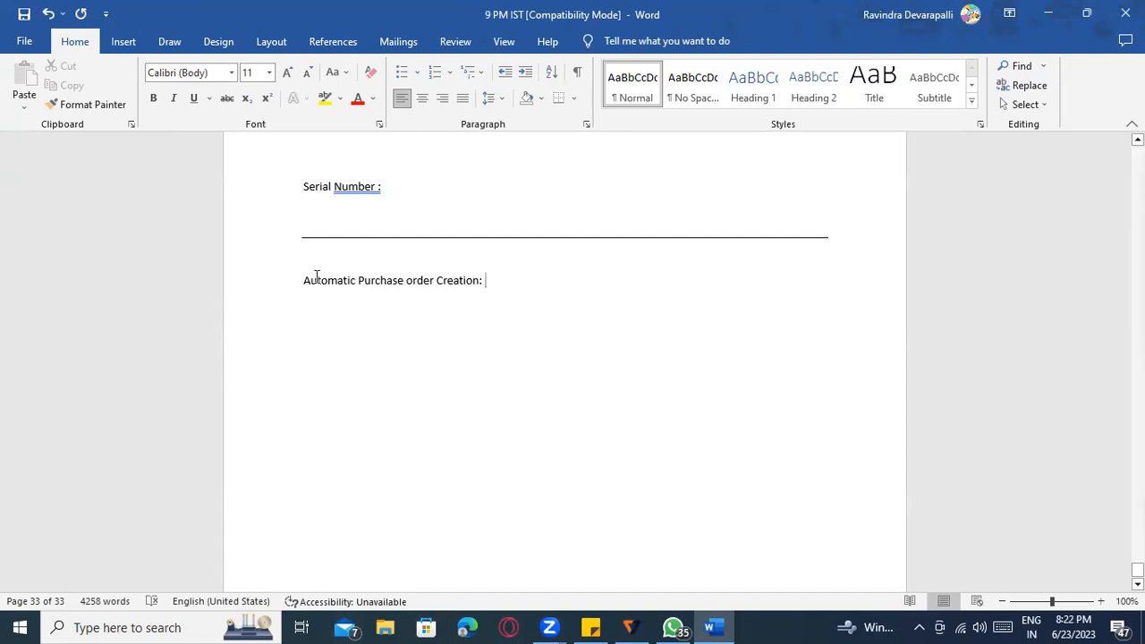
Make the 'Automatic Purchase order Creation:' heading bold and underlined, with an empty line below.
{"action": "left_click_drag", "start_coordinate": [305, 284], "coordinate": [453, 286]}
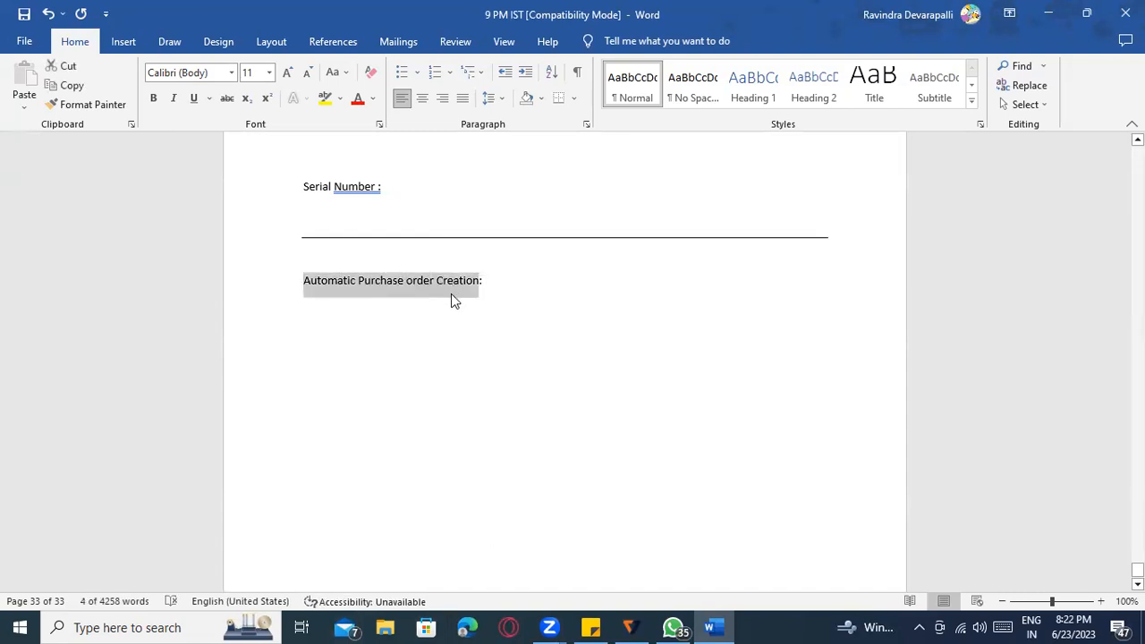
{"action": "key", "text": "ctrl+b"}
{"action": "key", "text": "ctrl+u"}
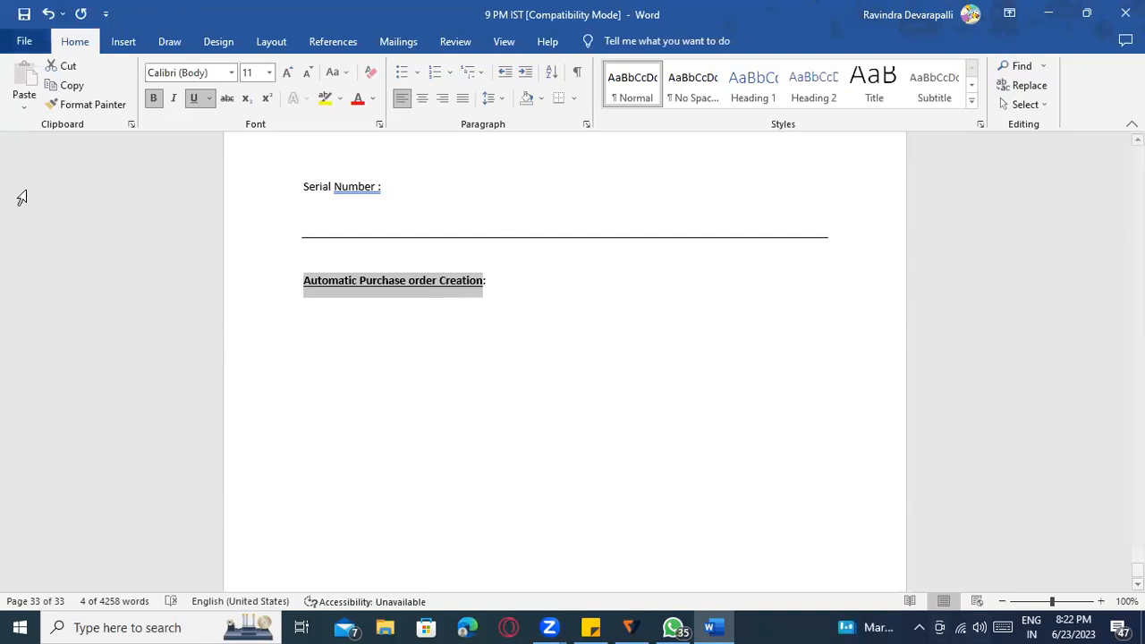
{"action": "left_click", "coordinate": [390, 335]}
{"action": "left_click", "coordinate": [519, 284]}
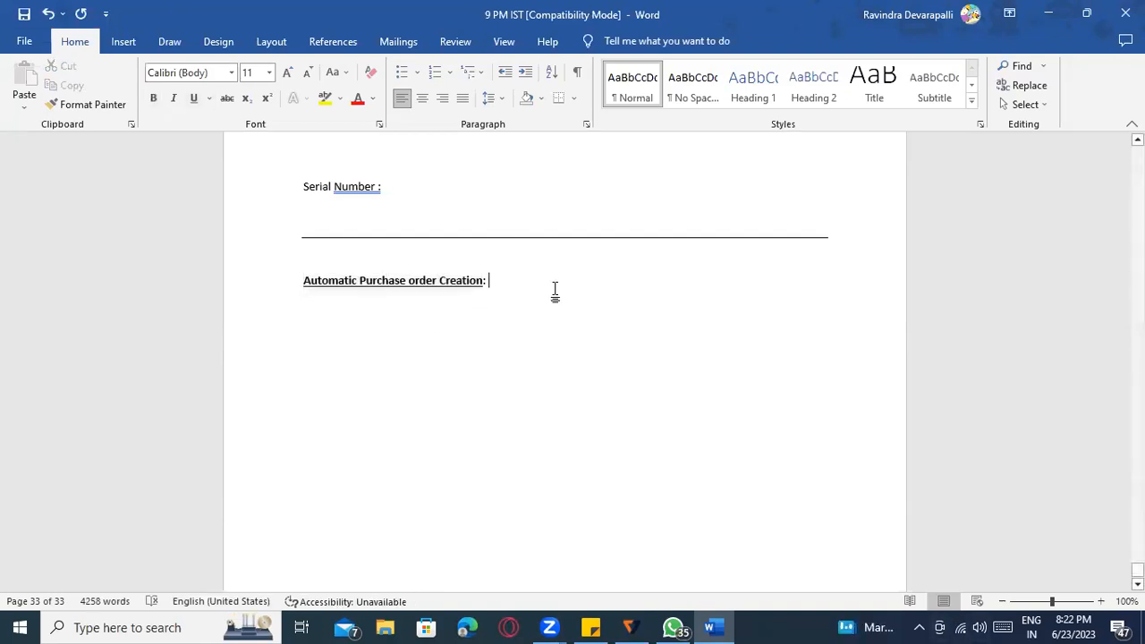
{"action": "key", "text": "Return"}
{"action": "key", "text": "Return"}
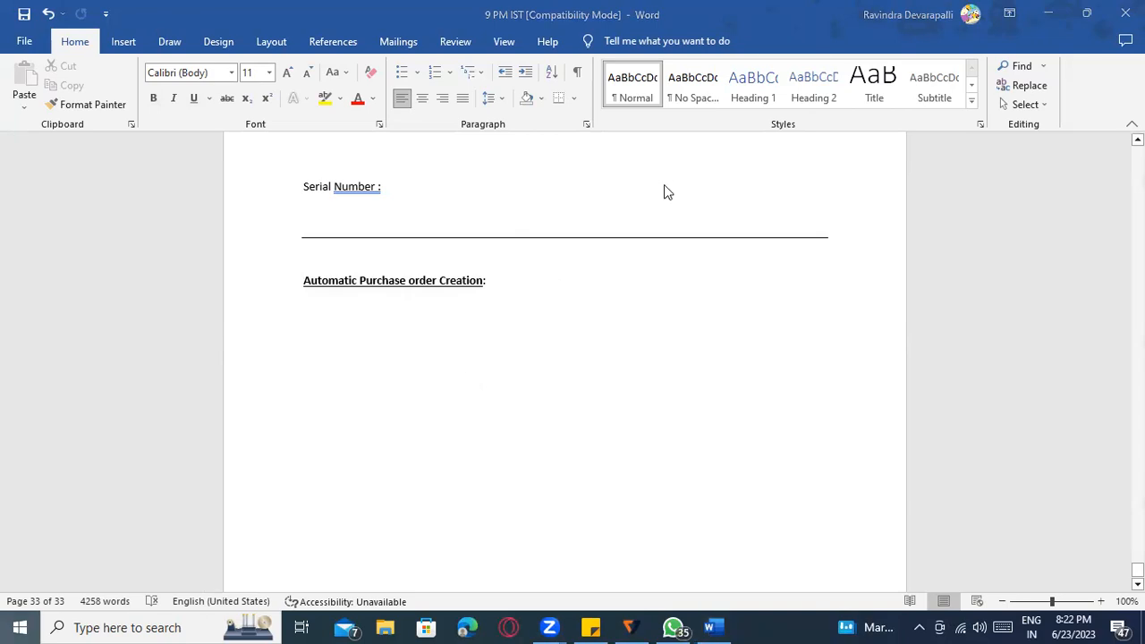
Search for 'SAP' from the Start menu and launch SAP Logon.
{"action": "key", "text": "super"}
{"action": "type", "text": "SAP"}
{"action": "key", "text": "Return"}
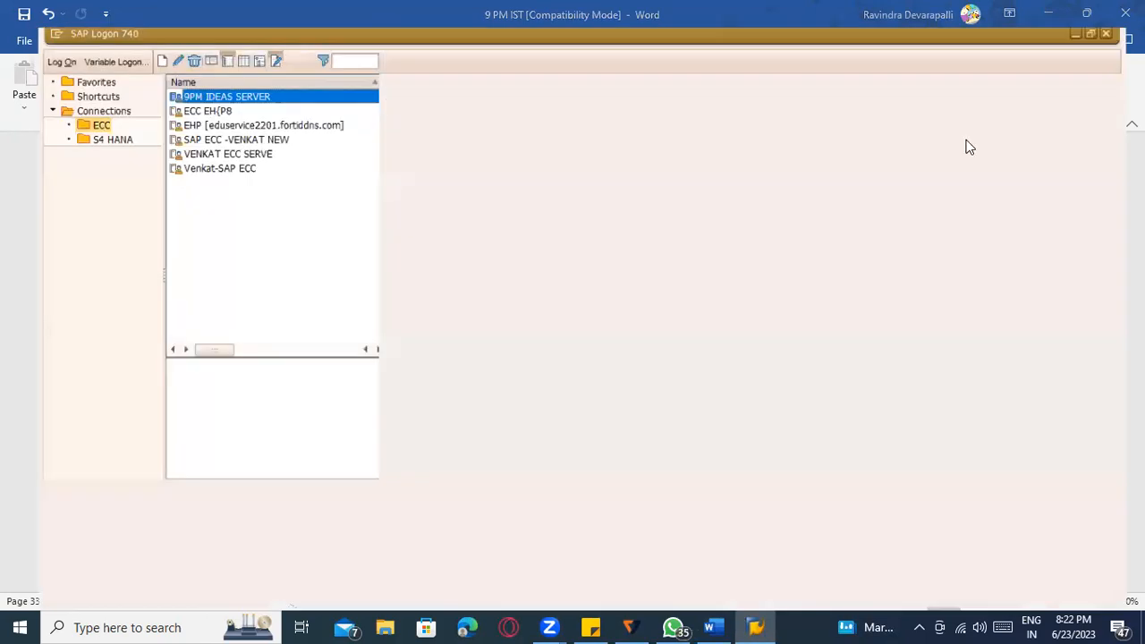
Maximize SAP Logon and connect to the ECC server.
{"action": "left_click", "coordinate": [971, 128]}
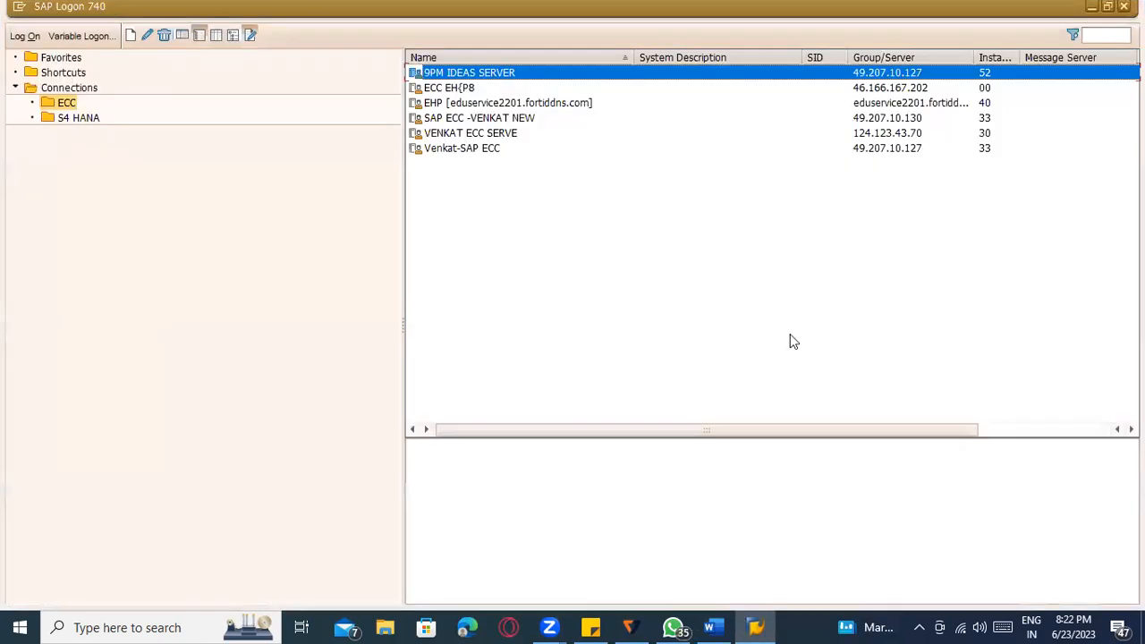
{"action": "left_click", "coordinate": [498, 148]}
{"action": "left_click", "coordinate": [495, 133]}
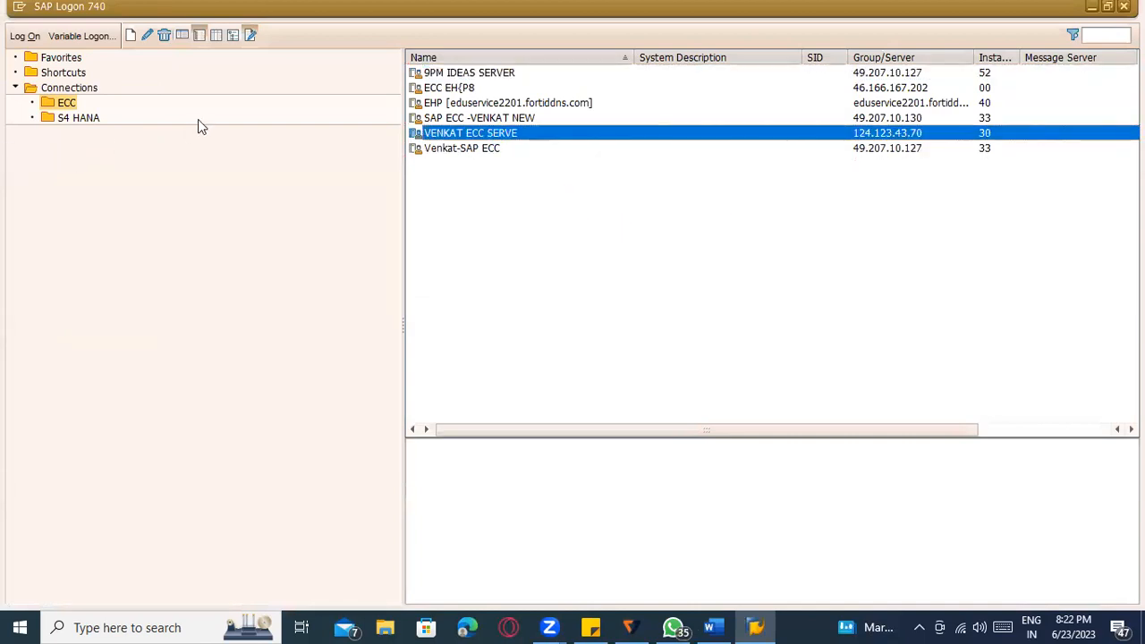
{"action": "key", "text": "Return"}
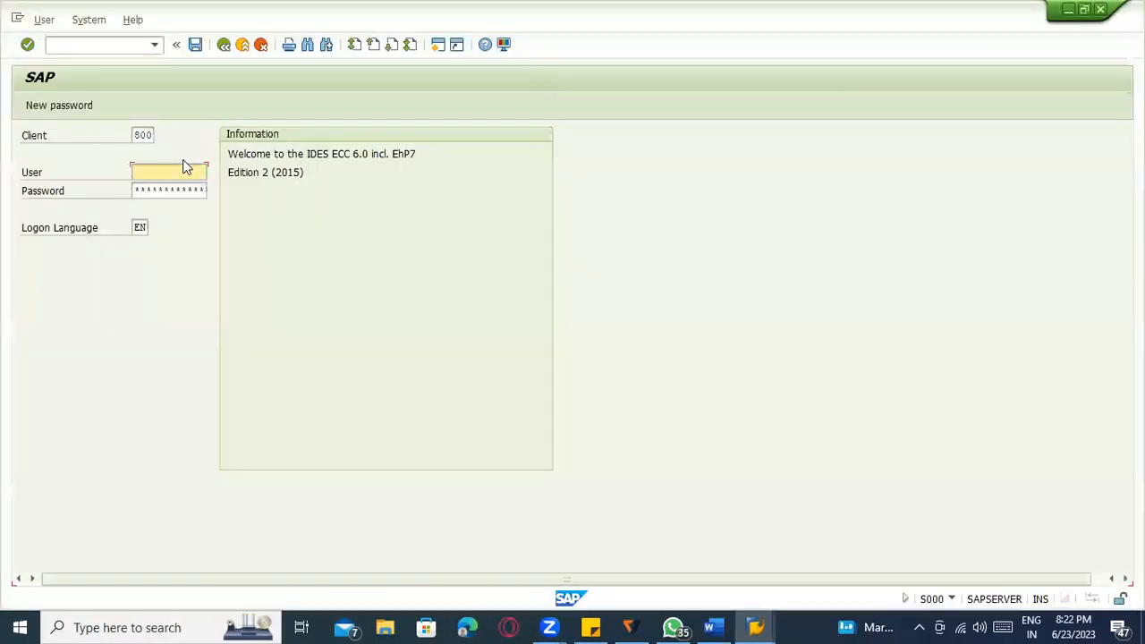
Log on with the saved user ID and stored password, then run transaction SPRO.
{"action": "left_click", "coordinate": [175, 171]}
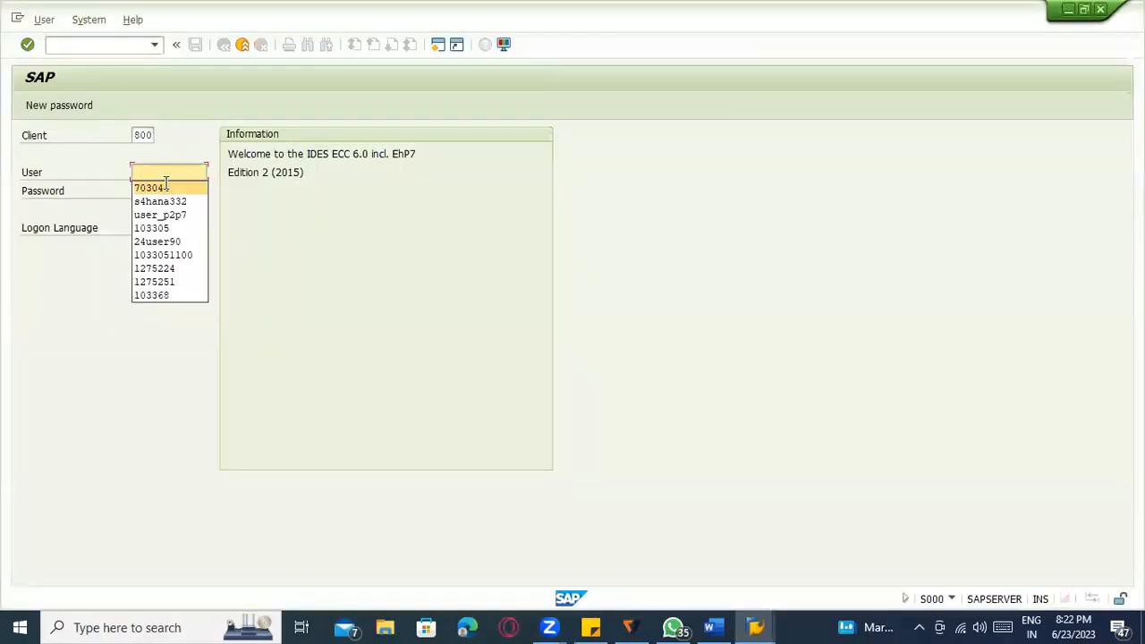
{"action": "left_click", "coordinate": [166, 189]}
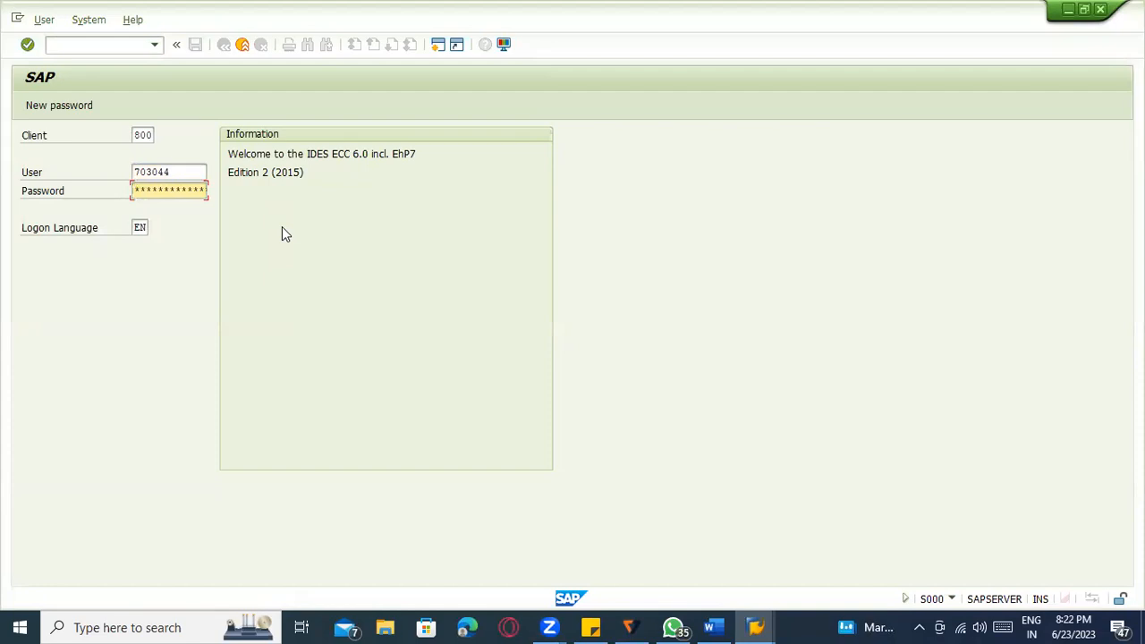
{"action": "left_click", "coordinate": [590, 627]}
{"action": "left_click_drag", "start_coordinate": [564, 170], "coordinate": [470, 177]}
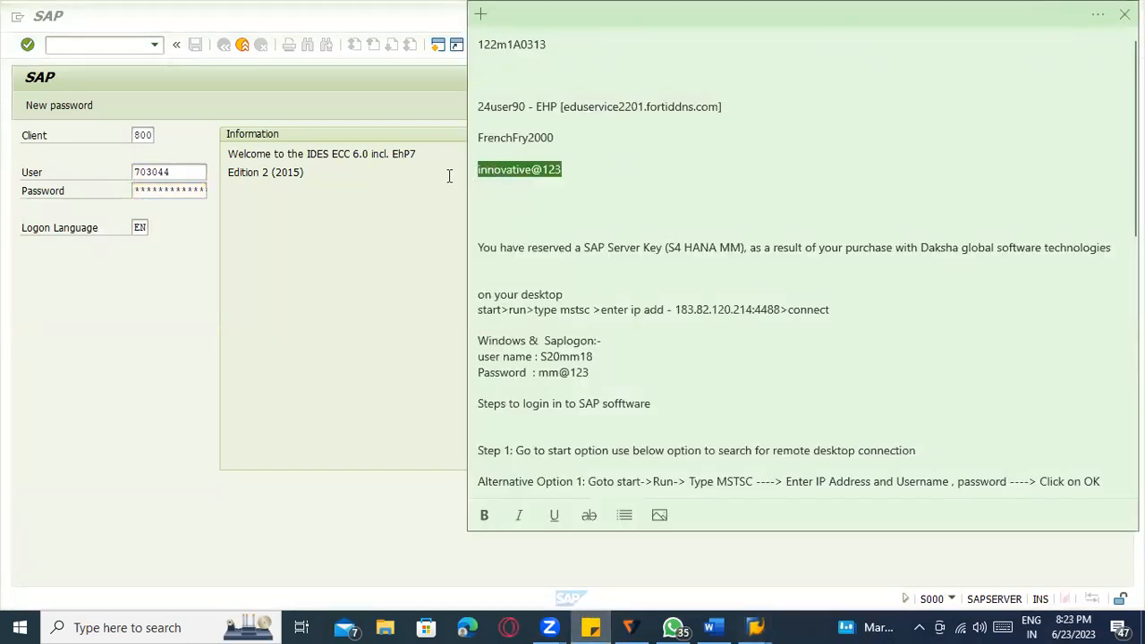
{"action": "left_click", "coordinate": [148, 195]}
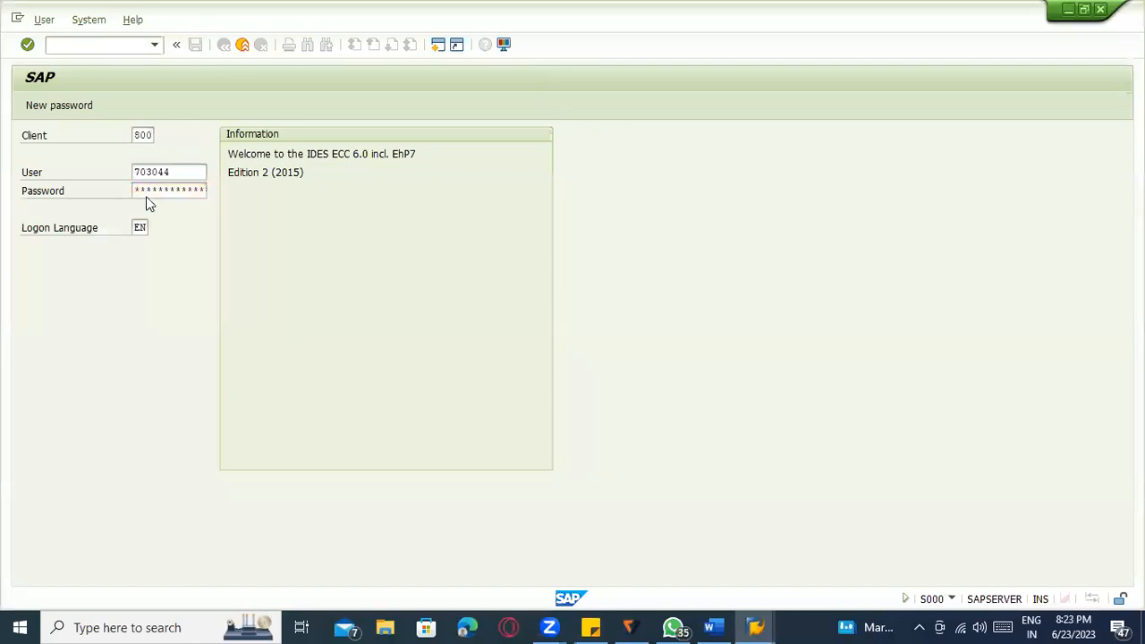
{"action": "key", "text": "Return"}
{"action": "type", "text": "spro"}
{"action": "key", "text": "Return"}
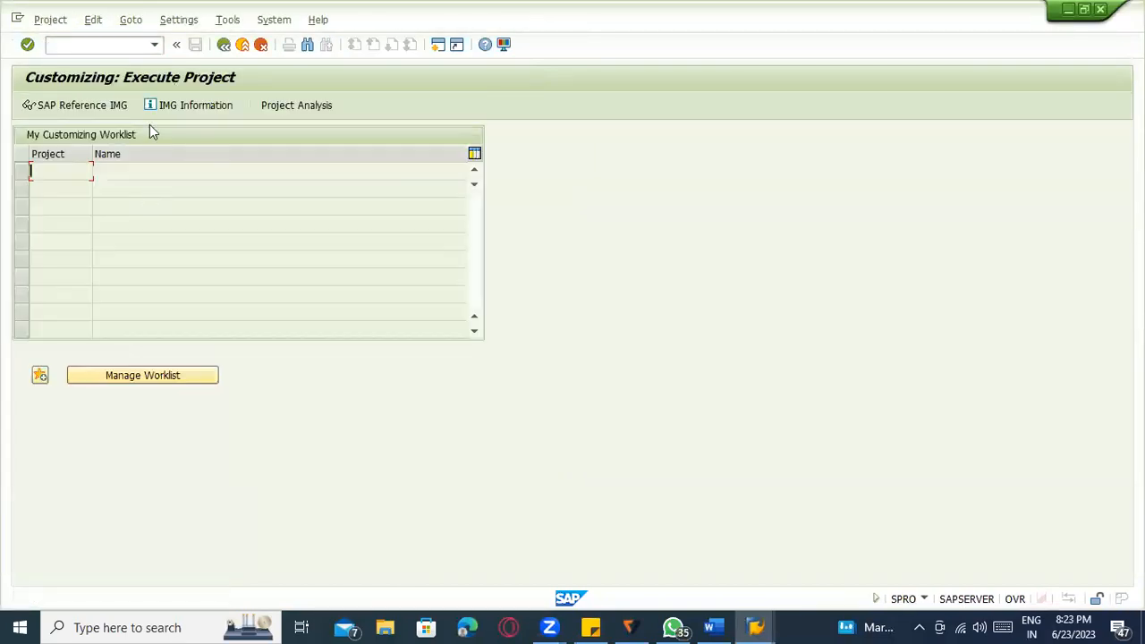
In the SAP Reference IMG, expand Materials Management and Inventory Management and Physical Inventory.
{"action": "left_click", "coordinate": [79, 107]}
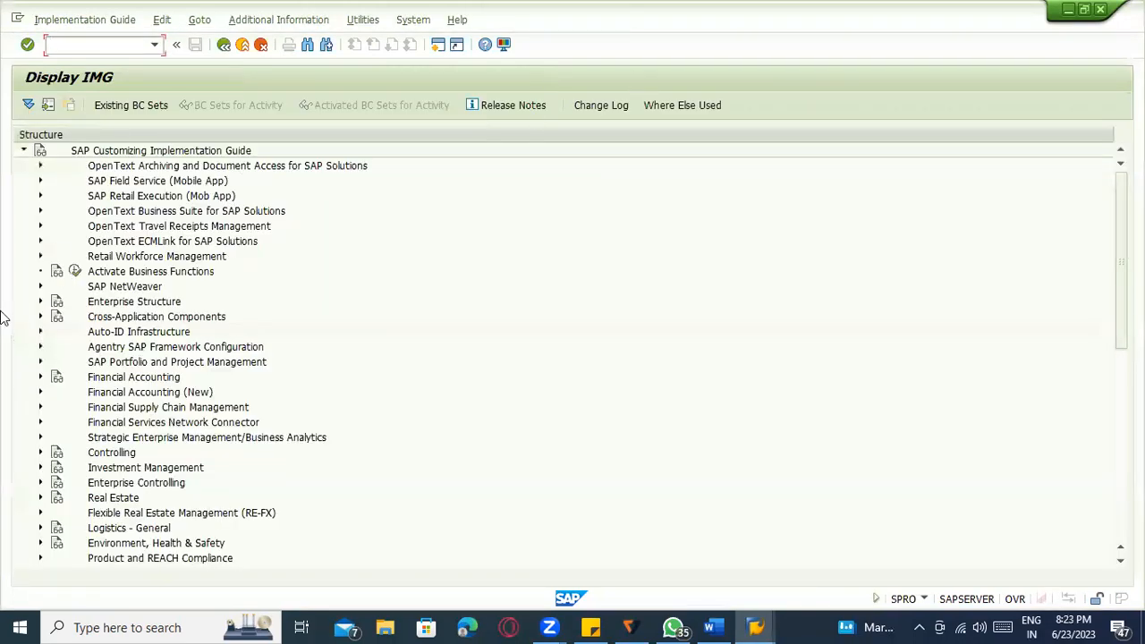
{"action": "scroll", "coordinate": [115, 428], "scroll_direction": "down", "scroll_amount": 2}
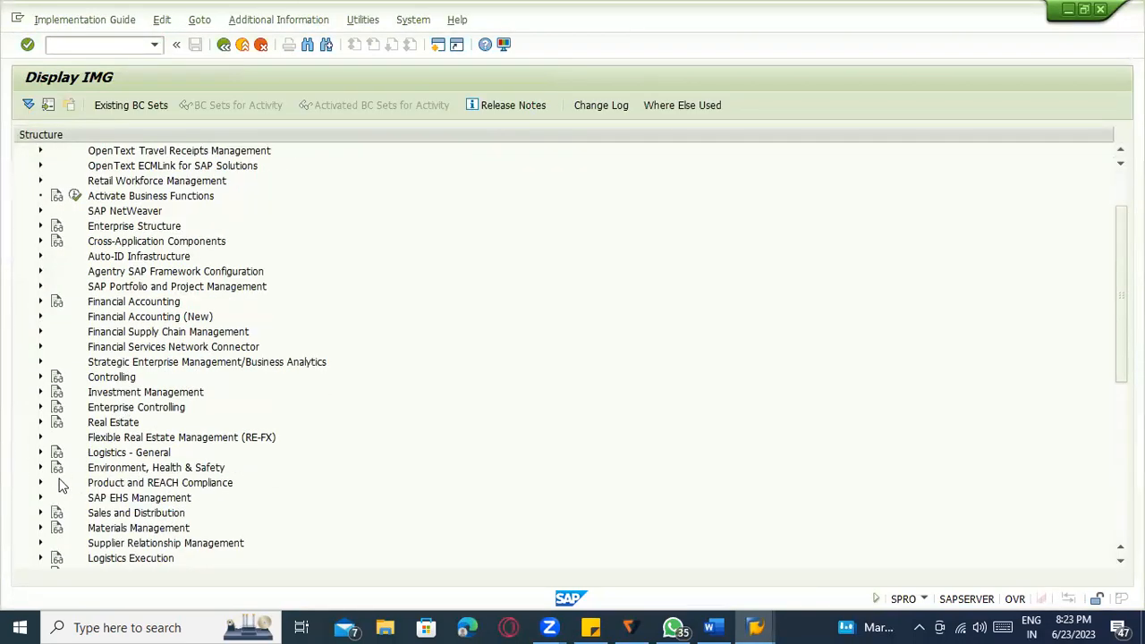
{"action": "left_click", "coordinate": [41, 528]}
{"action": "scroll", "coordinate": [129, 463], "scroll_direction": "down", "scroll_amount": 5}
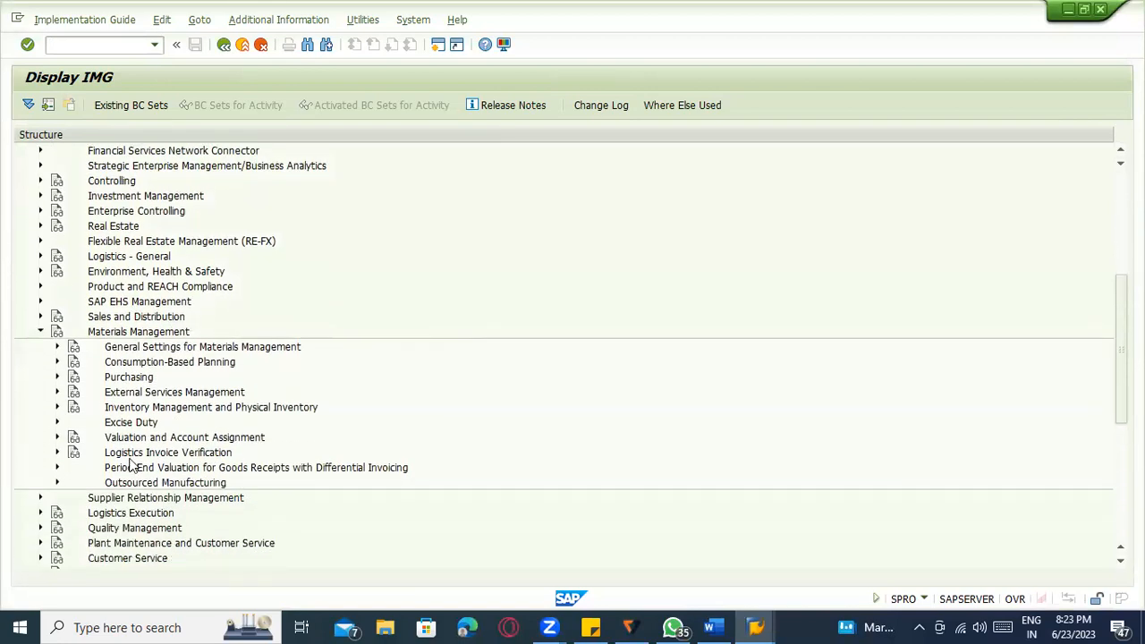
{"action": "left_click", "coordinate": [58, 407]}
{"action": "scroll", "coordinate": [263, 375], "scroll_direction": "down", "scroll_amount": 4}
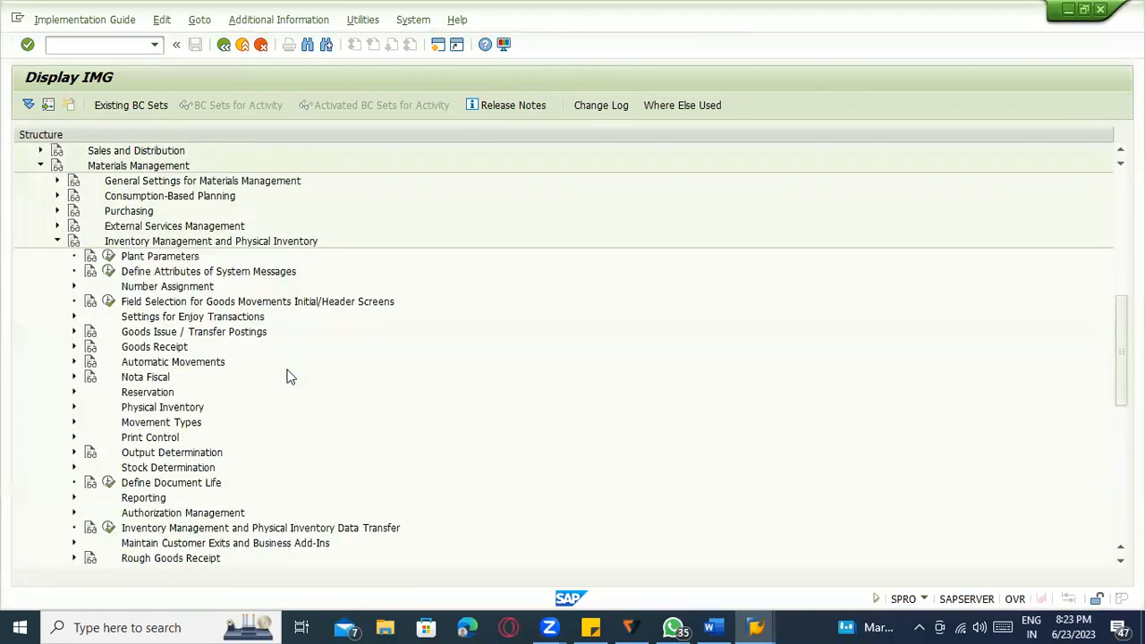
{"action": "scroll", "coordinate": [69, 365], "scroll_direction": "down", "scroll_amount": 1}
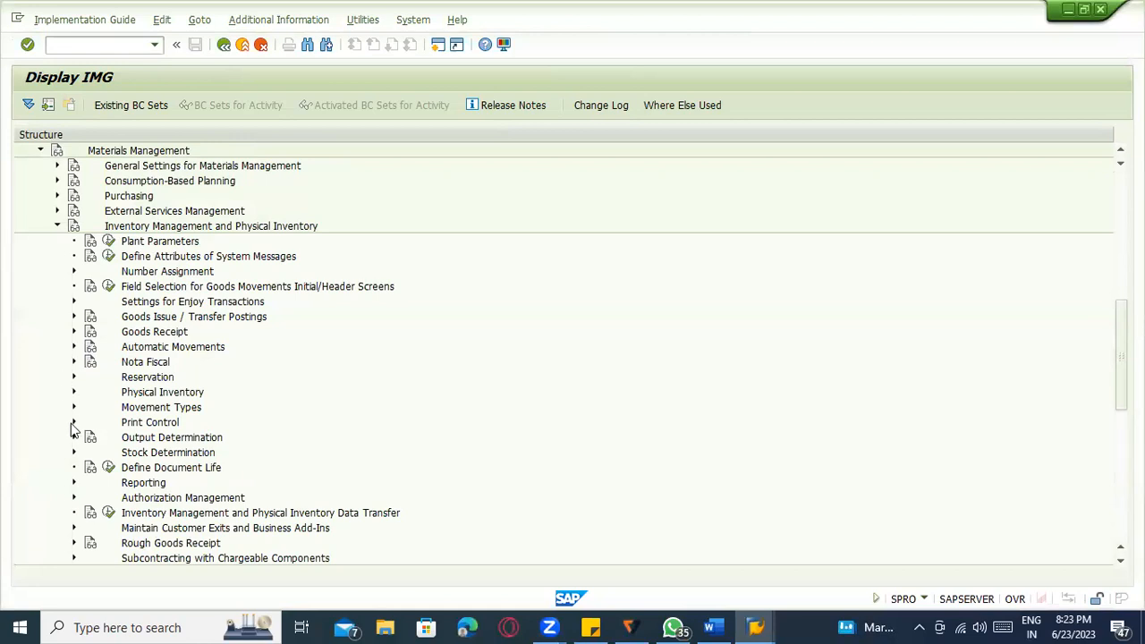
{"action": "scroll", "coordinate": [32, 360], "scroll_direction": "down", "scroll_amount": 2}
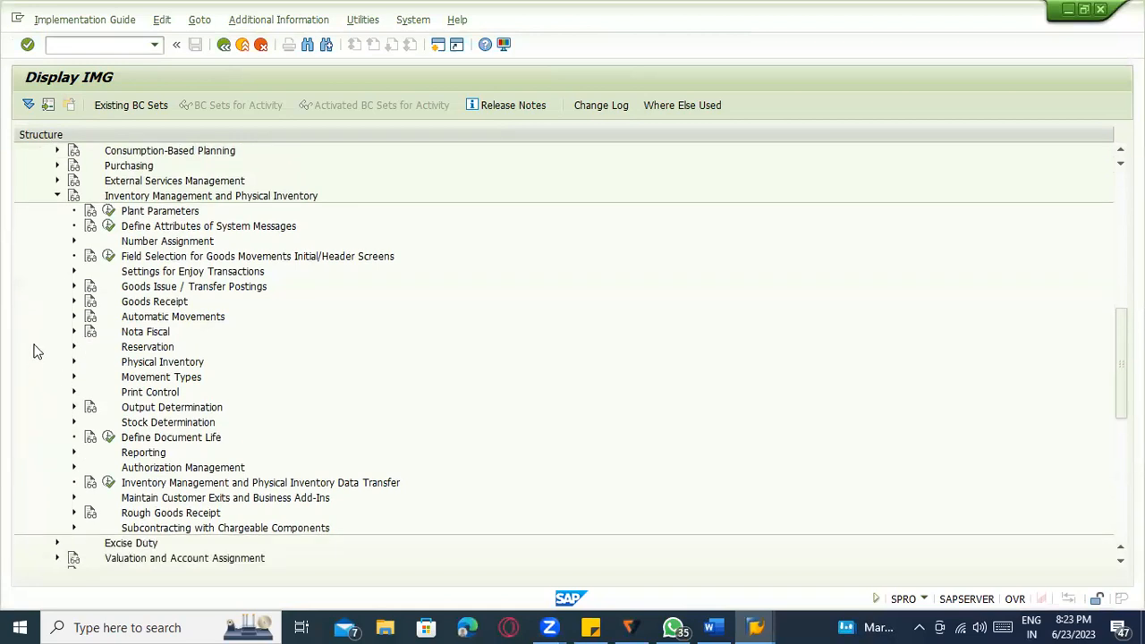
Expand Goods Receipt and open the Create Purchase Order Automatically settings.
{"action": "left_click", "coordinate": [73, 302]}
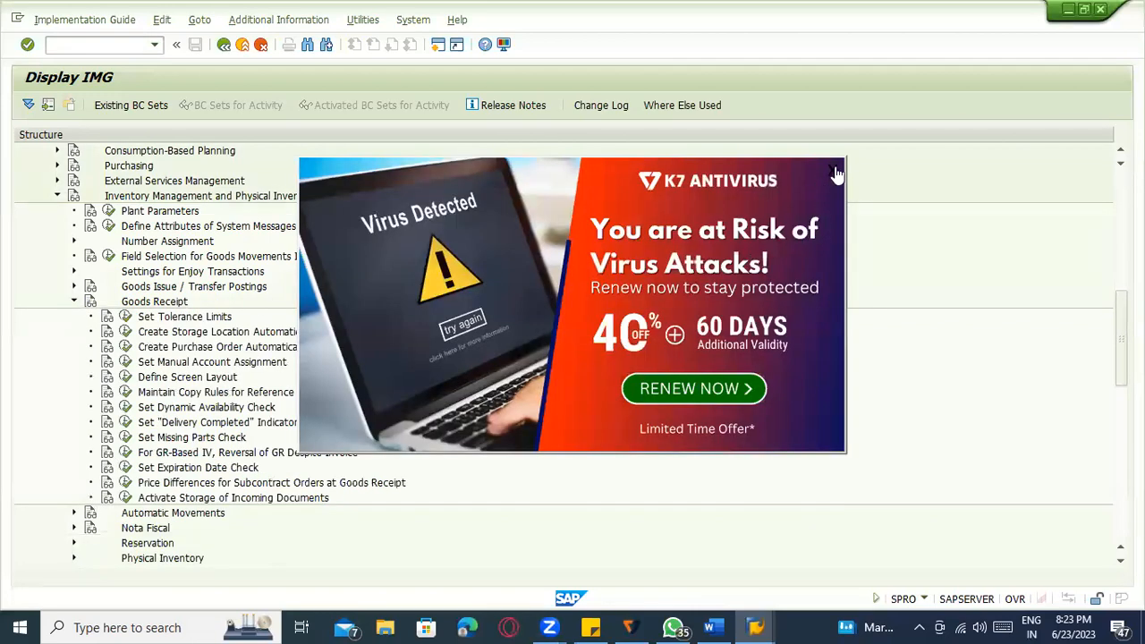
{"action": "left_click", "coordinate": [262, 349]}
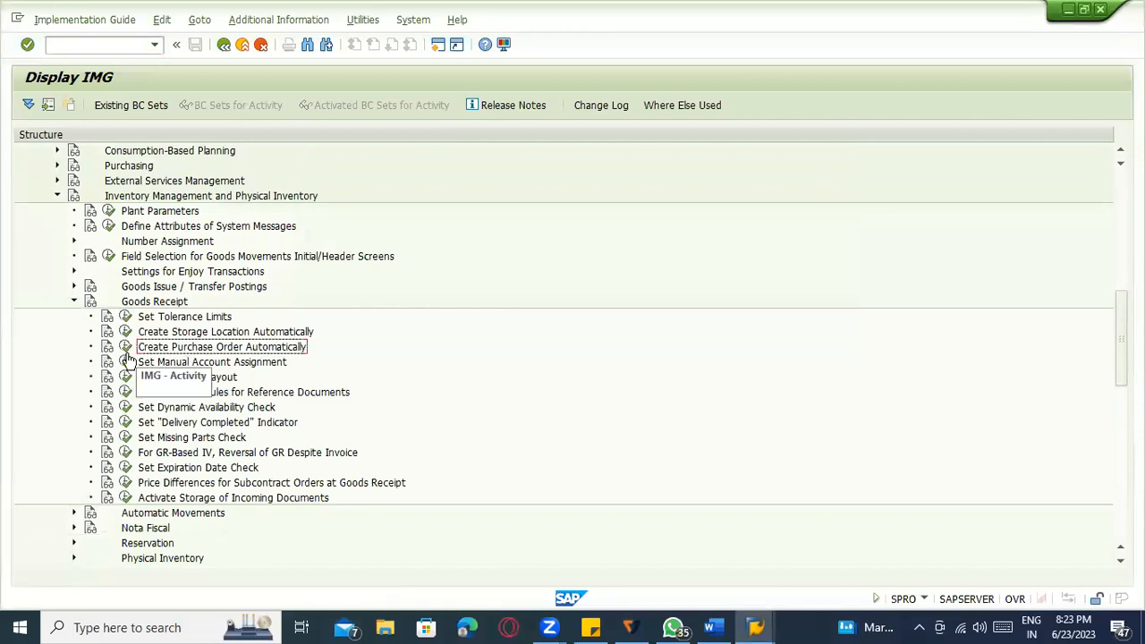
{"action": "left_click", "coordinate": [126, 349]}
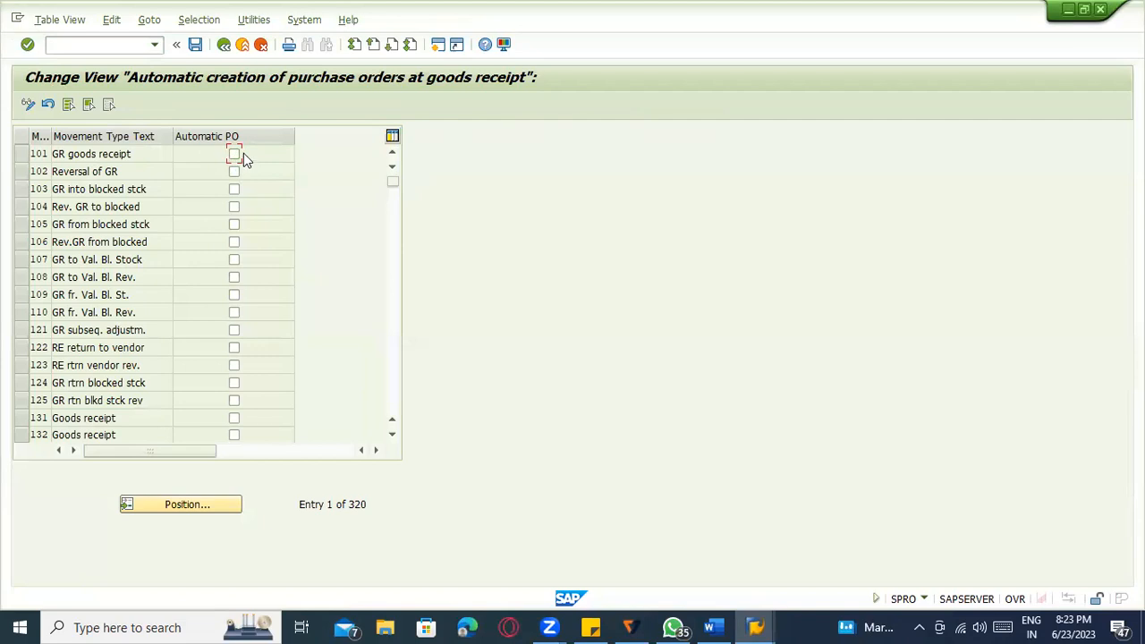
{"action": "scroll", "coordinate": [257, 289], "scroll_direction": "down", "scroll_amount": 2}
{"action": "scroll", "coordinate": [264, 292], "scroll_direction": "down", "scroll_amount": 3}
{"action": "scroll", "coordinate": [268, 287], "scroll_direction": "down", "scroll_amount": 8}
{"action": "scroll", "coordinate": [273, 281], "scroll_direction": "down", "scroll_amount": 14}
{"action": "scroll", "coordinate": [272, 288], "scroll_direction": "down", "scroll_amount": 13}
{"action": "scroll", "coordinate": [268, 281], "scroll_direction": "up", "scroll_amount": 1}
{"action": "left_click", "coordinate": [242, 45]}
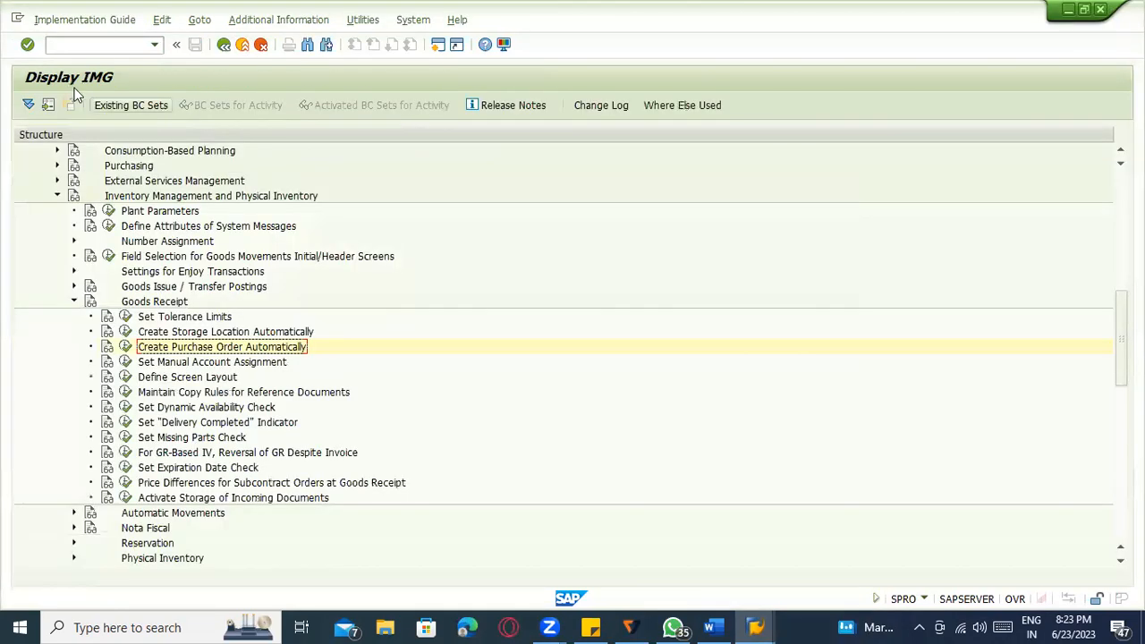
Run transaction OMJJ.
{"action": "left_click", "coordinate": [112, 45]}
{"action": "type", "text": "/om"}
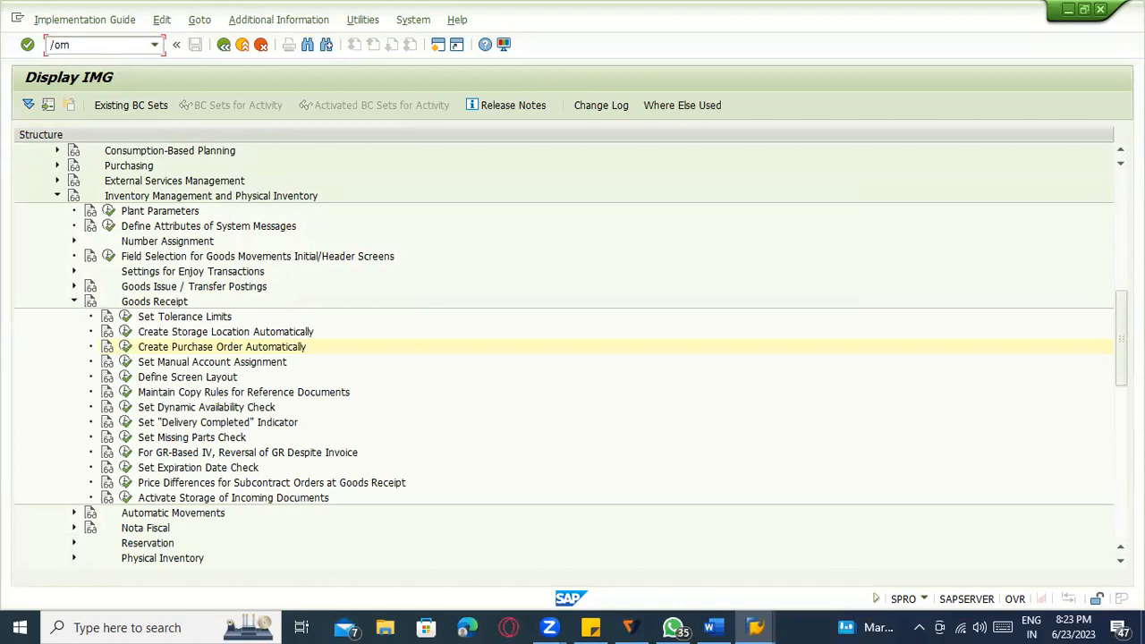
{"action": "type", "text": "jj"}
{"action": "key", "text": "Return"}
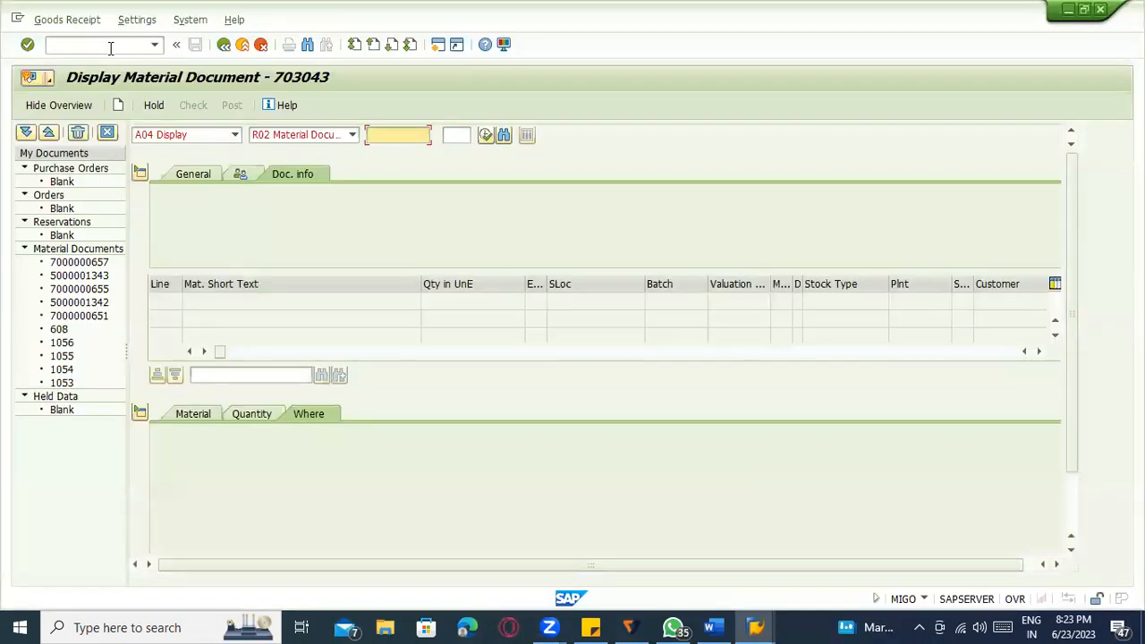
Open material 100-100 for change.
{"action": "left_click", "coordinate": [102, 46]}
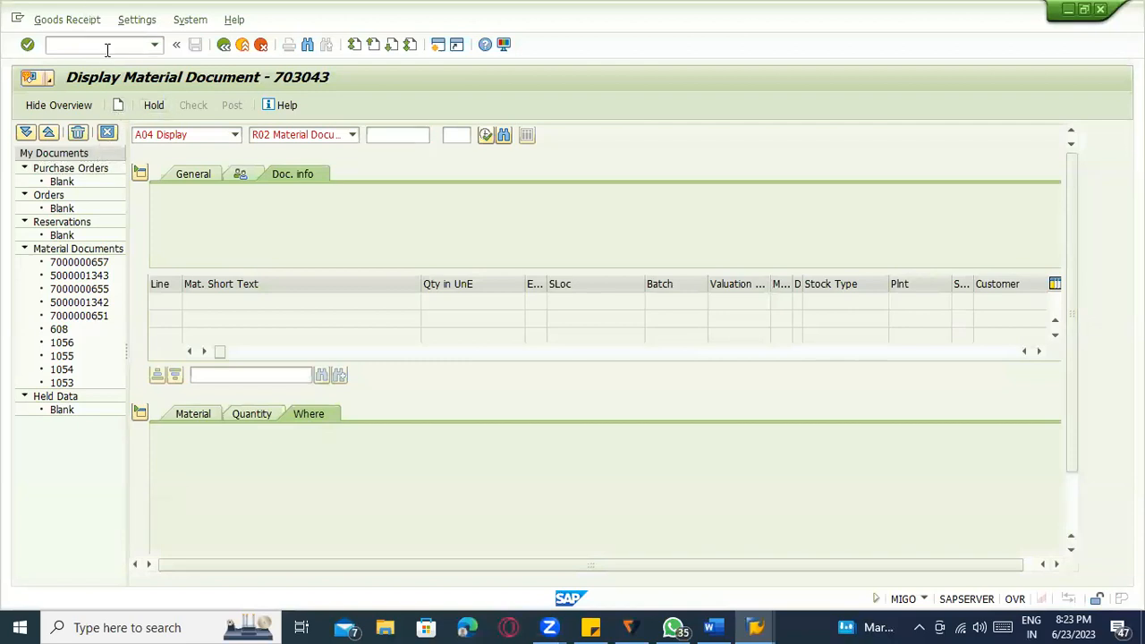
{"action": "type", "text": "/nmigo"}
{"action": "key", "text": "Return"}
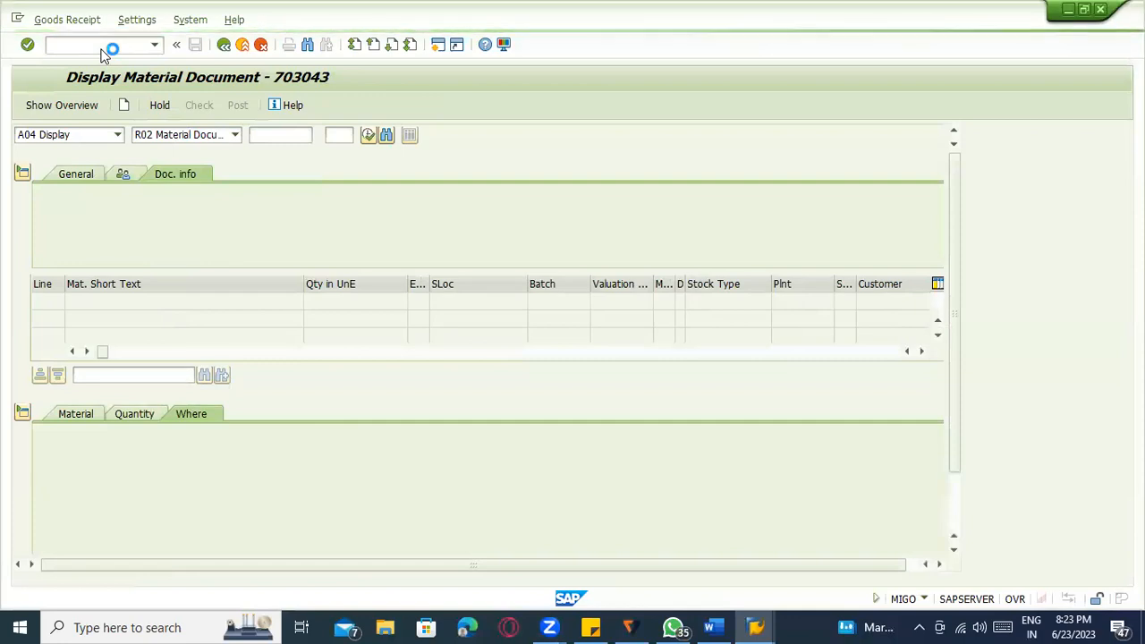
{"action": "type", "text": "100"}
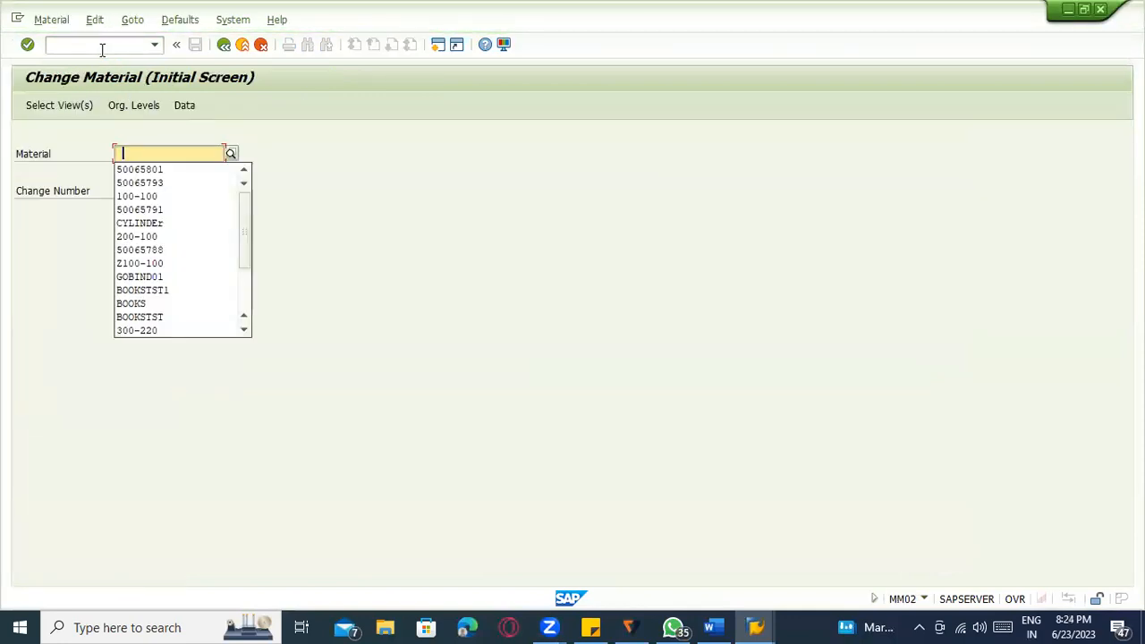
{"action": "key", "text": "Down"}
{"action": "key", "text": "Return"}
{"action": "key", "text": "Return"}
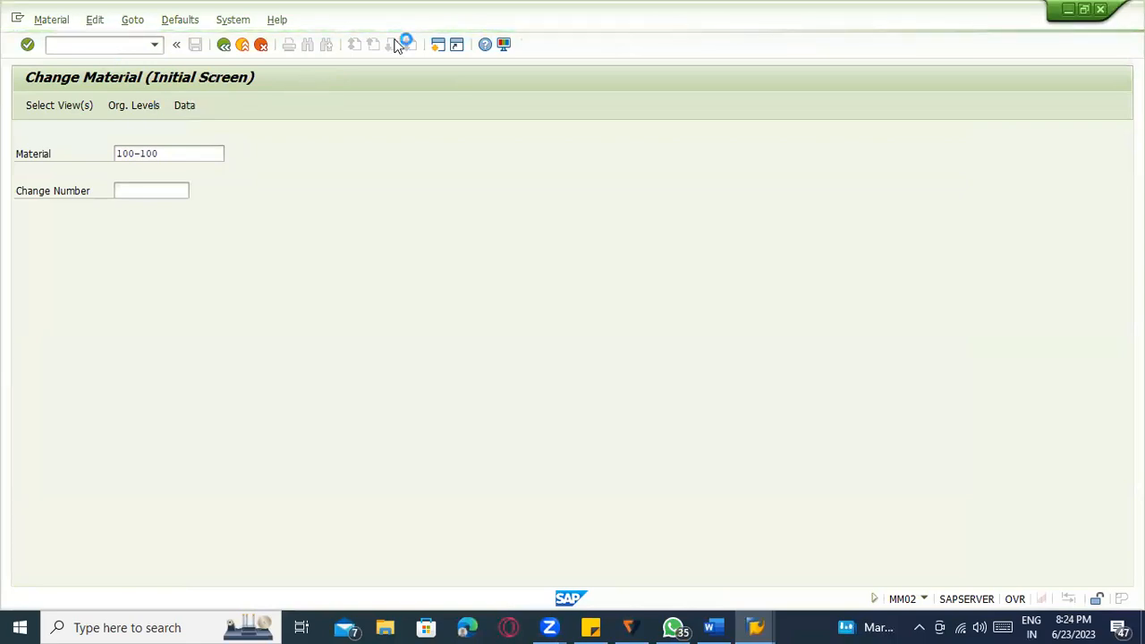
In the Purchasing view for plant 1100, tick Autom. PO and review its F1 help.
{"action": "left_click", "coordinate": [259, 357]}
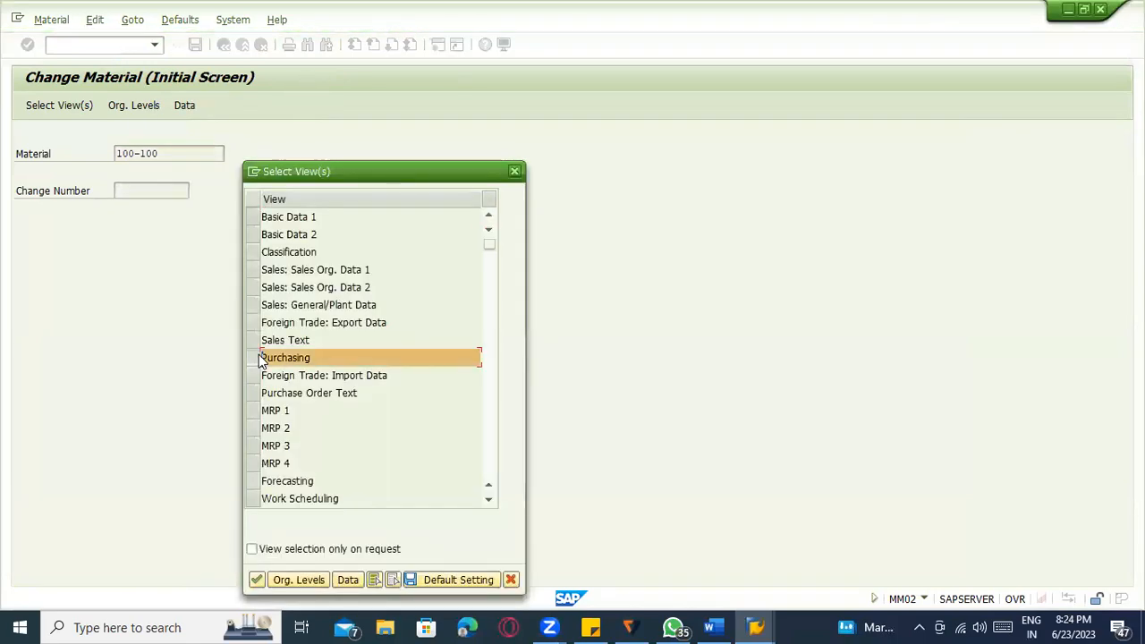
{"action": "key", "text": "Return"}
{"action": "type", "text": "1100"}
{"action": "key", "text": "Return"}
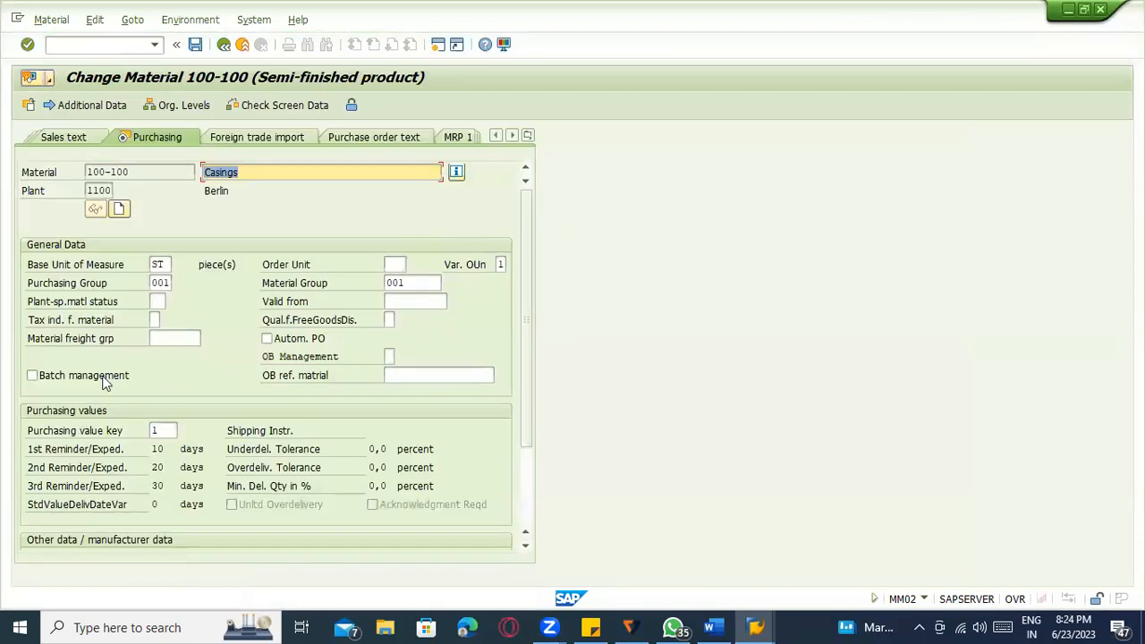
{"action": "left_click", "coordinate": [295, 342]}
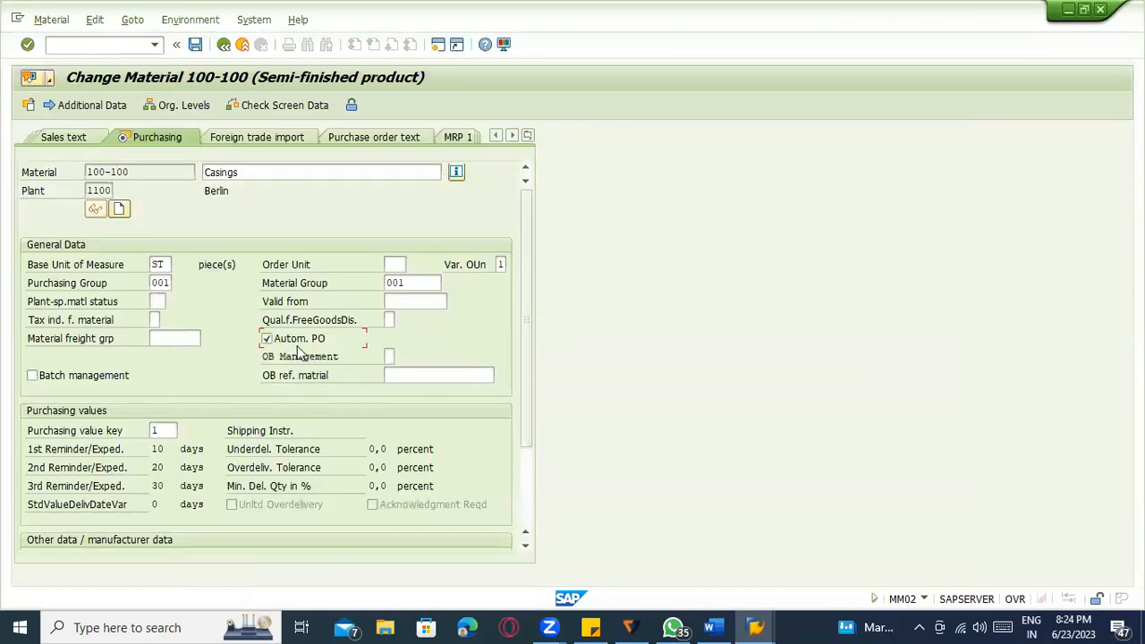
{"action": "key", "text": "F1"}
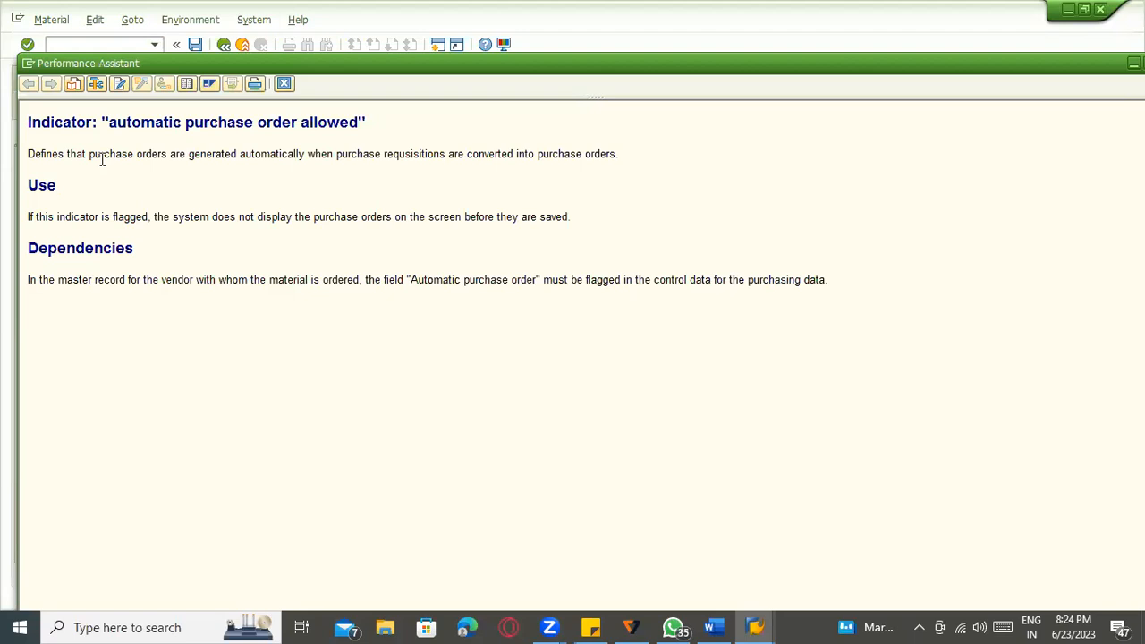
{"action": "left_click", "coordinate": [284, 83]}
Save the material change and start transaction MIGO.
{"action": "key", "text": "ctrl+s"}
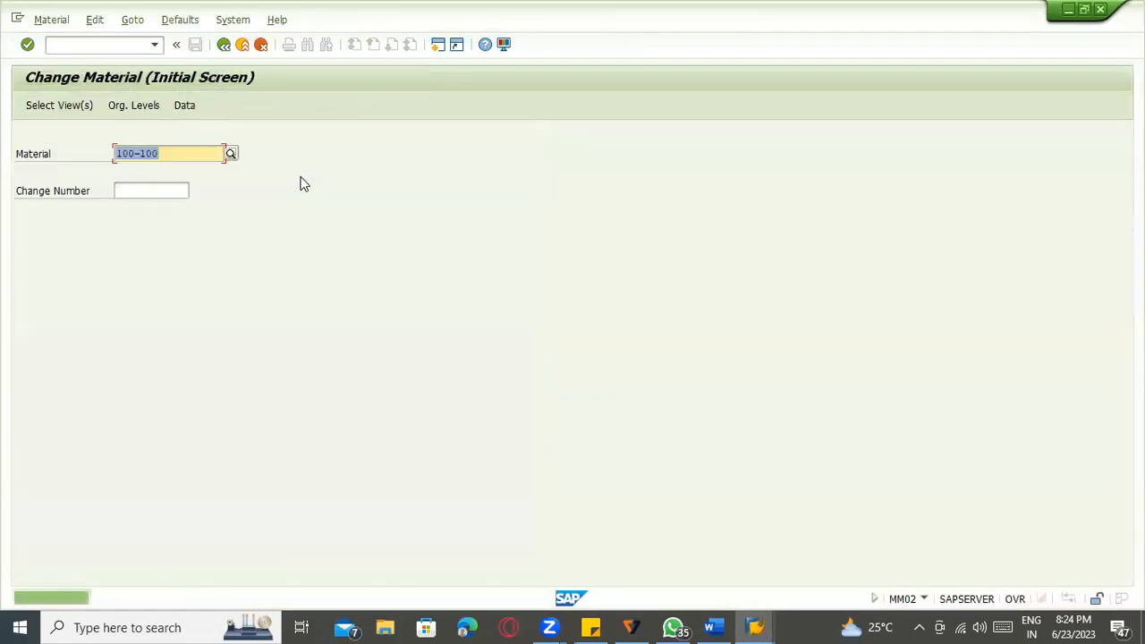
{"action": "left_click", "coordinate": [108, 44]}
{"action": "type", "text": "/nmigo"}
{"action": "key", "text": "Return"}
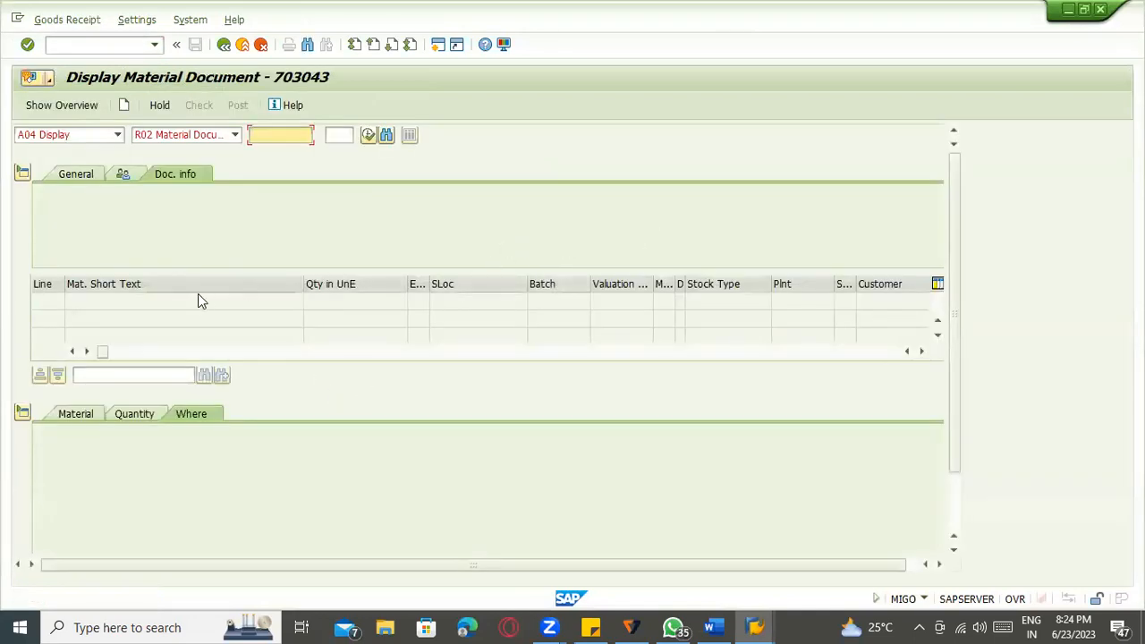
Set the action to Goods Receipt, reference Other, with movement type 501.
{"action": "left_click", "coordinate": [79, 136]}
{"action": "left_click", "coordinate": [77, 150]}
{"action": "left_click", "coordinate": [165, 135]}
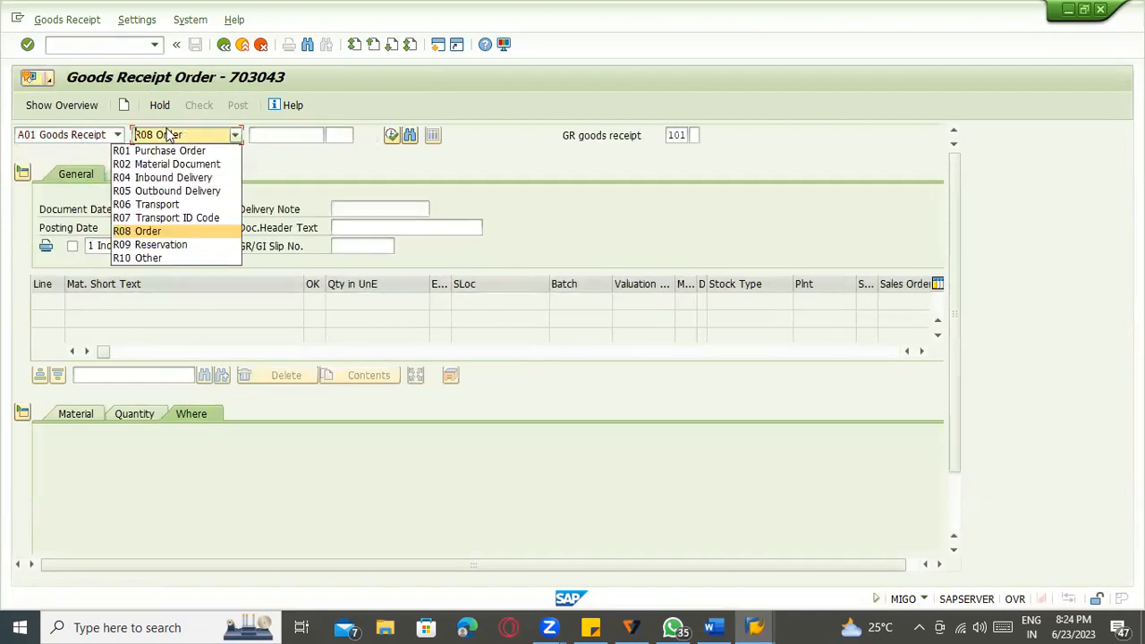
{"action": "left_click", "coordinate": [166, 257]}
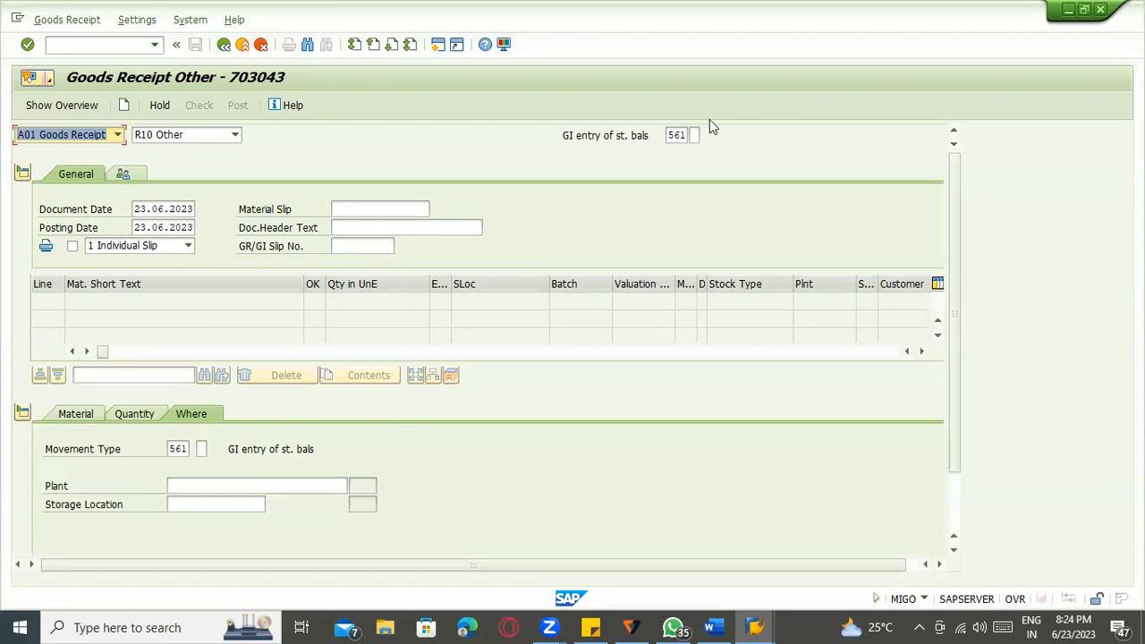
{"action": "left_click", "coordinate": [185, 134]}
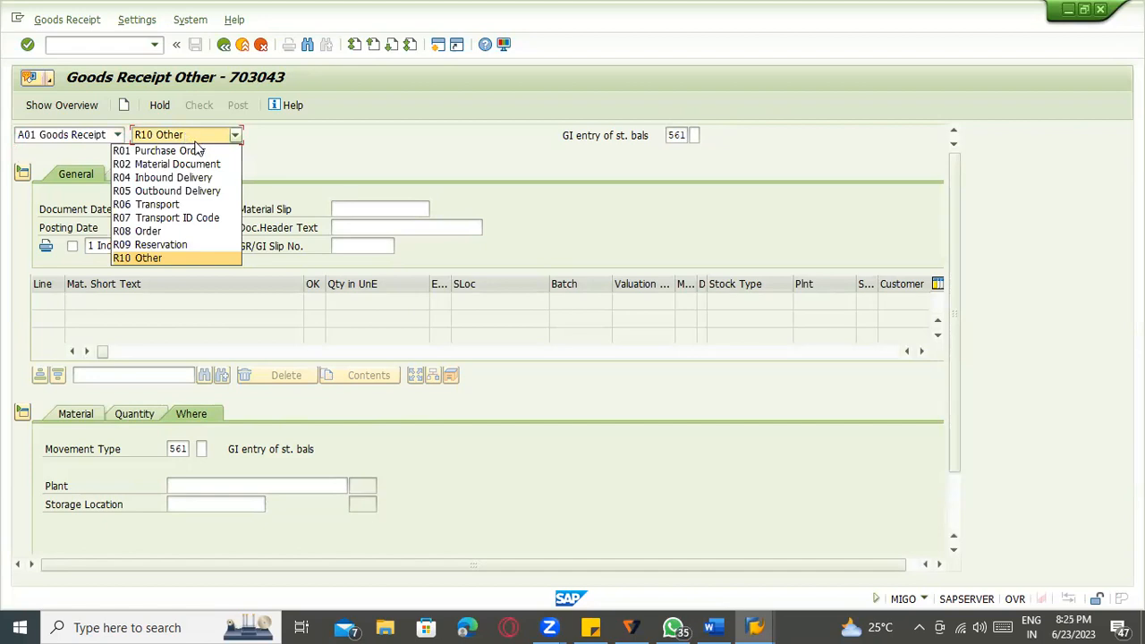
{"action": "left_click", "coordinate": [203, 263]}
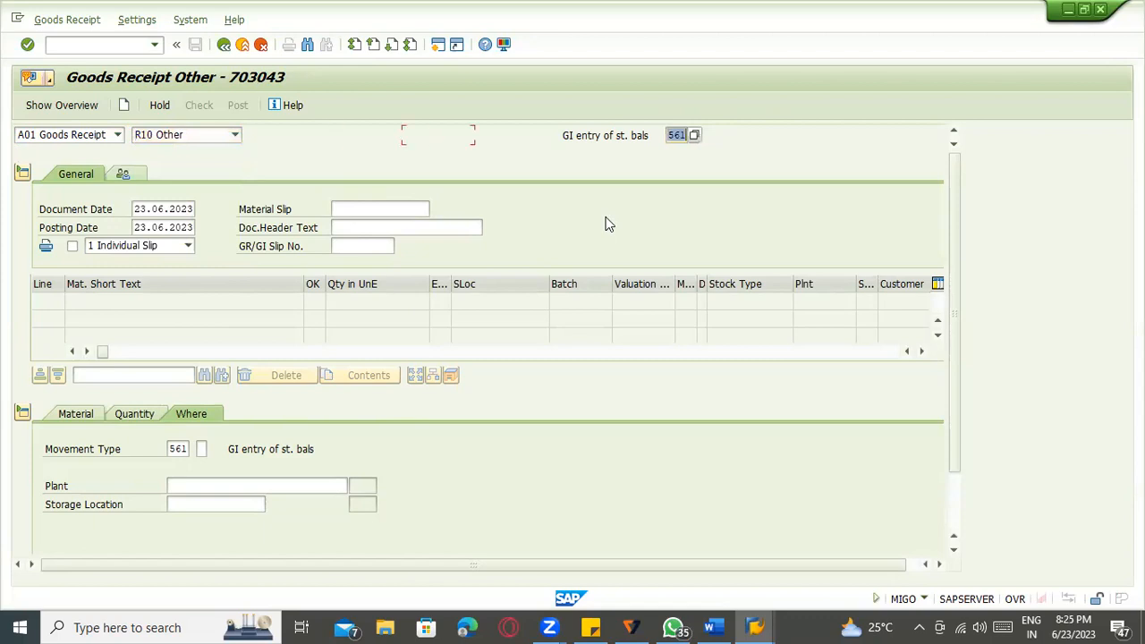
{"action": "type", "text": "501"}
{"action": "key", "text": "Return"}
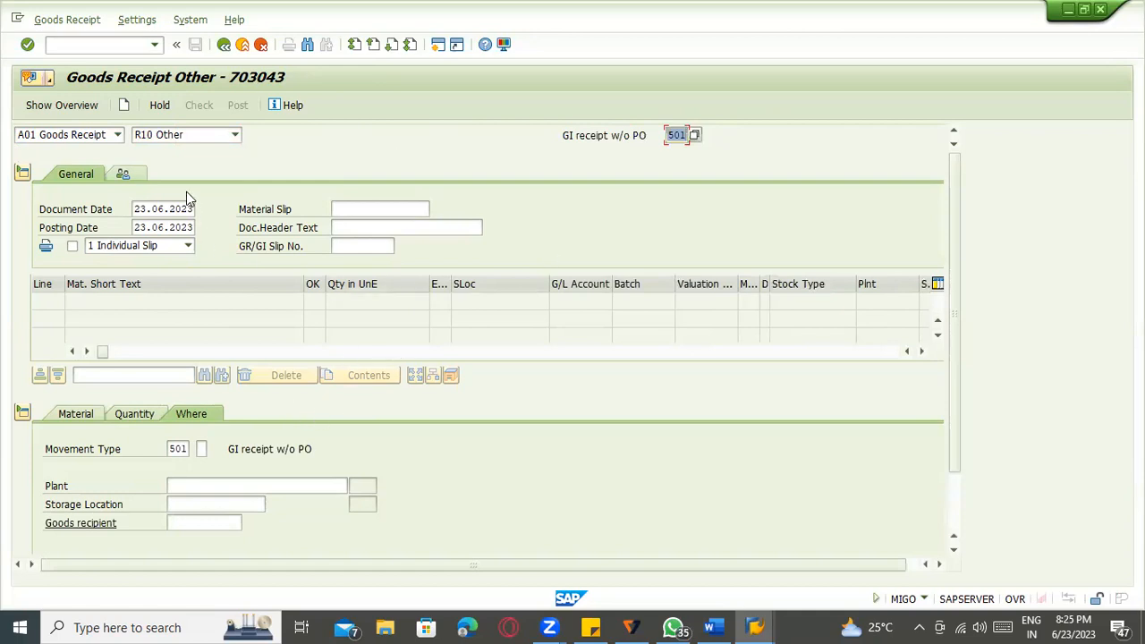
Switch to Goods Receipt against Purchase Order and add a non-ordered item.
{"action": "left_click", "coordinate": [98, 137]}
{"action": "left_click", "coordinate": [103, 145]}
{"action": "left_click", "coordinate": [161, 134]}
{"action": "left_click", "coordinate": [161, 145]}
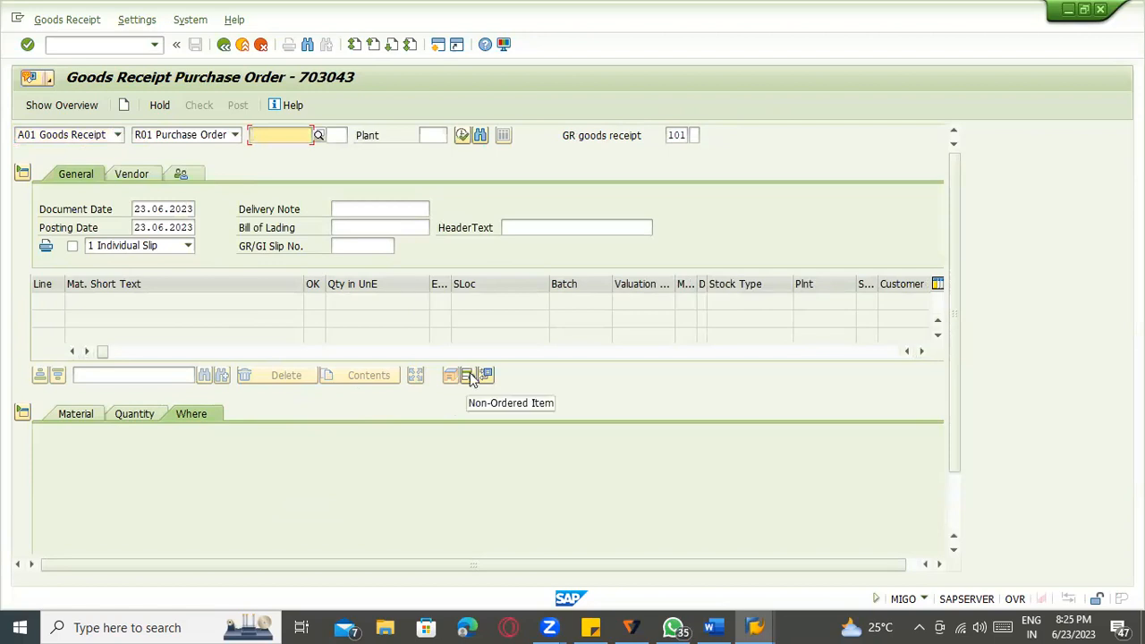
{"action": "left_click", "coordinate": [467, 376]}
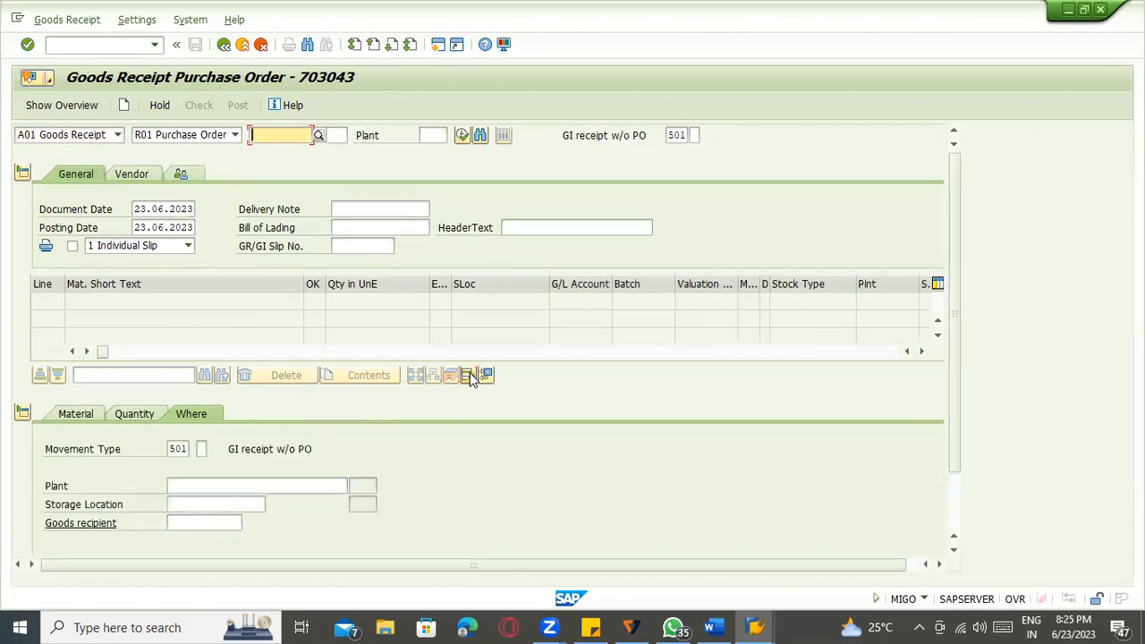
Enter material 100-100 with quantity 100 for item 1.
{"action": "left_click", "coordinate": [77, 415]}
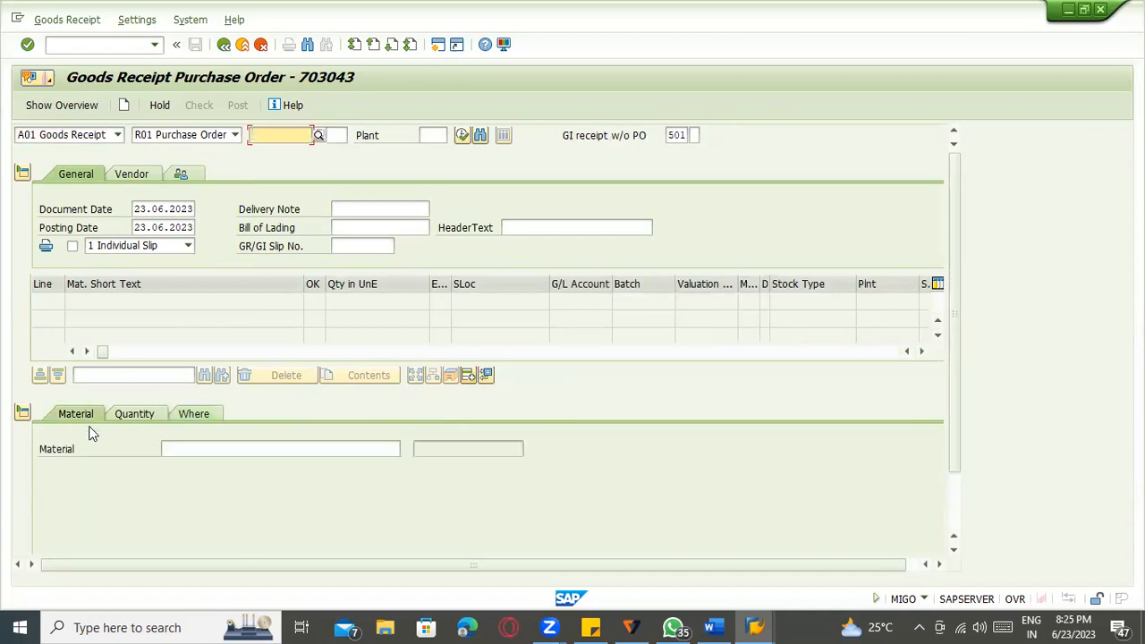
{"action": "left_click", "coordinate": [172, 450]}
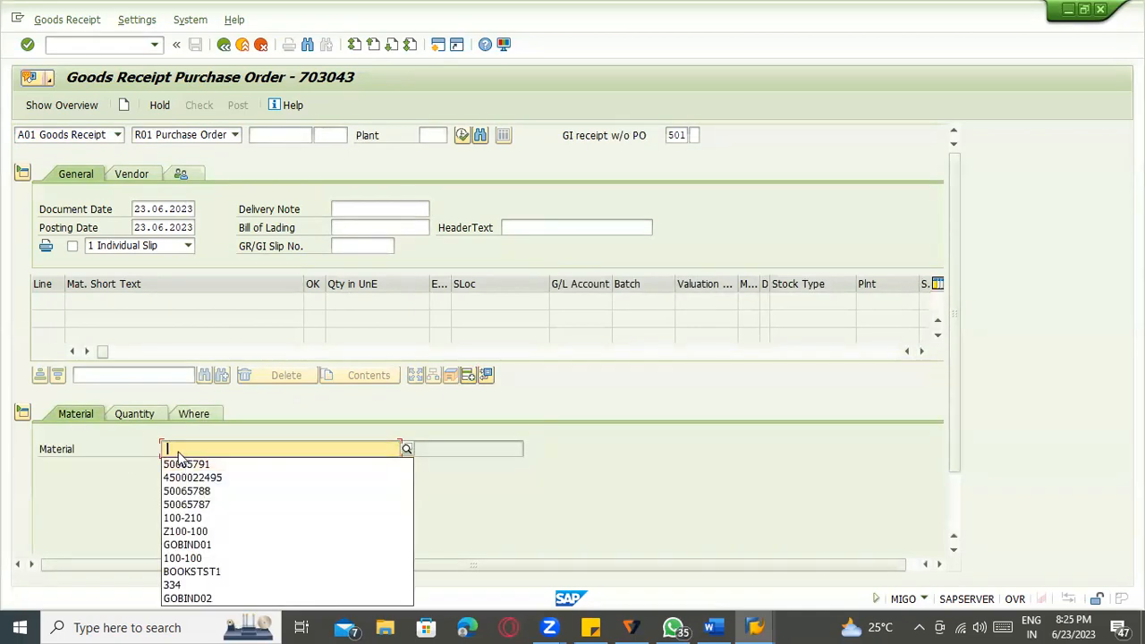
{"action": "left_click", "coordinate": [179, 451]}
{"action": "type", "text": "100"}
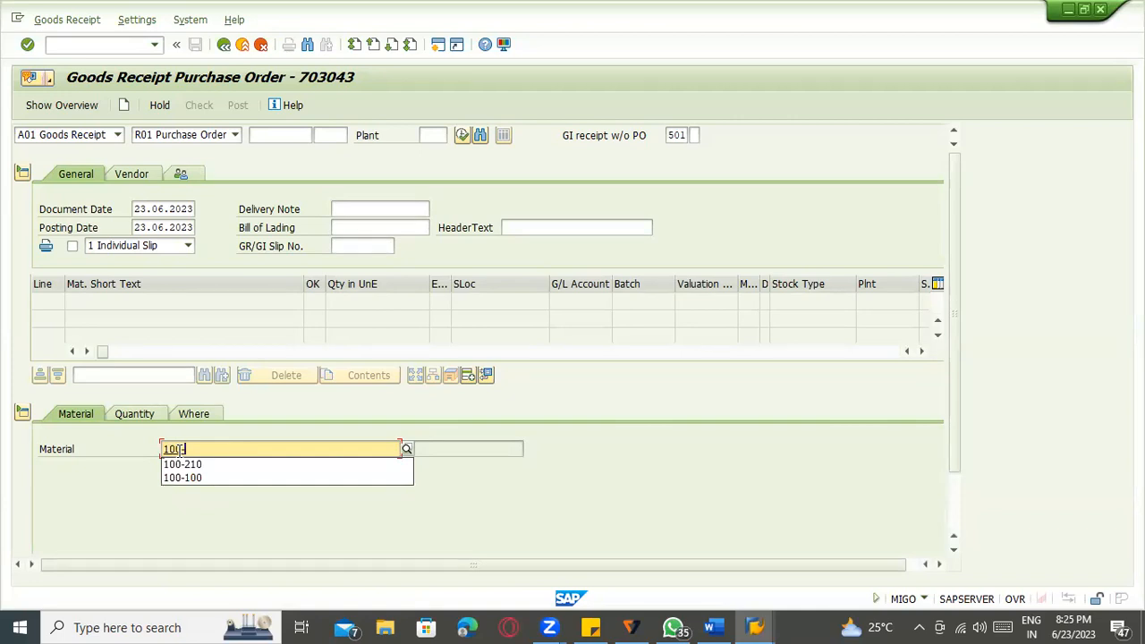
{"action": "left_click", "coordinate": [182, 477]}
{"action": "key", "text": "Return"}
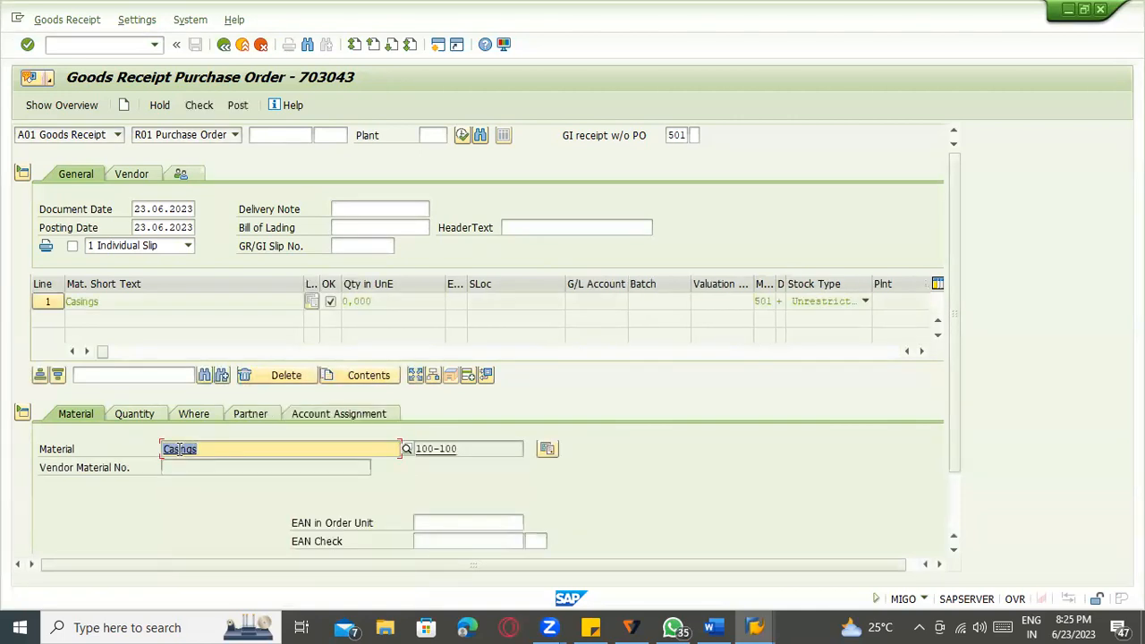
{"action": "left_click", "coordinate": [138, 414]}
{"action": "type", "text": "100"}
{"action": "key", "text": "Return"}
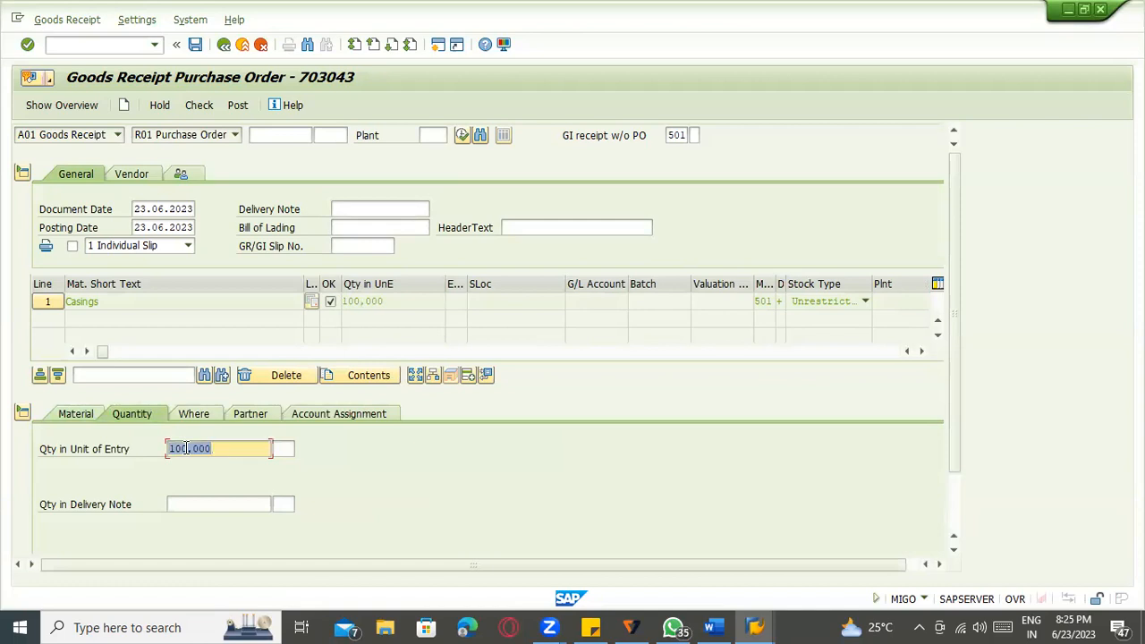
Set the receiving plant to 1100 and storage location to 0001.
{"action": "left_click", "coordinate": [206, 422]}
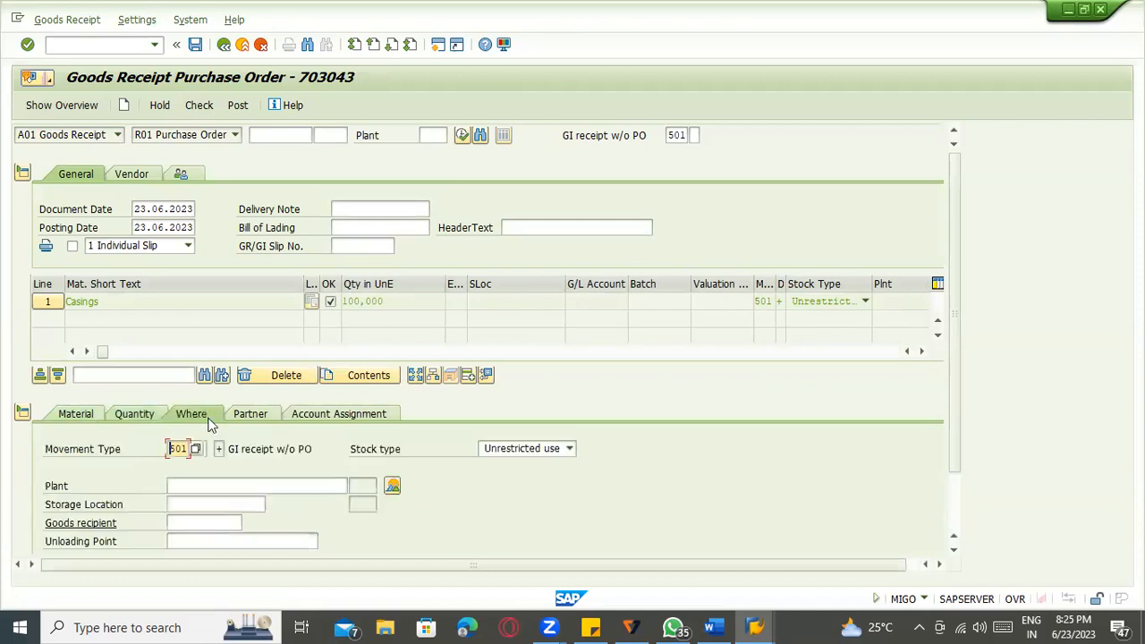
{"action": "left_click", "coordinate": [209, 484]}
{"action": "type", "text": "1100"}
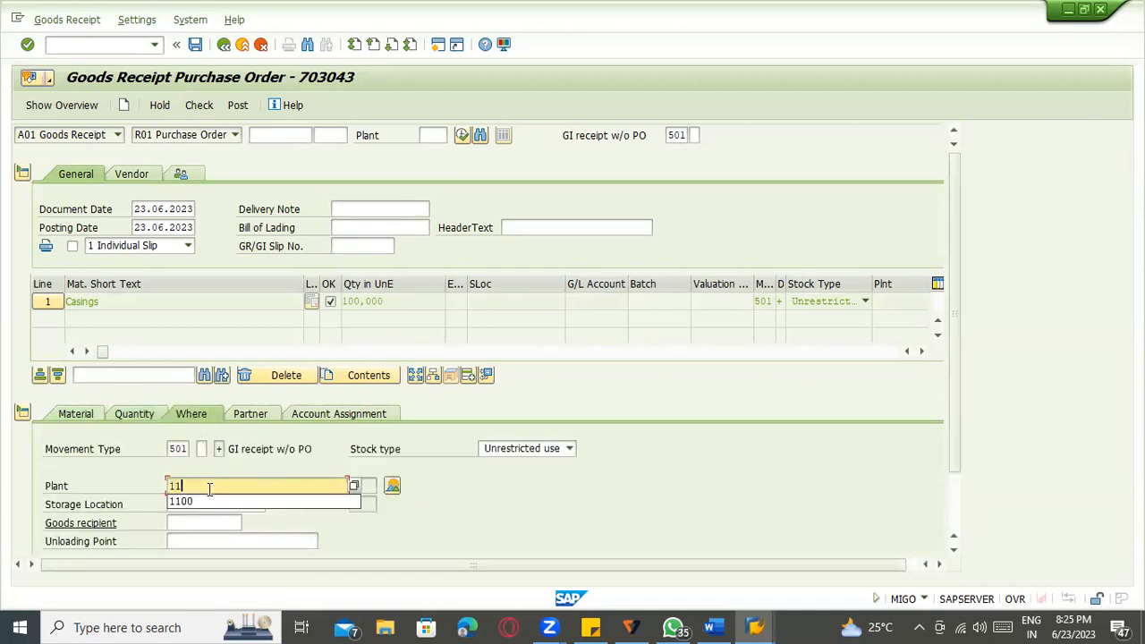
{"action": "key", "text": "Return"}
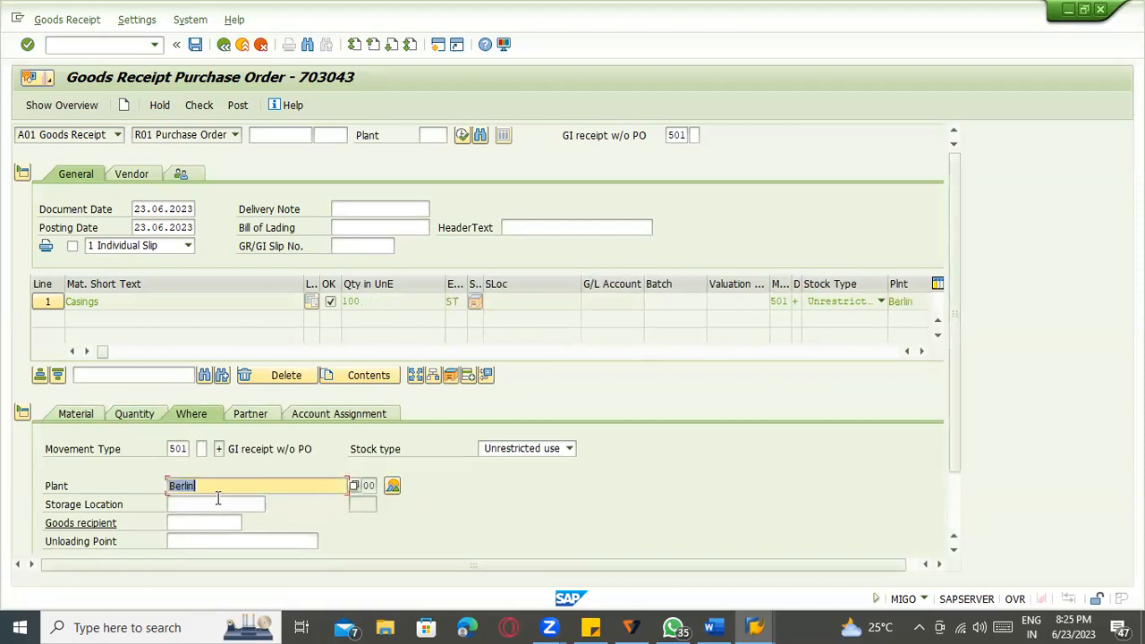
{"action": "left_click", "coordinate": [224, 503]}
{"action": "type", "text": "0001"}
{"action": "key", "text": "Return"}
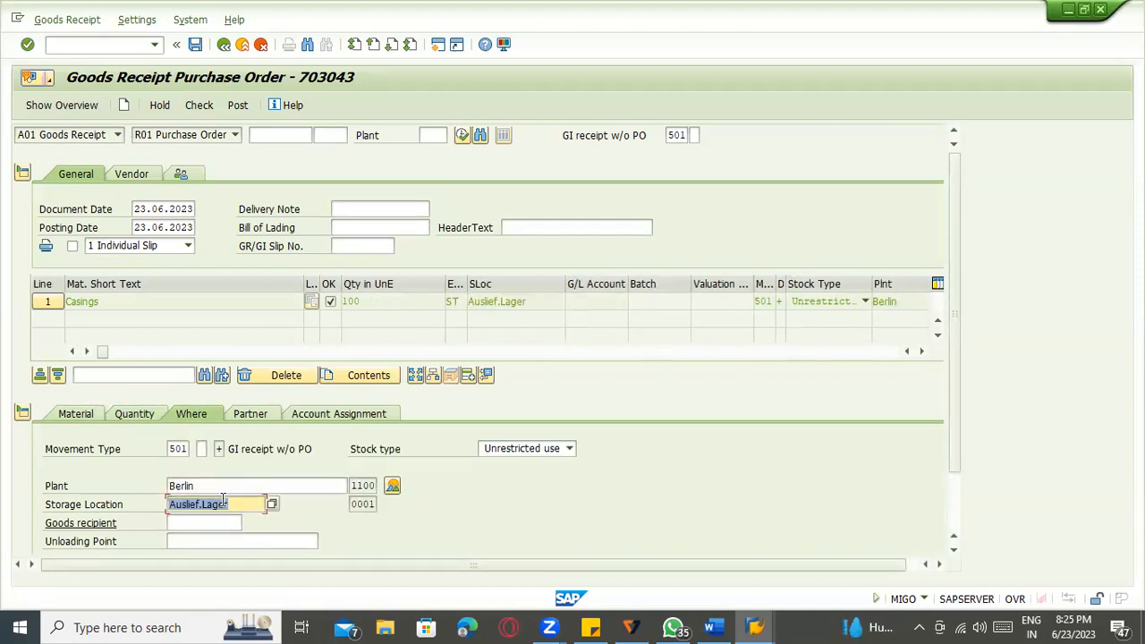
Enter vendor 1000 on the Partner tab and return to the Where tab.
{"action": "left_click", "coordinate": [252, 414]}
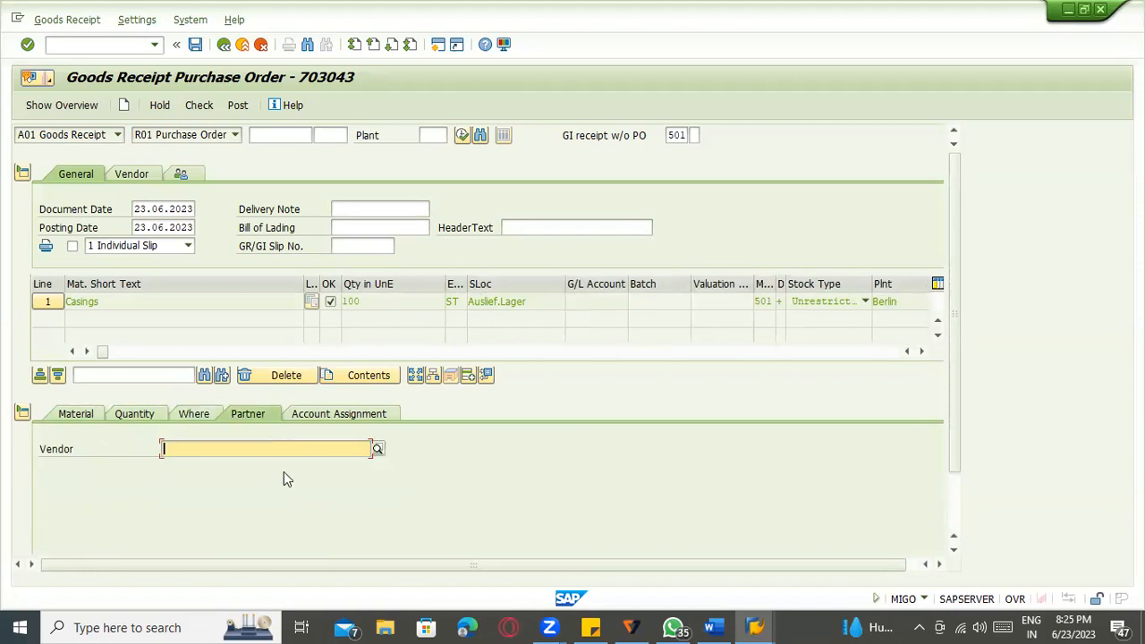
{"action": "type", "text": "1000"}
{"action": "key", "text": "Return"}
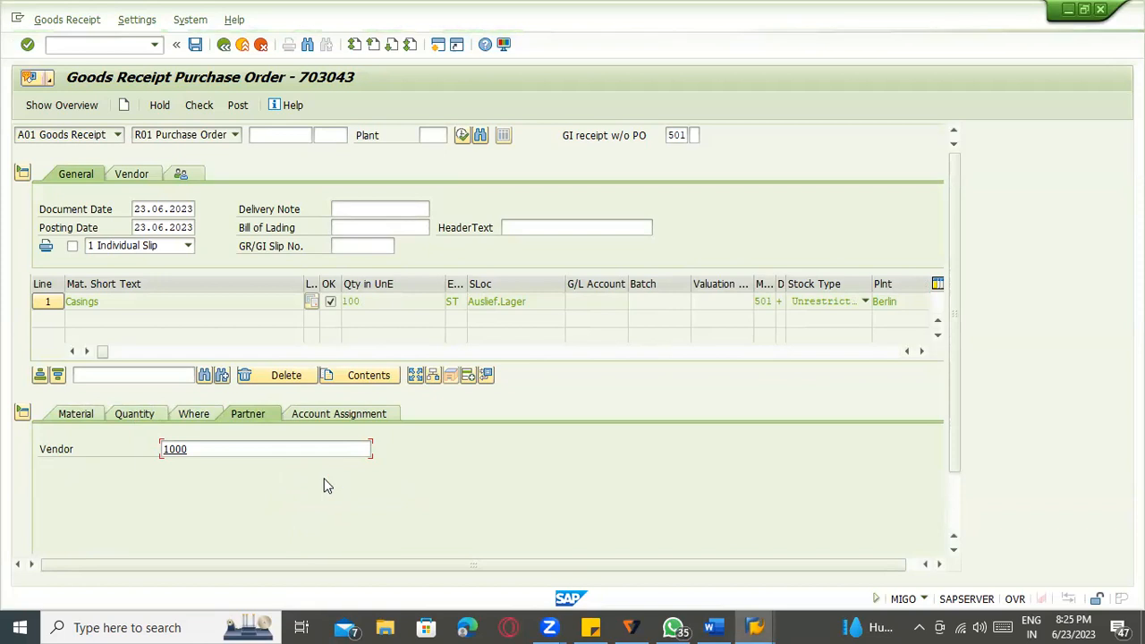
{"action": "left_click", "coordinate": [202, 415]}
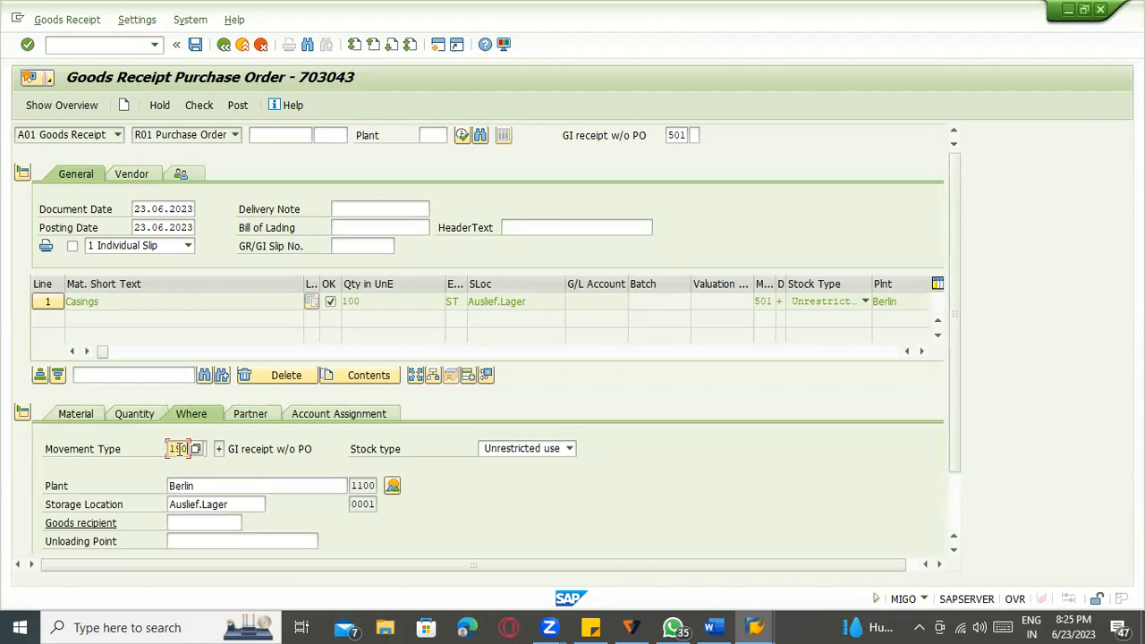
Change the item's movement type to 101 goods receipt.
{"action": "left_click", "coordinate": [177, 448]}
{"action": "type", "text": "101"}
{"action": "key", "text": "Return"}
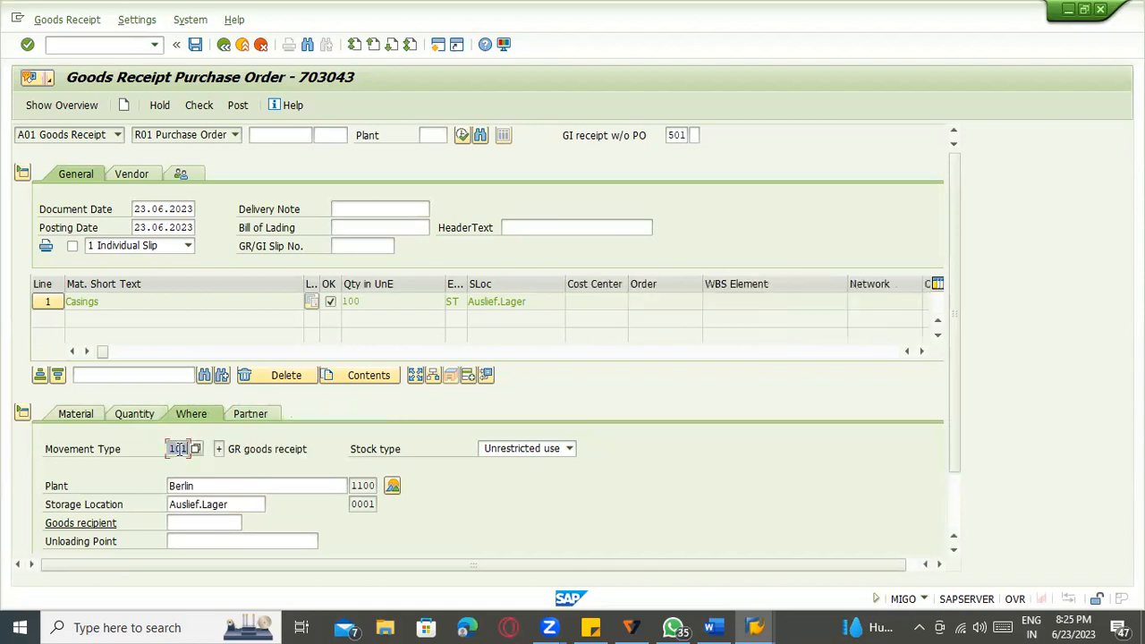
{"action": "scroll", "coordinate": [308, 444], "scroll_direction": "down", "scroll_amount": 2}
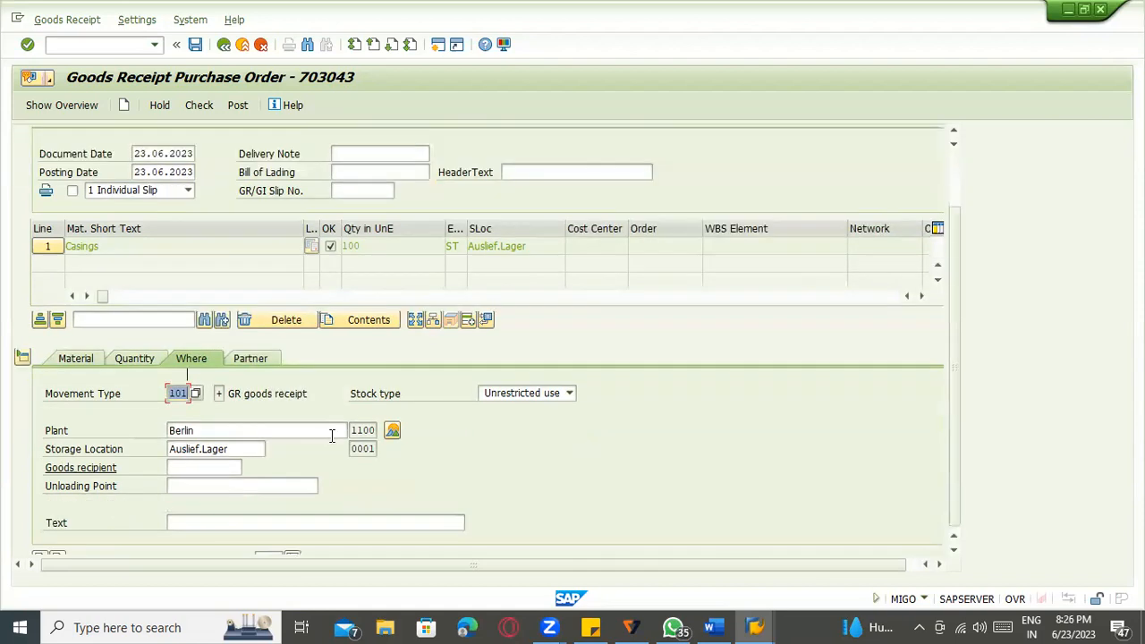
Confirm vendor C.E.B. BERLIN, check the receipt, and post it.
{"action": "left_click", "coordinate": [259, 343]}
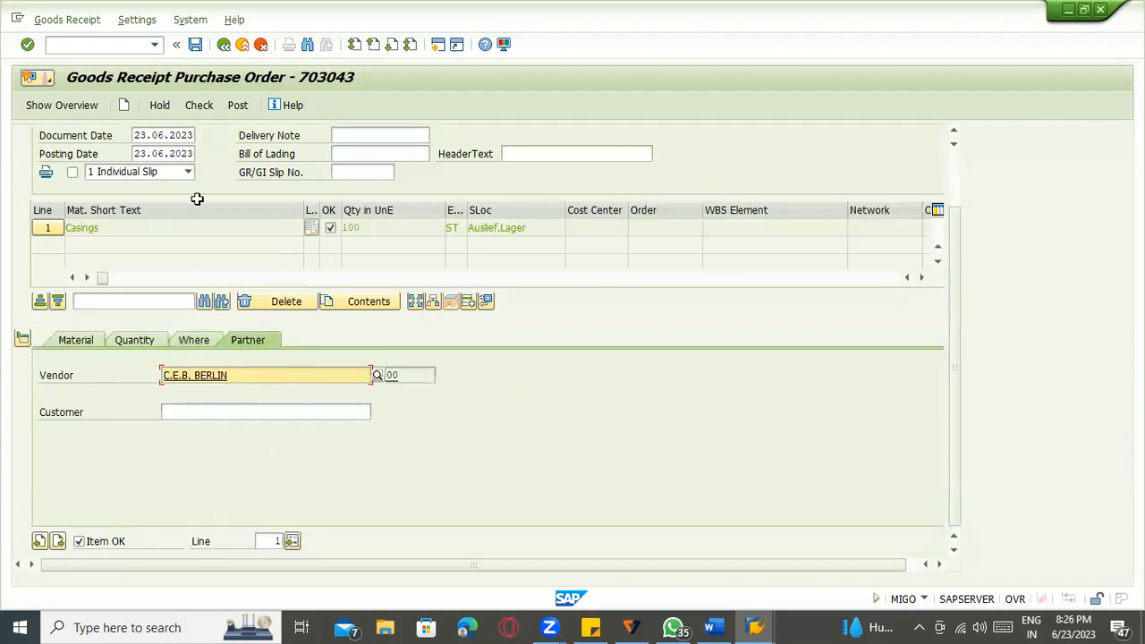
{"action": "left_click", "coordinate": [206, 112]}
{"action": "left_click", "coordinate": [198, 106]}
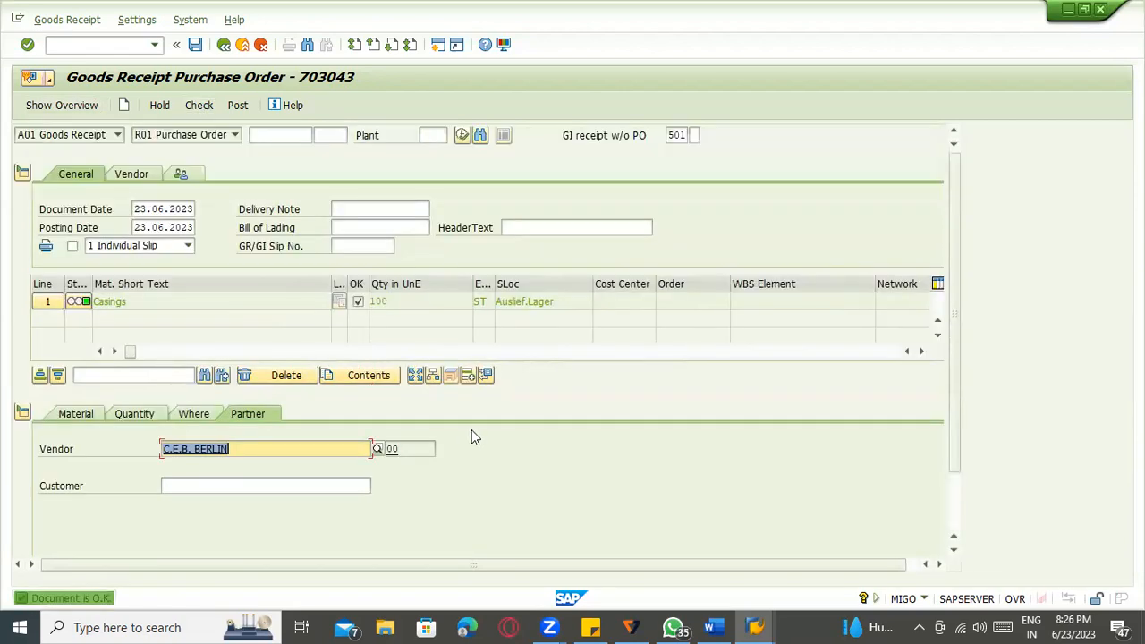
{"action": "left_click", "coordinate": [237, 106]}
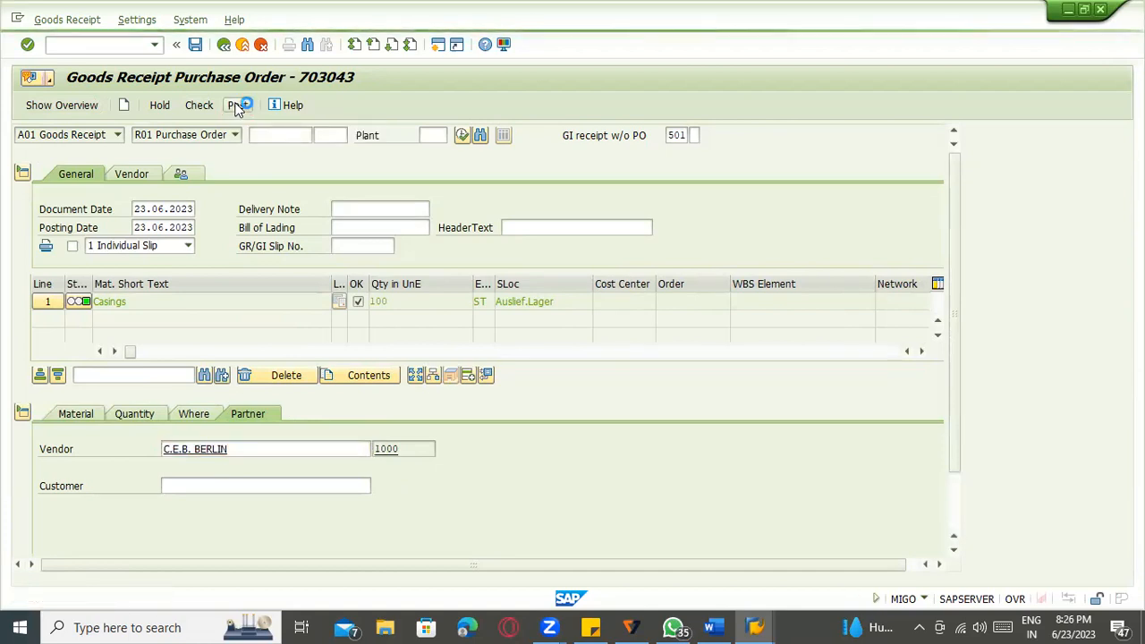
{"action": "left_click", "coordinate": [101, 136]}
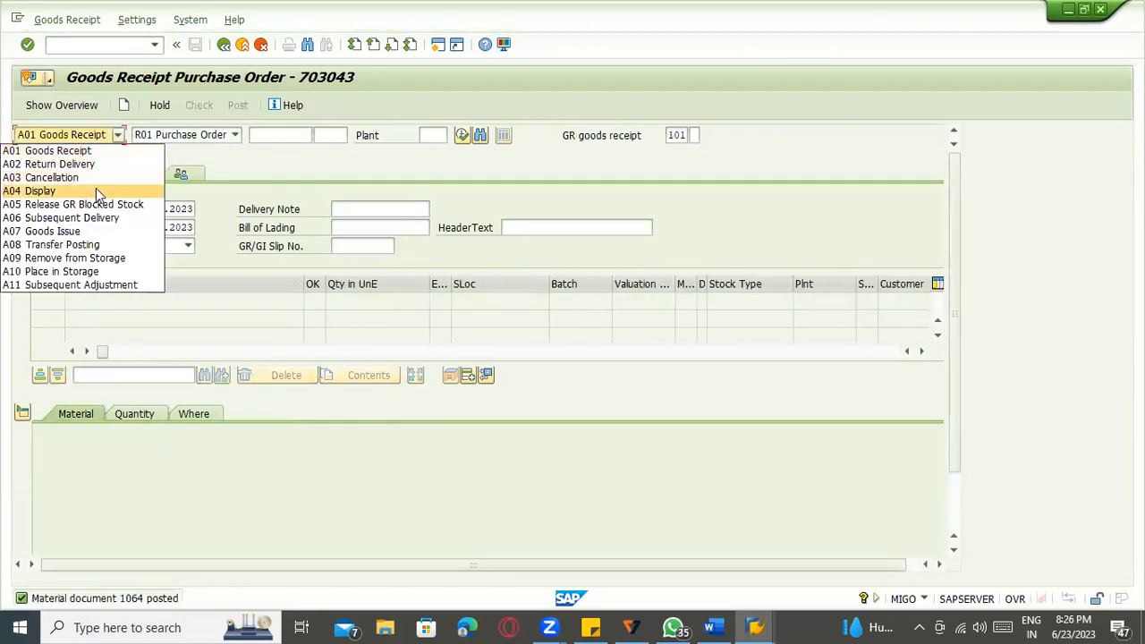
{"action": "left_click", "coordinate": [96, 191]}
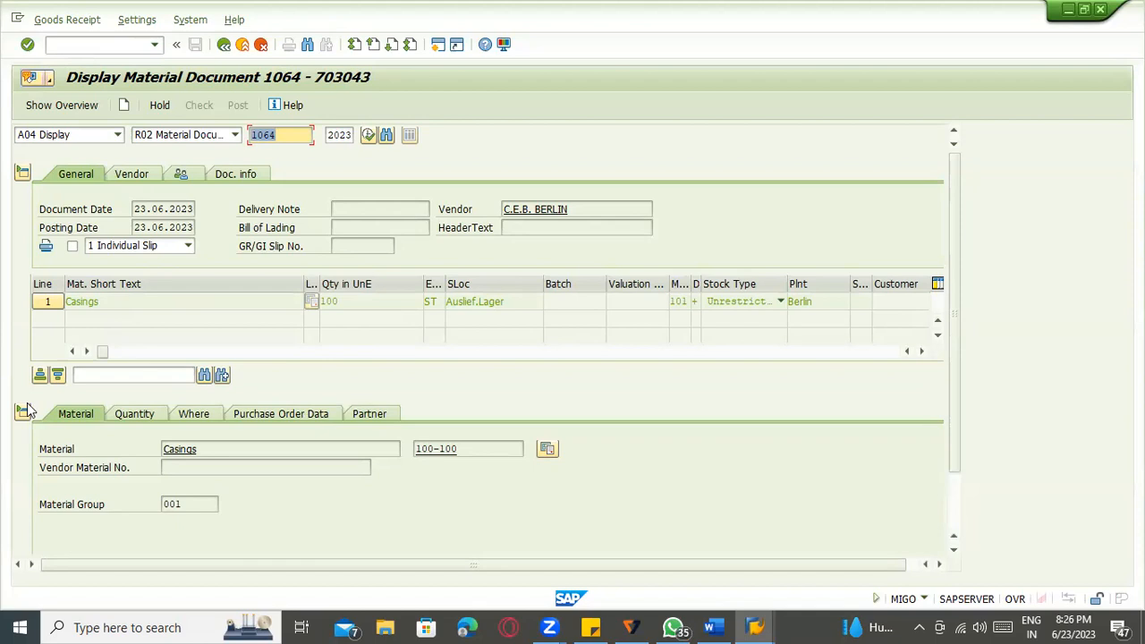
{"action": "left_click", "coordinate": [148, 417]}
{"action": "left_click", "coordinate": [192, 416]}
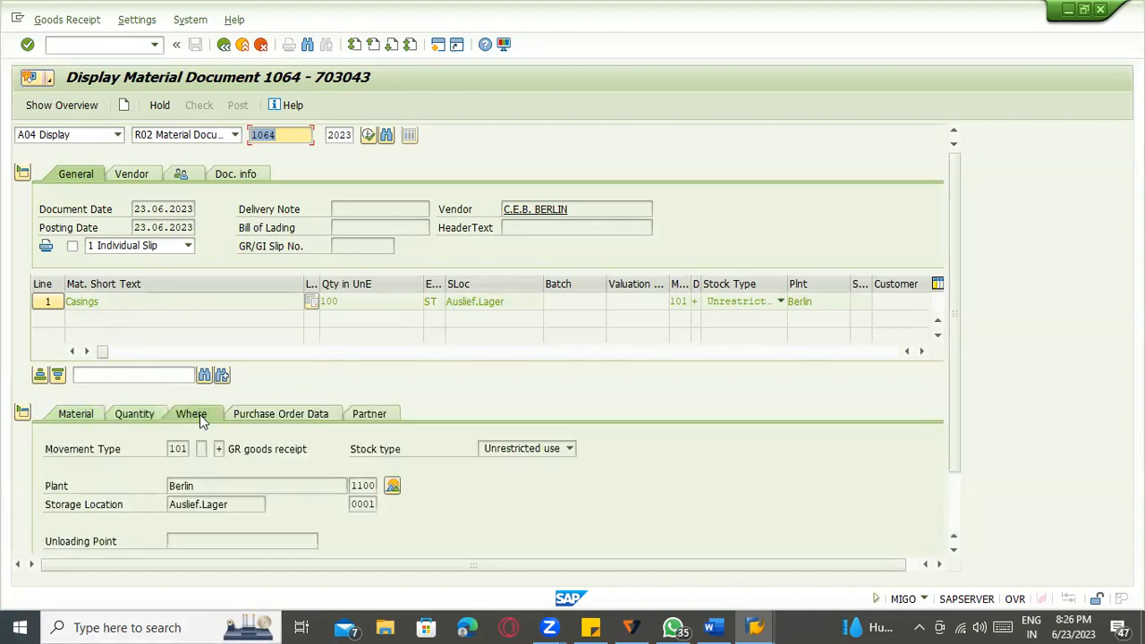
{"action": "left_click", "coordinate": [243, 415]}
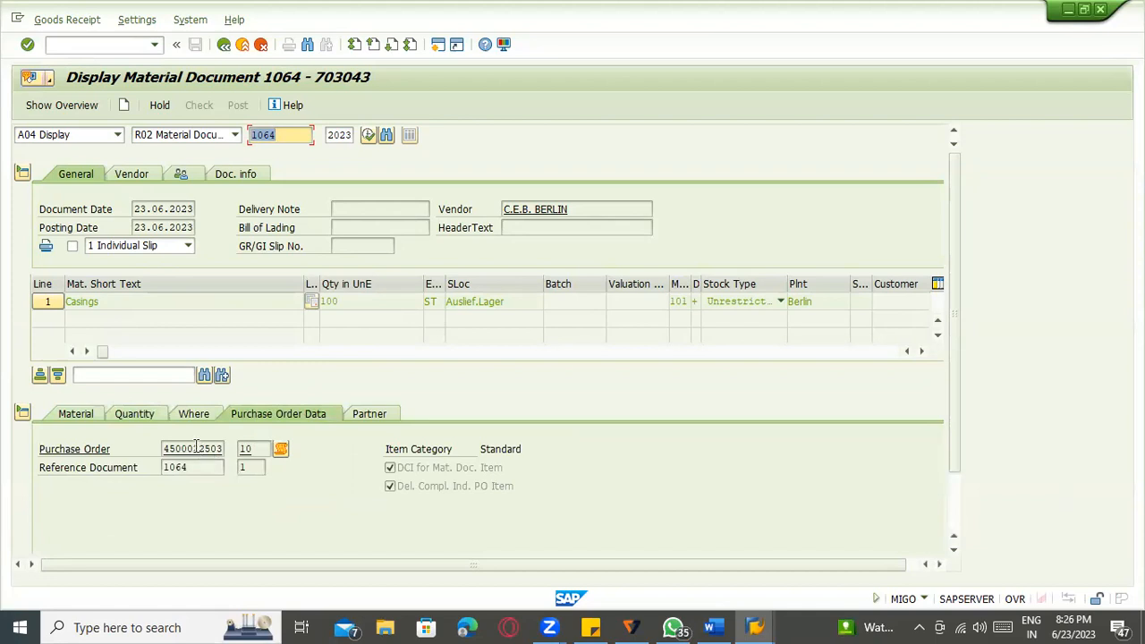
{"action": "left_click", "coordinate": [167, 449]}
{"action": "double_click", "coordinate": [180, 446]}
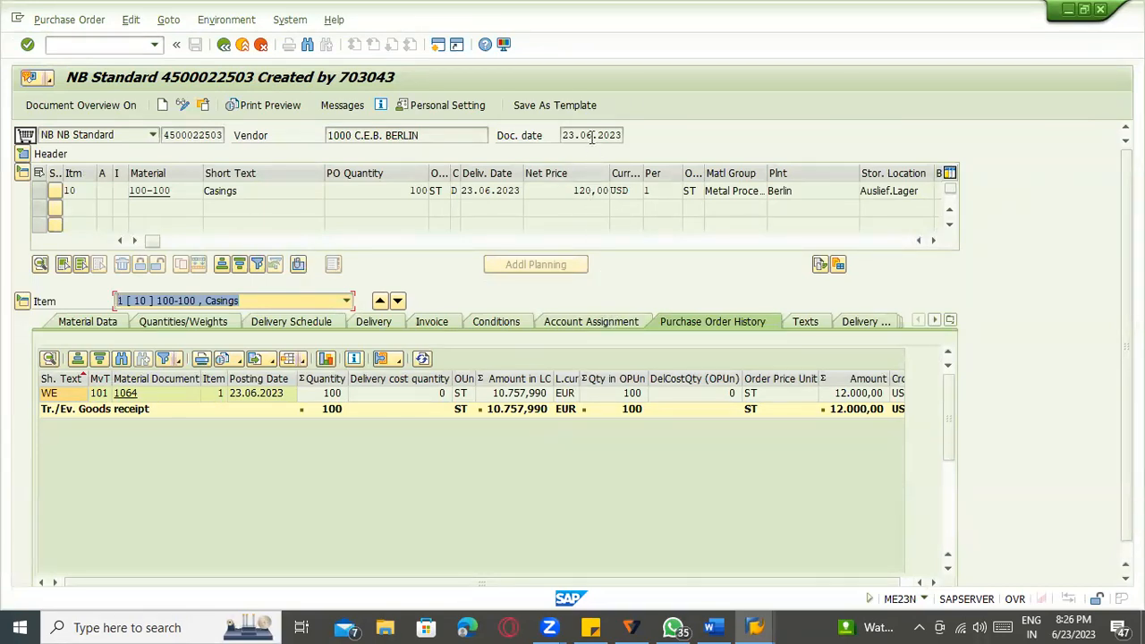
{"action": "left_click", "coordinate": [478, 190]}
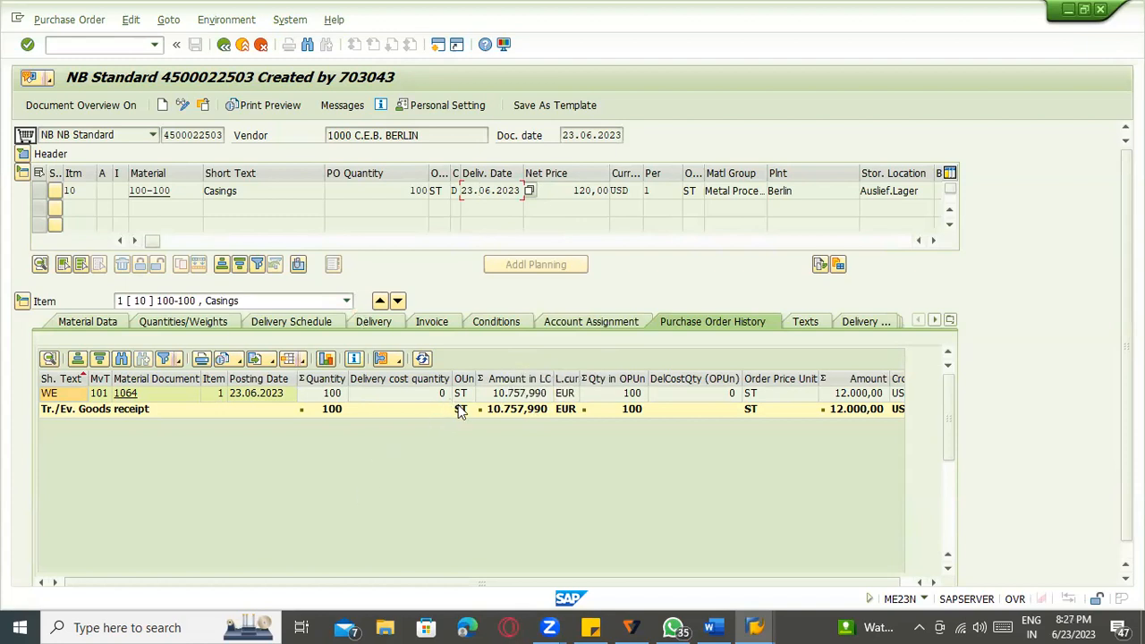
{"action": "left_click", "coordinate": [224, 44]}
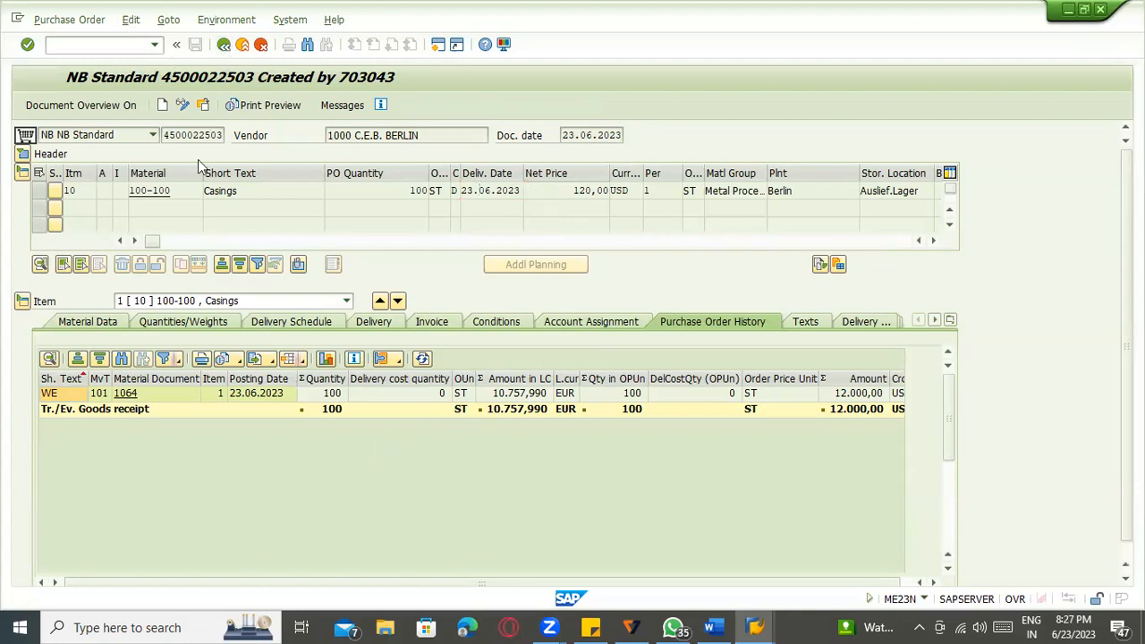
{"action": "double_click", "coordinate": [357, 399]}
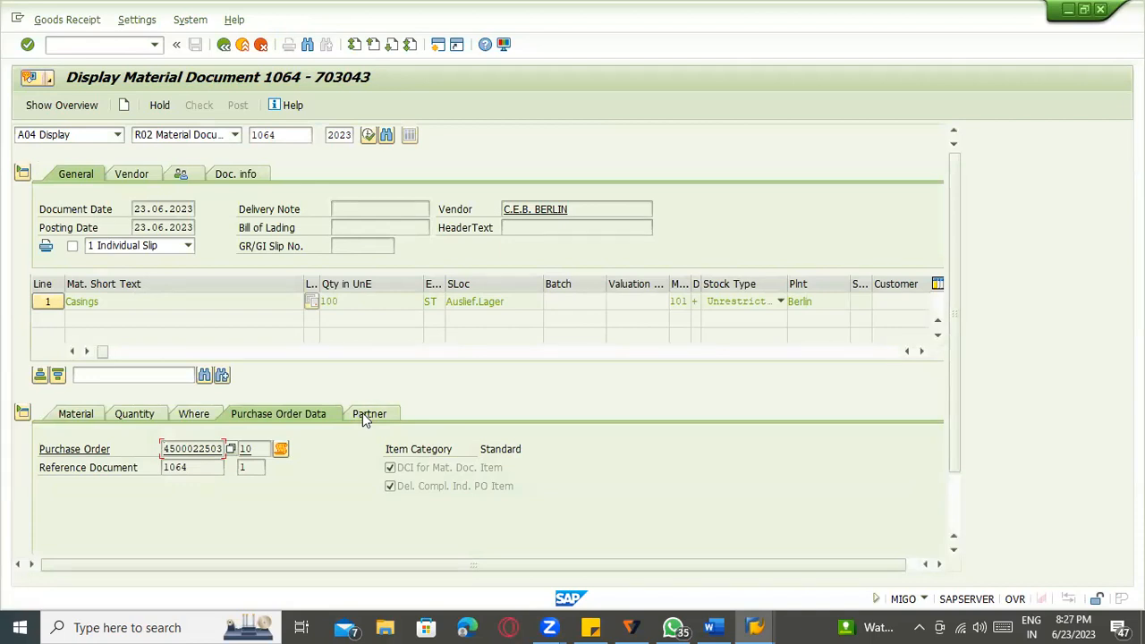
{"action": "left_click", "coordinate": [363, 414]}
{"action": "left_click", "coordinate": [190, 416]}
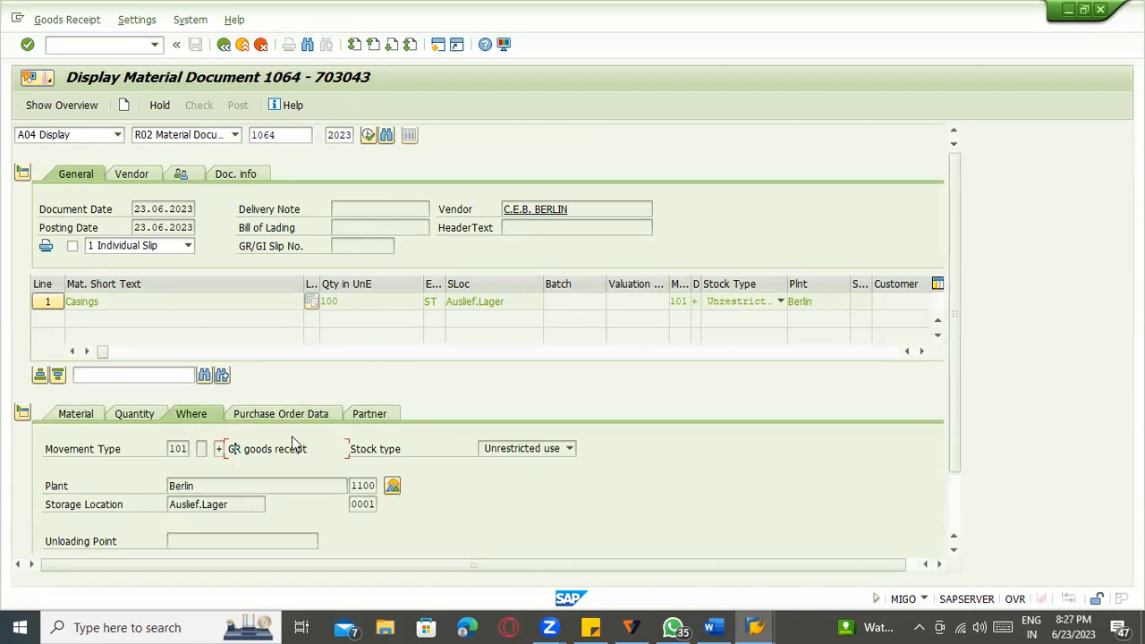
{"action": "left_click", "coordinate": [169, 449]}
{"action": "left_click", "coordinate": [143, 413]}
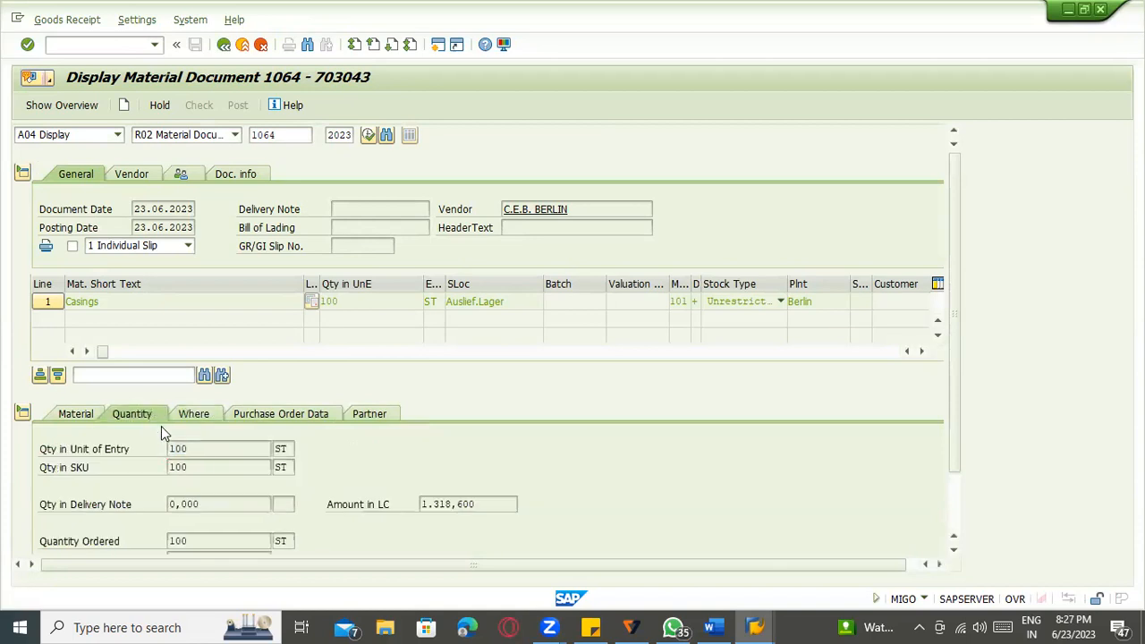
{"action": "scroll", "coordinate": [224, 458], "scroll_direction": "down", "scroll_amount": 2}
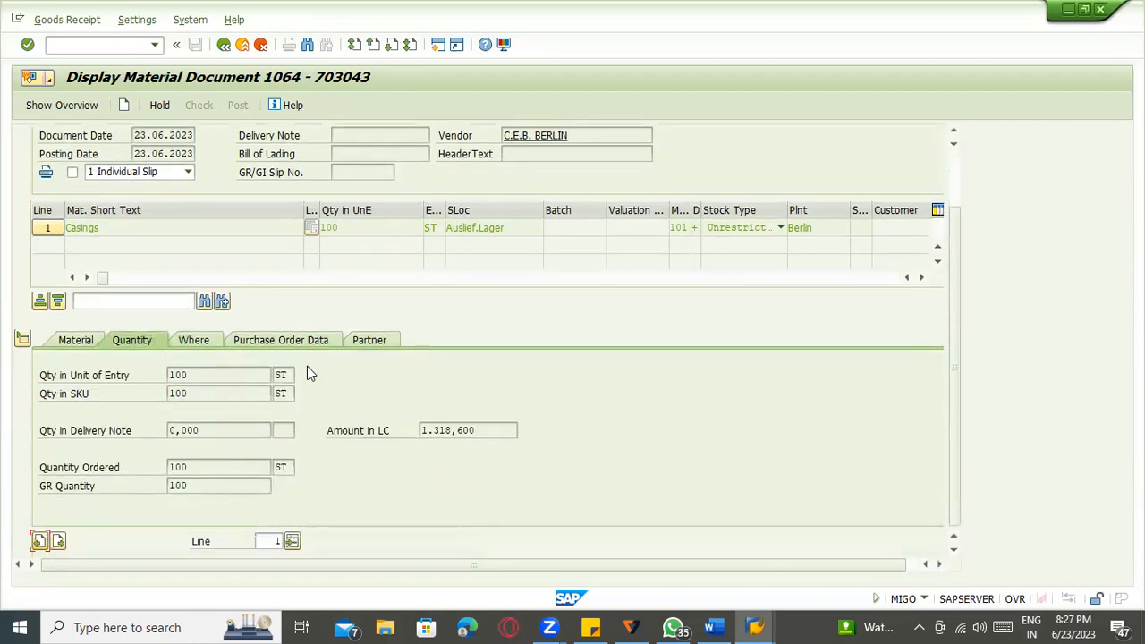
{"action": "scroll", "coordinate": [272, 402], "scroll_direction": "up", "scroll_amount": 2}
{"action": "left_click", "coordinate": [276, 414]}
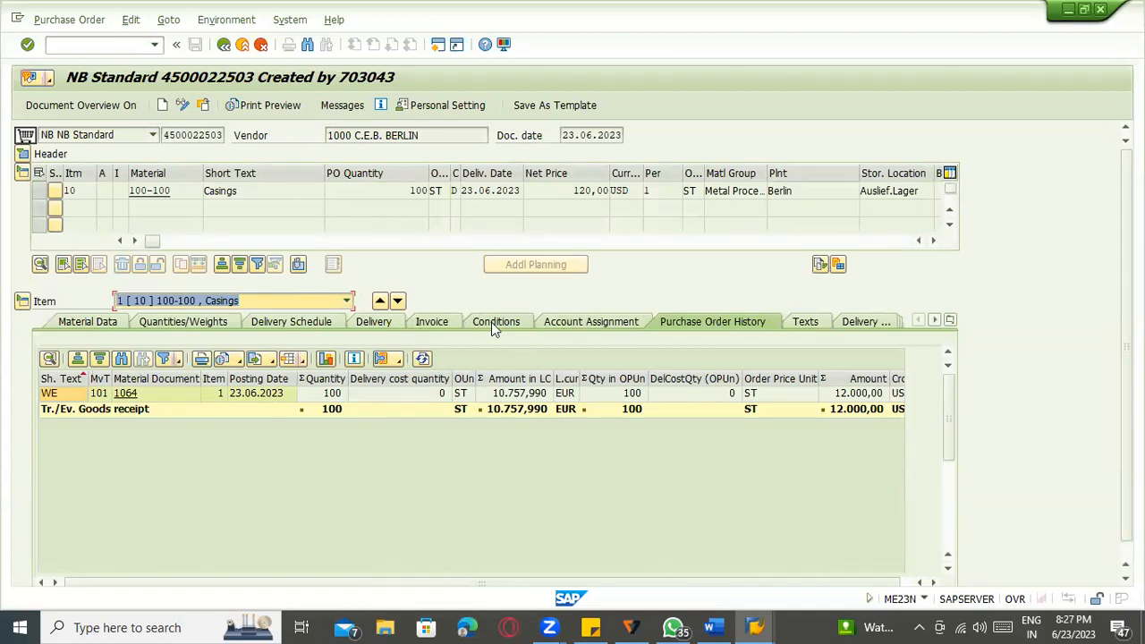
Review the PO item's Delivery and Invoice tabs, then return to material document 1064.
{"action": "left_click", "coordinate": [391, 327]}
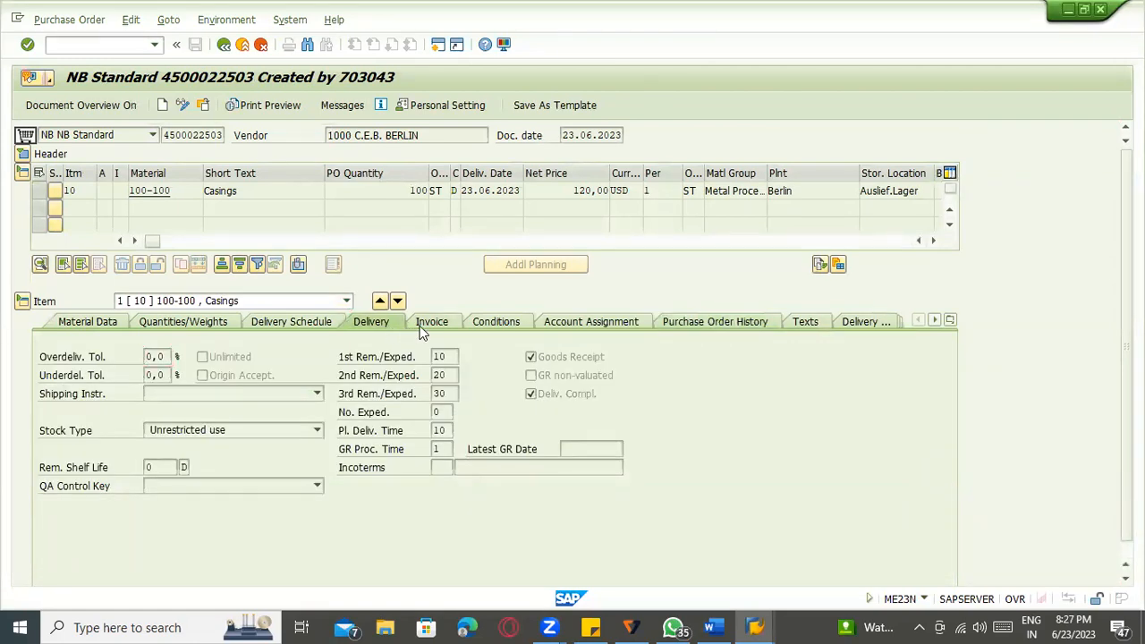
{"action": "left_click", "coordinate": [430, 324]}
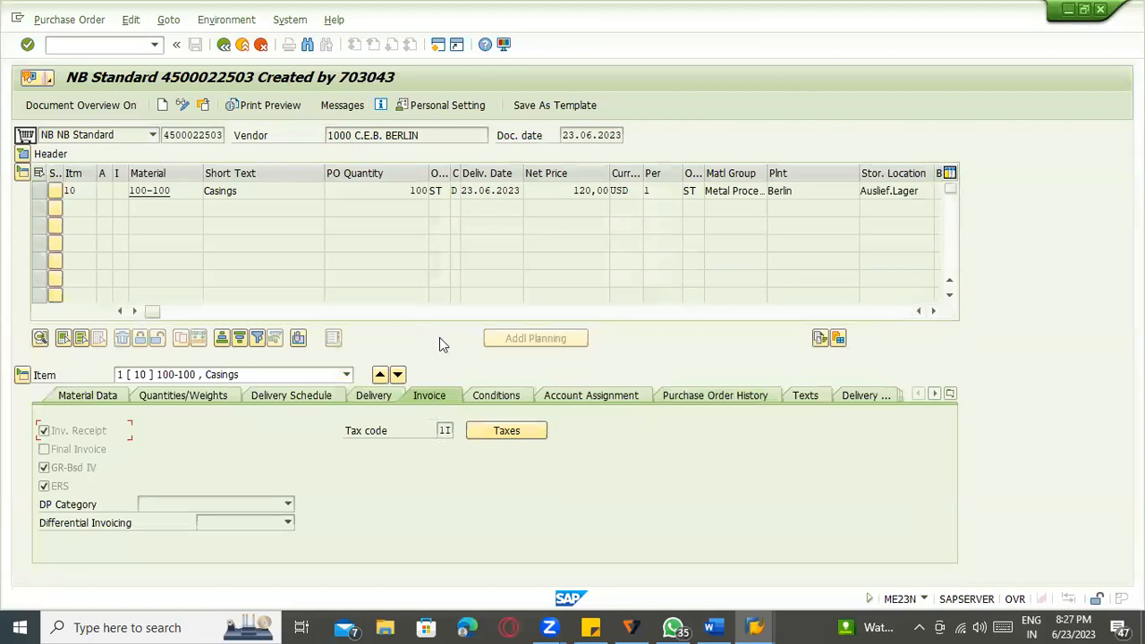
{"action": "left_click", "coordinate": [224, 44]}
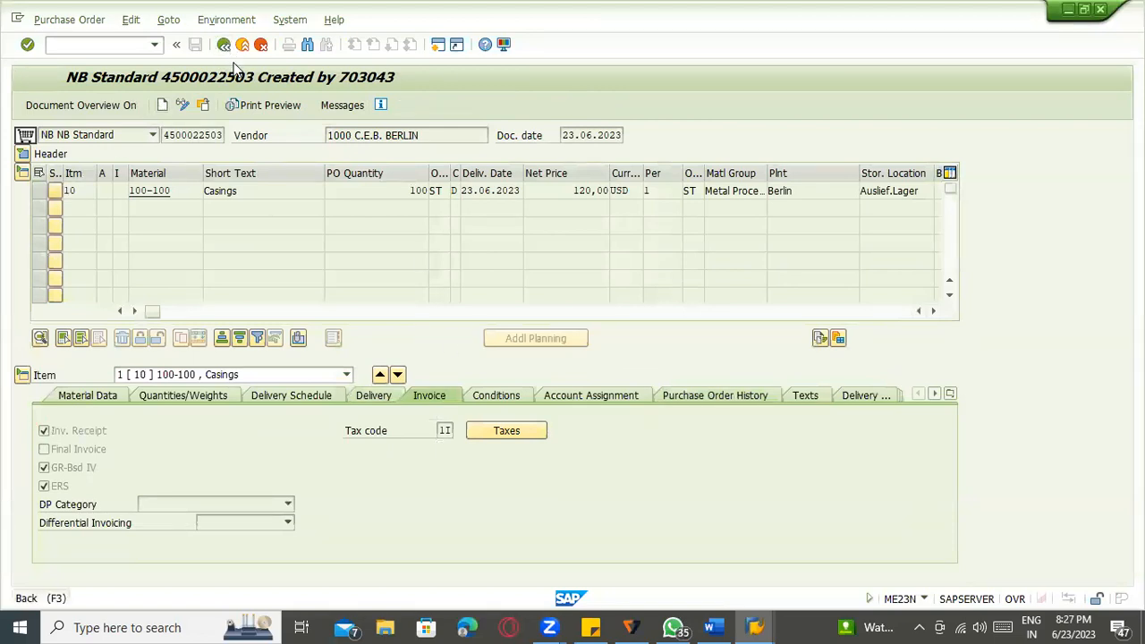
{"action": "left_click", "coordinate": [96, 46]}
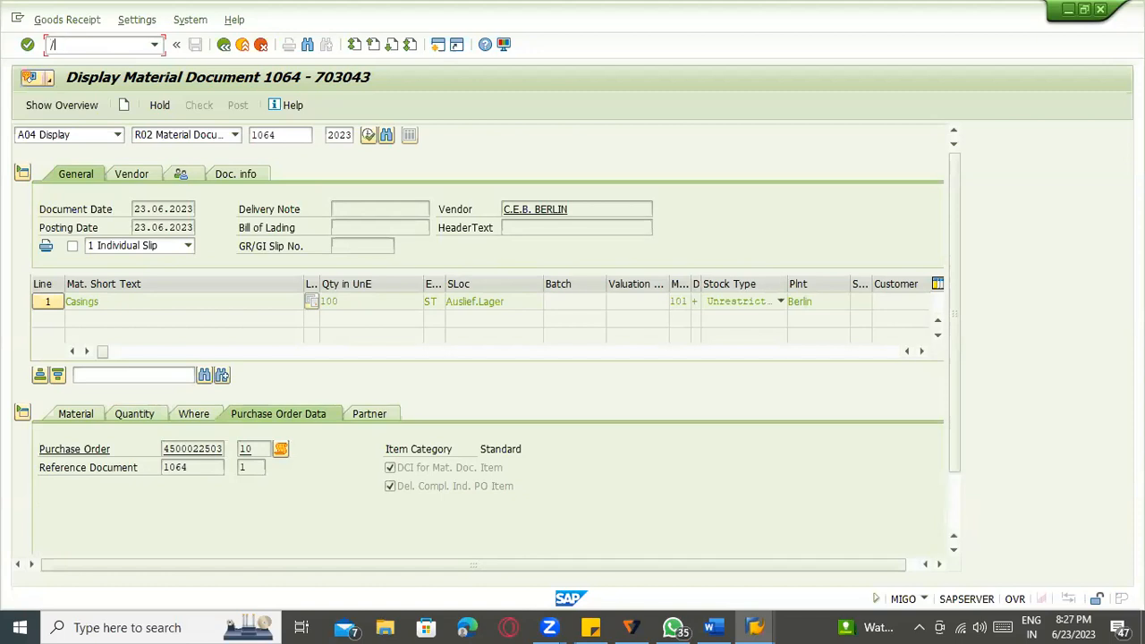
Go via /nmm03 back to SAP Easy Access and start the MIGO goods movement transaction.
{"action": "type", "text": "/nmm03"}
{"action": "key", "text": "Return"}
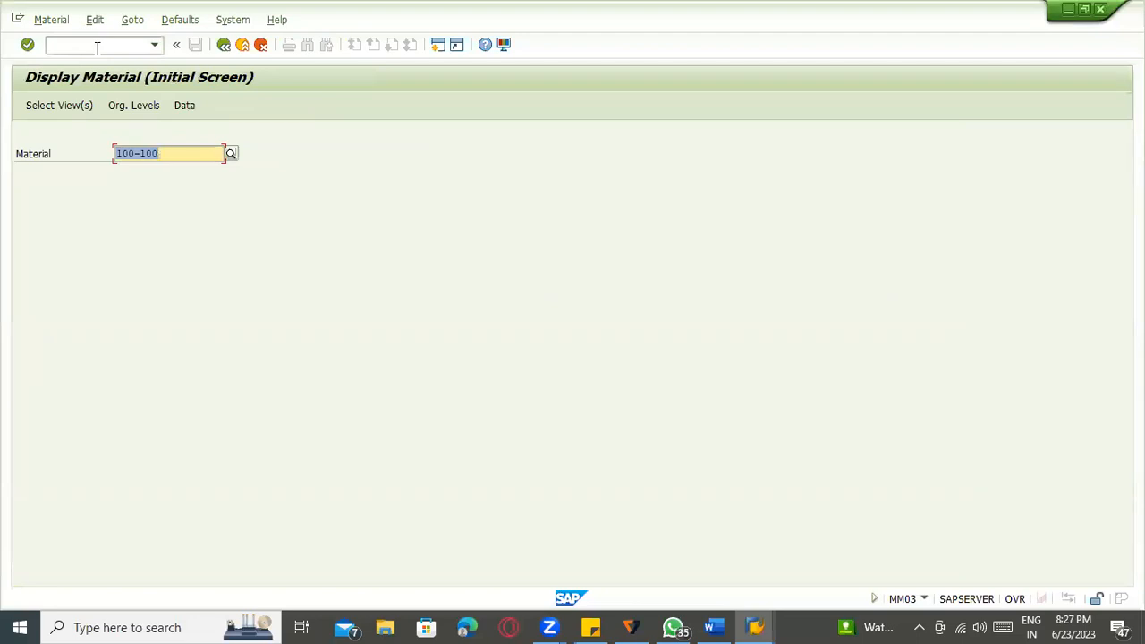
{"action": "left_click", "coordinate": [224, 50]}
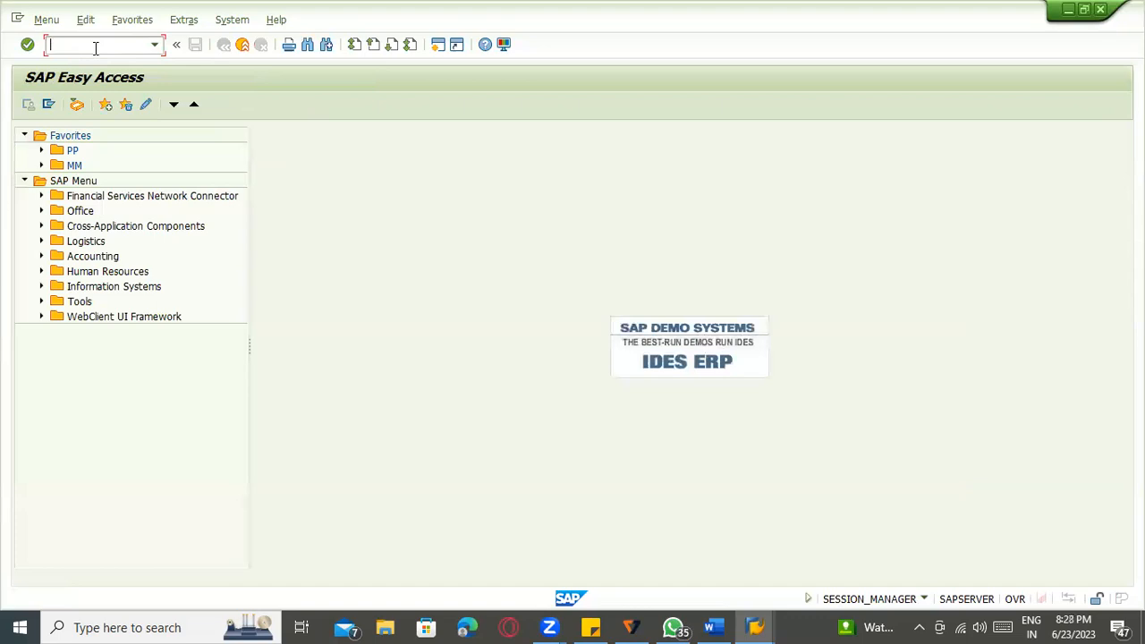
{"action": "type", "text": "migo"}
{"action": "key", "text": "Return"}
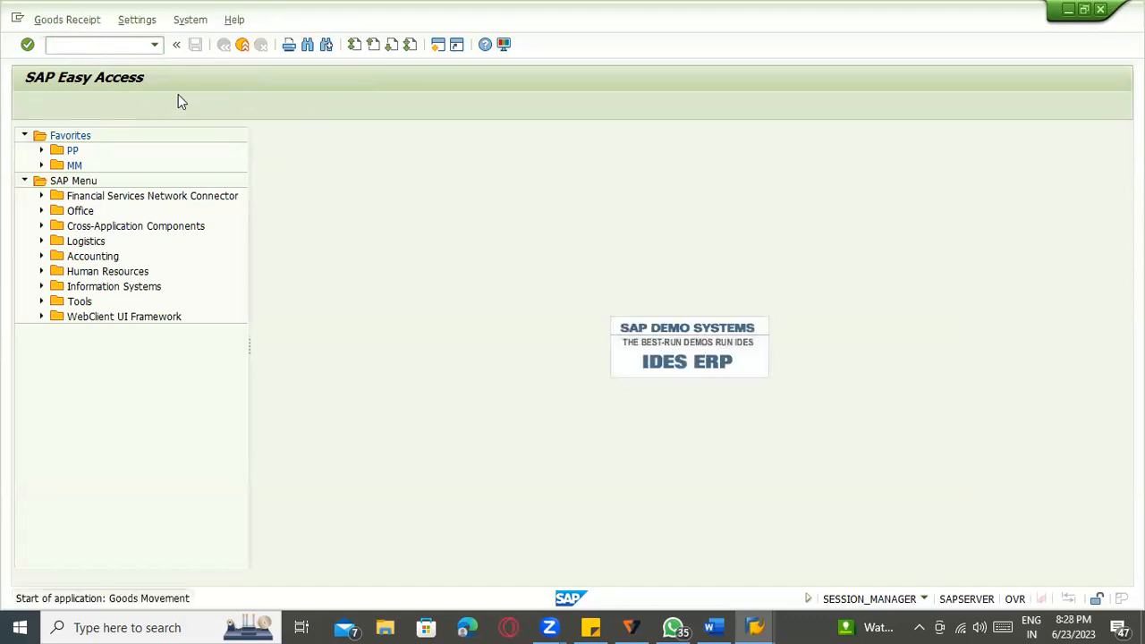
Set up a goods receipt without reference document using movement type 101.
{"action": "left_click", "coordinate": [63, 134]}
{"action": "left_click", "coordinate": [90, 151]}
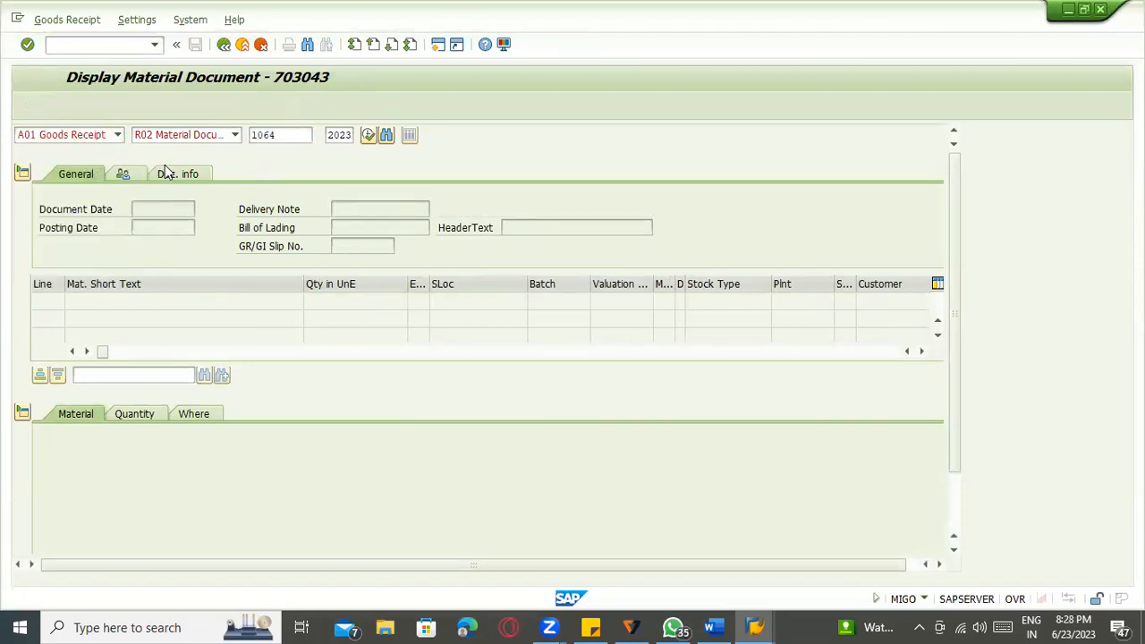
{"action": "left_click", "coordinate": [235, 135]}
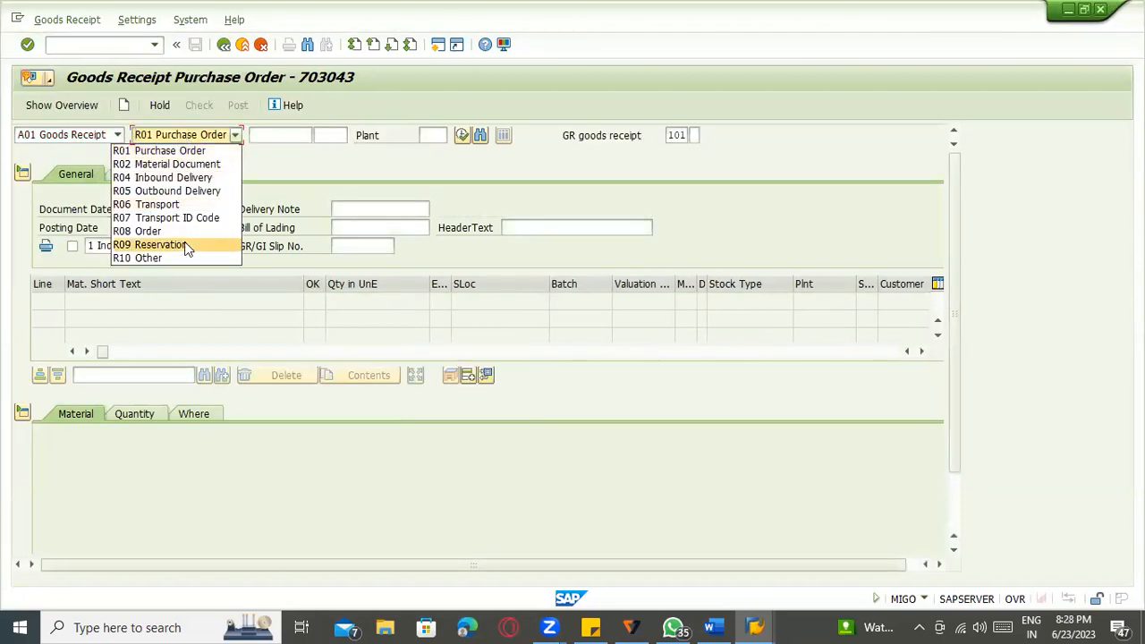
{"action": "left_click", "coordinate": [187, 256]}
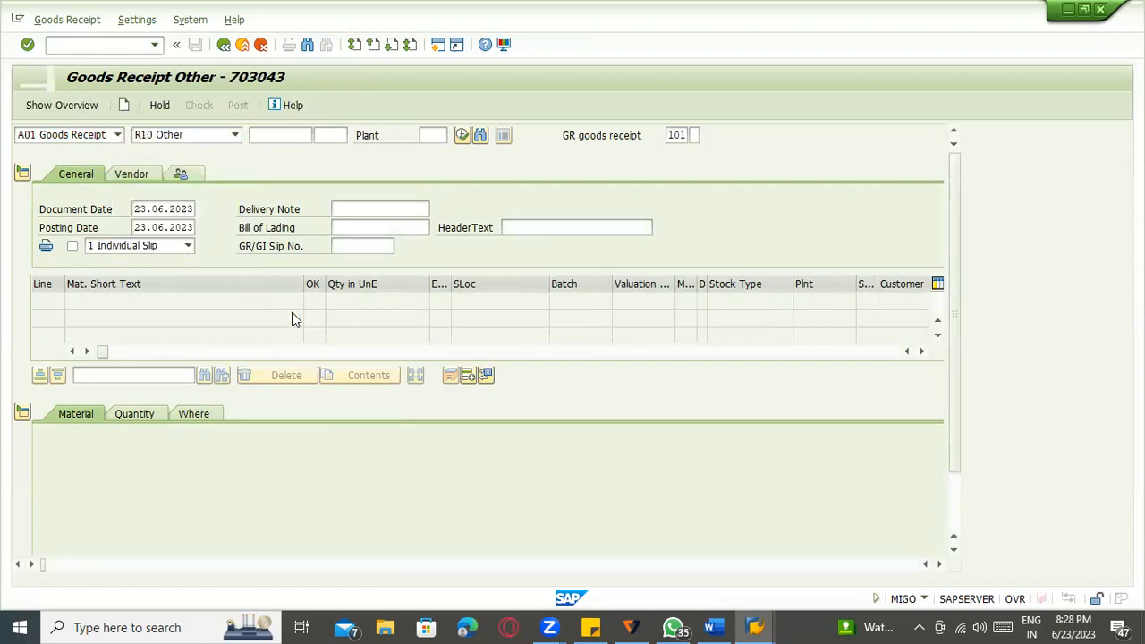
{"action": "key", "text": "Tab"}
{"action": "key", "text": "Tab"}
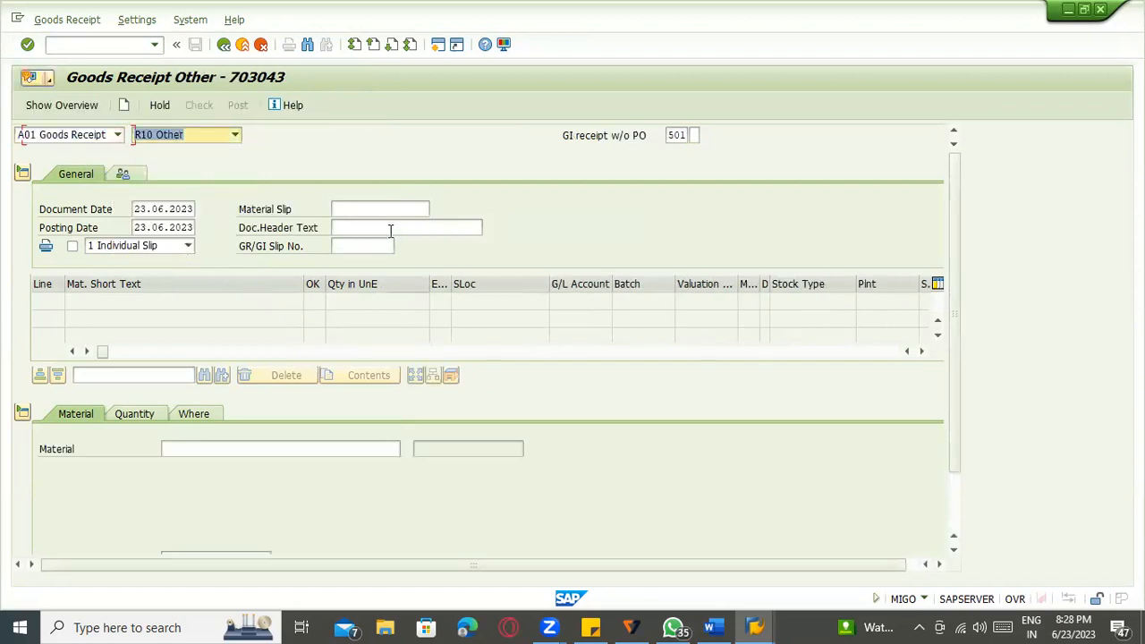
{"action": "type", "text": "101"}
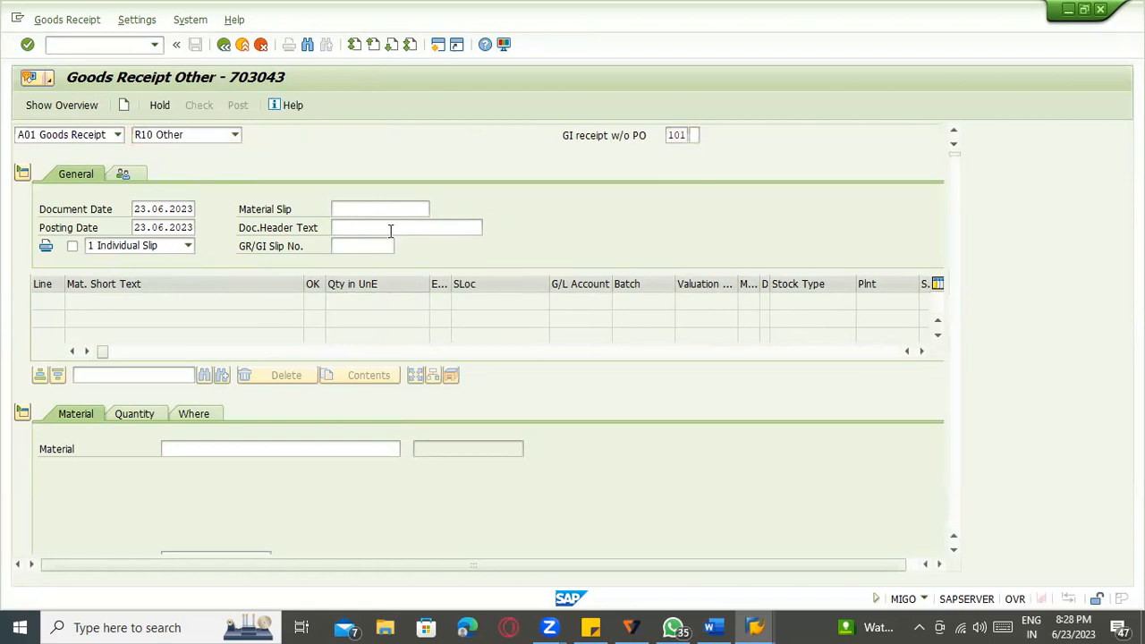
{"action": "key", "text": "Return"}
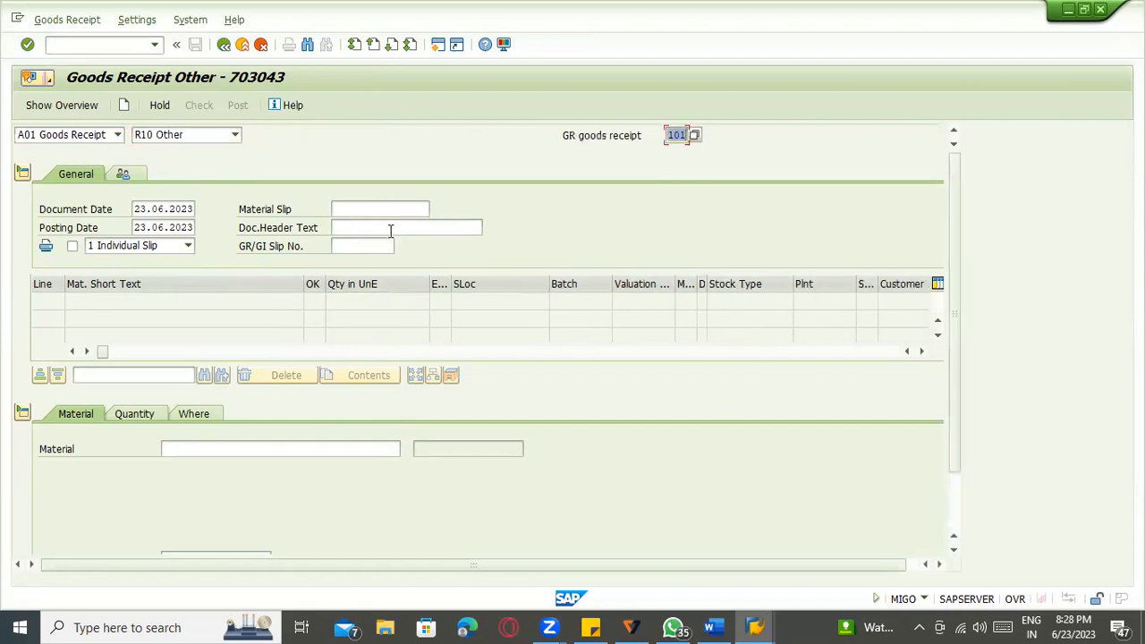
Add material 100-100 (Casings) to the receipt with a quantity of 10.
{"action": "left_click", "coordinate": [261, 448]}
{"action": "left_click", "coordinate": [268, 465]}
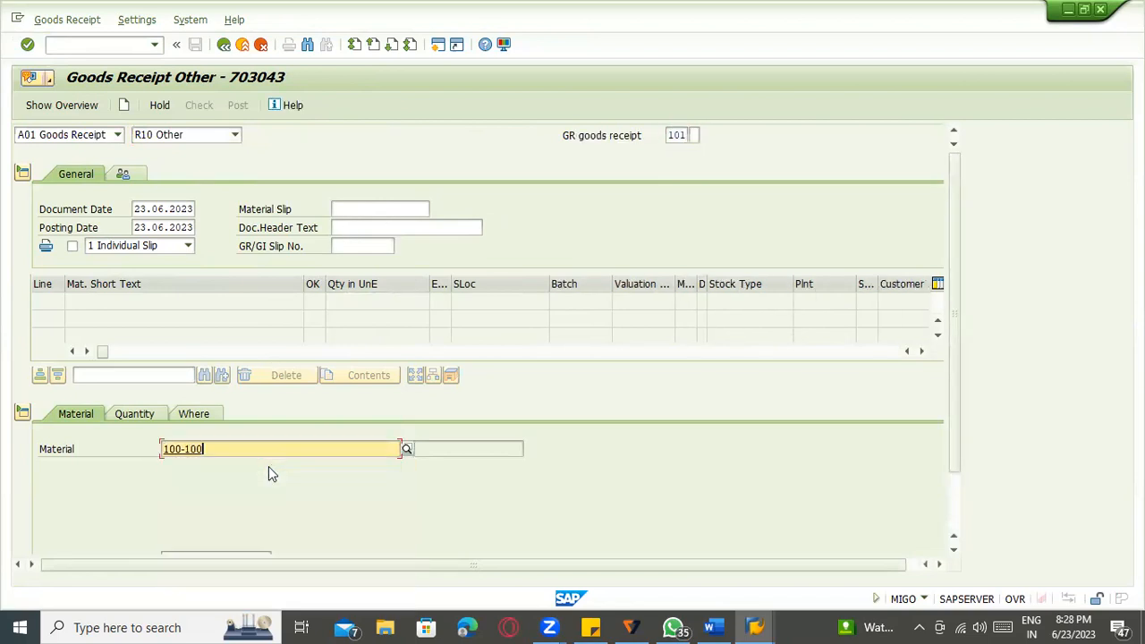
{"action": "key", "text": "Return"}
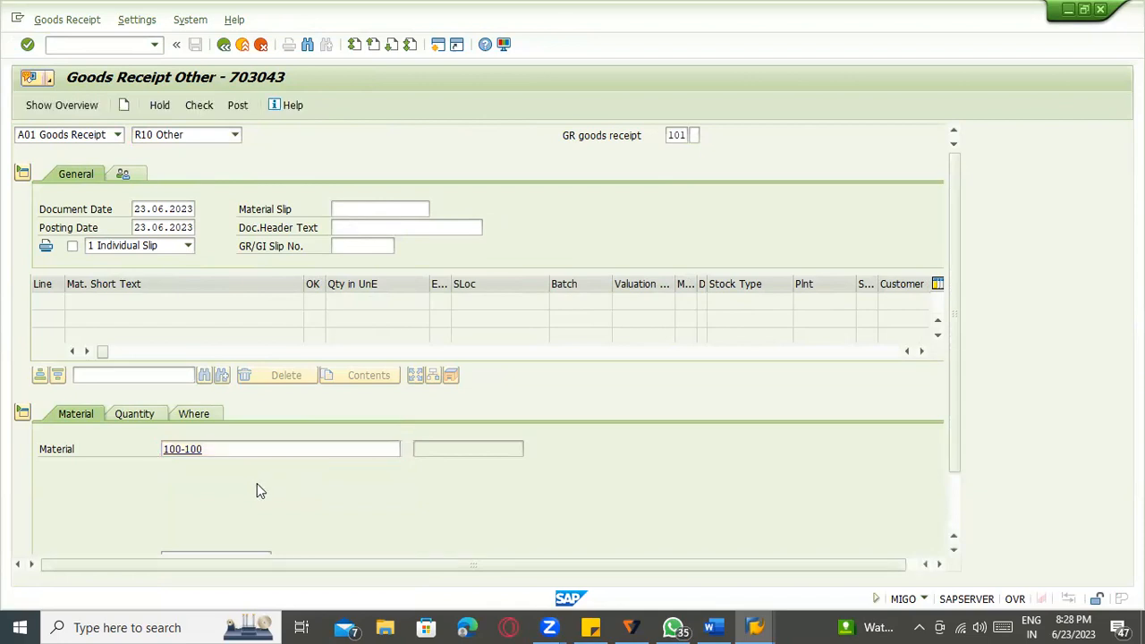
{"action": "left_click", "coordinate": [136, 415]}
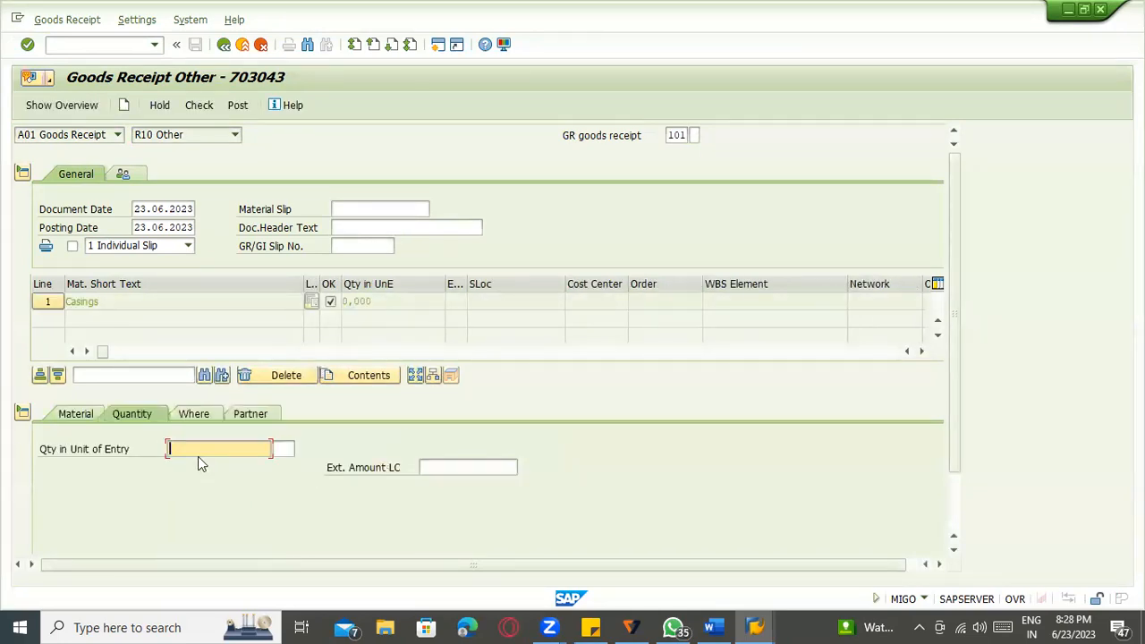
{"action": "left_click", "coordinate": [193, 448]}
{"action": "type", "text": "10"}
{"action": "key", "text": "Return"}
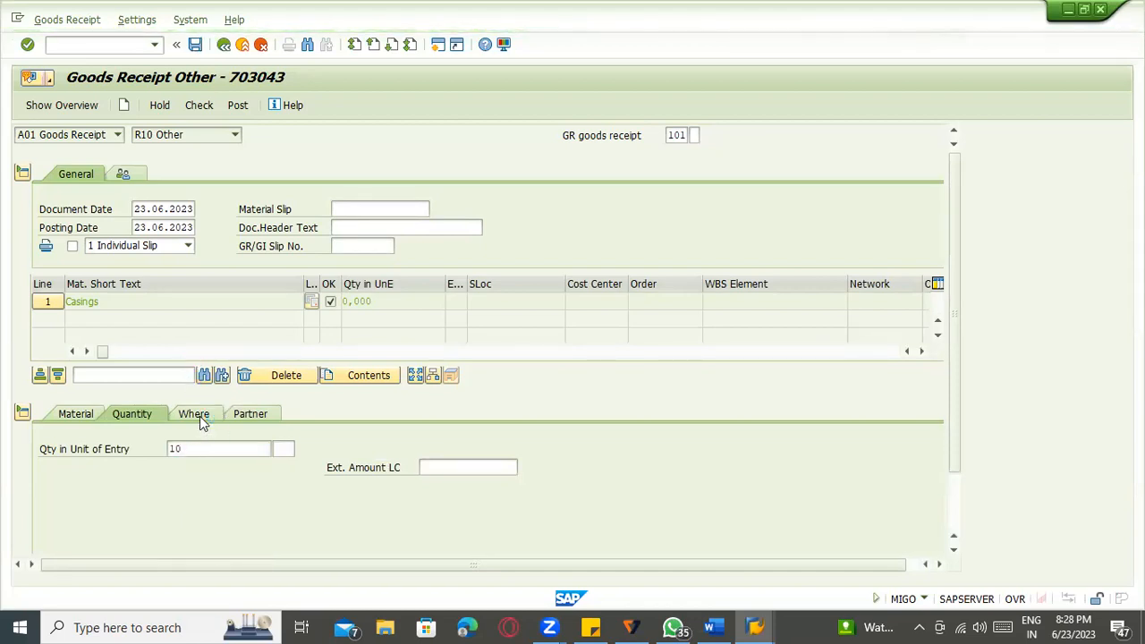
Enter plant 1100 and storage location 0001, correcting the mistyped location entry.
{"action": "left_click", "coordinate": [200, 416]}
{"action": "left_click", "coordinate": [200, 485]}
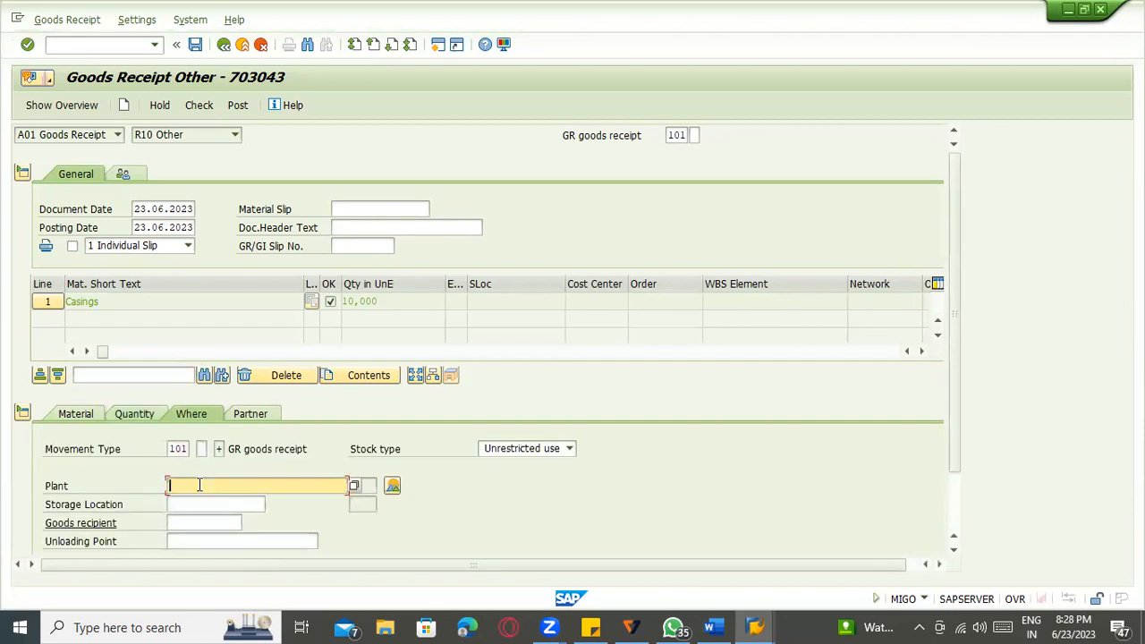
{"action": "type", "text": "1100"}
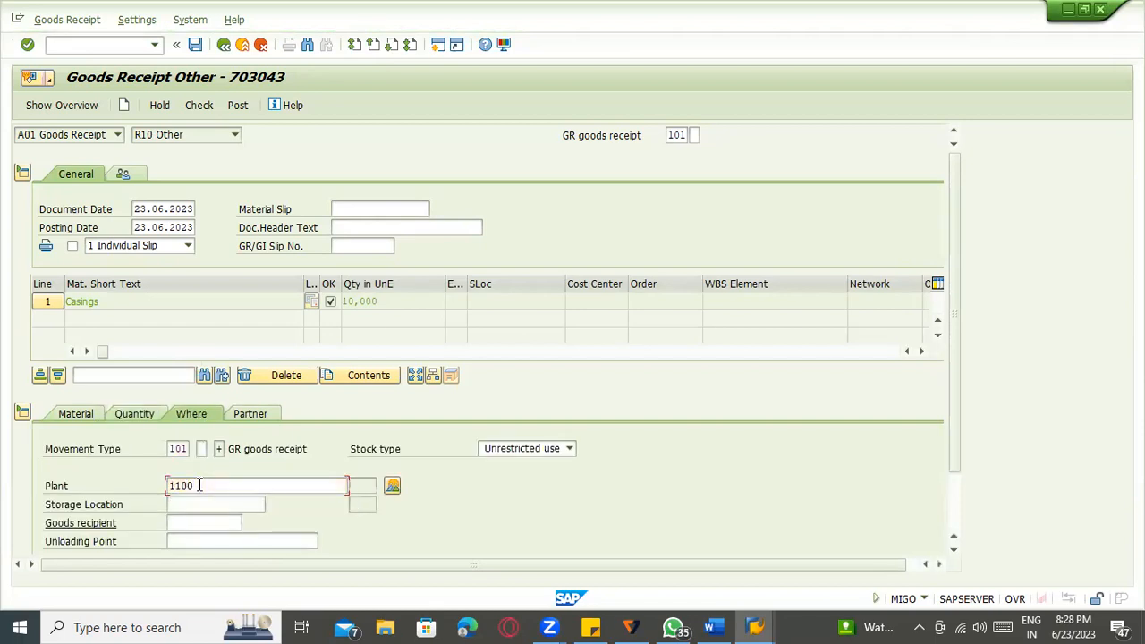
{"action": "key", "text": "Tab"}
{"action": "type", "text": "000"}
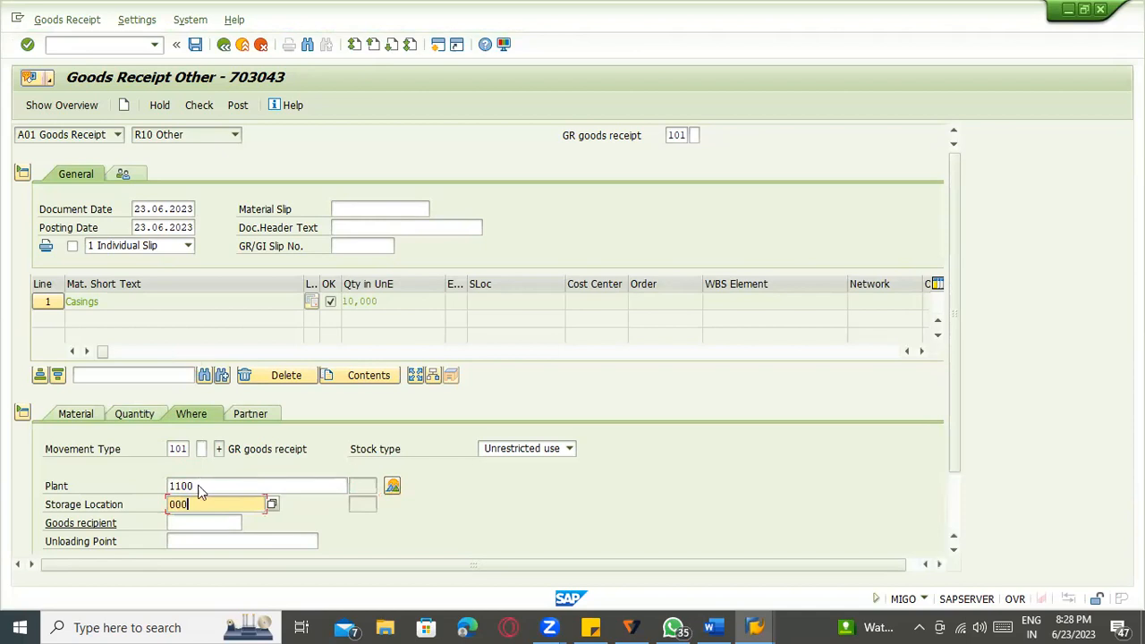
{"action": "type", "text": "01"}
{"action": "key", "text": "Return"}
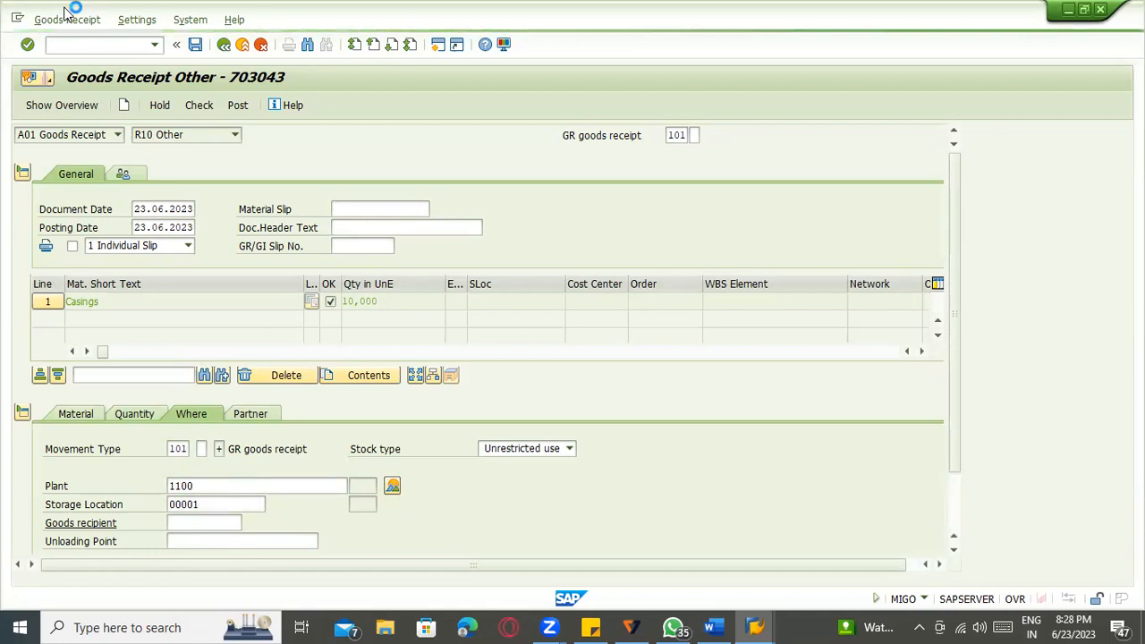
{"action": "left_click", "coordinate": [179, 506]}
{"action": "key", "text": "BackSpace"}
{"action": "key", "text": "Return"}
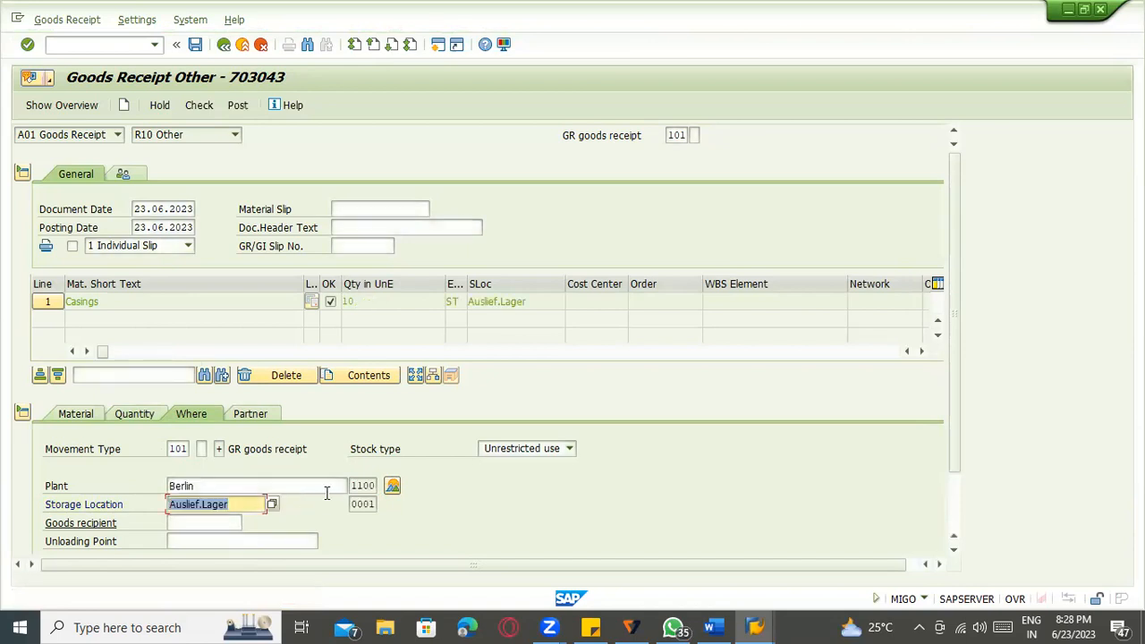
{"action": "scroll", "coordinate": [310, 504], "scroll_direction": "down", "scroll_amount": 2}
{"action": "scroll", "coordinate": [157, 546], "scroll_direction": "down", "scroll_amount": 1}
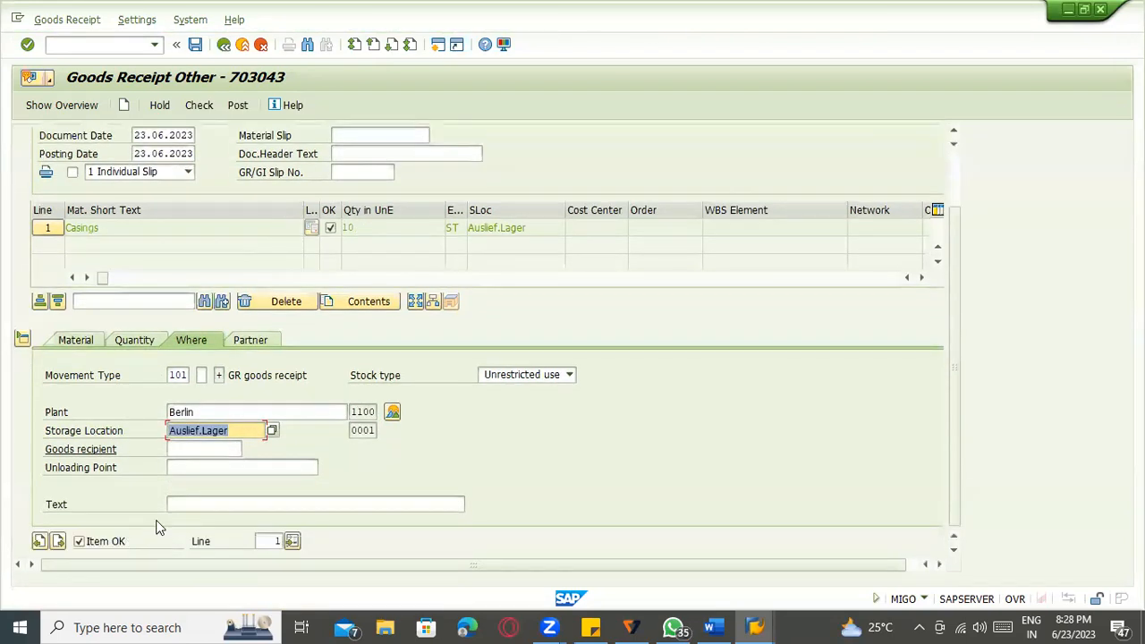
Add vendor 1000 (C.E.B. BERLIN), check the receipt, and post it as material document 616.
{"action": "left_click", "coordinate": [251, 344]}
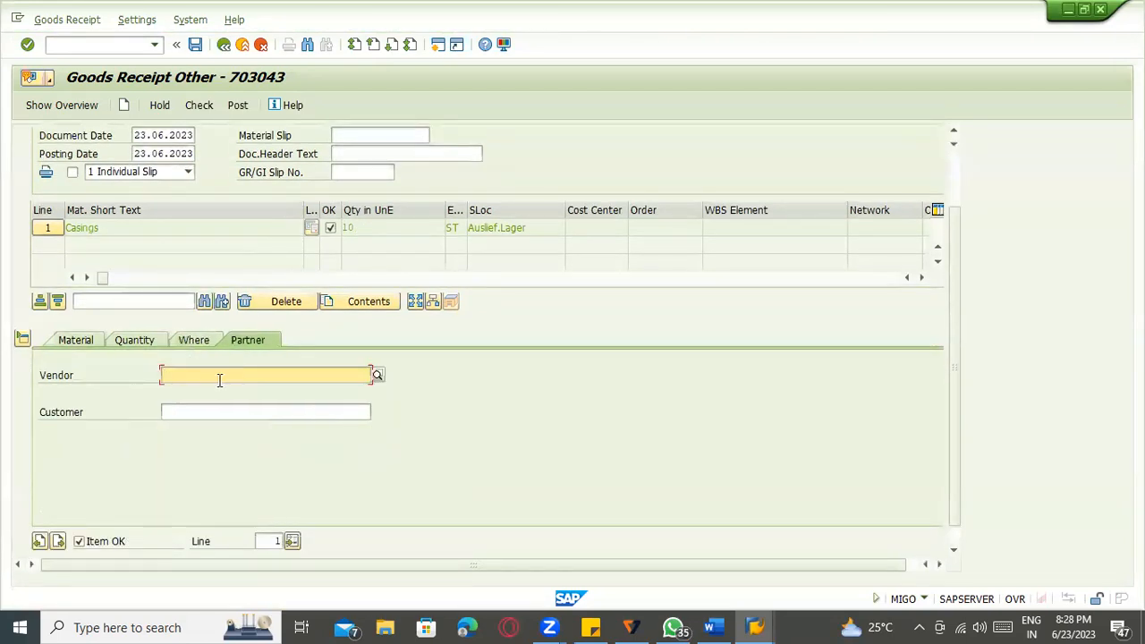
{"action": "type", "text": "1000"}
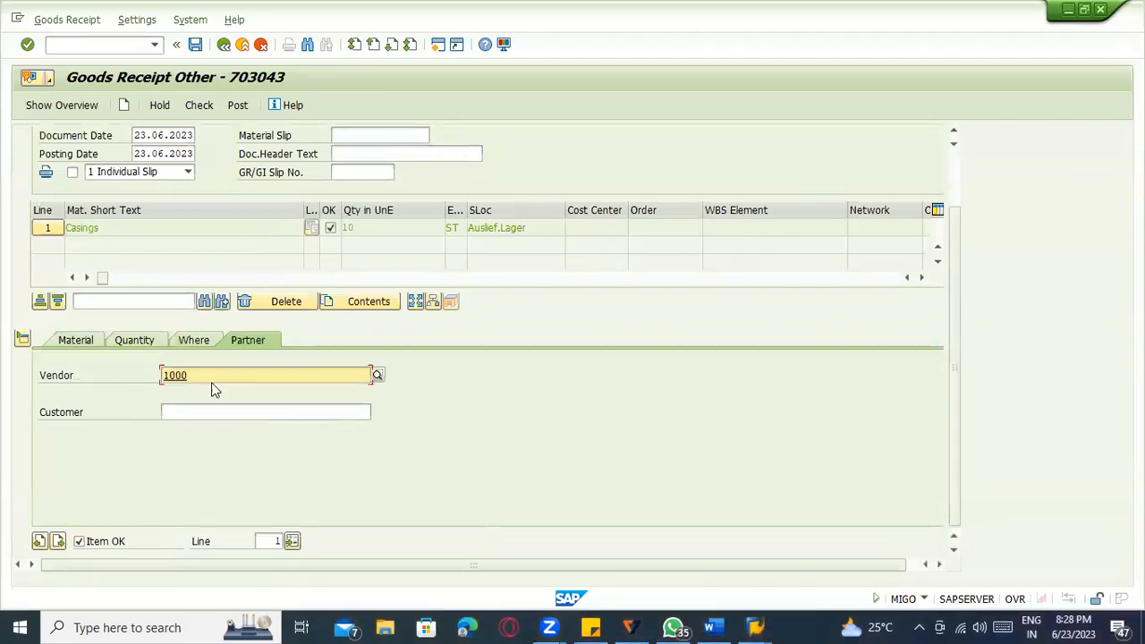
{"action": "key", "text": "Return"}
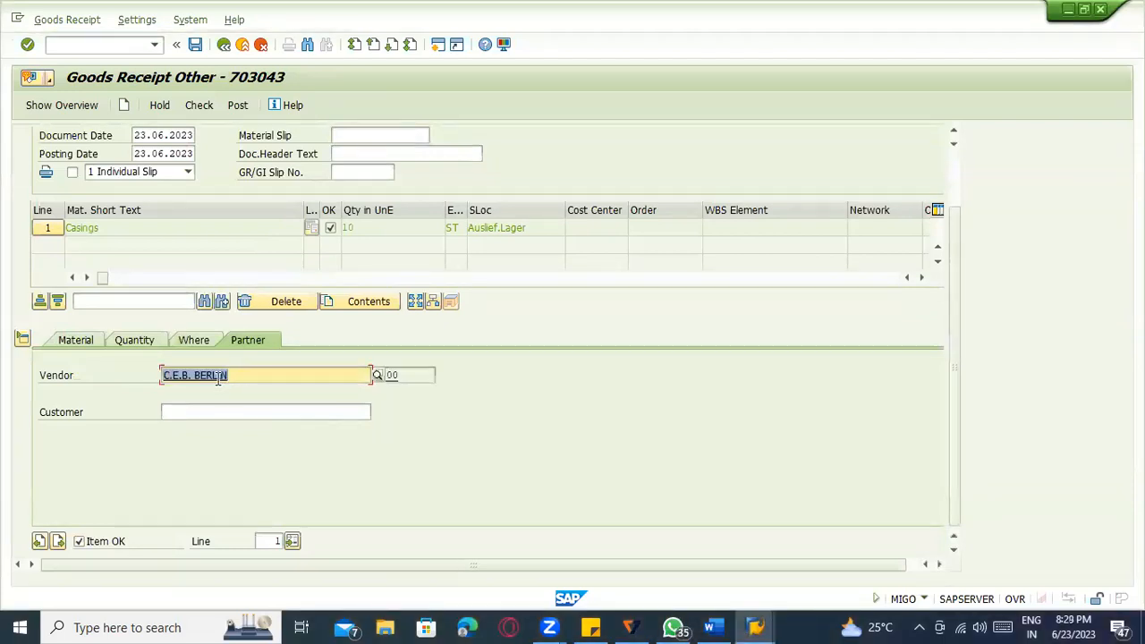
{"action": "left_click", "coordinate": [199, 106]}
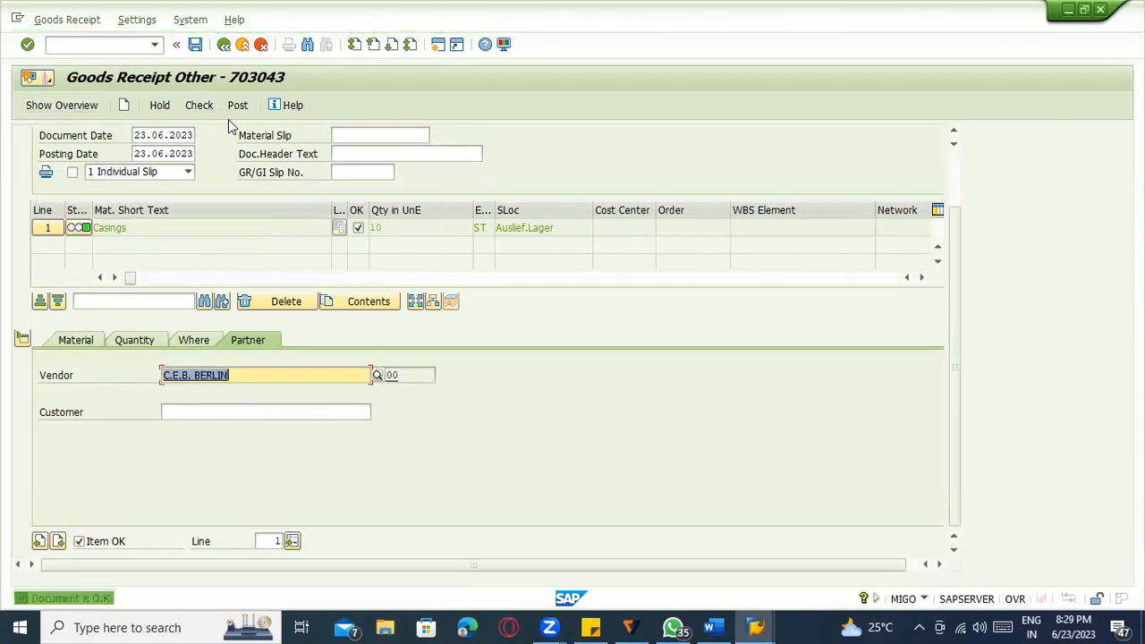
{"action": "left_click", "coordinate": [238, 107]}
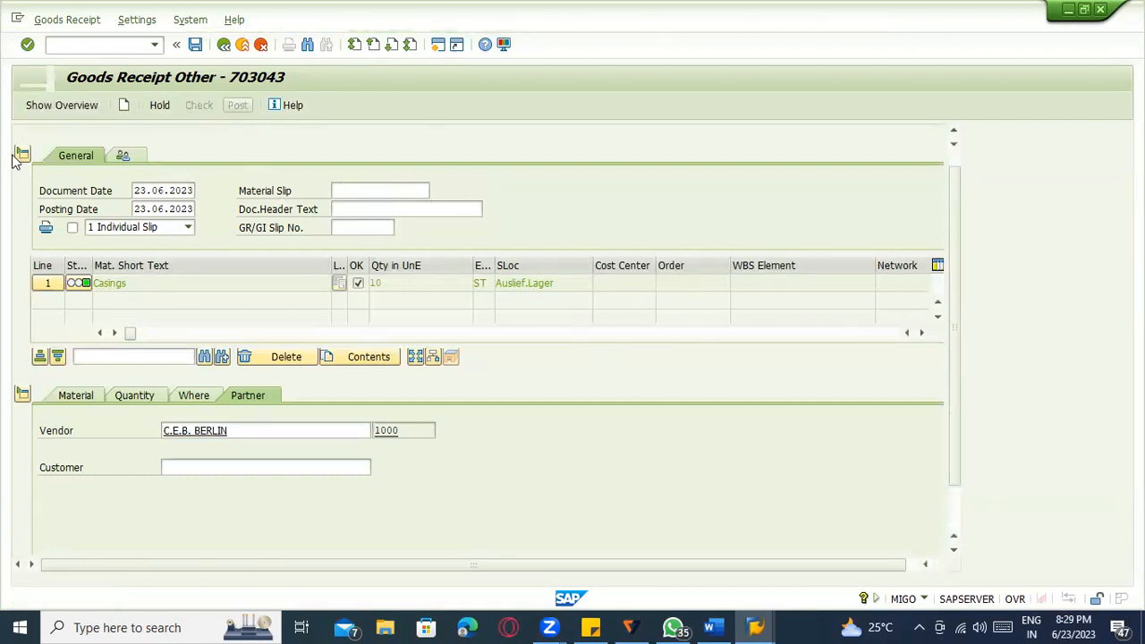
{"action": "left_click", "coordinate": [72, 134]}
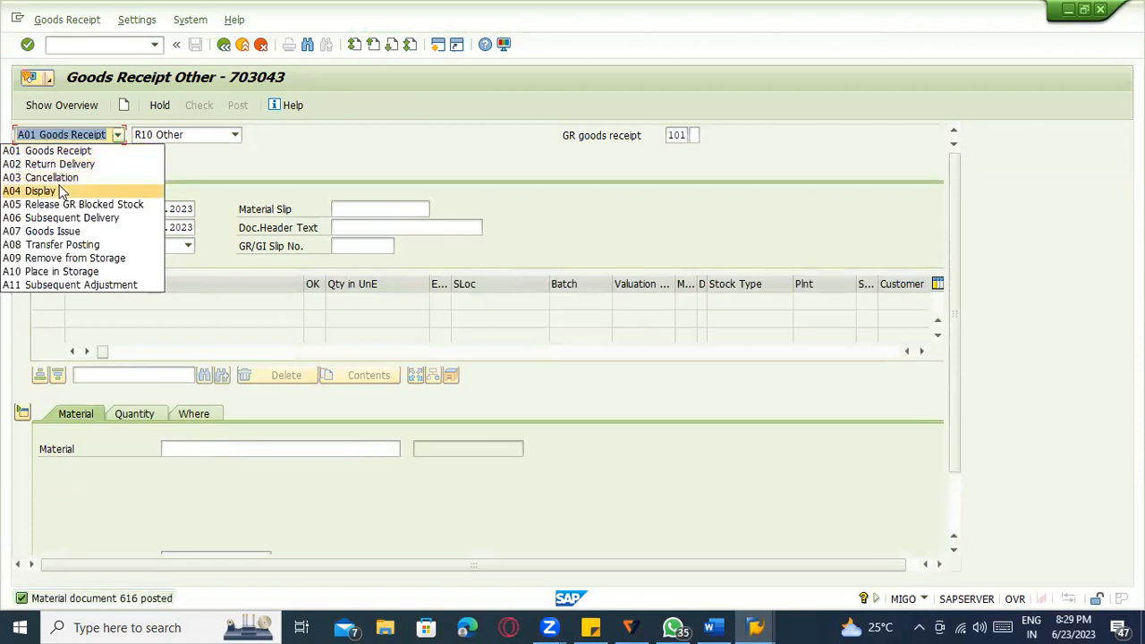
{"action": "left_click", "coordinate": [62, 190]}
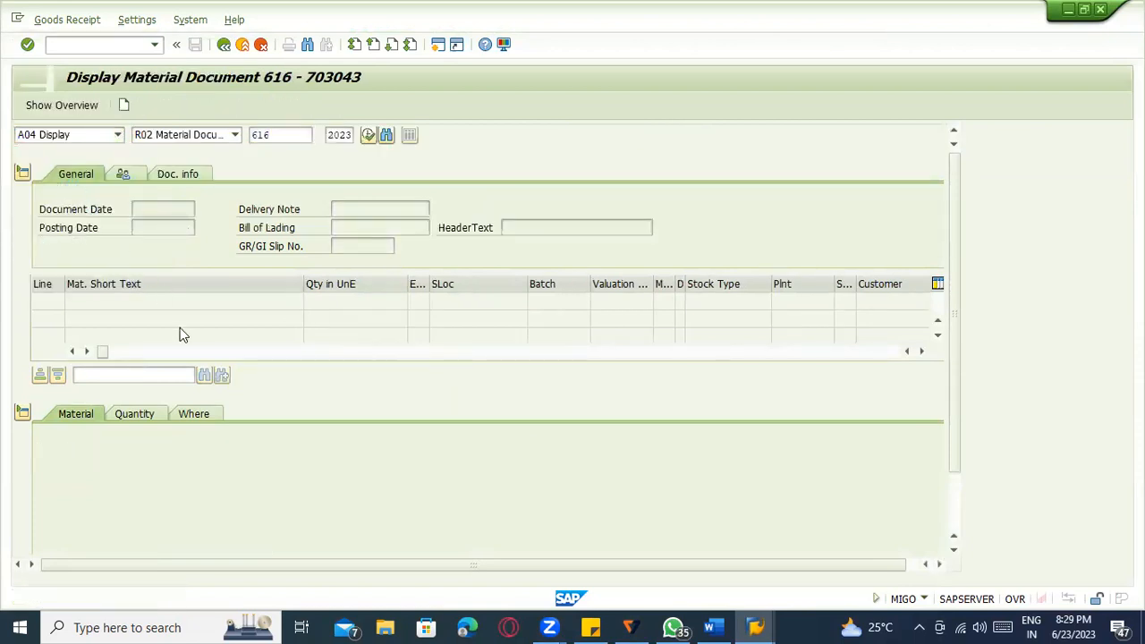
{"action": "left_click", "coordinate": [240, 411]}
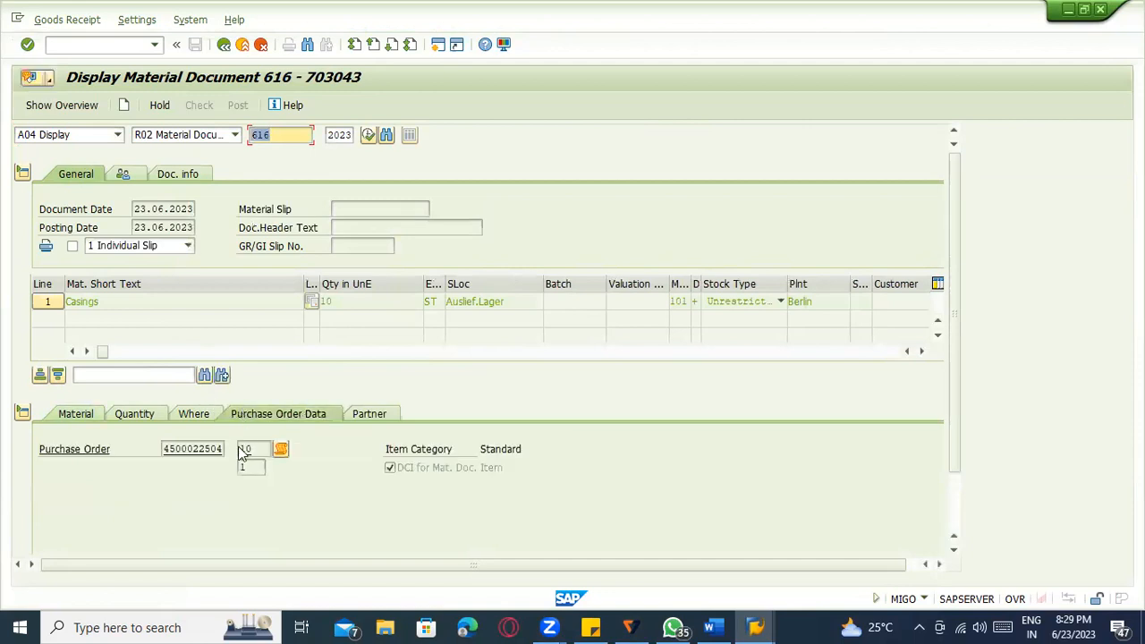
{"action": "left_click", "coordinate": [211, 449]}
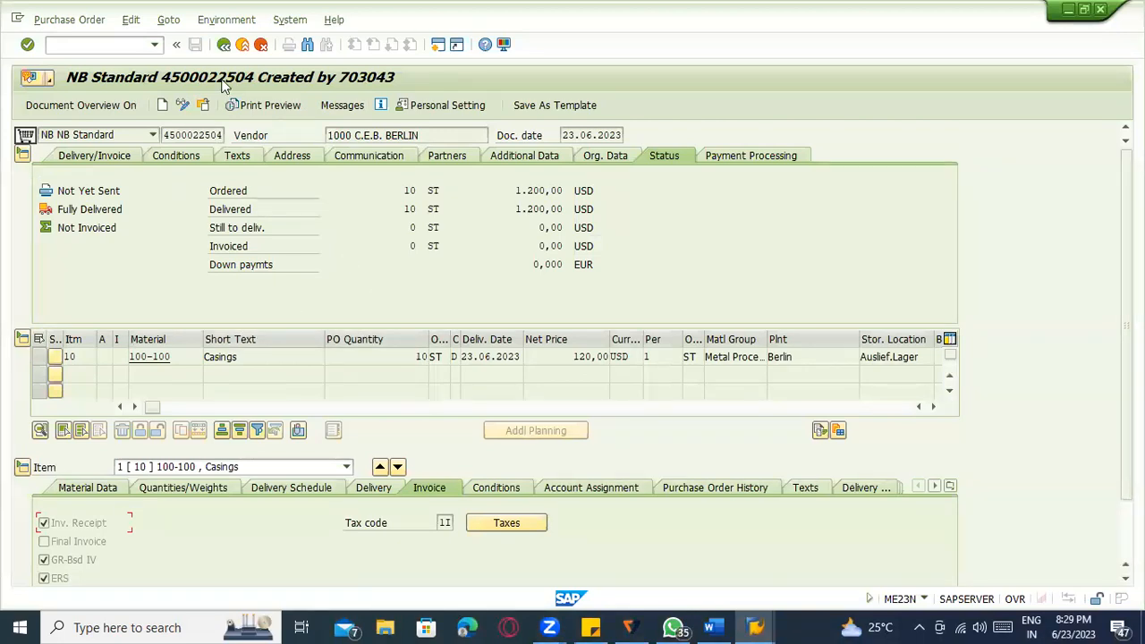
Review the PO item's material data, then go back and exit to SAP Easy Access.
{"action": "left_click", "coordinate": [89, 488]}
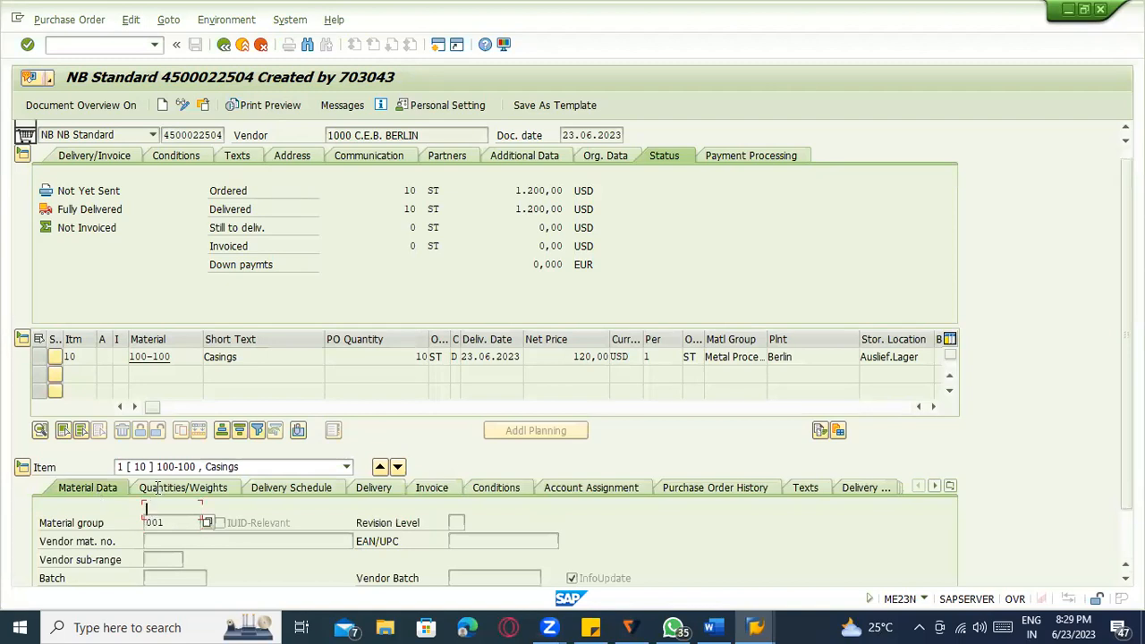
{"action": "scroll", "coordinate": [154, 490], "scroll_direction": "down", "scroll_amount": 1}
{"action": "scroll", "coordinate": [155, 483], "scroll_direction": "down", "scroll_amount": 1}
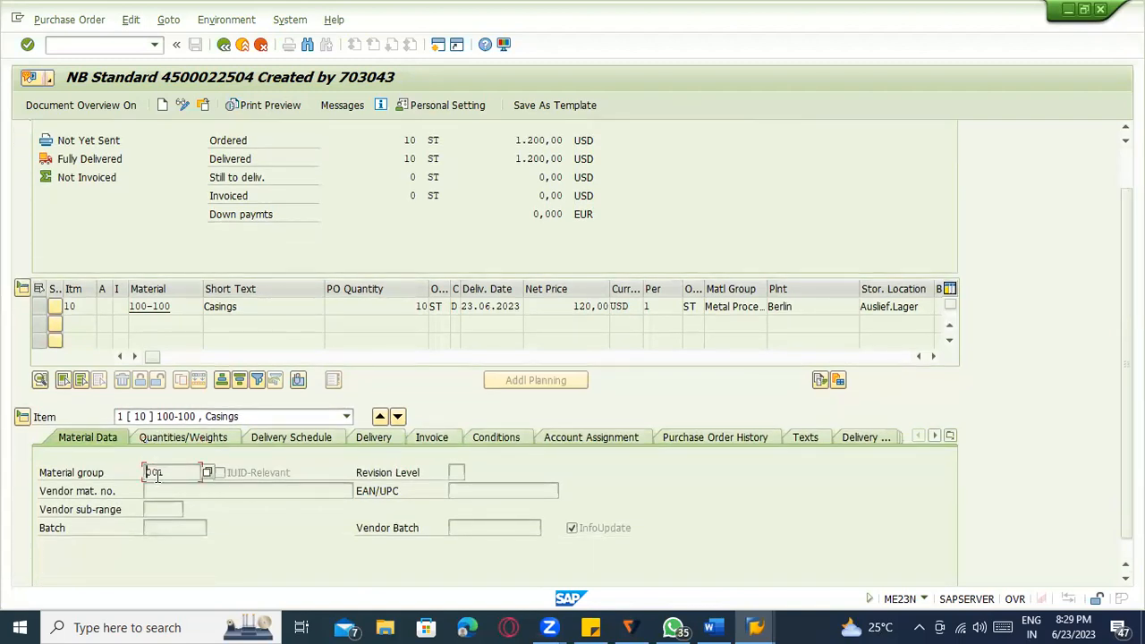
{"action": "left_click", "coordinate": [223, 45]}
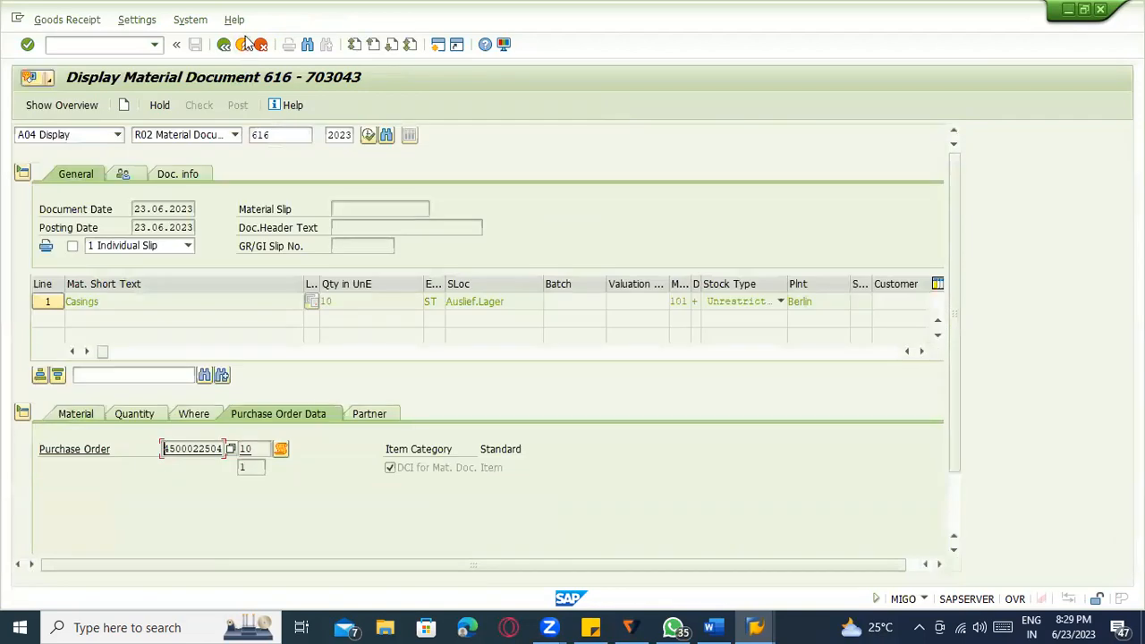
{"action": "left_click", "coordinate": [243, 46]}
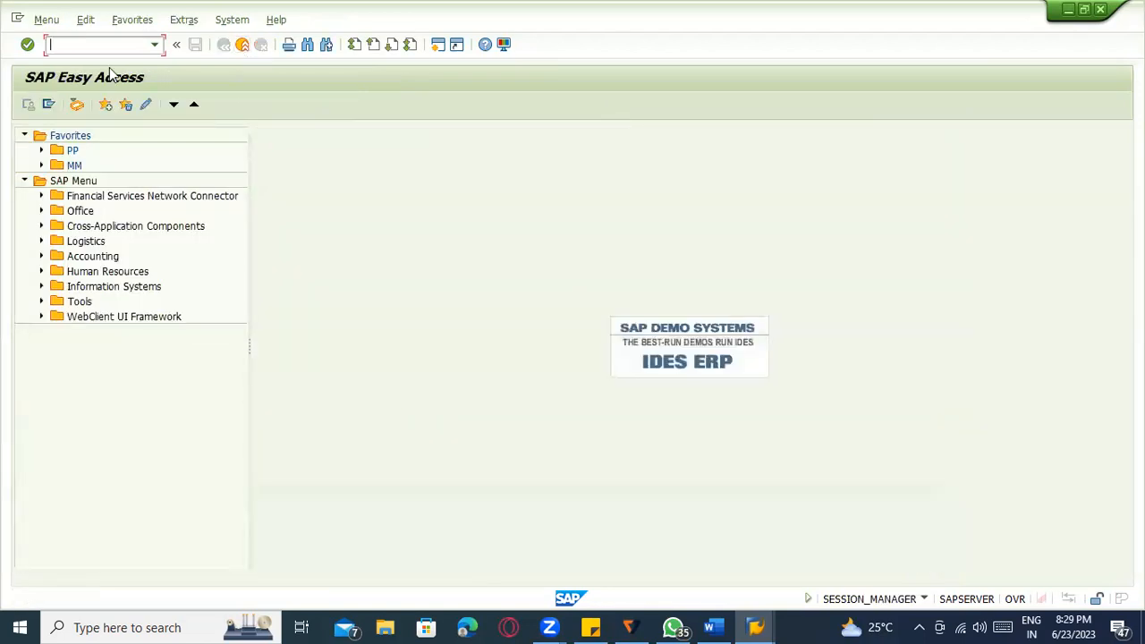
In the Word notes, type point '1) Goods receipt – automatic PO, when GR completed'.
{"action": "left_click", "coordinate": [713, 626]}
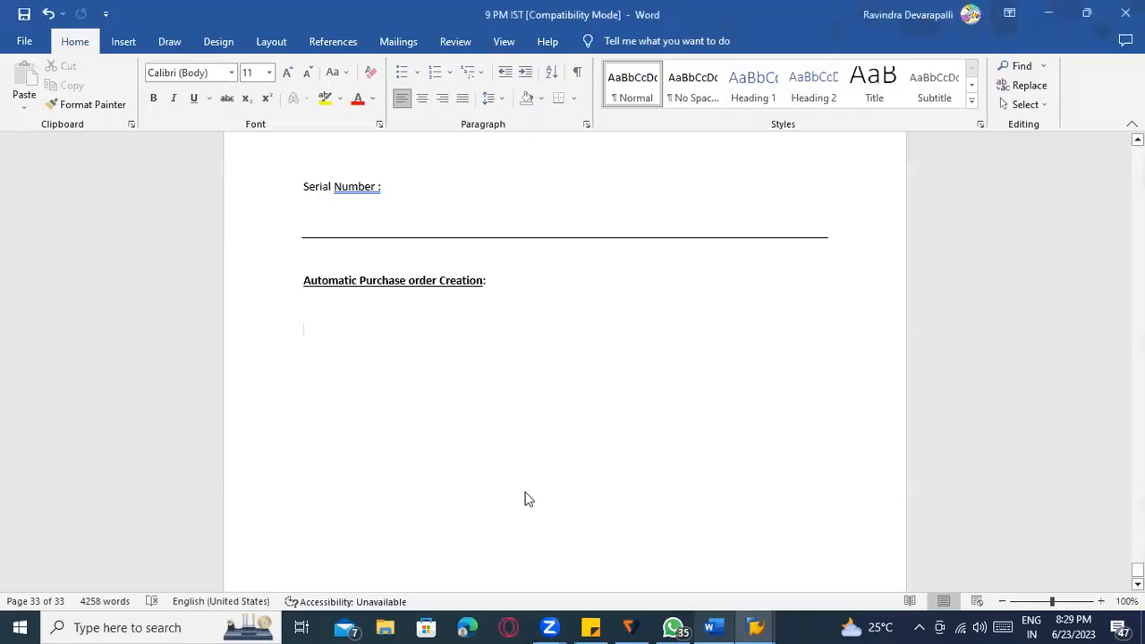
{"action": "left_click", "coordinate": [419, 330]}
{"action": "type", "text": "1) Goods receipt -"}
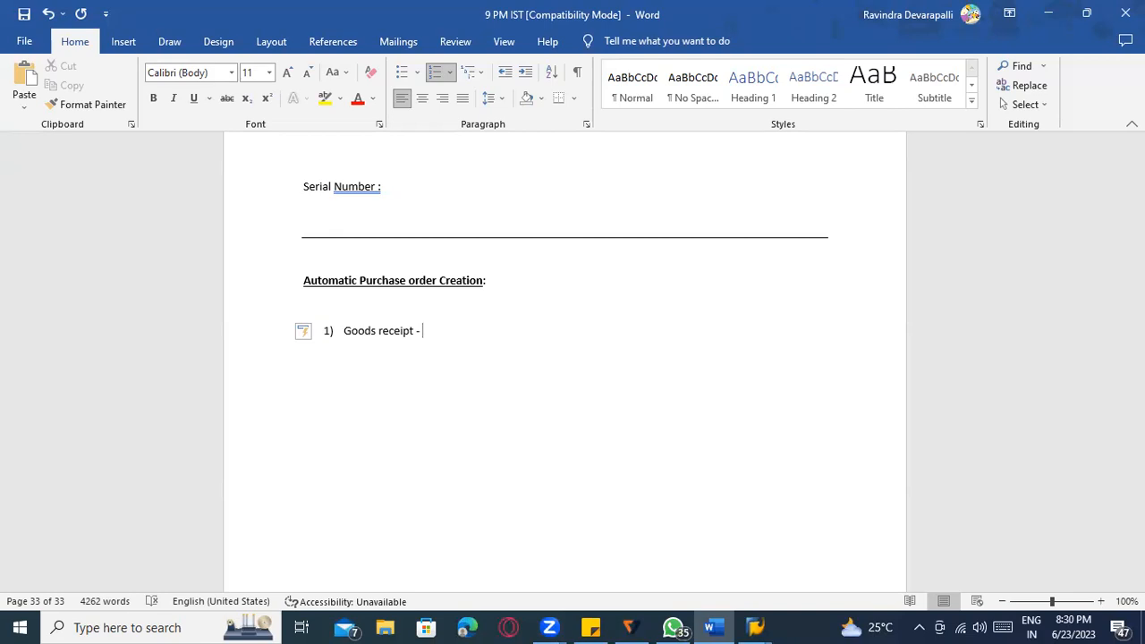
{"action": "type", "text": "tomatice P"}
{"action": "key", "text": "BackSpace"}
{"action": "key", "text": "BackSpace"}
{"action": "key", "text": "BackSpace"}
{"action": "type", "text": "PO , when t"}
{"action": "key", "text": "BackSpace"}
{"action": "type", "text": "GR completed"}
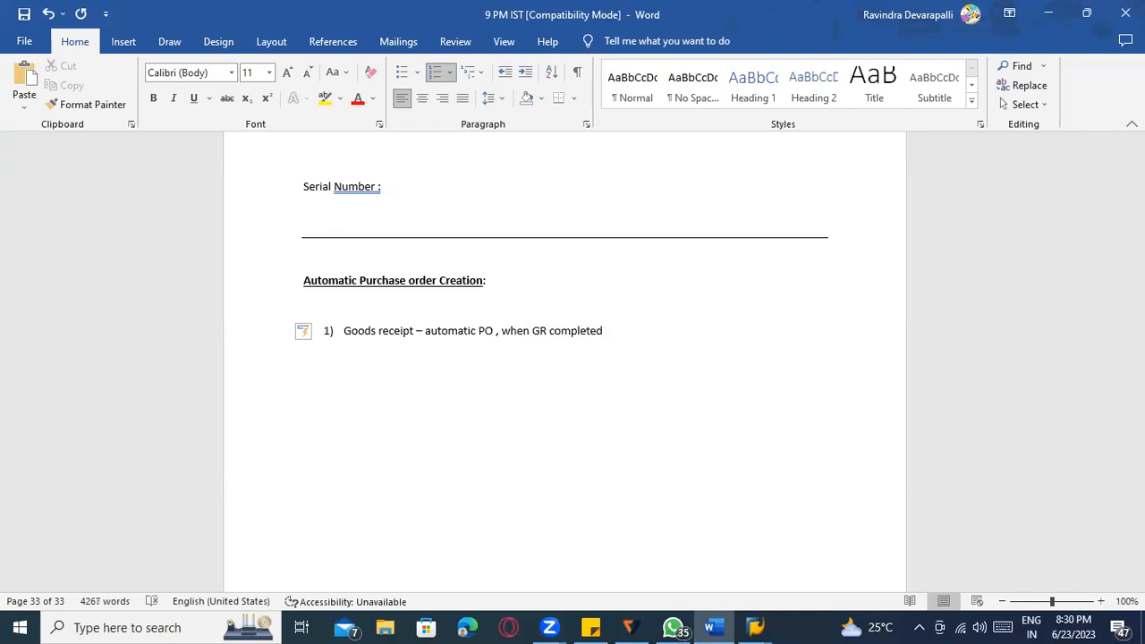
{"action": "key", "text": "Return"}
{"action": "key", "text": "Return"}
{"action": "key", "text": "Return"}
{"action": "key", "text": "Return"}
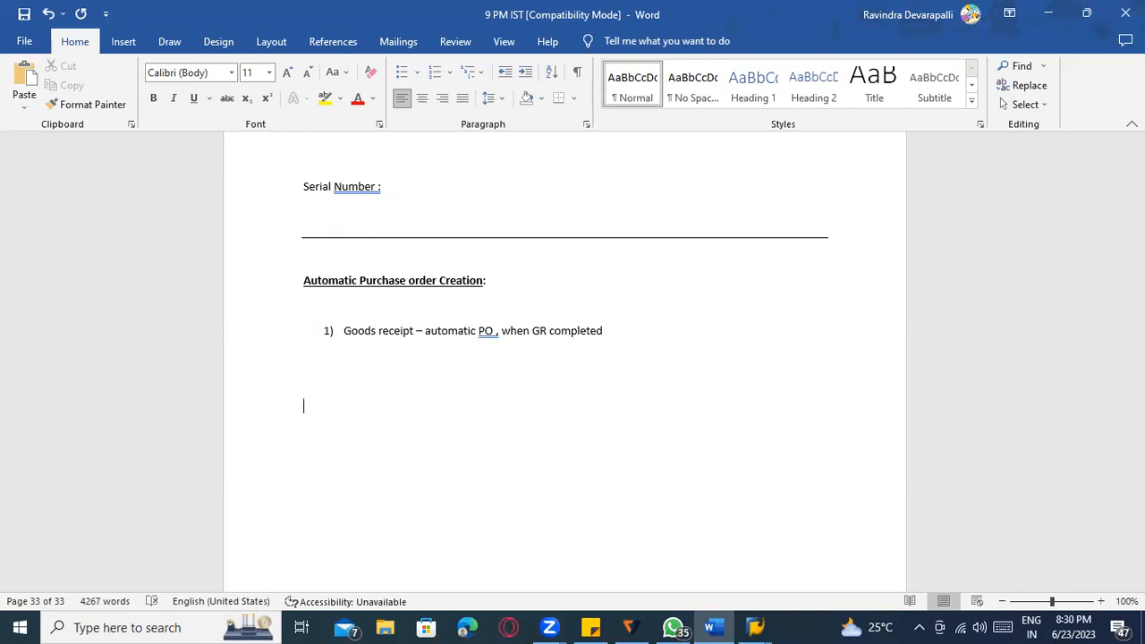
Type point '2) While Creating PR ------ Automatic PO with reference Purchase requistion'.
{"action": "type", "text": "2) "}
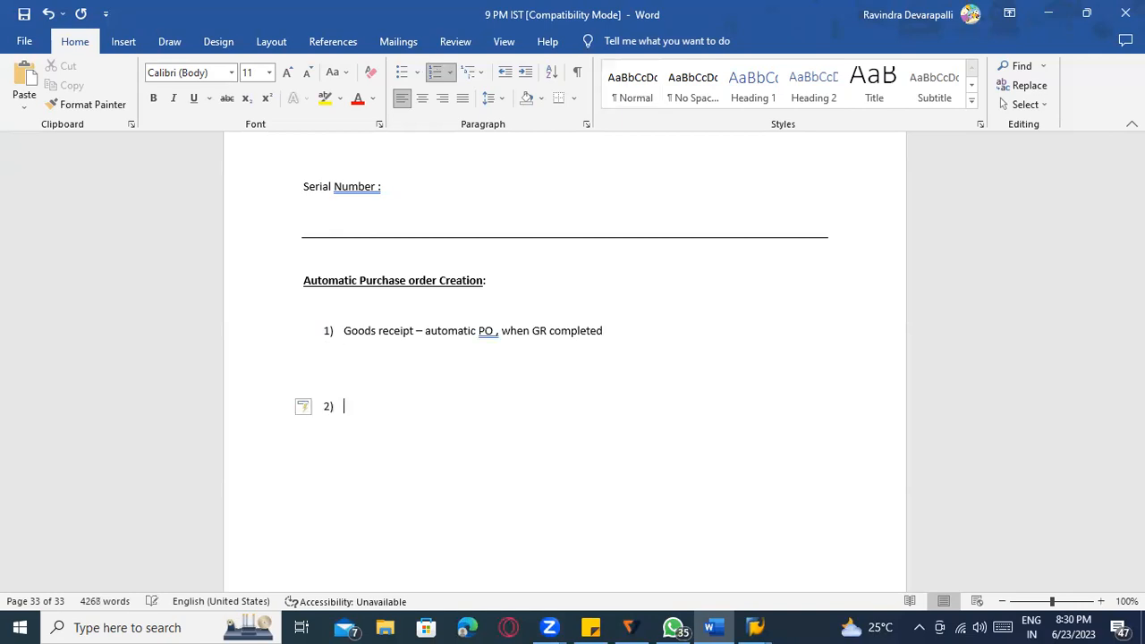
{"action": "type", "text": "While Create"}
{"action": "key", "text": "BackSpace"}
{"action": "type", "text": "ing PR ------ Automatic"}
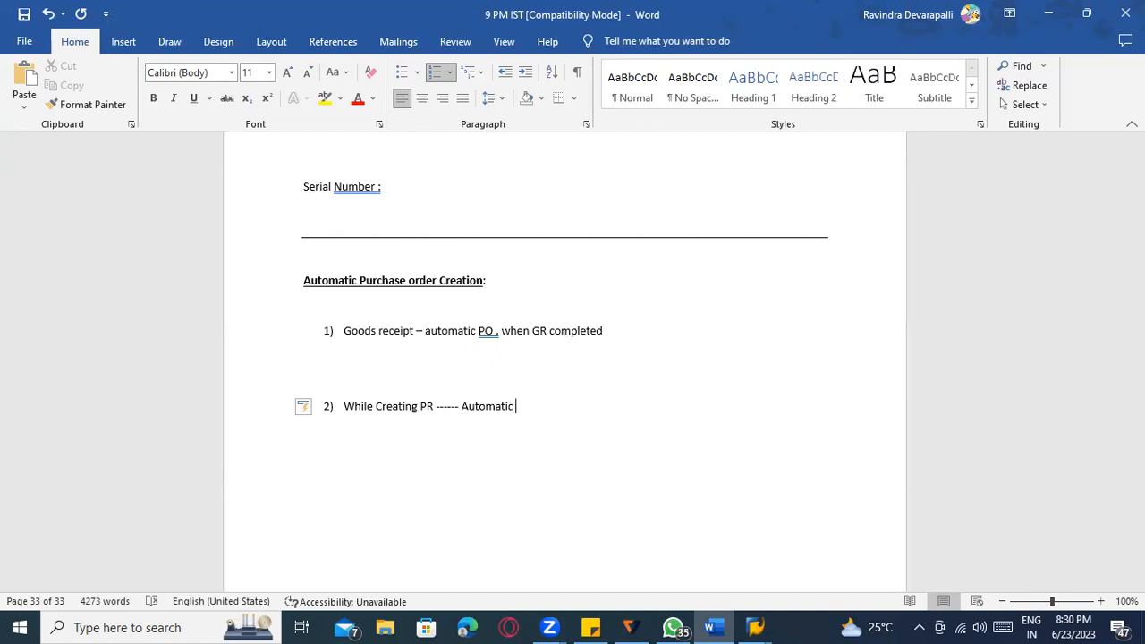
{"action": "type", "text": " PO with reference PUrch"}
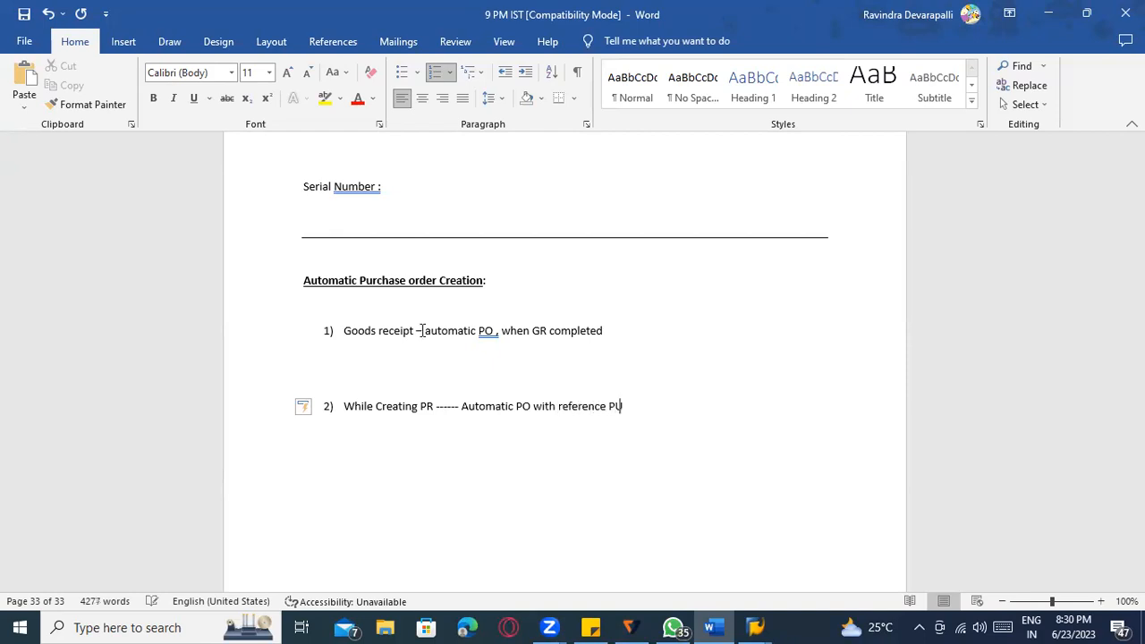
{"action": "key", "text": "BackSpace"}
{"action": "key", "text": "BackSpace"}
{"action": "key", "text": "BackSpace"}
{"action": "key", "text": "BackSpace"}
{"action": "type", "text": "urchase requistion"}
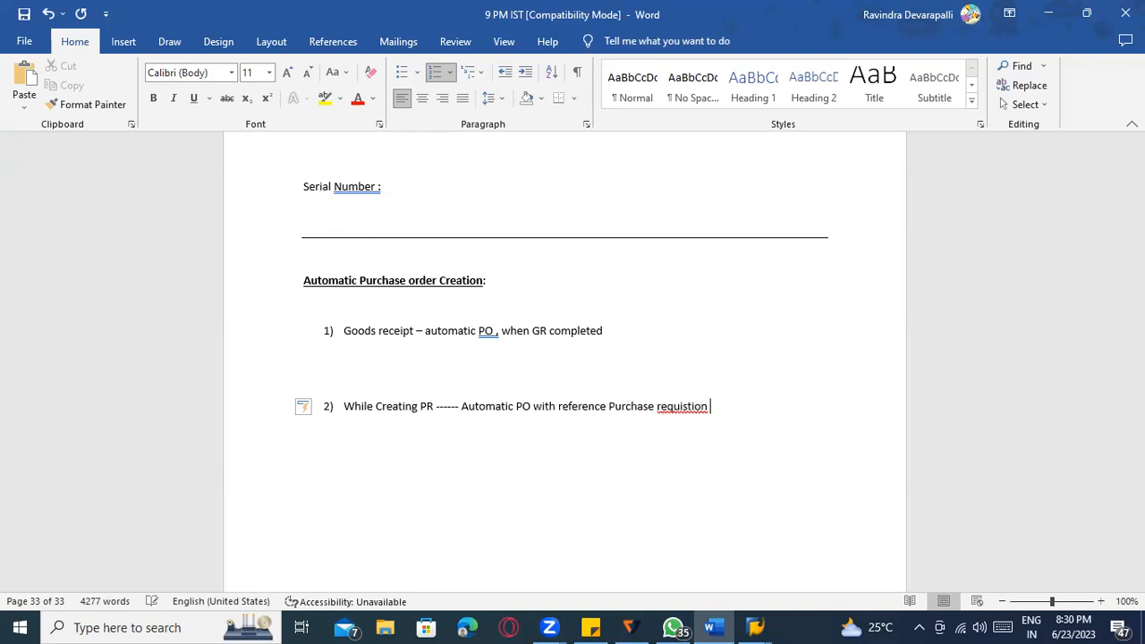
{"action": "left_click_drag", "start_coordinate": [462, 409], "coordinate": [734, 406]}
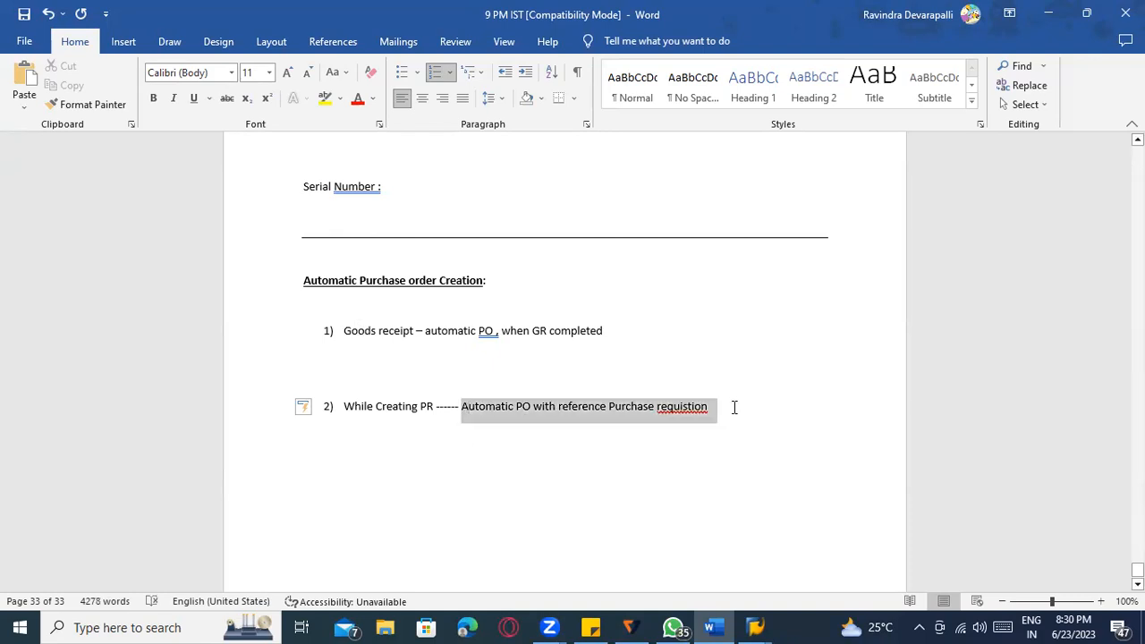
{"action": "left_click", "coordinate": [707, 424]}
{"action": "left_click", "coordinate": [695, 409]}
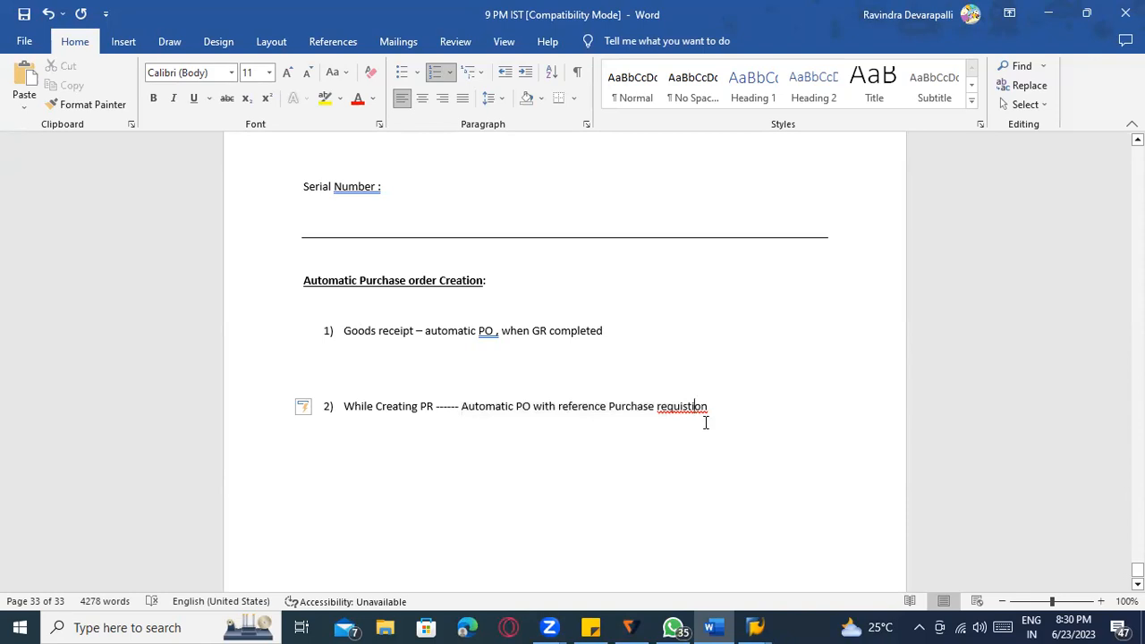
{"action": "right_click", "coordinate": [707, 404]}
{"action": "left_click", "coordinate": [626, 47]}
{"action": "left_click_drag", "start_coordinate": [345, 408], "coordinate": [505, 419]}
{"action": "left_click", "coordinate": [415, 331]}
{"action": "right_click", "coordinate": [491, 332]}
{"action": "key", "text": "Escape"}
{"action": "right_click", "coordinate": [491, 332]}
{"action": "left_click", "coordinate": [488, 347]}
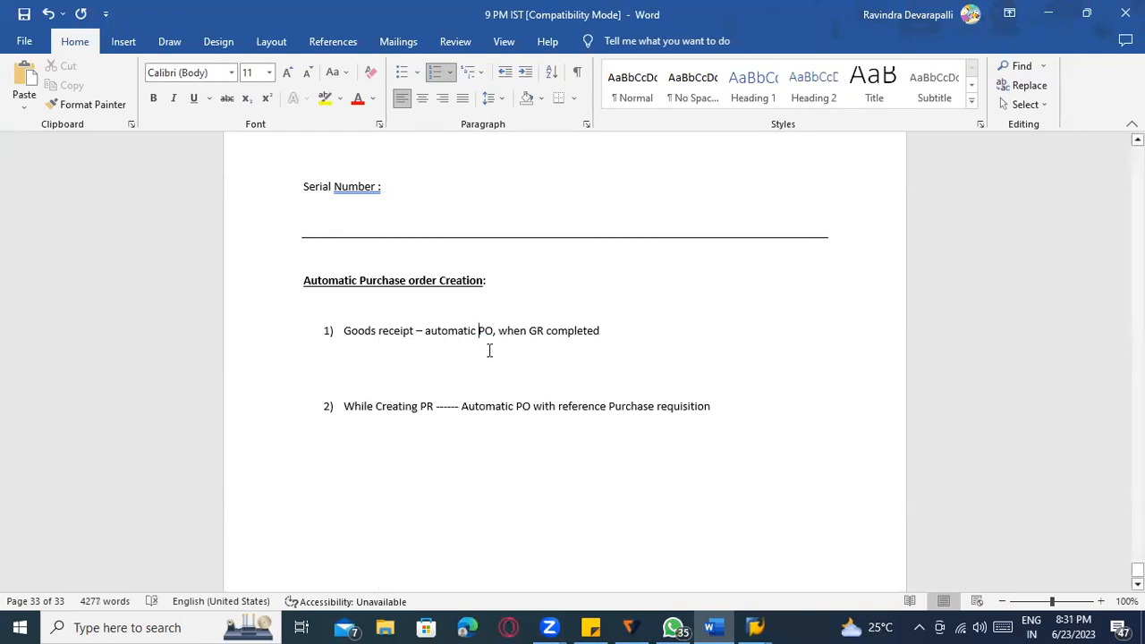
{"action": "left_click", "coordinate": [318, 327]}
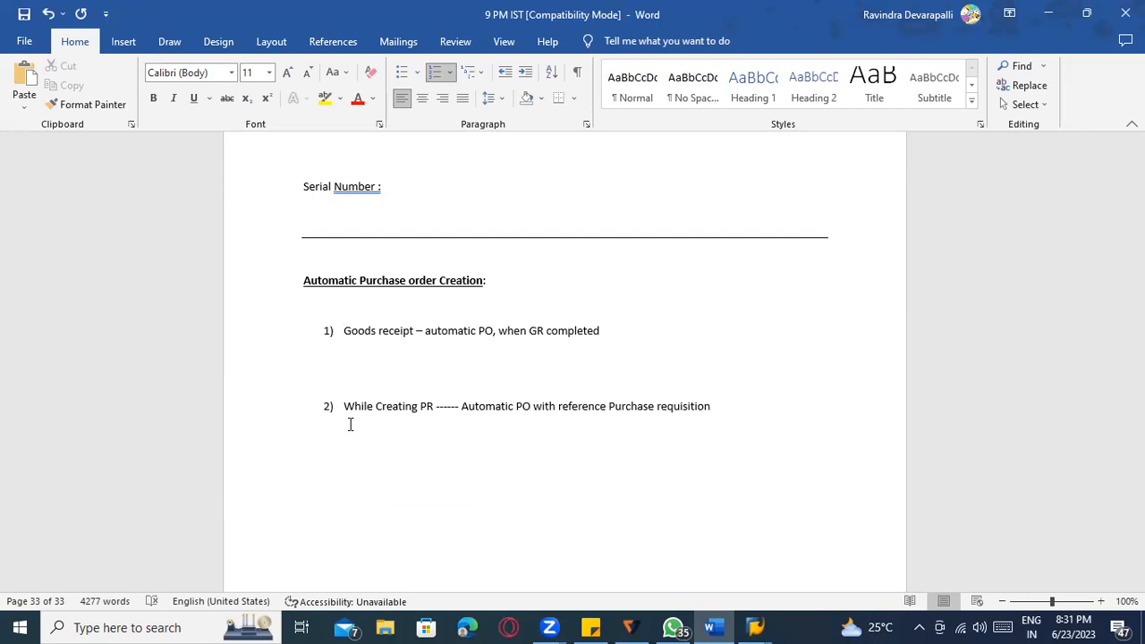
{"action": "left_click_drag", "start_coordinate": [346, 407], "coordinate": [768, 422]}
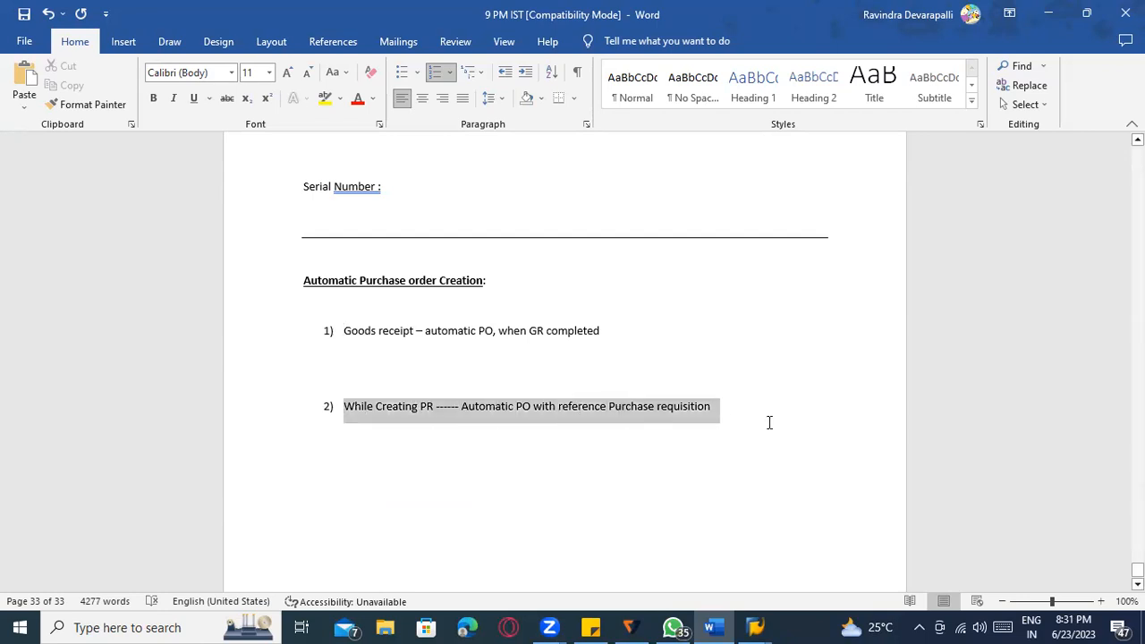
{"action": "left_click", "coordinate": [504, 417]}
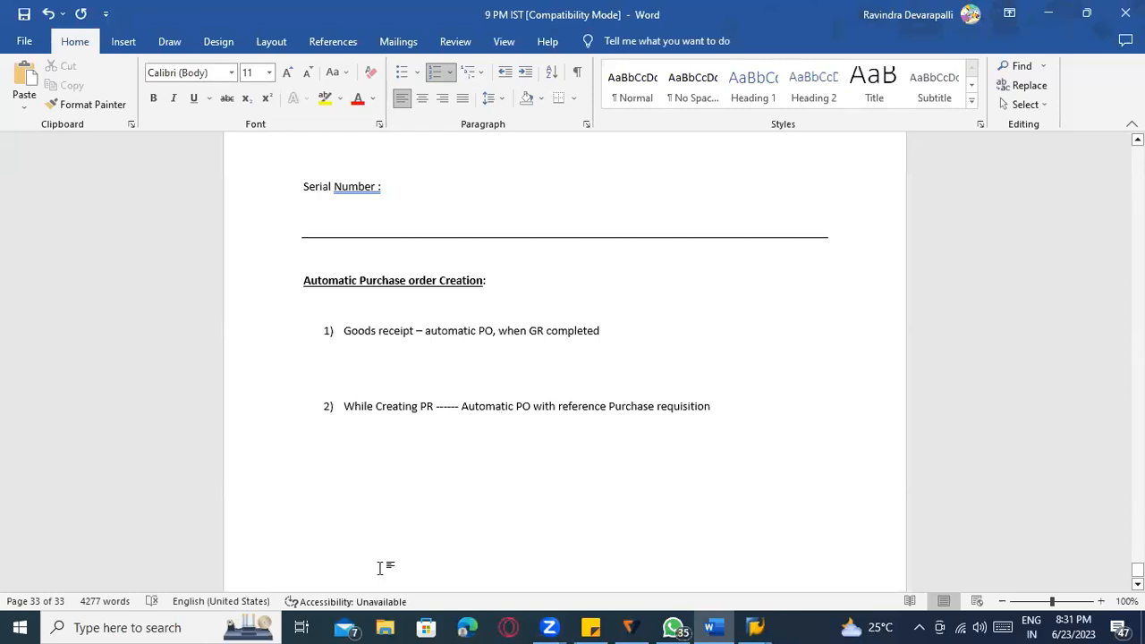
{"action": "left_click", "coordinate": [736, 407]}
{"action": "scroll", "coordinate": [585, 475], "scroll_direction": "down", "scroll_amount": 1}
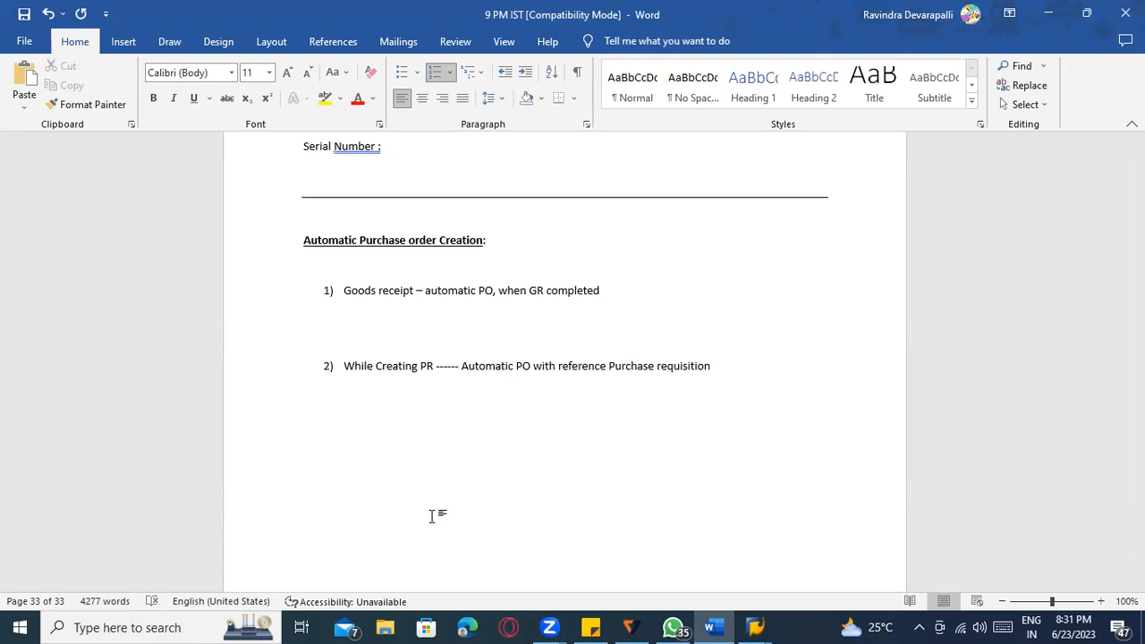
Add a 'Case 1:' label on a new line above item 1.
{"action": "left_click", "coordinate": [373, 267]}
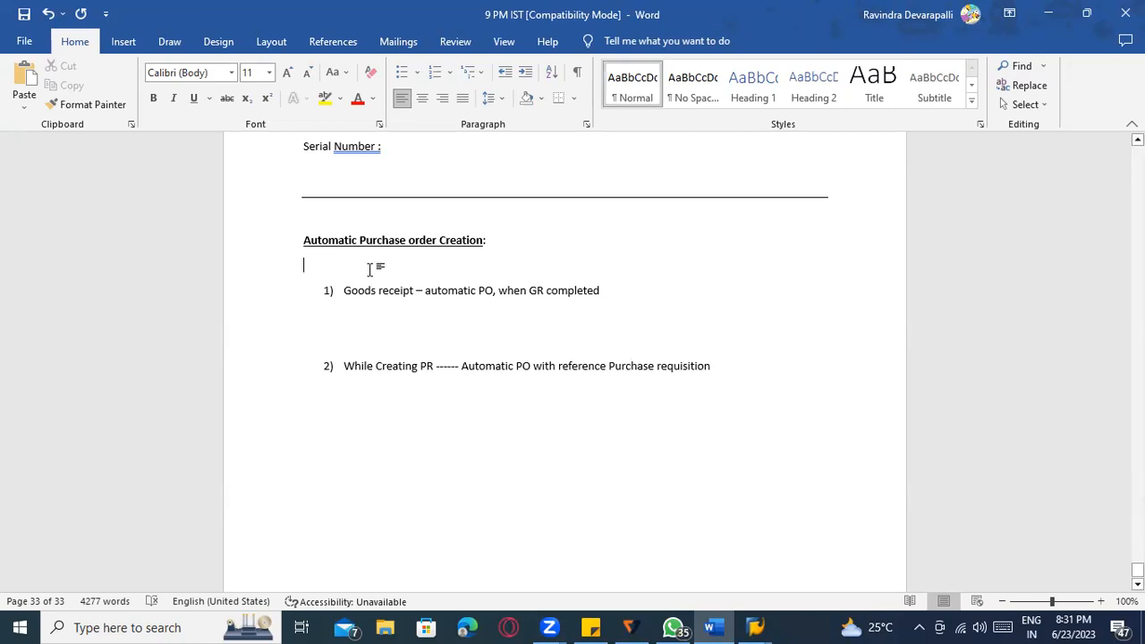
{"action": "key", "text": "Return"}
{"action": "type", "text": "Case 11"}
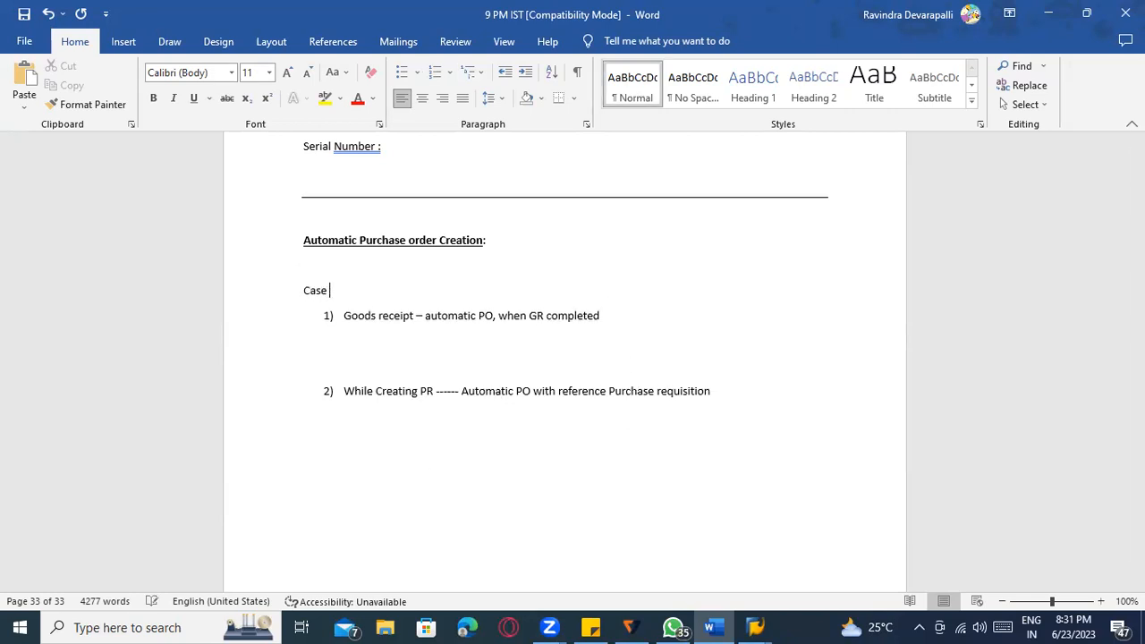
{"action": "key", "text": "BackSpace"}
{"action": "key", "text": "BackSpace"}
{"action": "type", "text": ":"}
Add a 'Case 2:' label above item 2, accepting the '2:' spelling correction.
{"action": "left_click", "coordinate": [320, 365]}
{"action": "type", "text": "Case 2 :"}
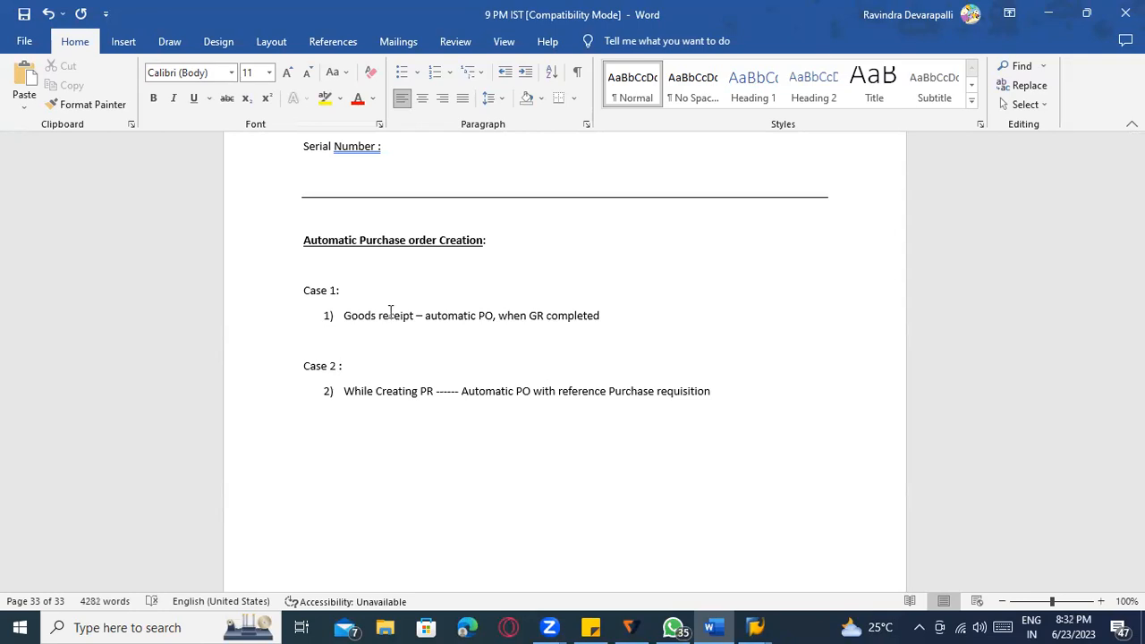
{"action": "left_click", "coordinate": [497, 403]}
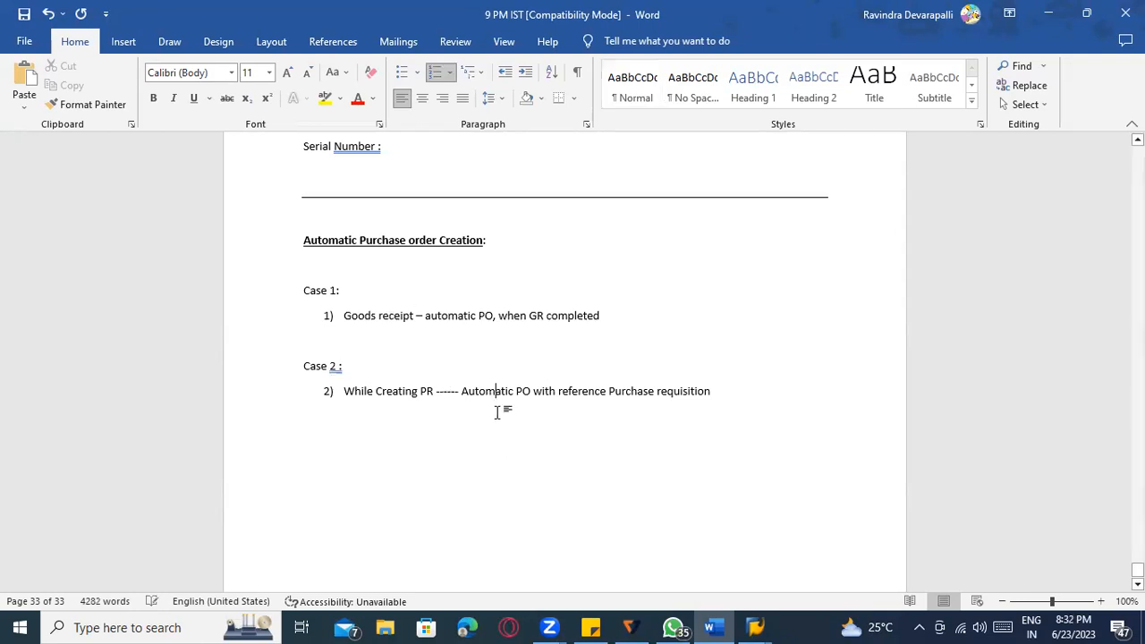
{"action": "right_click", "coordinate": [335, 369]}
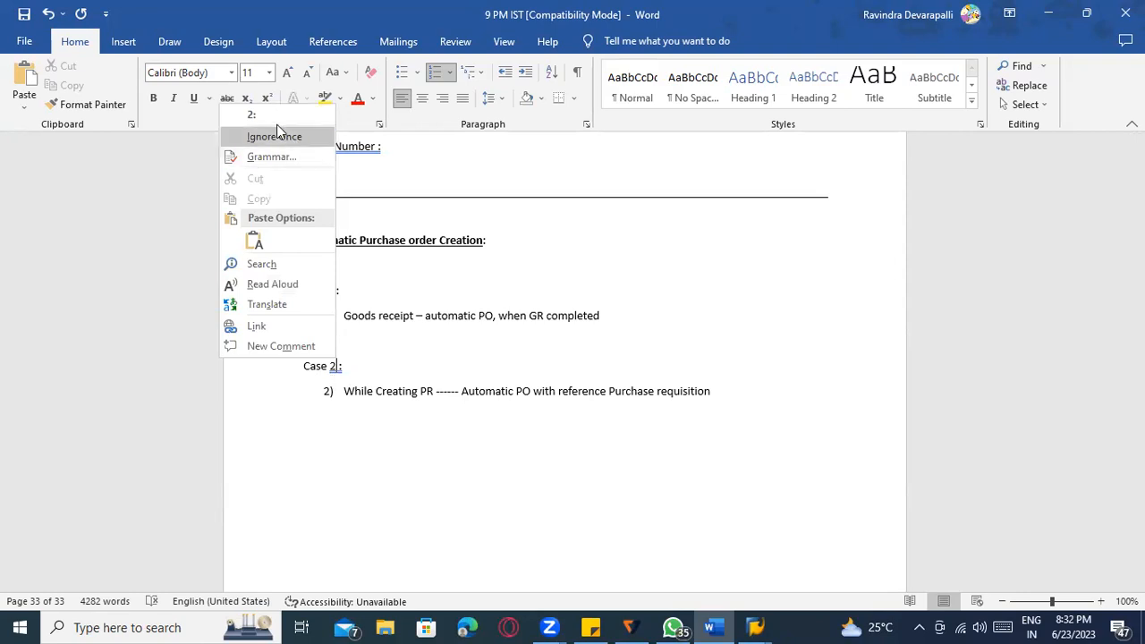
{"action": "left_click", "coordinate": [251, 115]}
{"action": "left_click", "coordinate": [436, 395]}
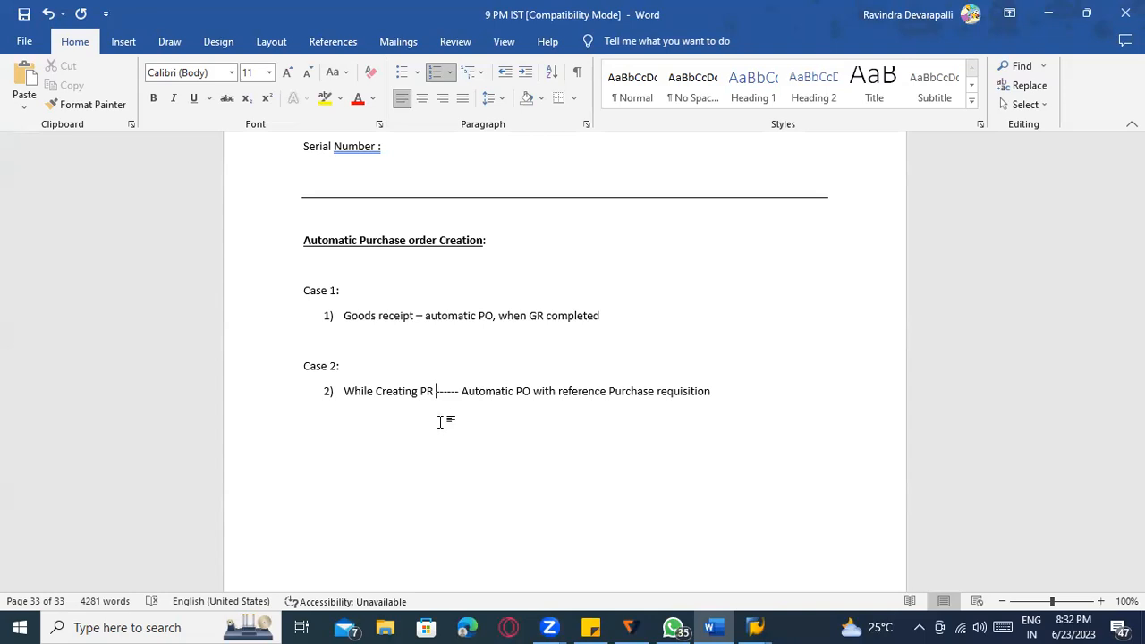
{"action": "left_click", "coordinate": [768, 392]}
{"action": "left_click", "coordinate": [366, 377]}
Type 'Movement type - 101 - Automatic PO' under the Goods receipt item.
{"action": "left_click", "coordinate": [345, 330]}
{"action": "left_click", "coordinate": [348, 344]}
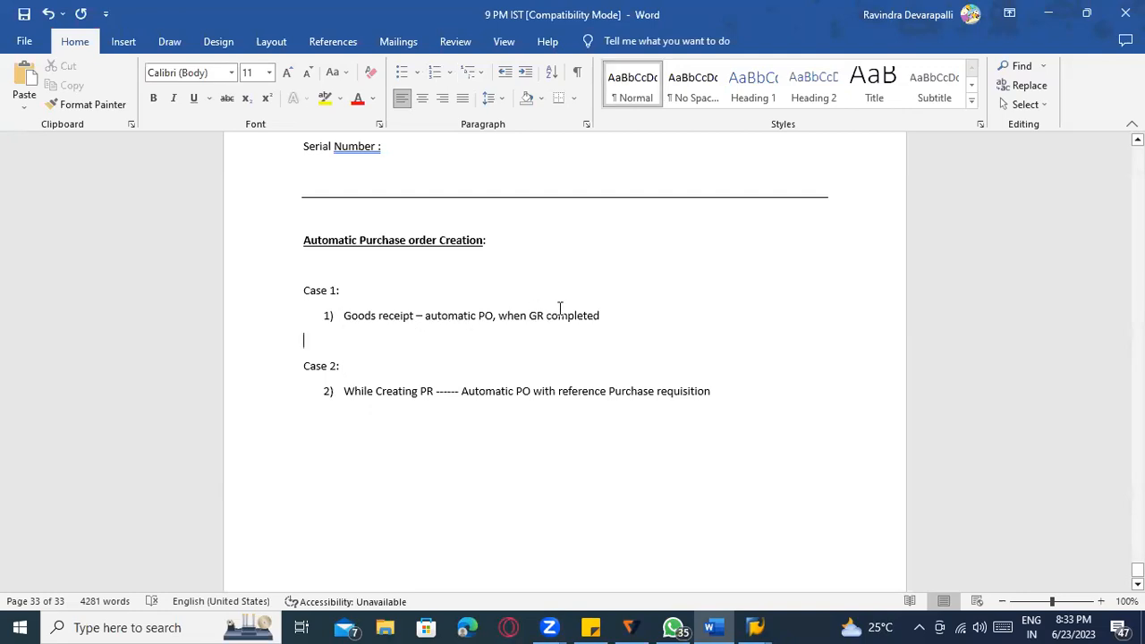
{"action": "type", "text": "Movement "}
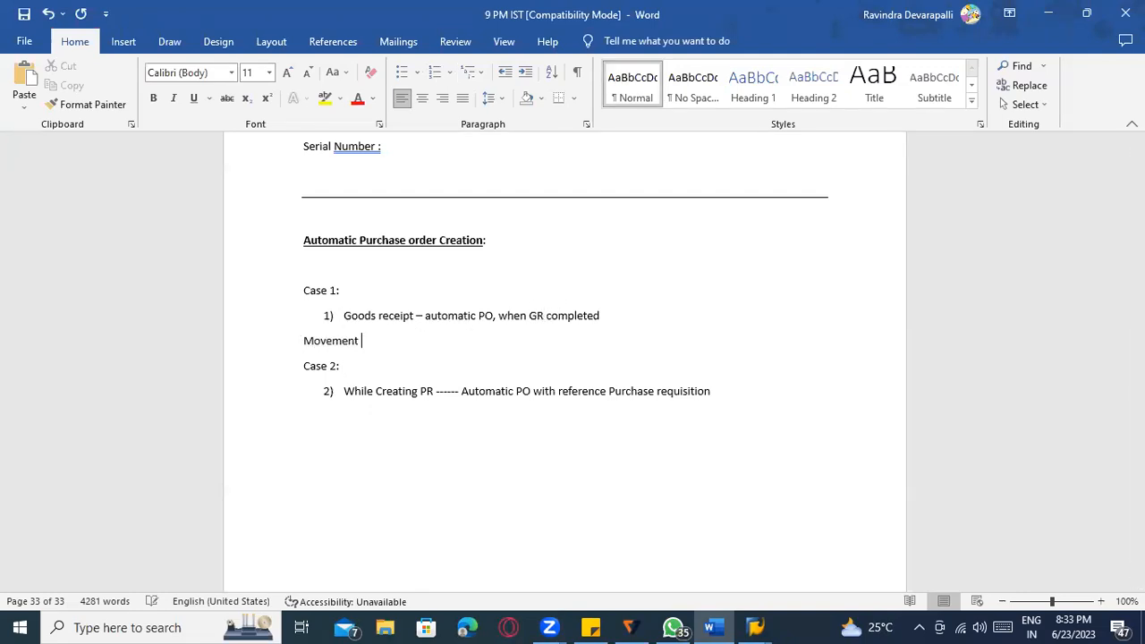
{"action": "type", "text": "type - 101 - Automatic PO"}
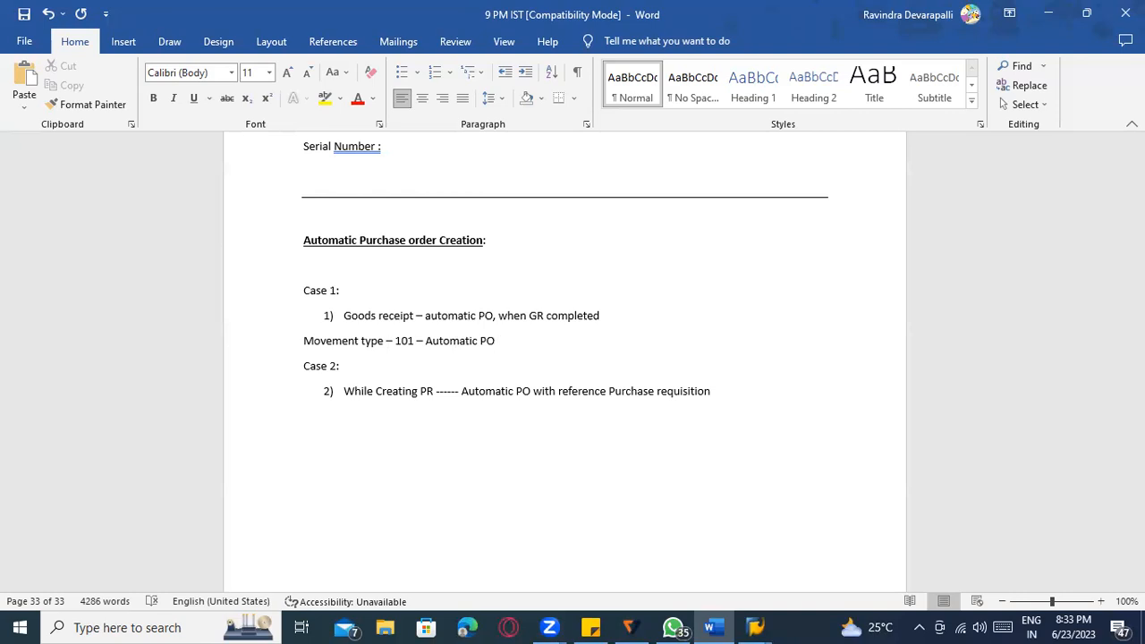
Start arrow bullets under item 2: 'Automatic PO at Material master' and 'Automatic PO vendor master'.
{"action": "left_click", "coordinate": [750, 391]}
{"action": "key", "text": "Return"}
{"action": "key", "text": "BackSpace"}
{"action": "type", "text": "> Au"}
{"action": "type", "text": "tomatice"}
{"action": "key", "text": "BackSpace"}
{"action": "key", "text": "BackSpace"}
{"action": "type", "text": "PO at Material master"}
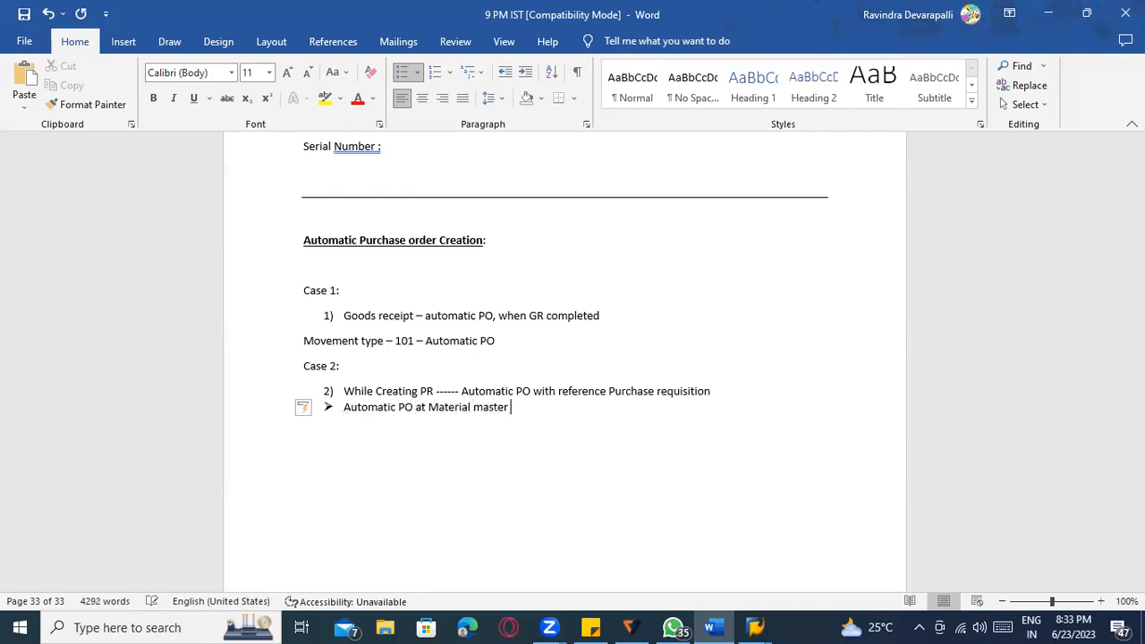
{"action": "key", "text": "Return"}
{"action": "type", "text": "Automatic ve"}
{"action": "key", "text": "BackSpace"}
{"action": "key", "text": "BackSpace"}
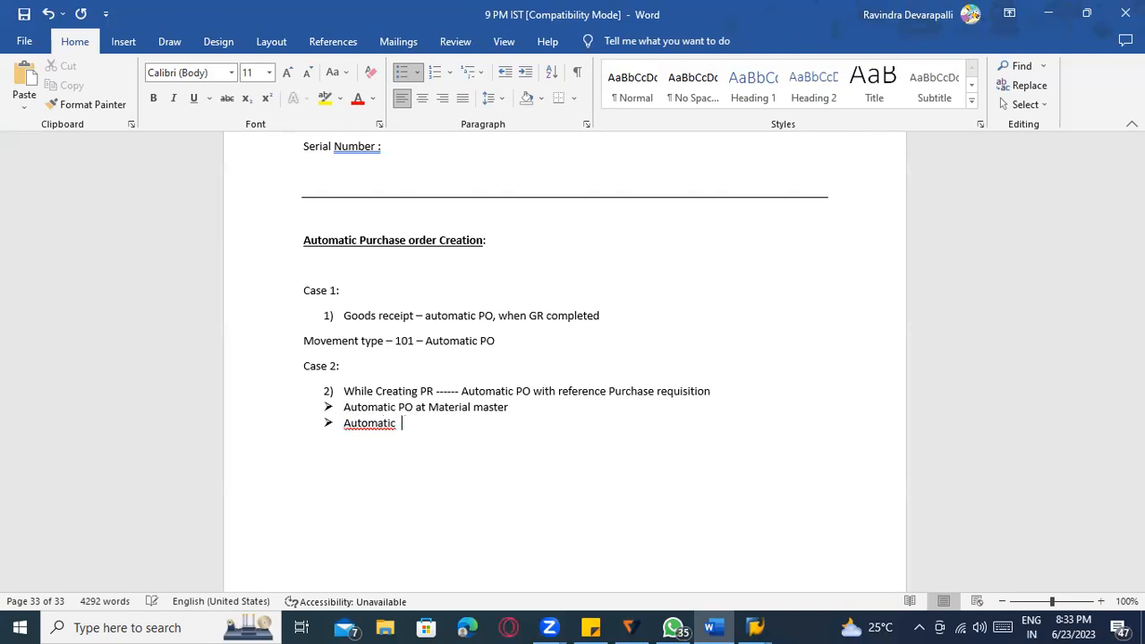
{"action": "type", "text": "PO vendor master"}
Add bullets 'Proper info record' and 'Proper source list required'.
{"action": "key", "text": "Return"}
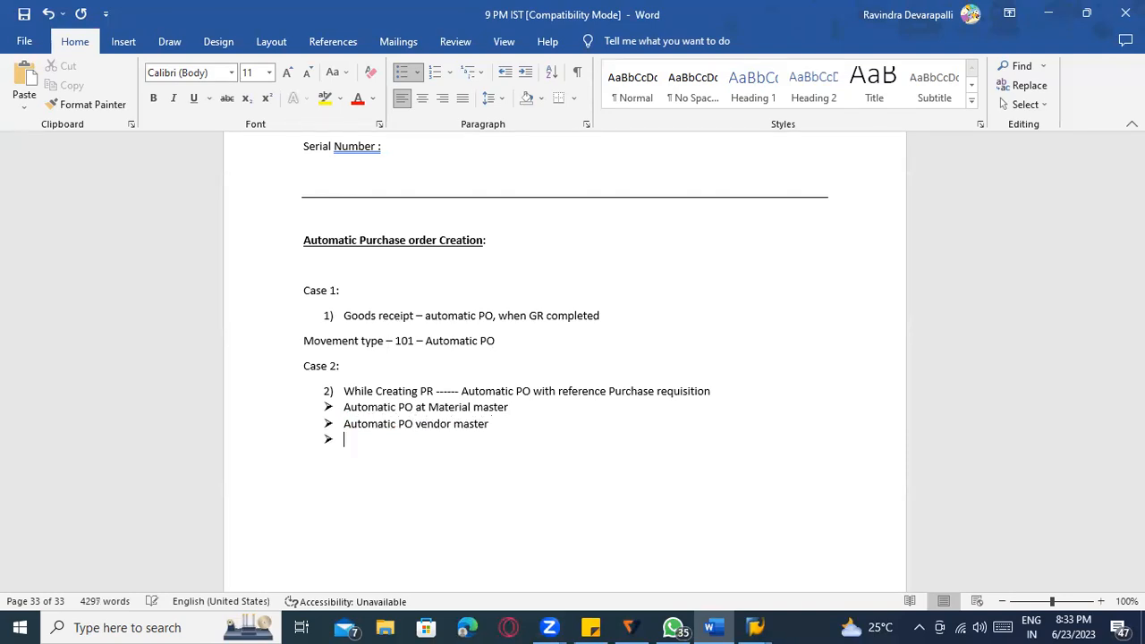
{"action": "type", "text": "Proper in"}
{"action": "key", "text": "BackSpace"}
{"action": "type", "text": "fo reo"}
{"action": "key", "text": "BackSpace"}
{"action": "type", "text": "cord"}
{"action": "key", "text": "Return"}
{"action": "type", "text": "Proper "}
{"action": "type", "text": "source "}
{"action": "type", "text": "lsit re"}
{"action": "key", "text": "BackSpace"}
{"action": "key", "text": "BackSpace"}
{"action": "key", "text": "BackSpace"}
{"action": "key", "text": "BackSpace"}
{"action": "key", "text": "BackSpace"}
{"action": "key", "text": "BackSpace"}
{"action": "type", "text": "ist required"}
Add the final bullet 'PR with source of supply - regular vendor'.
{"action": "key", "text": "Return"}
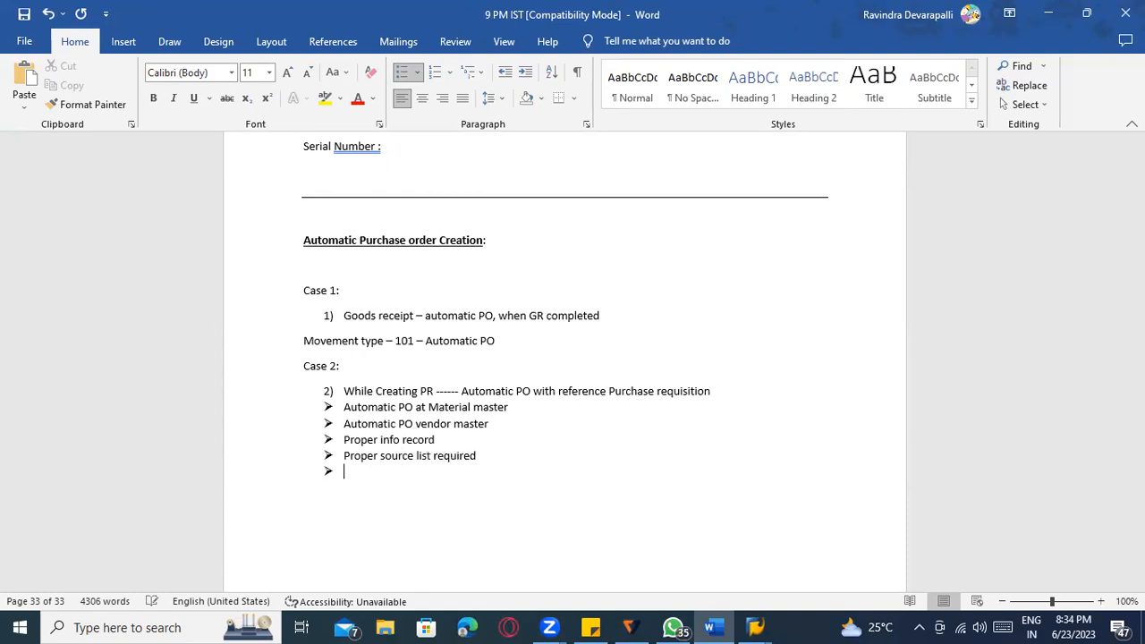
{"action": "type", "text": "PR with source of supply ="}
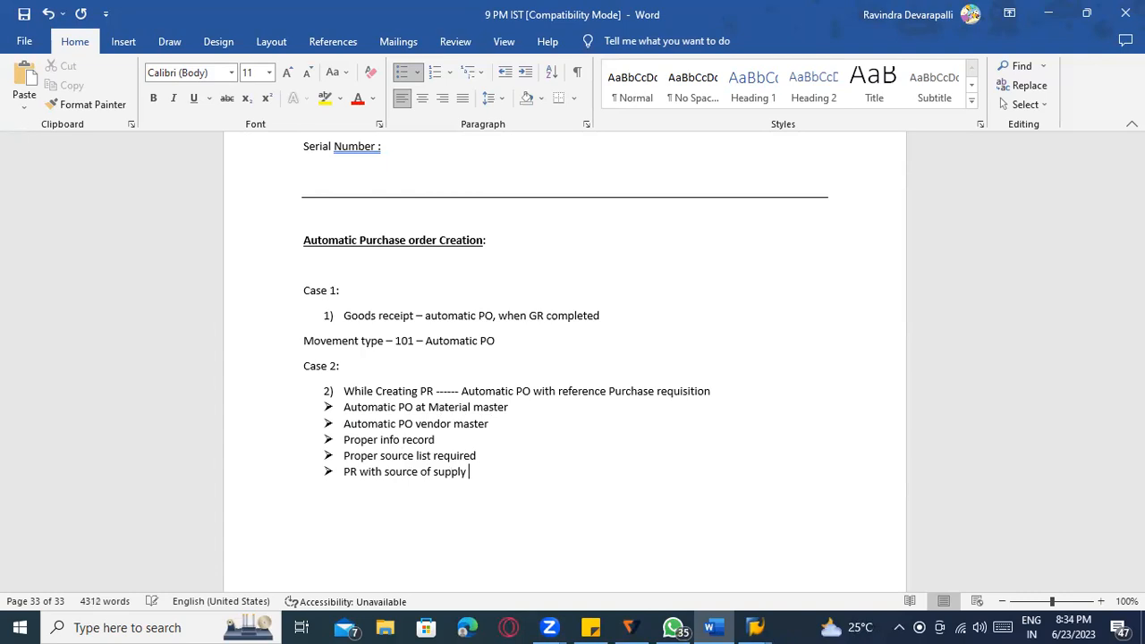
{"action": "key", "text": "BackSpace"}
{"action": "type", "text": "- regula"}
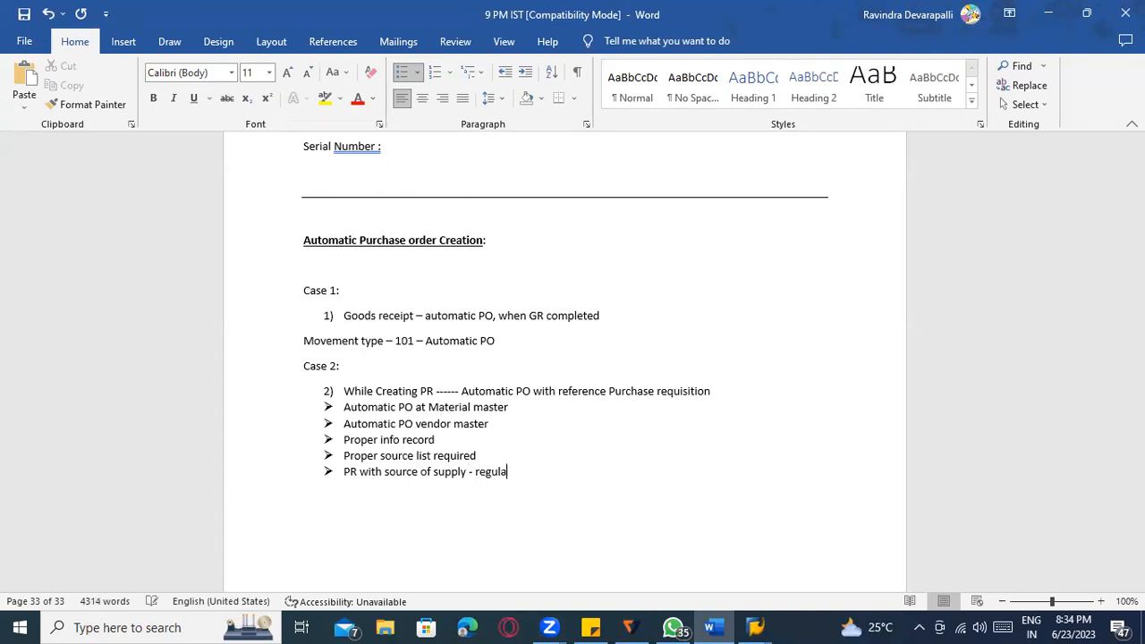
{"action": "type", "text": "r vendor a"}
{"action": "key", "text": "BackSpace"}
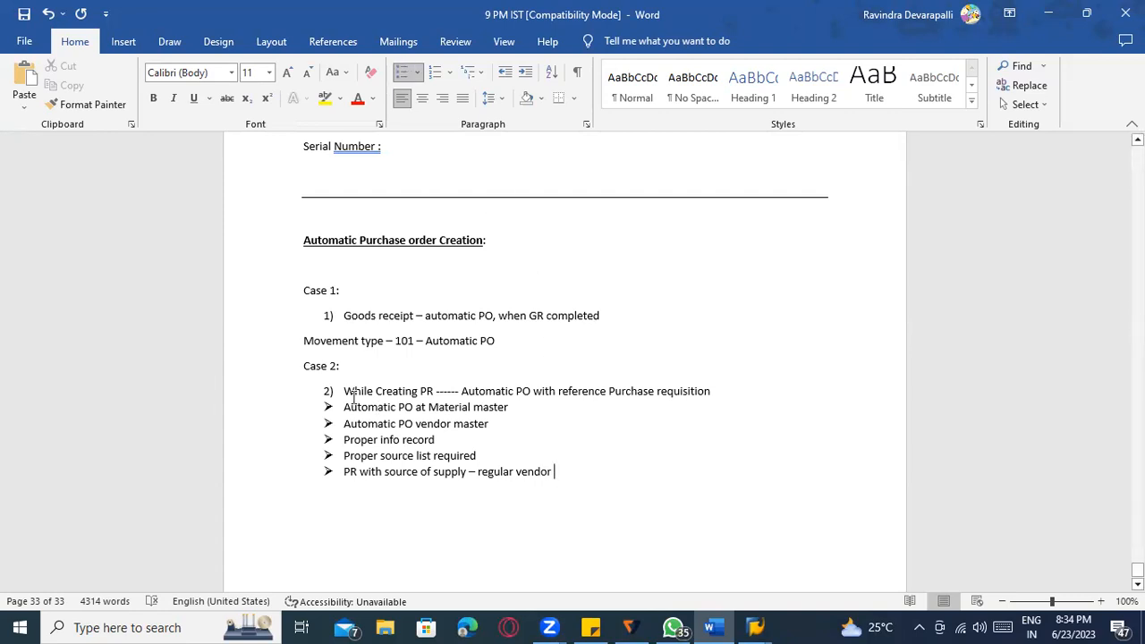
{"action": "left_click_drag", "start_coordinate": [556, 471], "coordinate": [346, 407]}
Append 'or BP' to the 'Automatic PO vendor master' bullet.
{"action": "left_click", "coordinate": [477, 456]}
{"action": "left_click", "coordinate": [494, 429]}
{"action": "type", "text": "or BP"}
Add a plain paragraph after the last bullet to end the list.
{"action": "scroll", "coordinate": [604, 494], "scroll_direction": "down", "scroll_amount": 1}
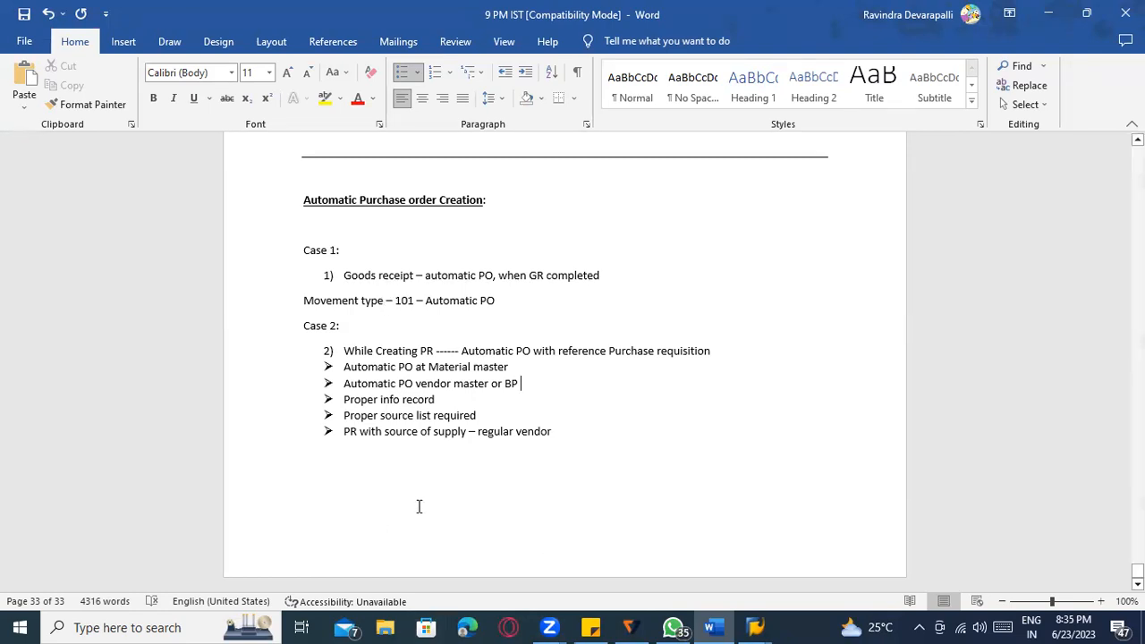
{"action": "left_click", "coordinate": [340, 469]}
{"action": "left_click", "coordinate": [586, 417]}
{"action": "key", "text": "Return"}
{"action": "key", "text": "Return"}
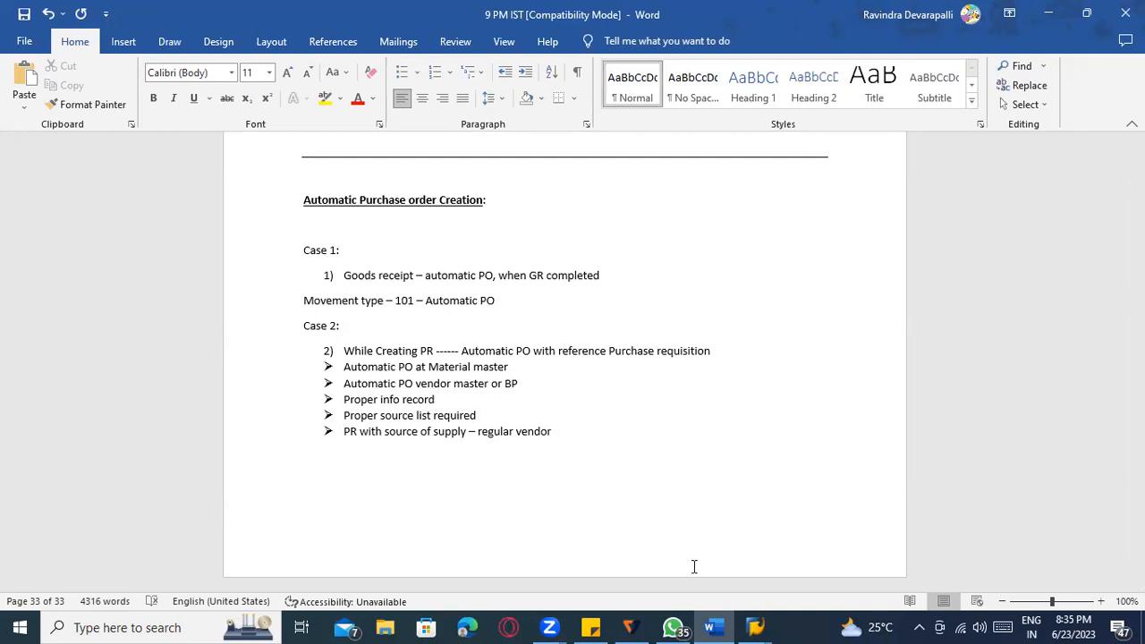
Back in SAP, open Change Vendor (XK02) for vendor 1000.
{"action": "mouse_move", "coordinate": [756, 627]}
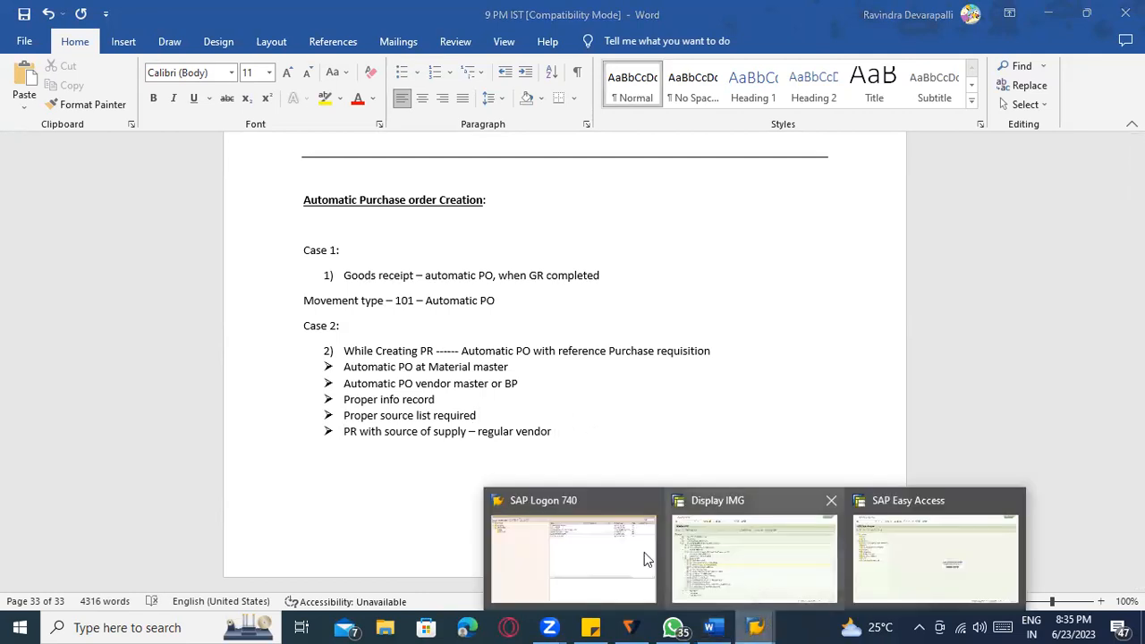
{"action": "left_click", "coordinate": [731, 555]}
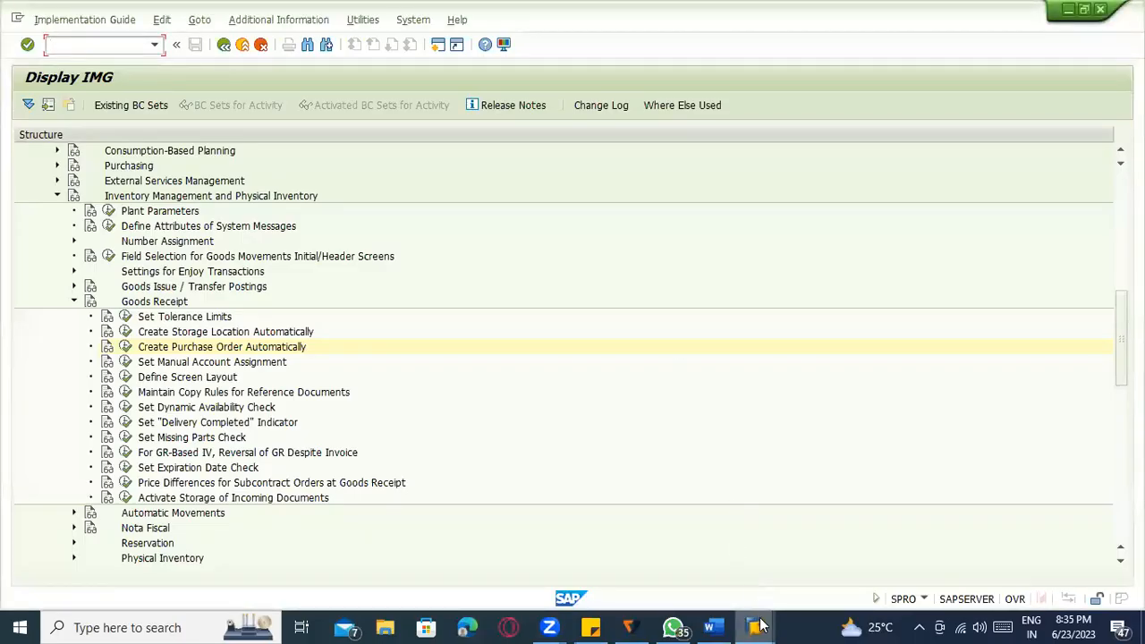
{"action": "mouse_move", "coordinate": [756, 627]}
{"action": "left_click", "coordinate": [930, 547]}
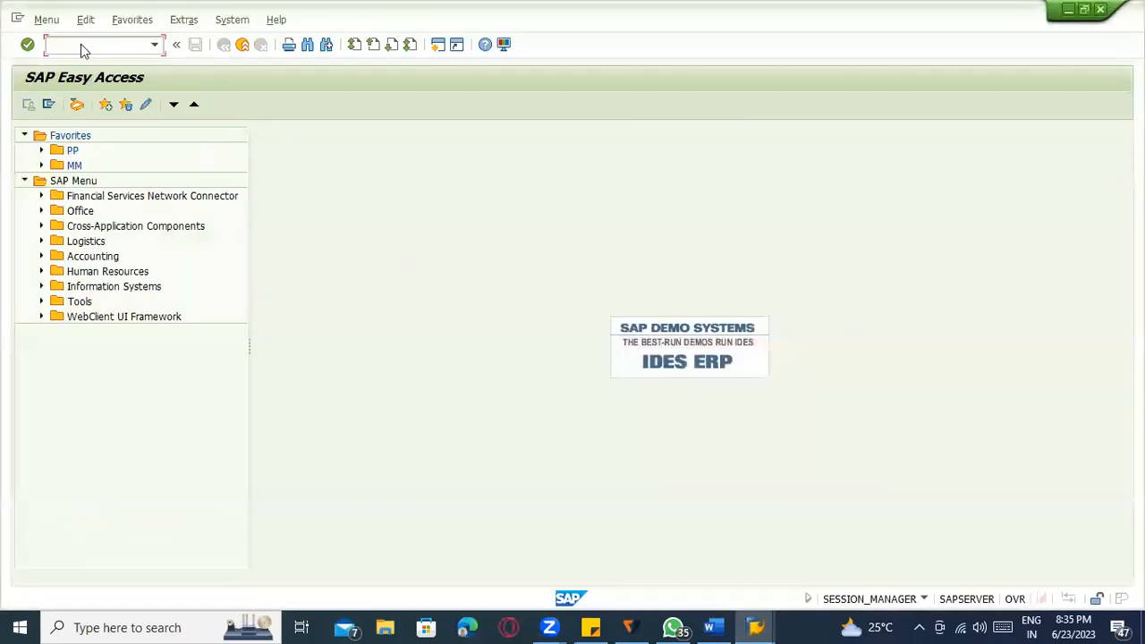
{"action": "left_click", "coordinate": [90, 44]}
{"action": "type", "text": "xk02"}
{"action": "key", "text": "Return"}
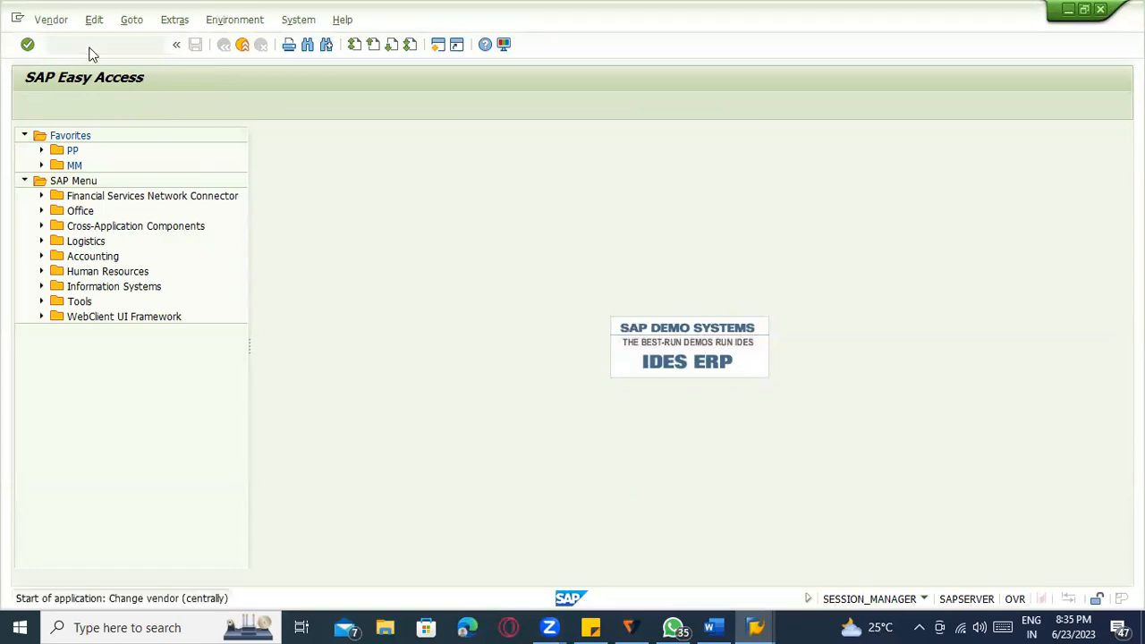
{"action": "type", "text": "1000"}
{"action": "key", "text": "Return"}
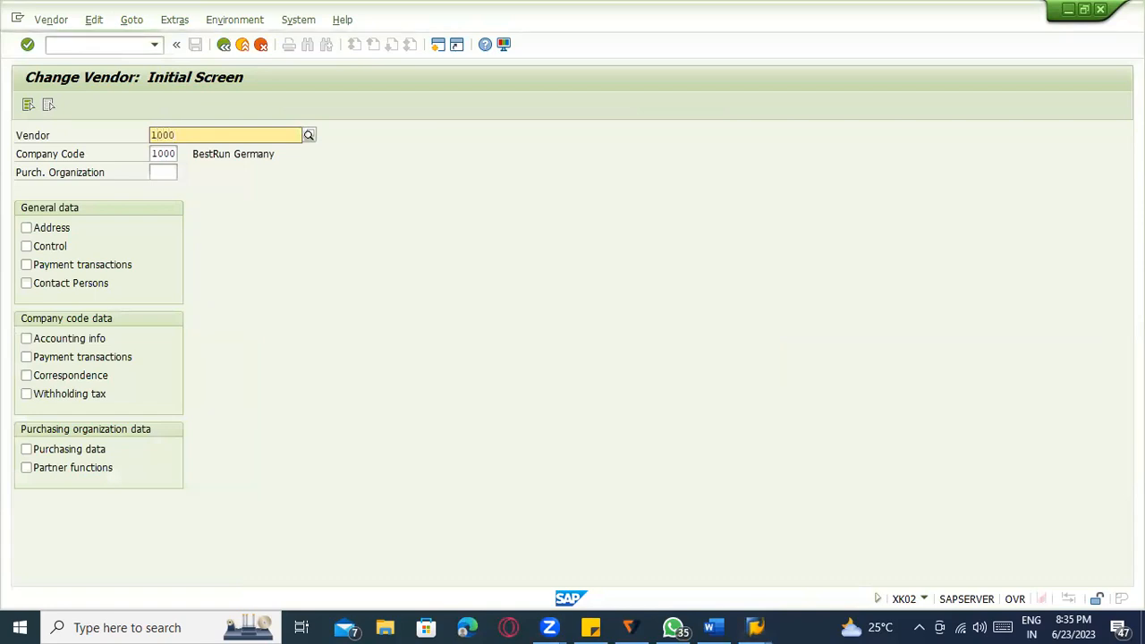
For purchasing org 1000, keep automatic PO on, clear AutoEvalGRSetmt Del. and Ret., and save.
{"action": "left_click", "coordinate": [159, 172]}
{"action": "type", "text": "1000"}
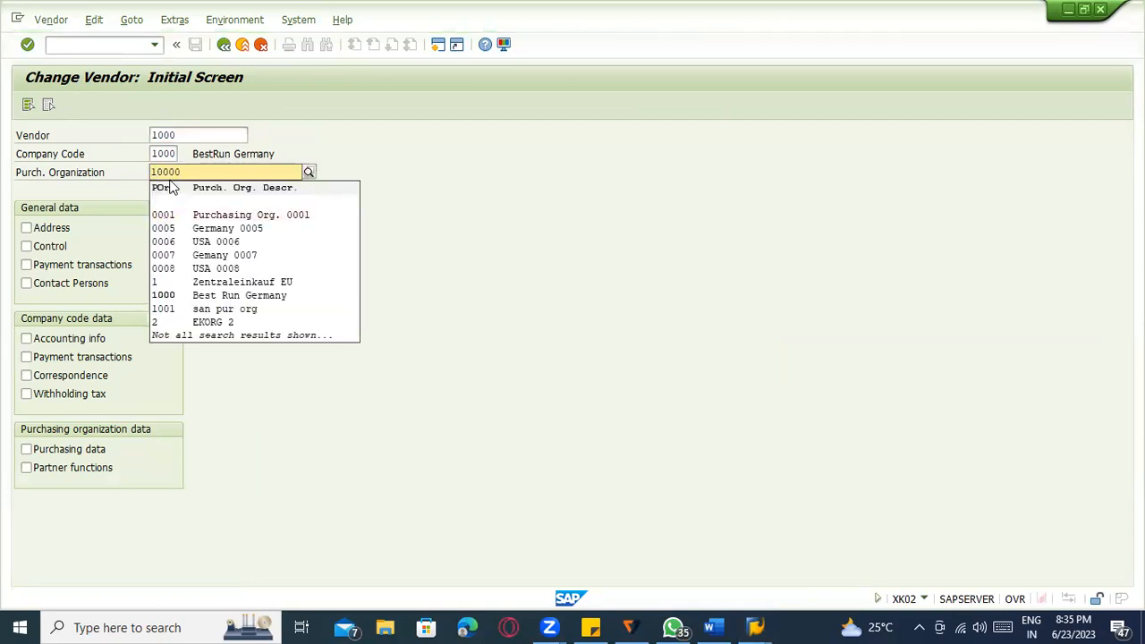
{"action": "left_click", "coordinate": [504, 305]}
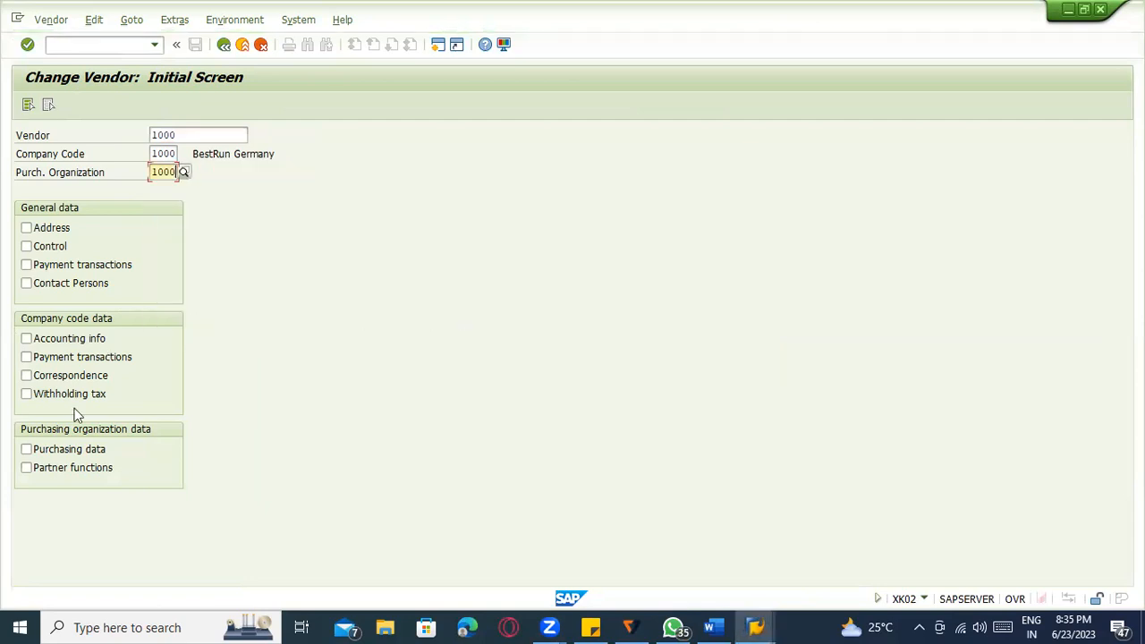
{"action": "left_click", "coordinate": [82, 449]}
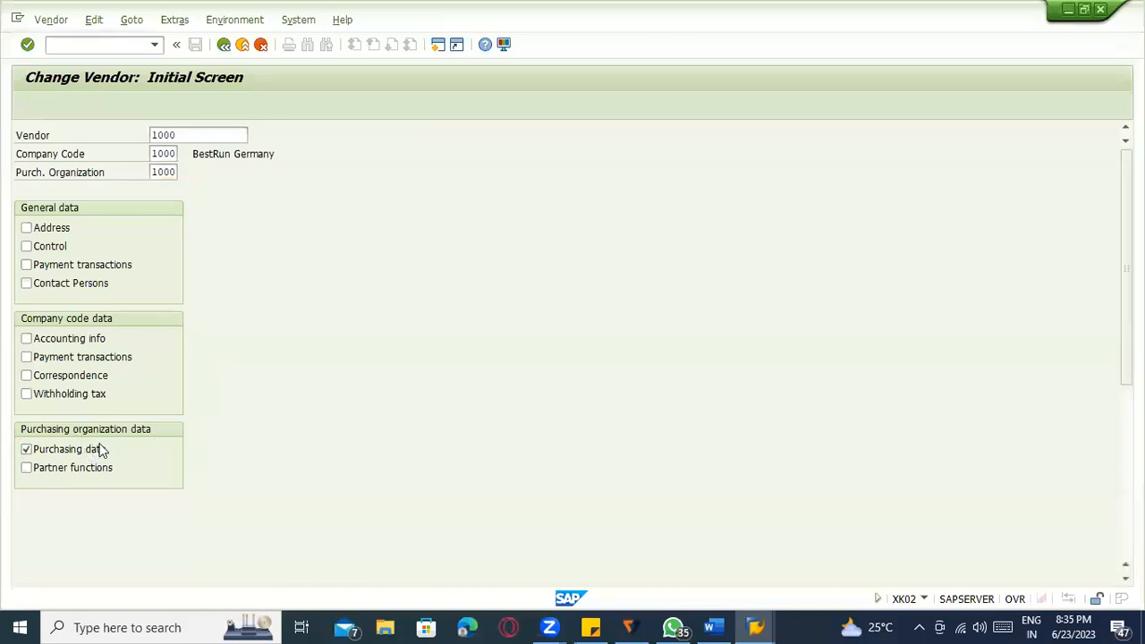
{"action": "key", "text": "Return"}
{"action": "scroll", "coordinate": [332, 452], "scroll_direction": "down", "scroll_amount": 1}
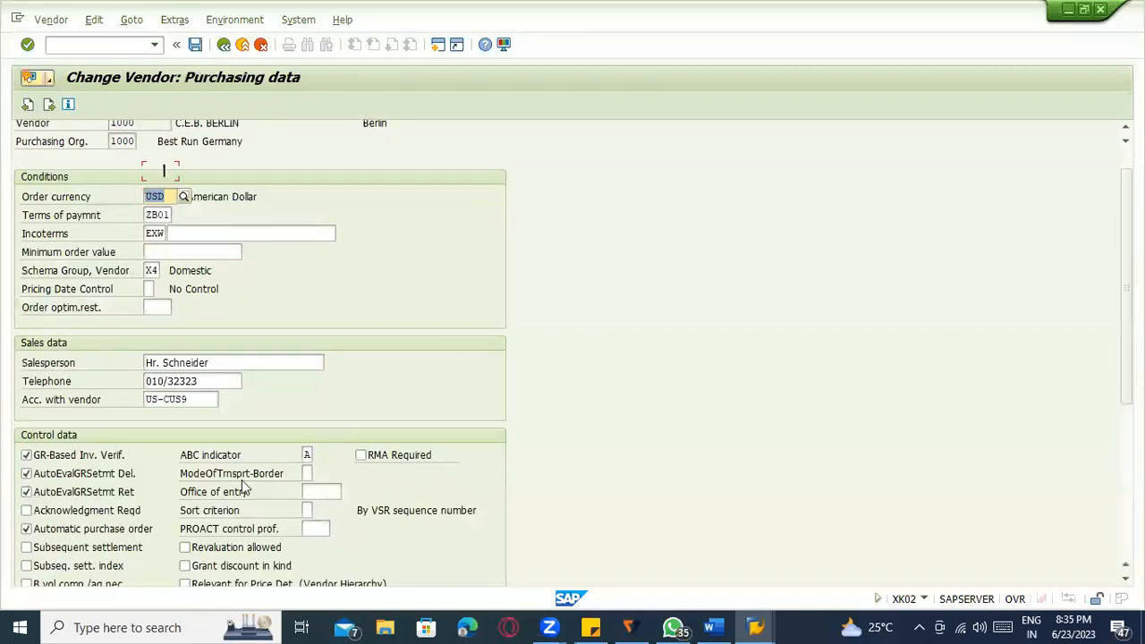
{"action": "left_click", "coordinate": [87, 508]}
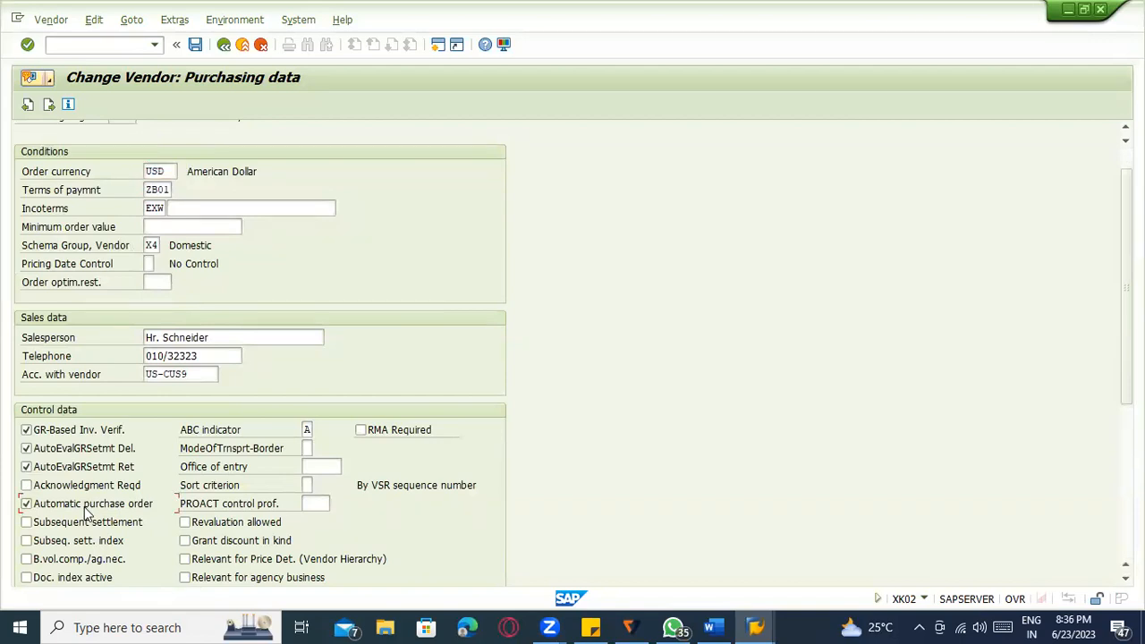
{"action": "left_click", "coordinate": [96, 467]}
{"action": "left_click", "coordinate": [96, 451]}
{"action": "left_click", "coordinate": [195, 44]}
{"action": "left_click", "coordinate": [104, 48]}
Display material 100-100 and select its Purchasing view.
{"action": "type", "text": "/nxk03"}
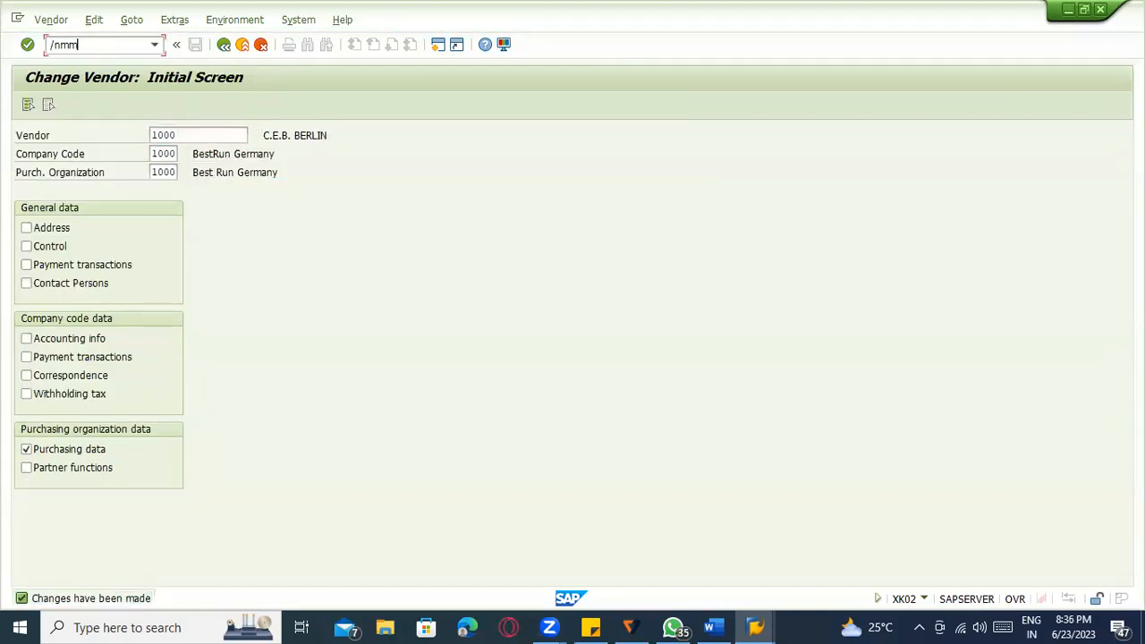
{"action": "key", "text": "Return"}
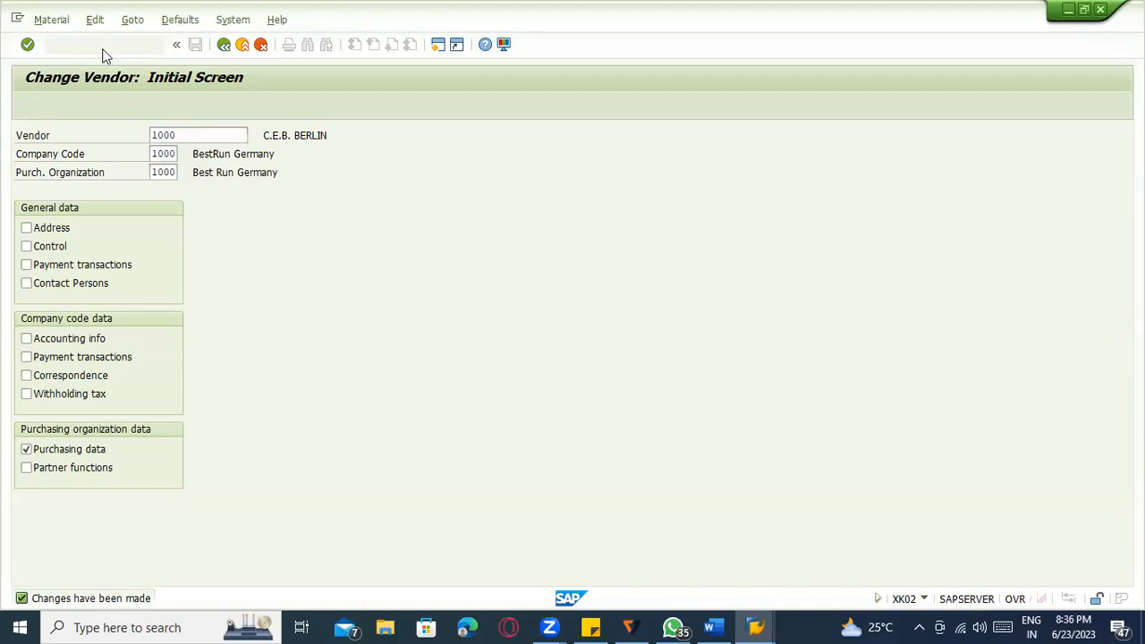
{"action": "key", "text": "Return"}
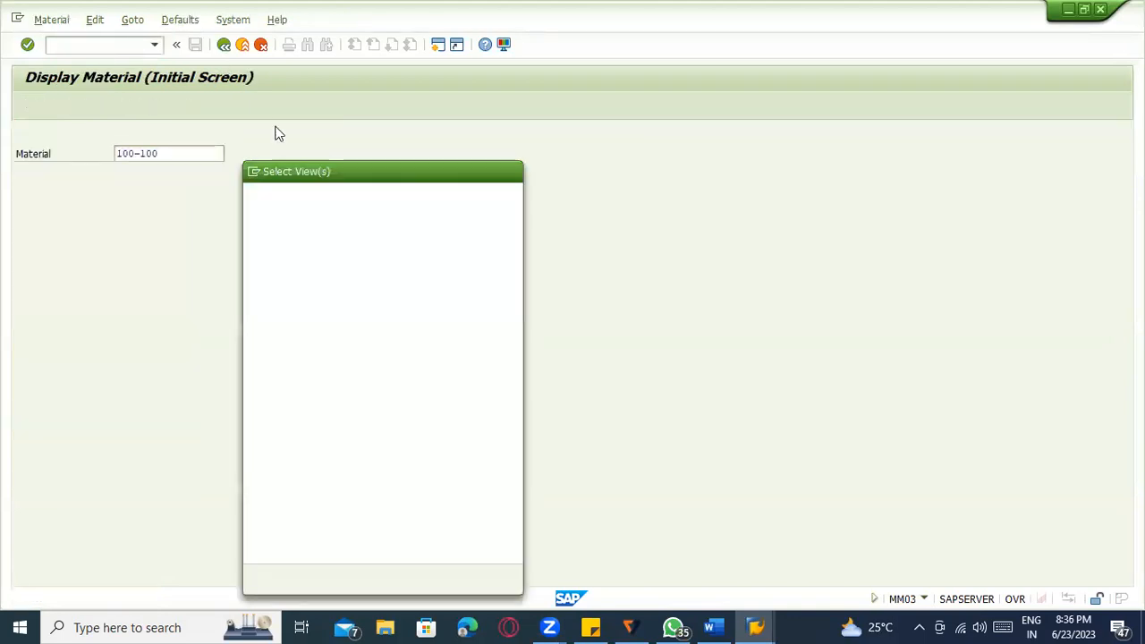
{"action": "left_click", "coordinate": [259, 357]}
{"action": "key", "text": "Return"}
Open plant 1100's purchasing data, confirm Autom. PO is ticked, and return to the initial screen.
{"action": "type", "text": "\\"}
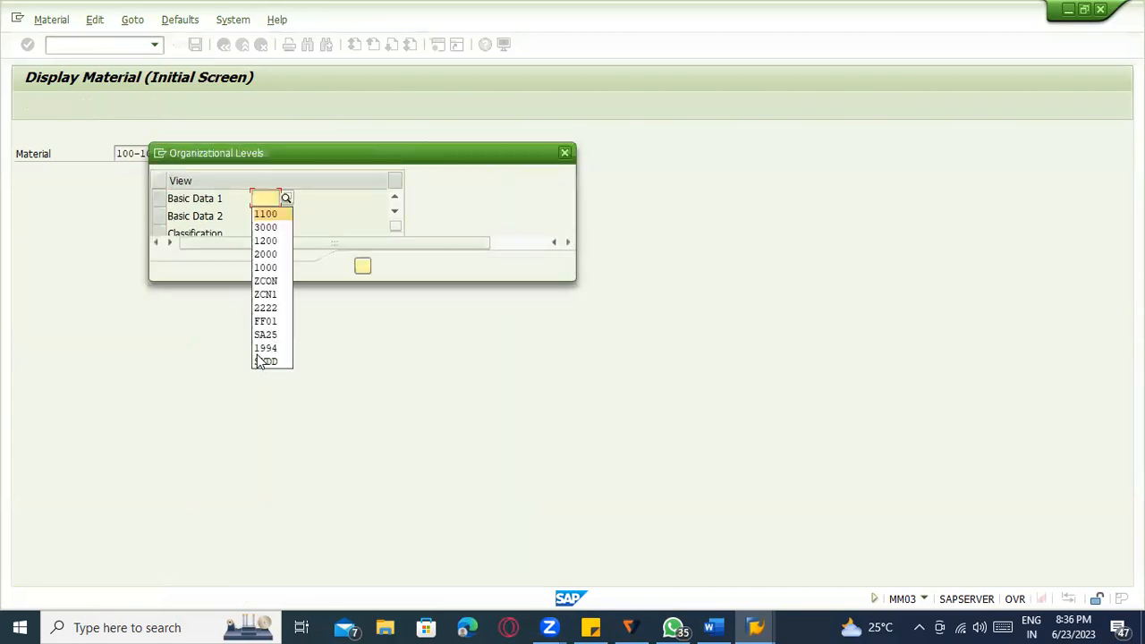
{"action": "key", "text": "Return"}
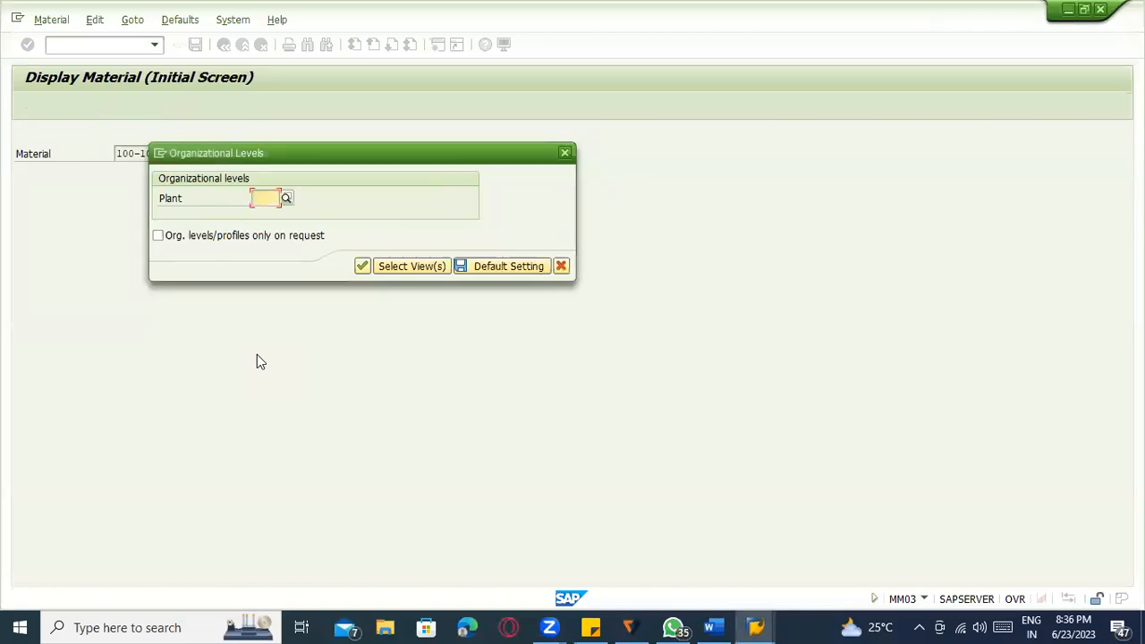
{"action": "type", "text": "\\"}
{"action": "key", "text": "Return"}
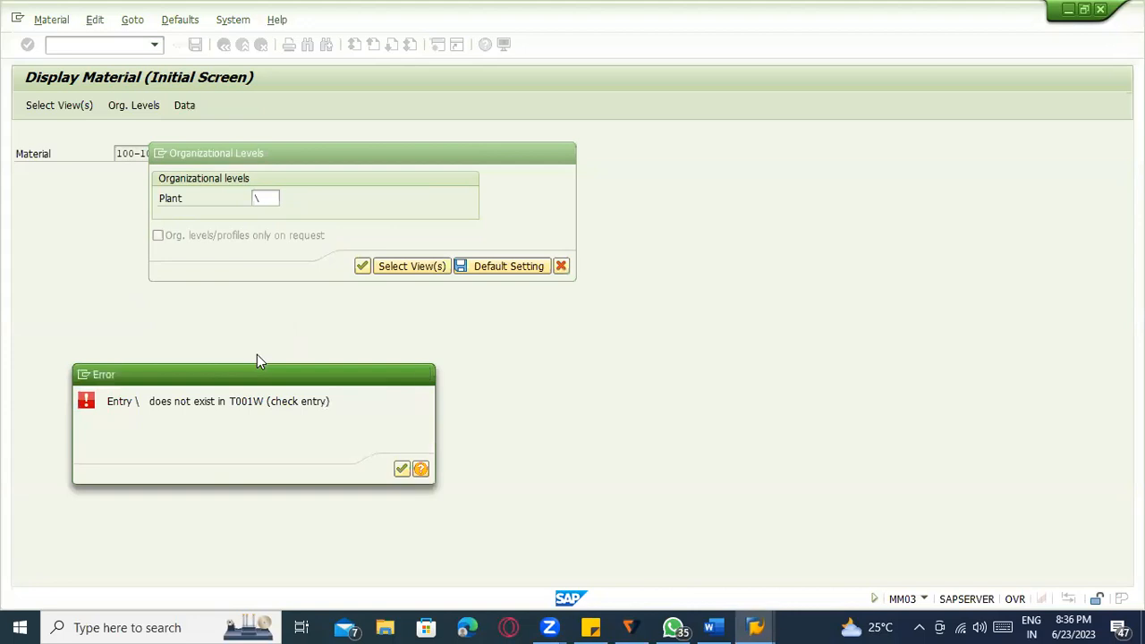
{"action": "key", "text": "Return"}
{"action": "type", "text": "1100"}
{"action": "key", "text": "Return"}
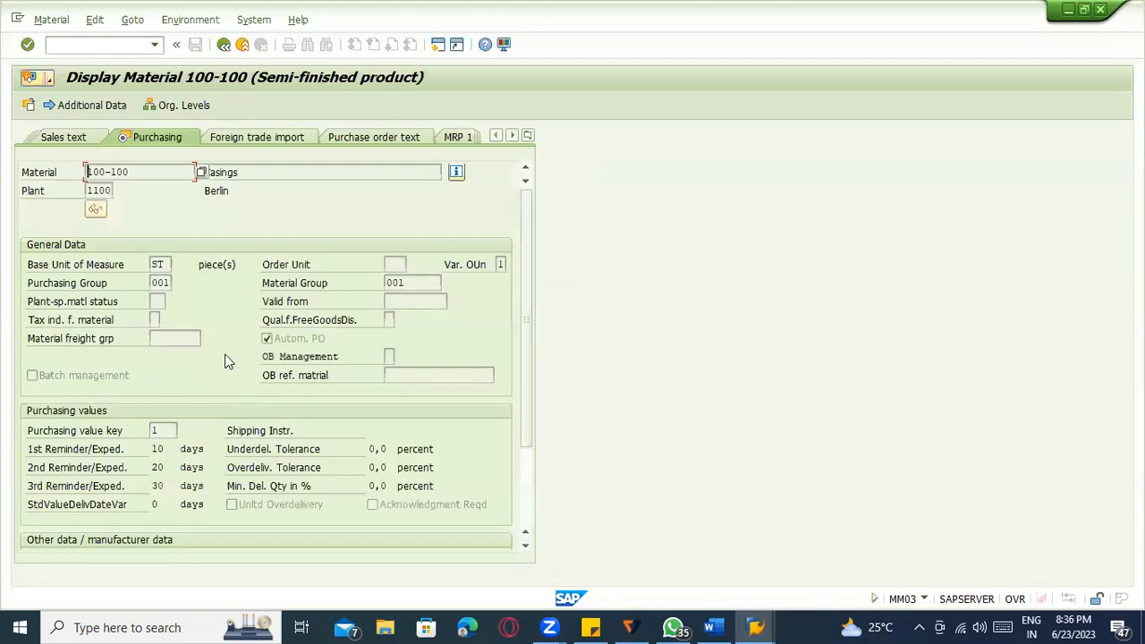
{"action": "left_click", "coordinate": [297, 339]}
{"action": "left_click", "coordinate": [223, 44]}
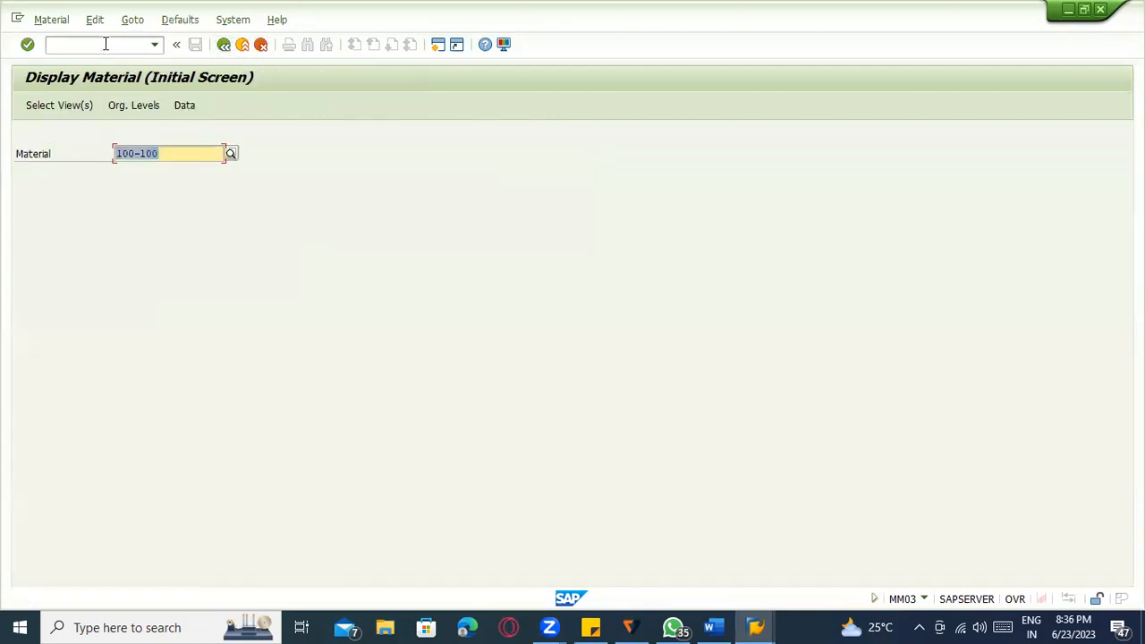
{"action": "left_click", "coordinate": [105, 44]}
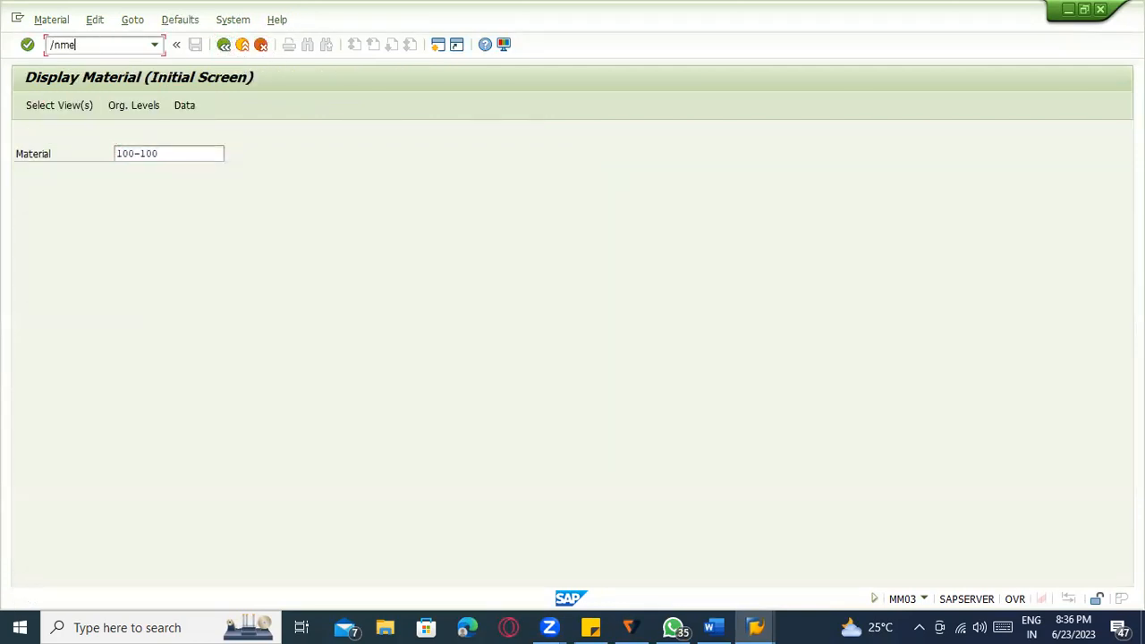
Display vendor 1000's info record for material 100-100, plant 1100, with Purch. Org. Data 1.
{"action": "type", "text": "/nme13"}
{"action": "key", "text": "Return"}
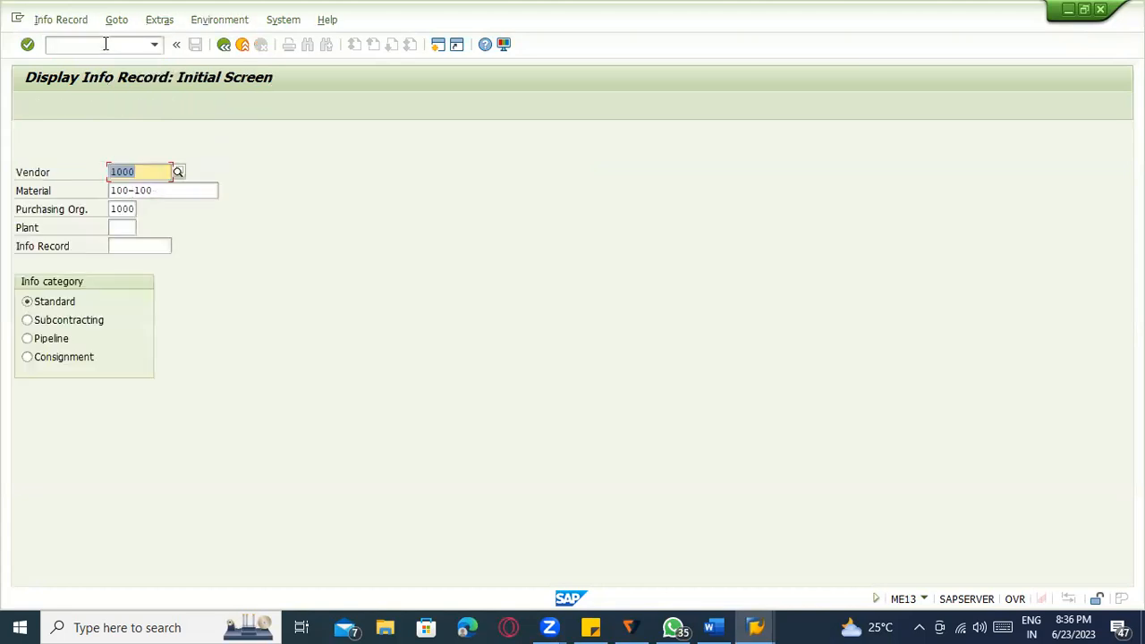
{"action": "key", "text": "Tab"}
{"action": "key", "text": "Tab"}
{"action": "key", "text": "Tab"}
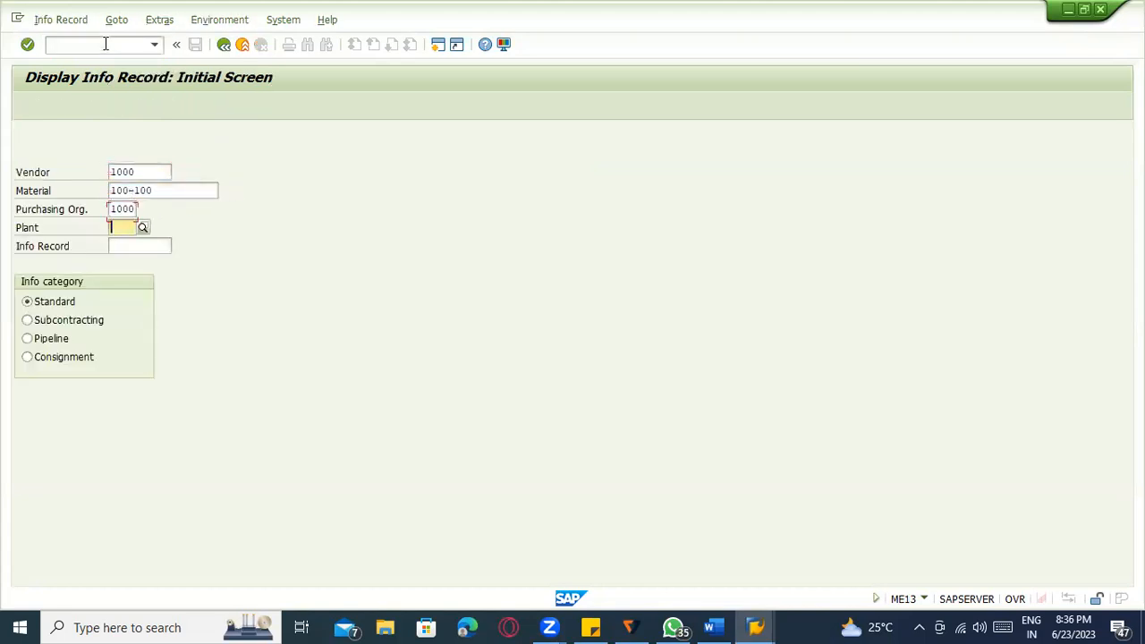
{"action": "type", "text": "1100"}
{"action": "key", "text": "Return"}
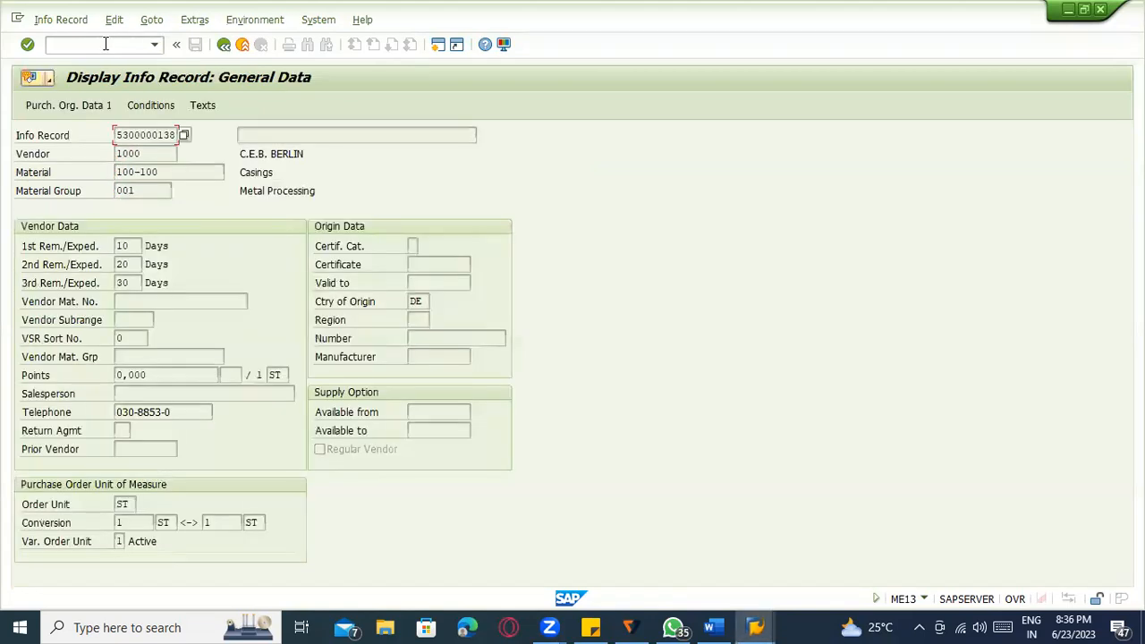
{"action": "key", "text": "Return"}
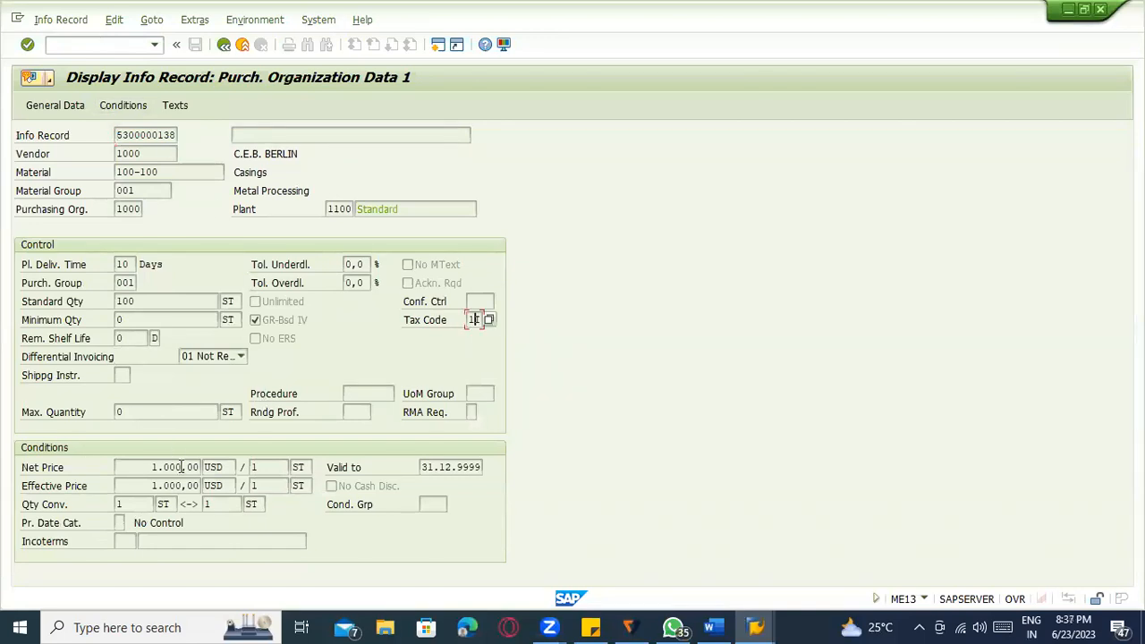
Start source list maintenance with transaction ME01.
{"action": "left_click", "coordinate": [103, 45]}
{"action": "type", "text": "/ns"}
{"action": "key", "text": "BackSpace"}
{"action": "type", "text": "me01"}
{"action": "key", "text": "Return"}
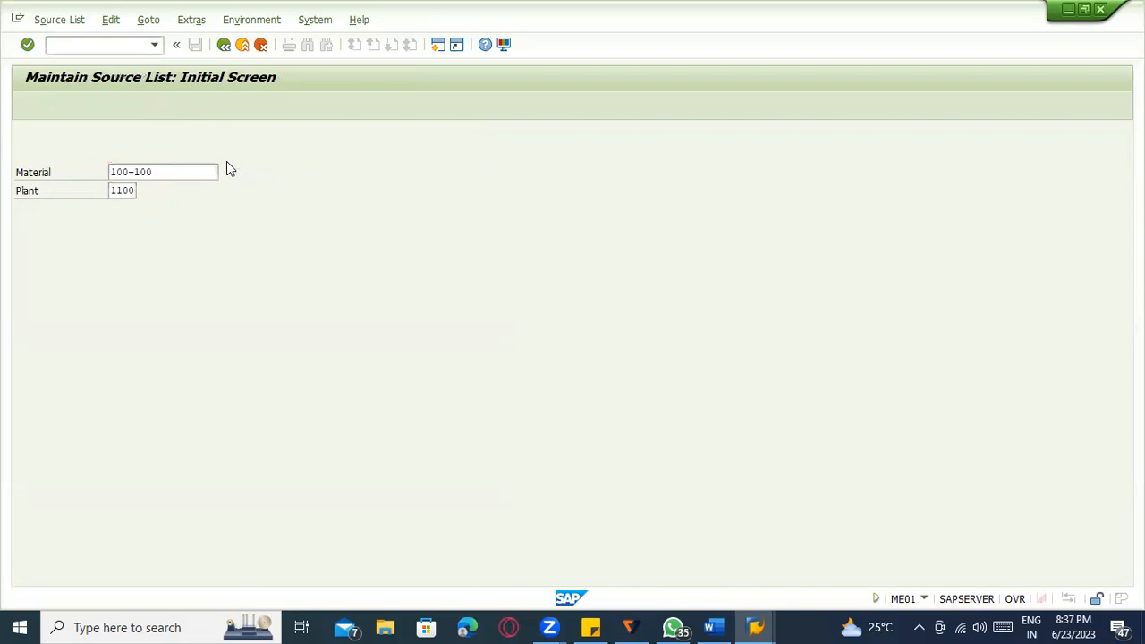
Open the source list overview for material 100-100 at plant 1100.
{"action": "key", "text": "Return"}
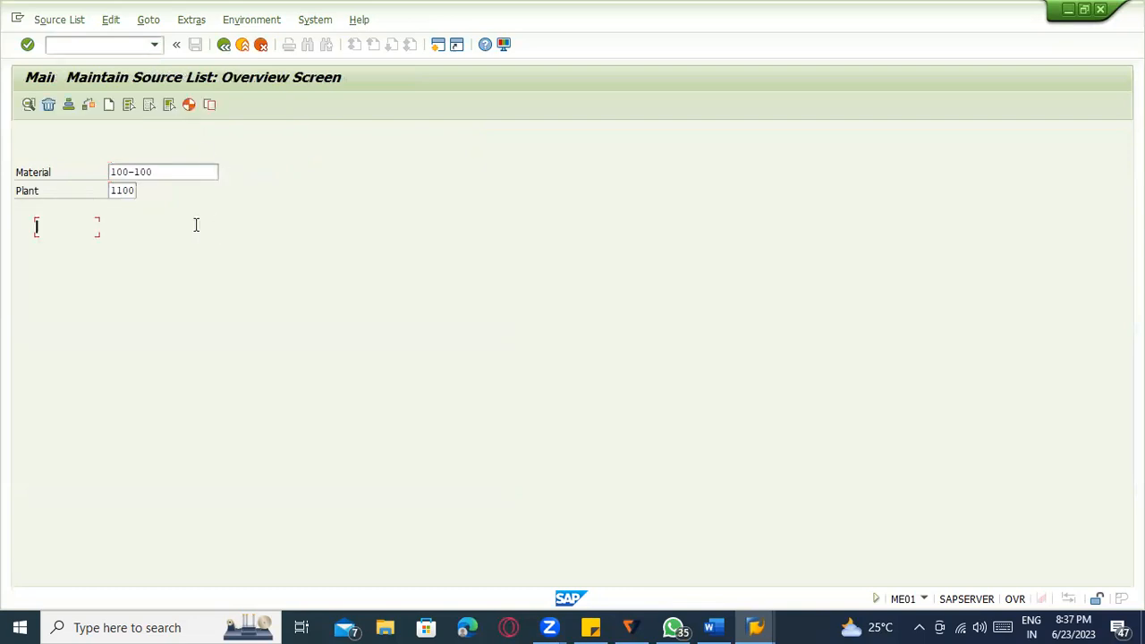
{"action": "left_click", "coordinate": [104, 228]}
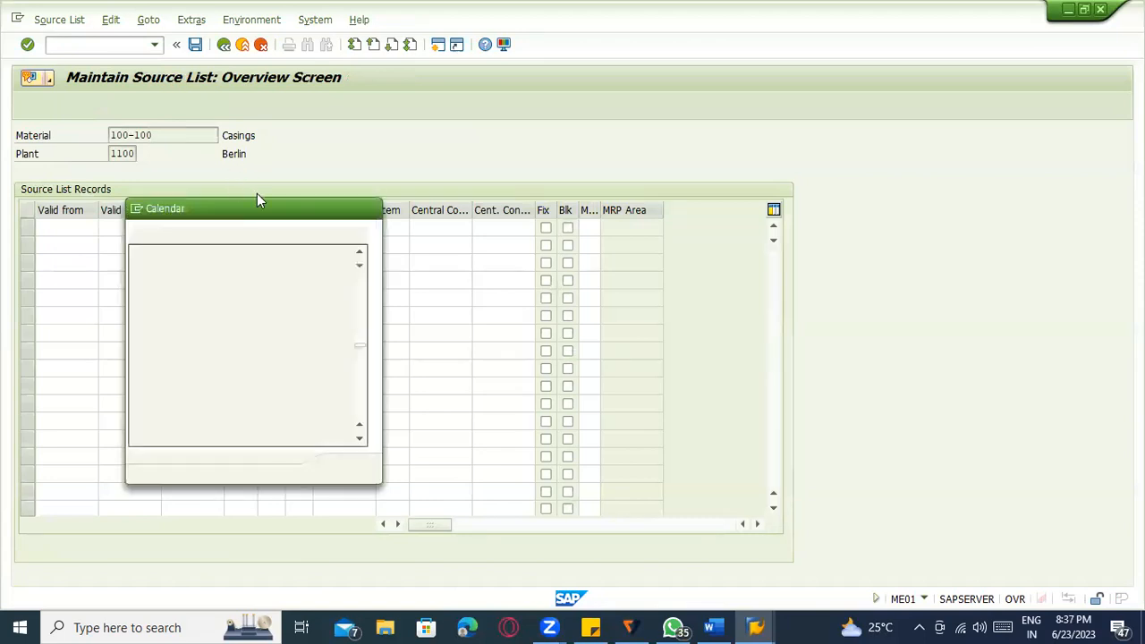
{"action": "left_click", "coordinate": [370, 209]}
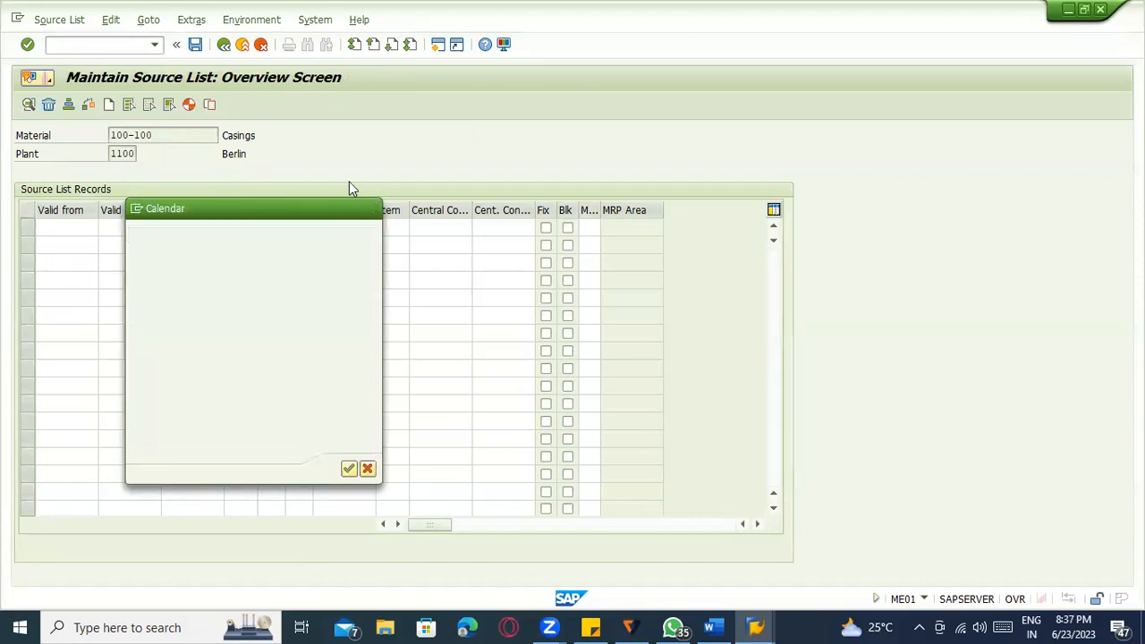
{"action": "left_click", "coordinate": [152, 136]}
{"action": "left_click", "coordinate": [115, 156]}
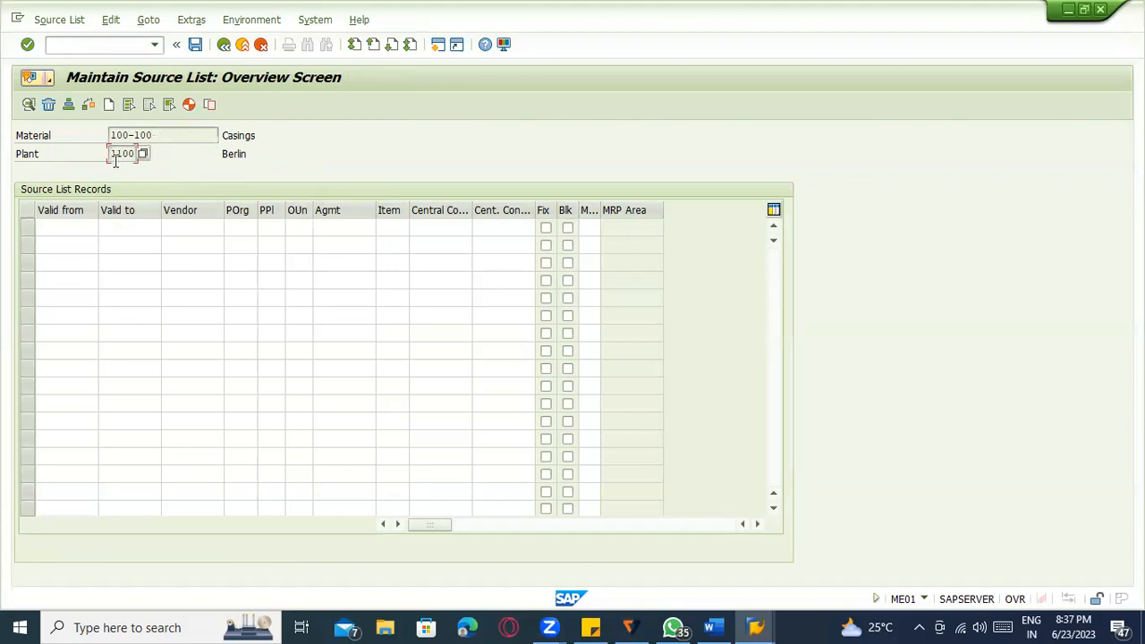
Generate source list records valid from 23.06.2023 to 31.12.2999.
{"action": "left_click", "coordinate": [76, 229]}
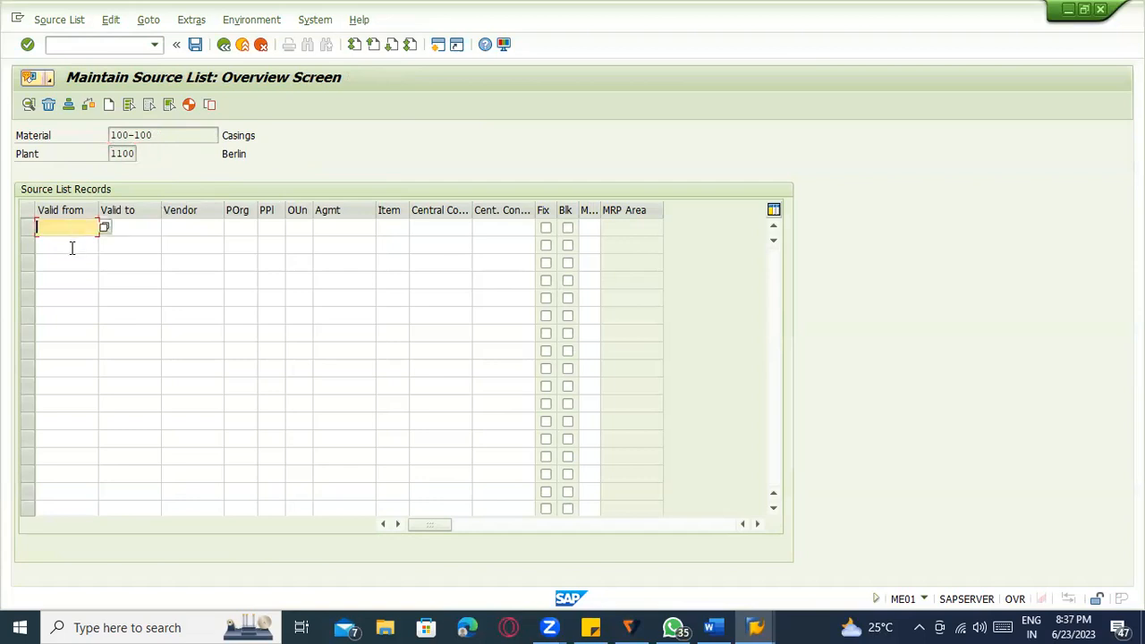
{"action": "left_click", "coordinate": [71, 280]}
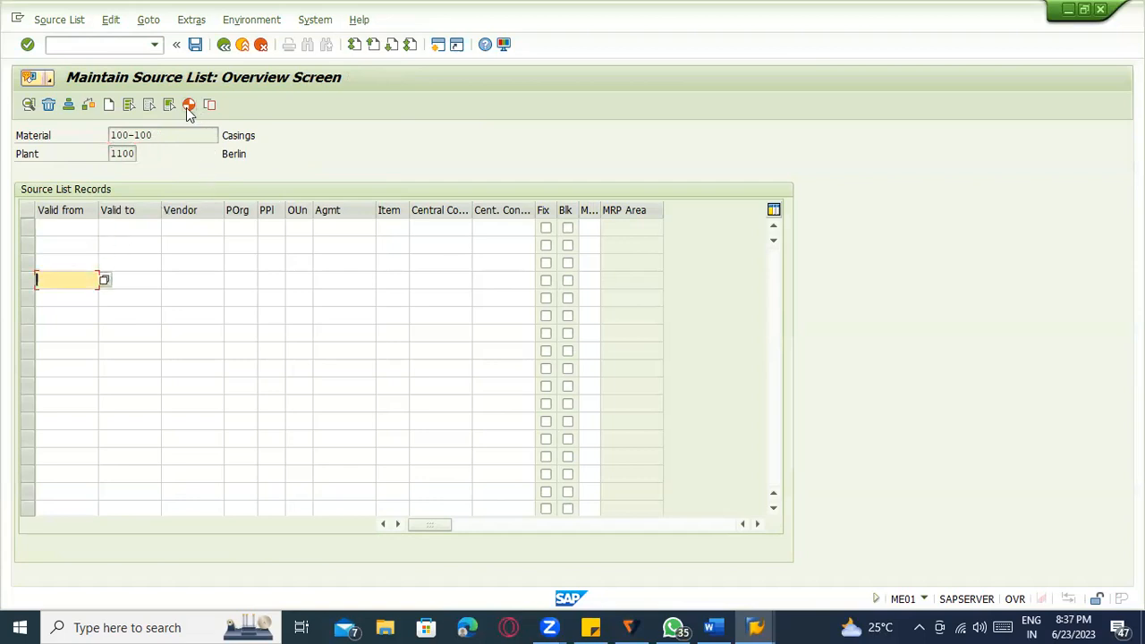
{"action": "left_click", "coordinate": [186, 107]}
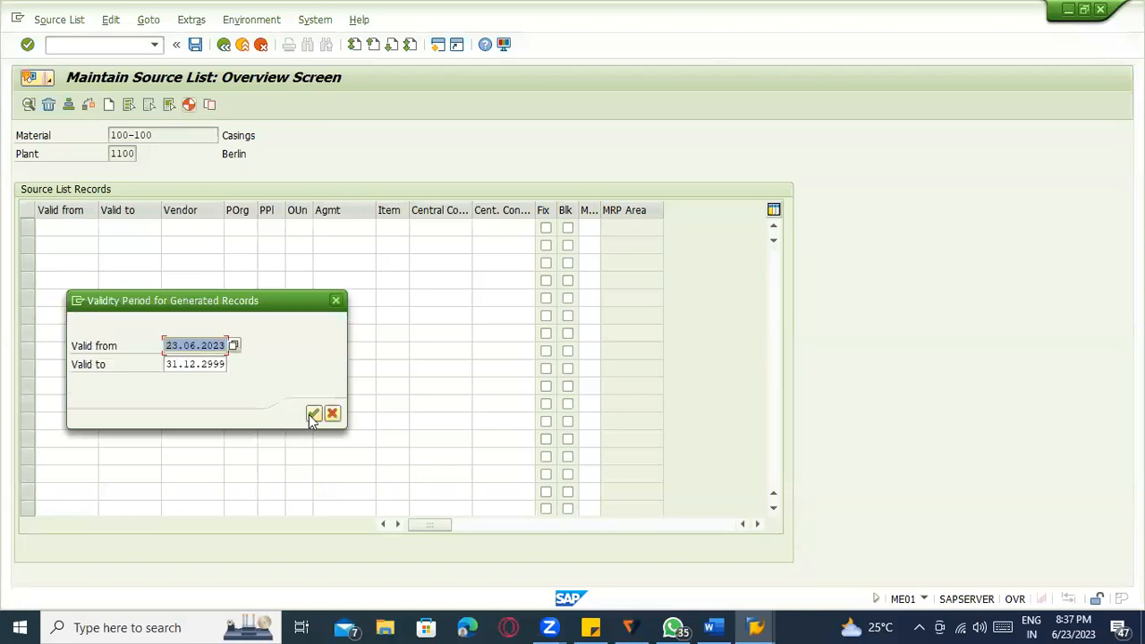
{"action": "left_click", "coordinate": [313, 413]}
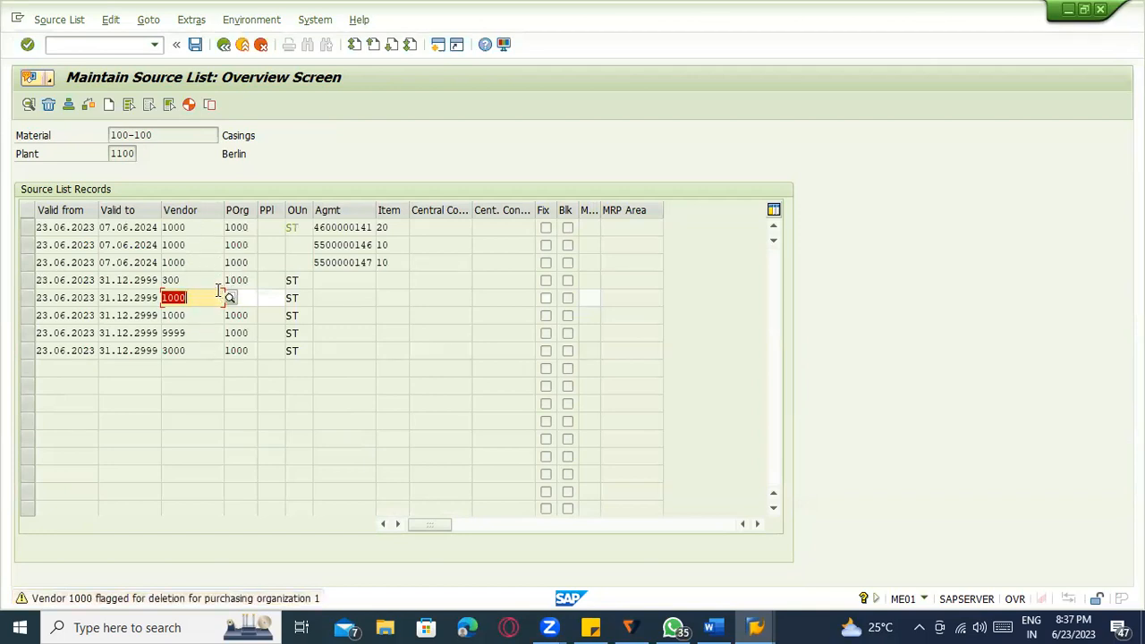
Validate the generated source list records and review their vendor and agreement entries.
{"action": "left_click", "coordinate": [209, 262]}
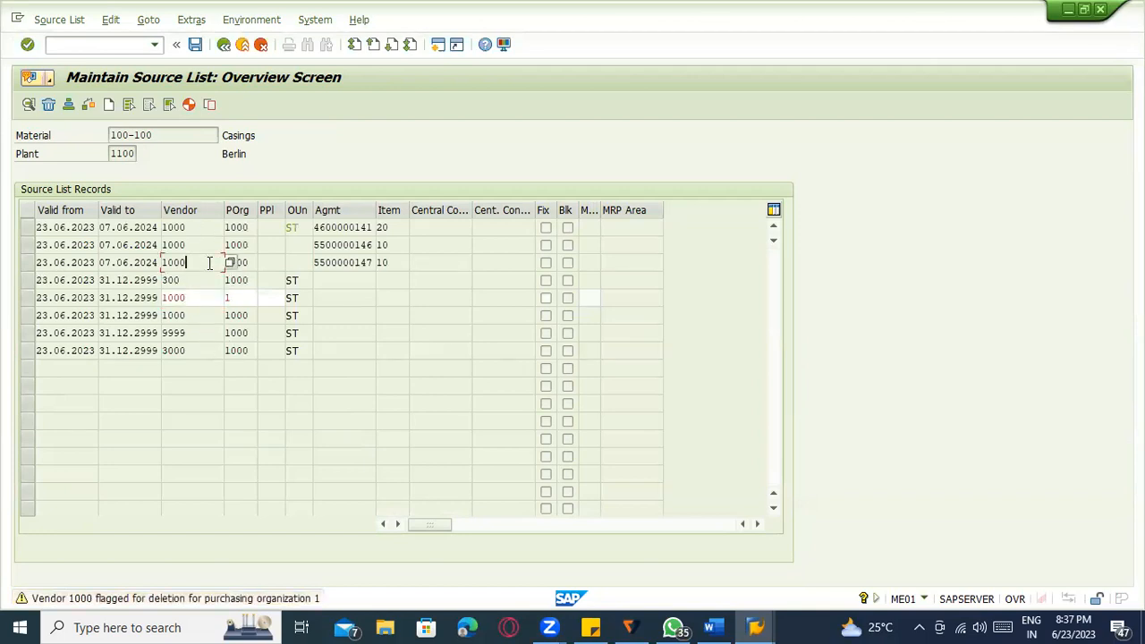
{"action": "key", "text": "Return"}
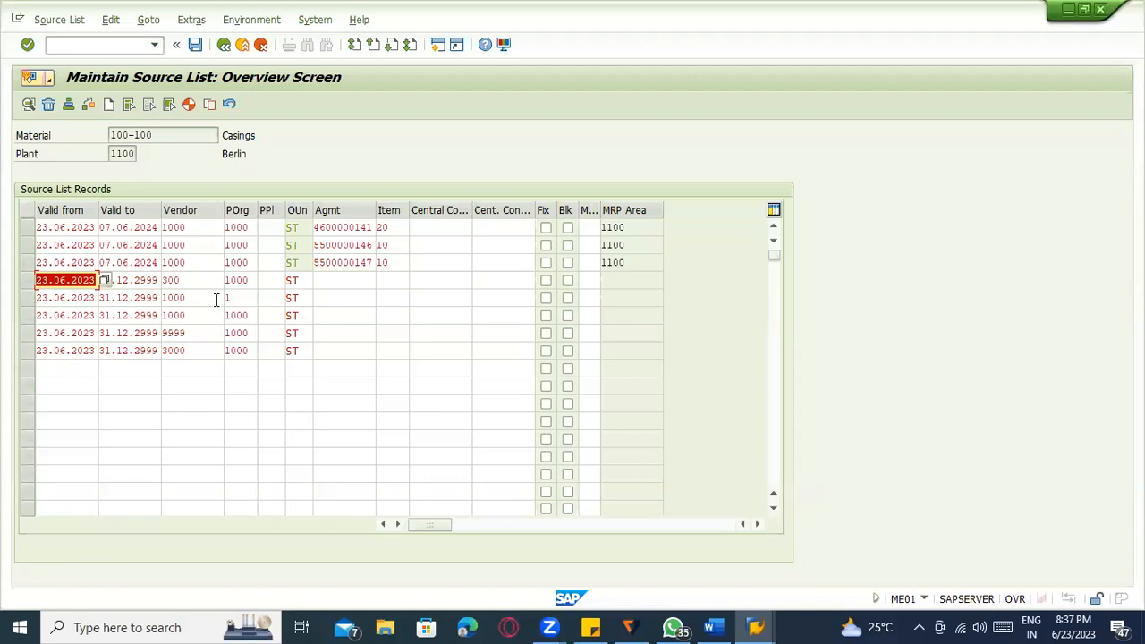
{"action": "left_click", "coordinate": [202, 227]}
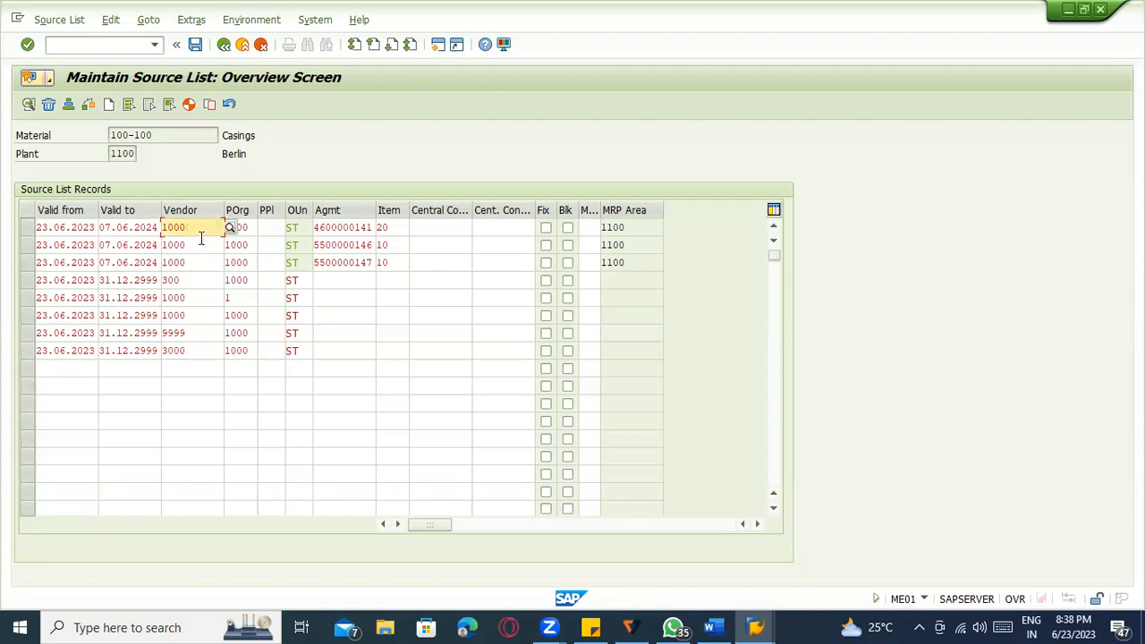
{"action": "left_click", "coordinate": [204, 242]}
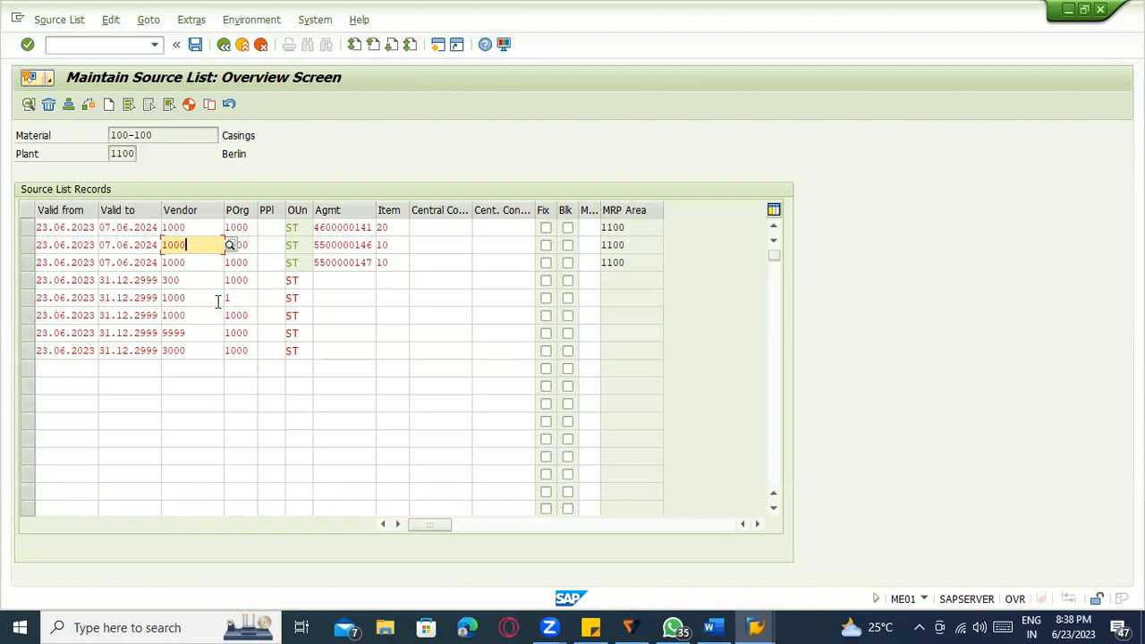
{"action": "left_click", "coordinate": [354, 280]}
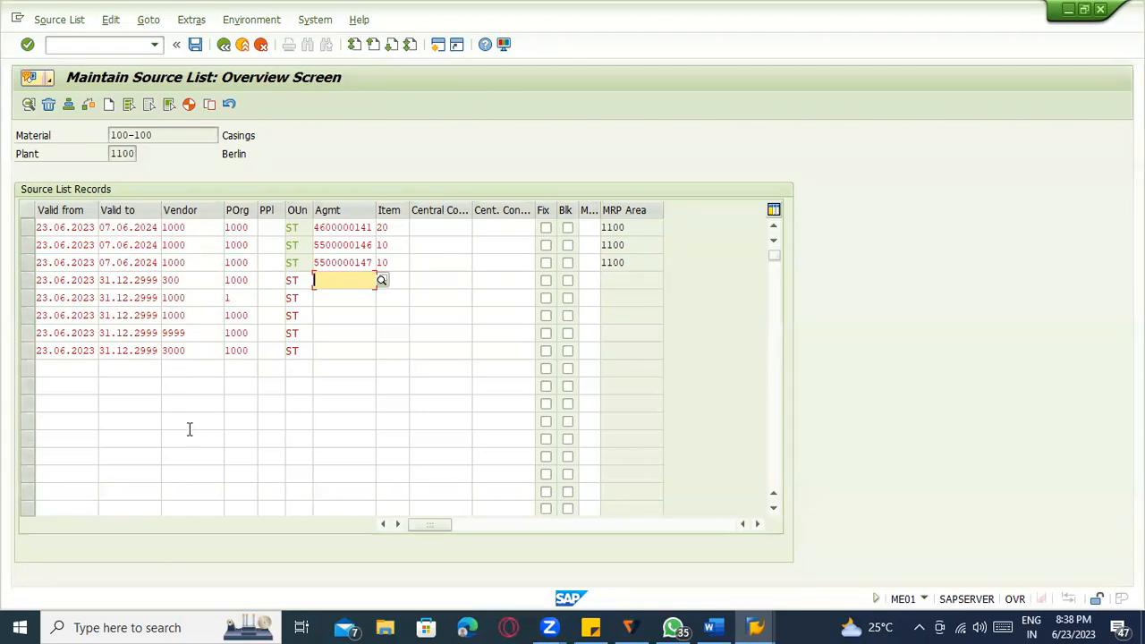
{"action": "left_click", "coordinate": [180, 261]}
{"action": "left_click", "coordinate": [185, 283]}
{"action": "left_click", "coordinate": [175, 350]}
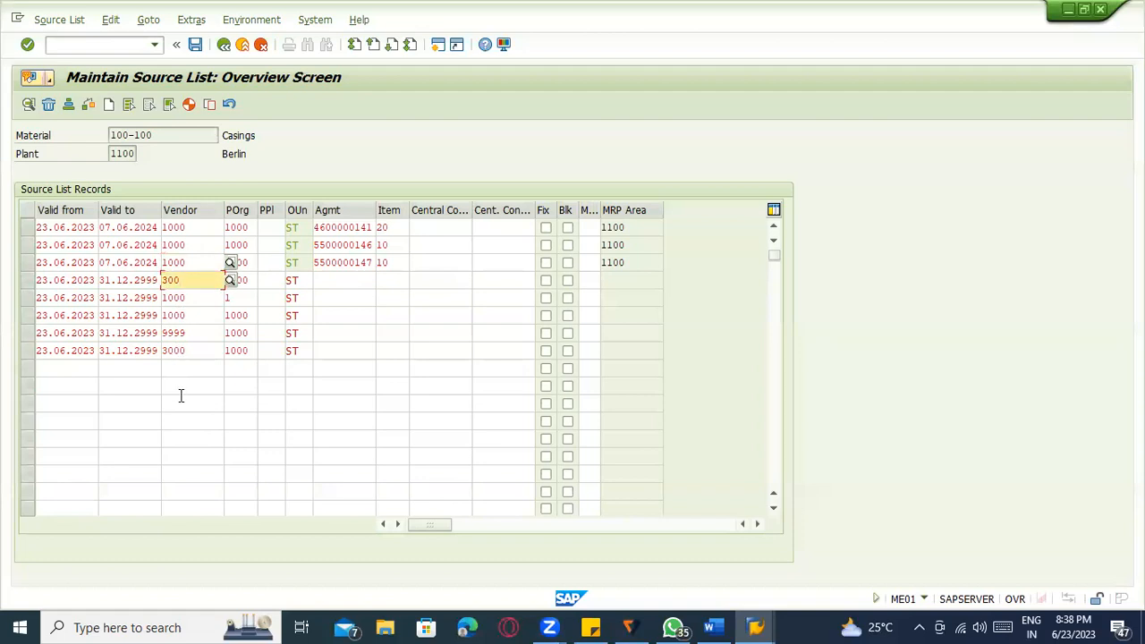
{"action": "left_click", "coordinate": [55, 228]}
{"action": "left_click", "coordinate": [123, 245]}
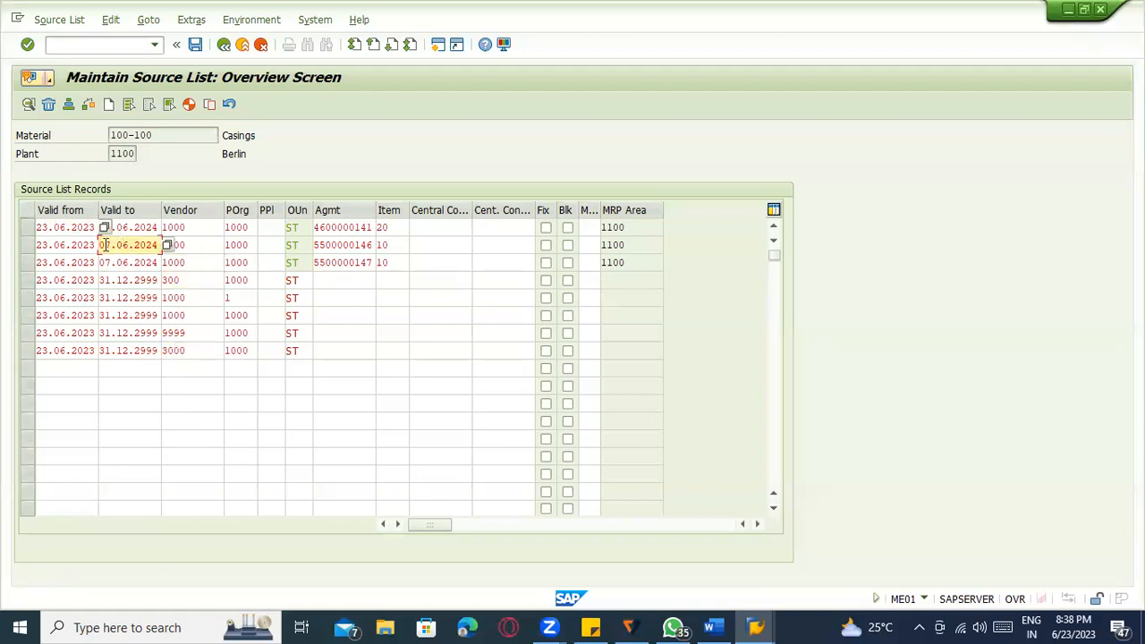
{"action": "left_click", "coordinate": [188, 228]}
{"action": "left_click", "coordinate": [194, 261]}
{"action": "left_click", "coordinate": [193, 298]}
{"action": "left_click", "coordinate": [195, 333]}
{"action": "left_click", "coordinate": [203, 383]}
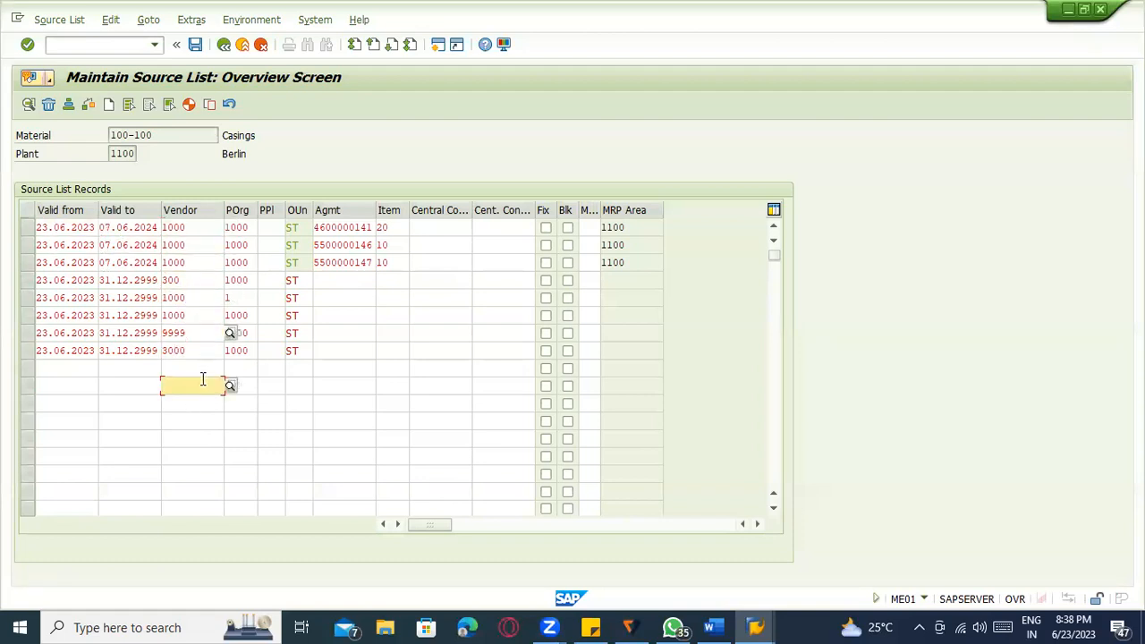
Mark the vendor 1000 / POrg 1000 record without an agreement as fixed and save.
{"action": "left_click", "coordinate": [329, 229]}
{"action": "left_click", "coordinate": [330, 245]}
{"action": "left_click", "coordinate": [333, 262]}
{"action": "left_click", "coordinate": [332, 294]}
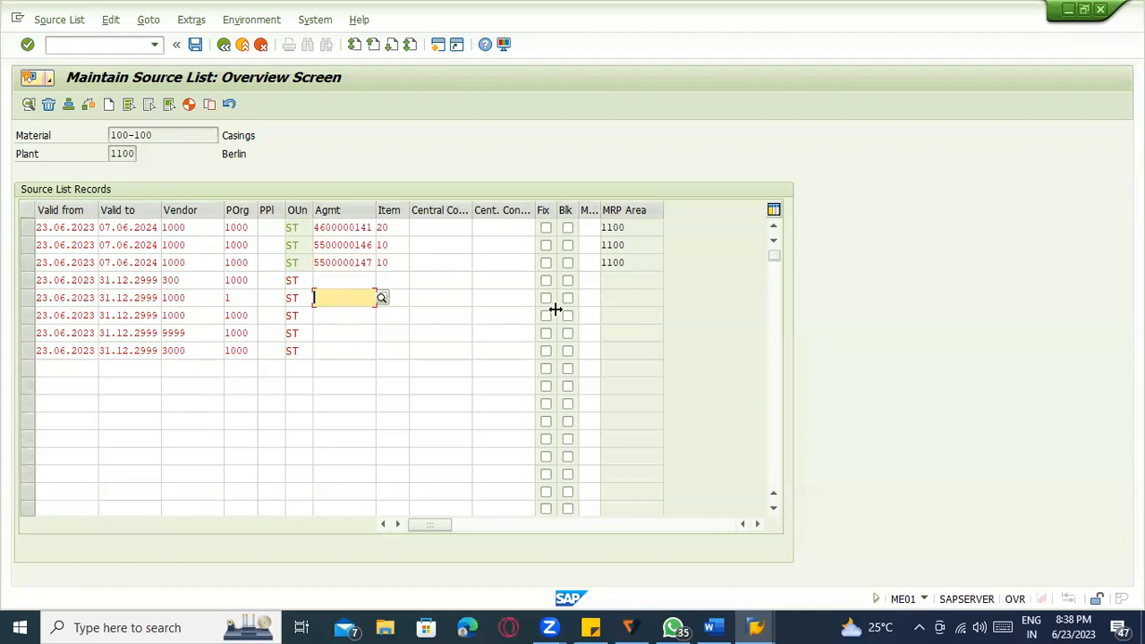
{"action": "left_click", "coordinate": [546, 316]}
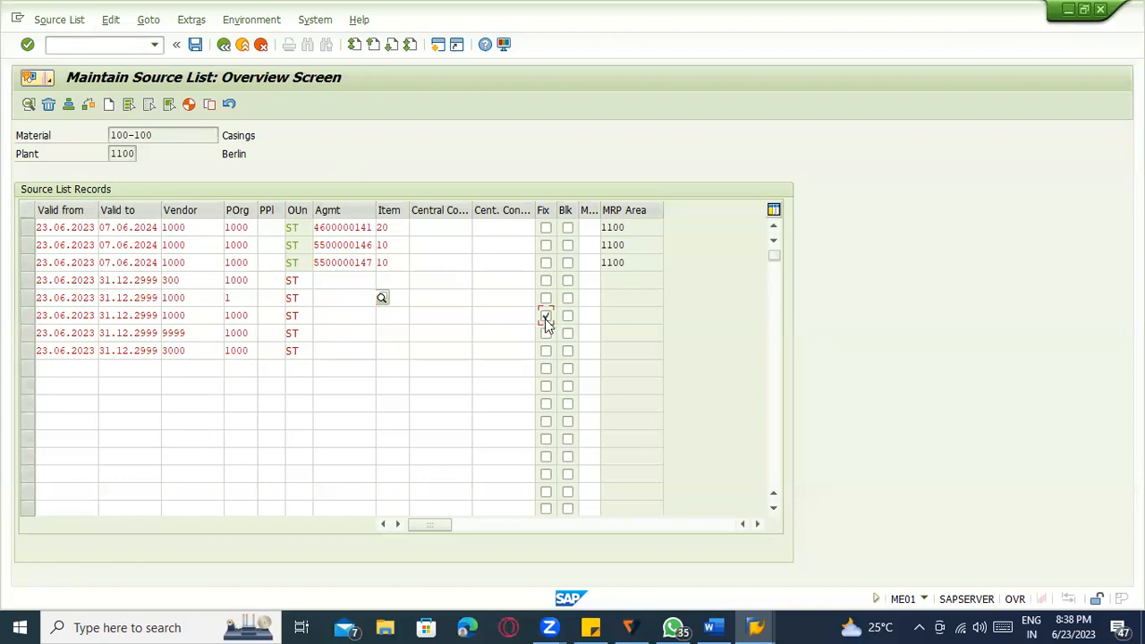
{"action": "left_click", "coordinate": [206, 315]}
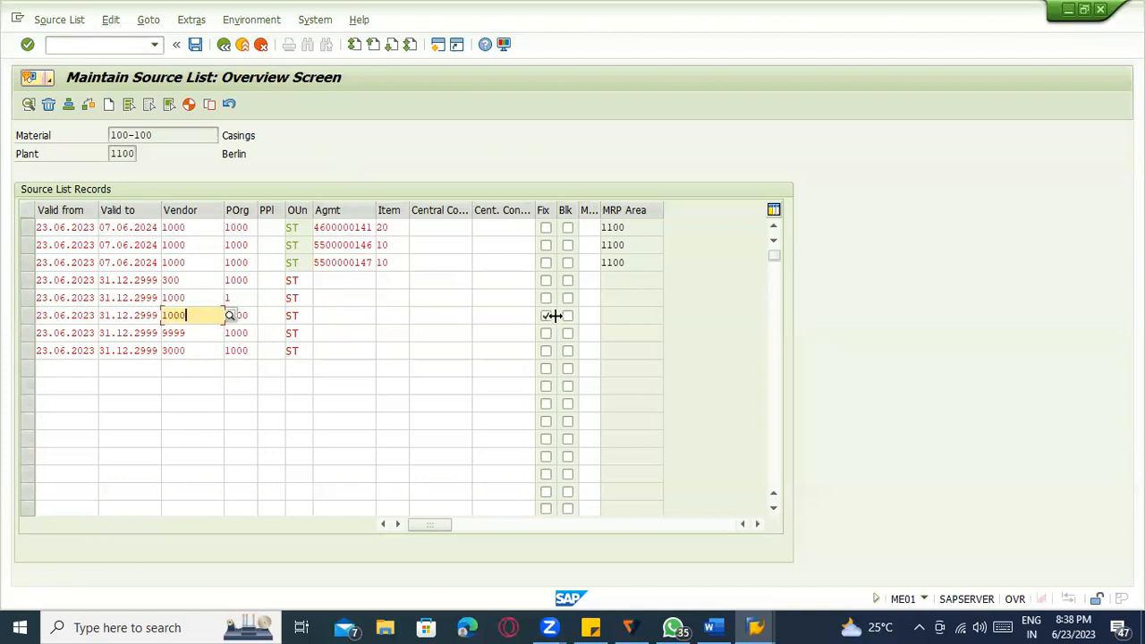
{"action": "left_click", "coordinate": [253, 318]}
{"action": "left_click", "coordinate": [337, 315]}
{"action": "key", "text": "ctrl+s"}
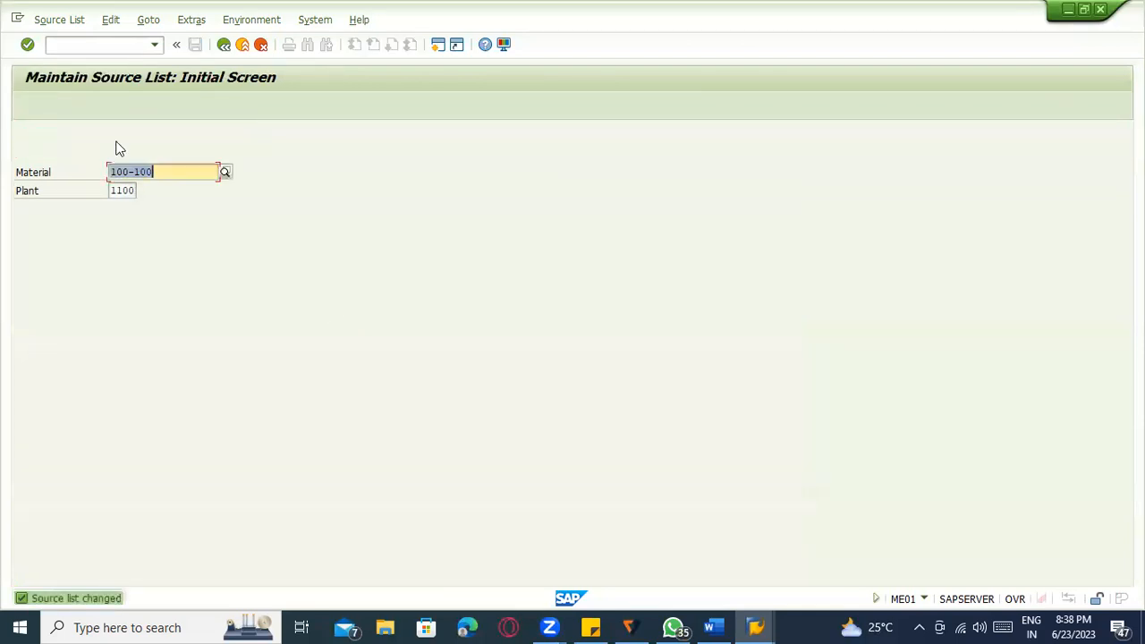
Start a new purchase requisition with ME51N and enter material 100-100 on item 10.
{"action": "left_click", "coordinate": [99, 46]}
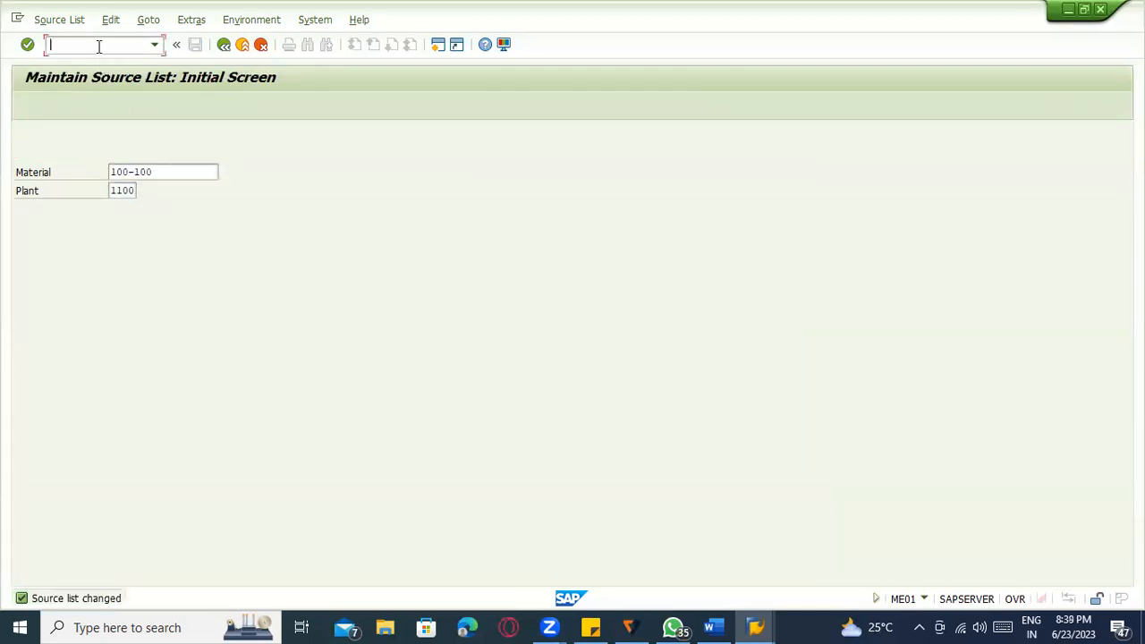
{"action": "type", "text": "/nme51n"}
{"action": "key", "text": "Return"}
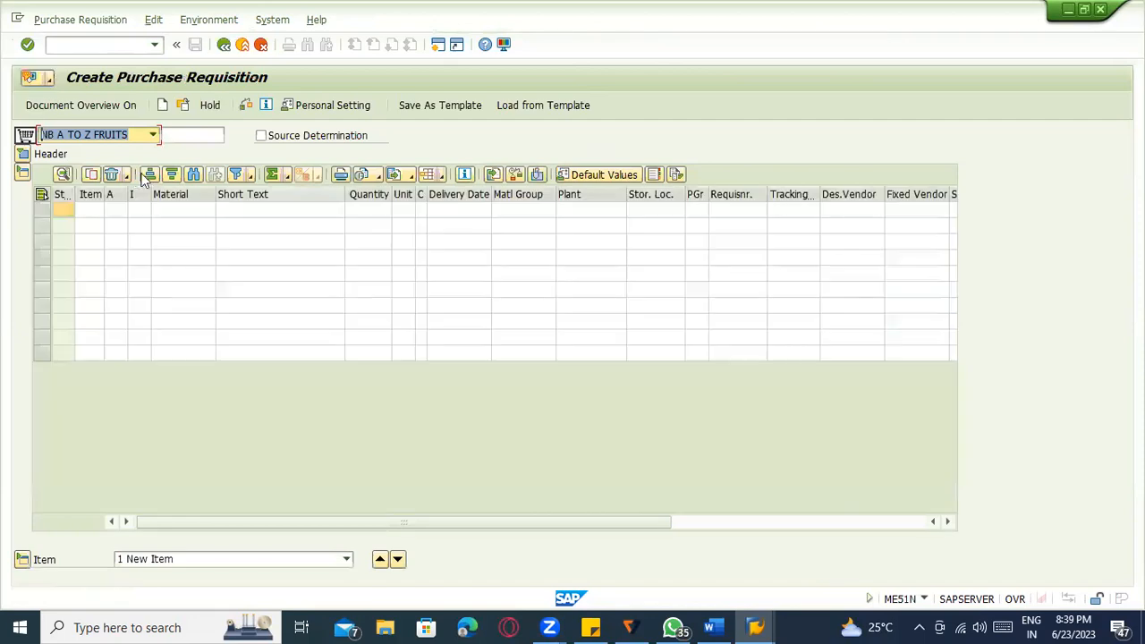
{"action": "left_click", "coordinate": [158, 211]}
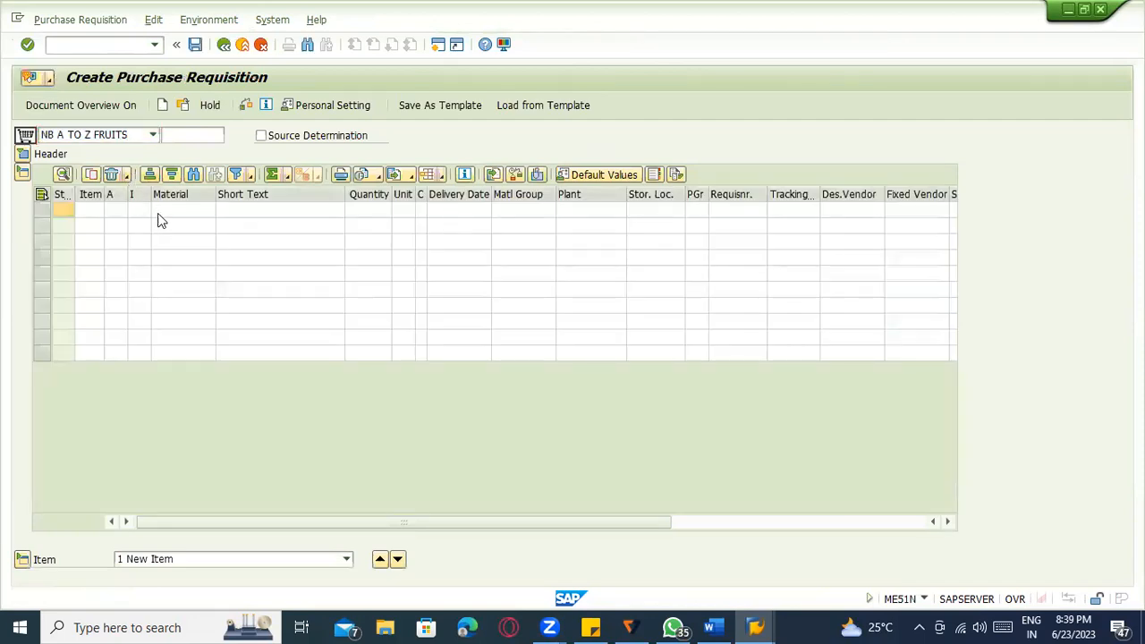
{"action": "type", "text": "100-100"}
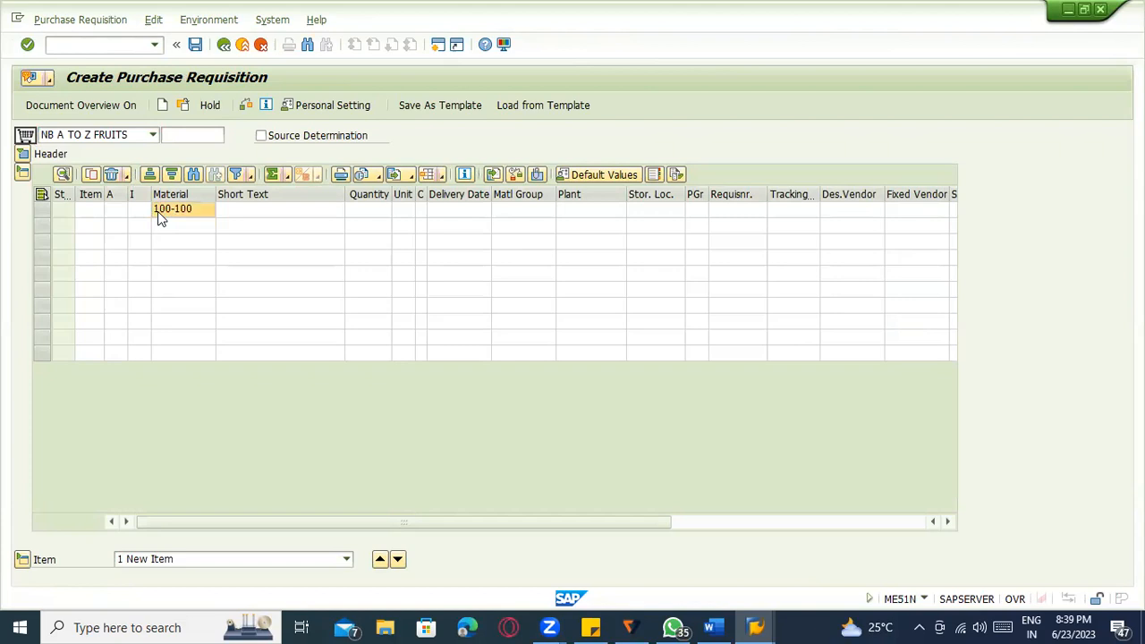
{"action": "key", "text": "Return"}
Give the item plant 1100, quantity 100 and storage location 0001.
{"action": "type", "text": "1100"}
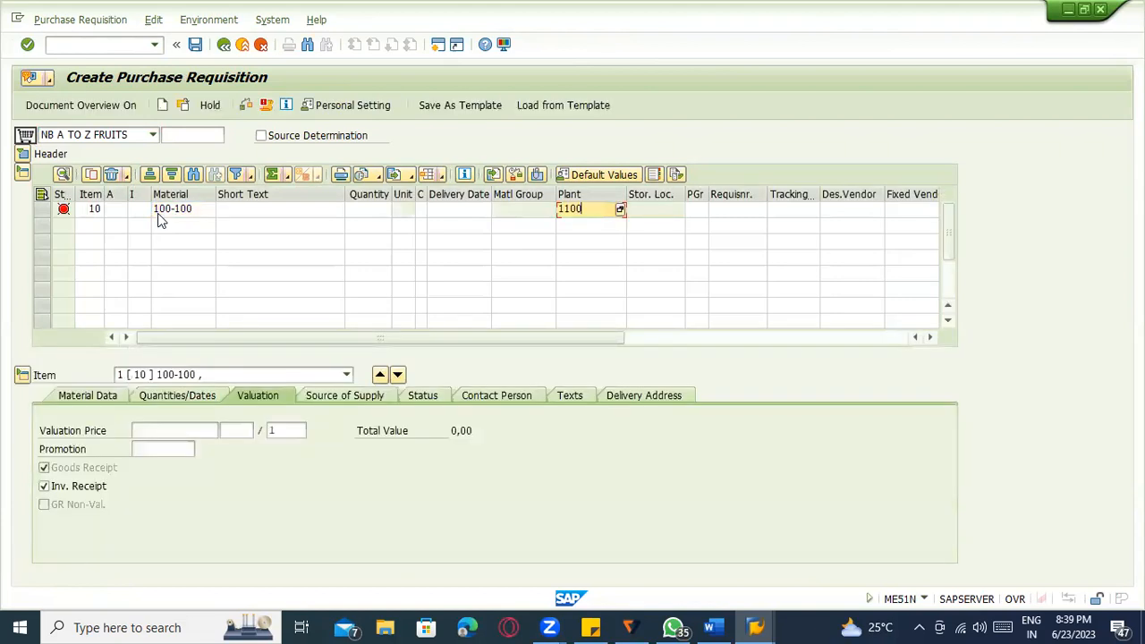
{"action": "key", "text": "Return"}
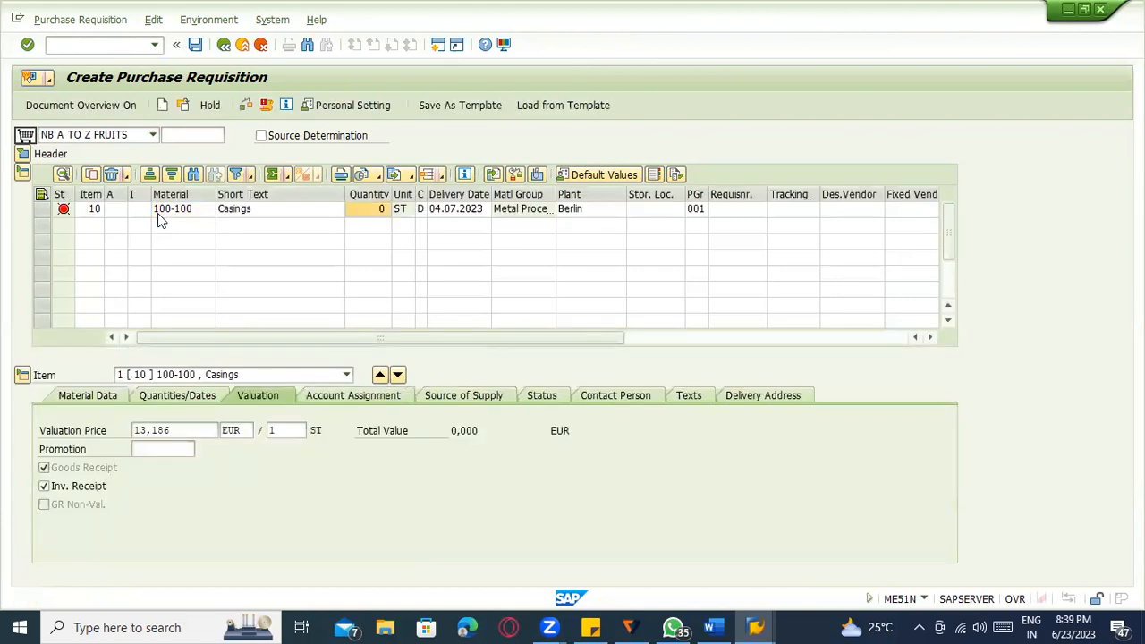
{"action": "type", "text": "100"}
{"action": "key", "text": "Return"}
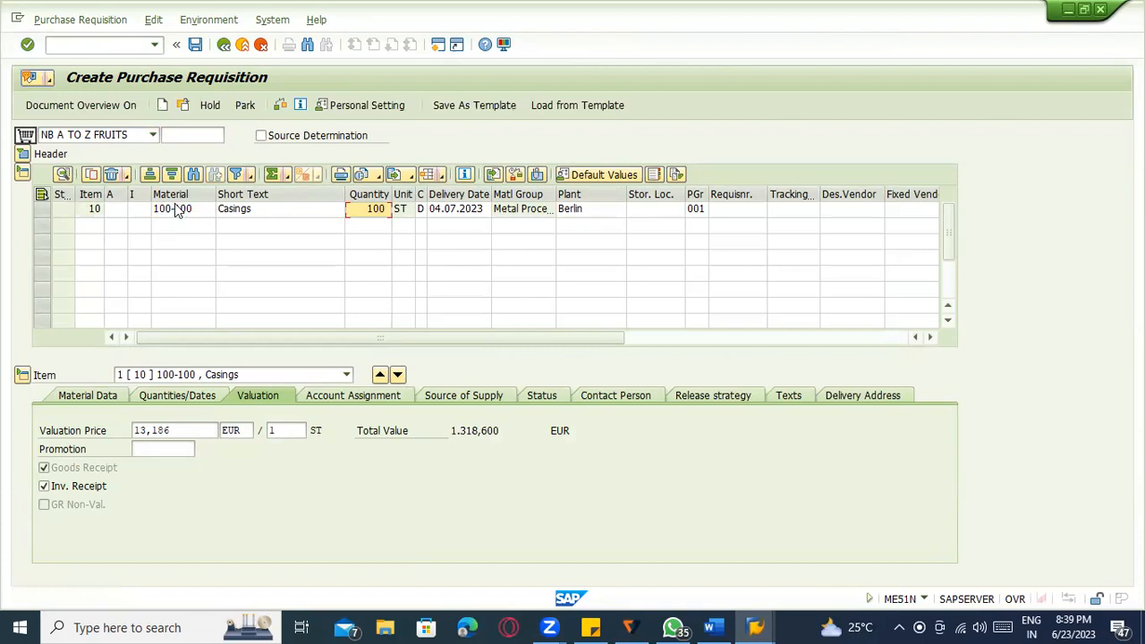
{"action": "left_click", "coordinate": [644, 209]}
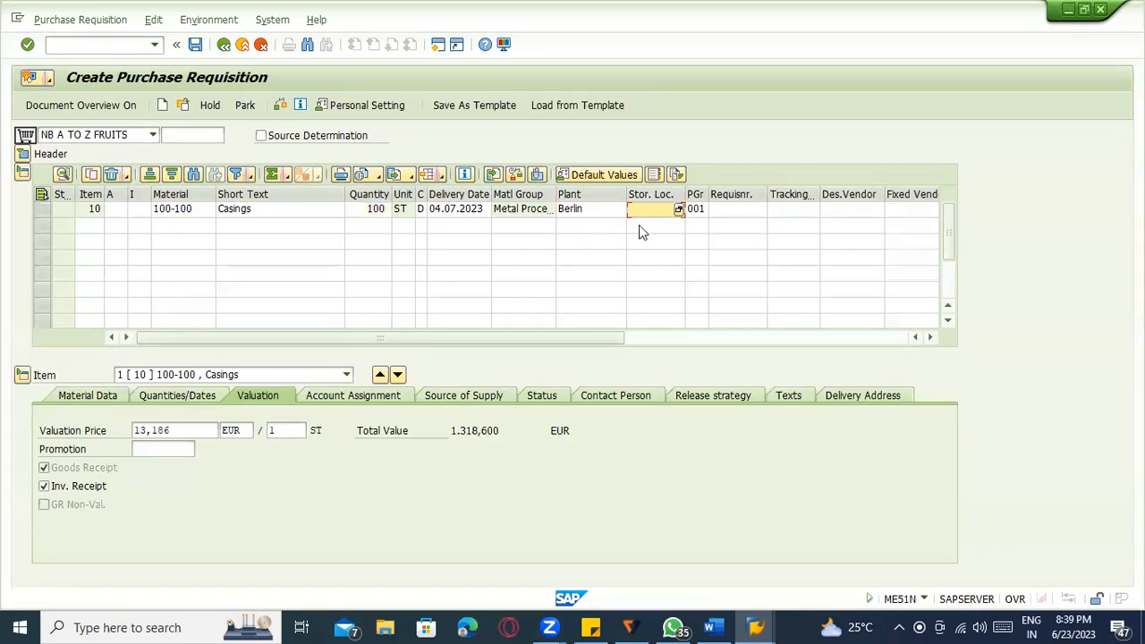
{"action": "type", "text": "0001"}
{"action": "key", "text": "Return"}
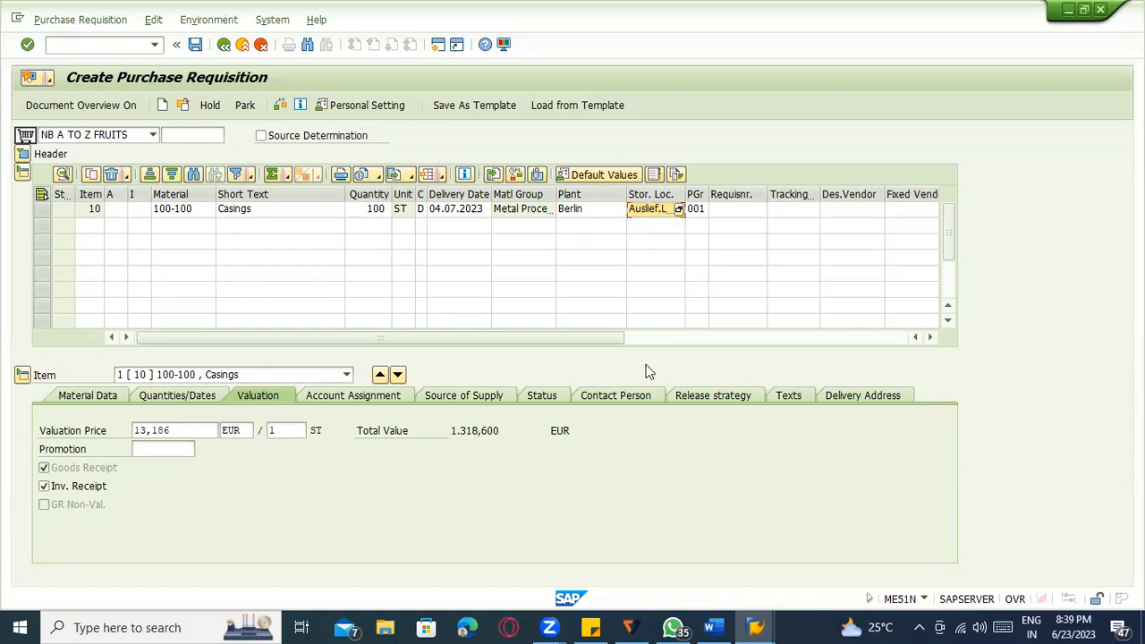
Highlight the Automatic PO, info record and source list Case 2 bullets yellow in Word, then return to SAP.
{"action": "left_click", "coordinate": [712, 627]}
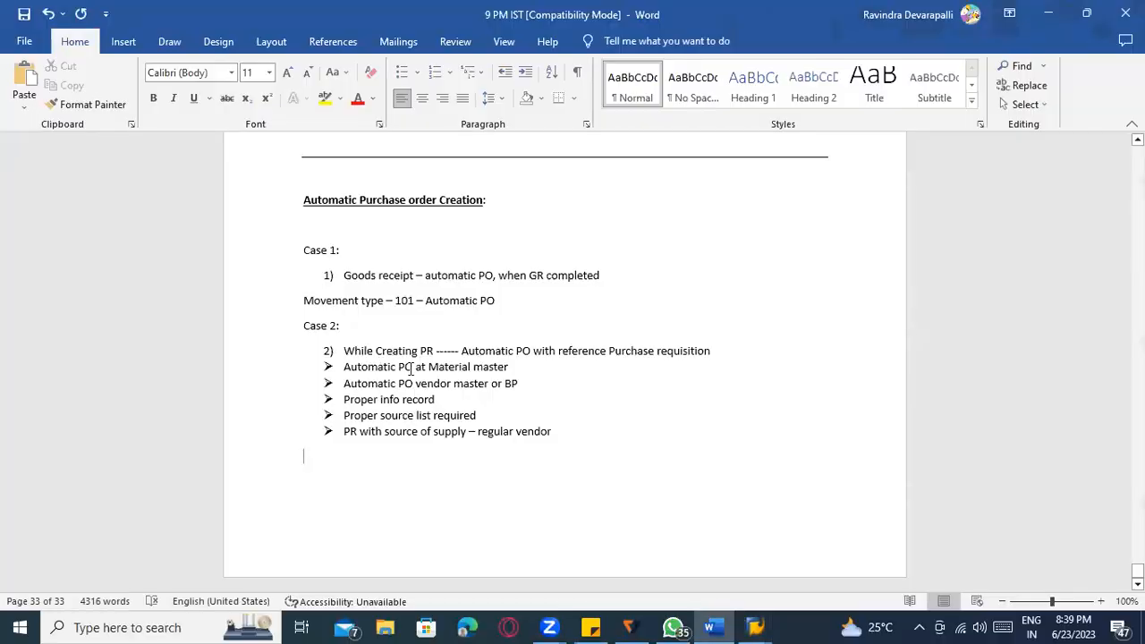
{"action": "left_click_drag", "start_coordinate": [505, 367], "coordinate": [508, 367]}
{"action": "left_click", "coordinate": [324, 99]}
{"action": "left_click_drag", "start_coordinate": [342, 385], "coordinate": [526, 385]}
{"action": "left_click", "coordinate": [325, 99]}
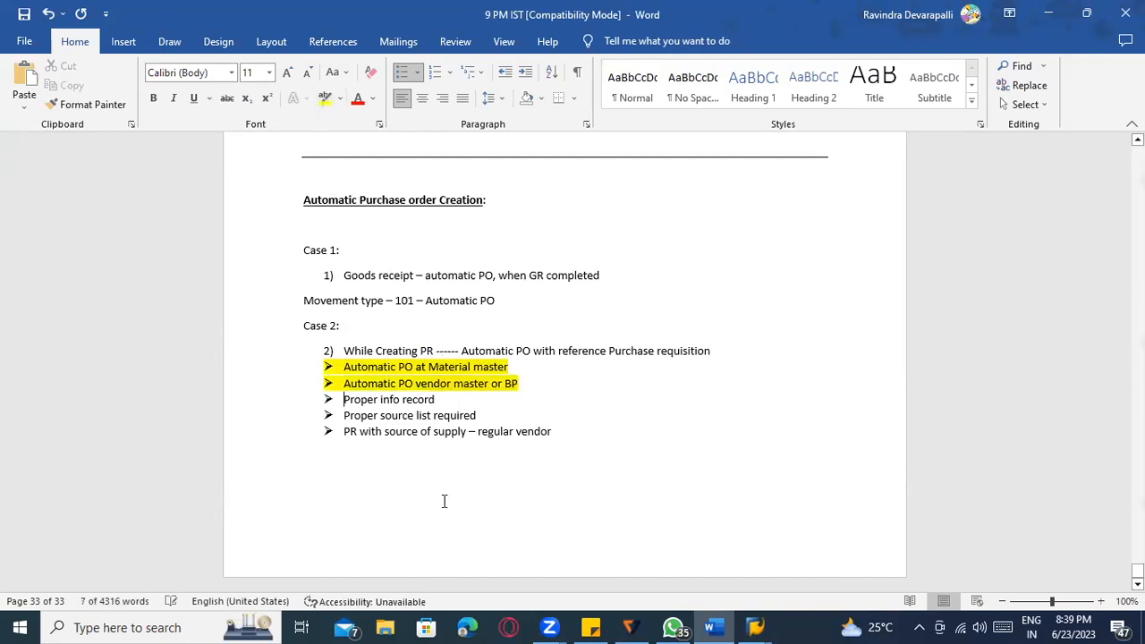
{"action": "key", "text": "Right"}
{"action": "left_click", "coordinate": [479, 418], "text": "shift"}
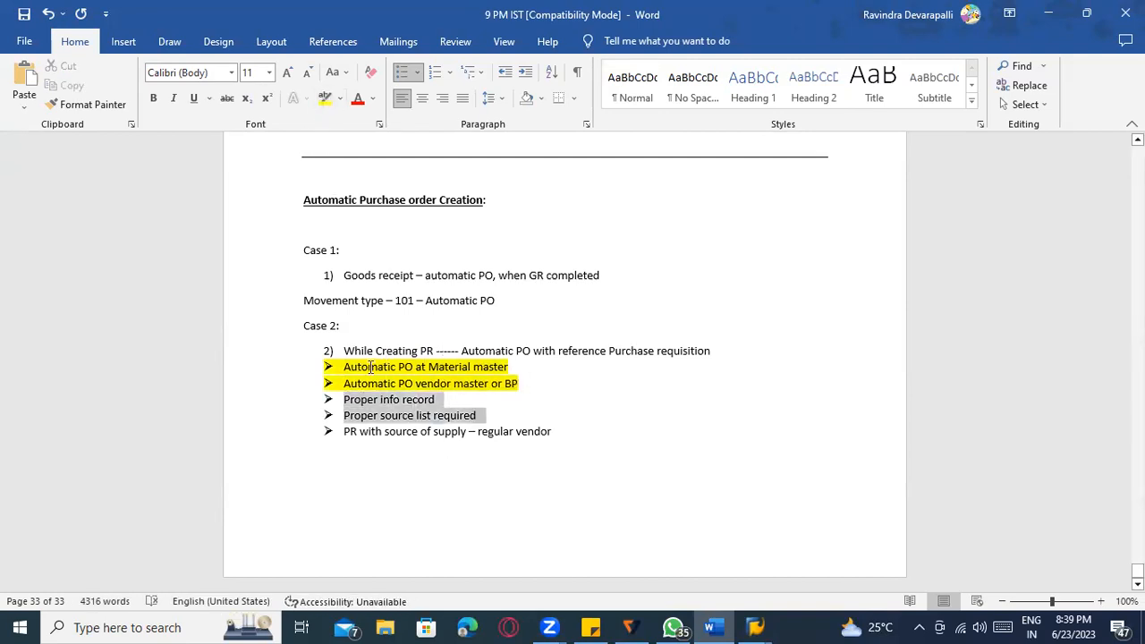
{"action": "left_click", "coordinate": [324, 98]}
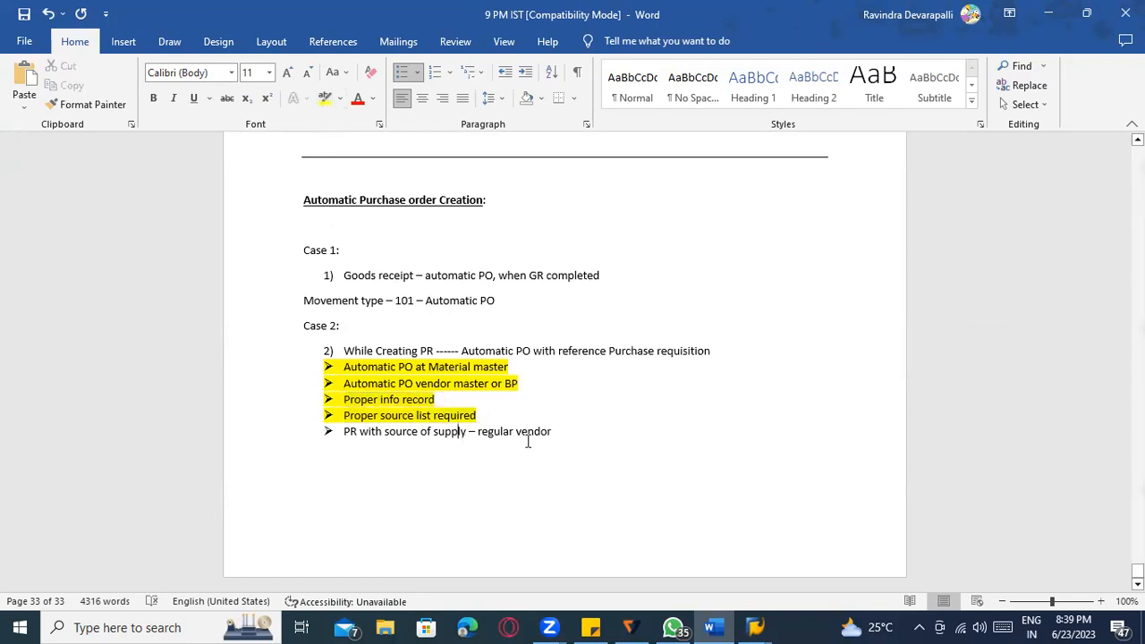
{"action": "left_click_drag", "start_coordinate": [554, 433], "coordinate": [353, 443]}
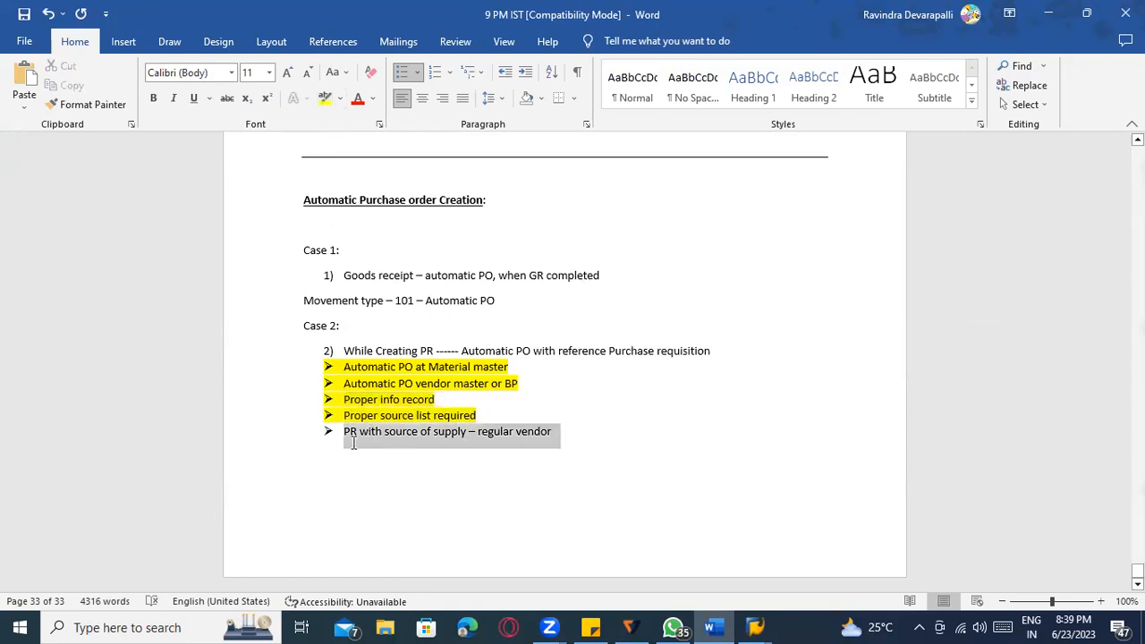
{"action": "left_click", "coordinate": [470, 444]}
{"action": "key", "text": "alt+Tab"}
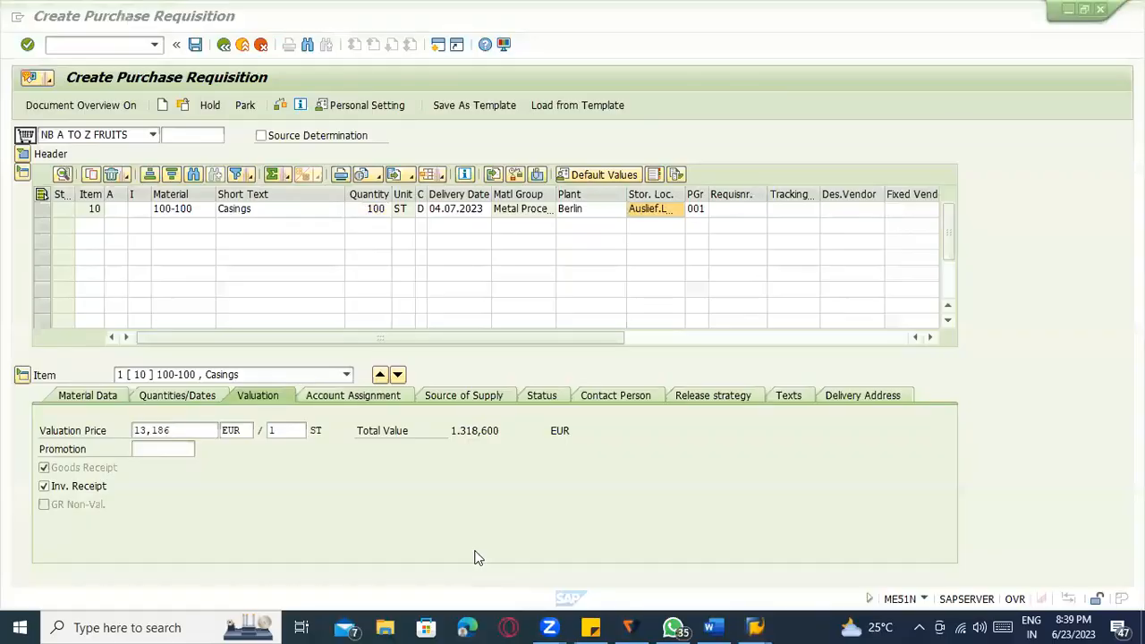
Assign fixed vendor 1000 (C.E.B. BERLIN) with its info record to the item and save the requisition.
{"action": "left_click", "coordinate": [478, 395]}
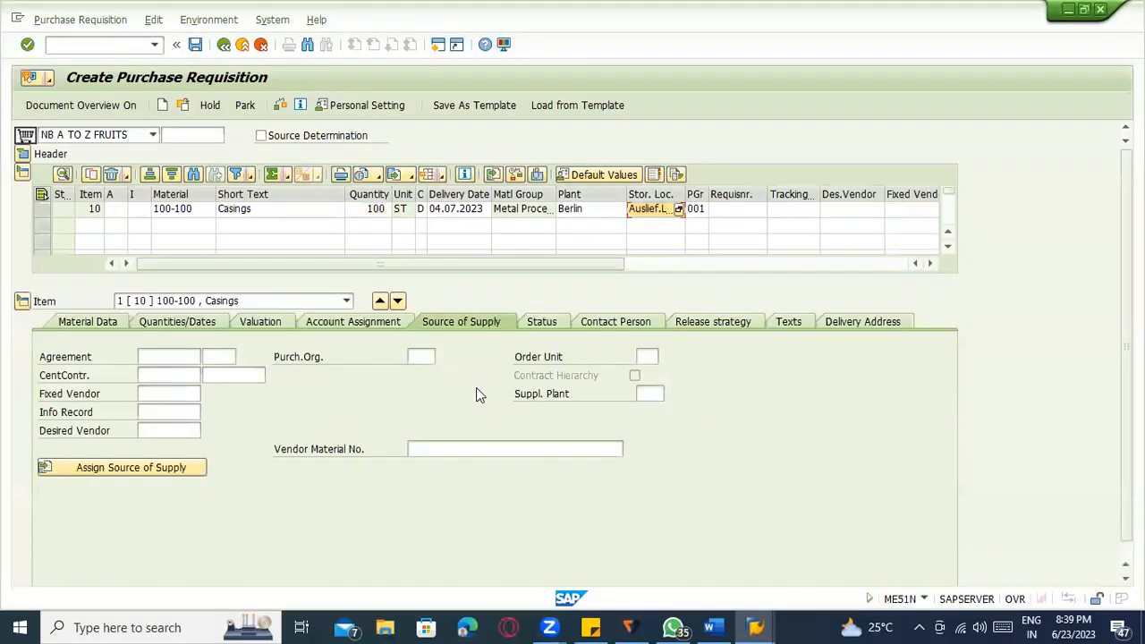
{"action": "left_click", "coordinate": [129, 468]}
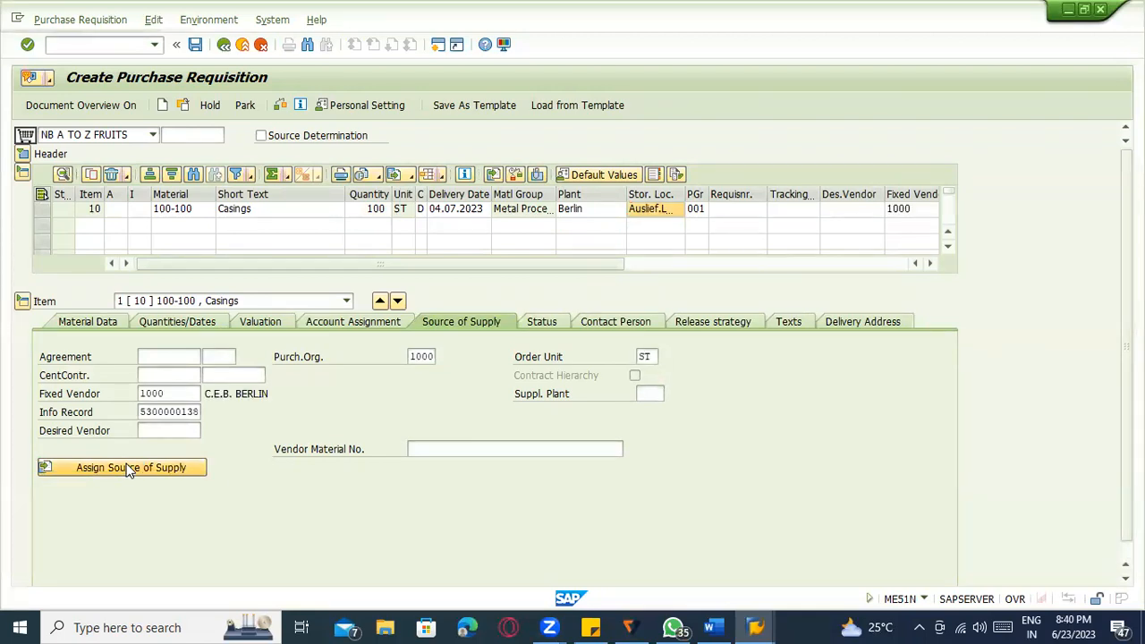
{"action": "left_click", "coordinate": [166, 395]}
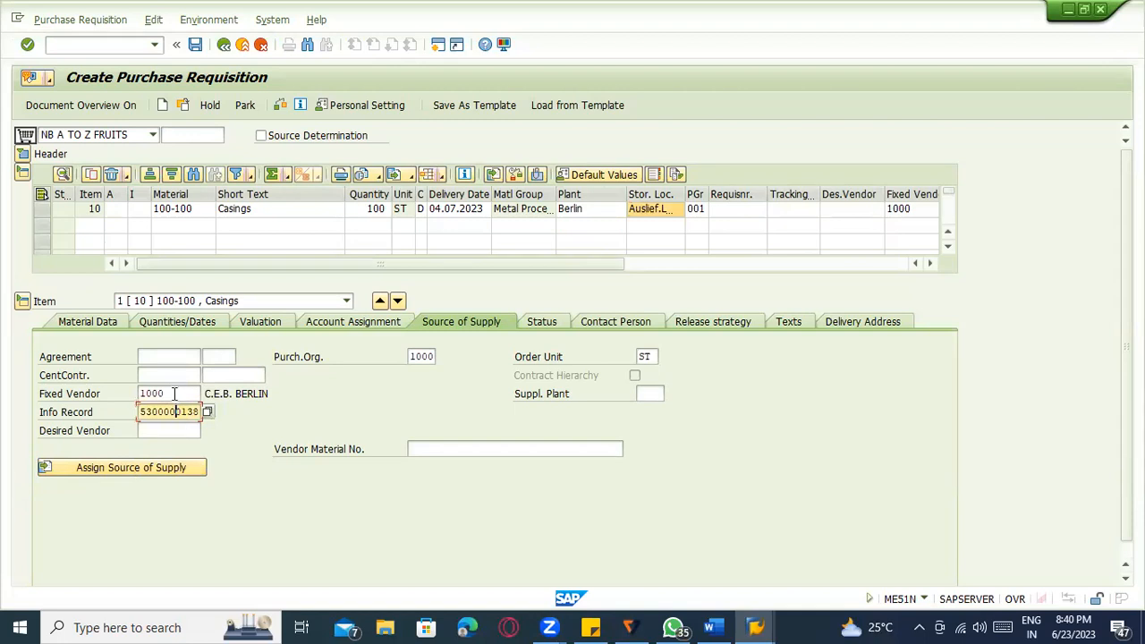
{"action": "left_click", "coordinate": [175, 410]}
{"action": "left_click", "coordinate": [173, 395]}
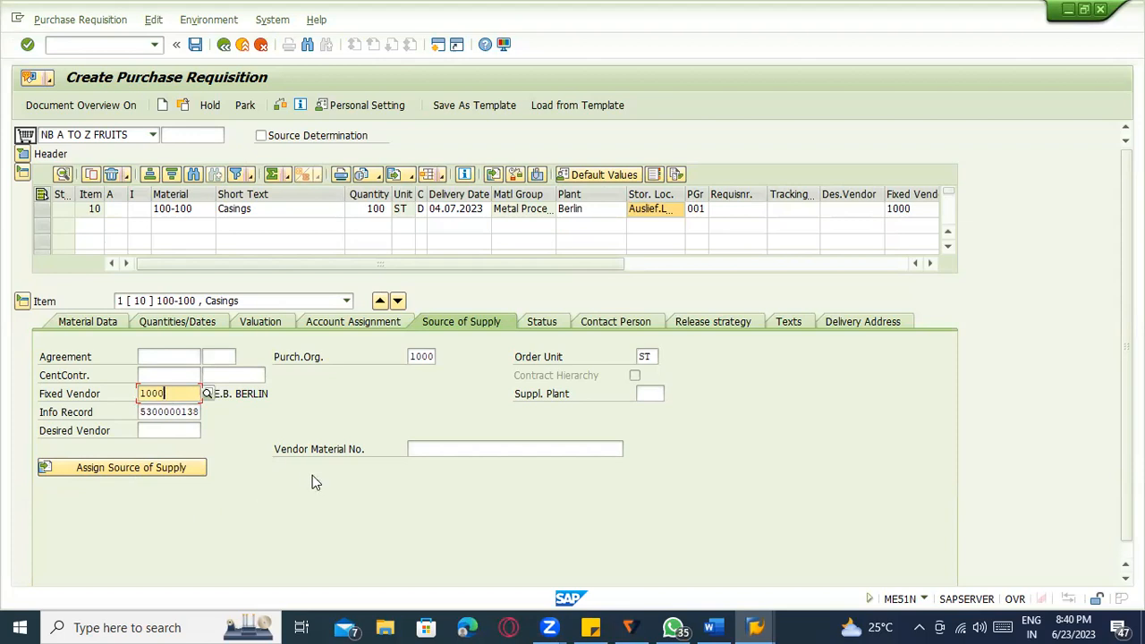
{"action": "left_click", "coordinate": [163, 463]}
{"action": "left_click", "coordinate": [196, 46]}
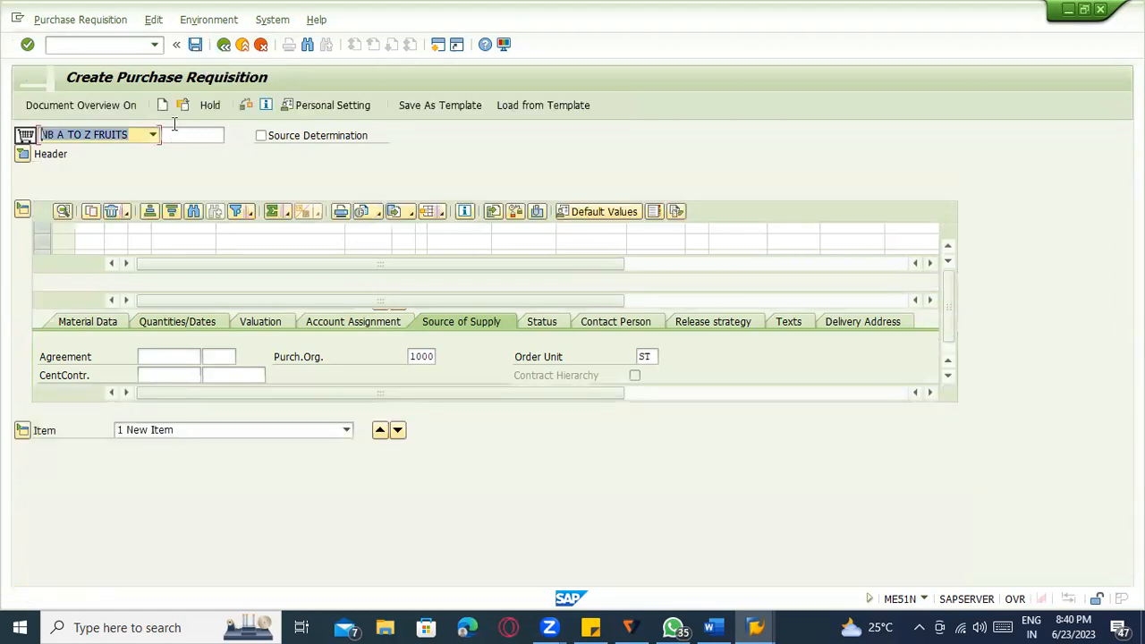
Display saved purchase requisition 10048054 and begin entering the ME59N transaction code.
{"action": "left_click", "coordinate": [183, 105]}
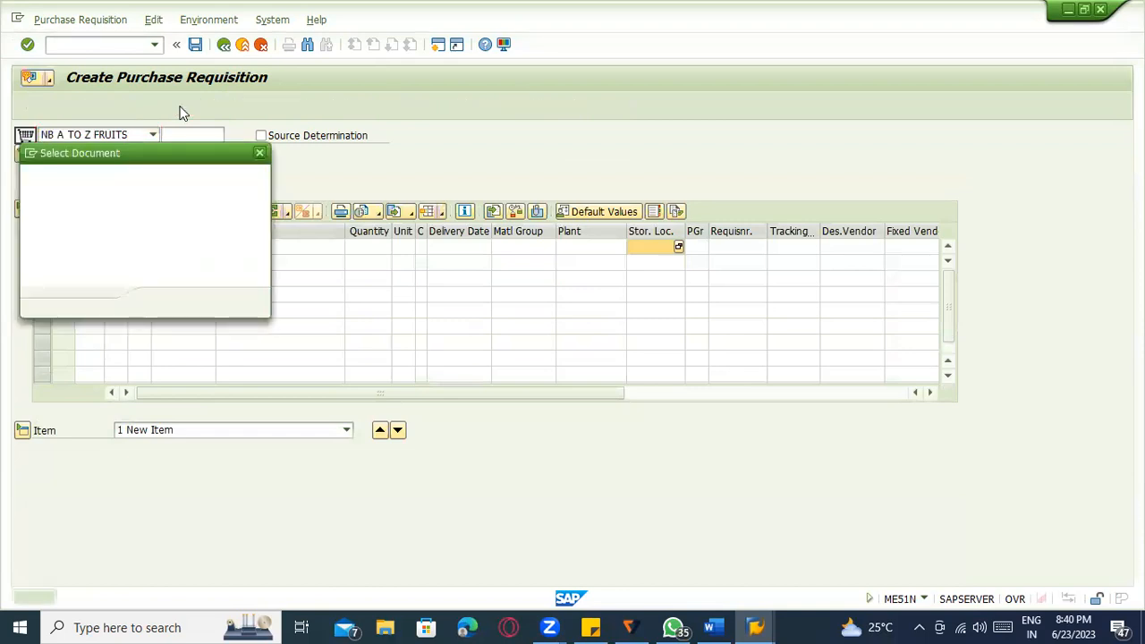
{"action": "key", "text": "Return"}
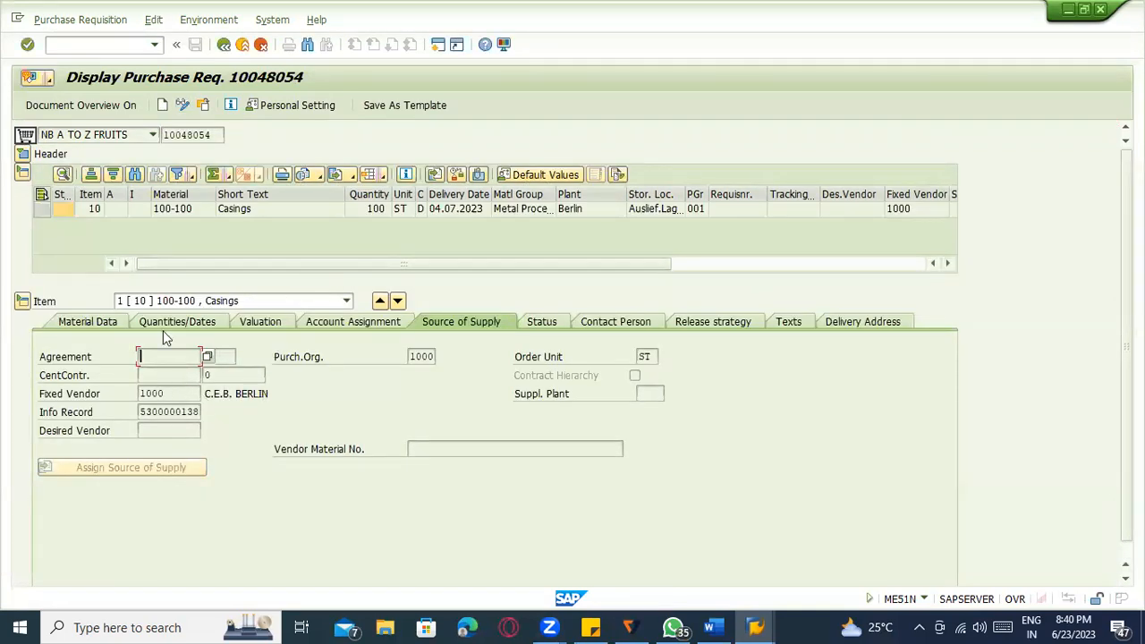
{"action": "left_click", "coordinate": [139, 49]}
{"action": "type", "text": "/ome8"}
{"action": "key", "text": "BackSpace"}
Open ME59N and confirm the purch. org 1000, fixed vendor 1000 and plant 1100 criteria.
{"action": "type", "text": "59n"}
{"action": "key", "text": "Return"}
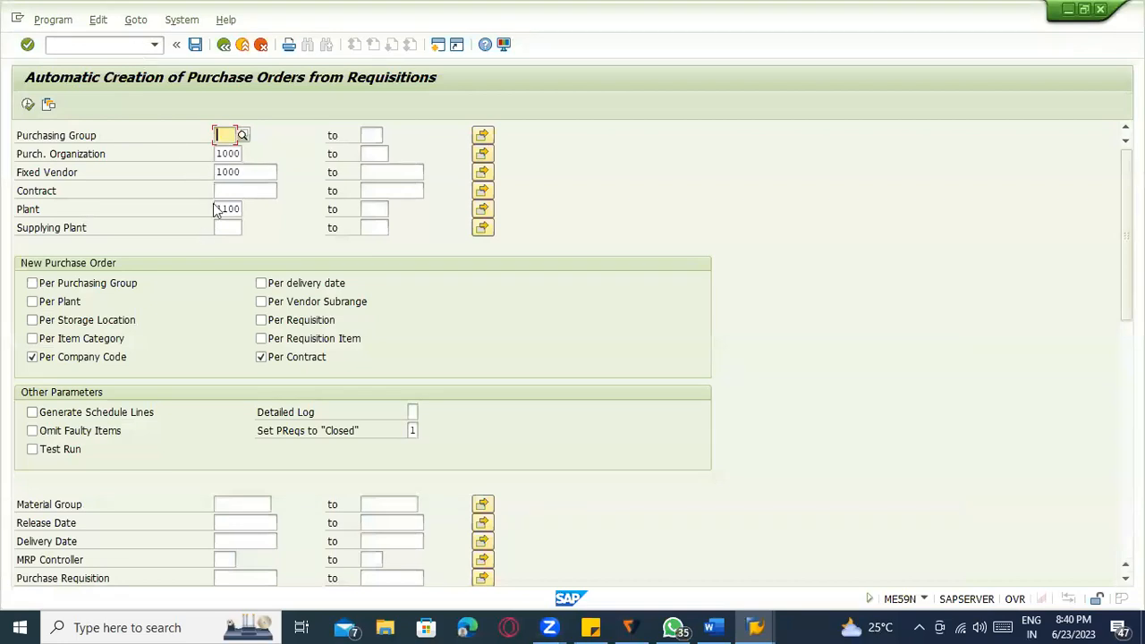
{"action": "left_click", "coordinate": [234, 154]}
{"action": "left_click", "coordinate": [233, 173]}
{"action": "left_click", "coordinate": [235, 208]}
Uncheck the Per Company Code, Per Purchasing Group and Per Contract split options.
{"action": "left_click", "coordinate": [221, 133]}
{"action": "left_click", "coordinate": [80, 358]}
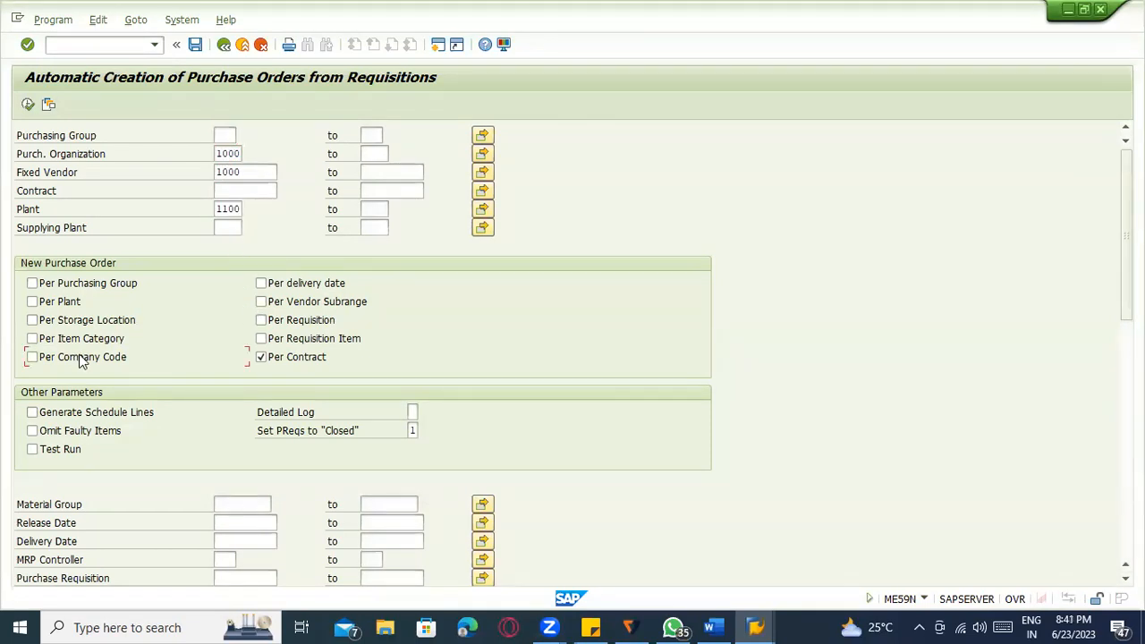
{"action": "left_click", "coordinate": [55, 285]}
{"action": "left_click", "coordinate": [277, 362]}
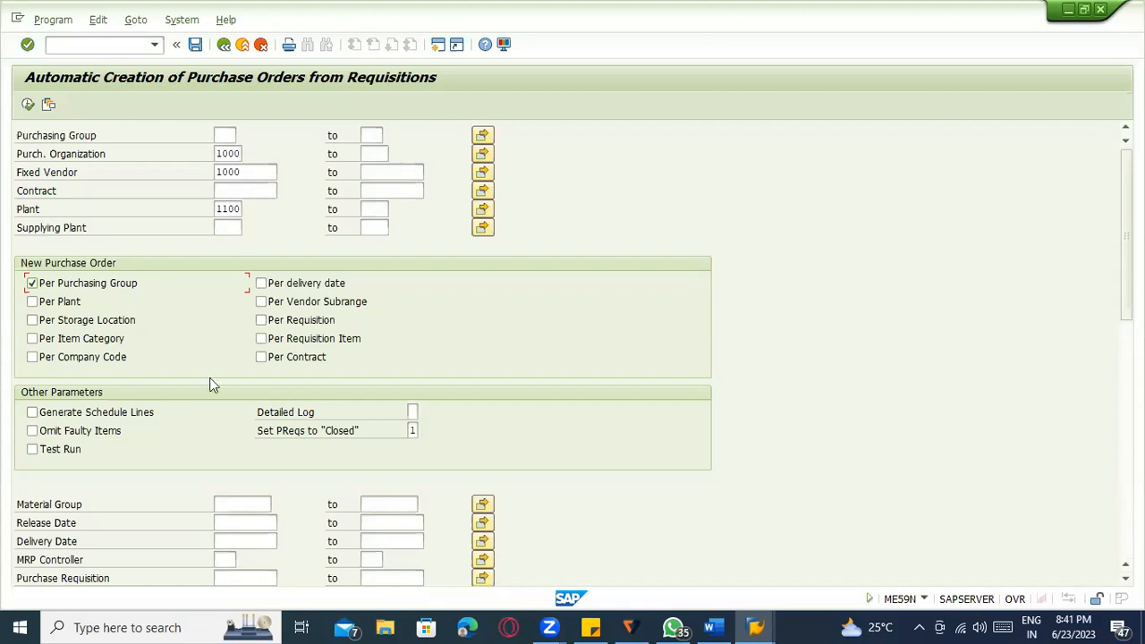
In the Word notes, type '10 PR's' and '5 PR's with 100 Purchasing group with vendor 1000'.
{"action": "left_click", "coordinate": [712, 626]}
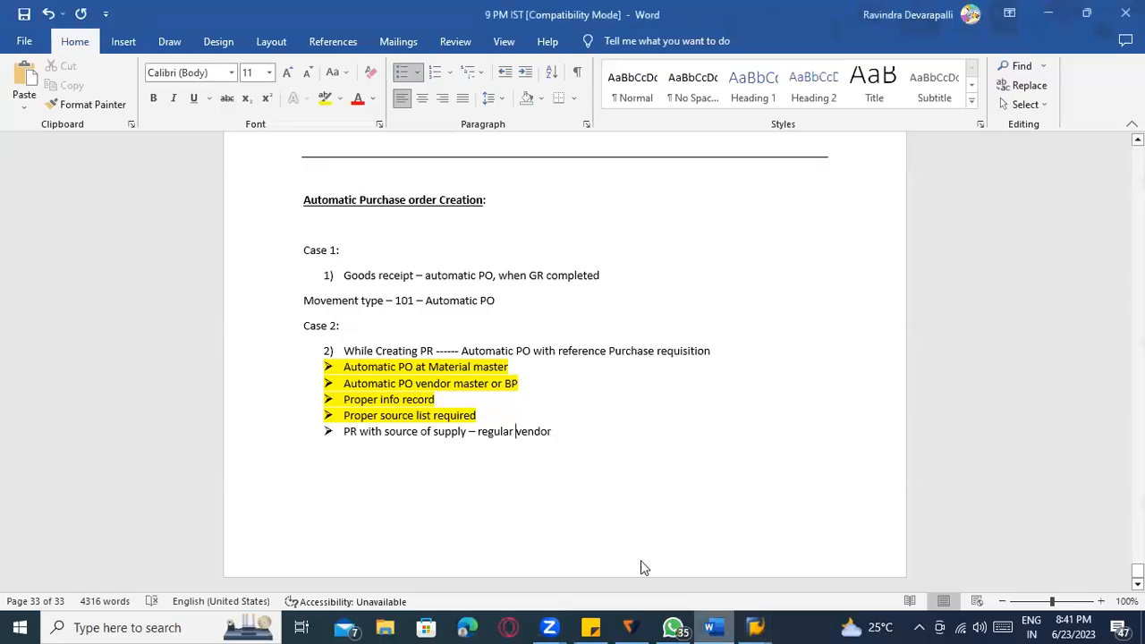
{"action": "type", "text": "1"}
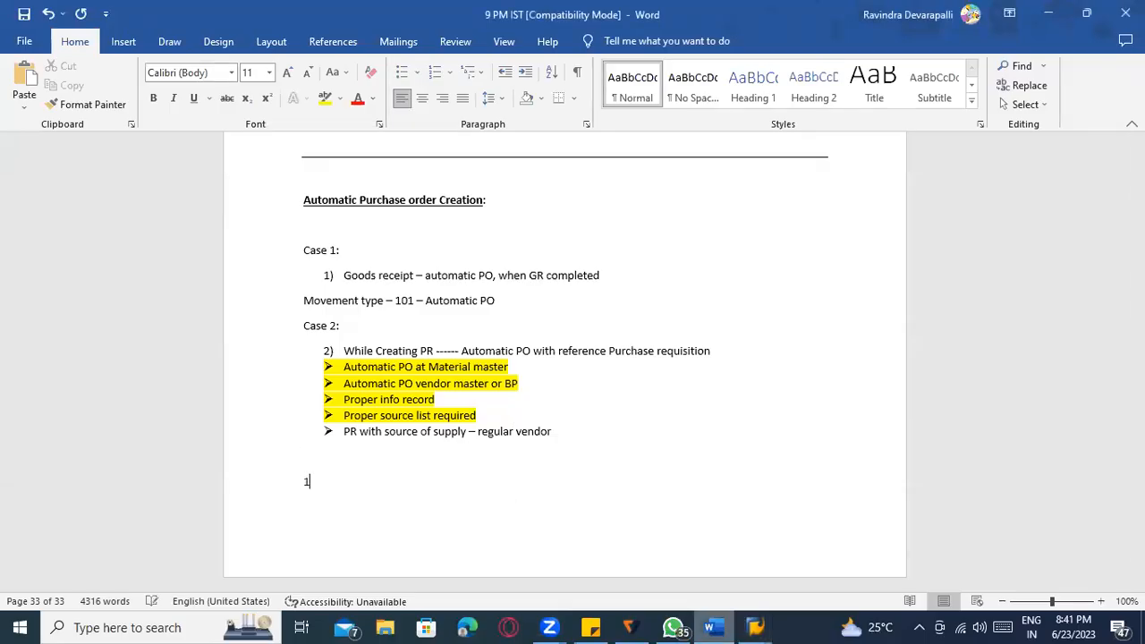
{"action": "type", "text": "0 PR's"}
{"action": "key", "text": "Return"}
{"action": "type", "text": "5 PR with"}
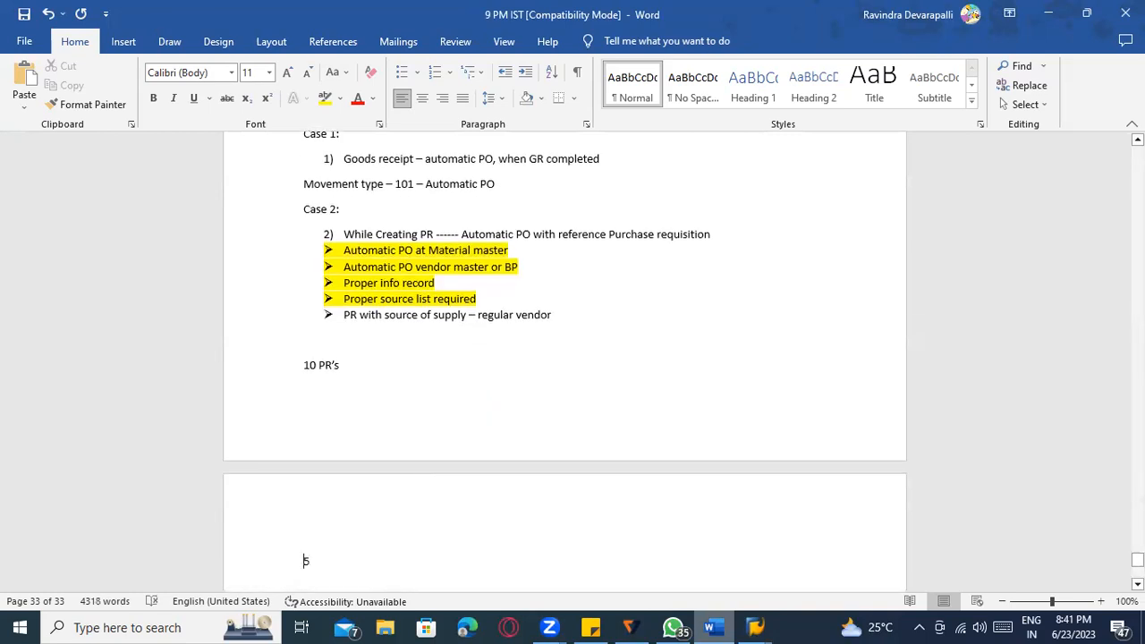
{"action": "key", "text": "BackSpace"}
{"action": "key", "text": "BackSpace"}
{"action": "key", "text": "BackSpace"}
{"action": "key", "text": "BackSpace"}
{"action": "key", "text": "BackSpace"}
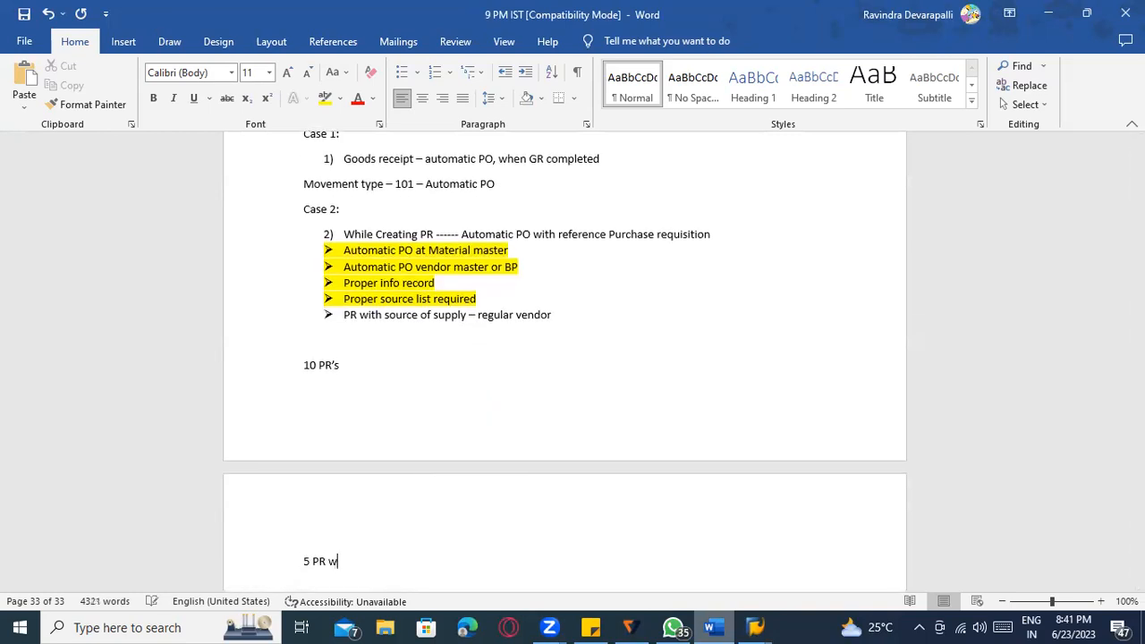
{"action": "type", "text": "'s with 100 Purchaisn"}
{"action": "type", "text": "g n"}
{"action": "key", "text": "BackSpace"}
{"action": "key", "text": "BackSpace"}
{"action": "key", "text": "BackSpace"}
{"action": "key", "text": "BackSpace"}
{"action": "key", "text": "BackSpace"}
{"action": "key", "text": "BackSpace"}
{"action": "type", "text": "sign group"}
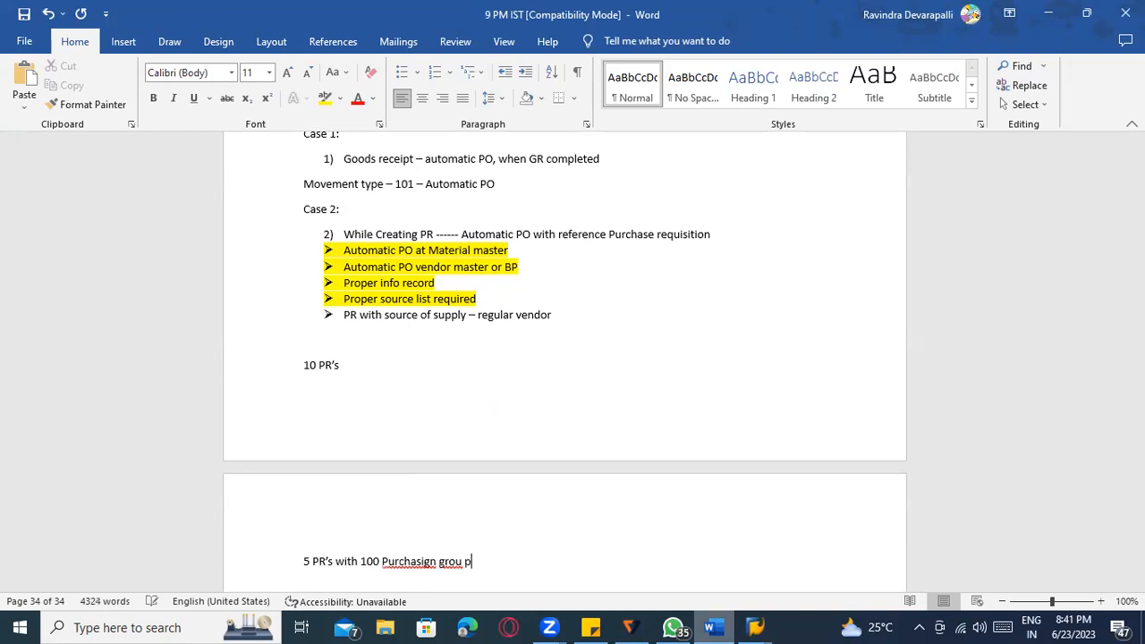
{"action": "type", "text": " with vendor 10000"}
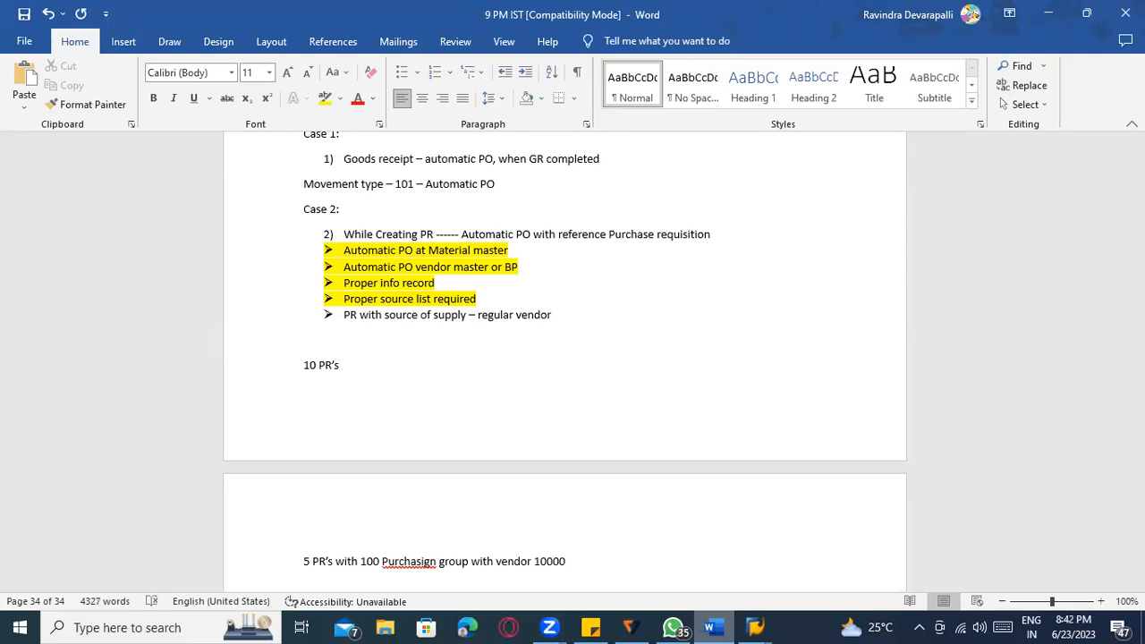
{"action": "key", "text": "Return"}
Add '5 PR's with 101 purchasing group with vendor 100' and correct 'Purchasign' to 'Purchasing'.
{"action": "type", "text": "5 PR's wit"}
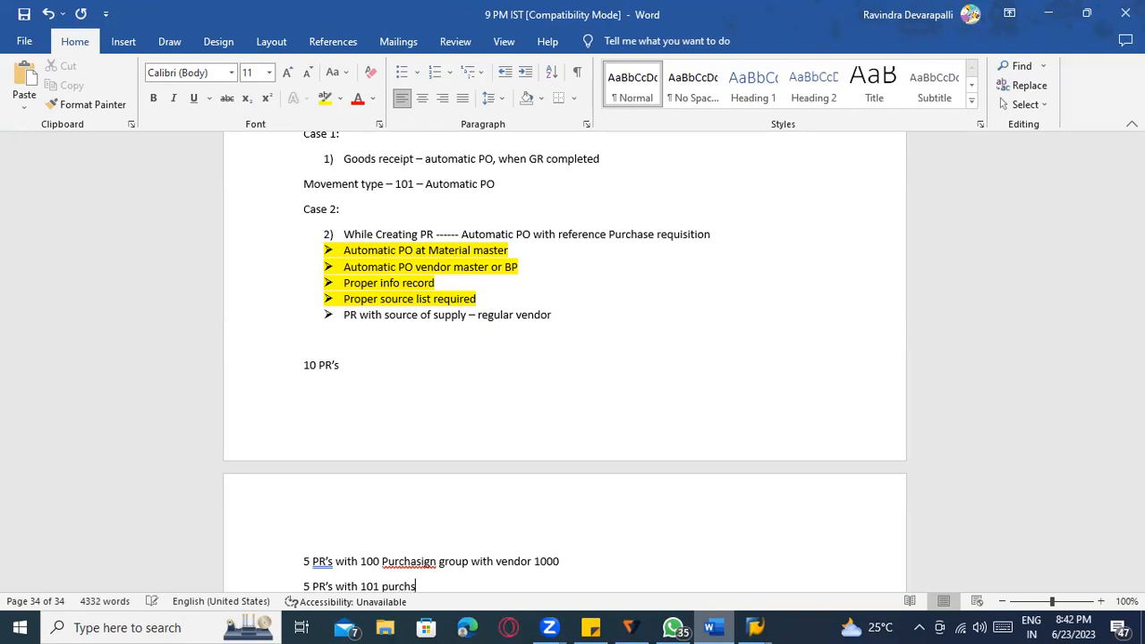
{"action": "type", "text": "h 101 purchasing grou"}
{"action": "scroll", "coordinate": [442, 463], "scroll_direction": "down", "scroll_amount": 3}
{"action": "type", "text": "p with vendor 1000"}
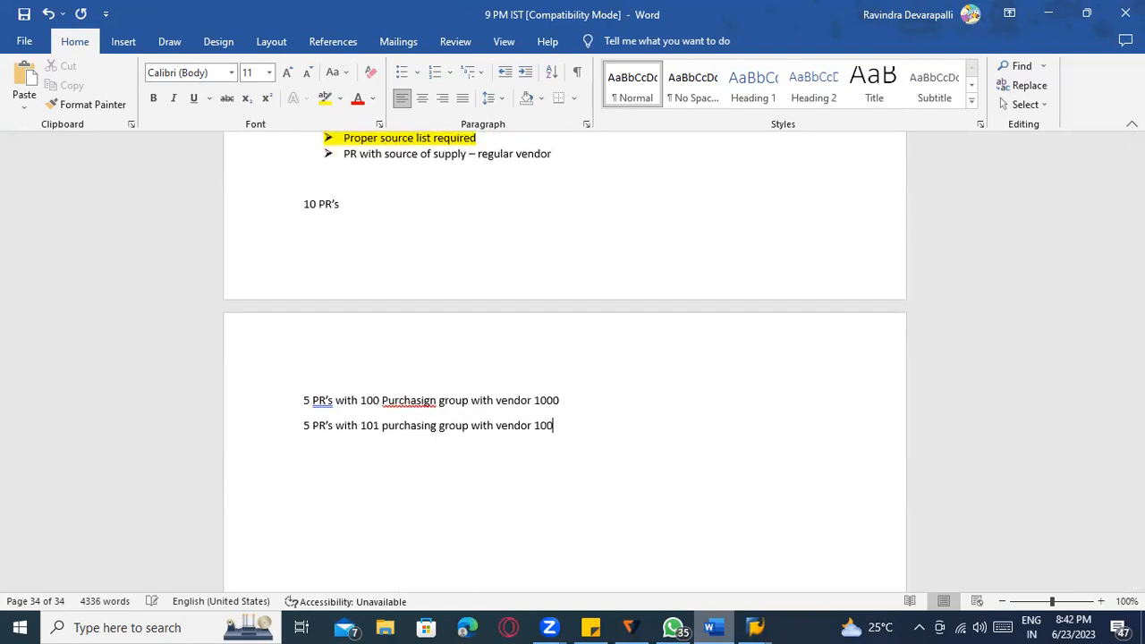
{"action": "right_click", "coordinate": [424, 401]}
{"action": "left_click", "coordinate": [372, 130]}
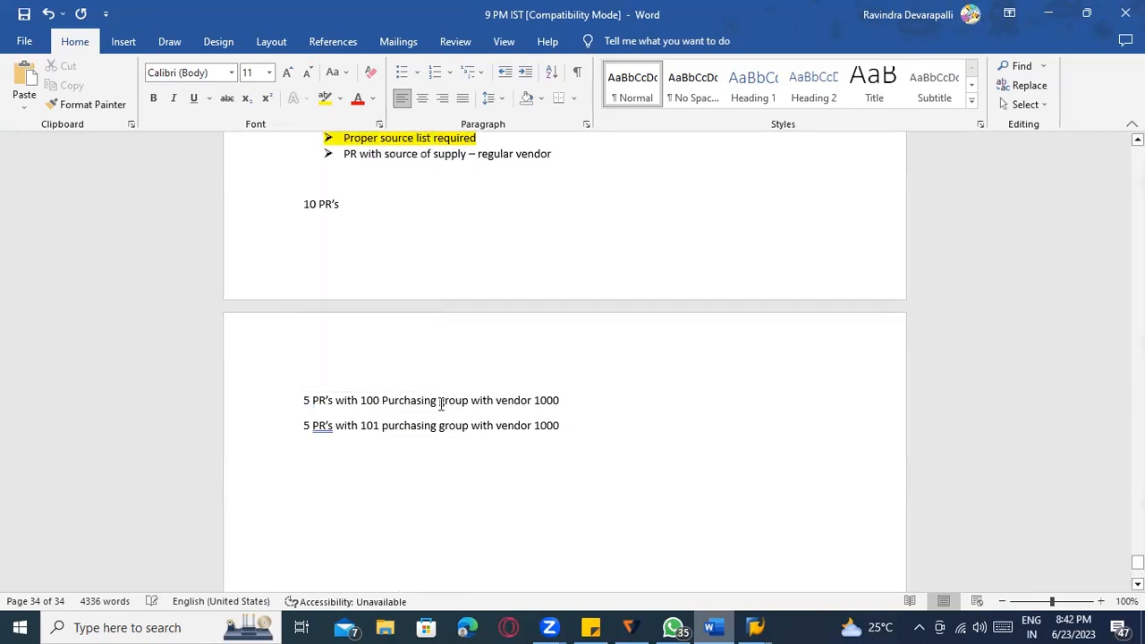
Review the Word note lines for purchasing groups 100 and 101.
{"action": "key", "text": "alt+Tab"}
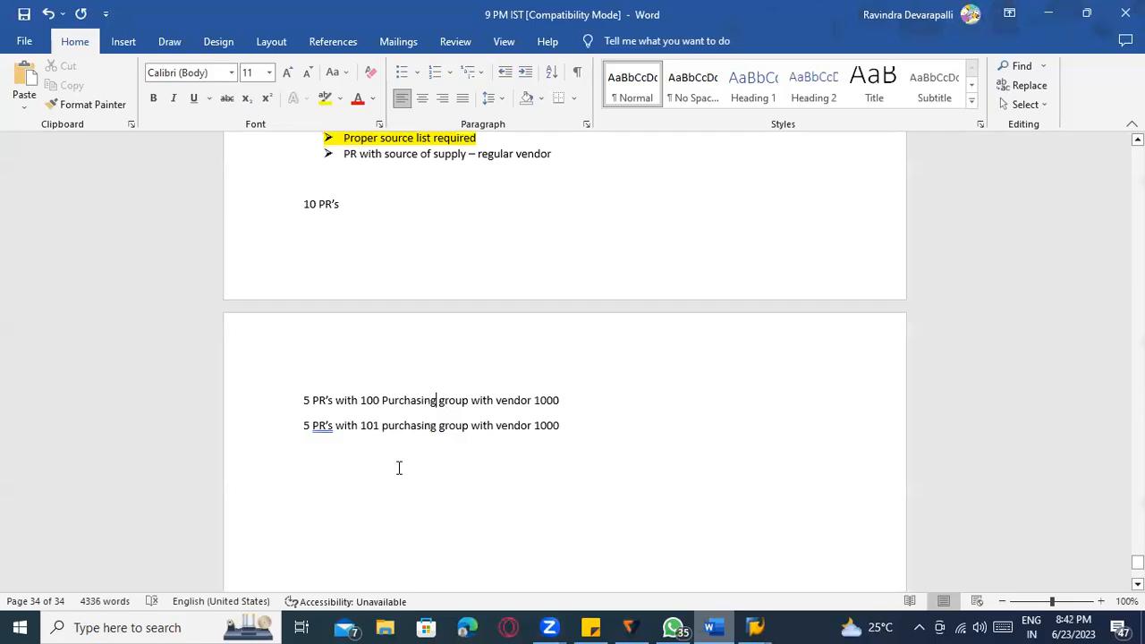
{"action": "key", "text": "alt+Tab"}
{"action": "left_click", "coordinate": [449, 400]}
{"action": "left_click", "coordinate": [374, 401]}
{"action": "left_click", "coordinate": [302, 404]}
{"action": "left_click", "coordinate": [383, 432]}
{"action": "left_click", "coordinate": [311, 432]}
Tick the Per Company Code split option on the ME59N selection screen.
{"action": "key", "text": "alt+Tab"}
{"action": "left_click", "coordinate": [83, 357]}
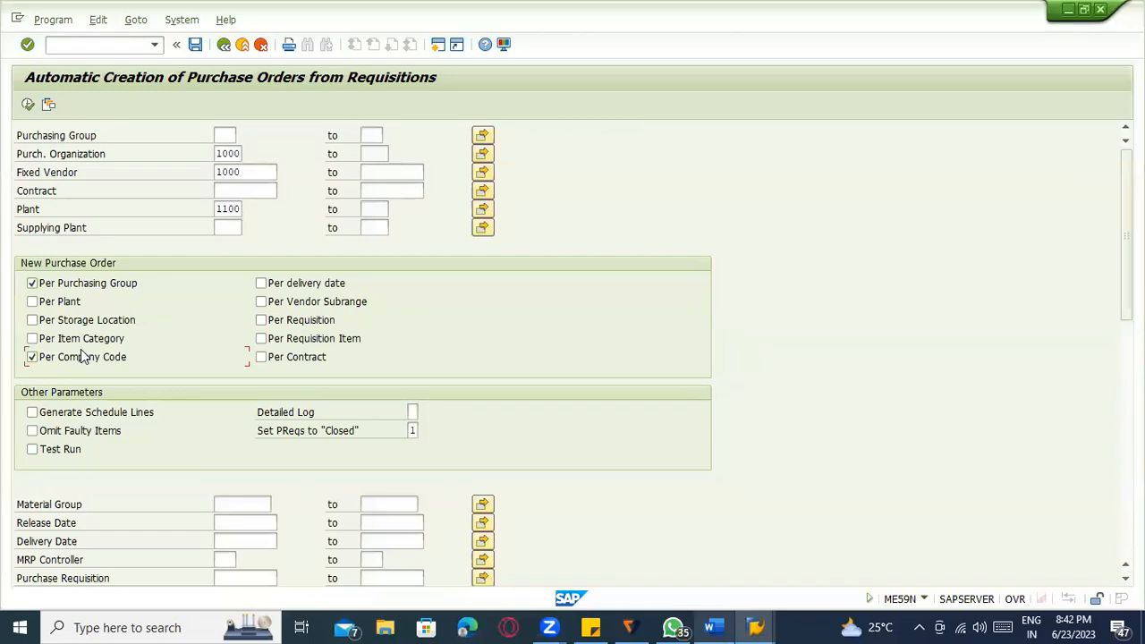
{"action": "key", "text": "alt+Tab"}
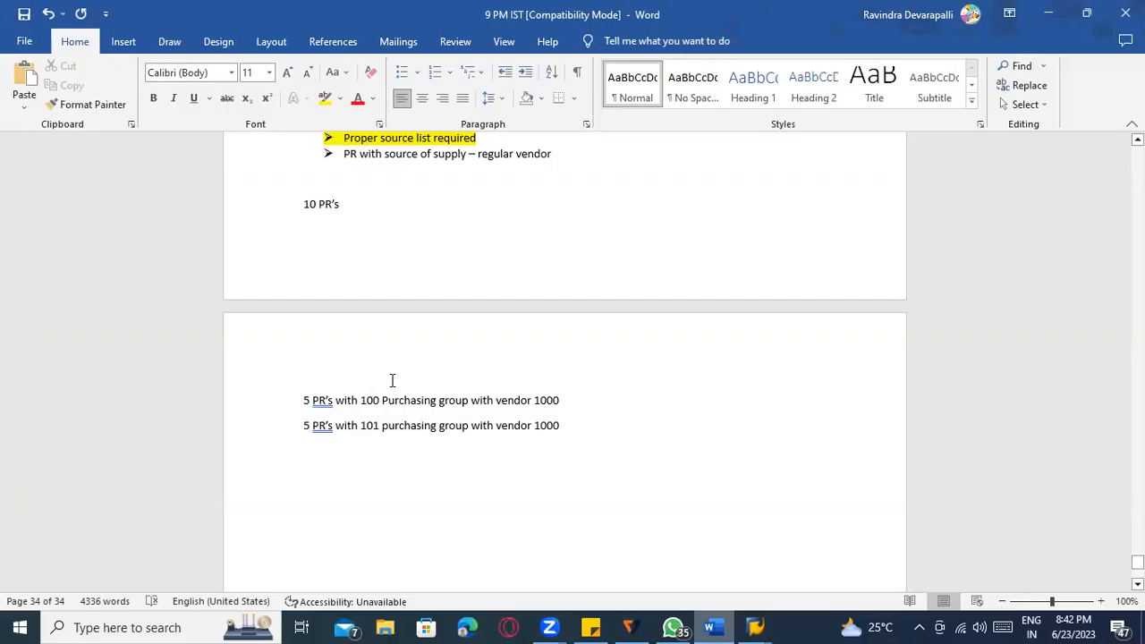
{"action": "key", "text": "alt+Tab"}
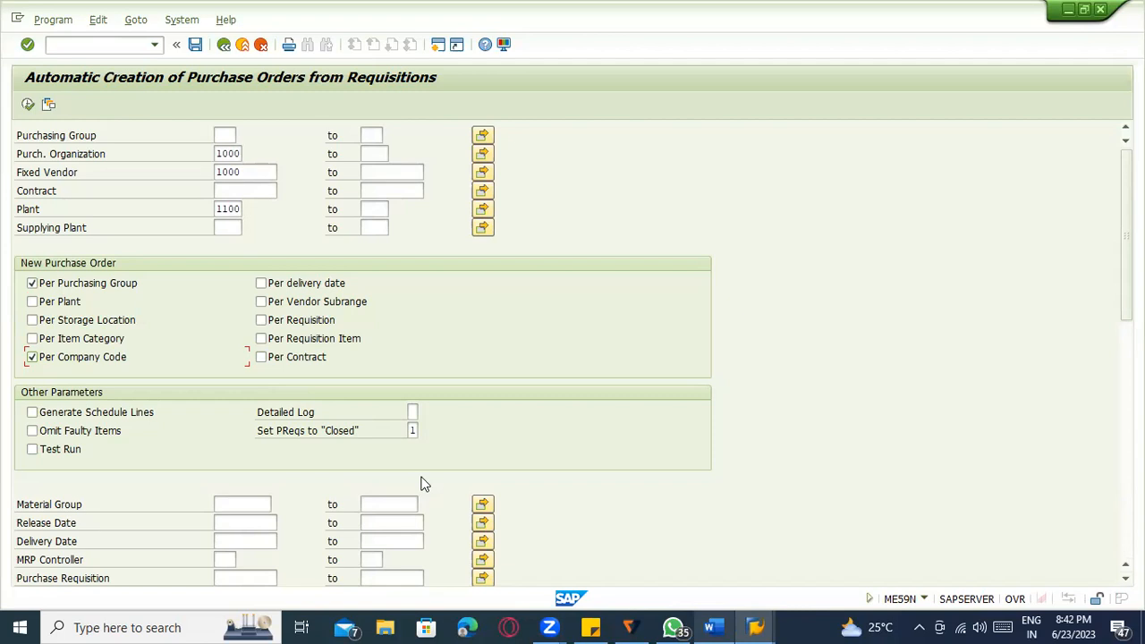
{"action": "scroll", "coordinate": [424, 483], "scroll_direction": "down", "scroll_amount": 1}
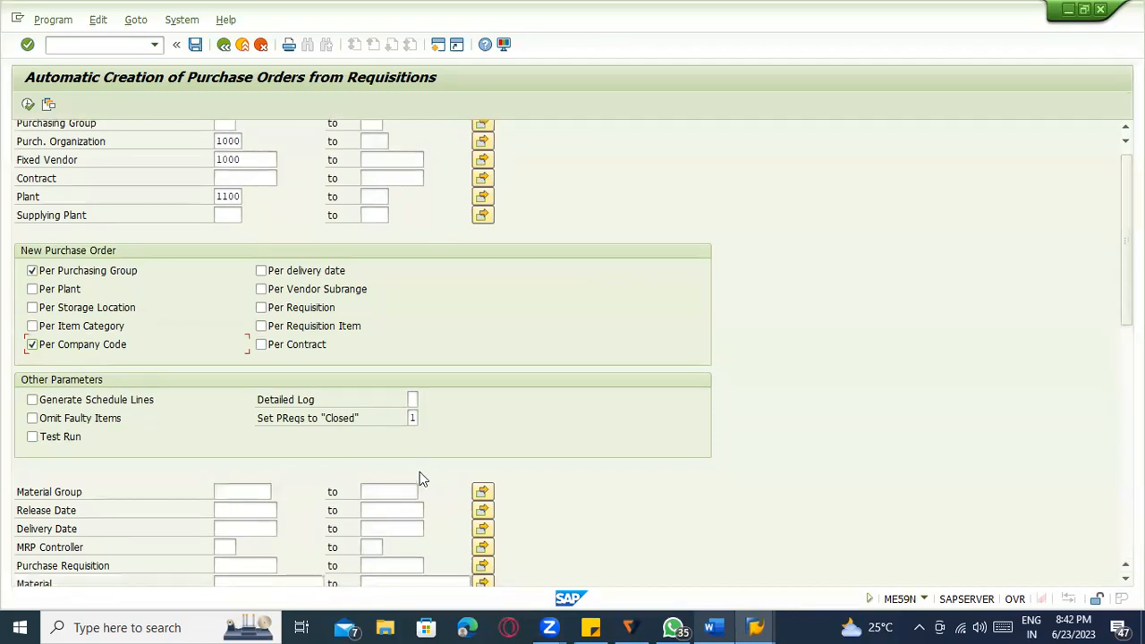
{"action": "scroll", "coordinate": [422, 480], "scroll_direction": "up", "scroll_amount": 1}
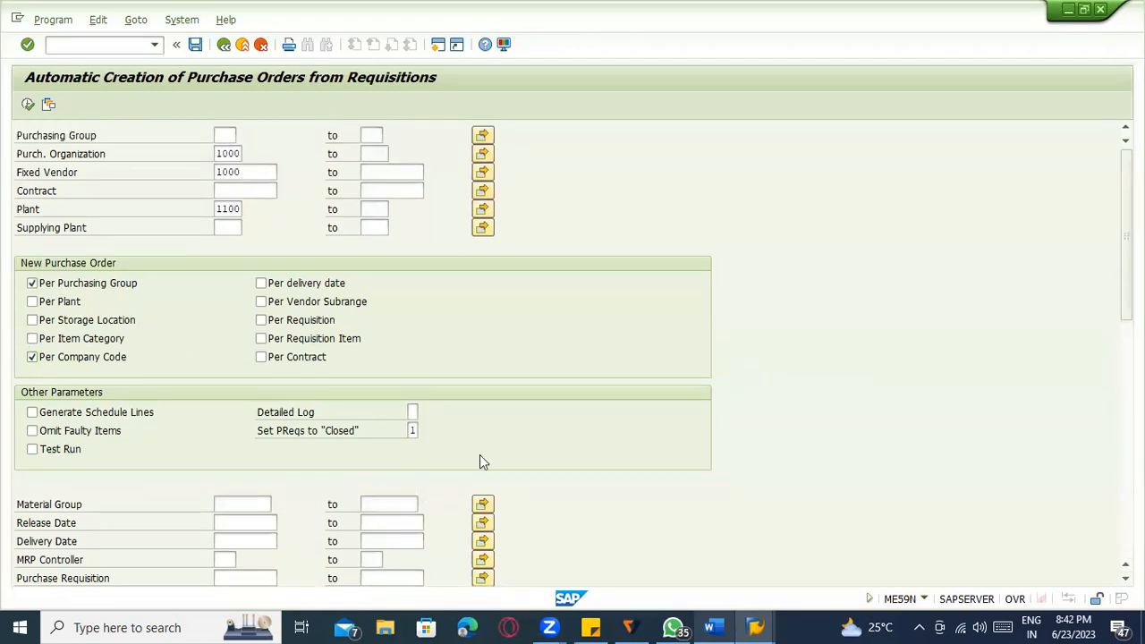
{"action": "key", "text": "alt+Tab"}
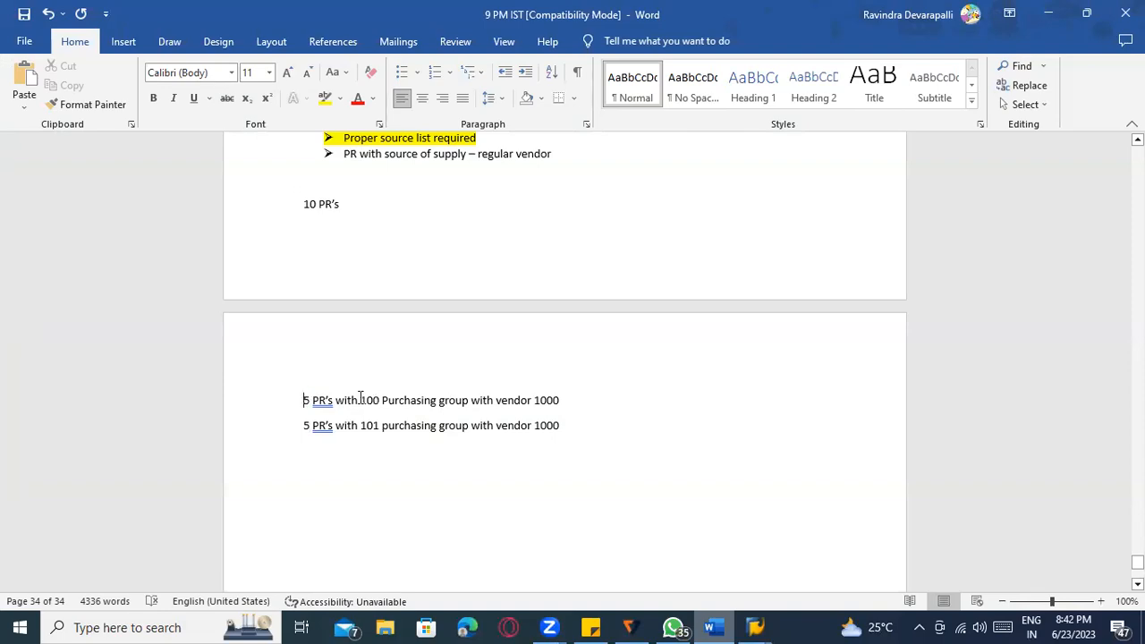
{"action": "key", "text": "alt+Tab"}
{"action": "key", "text": "alt+Tab"}
Change both note lines from 5 PR's to 3 PR's.
{"action": "left_click", "coordinate": [304, 400]}
{"action": "key", "text": "Delete"}
{"action": "type", "text": "3"}
{"action": "left_click", "coordinate": [304, 426]}
{"action": "key", "text": "Delete"}
{"action": "type", "text": "3"}
Duplicate the 101 note line and change the copy to purchasing group 201.
{"action": "left_click_drag", "start_coordinate": [585, 424], "coordinate": [303, 422]}
{"action": "key", "text": "ctrl+c"}
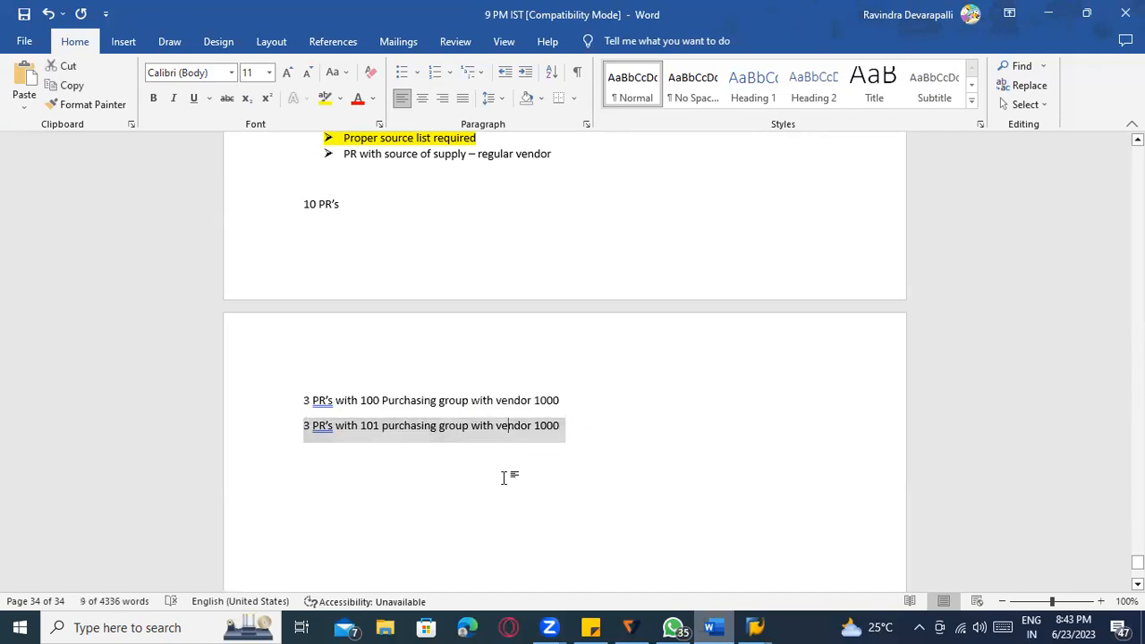
{"action": "left_click", "coordinate": [576, 453]}
{"action": "key", "text": "Return"}
{"action": "key", "text": "ctrl+v"}
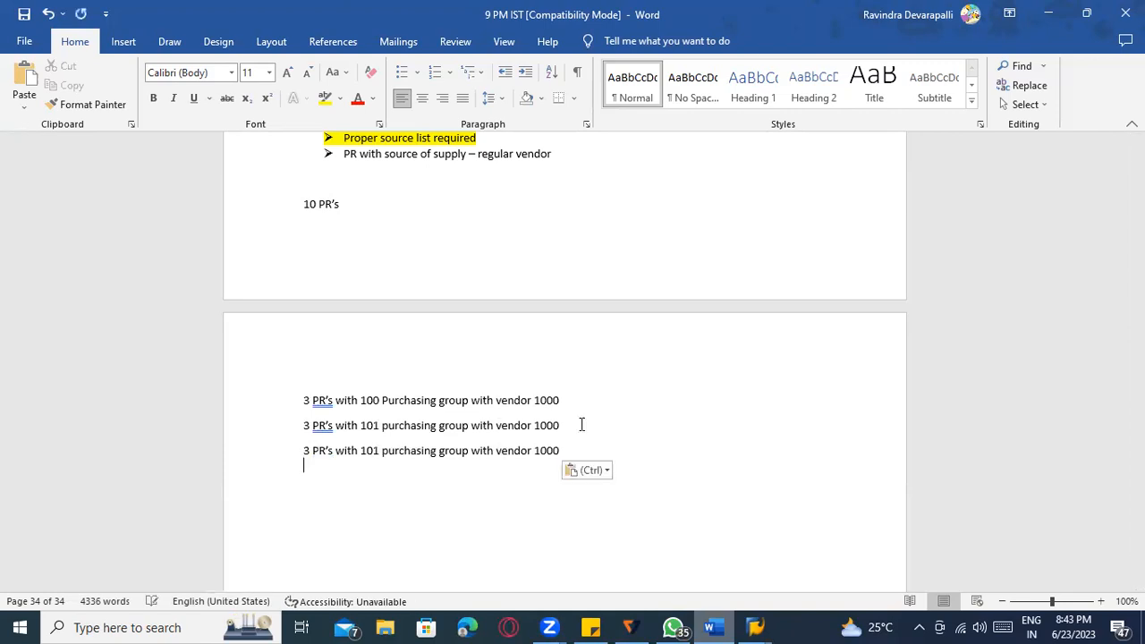
{"action": "left_click", "coordinate": [362, 450]}
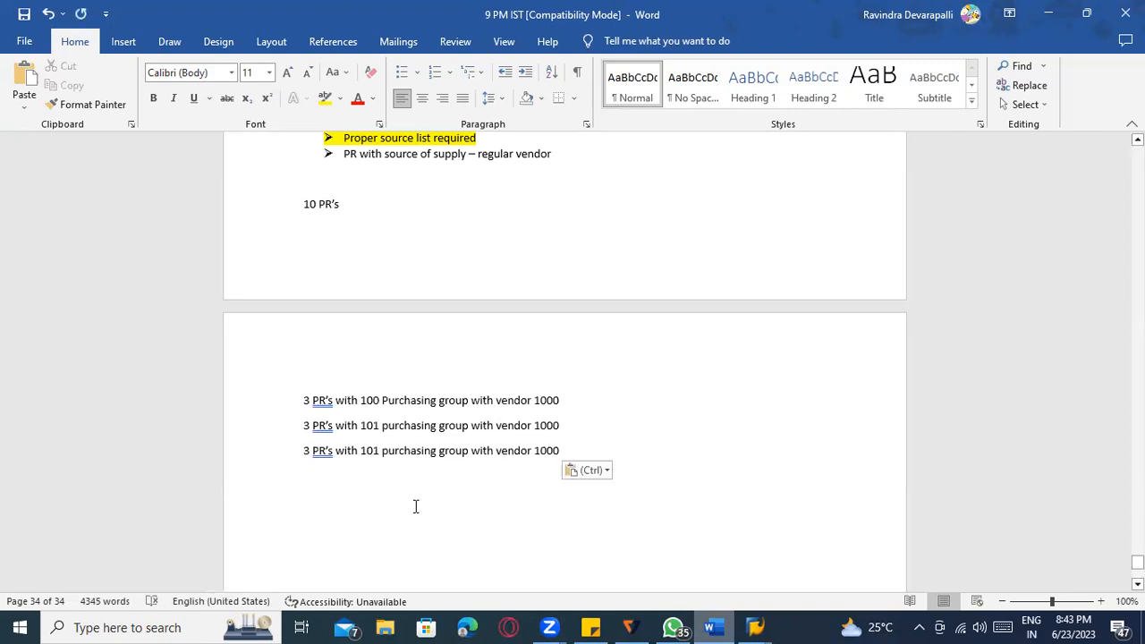
{"action": "key", "text": "Delete"}
{"action": "type", "text": "2"}
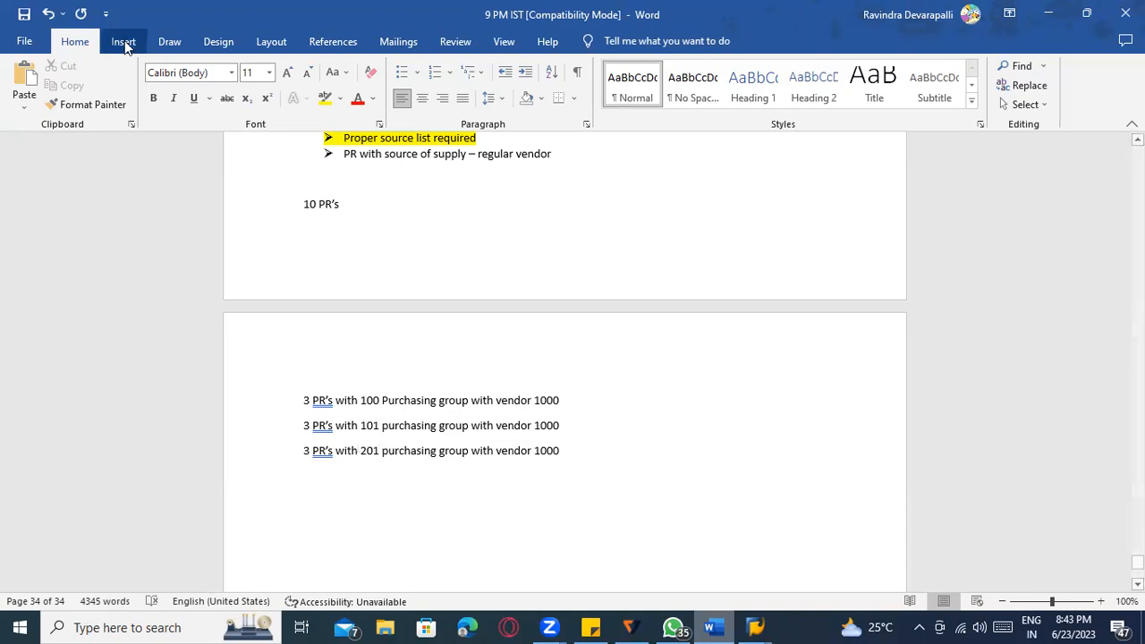
{"action": "key", "text": "alt+Tab"}
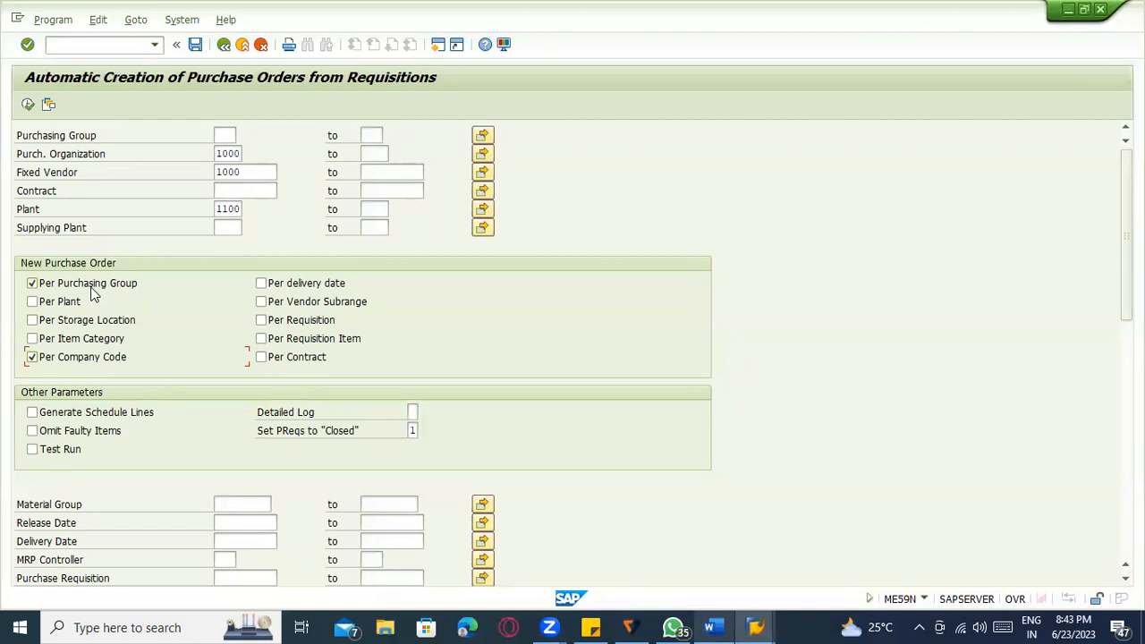
Execute ME59N for purch. org 1000 and vendor 1000 and review the selection criteria.
{"action": "scroll", "coordinate": [157, 357], "scroll_direction": "down", "scroll_amount": 4}
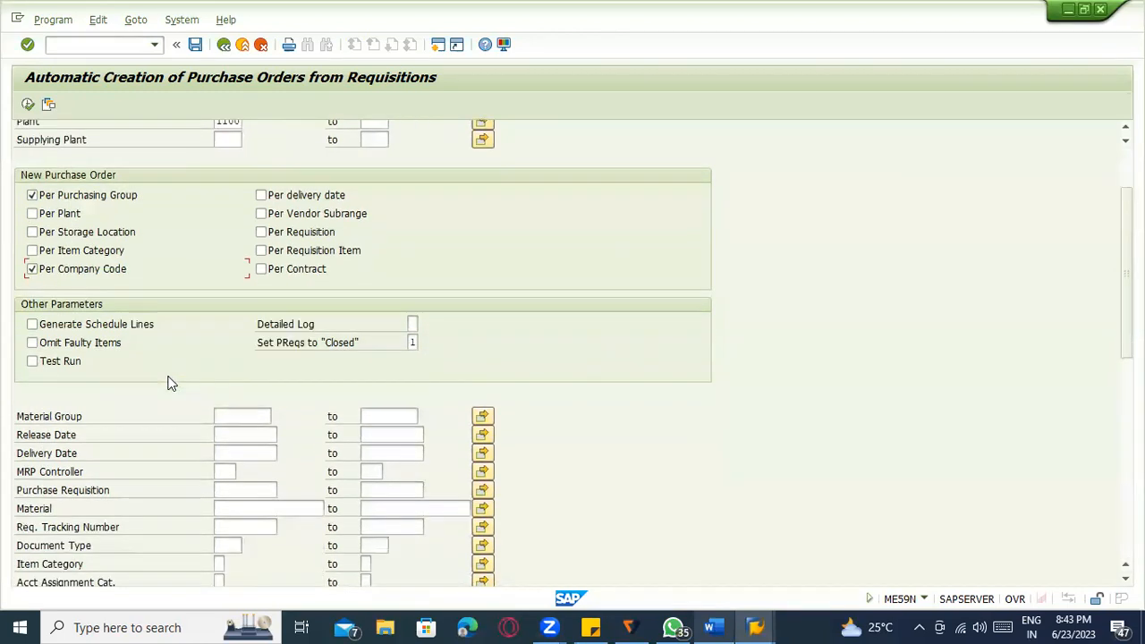
{"action": "scroll", "coordinate": [217, 356], "scroll_direction": "up", "scroll_amount": 4}
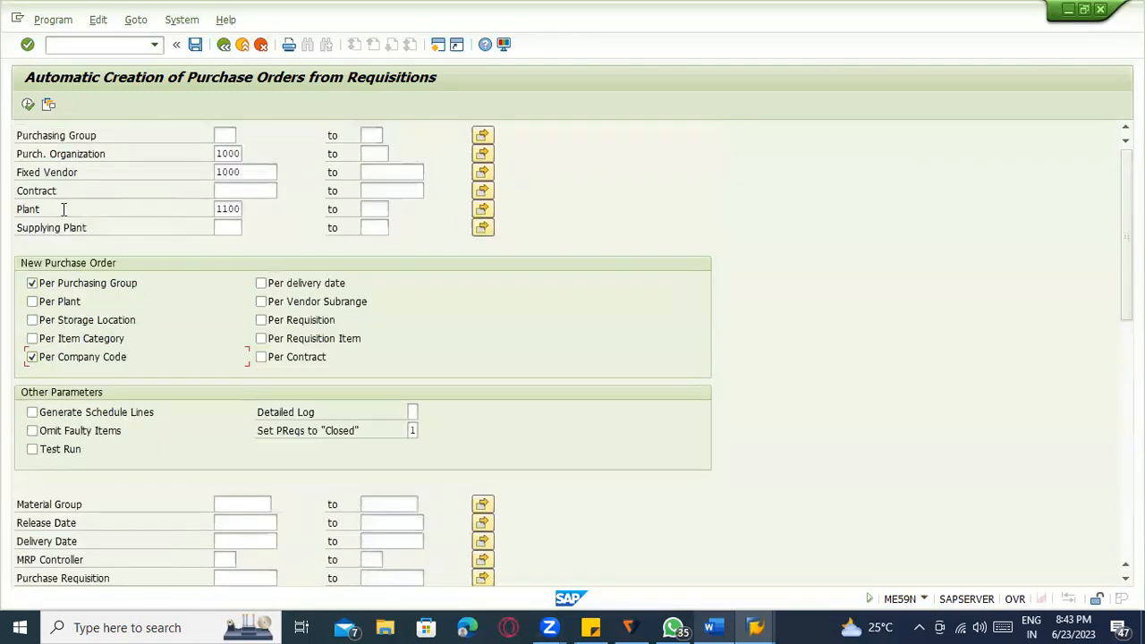
{"action": "left_click", "coordinate": [28, 105]}
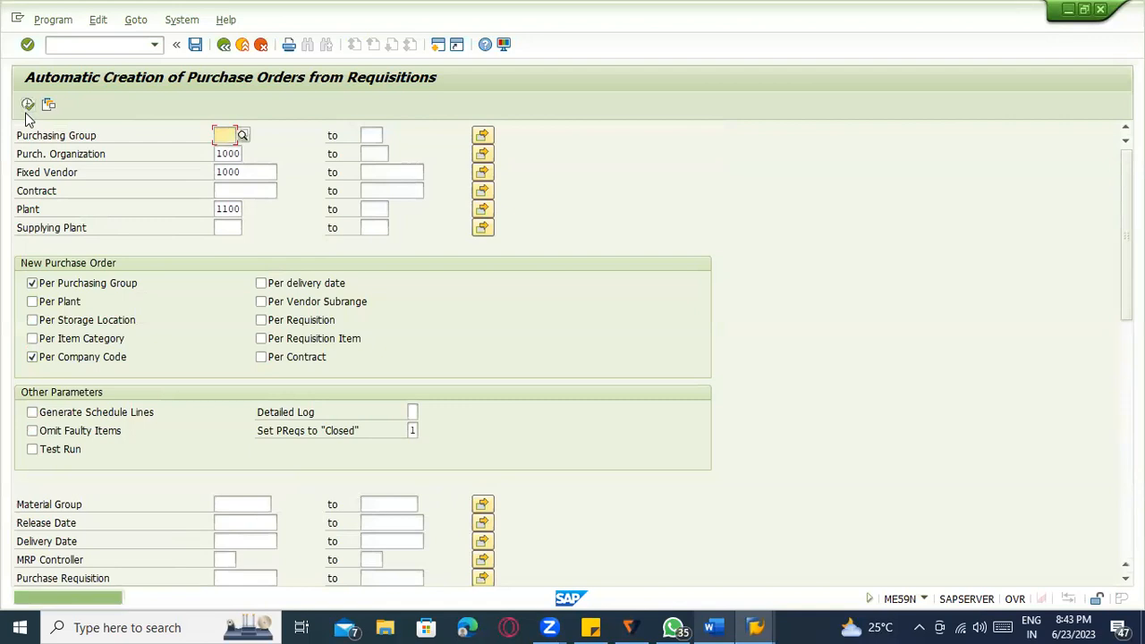
{"action": "scroll", "coordinate": [304, 340], "scroll_direction": "down", "scroll_amount": 1}
{"action": "scroll", "coordinate": [271, 367], "scroll_direction": "up", "scroll_amount": 1}
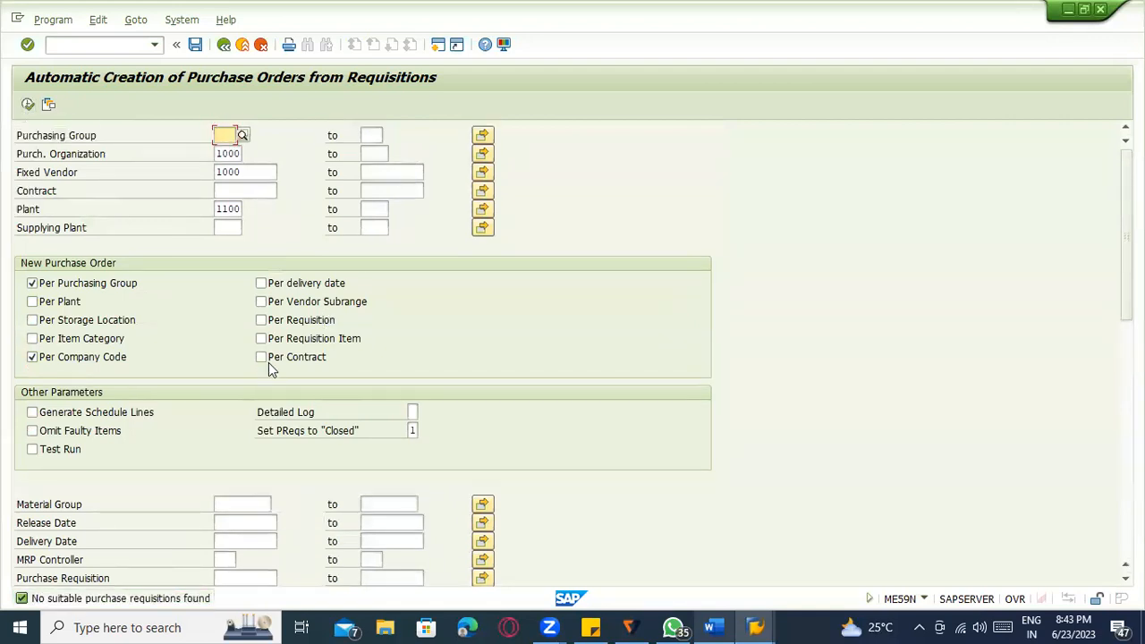
{"action": "left_click", "coordinate": [249, 171]}
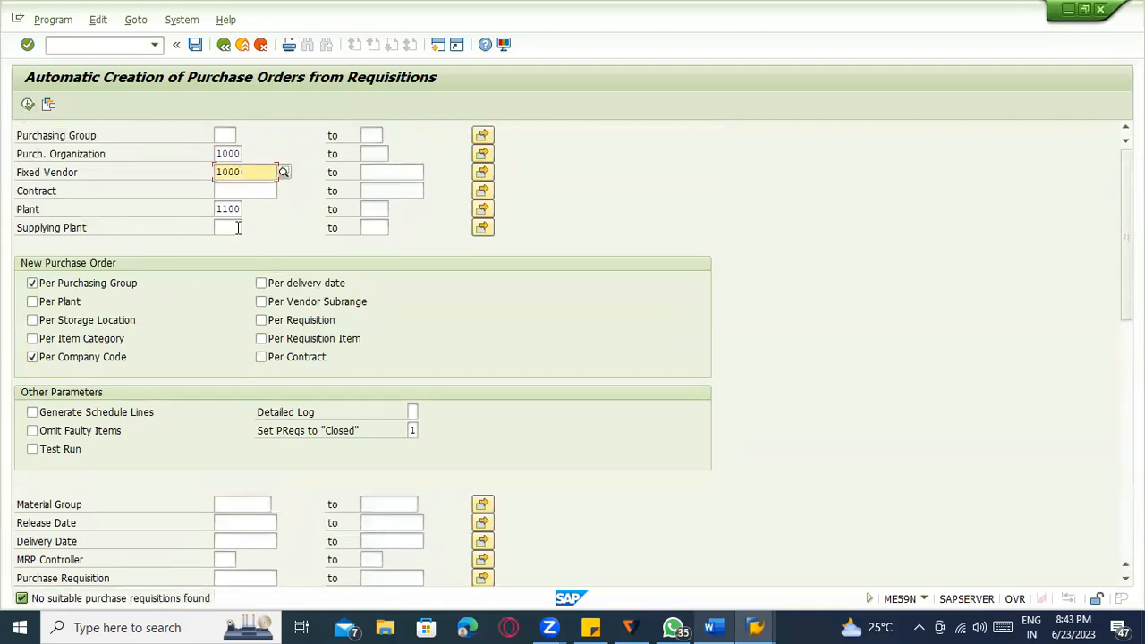
{"action": "left_click", "coordinate": [218, 210]}
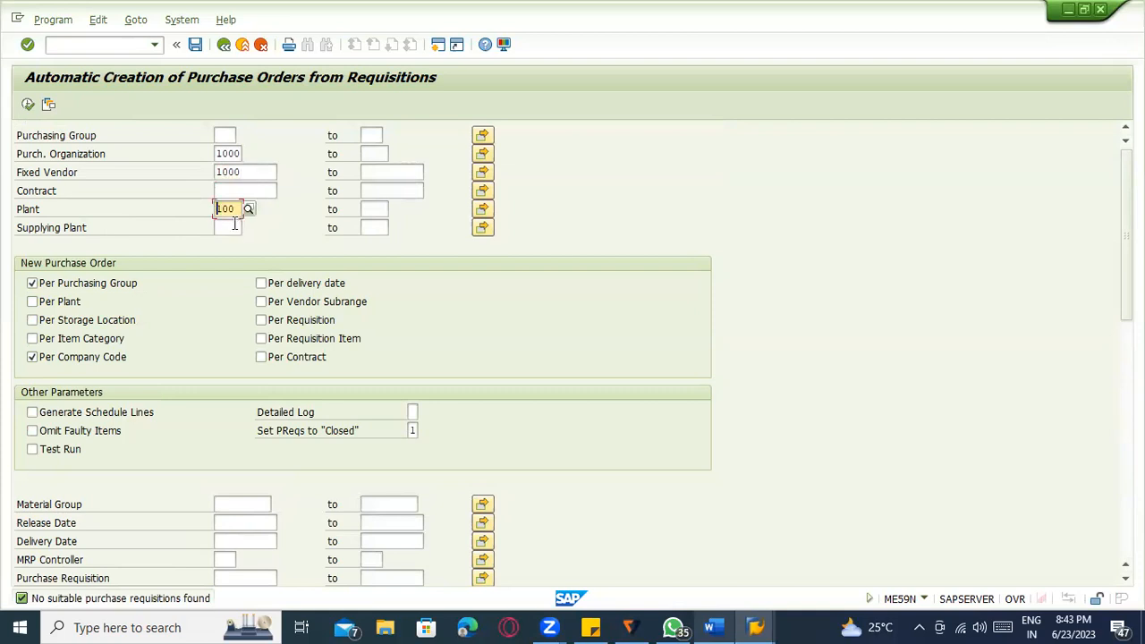
{"action": "scroll", "coordinate": [250, 440], "scroll_direction": "down", "scroll_amount": 4}
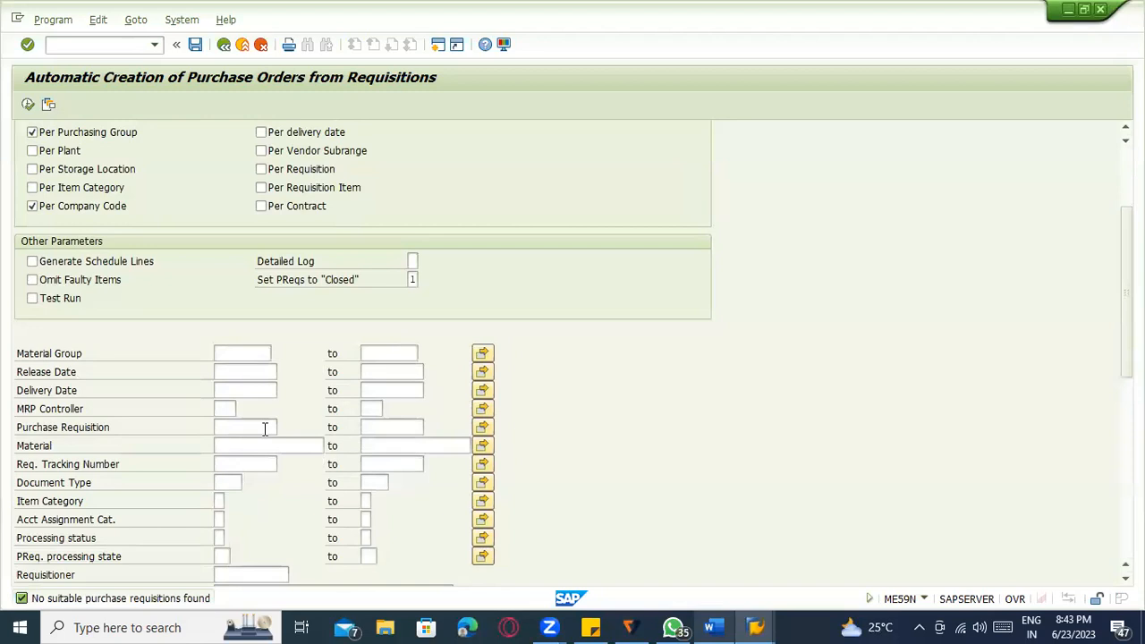
{"action": "scroll", "coordinate": [293, 365], "scroll_direction": "up", "scroll_amount": 2}
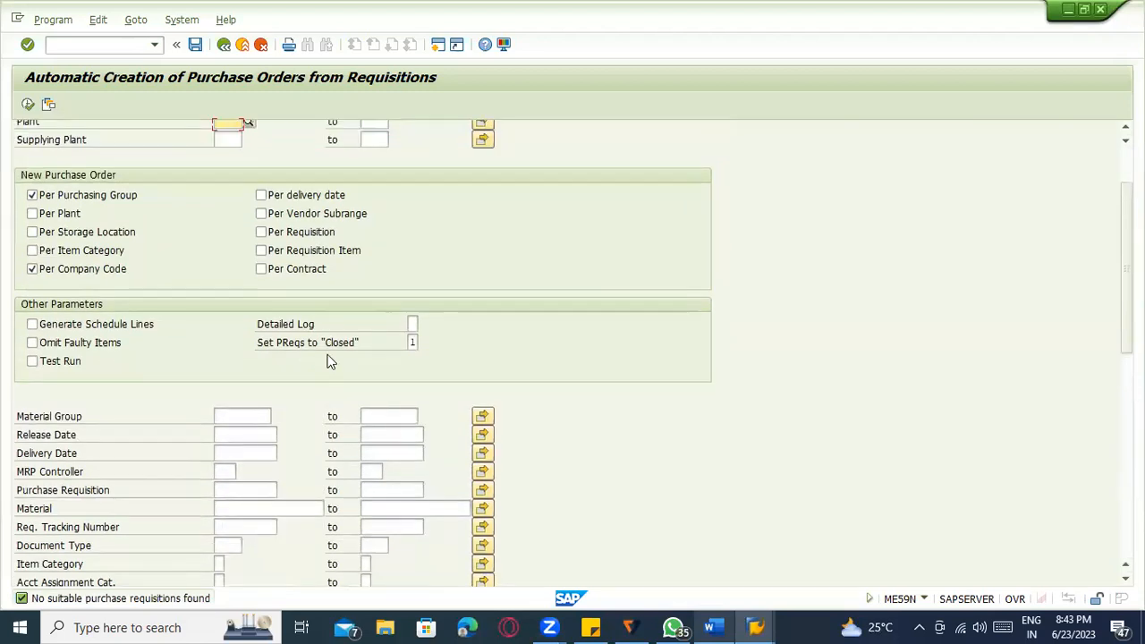
{"action": "scroll", "coordinate": [332, 327], "scroll_direction": "up", "scroll_amount": 3}
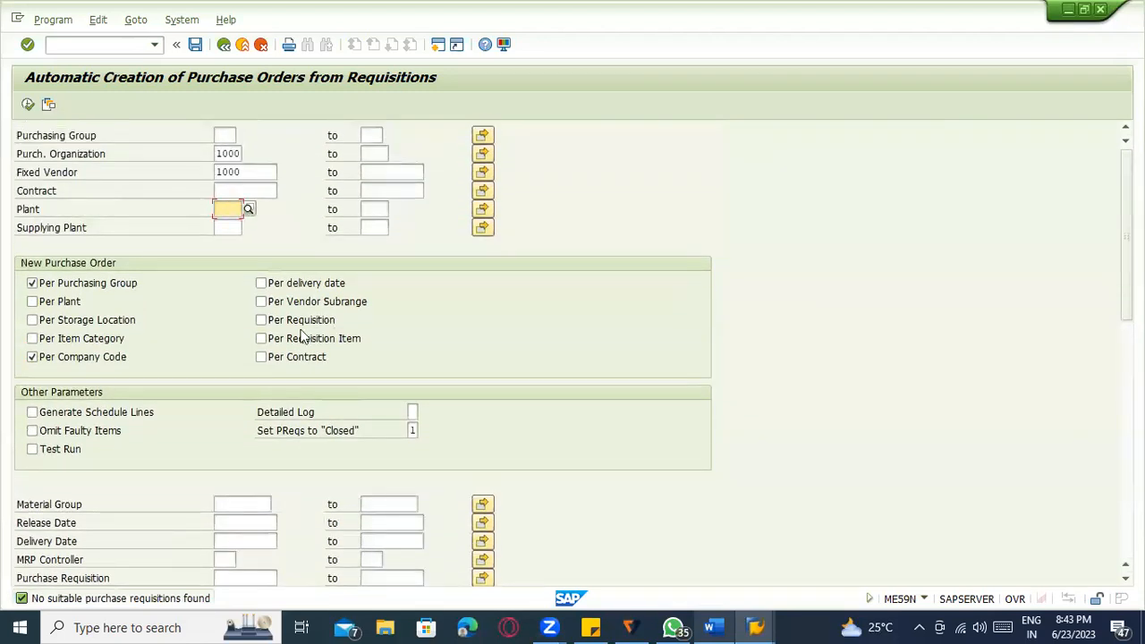
{"action": "scroll", "coordinate": [187, 456], "scroll_direction": "down", "scroll_amount": 3}
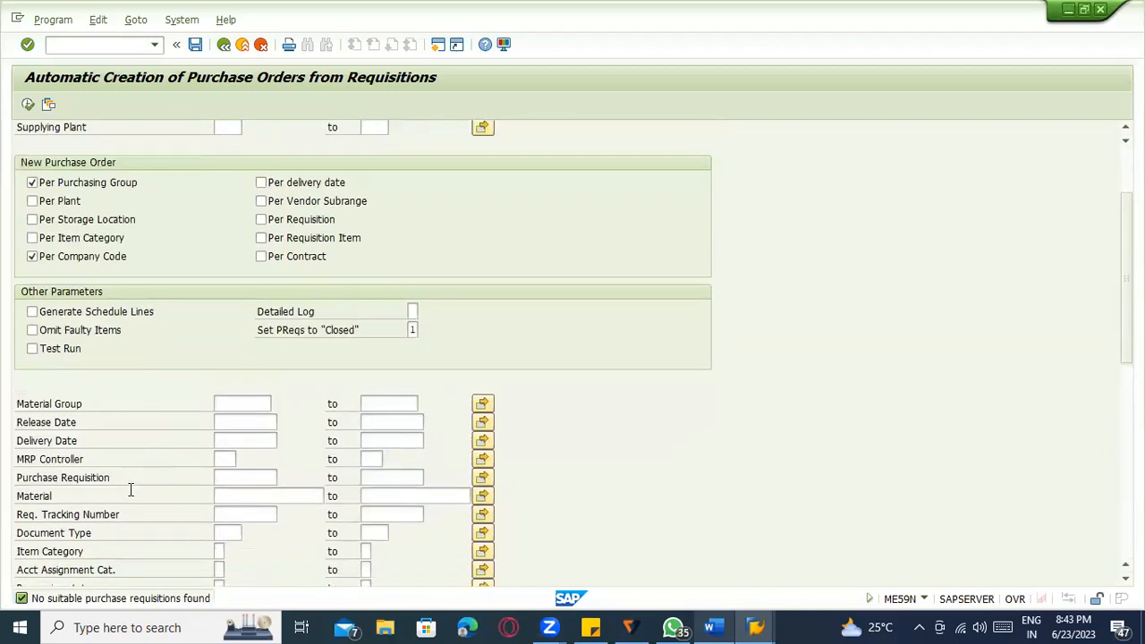
{"action": "scroll", "coordinate": [131, 489], "scroll_direction": "down", "scroll_amount": 1}
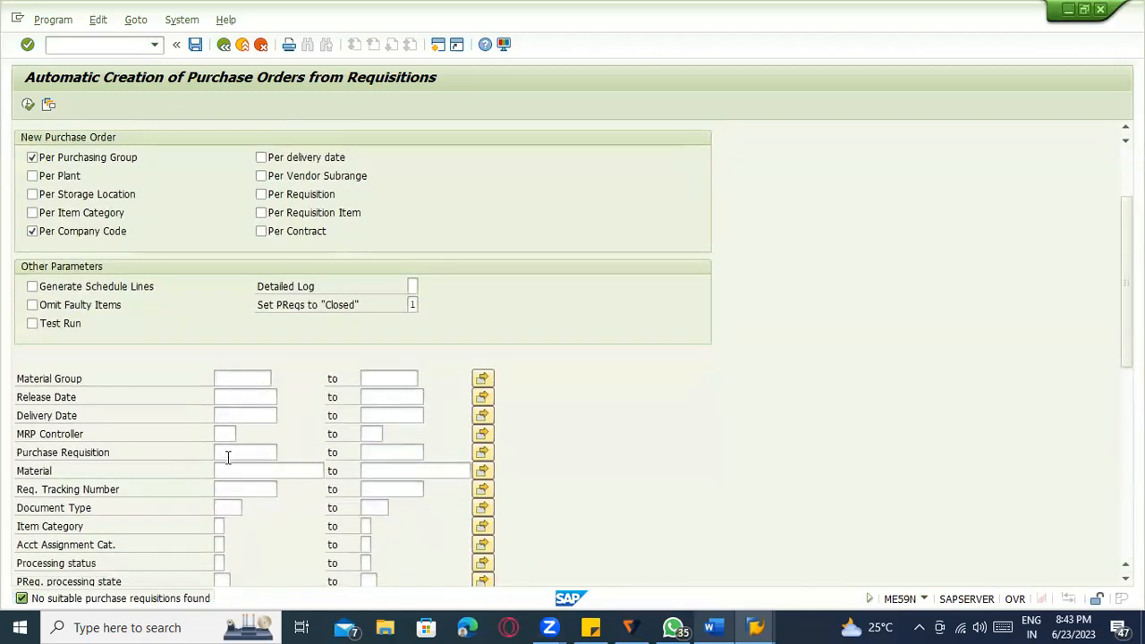
Run the automatic PO creation again; it still finds no suitable requisitions.
{"action": "left_click", "coordinate": [228, 452]}
{"action": "scroll", "coordinate": [241, 465], "scroll_direction": "down", "scroll_amount": 5}
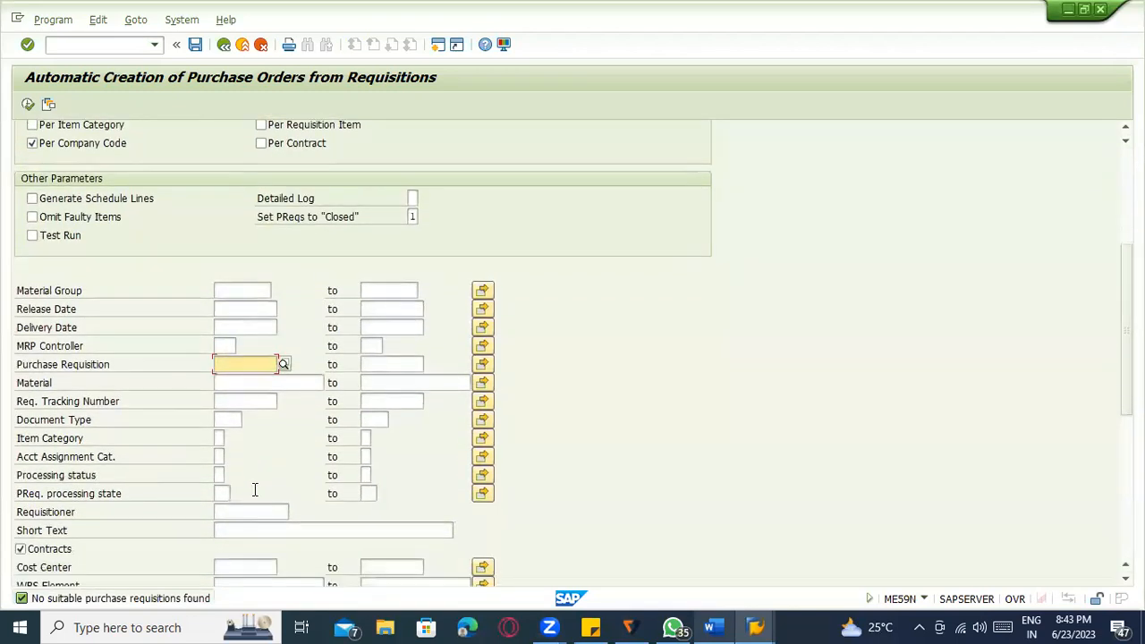
{"action": "scroll", "coordinate": [277, 476], "scroll_direction": "down", "scroll_amount": 4}
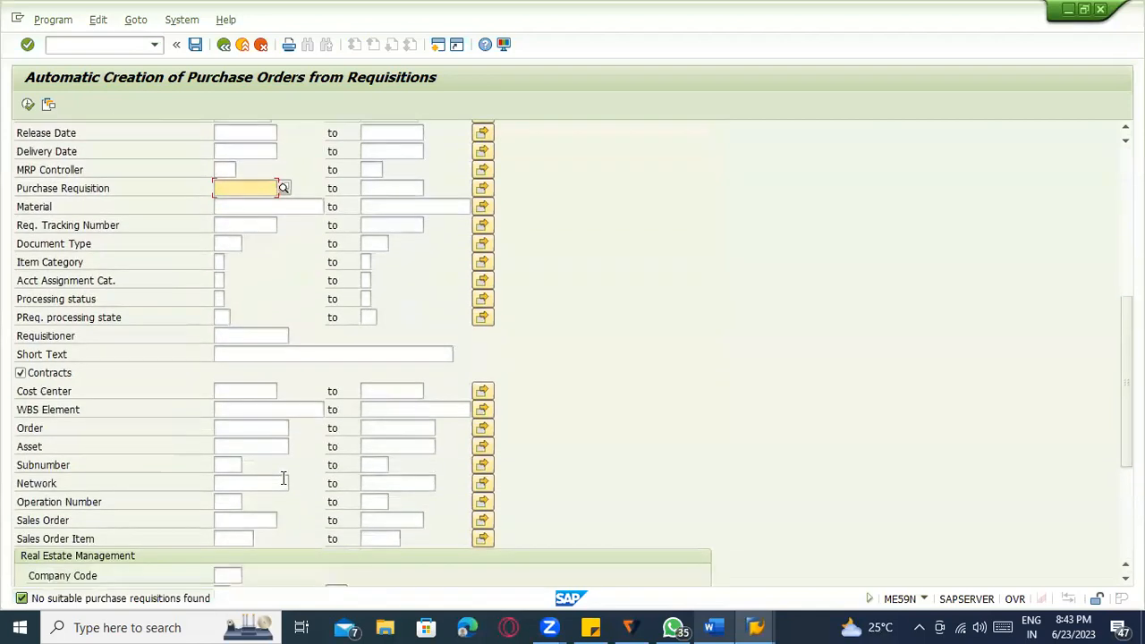
{"action": "scroll", "coordinate": [273, 447], "scroll_direction": "down", "scroll_amount": 2}
{"action": "scroll", "coordinate": [269, 433], "scroll_direction": "up", "scroll_amount": 8}
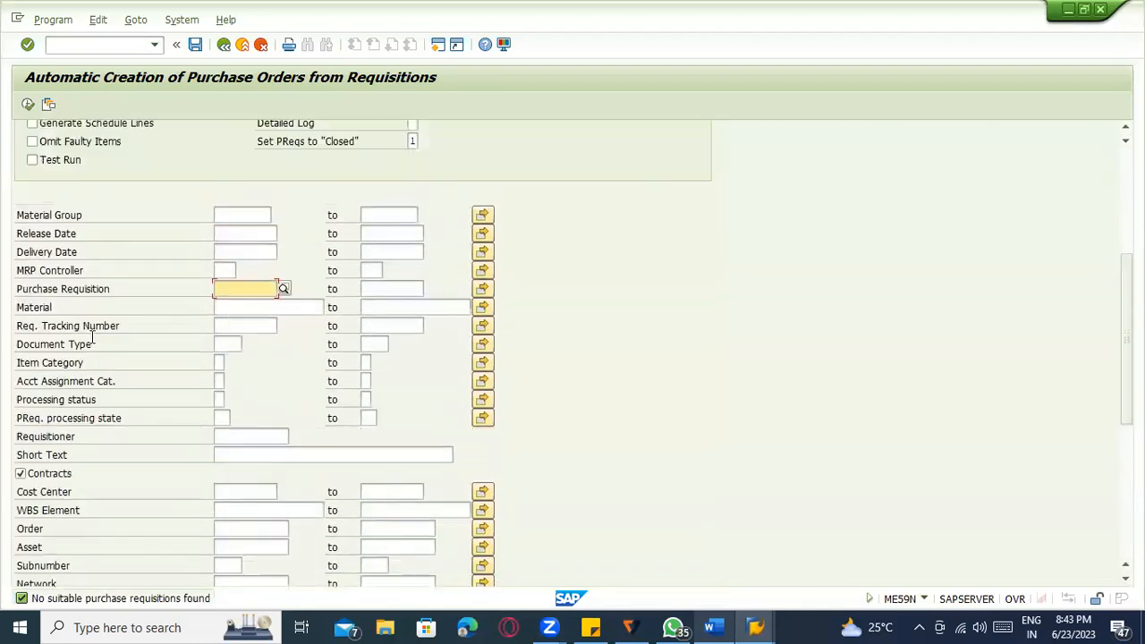
{"action": "left_click", "coordinate": [28, 105]}
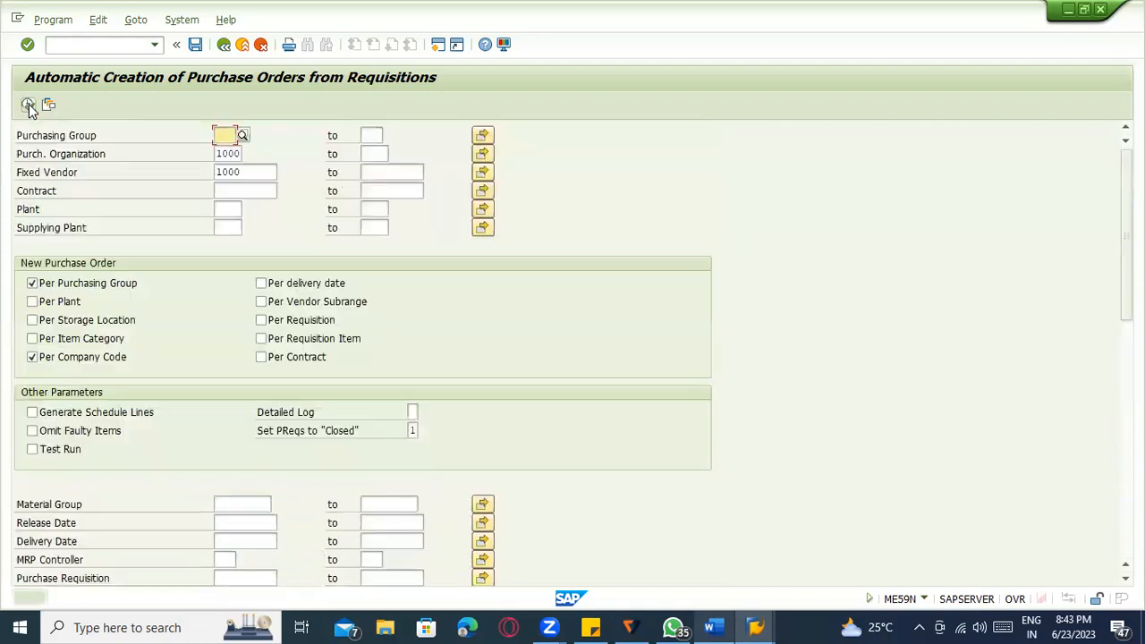
{"action": "scroll", "coordinate": [257, 389], "scroll_direction": "down", "scroll_amount": 2}
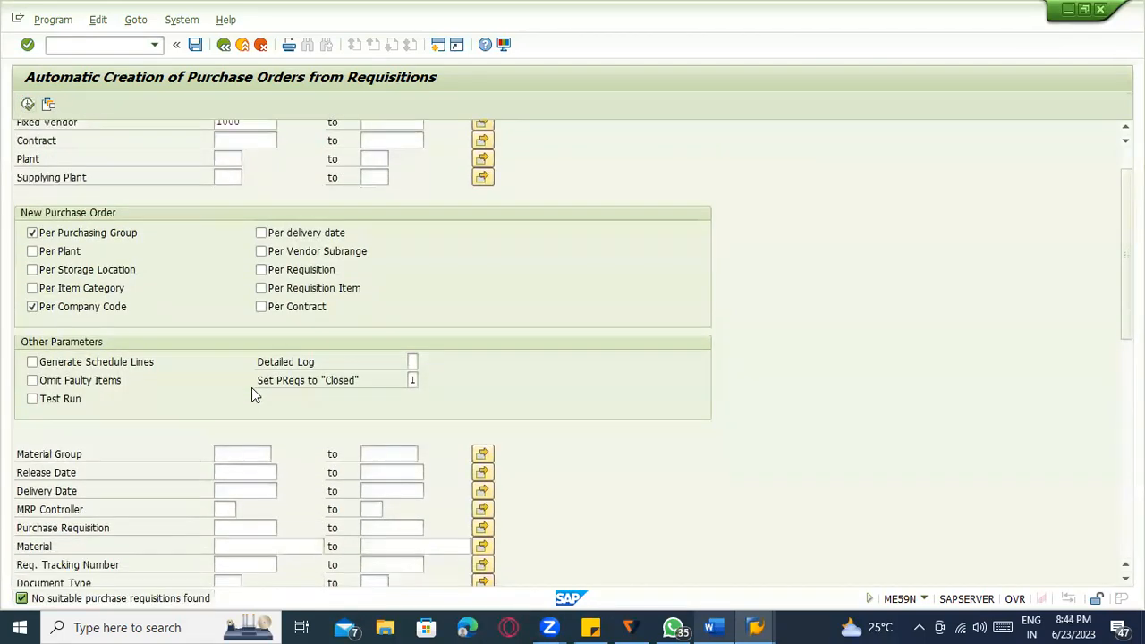
Display requisition 10048054 in a new session and check its release strategy R3, marked Blocked.
{"action": "key", "text": "alt+Tab"}
{"action": "key", "text": "alt+Tab"}
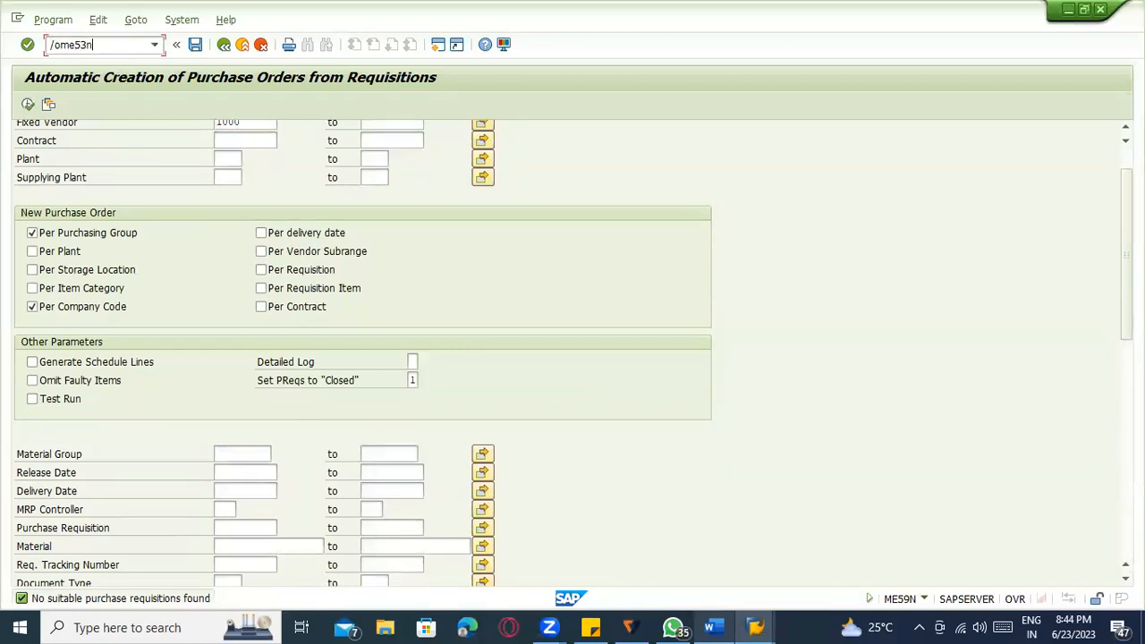
{"action": "key", "text": "Return"}
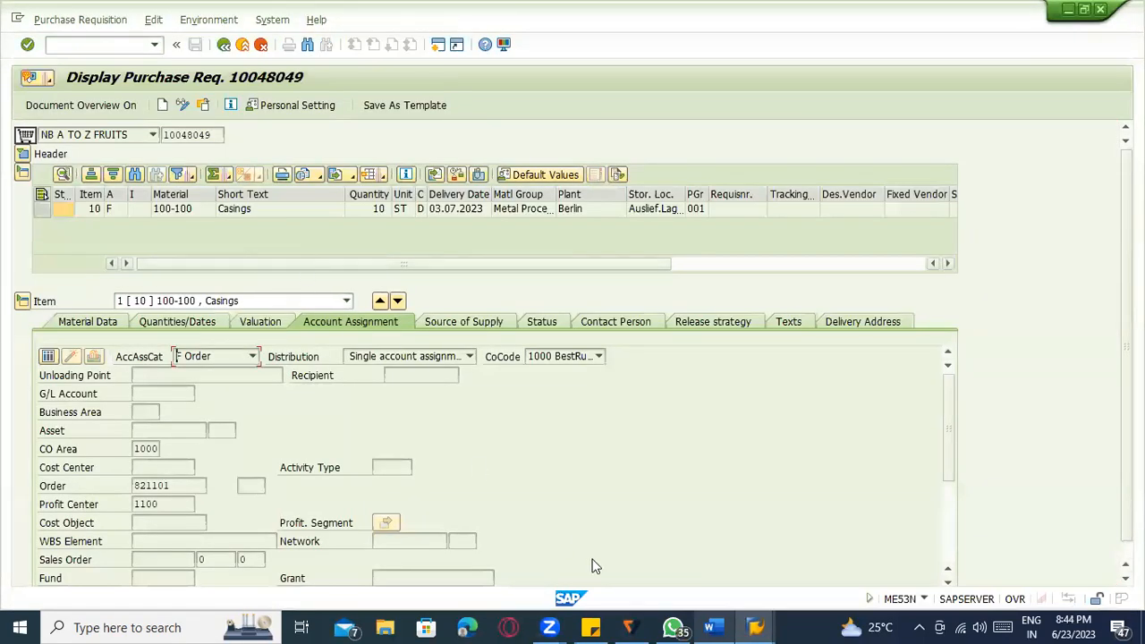
{"action": "left_click", "coordinate": [774, 622]}
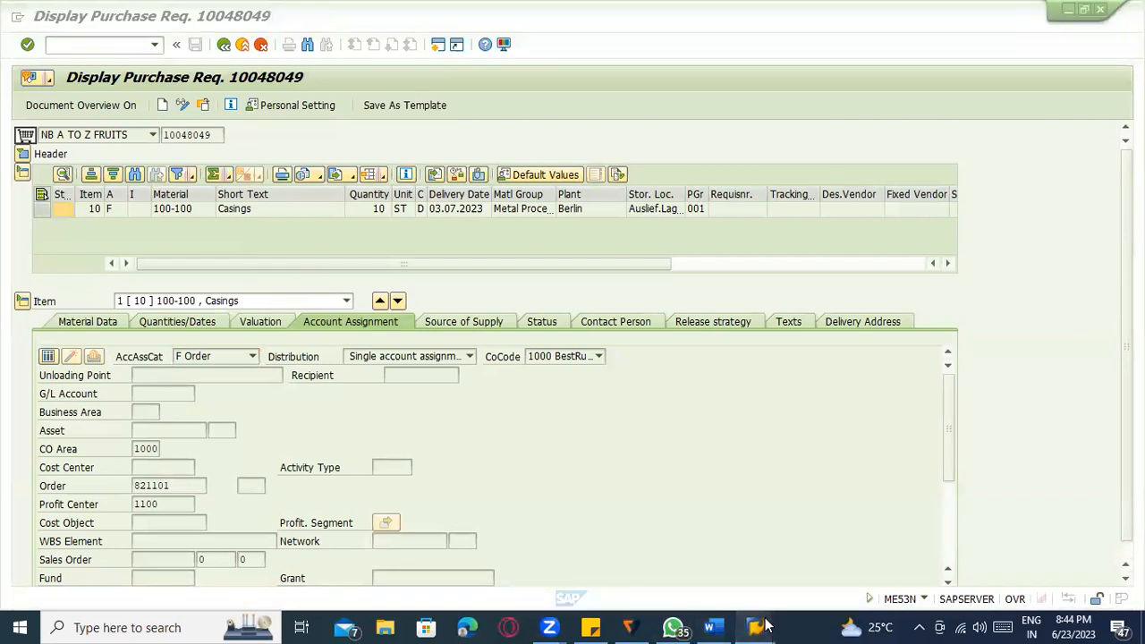
{"action": "left_click", "coordinate": [707, 570]}
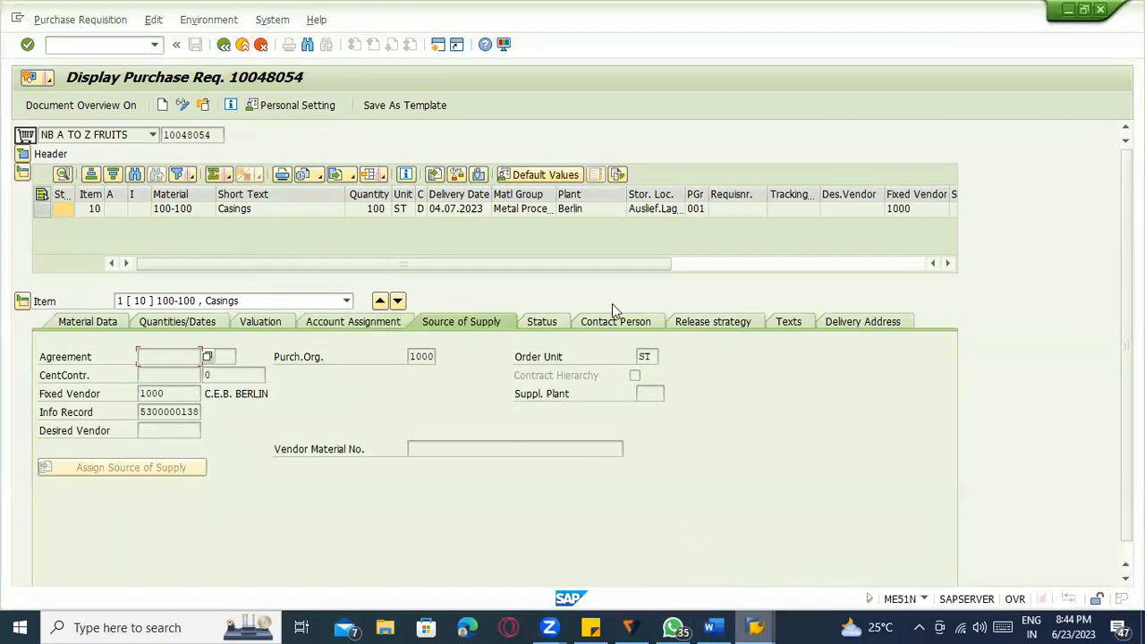
{"action": "left_click", "coordinate": [714, 322]}
{"action": "left_click_drag", "start_coordinate": [215, 134], "coordinate": [157, 131]}
Open the requisition release transaction with /nme54n and request another requisition, 10048054.
{"action": "left_click", "coordinate": [103, 135]}
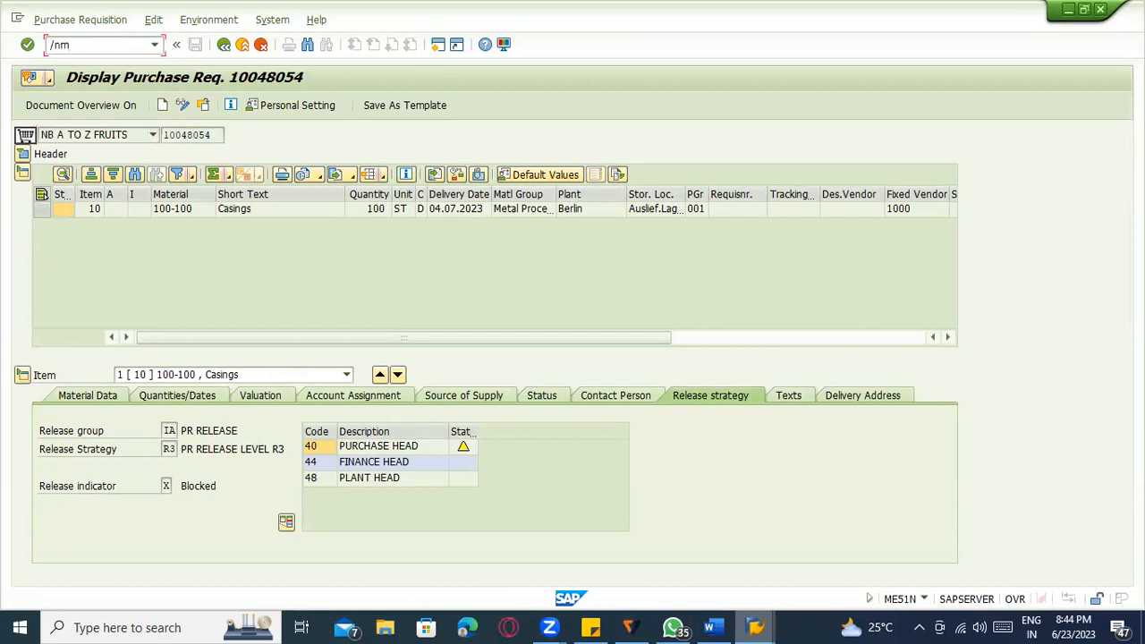
{"action": "type", "text": "/nme54n"}
{"action": "key", "text": "Return"}
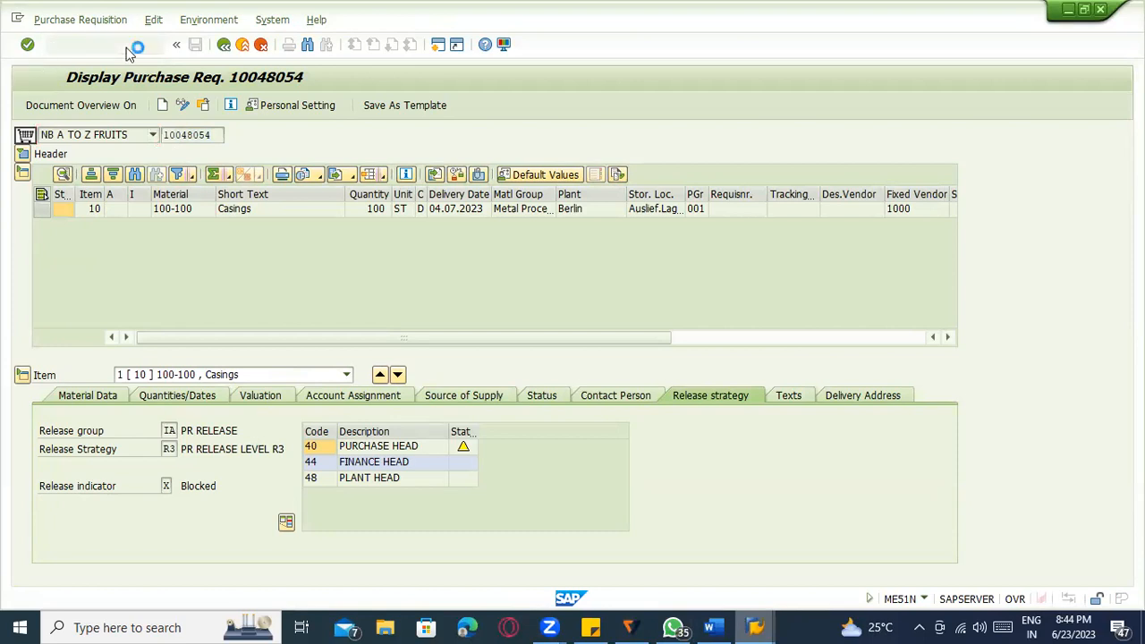
{"action": "left_click", "coordinate": [208, 107]}
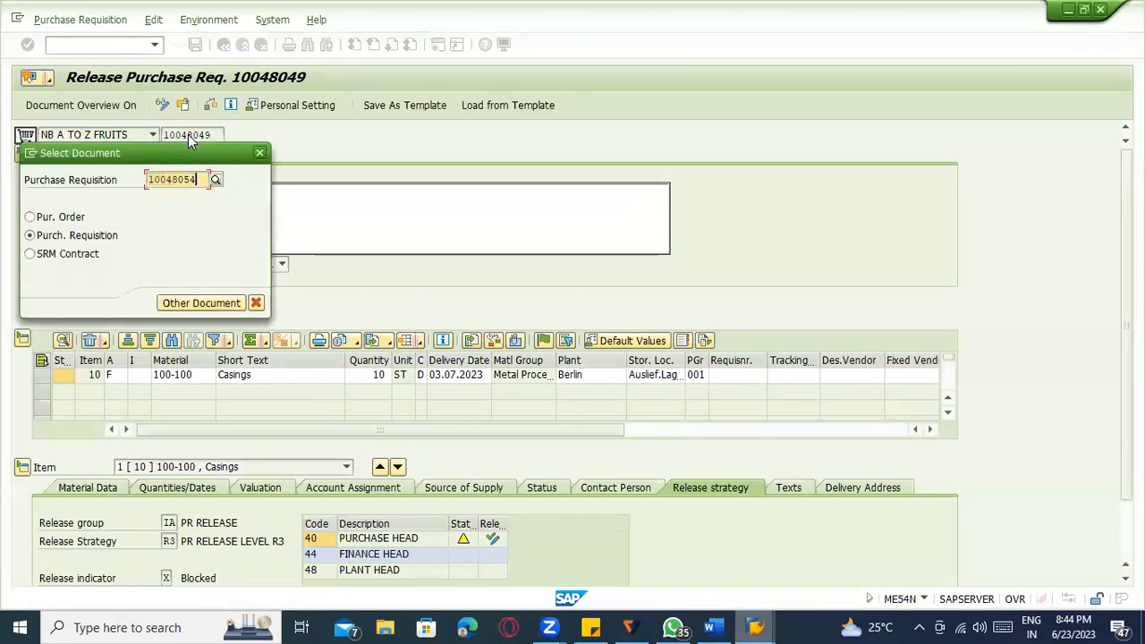
Load requisition 10048054, release it for codes 40, 44 and 48, and save.
{"action": "key", "text": "Return"}
{"action": "left_click", "coordinate": [492, 538]}
{"action": "left_click", "coordinate": [490, 556]}
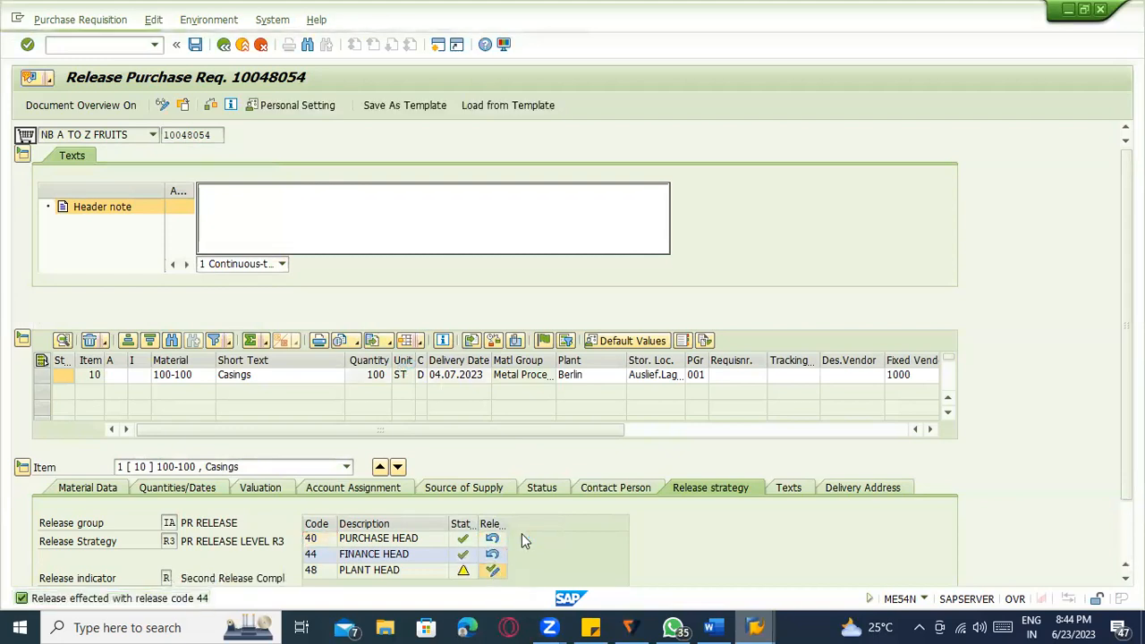
{"action": "key", "text": "ctrl+s"}
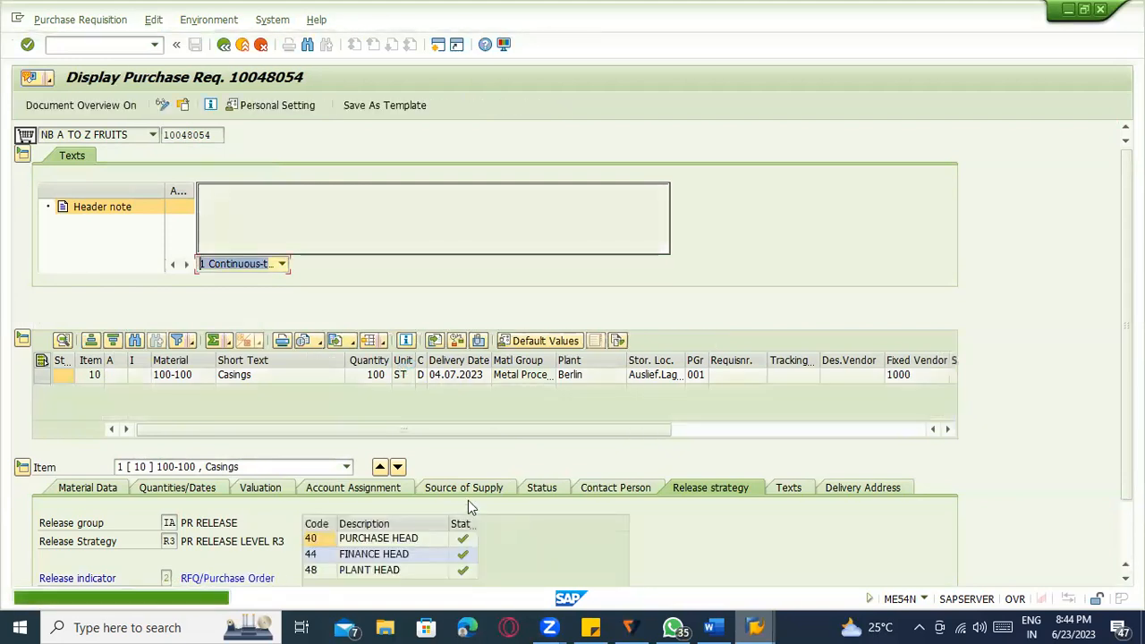
{"action": "scroll", "coordinate": [313, 484], "scroll_direction": "down", "scroll_amount": 1}
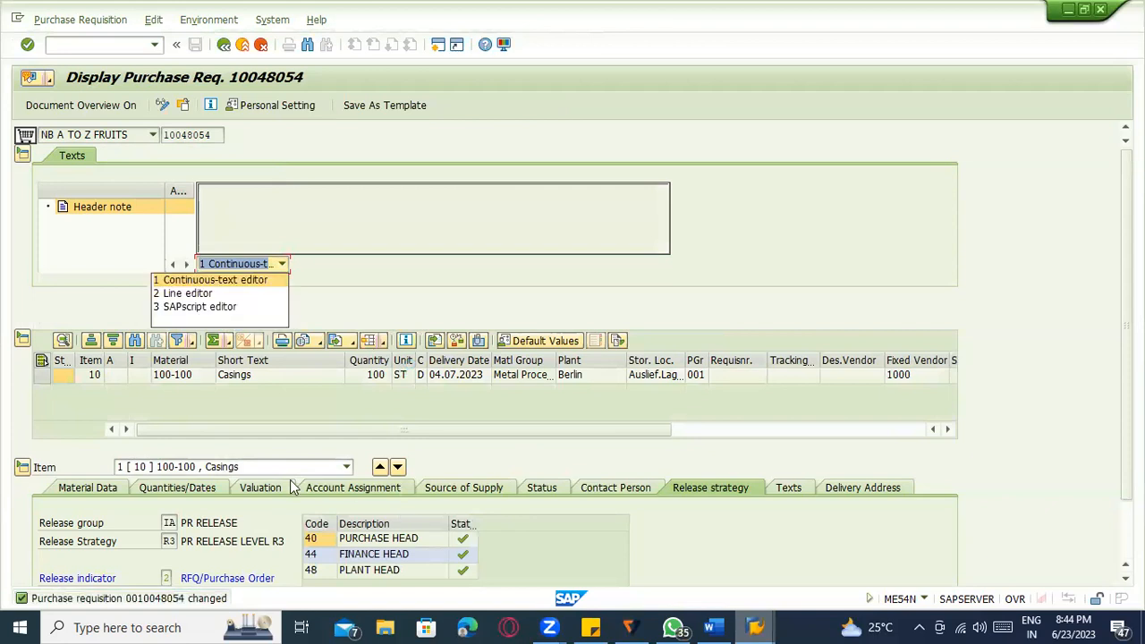
{"action": "left_click", "coordinate": [887, 469]}
{"action": "key", "text": "alt+Tab"}
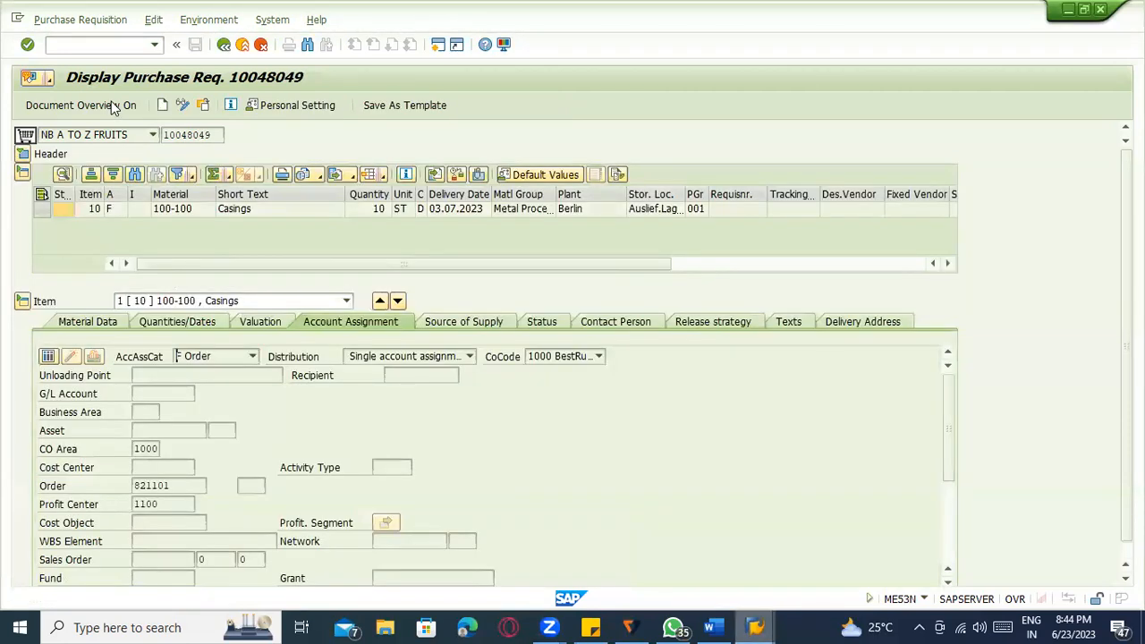
{"action": "key", "text": "alt+Tab"}
{"action": "scroll", "coordinate": [183, 341], "scroll_direction": "up", "scroll_amount": 2}
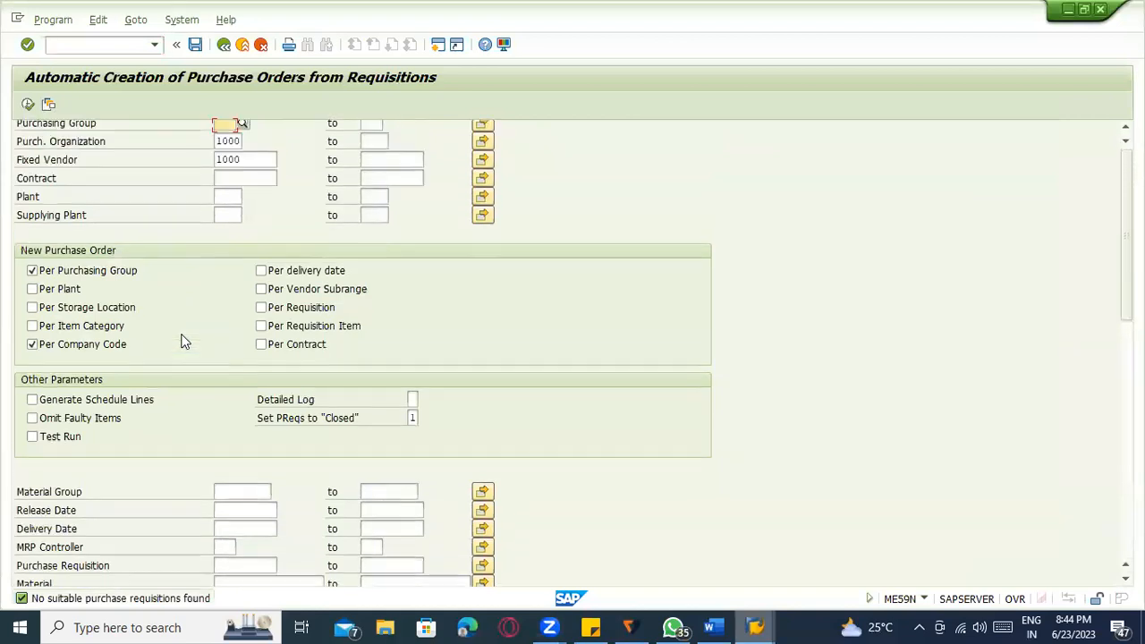
{"action": "left_click", "coordinate": [28, 105]}
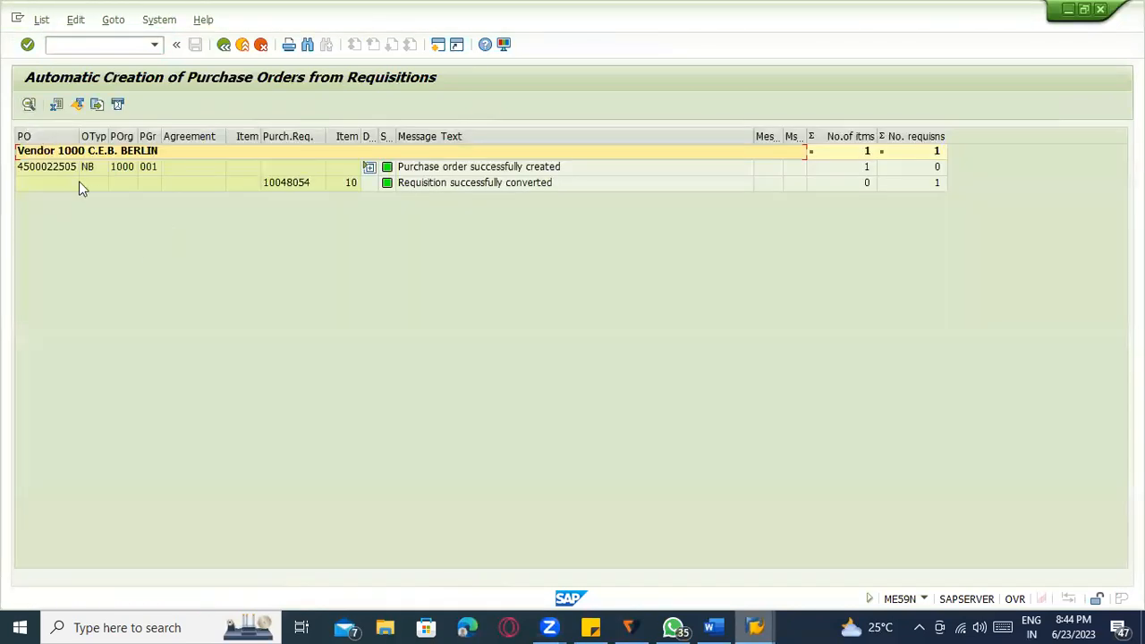
{"action": "left_click", "coordinate": [71, 168]}
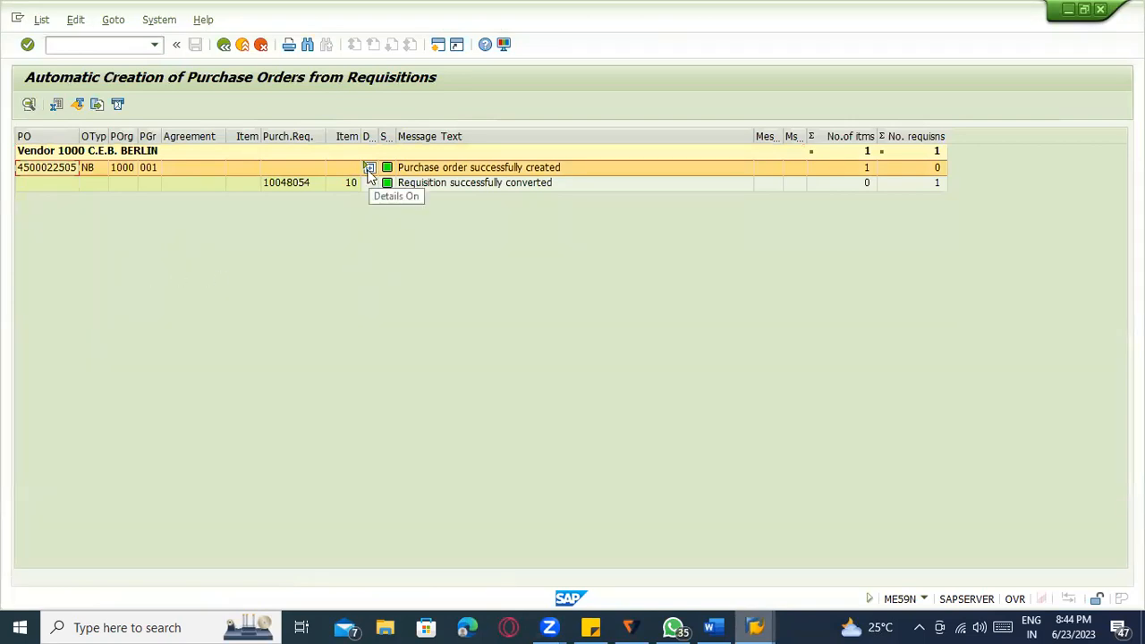
{"action": "left_click", "coordinate": [66, 184]}
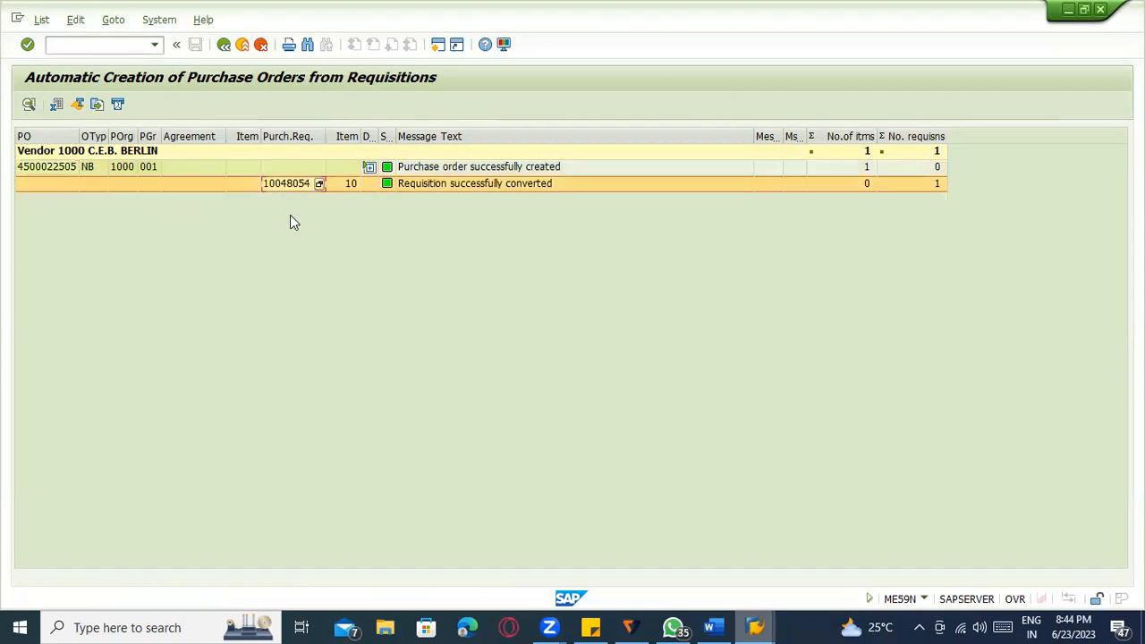
{"action": "key", "text": "alt+Tab"}
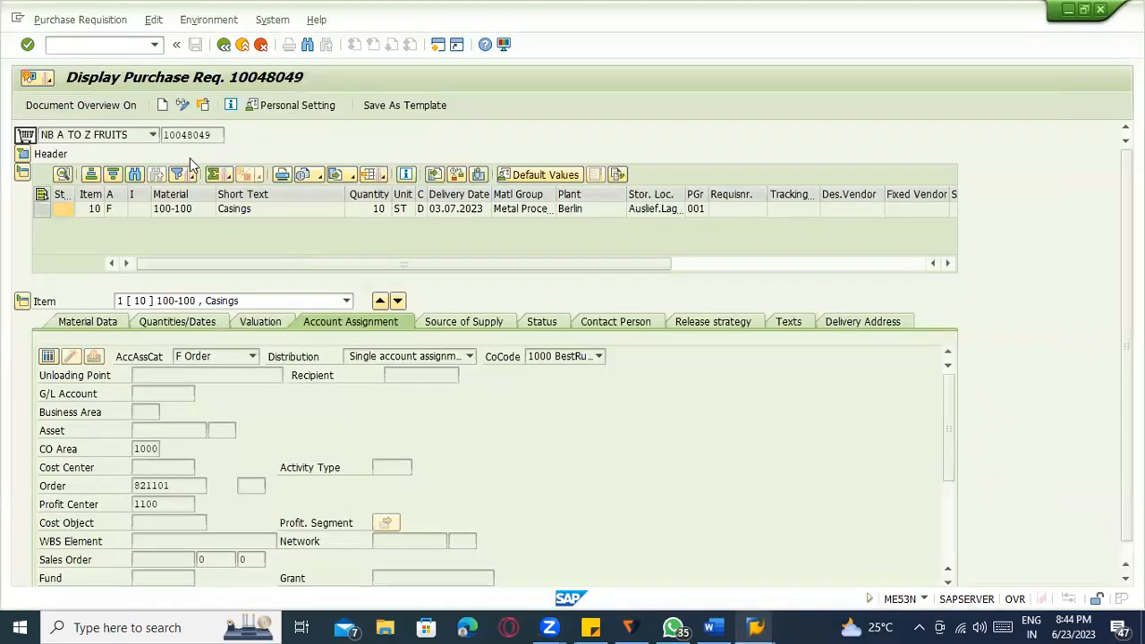
{"action": "left_click_drag", "start_coordinate": [217, 134], "coordinate": [156, 136]}
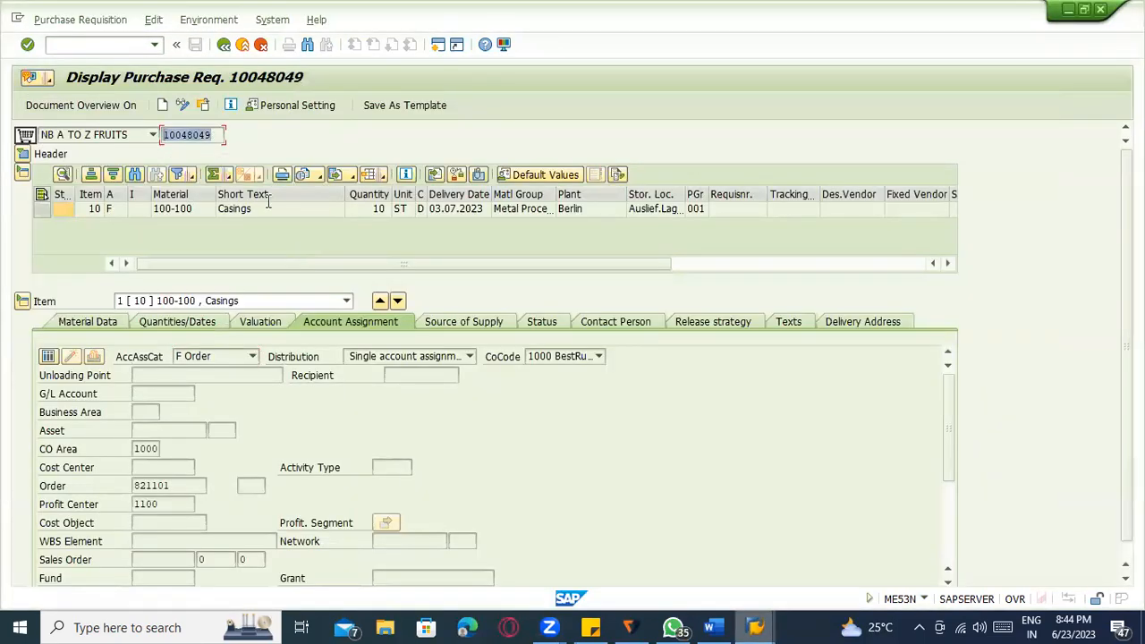
{"action": "key", "text": "alt+Tab"}
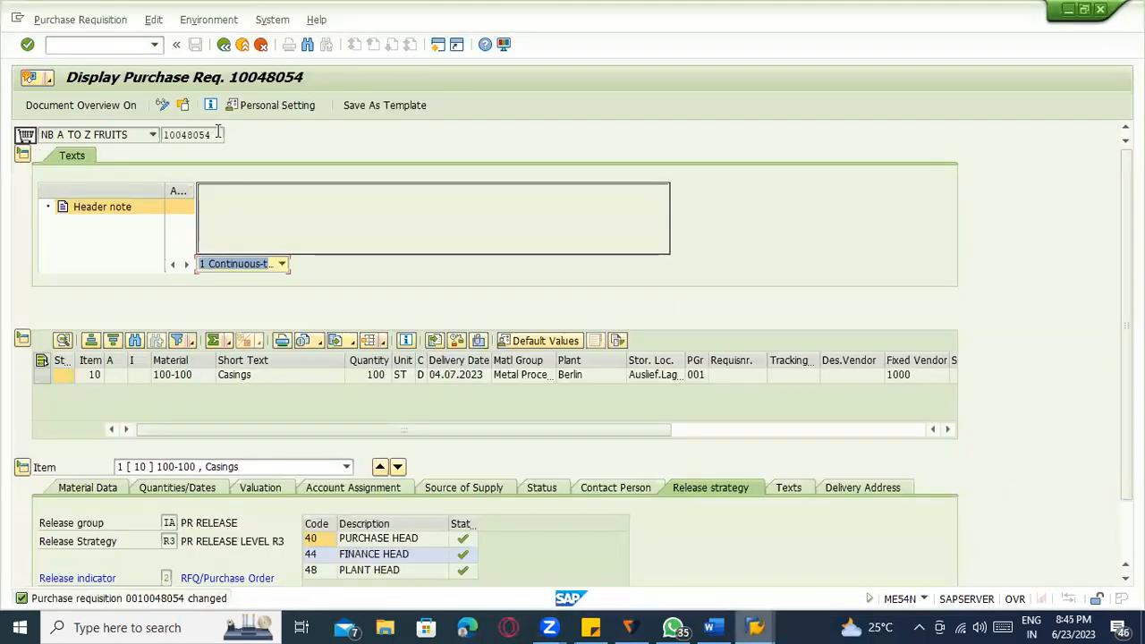
{"action": "key", "text": "alt+Tab"}
{"action": "key", "text": "alt+Tab"}
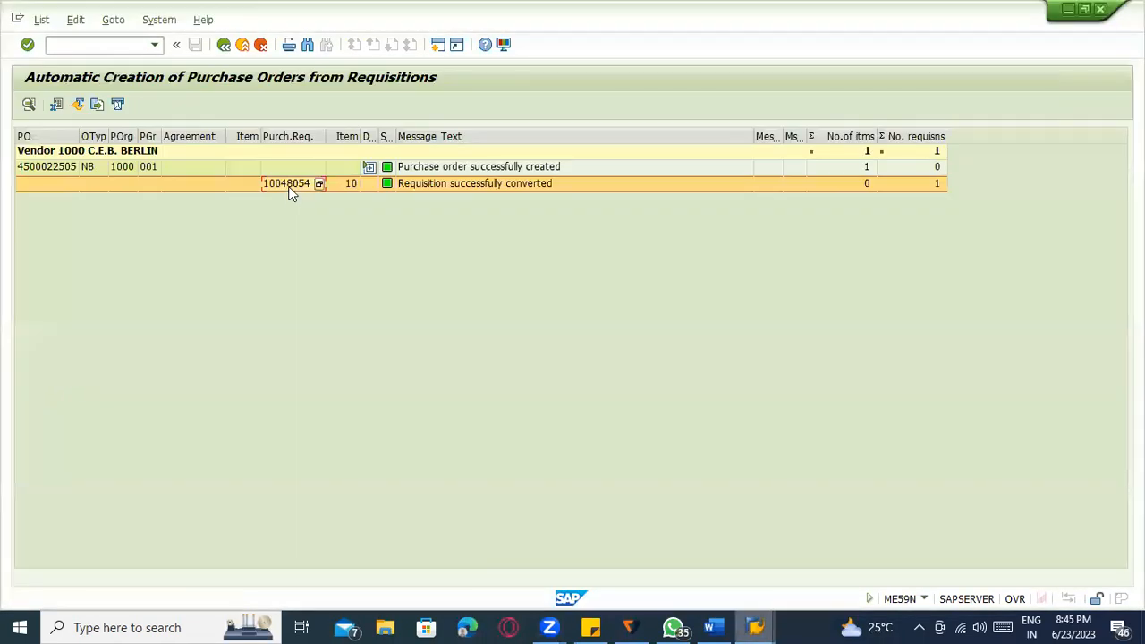
{"action": "left_click", "coordinate": [291, 136]}
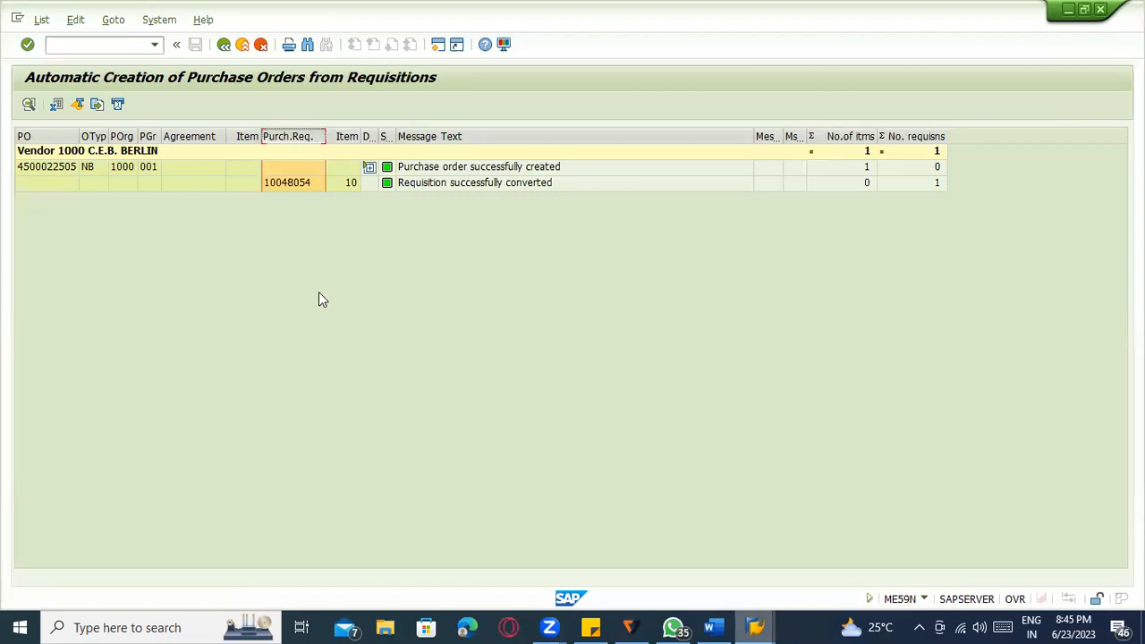
{"action": "left_click", "coordinate": [368, 169]}
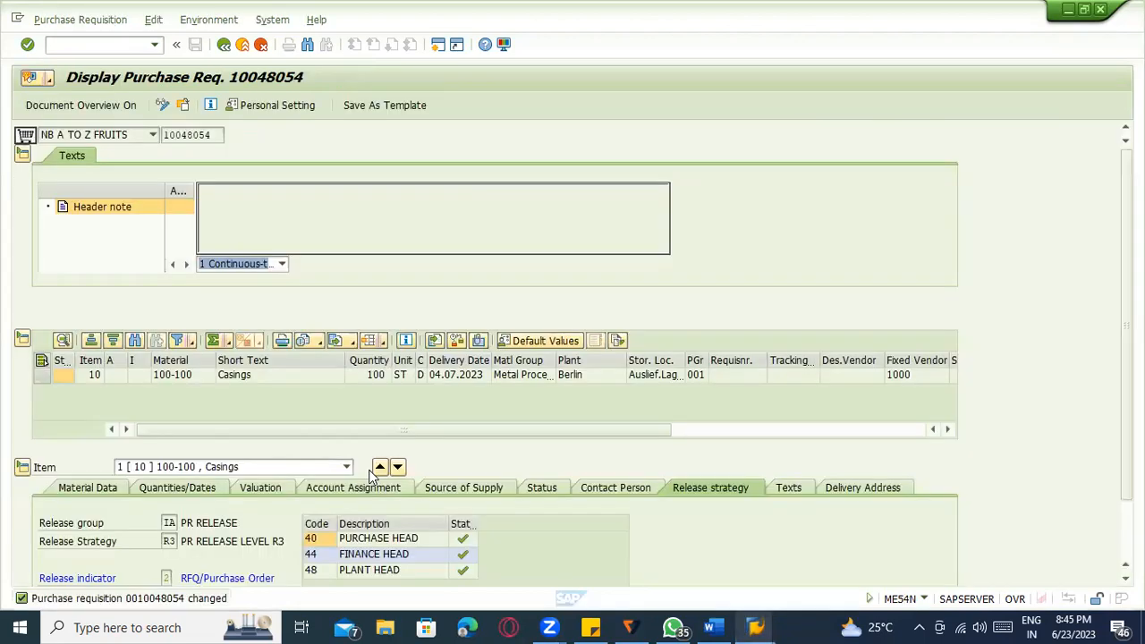
Review requisition 10048054's source of supply and material data, then open the Other Document prompt.
{"action": "key", "text": "F4"}
{"action": "left_click", "coordinate": [501, 491]}
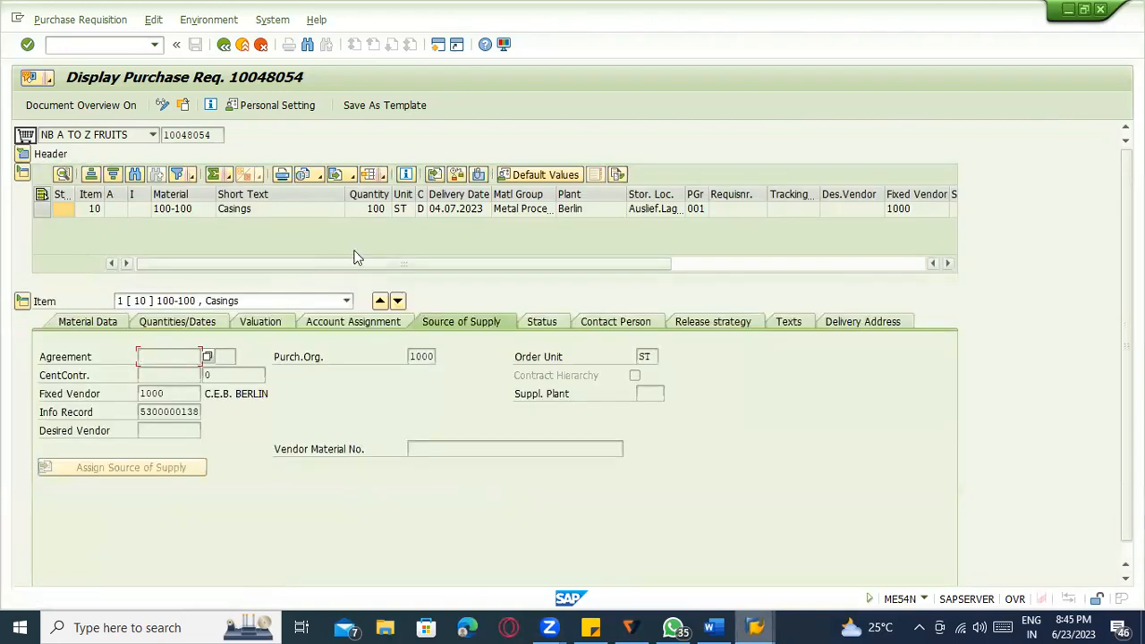
{"action": "left_click", "coordinate": [523, 210]}
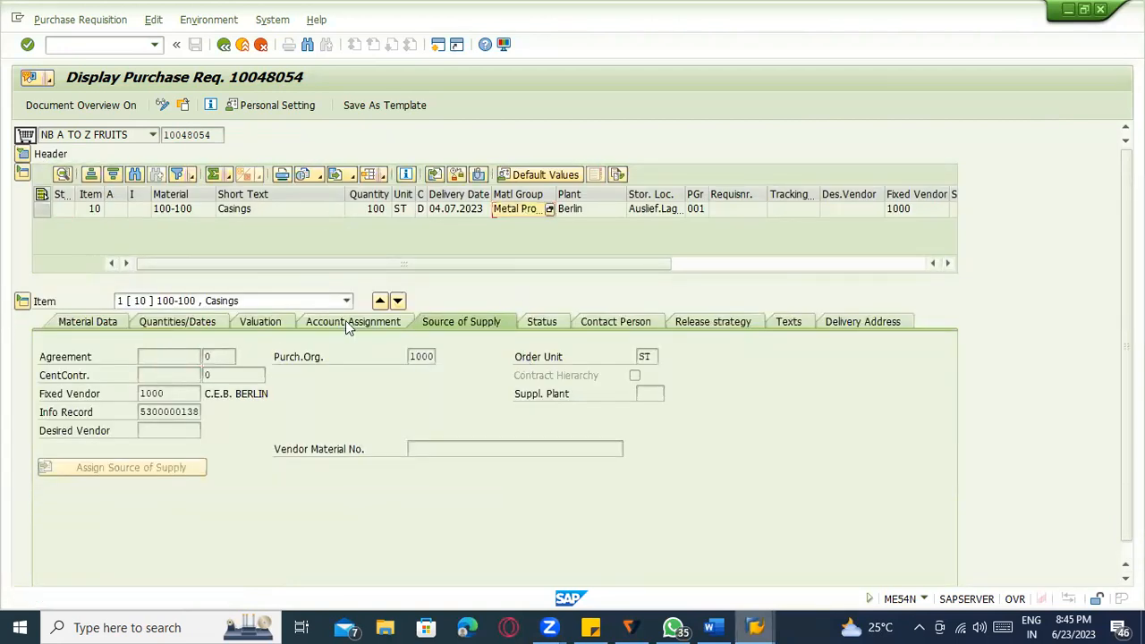
{"action": "key", "text": "alt+Tab"}
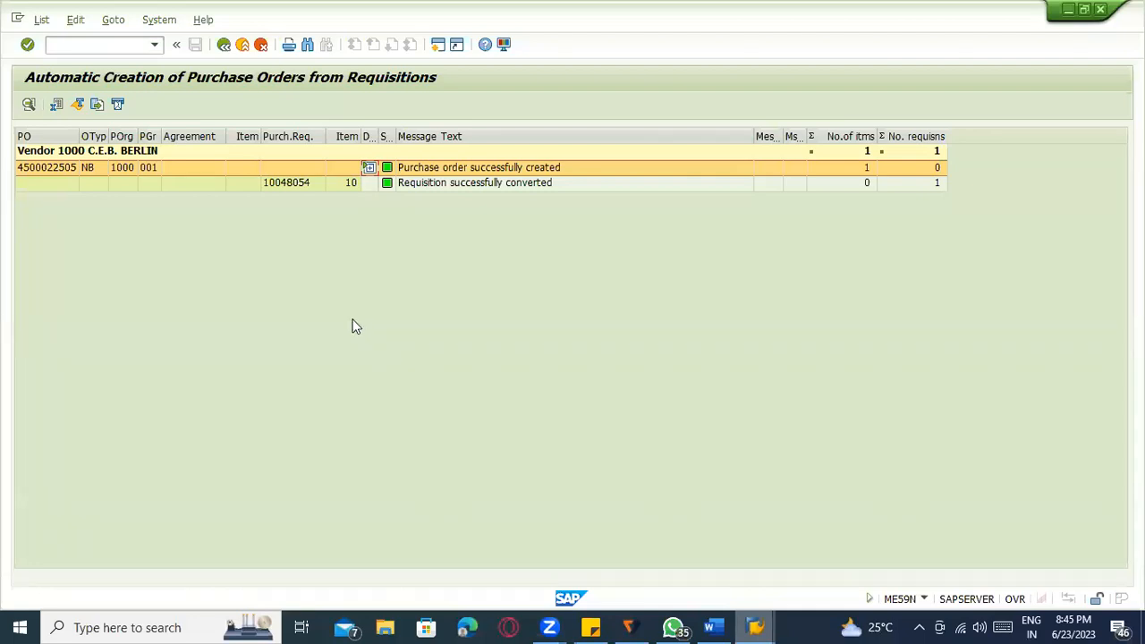
{"action": "key", "text": "alt+Tab"}
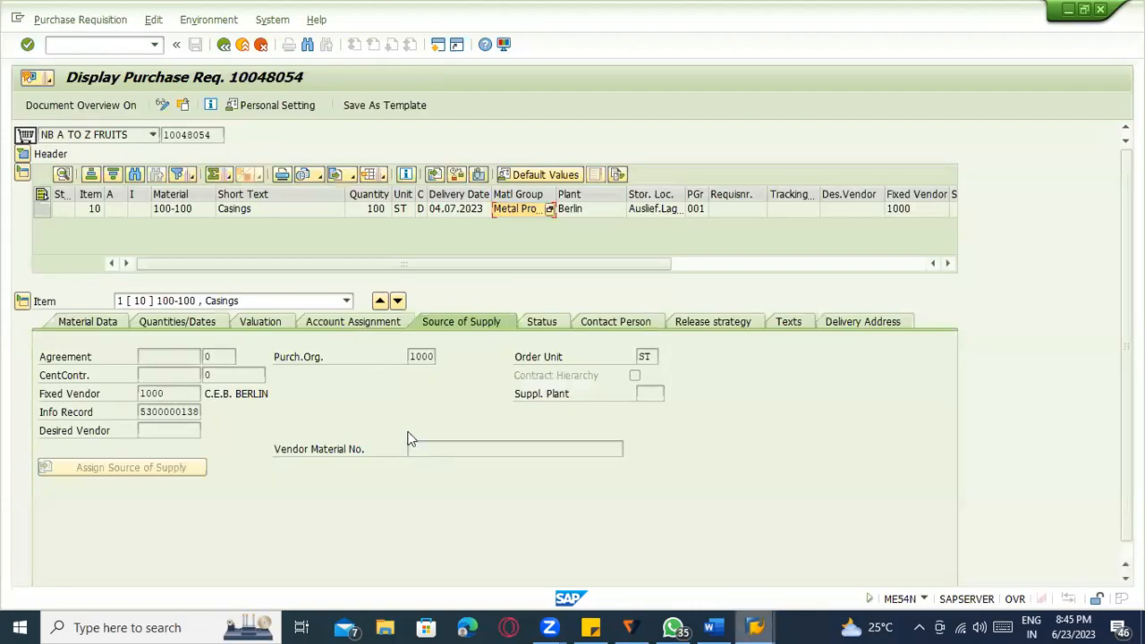
{"action": "left_click", "coordinate": [94, 321]}
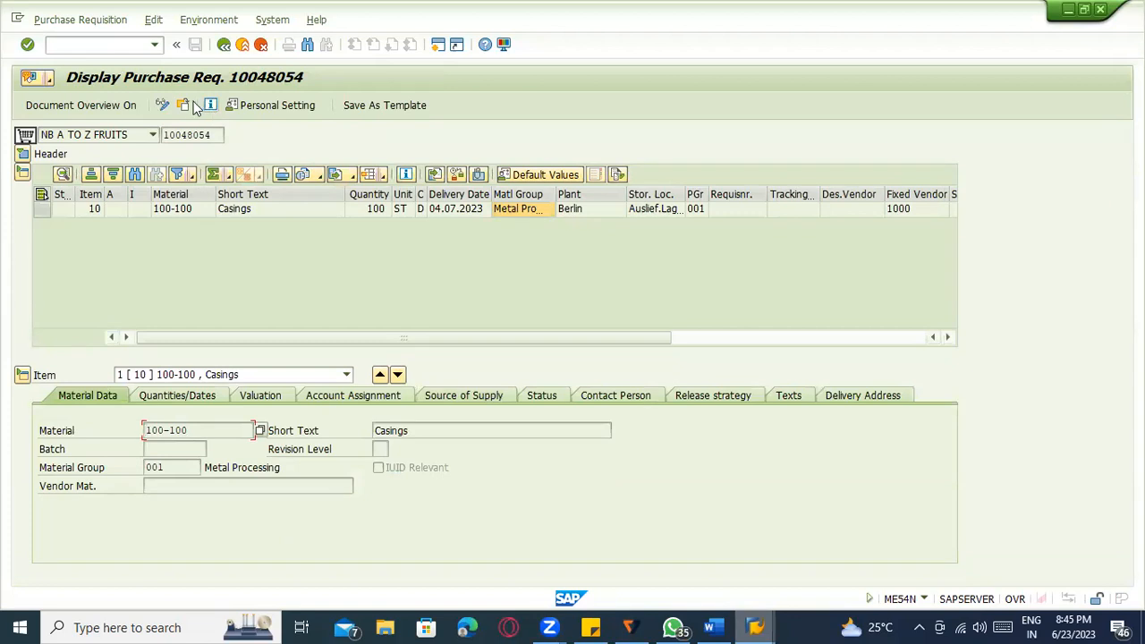
{"action": "left_click", "coordinate": [184, 104]}
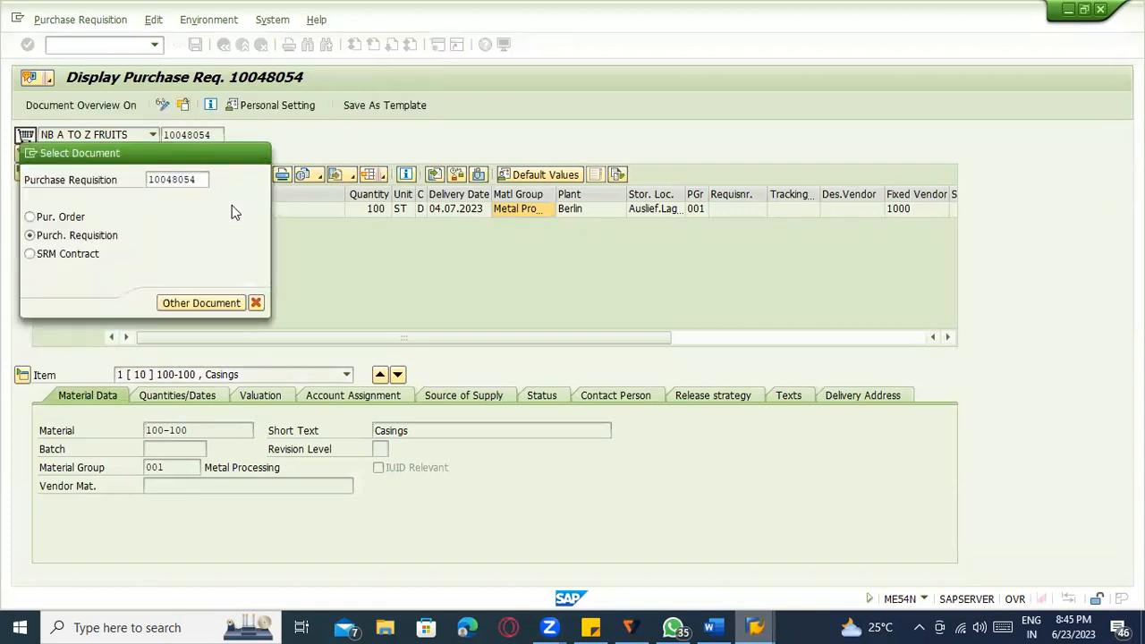
{"action": "key", "text": "Return"}
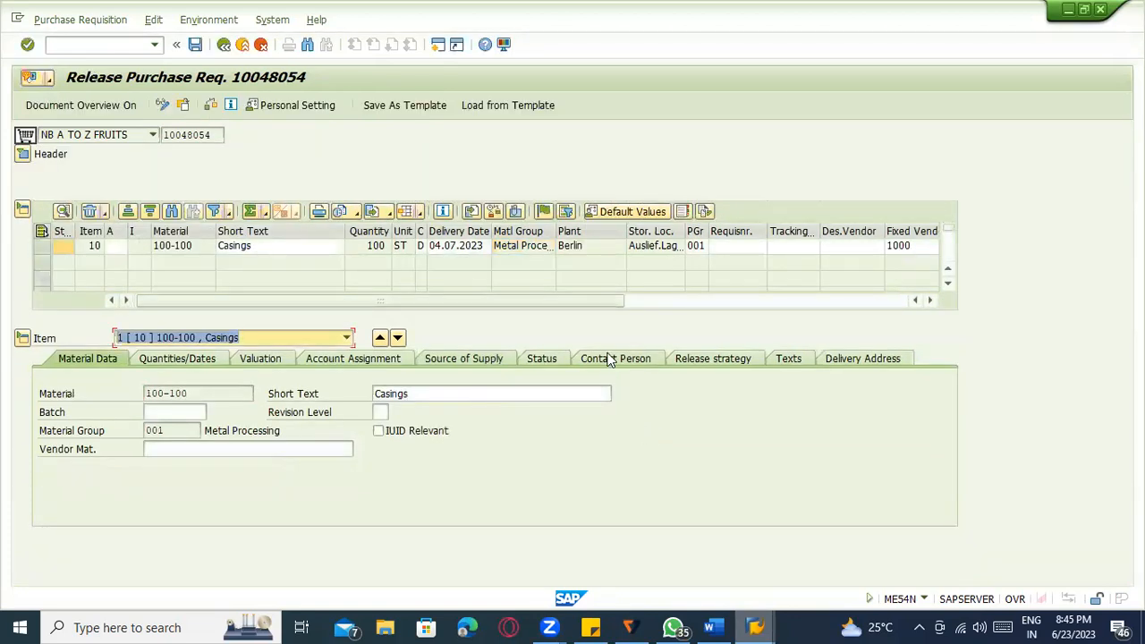
{"action": "left_click", "coordinate": [830, 362]}
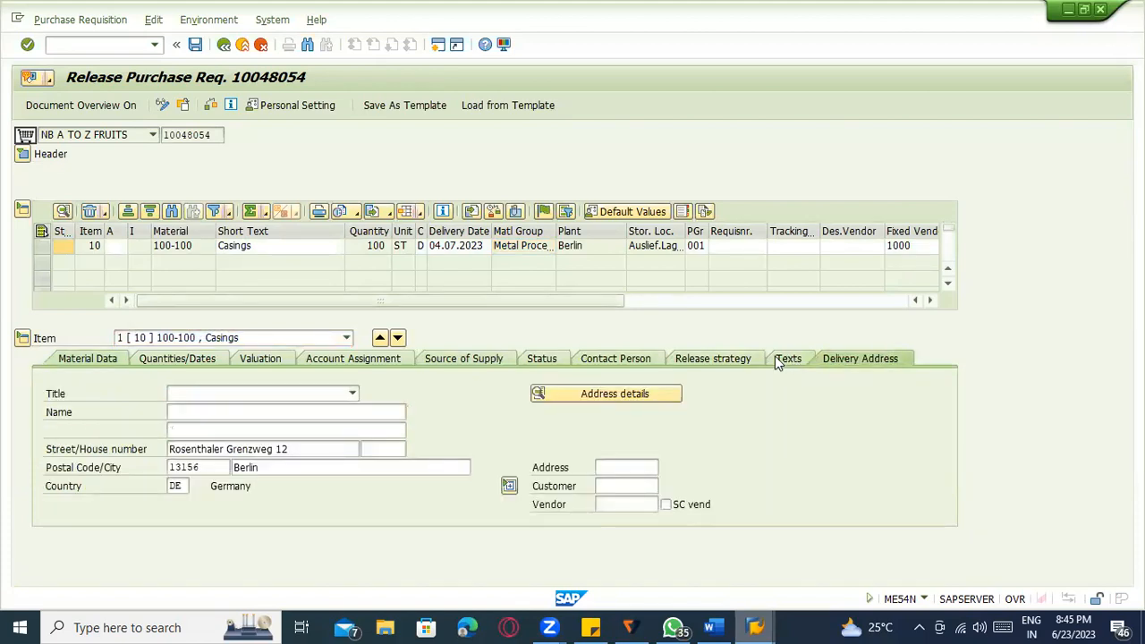
{"action": "left_click", "coordinate": [723, 359]}
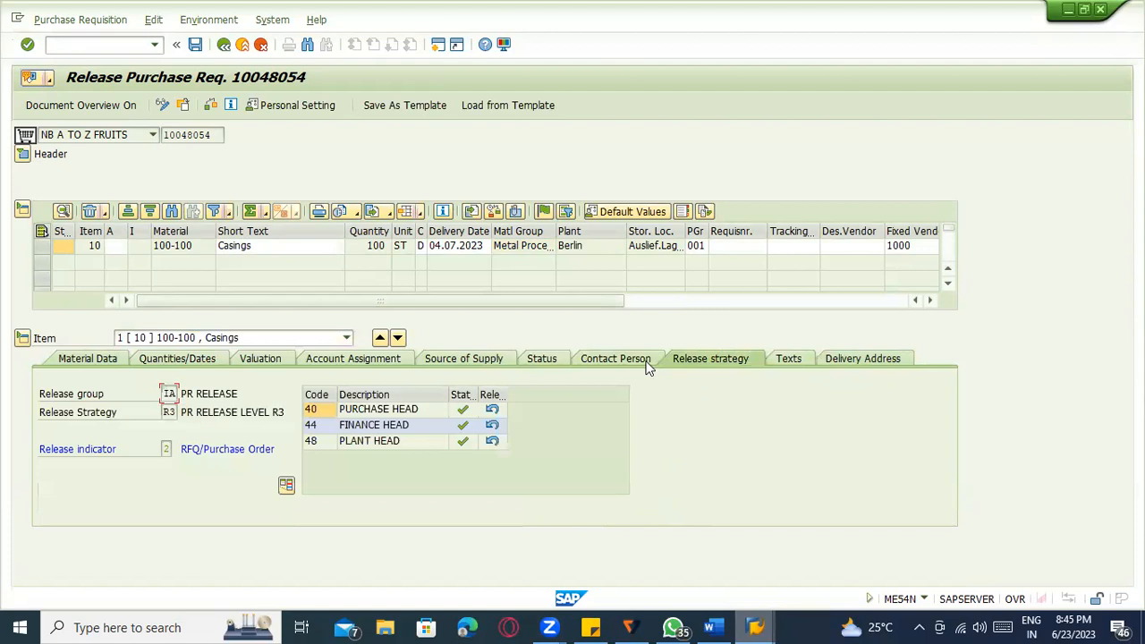
{"action": "left_click", "coordinate": [638, 361]}
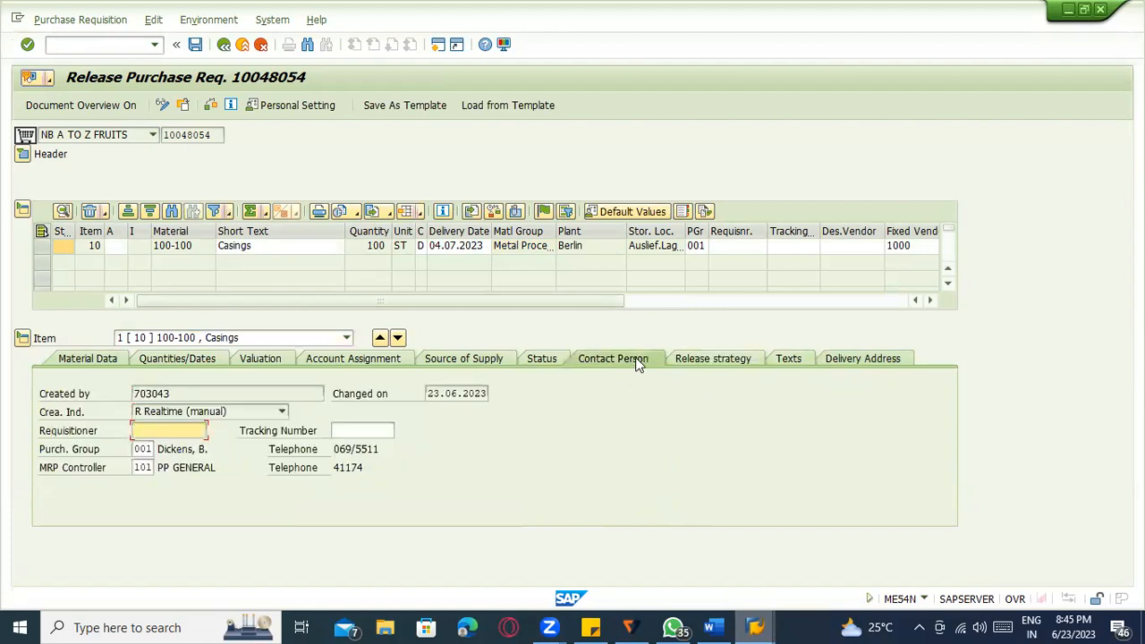
{"action": "left_click", "coordinate": [542, 362]}
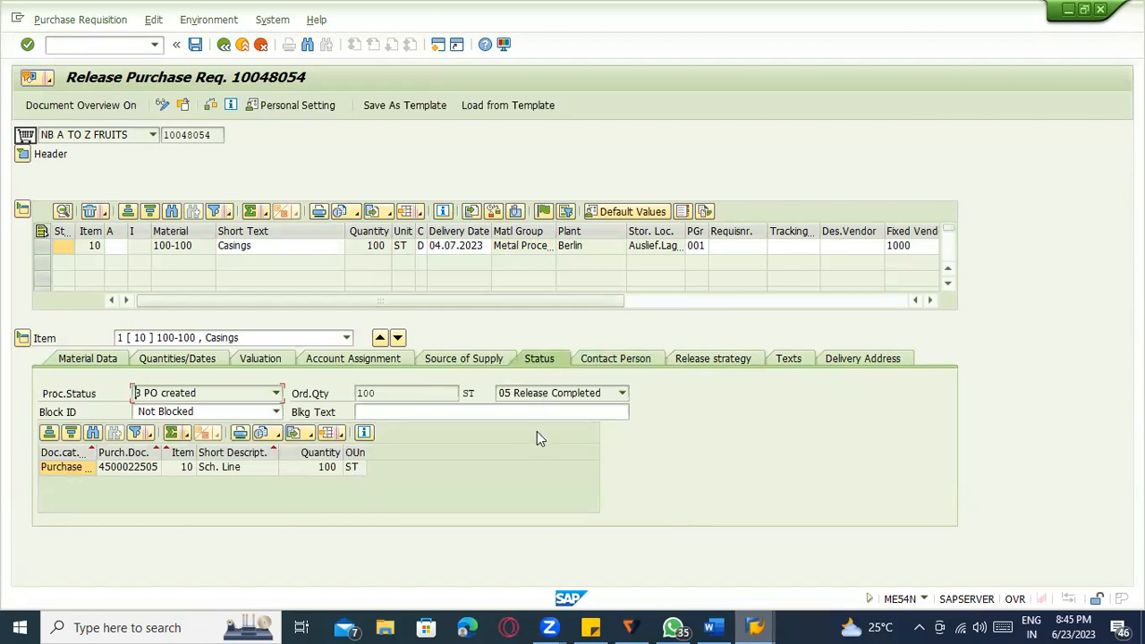
{"action": "double_click", "coordinate": [130, 469]}
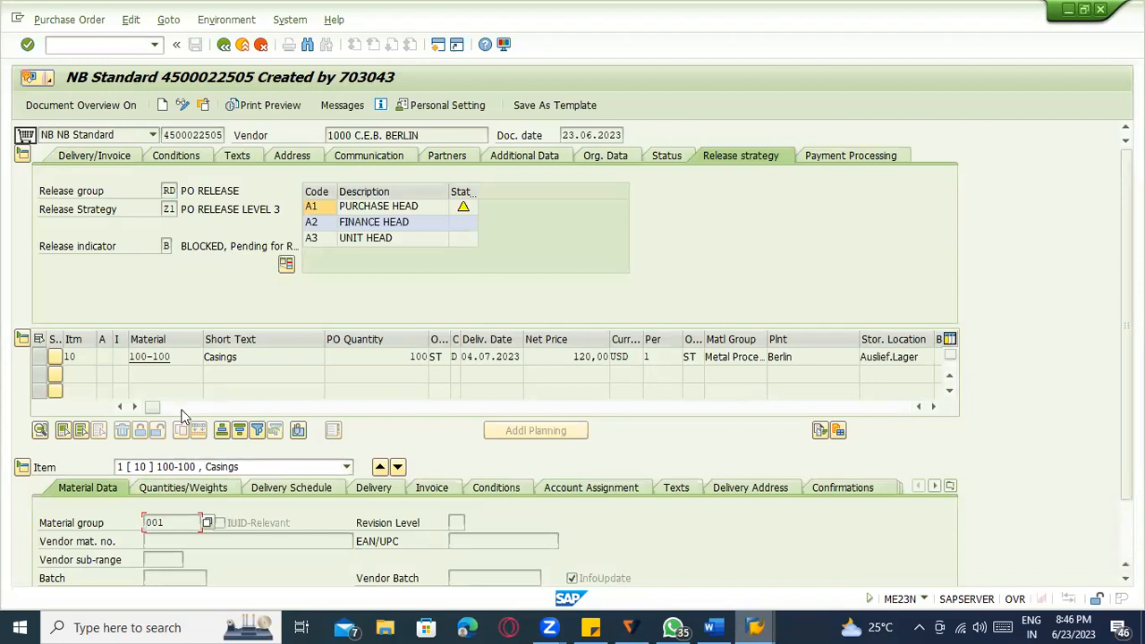
{"action": "left_click", "coordinate": [294, 408]}
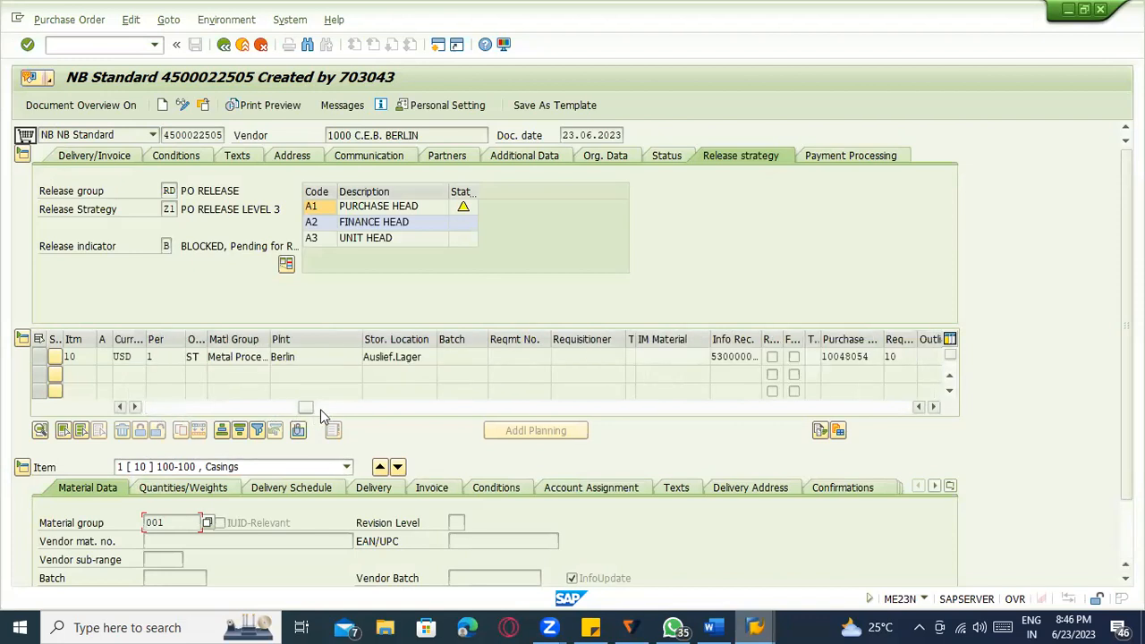
{"action": "left_click_drag", "start_coordinate": [302, 409], "coordinate": [5, 415]}
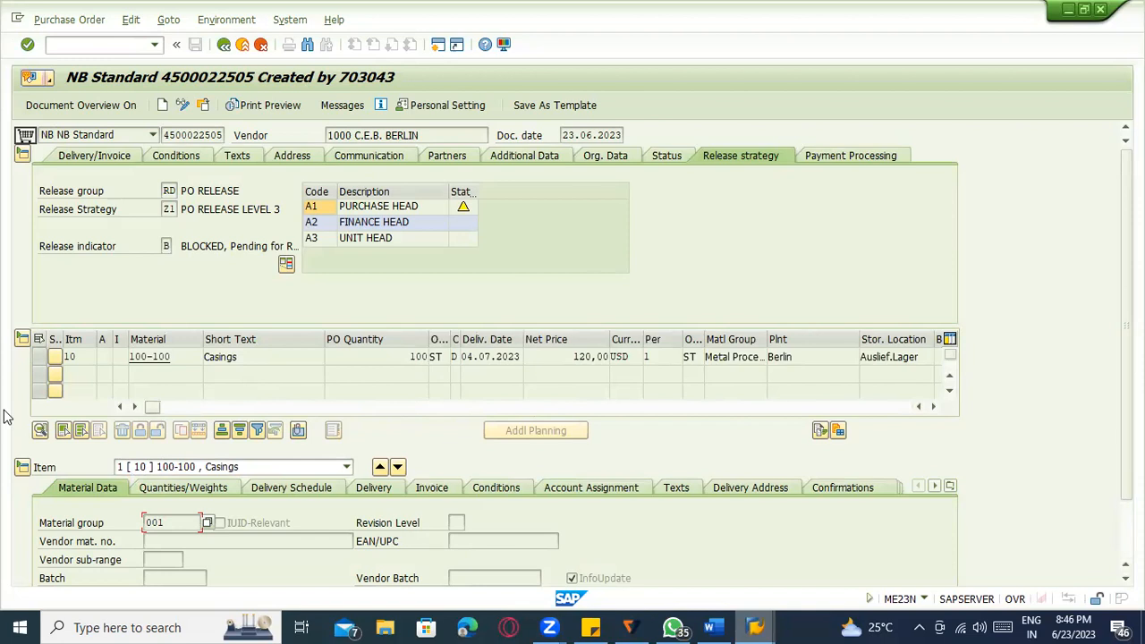
{"action": "left_click", "coordinate": [242, 44]}
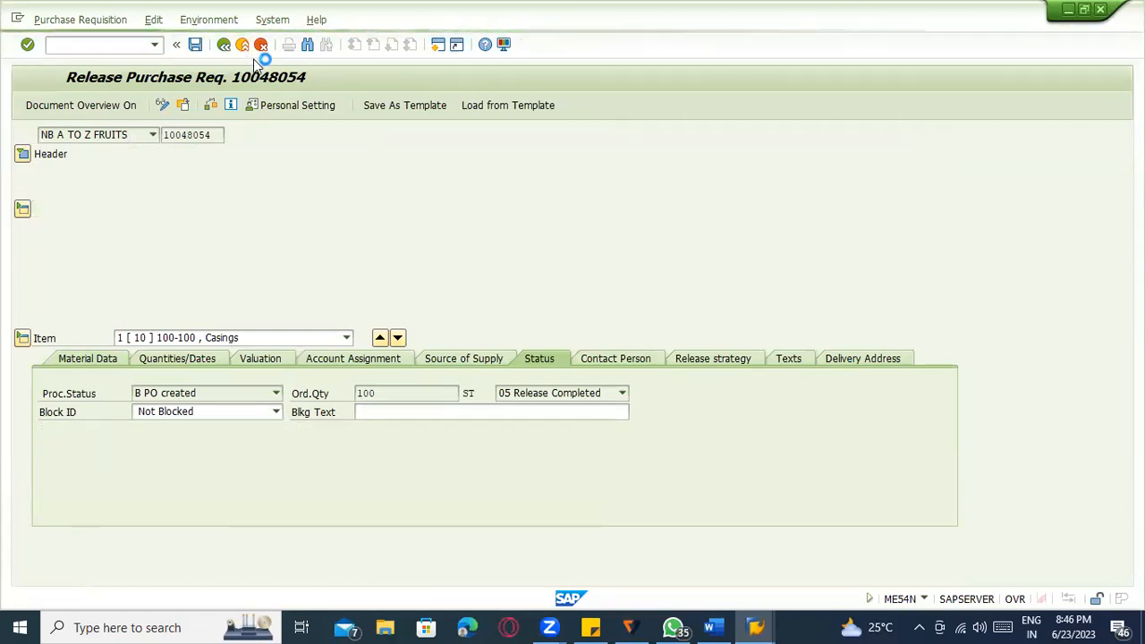
Open the material display and pick material 50065793 from the recent entries.
{"action": "type", "text": "me53n"}
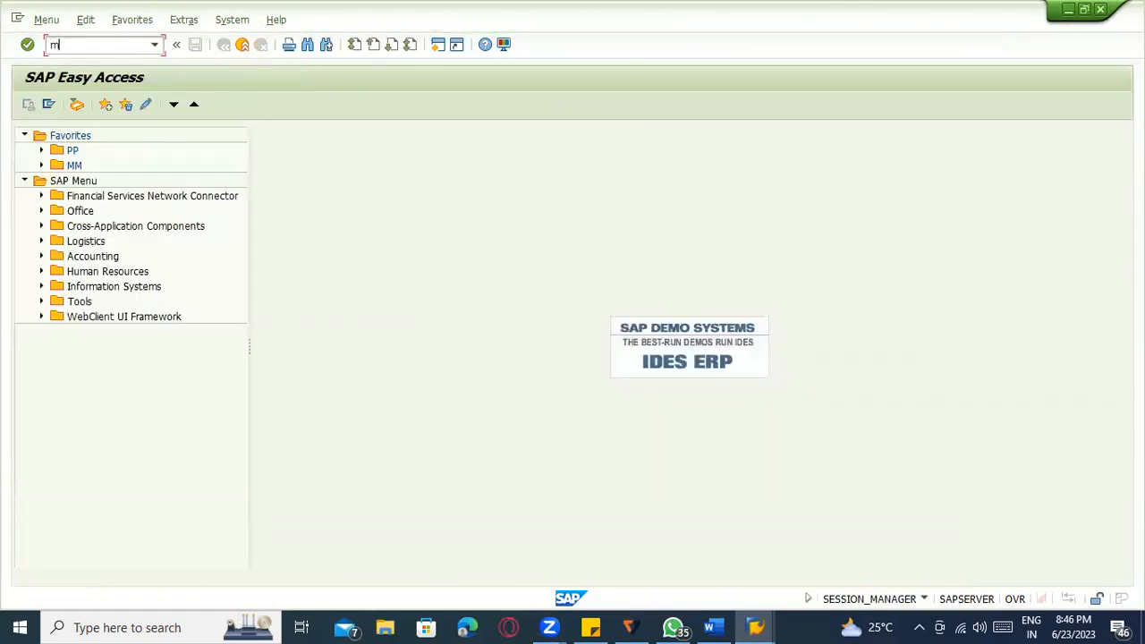
{"action": "key", "text": "Return"}
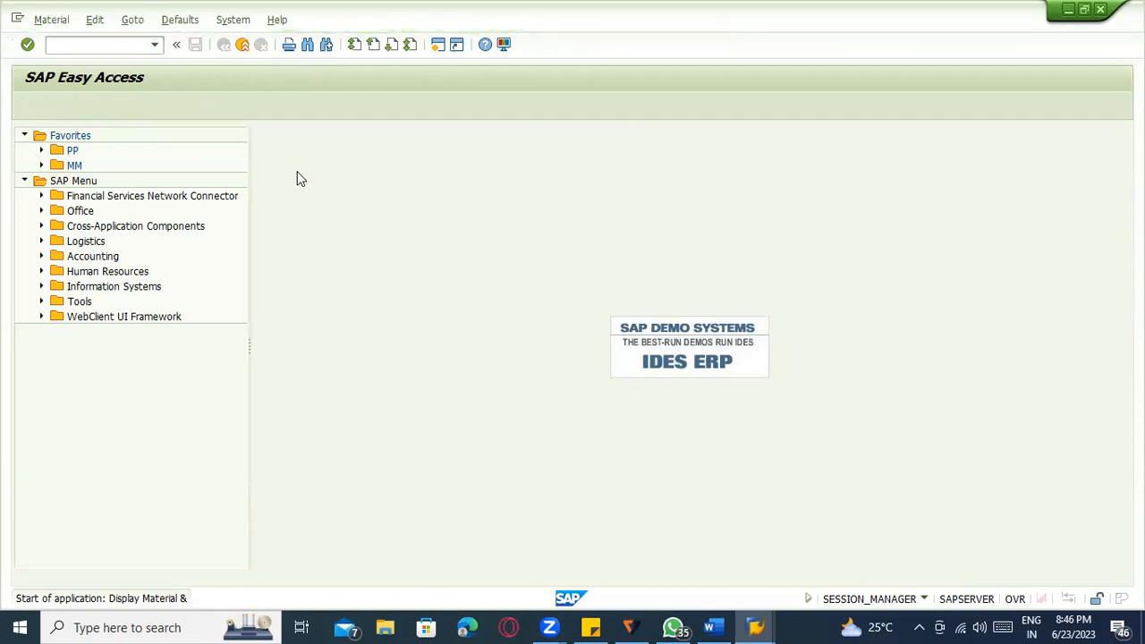
{"action": "key", "text": "BackSpace"}
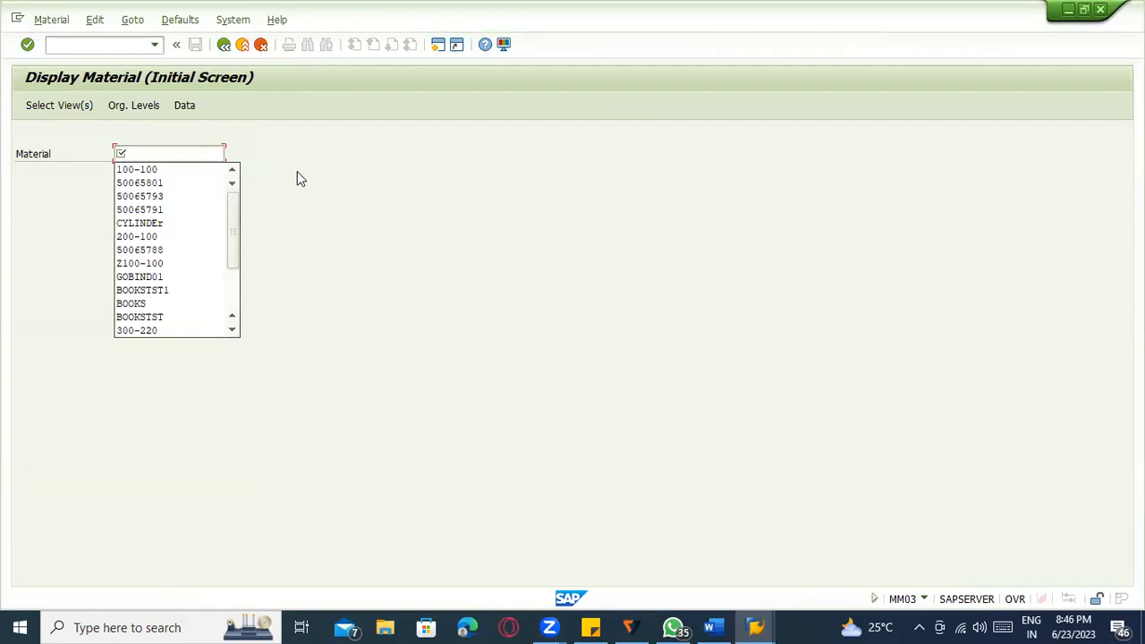
{"action": "left_click", "coordinate": [143, 183]}
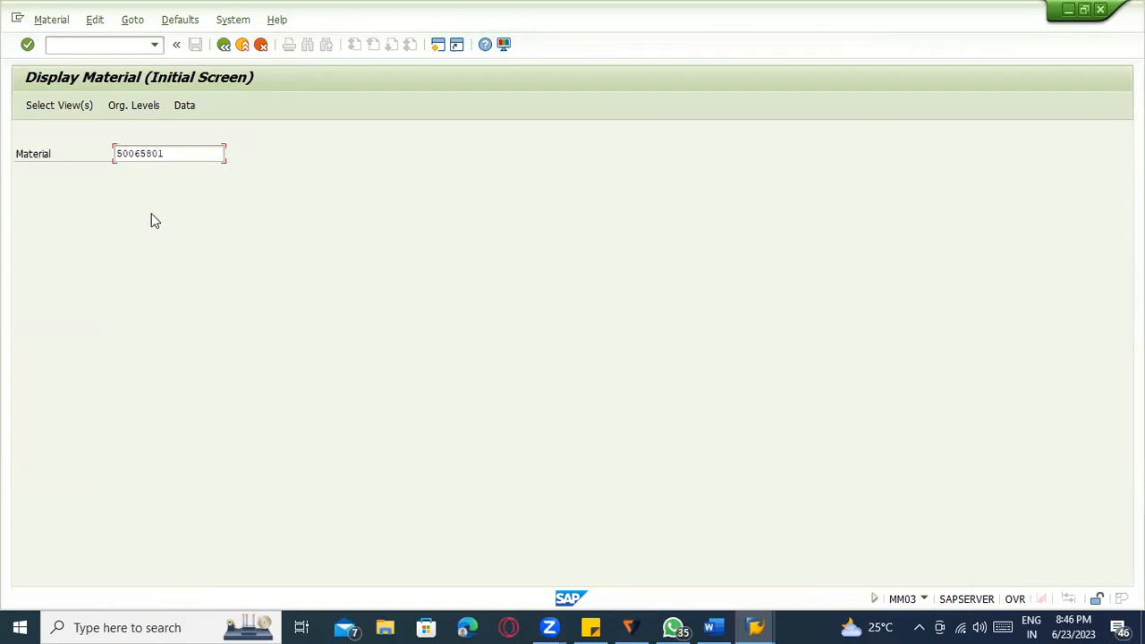
{"action": "key", "text": "Return"}
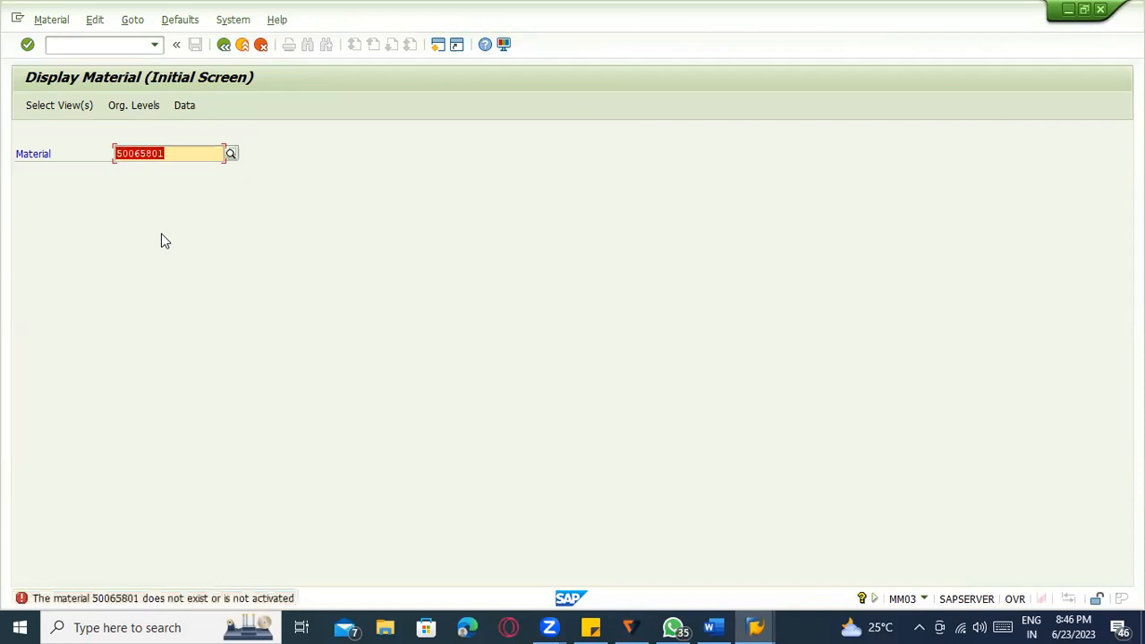
{"action": "key", "text": "BackSpace"}
{"action": "left_click", "coordinate": [159, 207]}
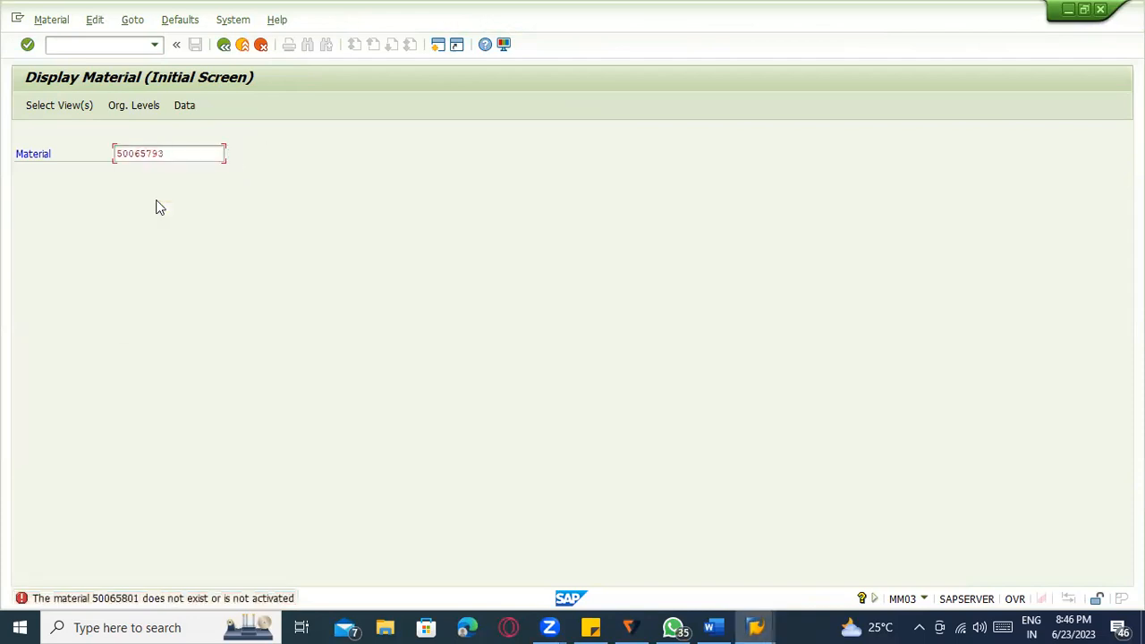
{"action": "key", "text": "Return"}
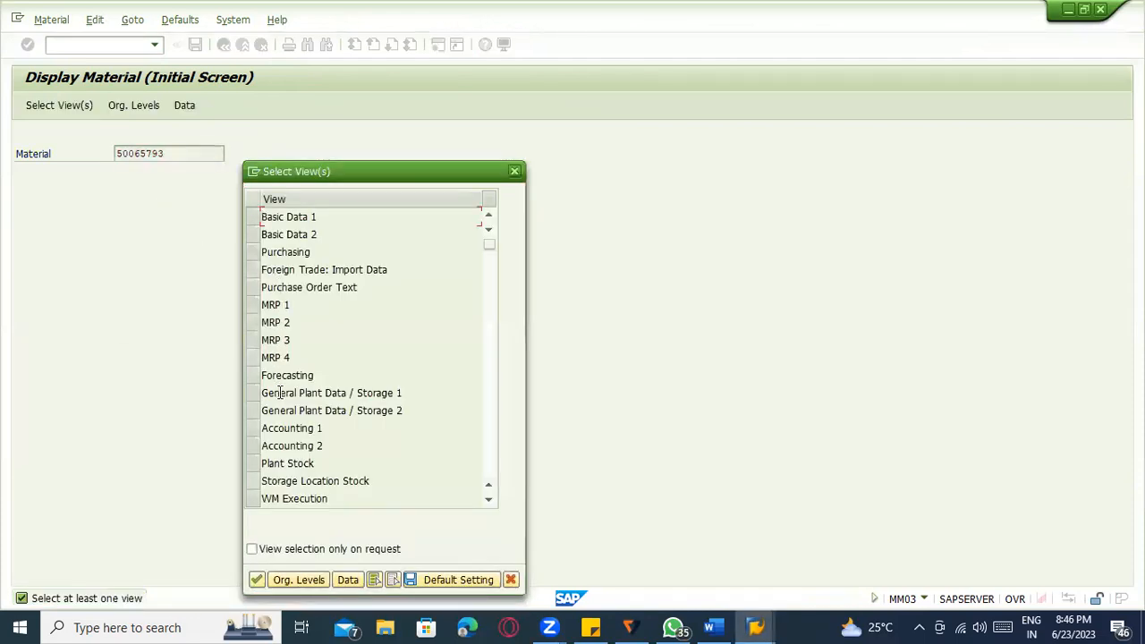
Choose the General Plant Data / Storage 2 view for plant 1100, storage location 0001.
{"action": "scroll", "coordinate": [268, 416], "scroll_direction": "down", "scroll_amount": 1}
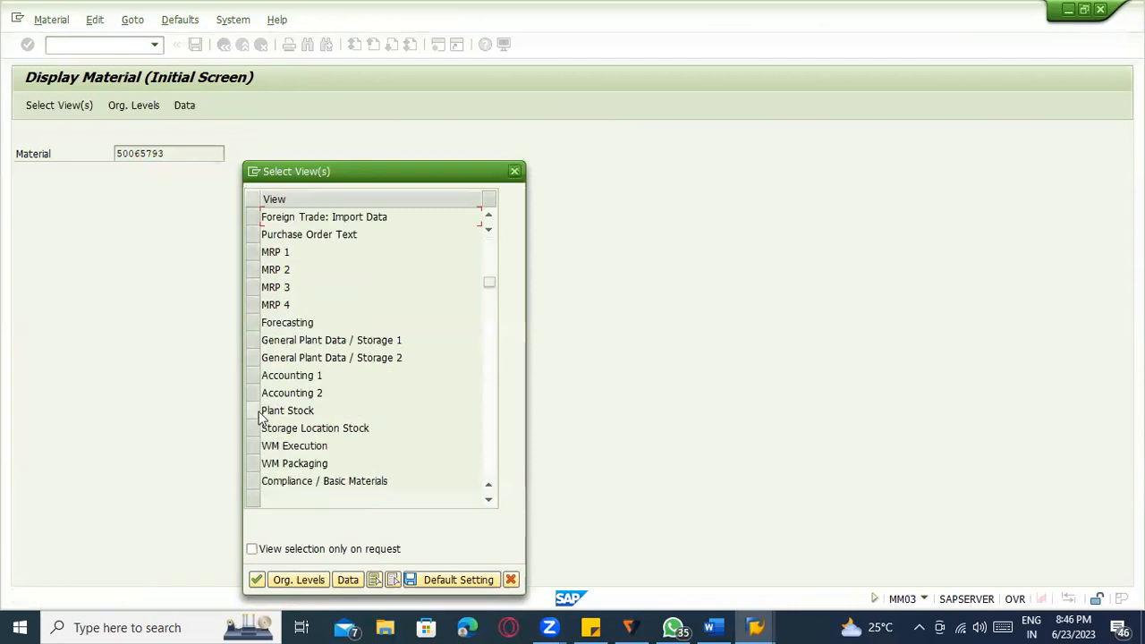
{"action": "left_click", "coordinate": [253, 359]}
{"action": "key", "text": "Return"}
{"action": "type", "text": "1100"}
{"action": "key", "text": "Tab"}
{"action": "type", "text": "0001"}
{"action": "key", "text": "Return"}
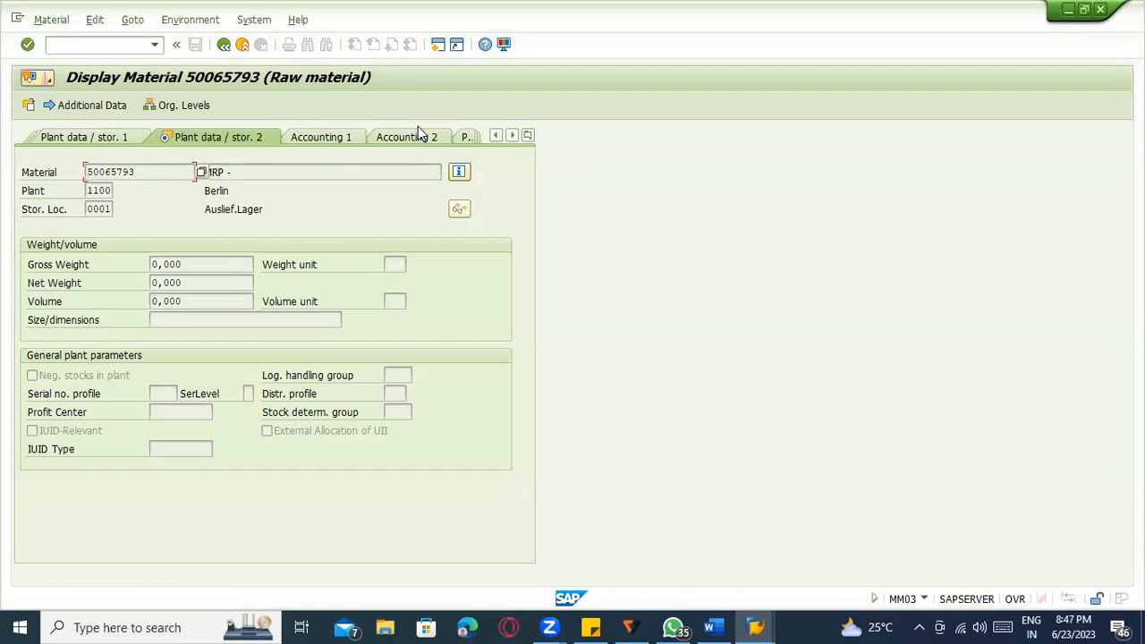
Return to SAP Easy Access with /n and widen the menu tree pane.
{"action": "left_click", "coordinate": [107, 45]}
{"action": "type", "text": "/n"}
{"action": "key", "text": "Return"}
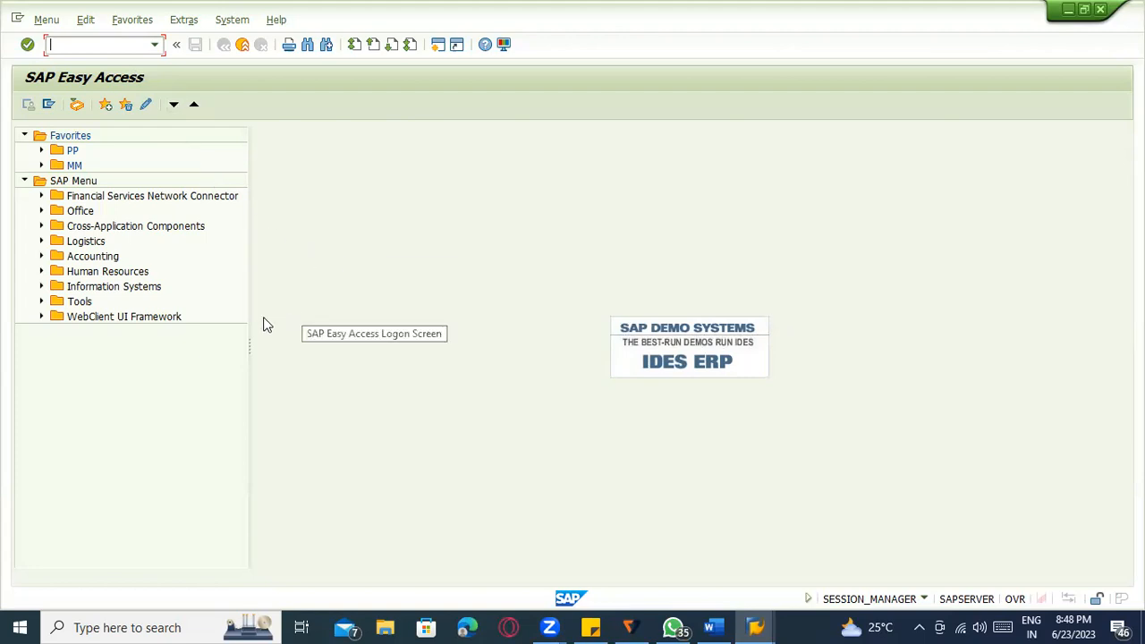
{"action": "left_click_drag", "start_coordinate": [252, 307], "coordinate": [387, 308]}
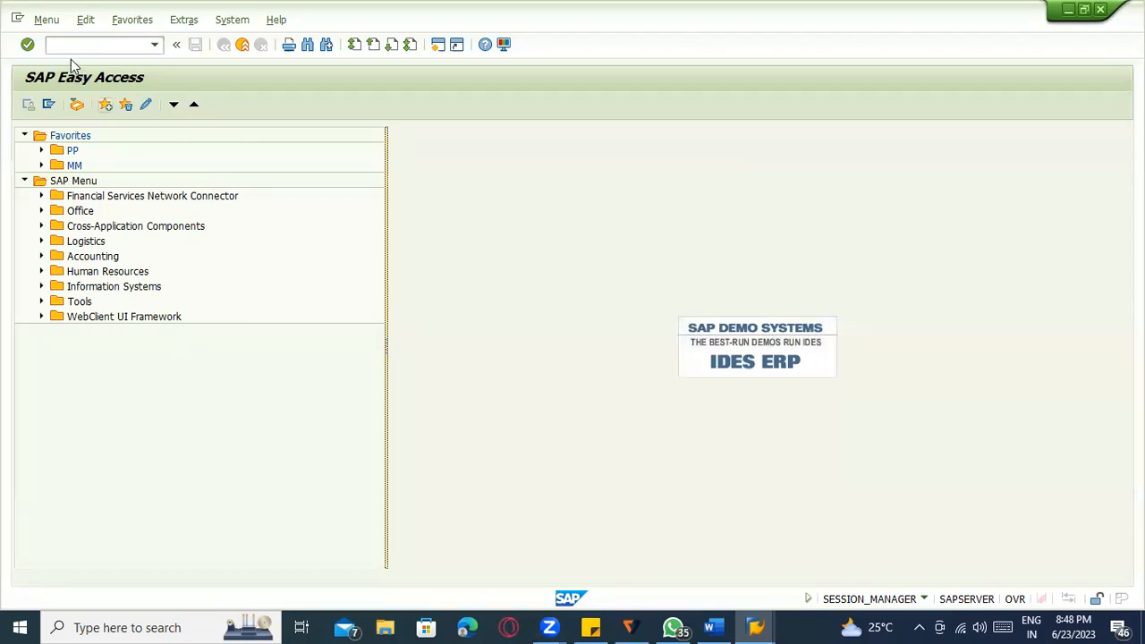
Glance at the Edit menu, narrow the menu tree pane back, and exit the ME59N results.
{"action": "left_click", "coordinate": [85, 19]}
{"action": "left_click", "coordinate": [499, 215]}
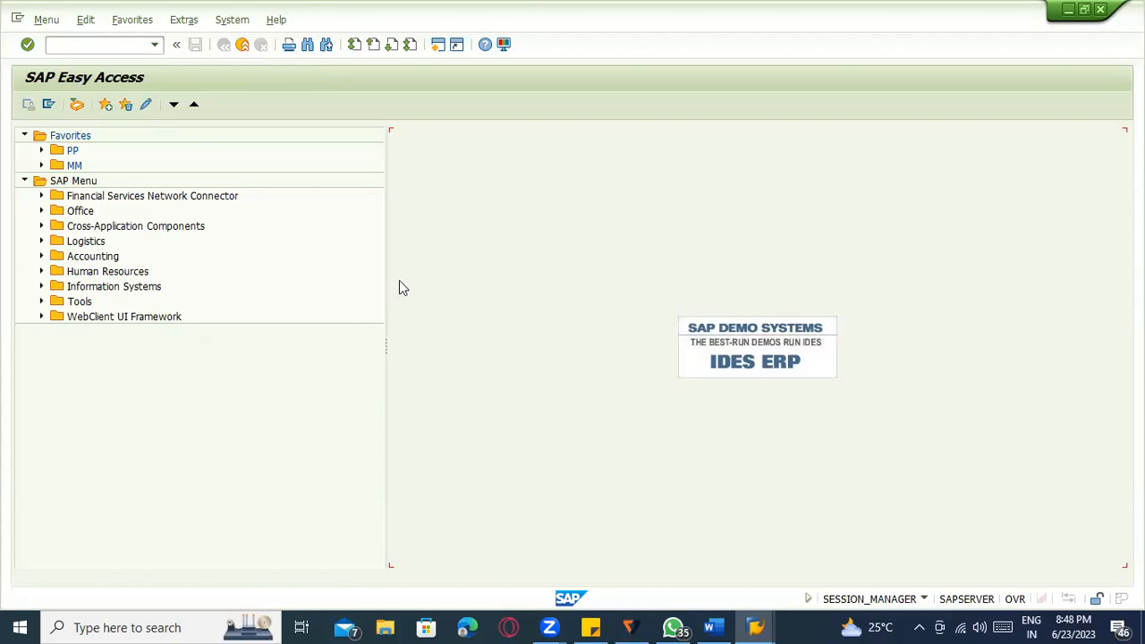
{"action": "left_click_drag", "start_coordinate": [385, 279], "coordinate": [307, 281]}
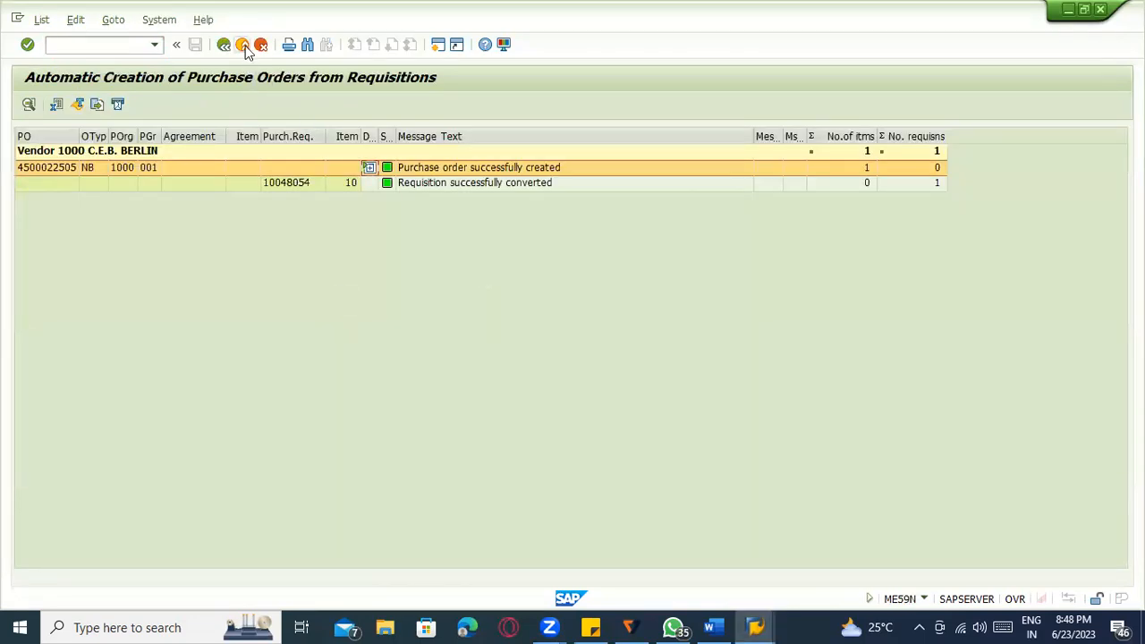
{"action": "left_click", "coordinate": [242, 44]}
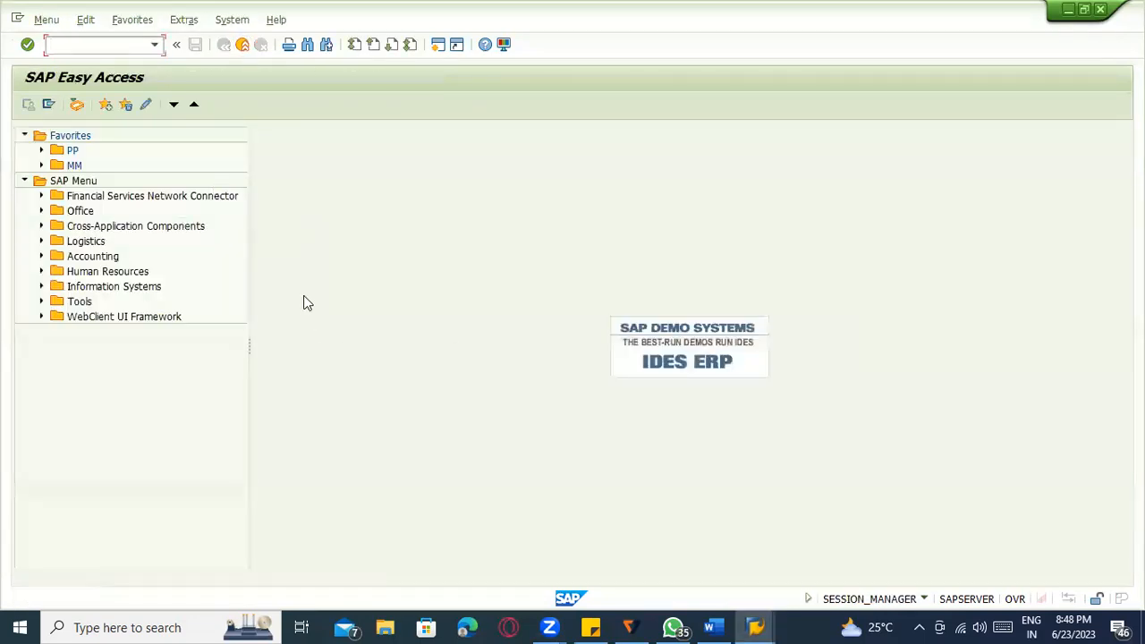
Start MM01 for a new material with industry sector M and material type ROH.
{"action": "type", "text": "mm01"}
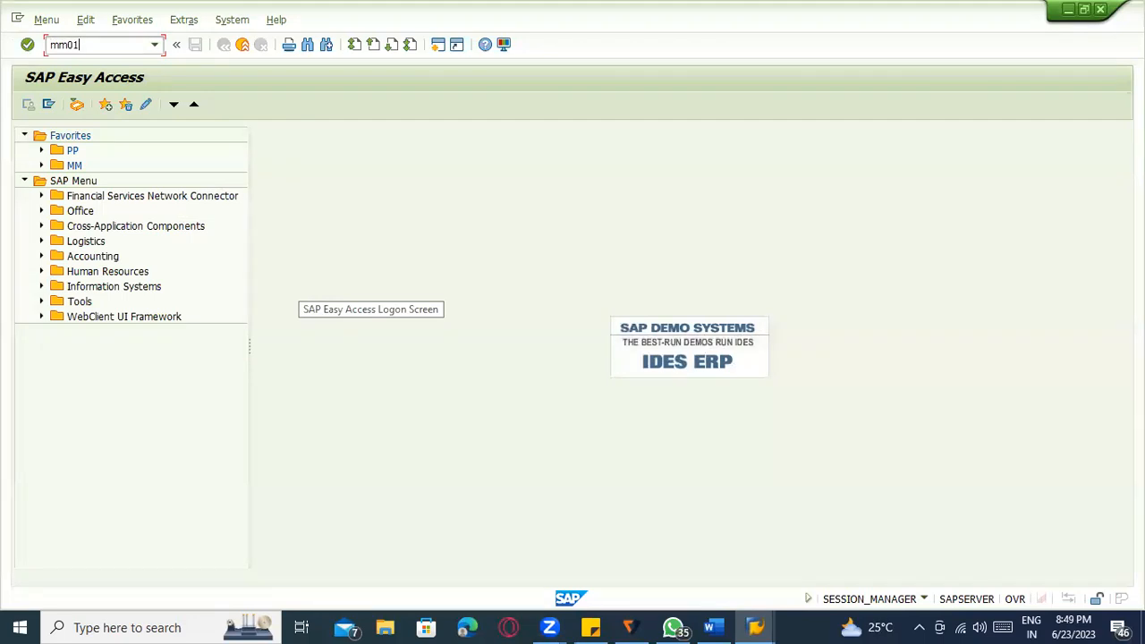
{"action": "key", "text": "Return"}
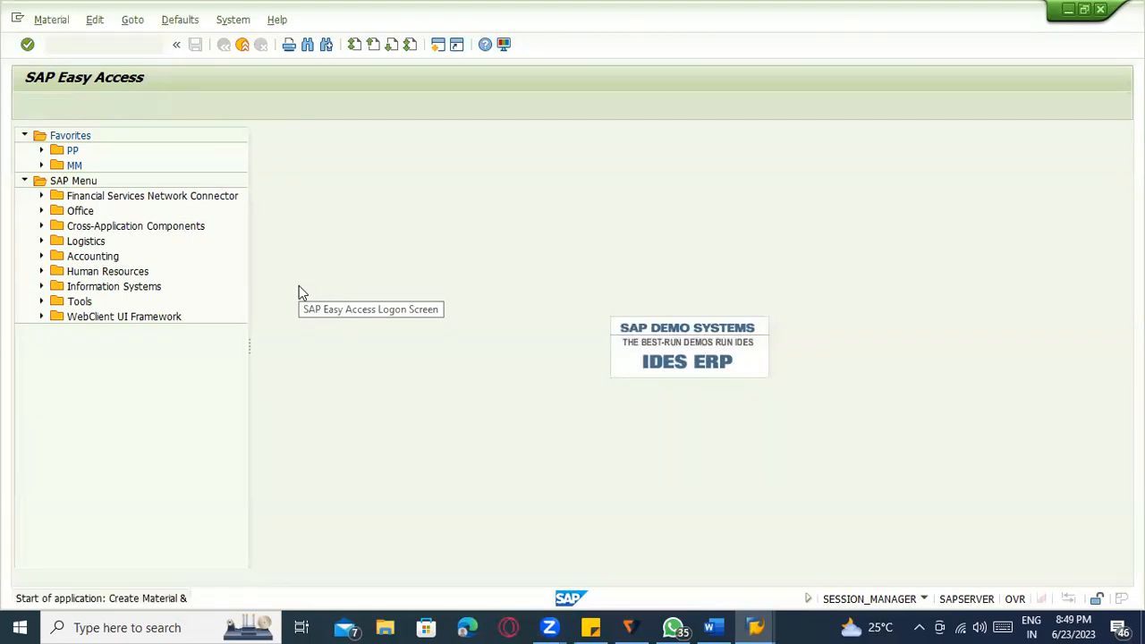
{"action": "key", "text": "Tab"}
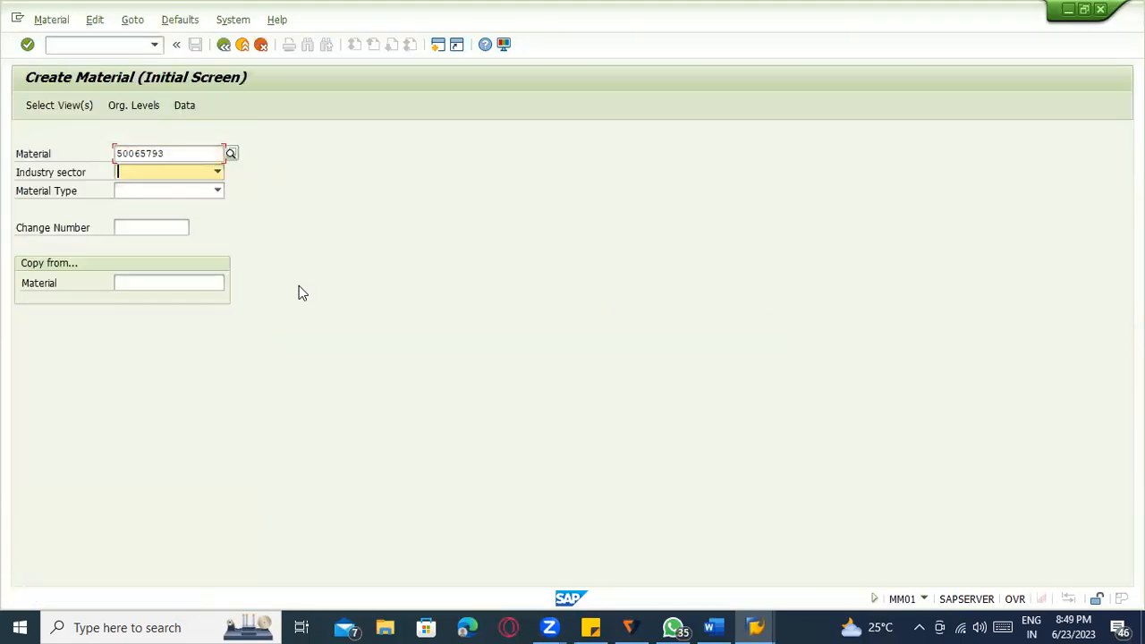
{"action": "key", "text": "shift+Tab"}
{"action": "key", "text": "Delete"}
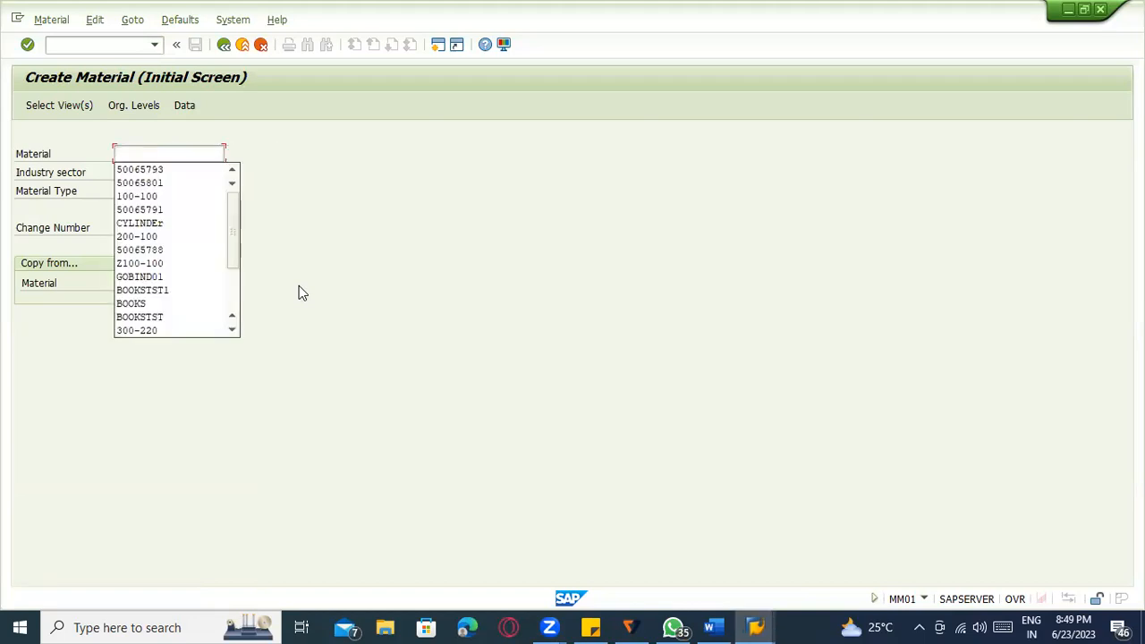
{"action": "left_click", "coordinate": [564, 168]}
{"action": "left_click", "coordinate": [184, 175]}
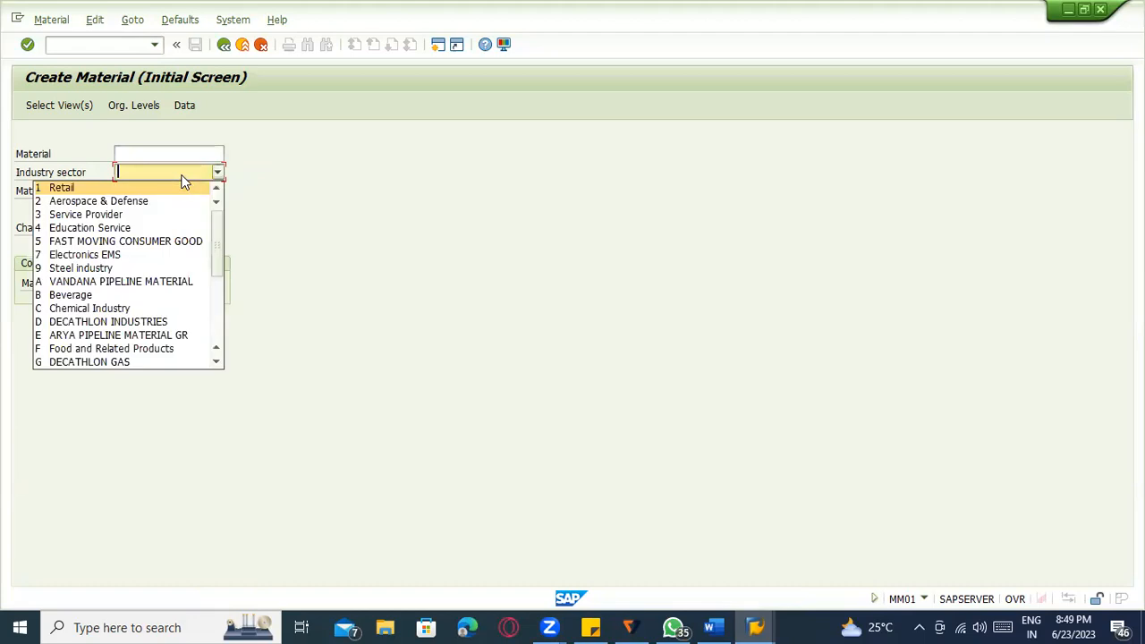
{"action": "key", "text": "m"}
{"action": "key", "text": "Tab"}
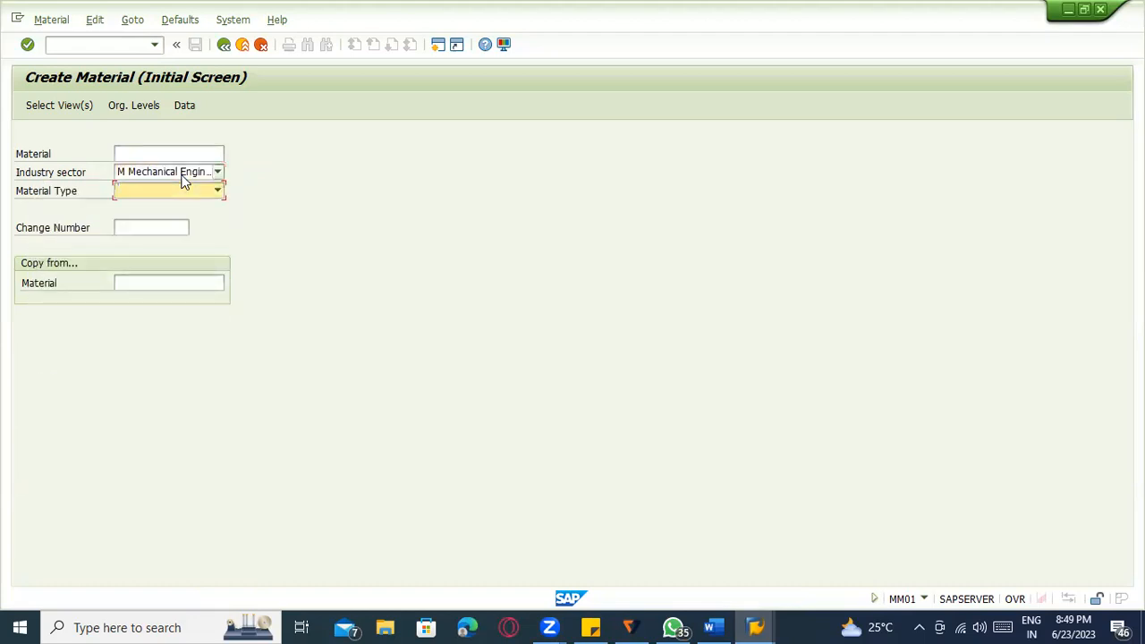
{"action": "key", "text": "f"}
{"action": "key", "text": "r"}
{"action": "key", "text": "Return"}
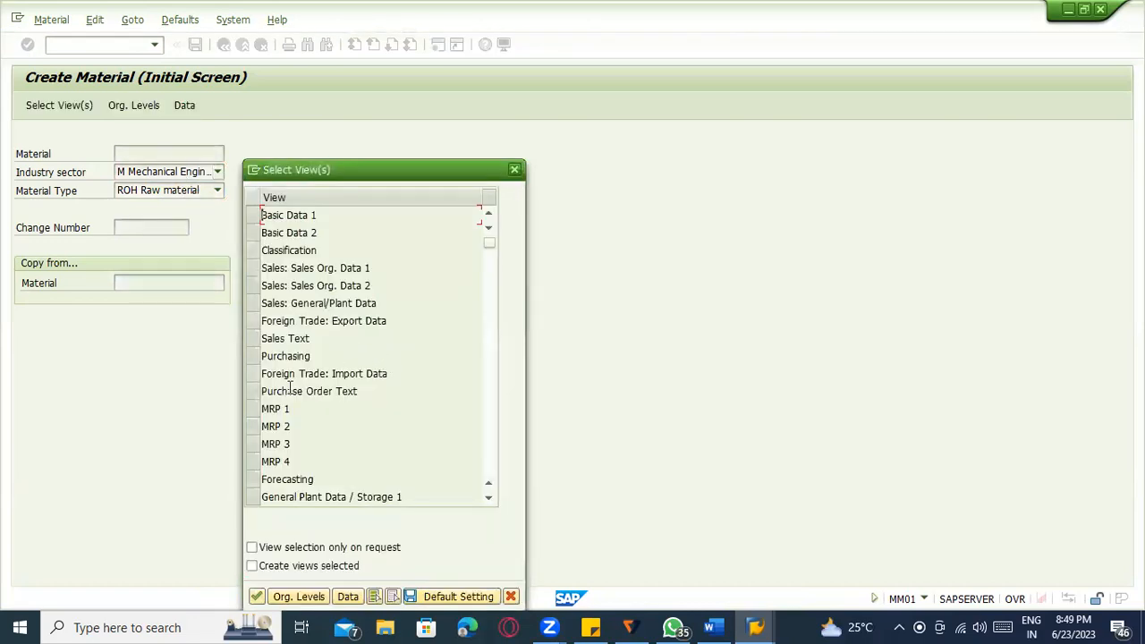
Select the Basic Data 1/2, Purchasing, Plant Data/Storage 1/2 and Accounting 1/2 views.
{"action": "left_click", "coordinate": [252, 219]}
{"action": "left_click", "coordinate": [252, 232]}
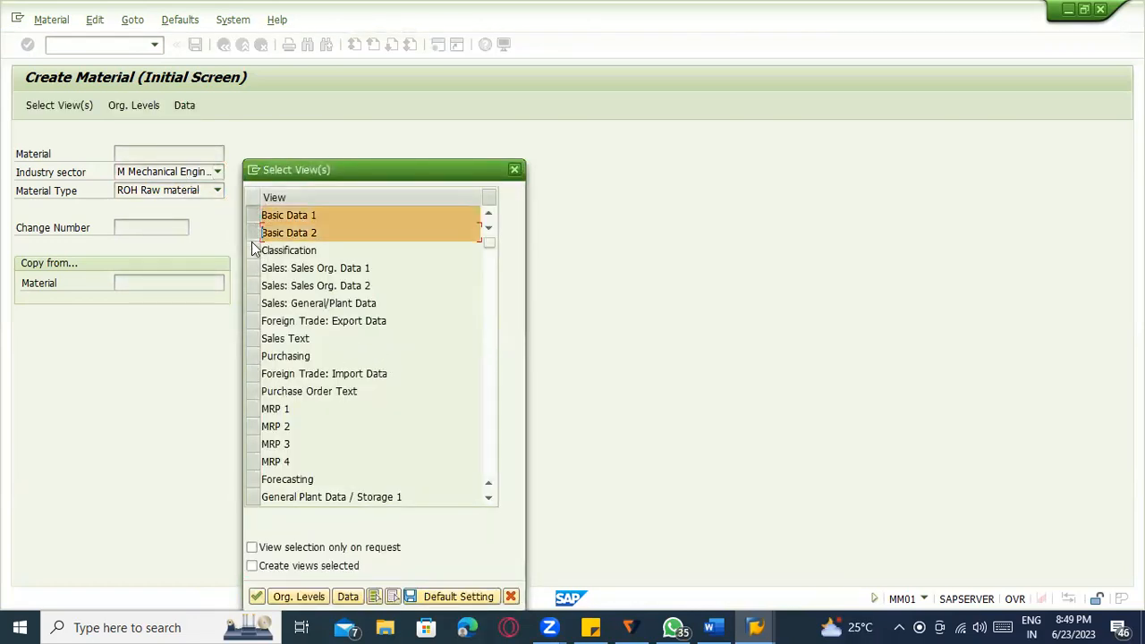
{"action": "left_click", "coordinate": [251, 356]}
{"action": "scroll", "coordinate": [251, 418], "scroll_direction": "down", "scroll_amount": 2}
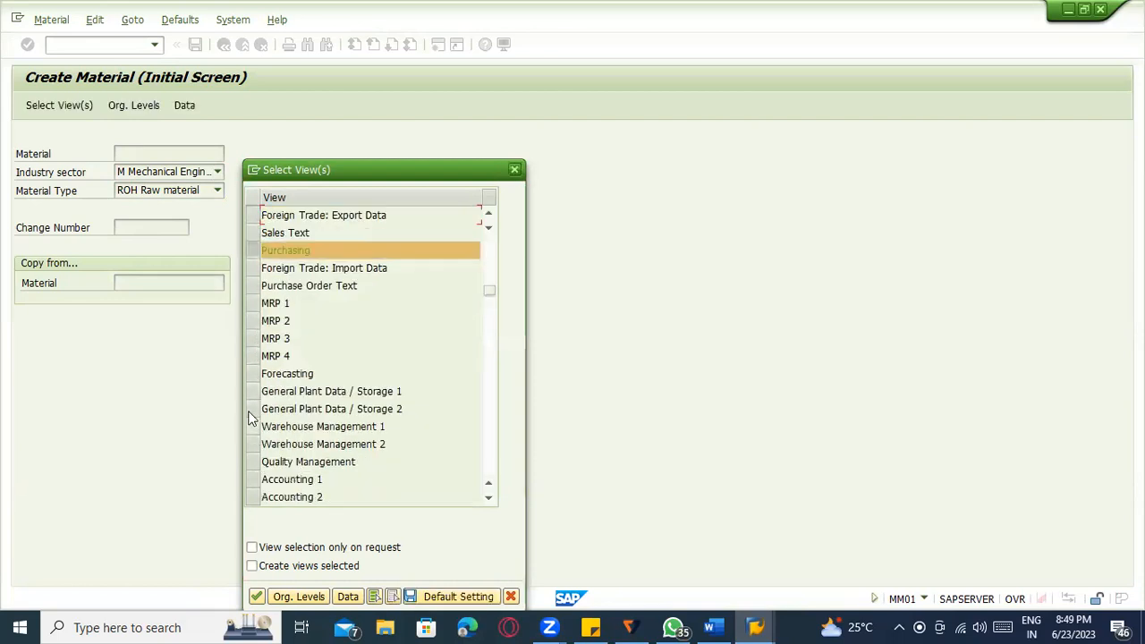
{"action": "left_click", "coordinate": [252, 391]}
{"action": "left_click", "coordinate": [254, 409]}
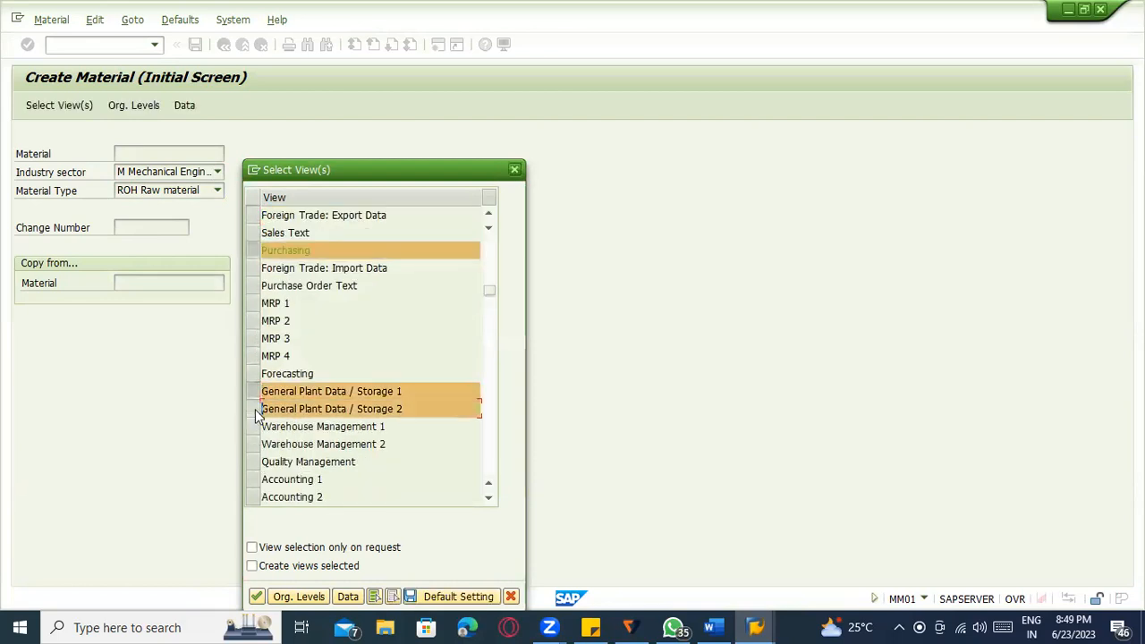
{"action": "left_click", "coordinate": [253, 480]}
{"action": "left_click", "coordinate": [253, 497]}
{"action": "key", "text": "Return"}
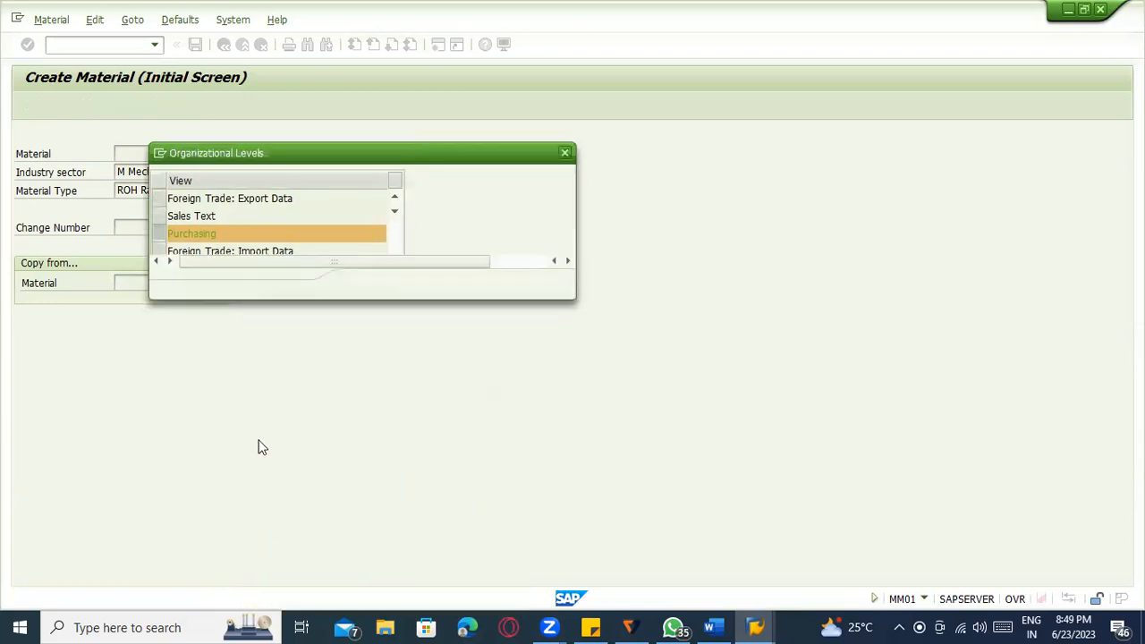
Set the organizational levels to plant 1100 and storage location 0001.
{"action": "left_click", "coordinate": [263, 199]}
{"action": "left_click", "coordinate": [263, 217]}
{"action": "left_click", "coordinate": [263, 217]}
{"action": "left_click", "coordinate": [267, 230]}
{"action": "key", "text": "Return"}
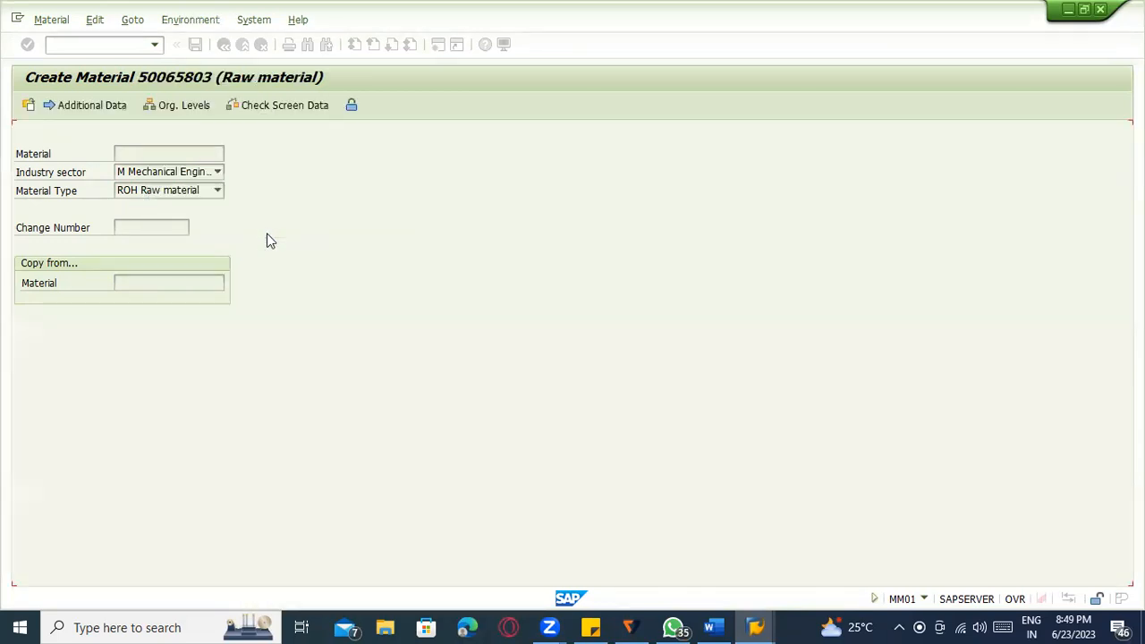
Enter description 'Testing' and material group 00204, then advance through the purchasing and storage views.
{"action": "type", "text": "Testing"}
{"action": "key", "text": "Return"}
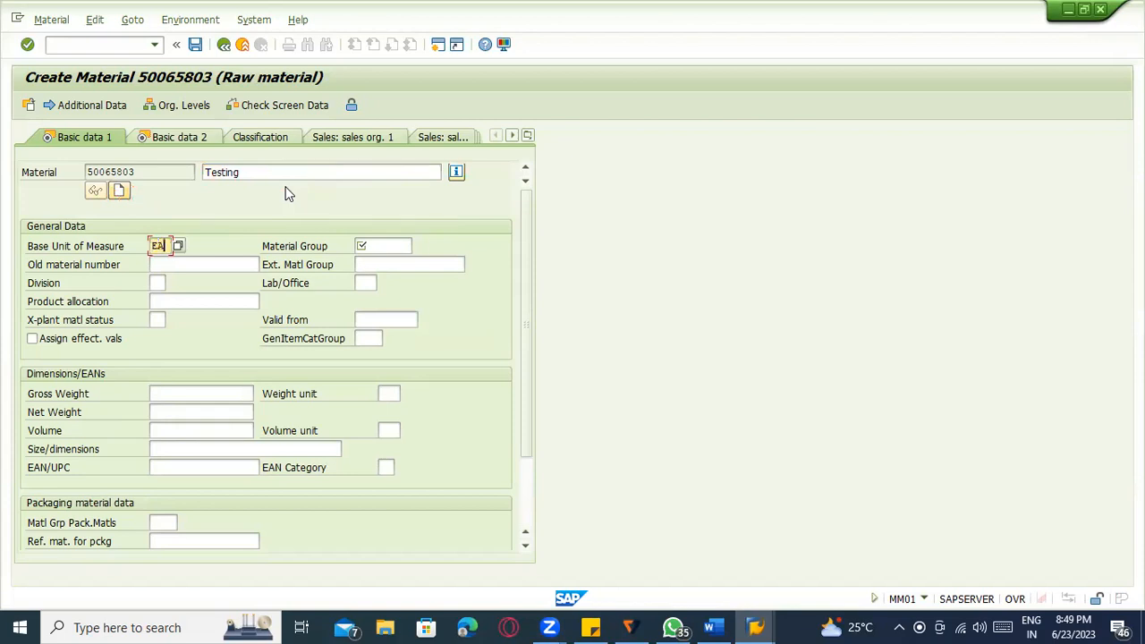
{"action": "key", "text": "Tab"}
{"action": "key", "text": "Down"}
{"action": "key", "text": "Return"}
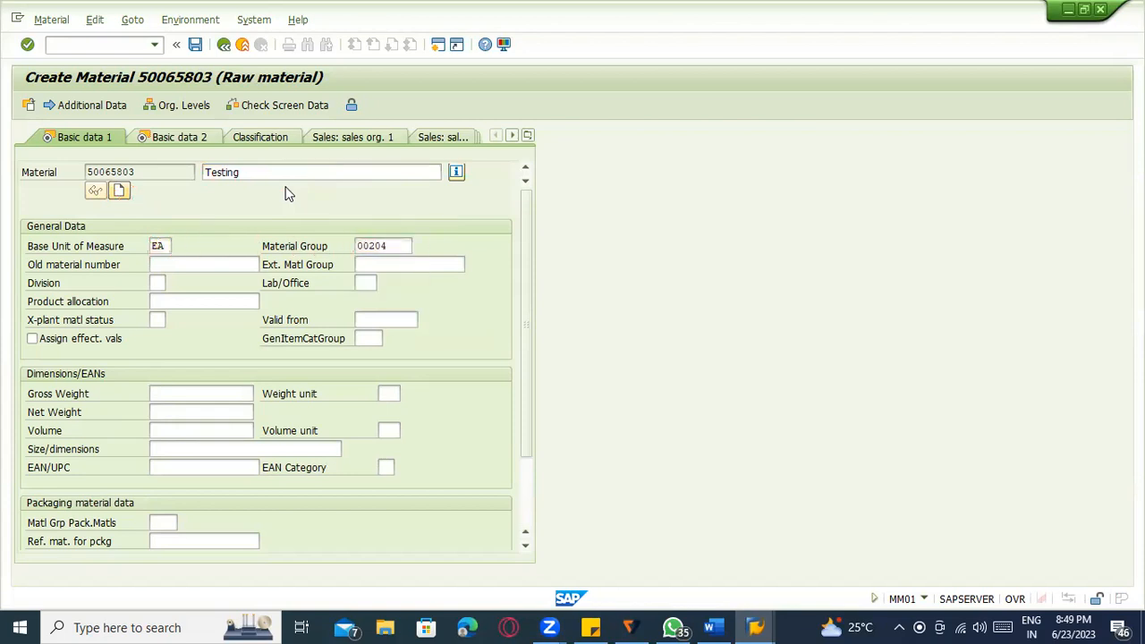
{"action": "key", "text": "Return"}
{"action": "key", "text": "Return"}
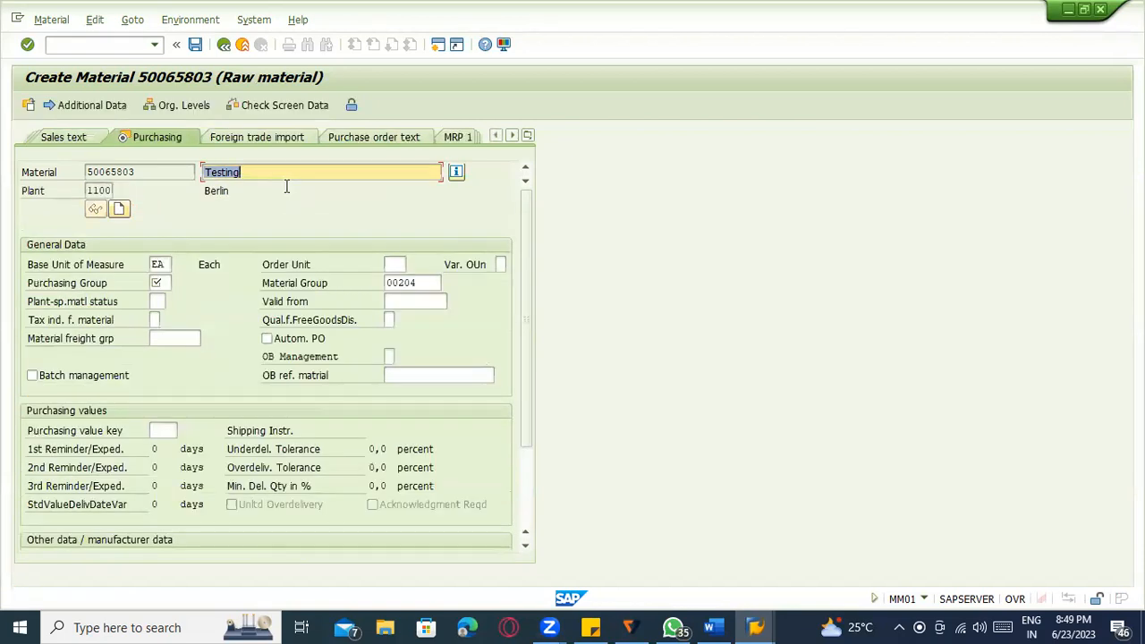
{"action": "key", "text": "Tab"}
{"action": "key", "text": "Tab"}
{"action": "key", "text": "Tab"}
{"action": "key", "text": "Tab"}
{"action": "key", "text": "Tab"}
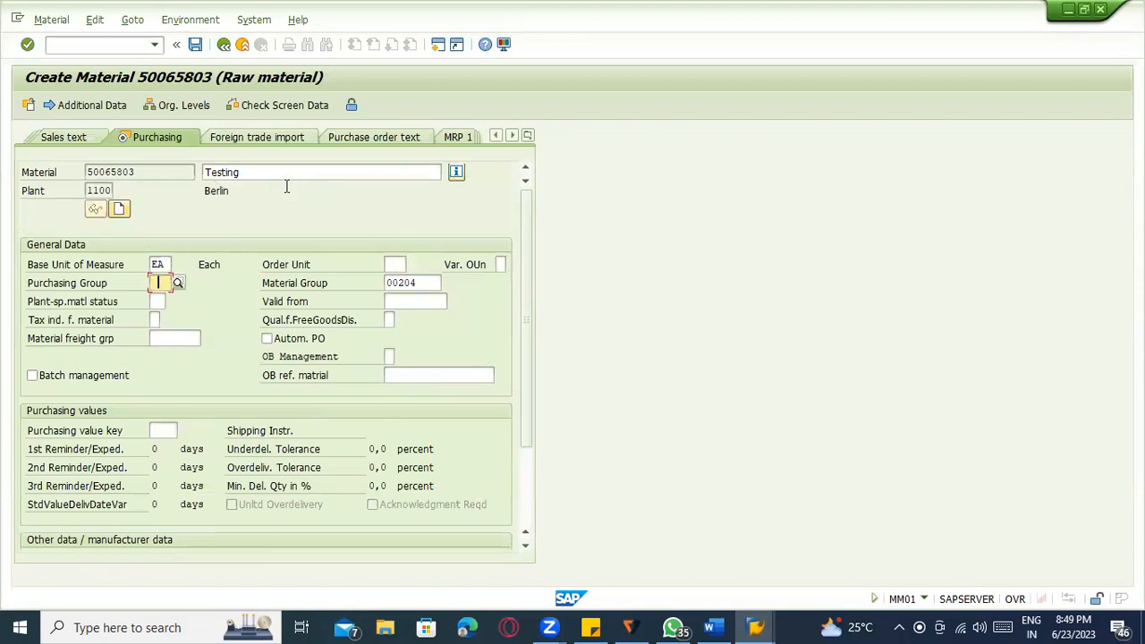
{"action": "key", "text": "Return"}
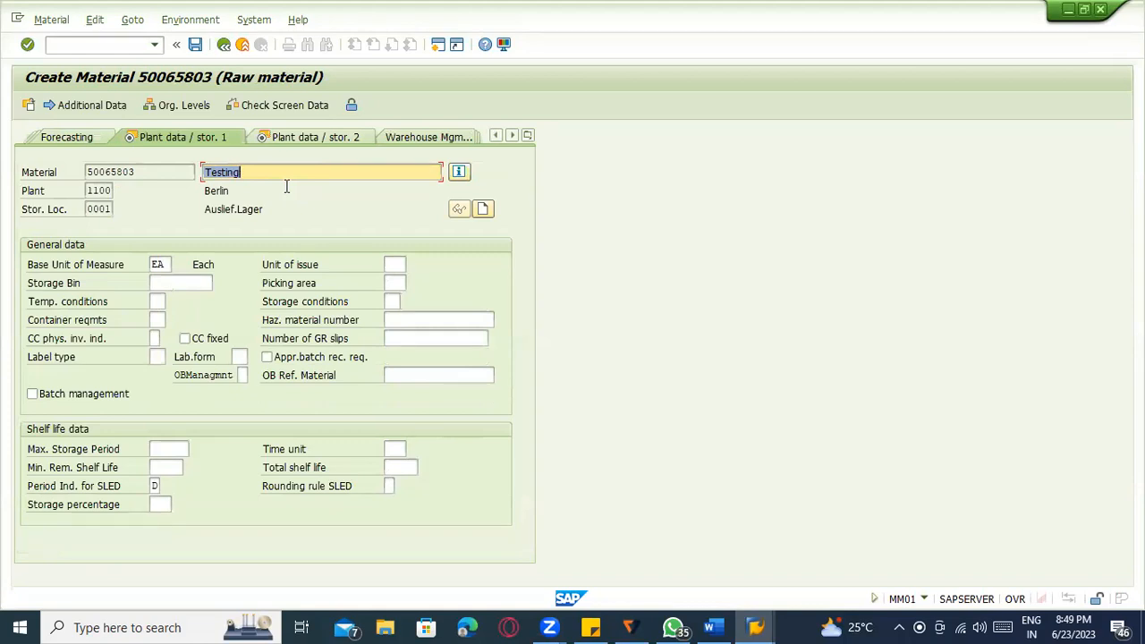
{"action": "key", "text": "Tab"}
{"action": "key", "text": "Tab"}
{"action": "key", "text": "Tab"}
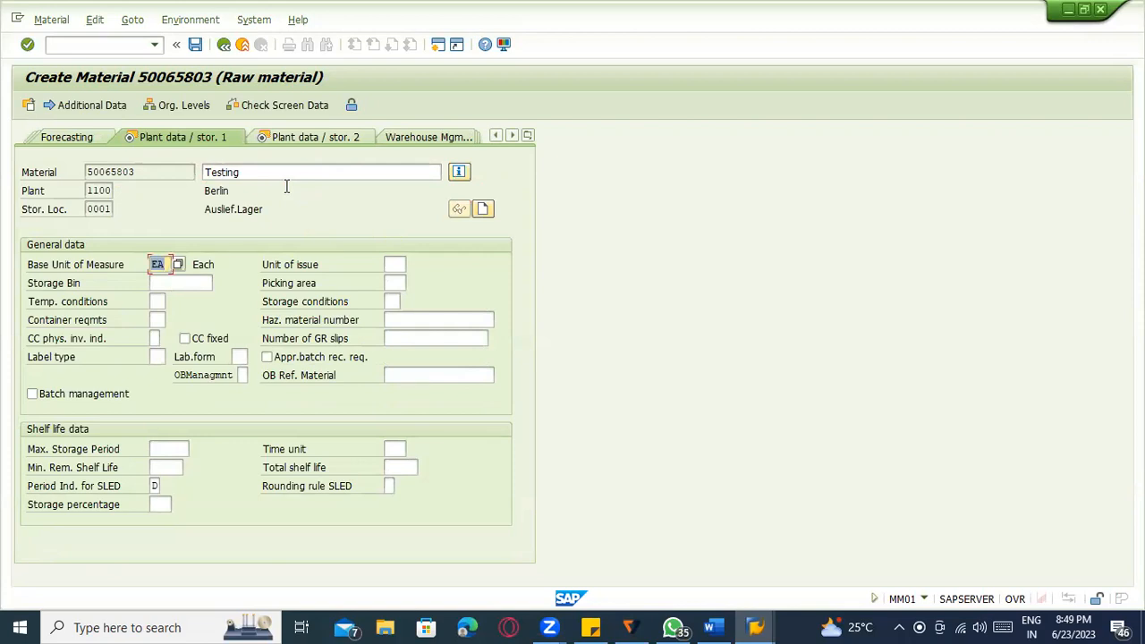
{"action": "key", "text": "Return"}
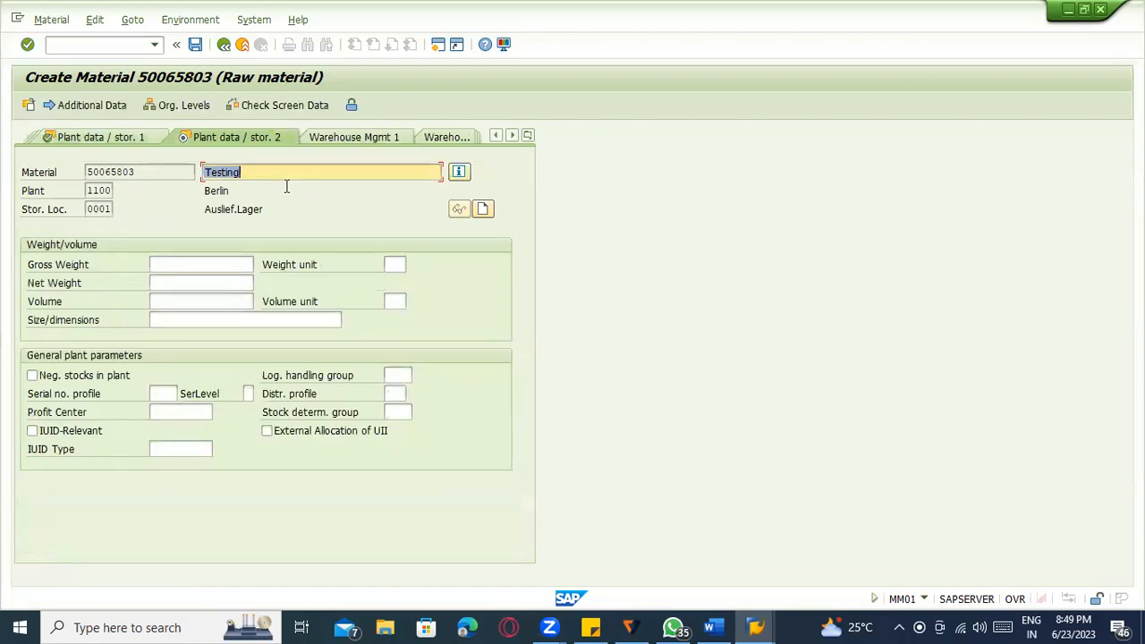
Set serial number profile ZM01 with serial level 1.
{"action": "left_click", "coordinate": [168, 391]}
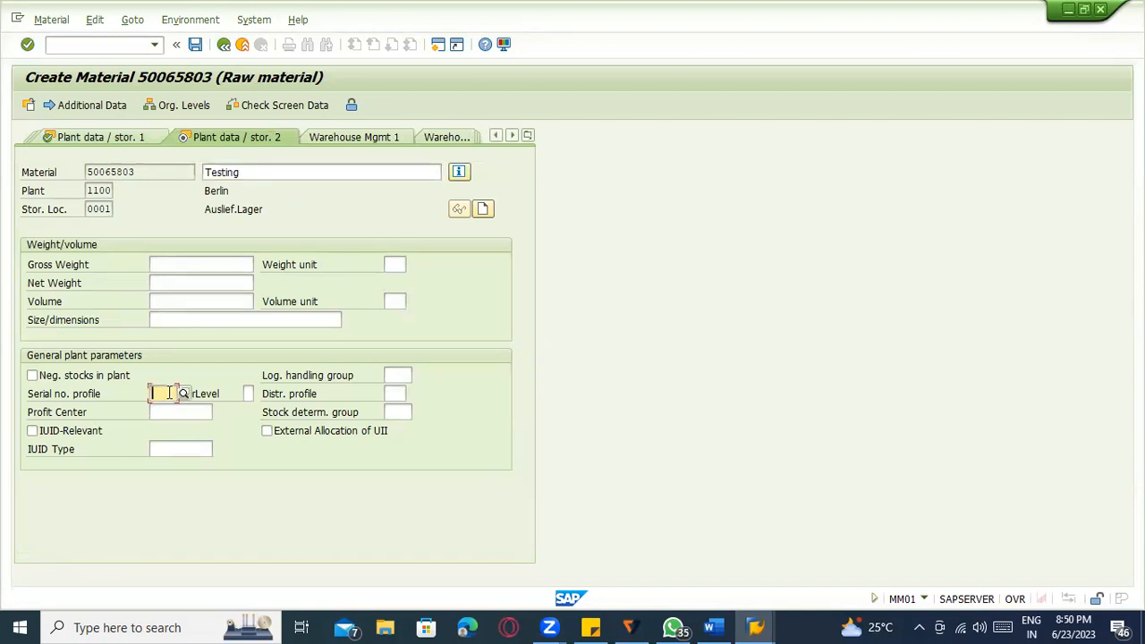
{"action": "key", "text": "space"}
{"action": "left_click", "coordinate": [170, 410]}
{"action": "key", "text": "space"}
{"action": "left_click", "coordinate": [249, 410]}
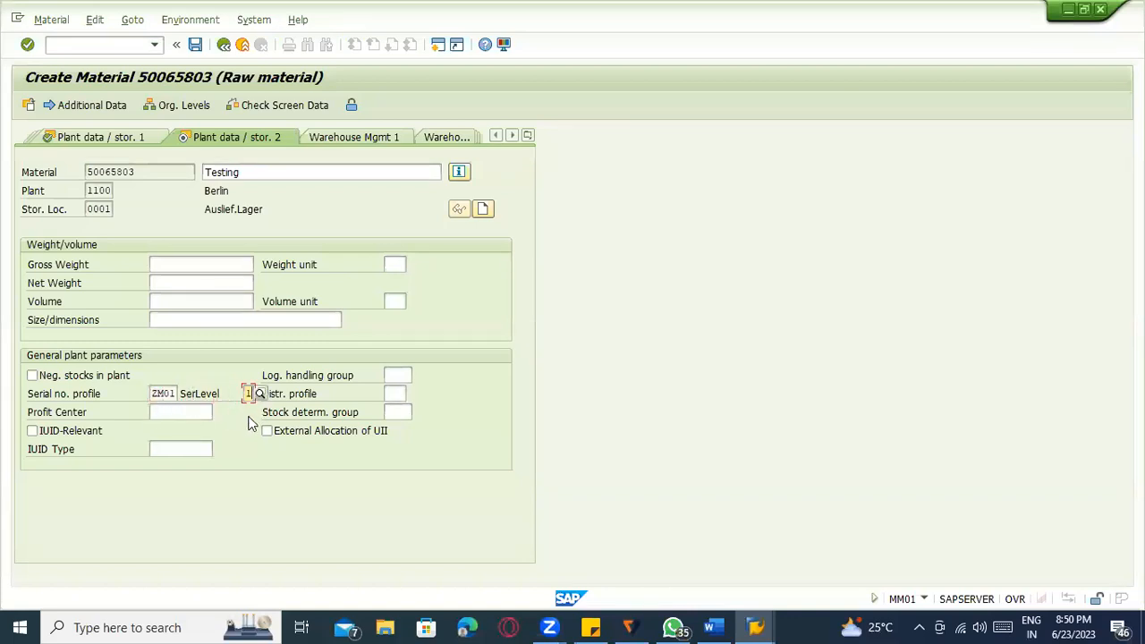
{"action": "key", "text": "Return"}
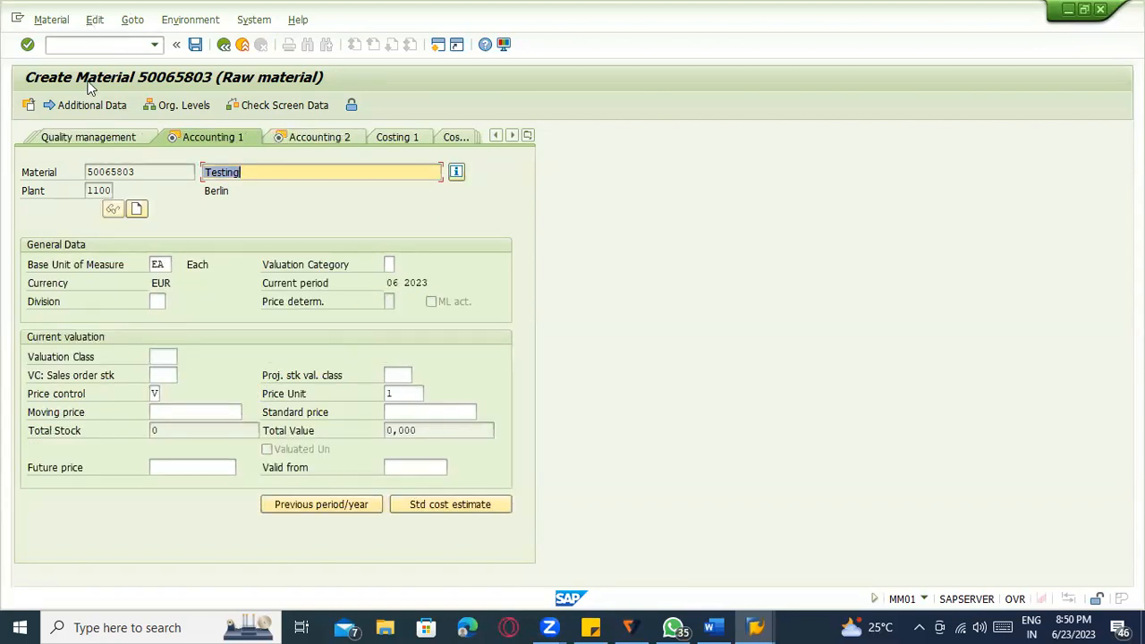
Set valuation class 3000 and save the new material.
{"action": "left_click", "coordinate": [173, 357]}
{"action": "left_click", "coordinate": [160, 356]}
{"action": "left_click", "coordinate": [172, 375]}
{"action": "key", "text": "Return"}
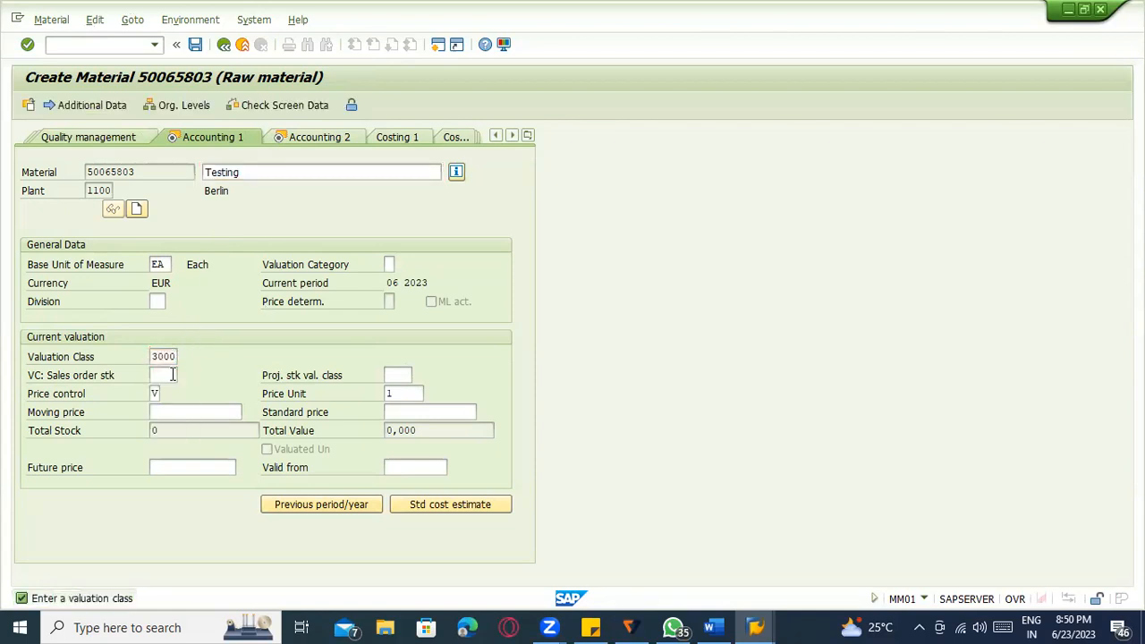
{"action": "key", "text": "ctrl+s"}
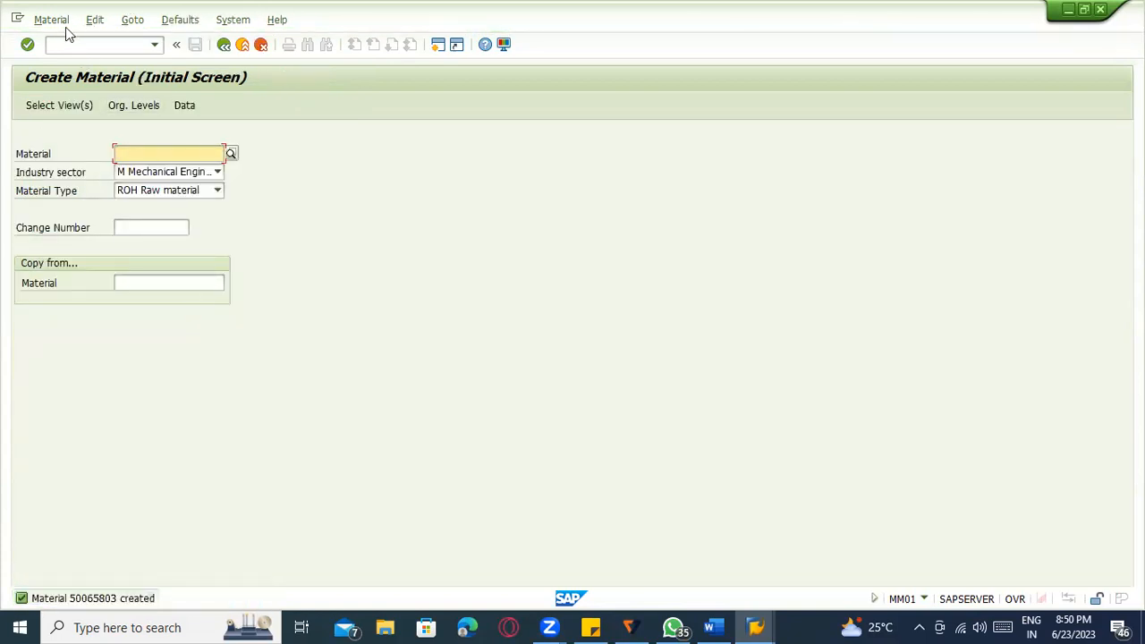
Switch to displaying material 50065803 and copy its material number.
{"action": "left_click", "coordinate": [54, 20]}
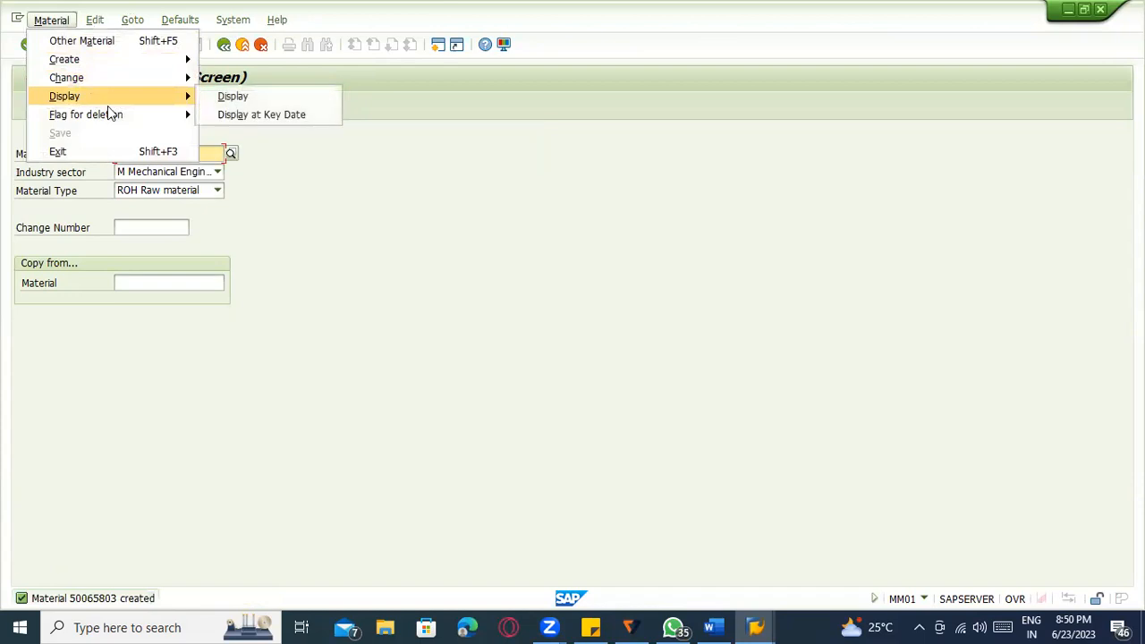
{"action": "left_click", "coordinate": [232, 96]}
{"action": "left_click_drag", "start_coordinate": [184, 153], "coordinate": [80, 162]}
{"action": "key", "text": "ctrl+c"}
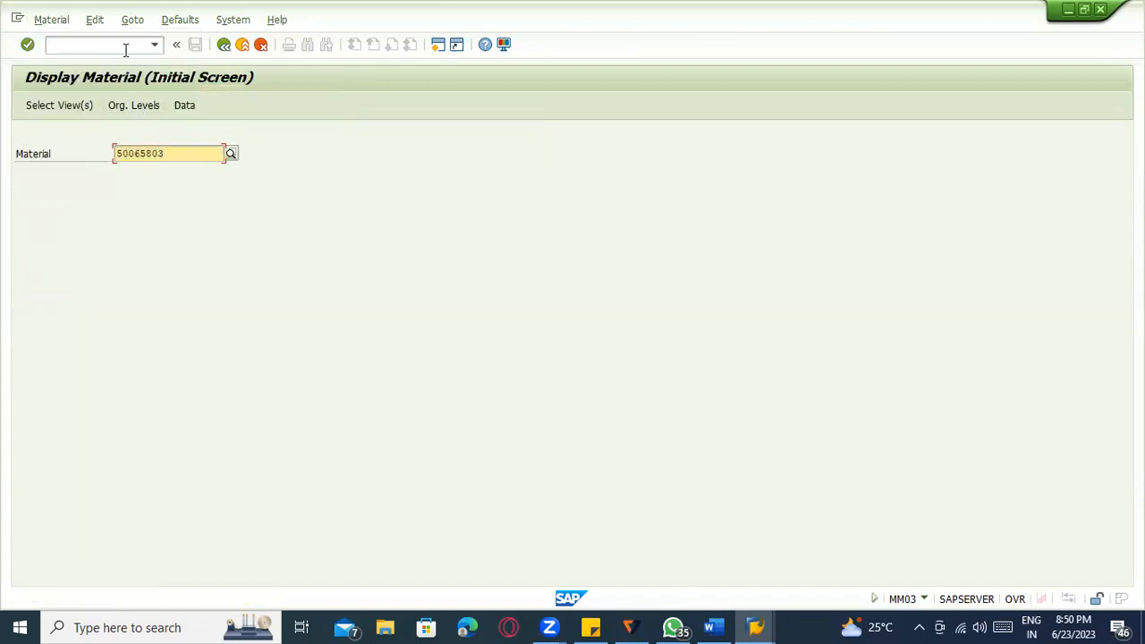
Jump to purchase order creation with /nme21n.
{"action": "left_click", "coordinate": [125, 49]}
{"action": "type", "text": "/nme21n"}
{"action": "key", "text": "Return"}
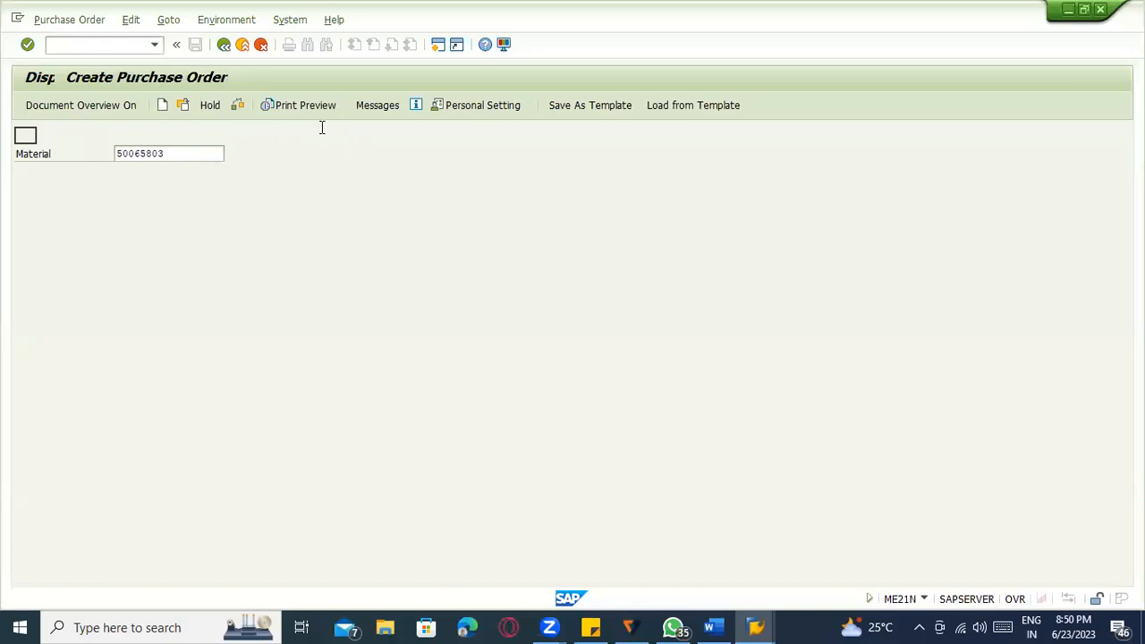
Set vendor 1000, purchasing organization 1000, purchasing group 000 and company code 1000.
{"action": "left_click", "coordinate": [347, 133]}
{"action": "left_click", "coordinate": [356, 153]}
{"action": "key", "text": "Return"}
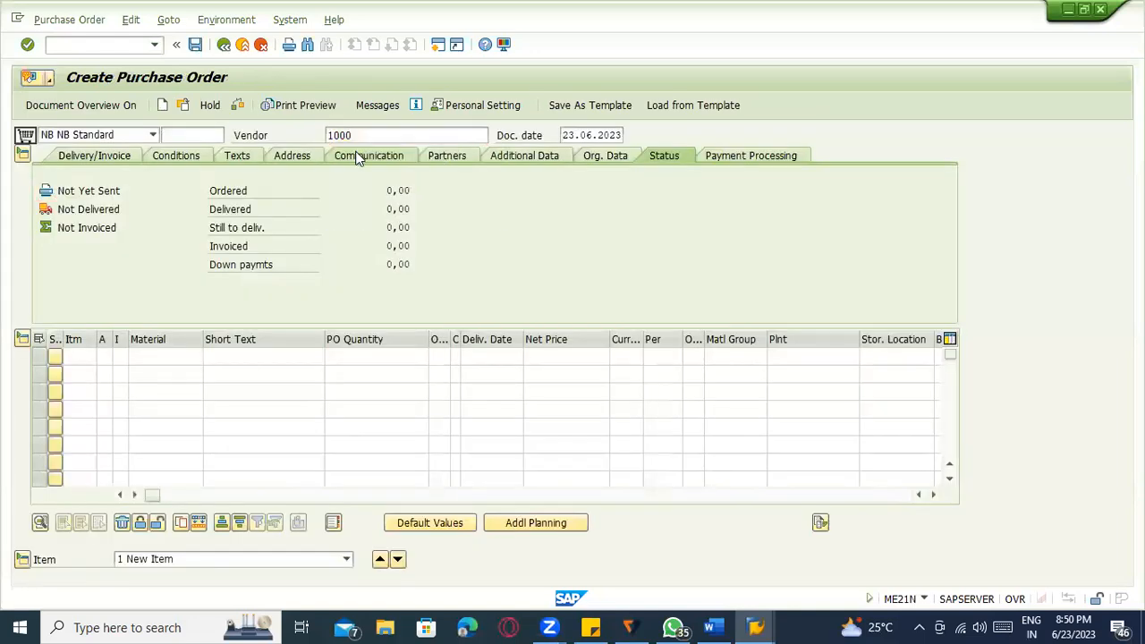
{"action": "left_click", "coordinate": [146, 190]}
{"action": "left_click", "coordinate": [144, 201]}
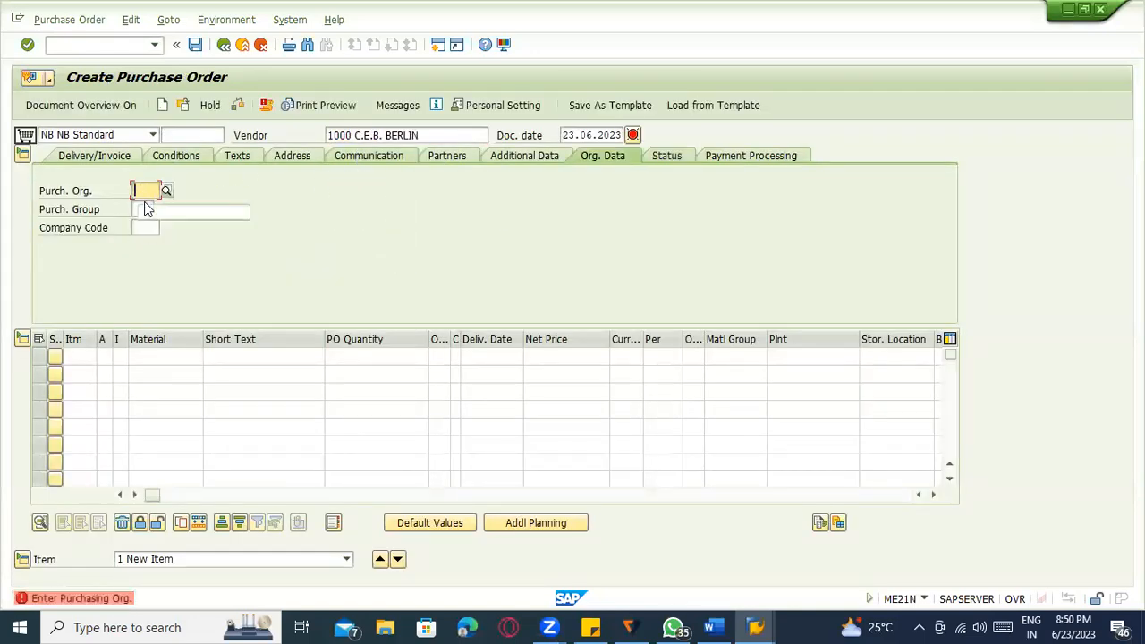
{"action": "left_click", "coordinate": [145, 208]}
{"action": "left_click", "coordinate": [146, 226]}
{"action": "left_click", "coordinate": [148, 229]}
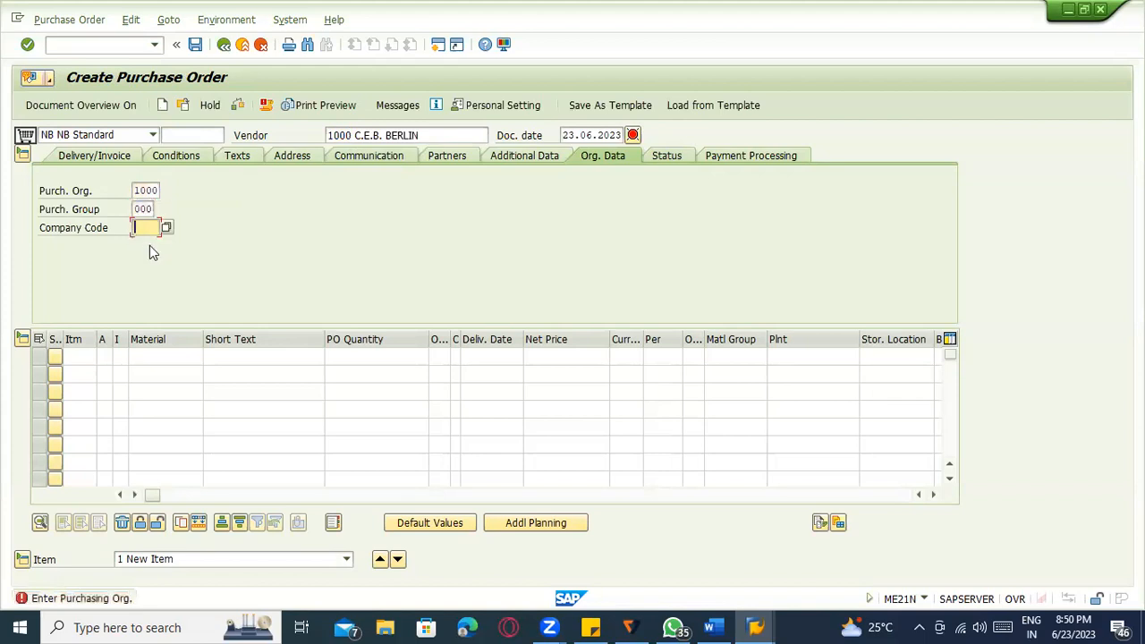
{"action": "left_click", "coordinate": [147, 247]}
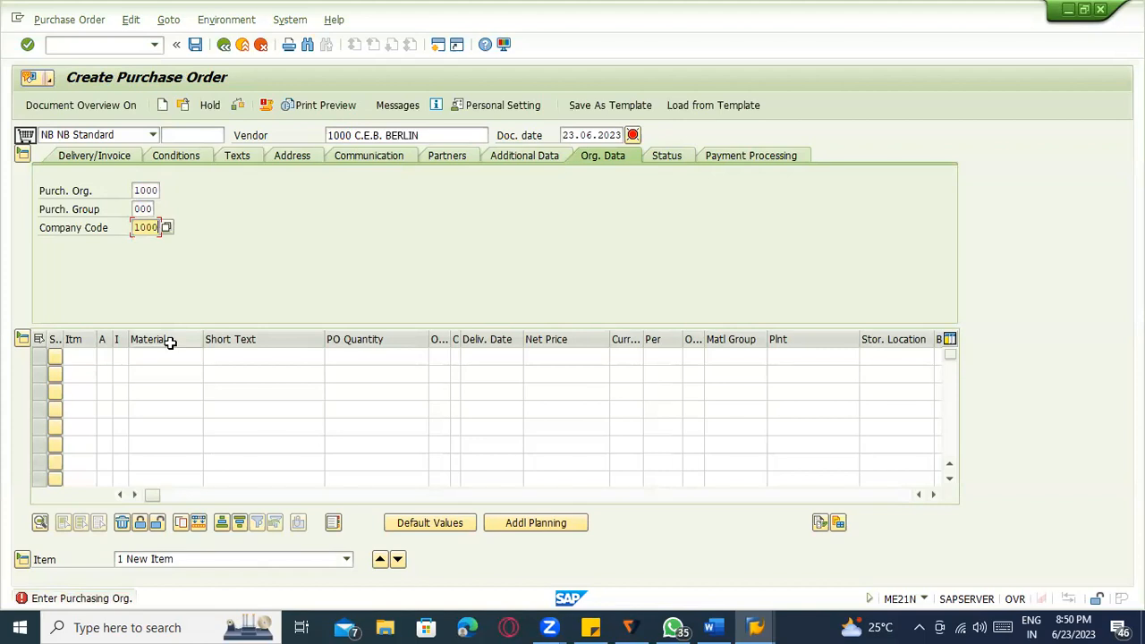
Add material 50065803 as item 10 with plant 1100.
{"action": "left_click", "coordinate": [163, 357]}
{"action": "key", "text": "ctrl+v"}
{"action": "key", "text": "Return"}
{"action": "left_click", "coordinate": [809, 357]}
{"action": "left_click", "coordinate": [810, 373]}
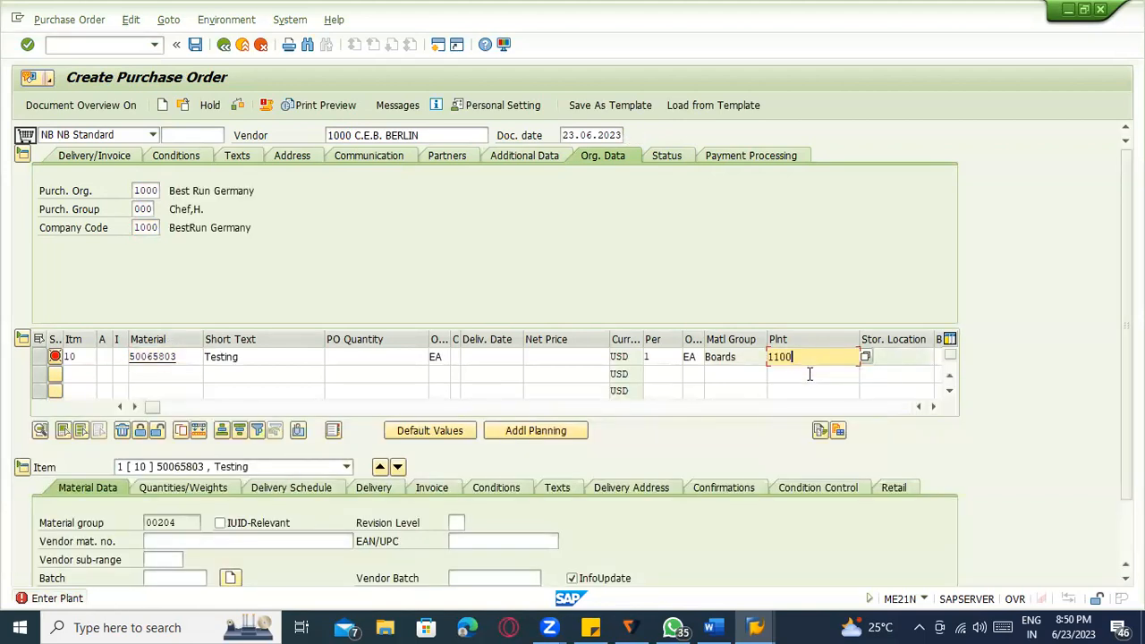
{"action": "key", "text": "Return"}
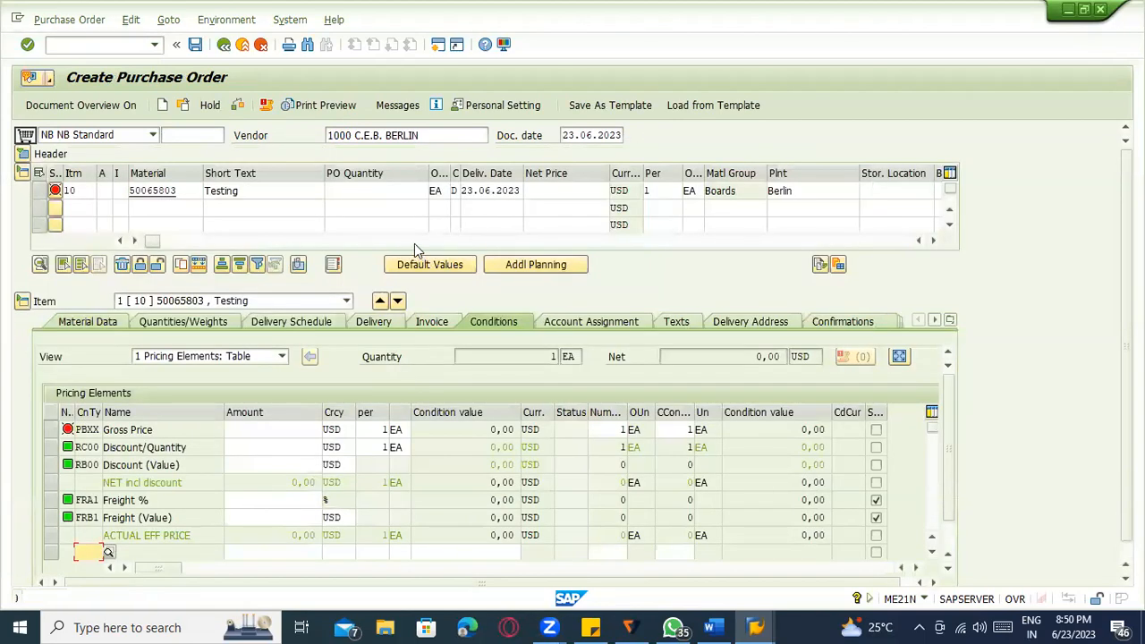
Give item 10 quantity 10 and net price 100, recalculating the pricing.
{"action": "left_click", "coordinate": [402, 192]}
{"action": "left_click", "coordinate": [409, 206]}
{"action": "left_click", "coordinate": [537, 190]}
{"action": "left_click", "coordinate": [546, 207]}
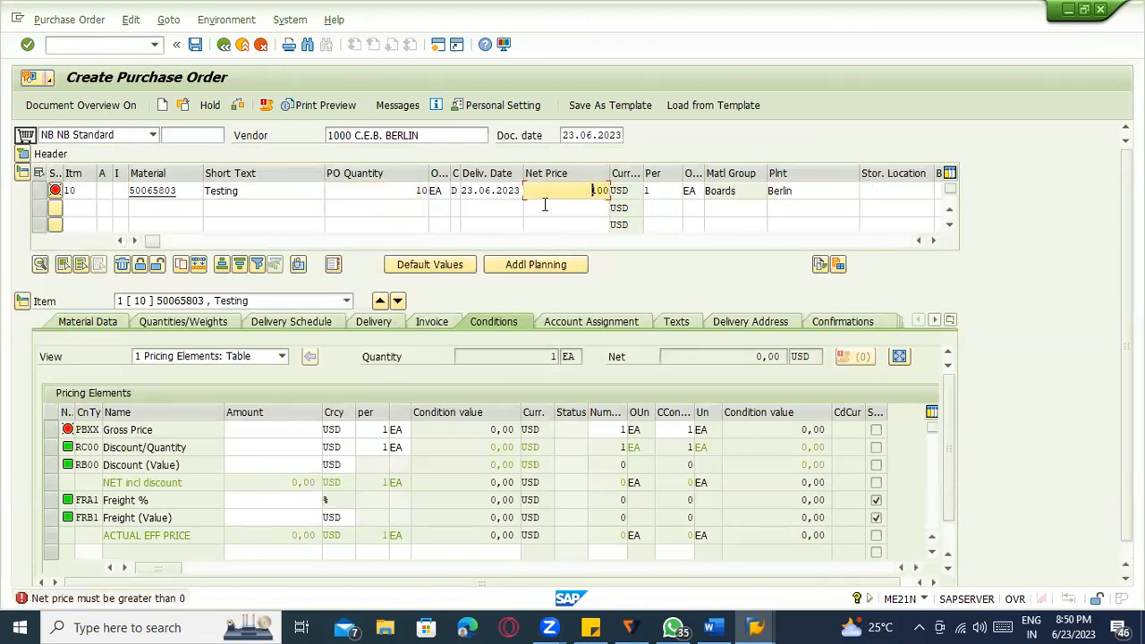
{"action": "key", "text": "Return"}
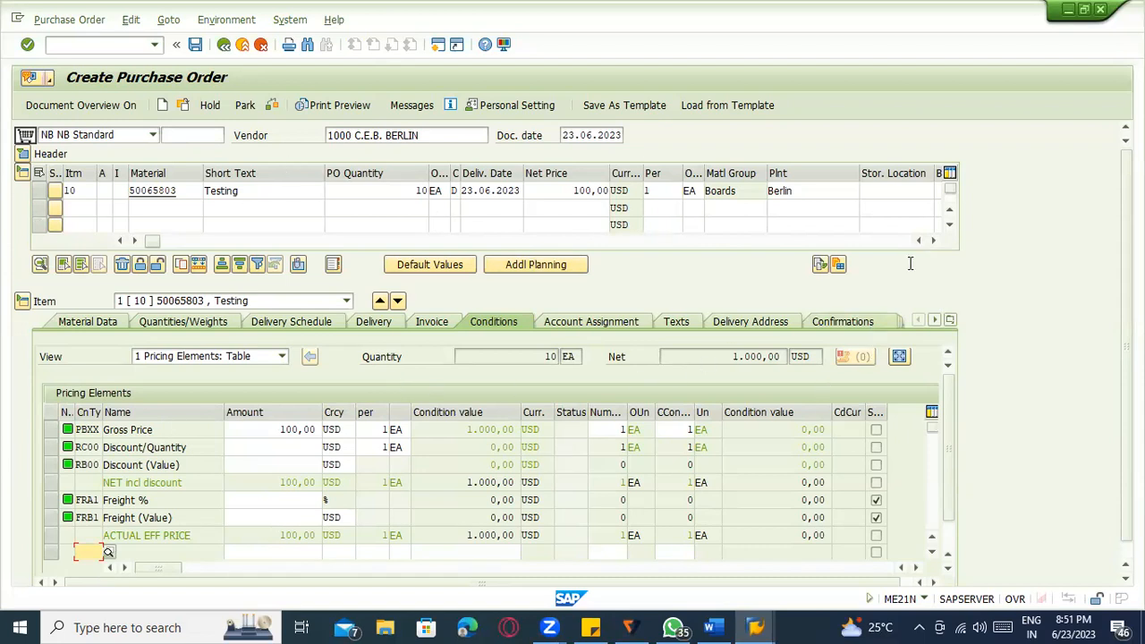
On item 10's Confirmations tab, require acknowledgement and choose confirmation control 0001 Confirmations.
{"action": "left_click", "coordinate": [857, 323]}
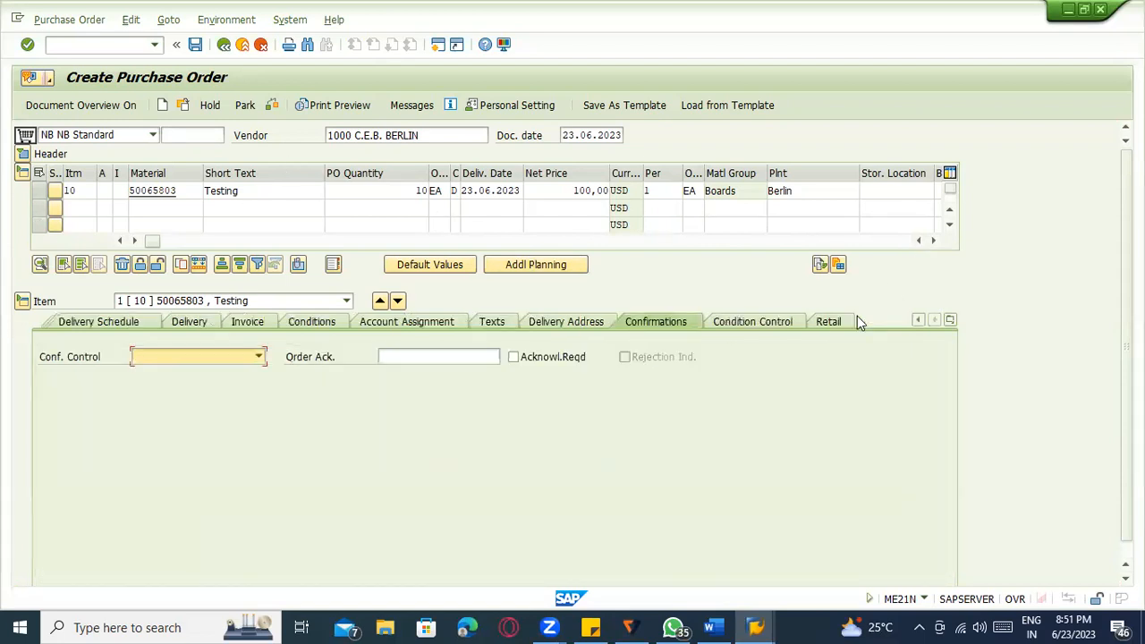
{"action": "left_click", "coordinate": [513, 357]}
{"action": "left_click", "coordinate": [515, 359]}
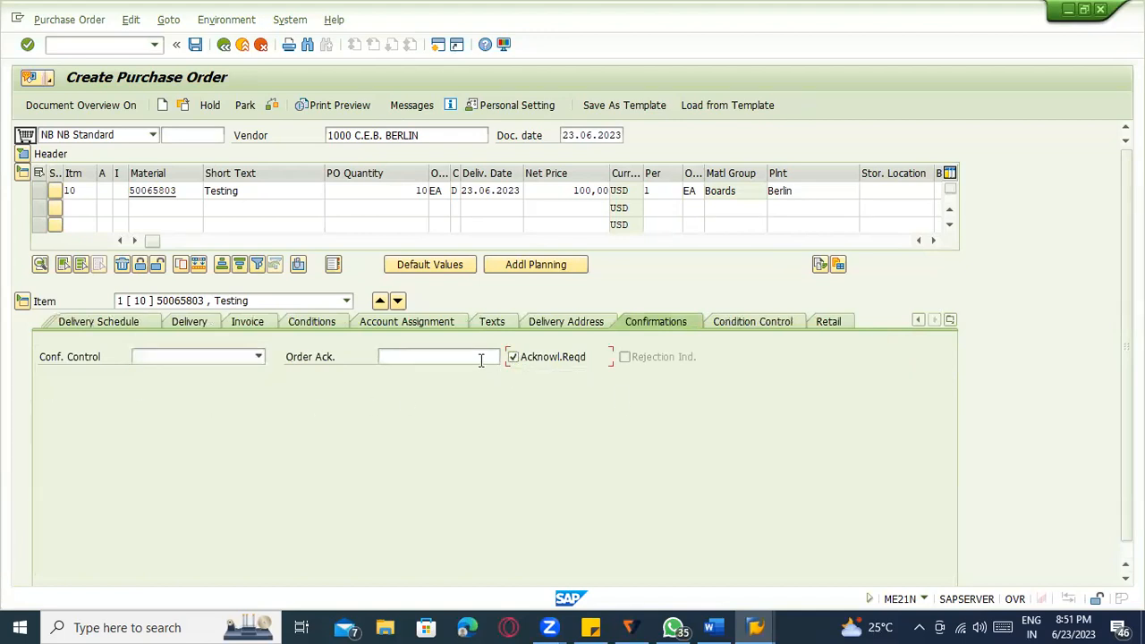
{"action": "left_click", "coordinate": [481, 358]}
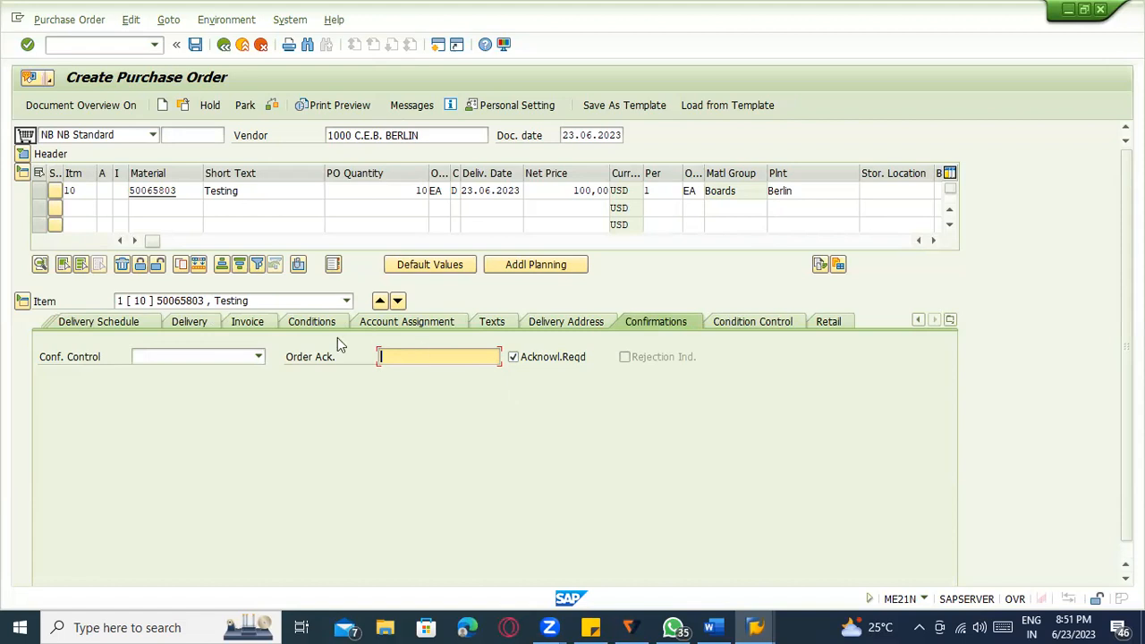
{"action": "left_click", "coordinate": [258, 356]}
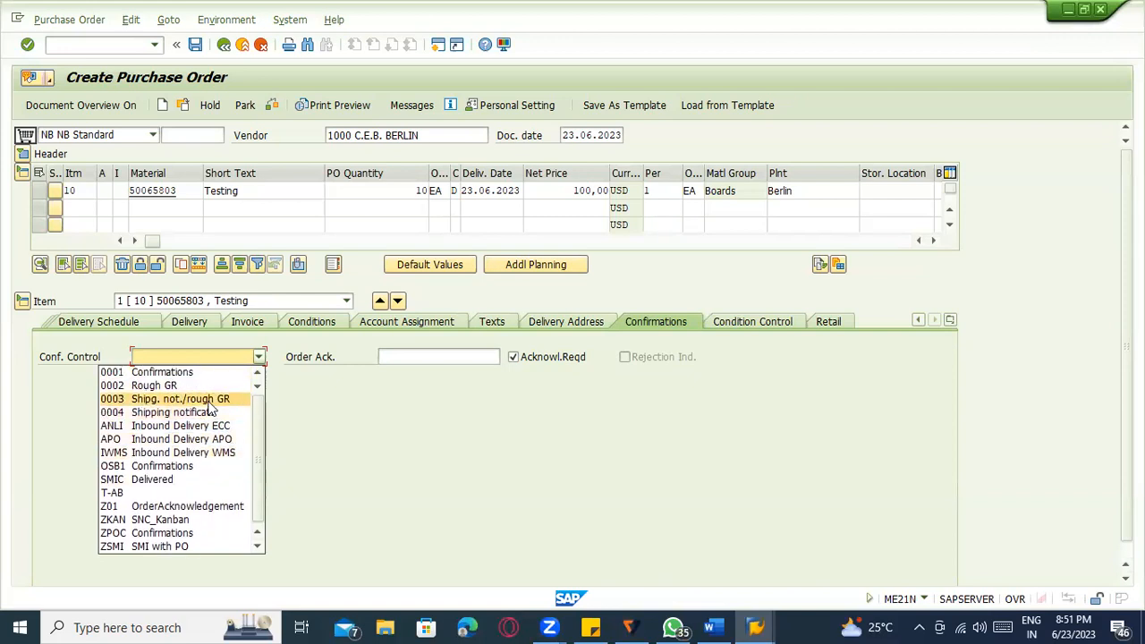
{"action": "left_click", "coordinate": [208, 372]}
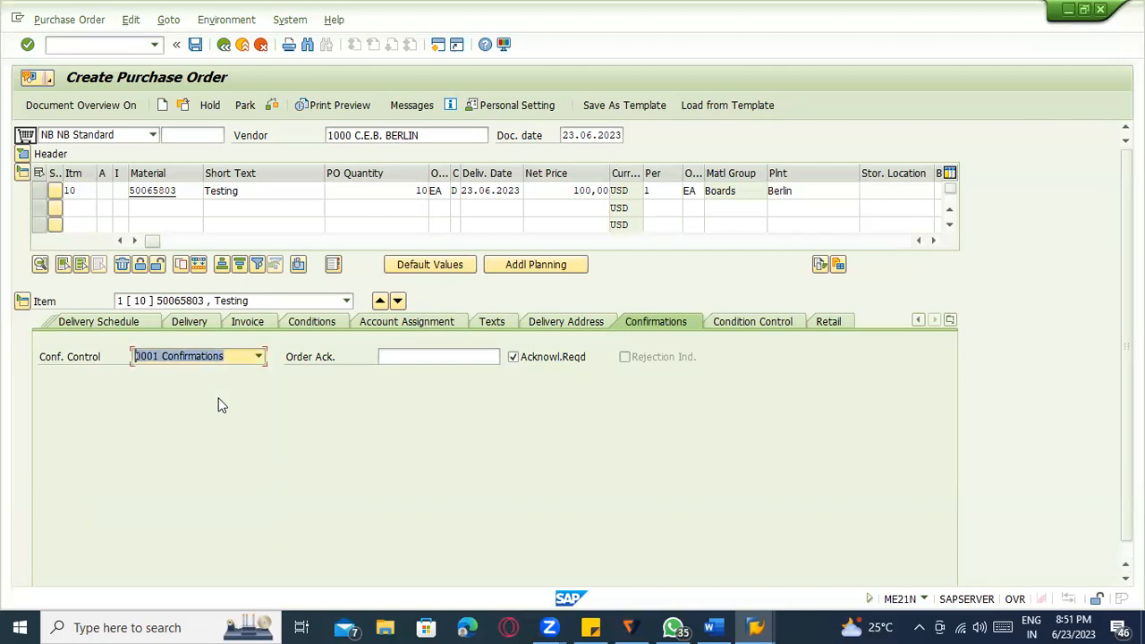
{"action": "key", "text": "Return"}
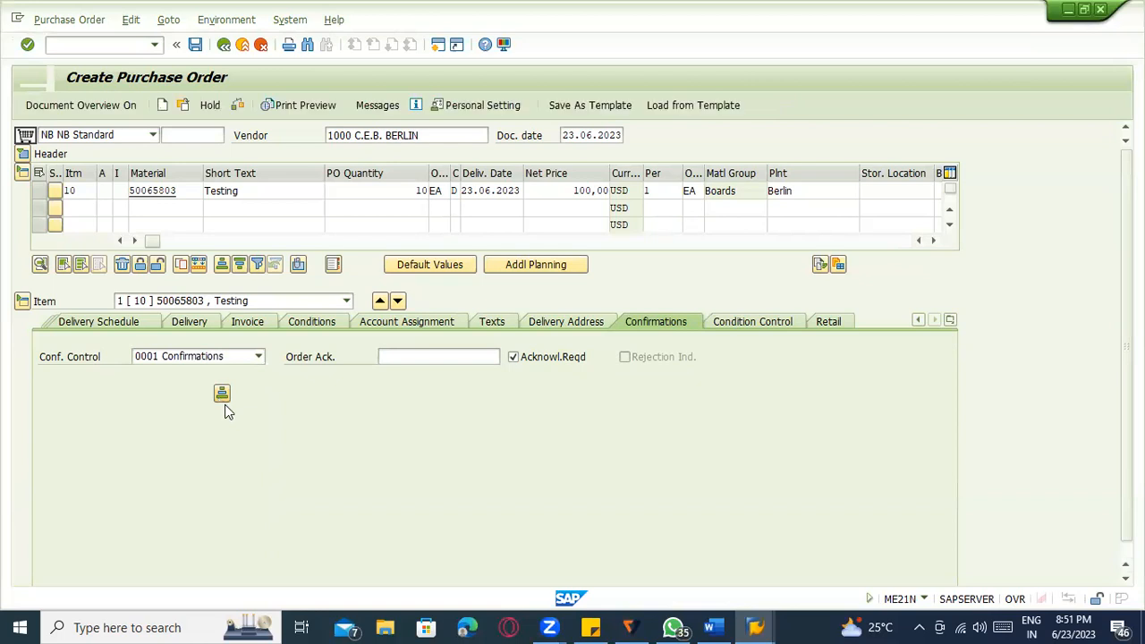
{"action": "left_click", "coordinate": [184, 107]}
{"action": "key", "text": "Return"}
{"action": "left_click", "coordinate": [24, 156]}
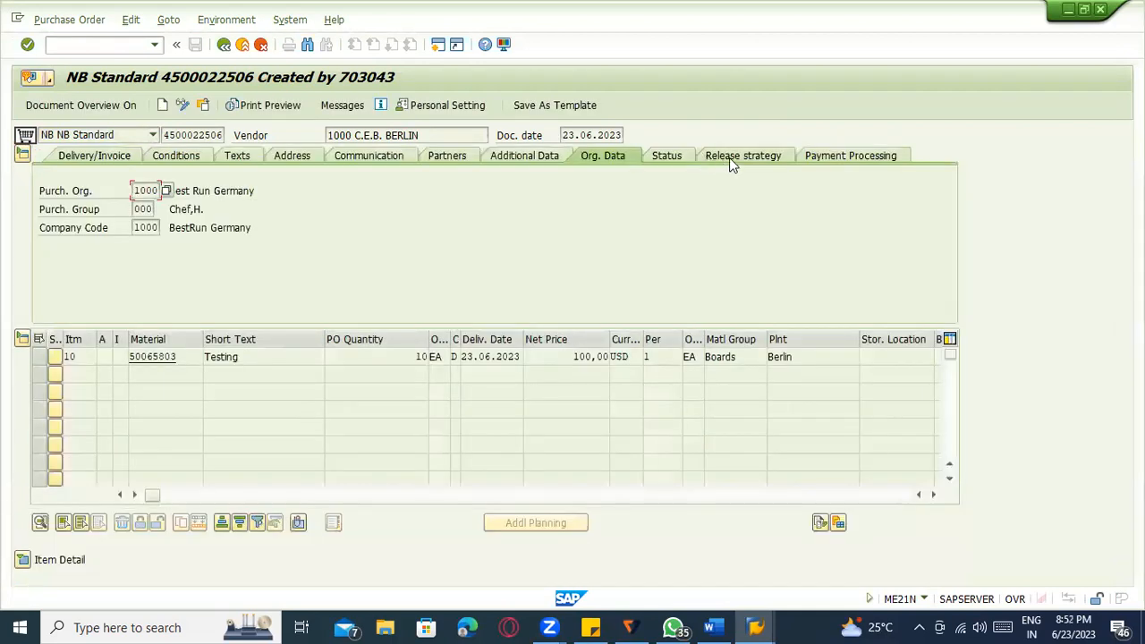
{"action": "left_click_drag", "start_coordinate": [163, 135], "coordinate": [228, 135]}
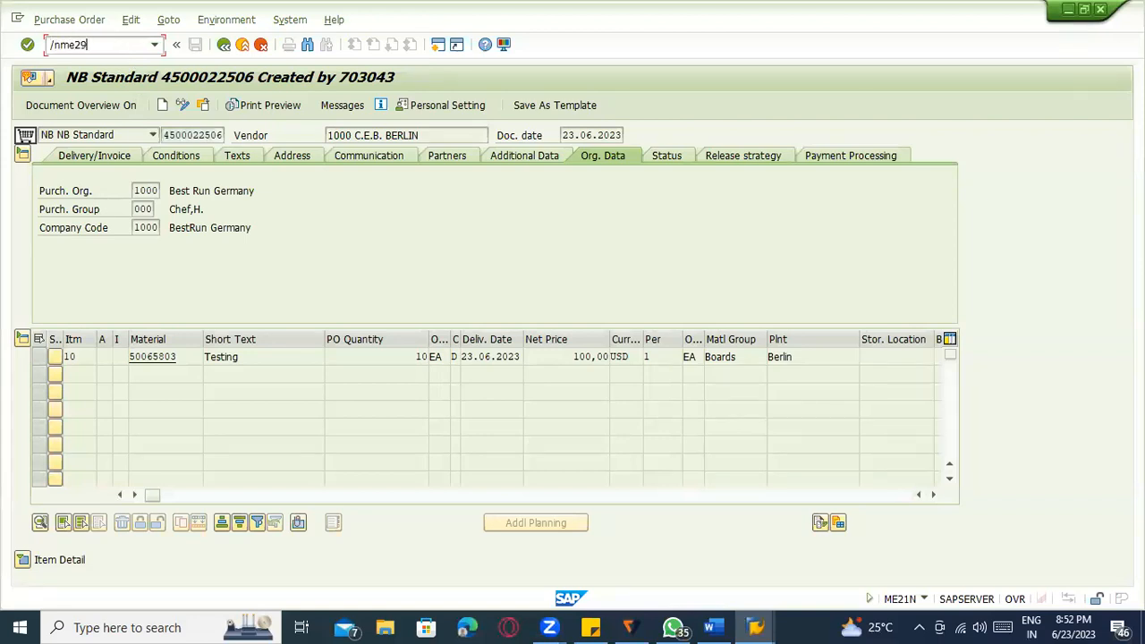
{"action": "key", "text": "Return"}
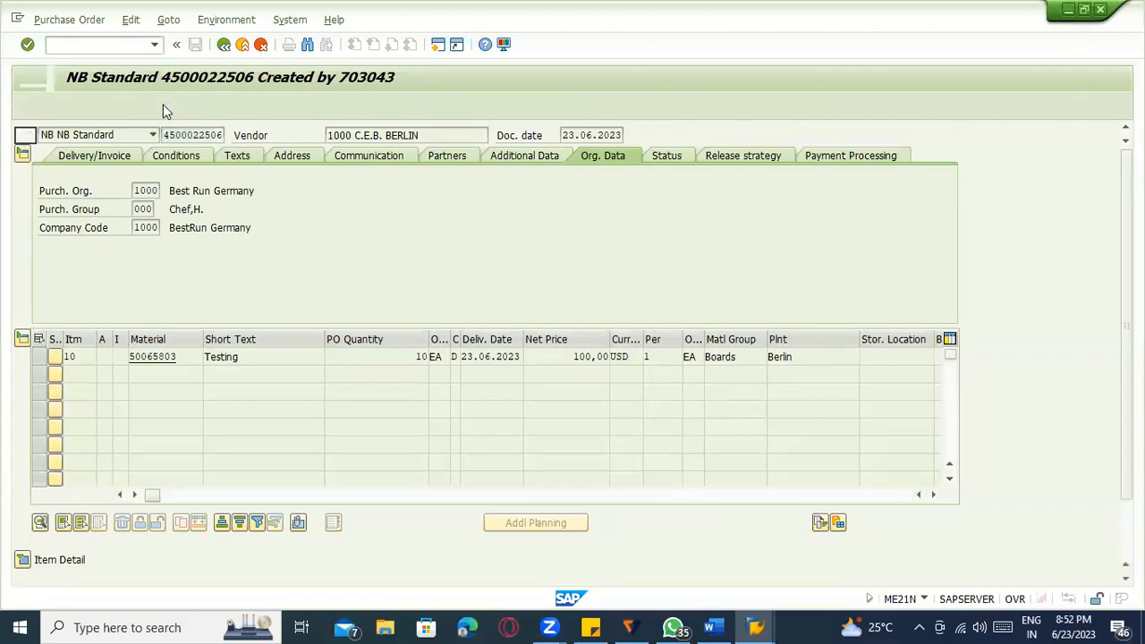
{"action": "left_click", "coordinate": [182, 104]}
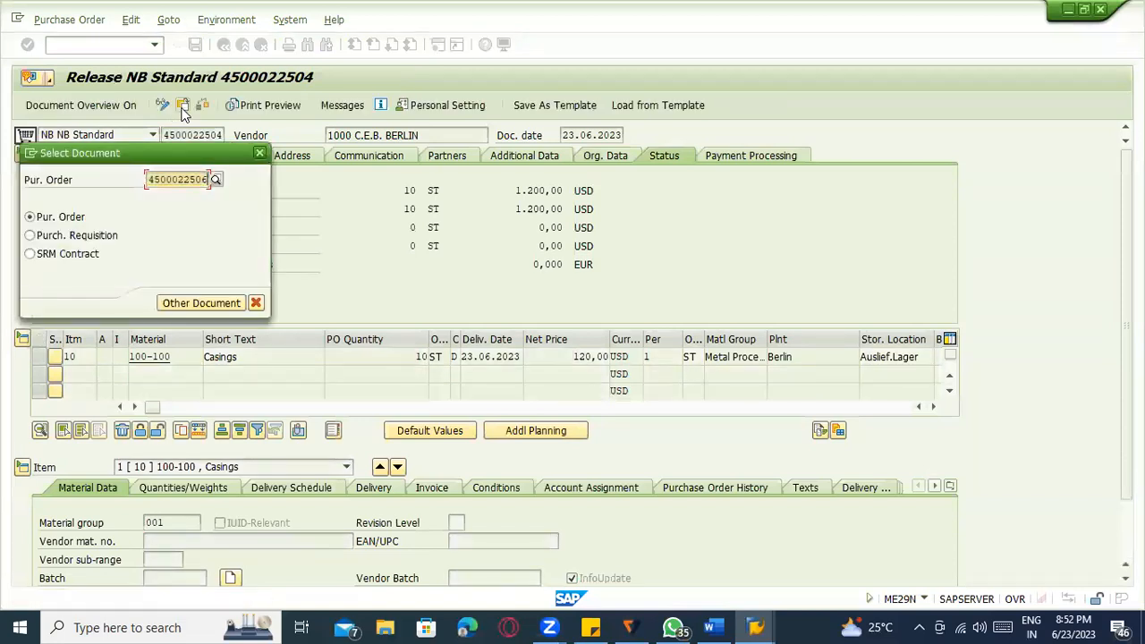
{"action": "key", "text": "Return"}
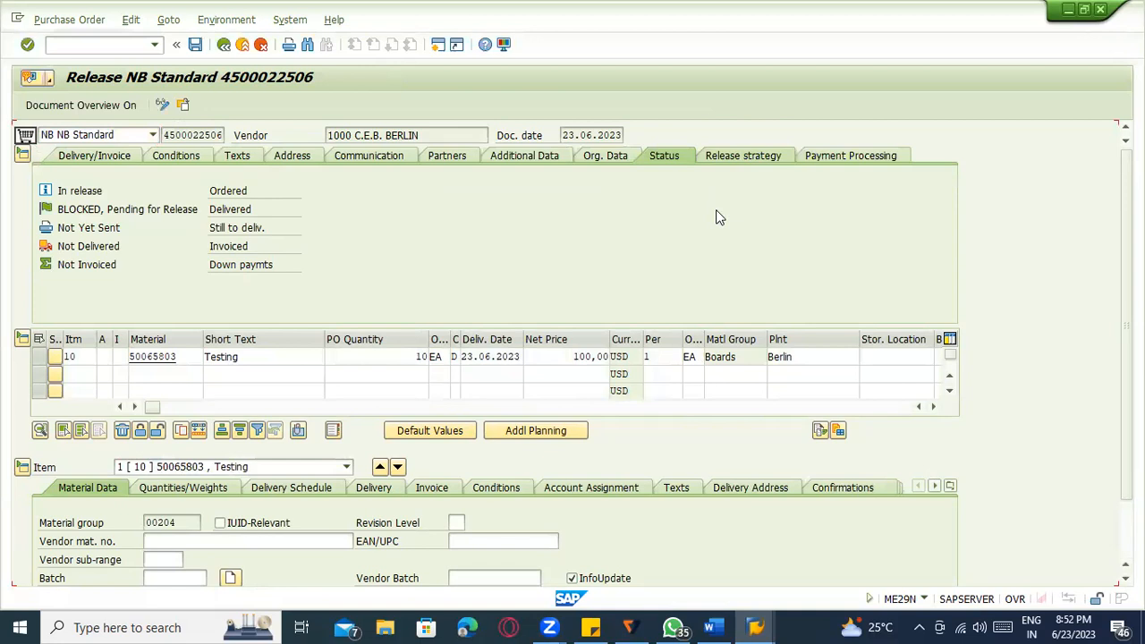
Release the order as purchase, finance and unit head, save, and copy the PO number.
{"action": "left_click", "coordinate": [492, 207]}
{"action": "left_click", "coordinate": [492, 221]}
{"action": "left_click", "coordinate": [494, 241]}
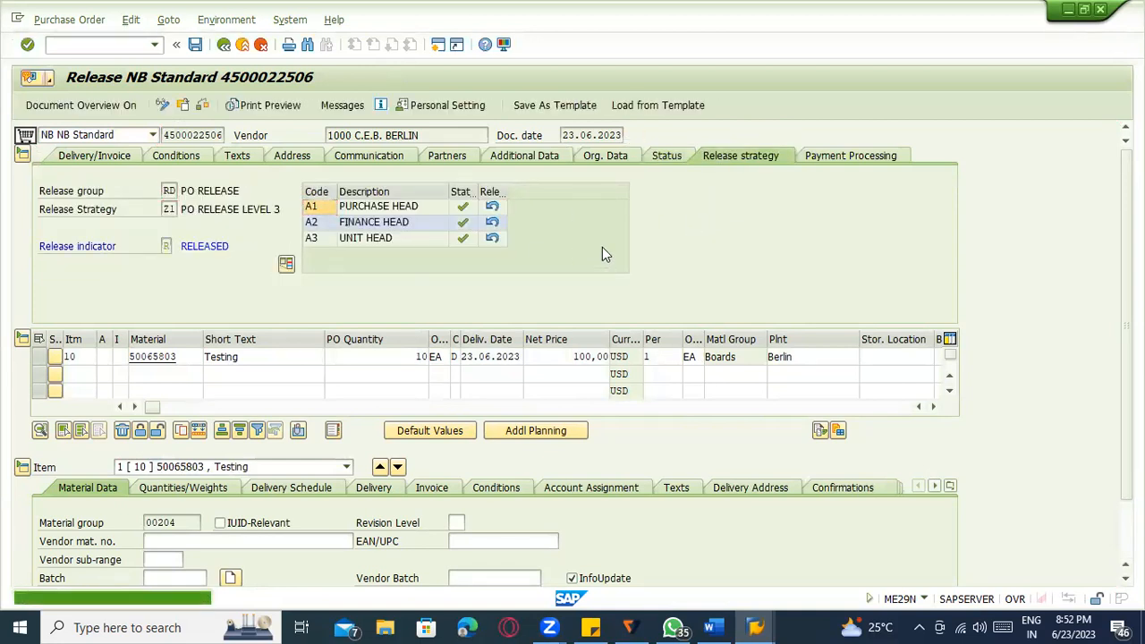
{"action": "key", "text": "ctrl+s"}
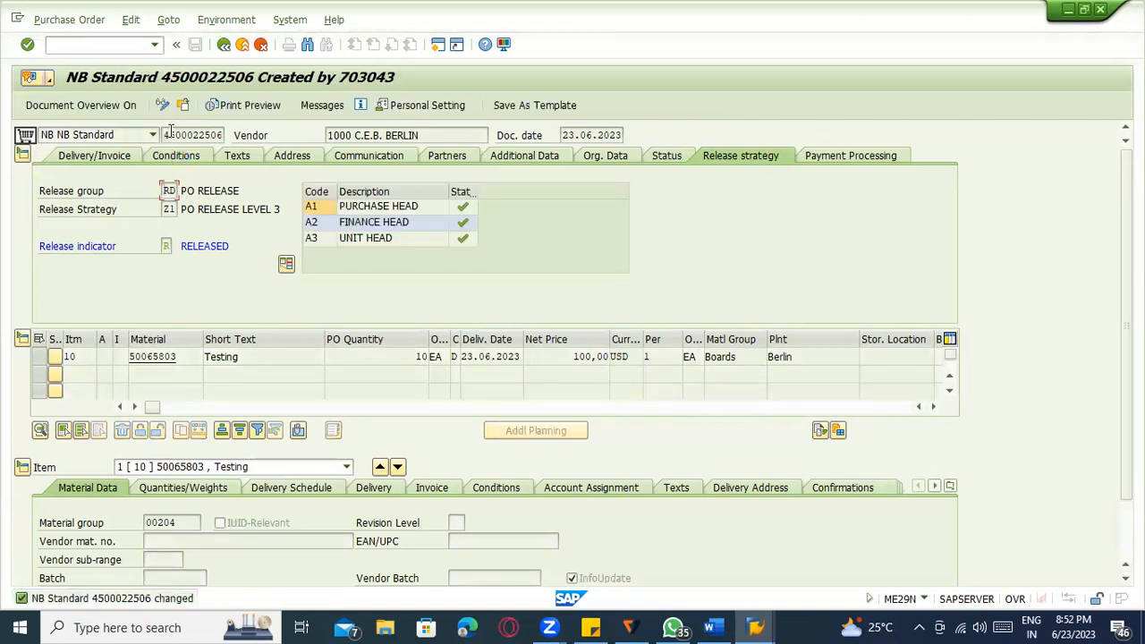
{"action": "left_click_drag", "start_coordinate": [165, 135], "coordinate": [226, 135]}
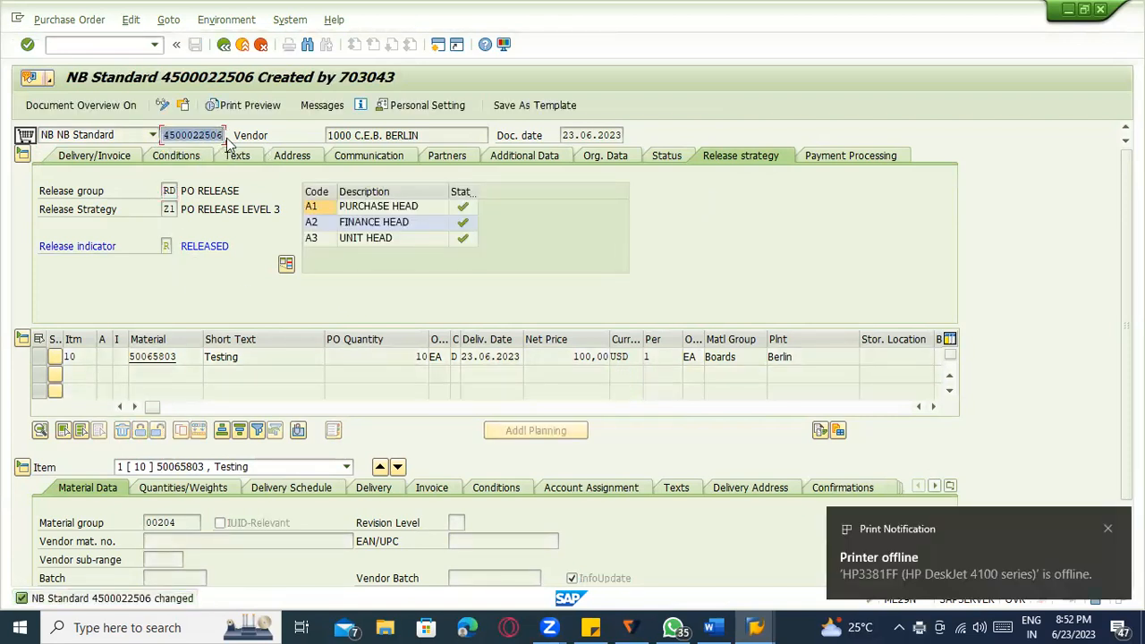
{"action": "left_click", "coordinate": [227, 140]}
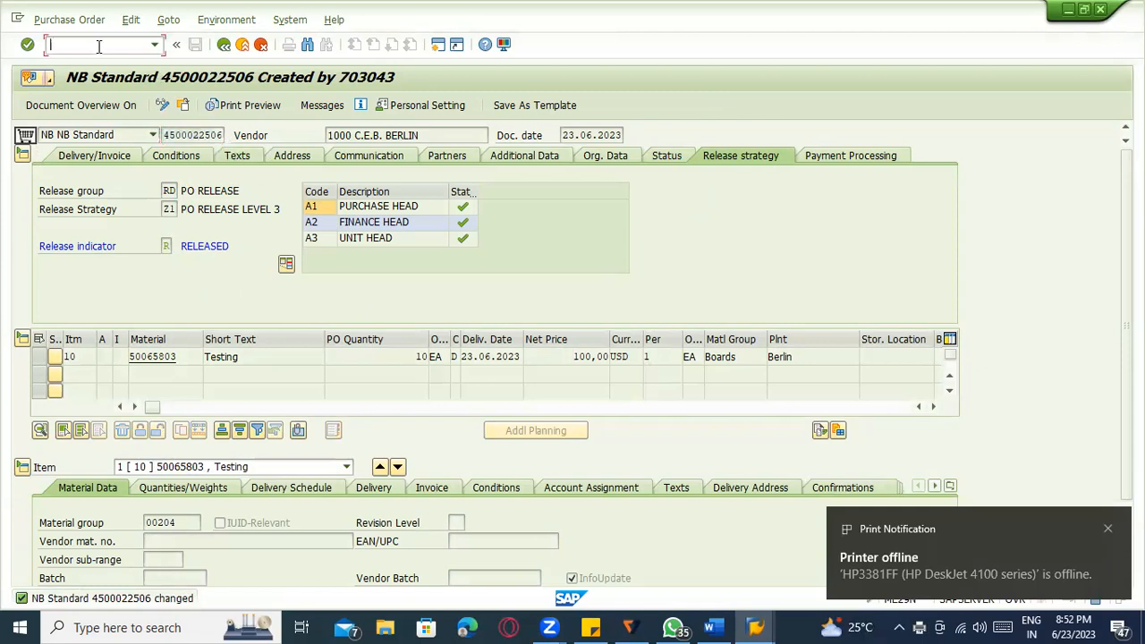
{"action": "type", "text": "/nmigo"}
{"action": "key", "text": "Return"}
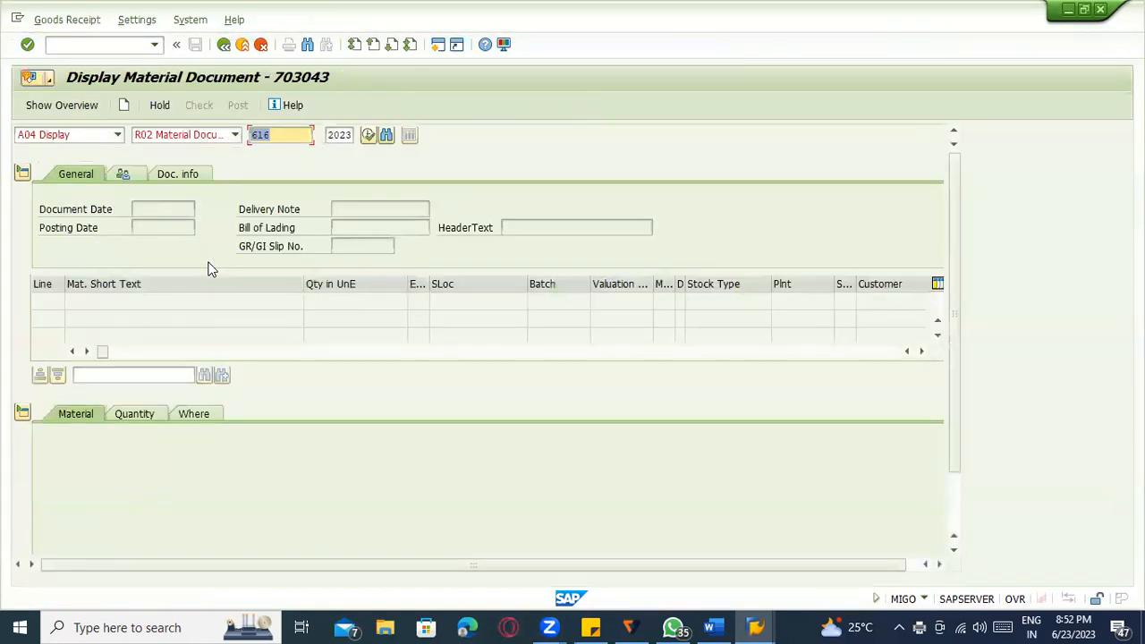
{"action": "left_click", "coordinate": [38, 135]}
{"action": "left_click", "coordinate": [49, 149]}
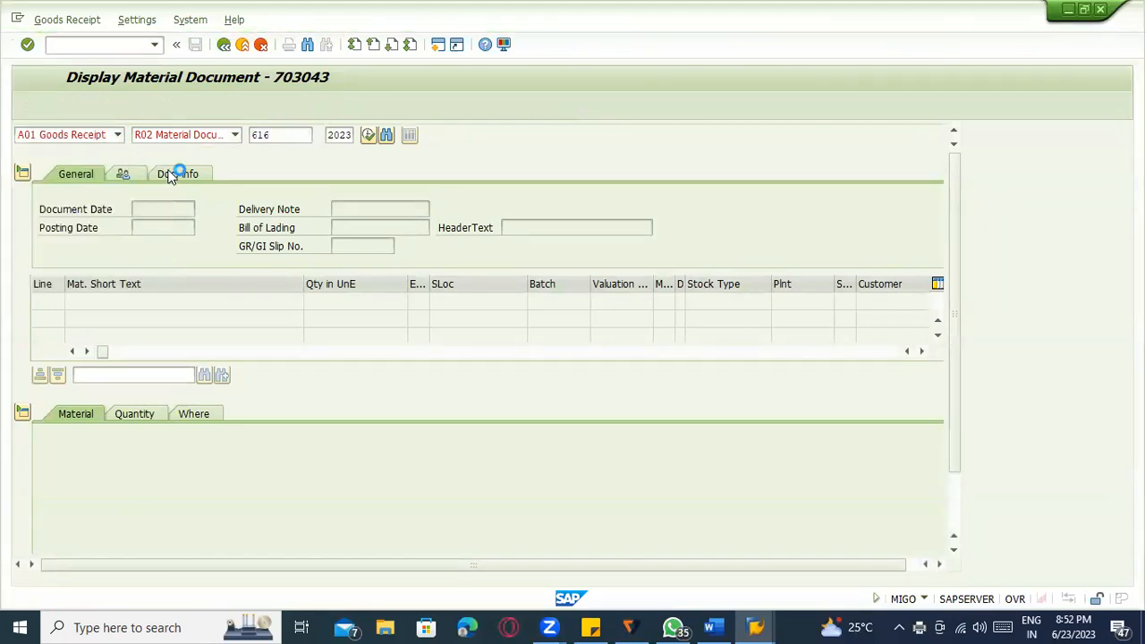
{"action": "left_click", "coordinate": [233, 136]}
{"action": "left_click", "coordinate": [228, 156]}
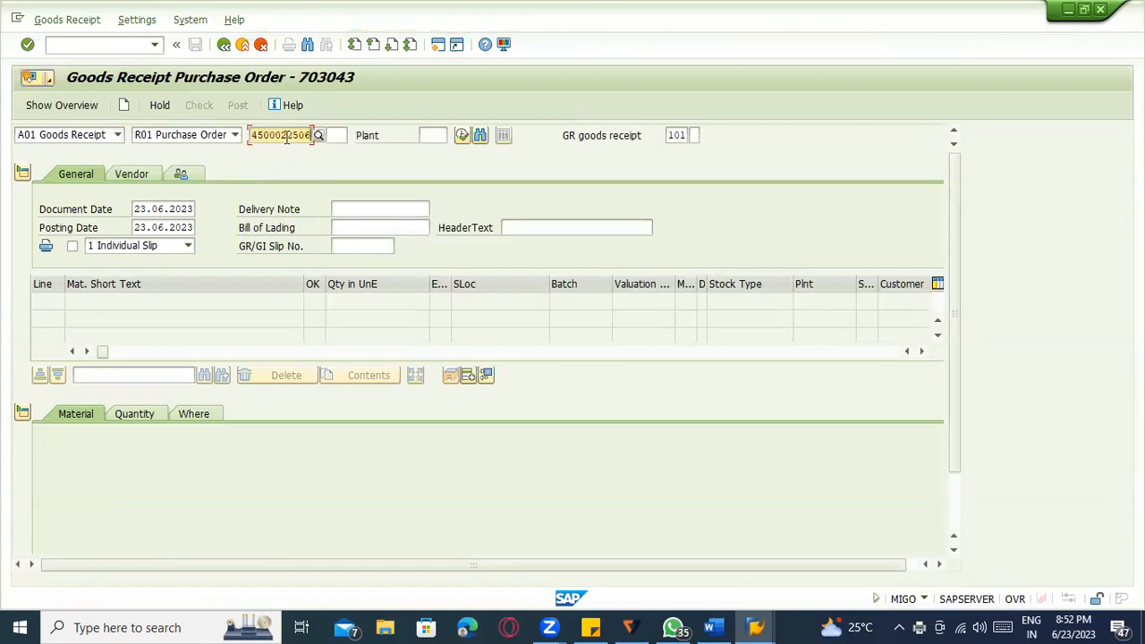
{"action": "key", "text": "Return"}
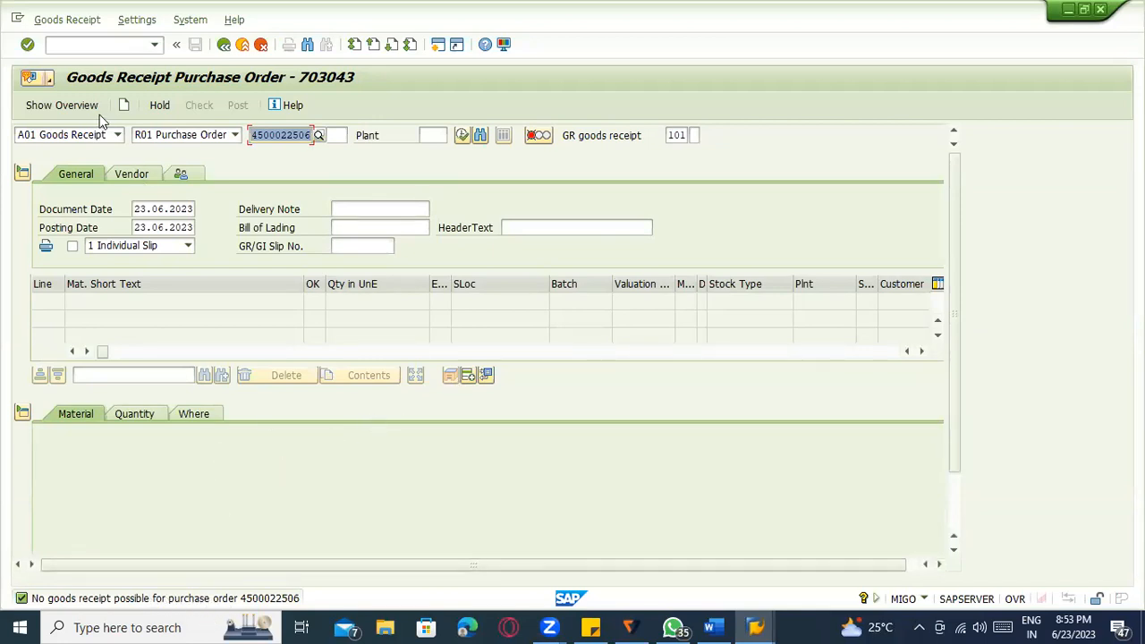
{"action": "left_click", "coordinate": [95, 45]}
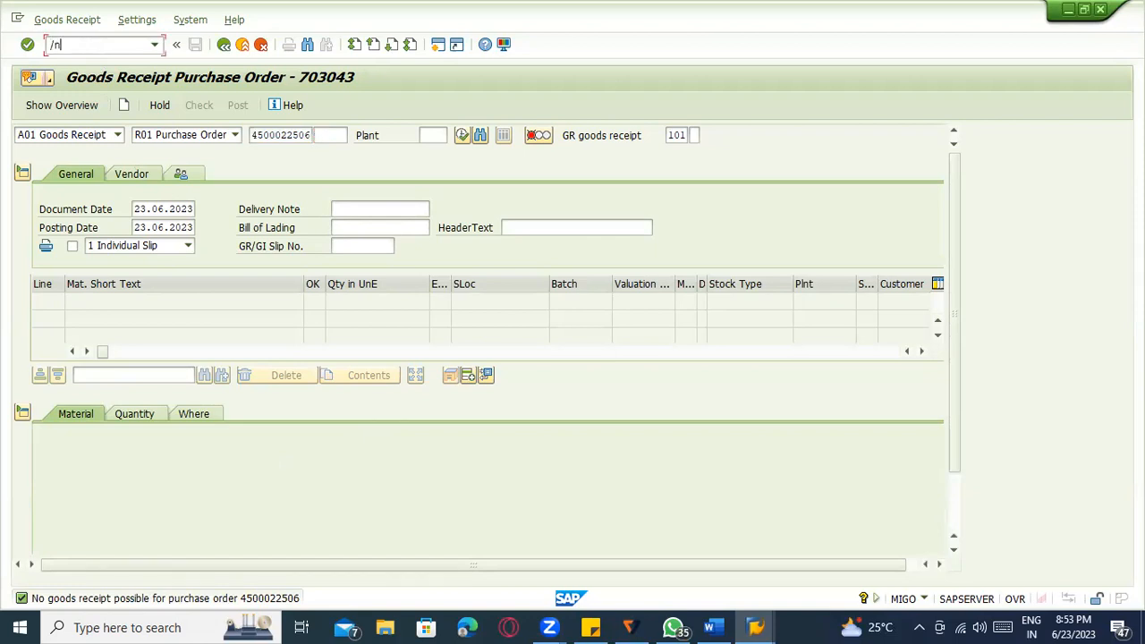
{"action": "type", "text": "/nme2"}
{"action": "key", "text": "Return"}
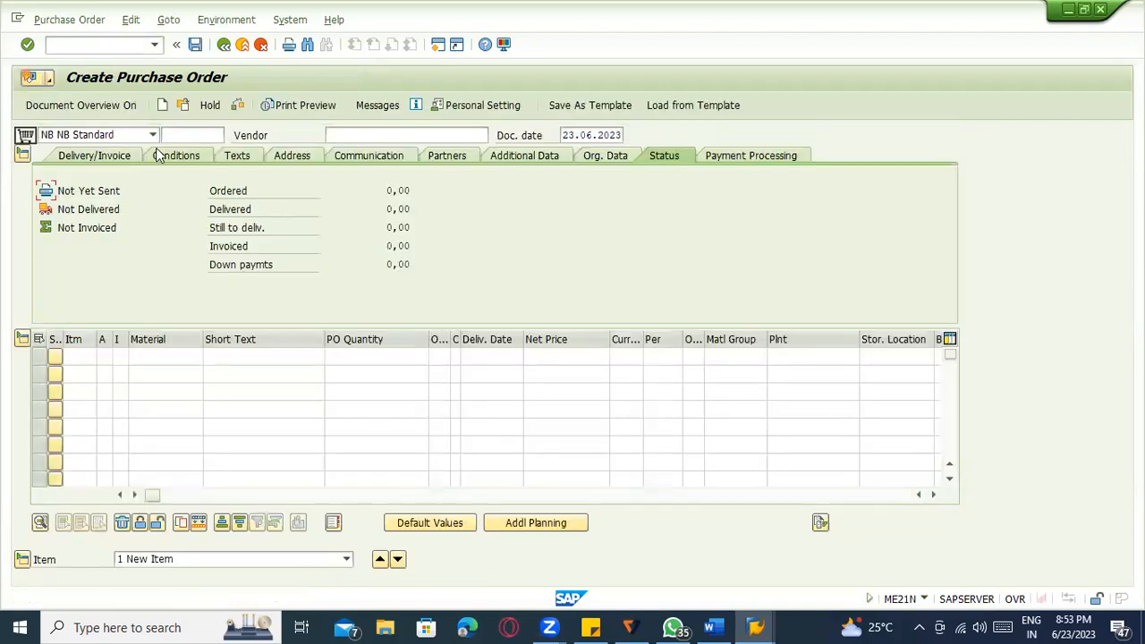
{"action": "left_click", "coordinate": [183, 104]}
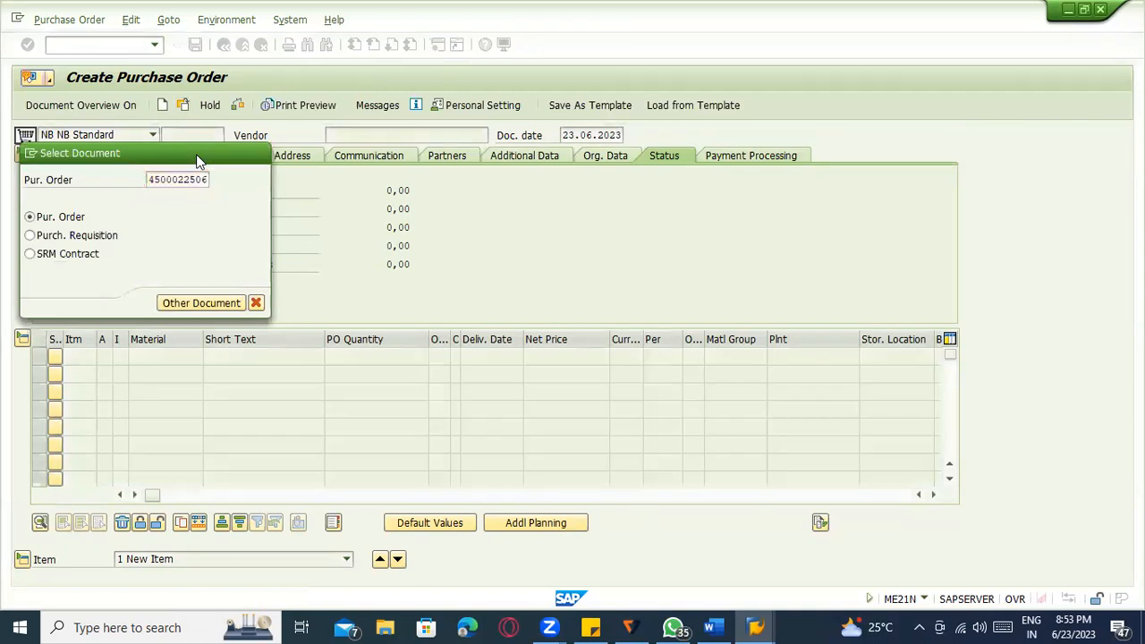
{"action": "key", "text": "Return"}
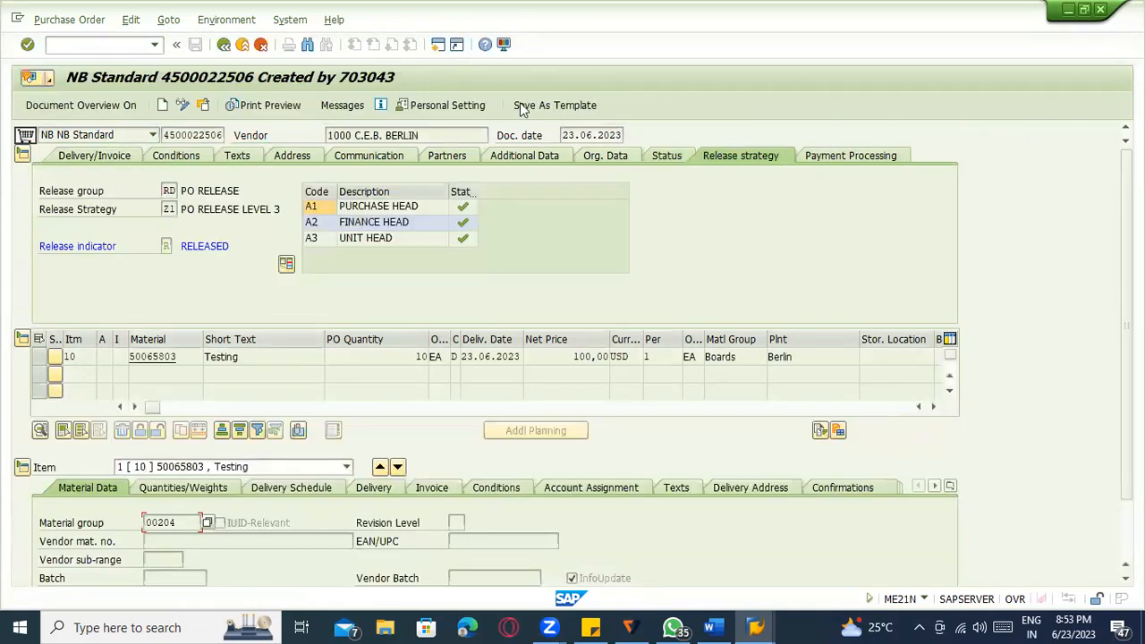
{"action": "left_click", "coordinate": [829, 489]}
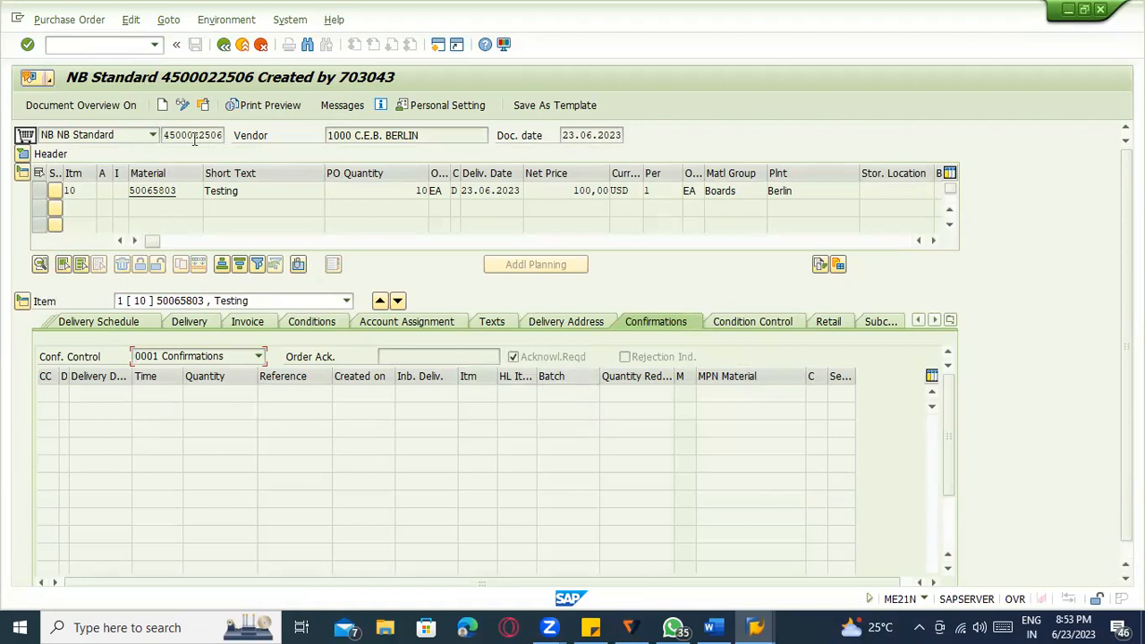
{"action": "left_click", "coordinate": [183, 105]}
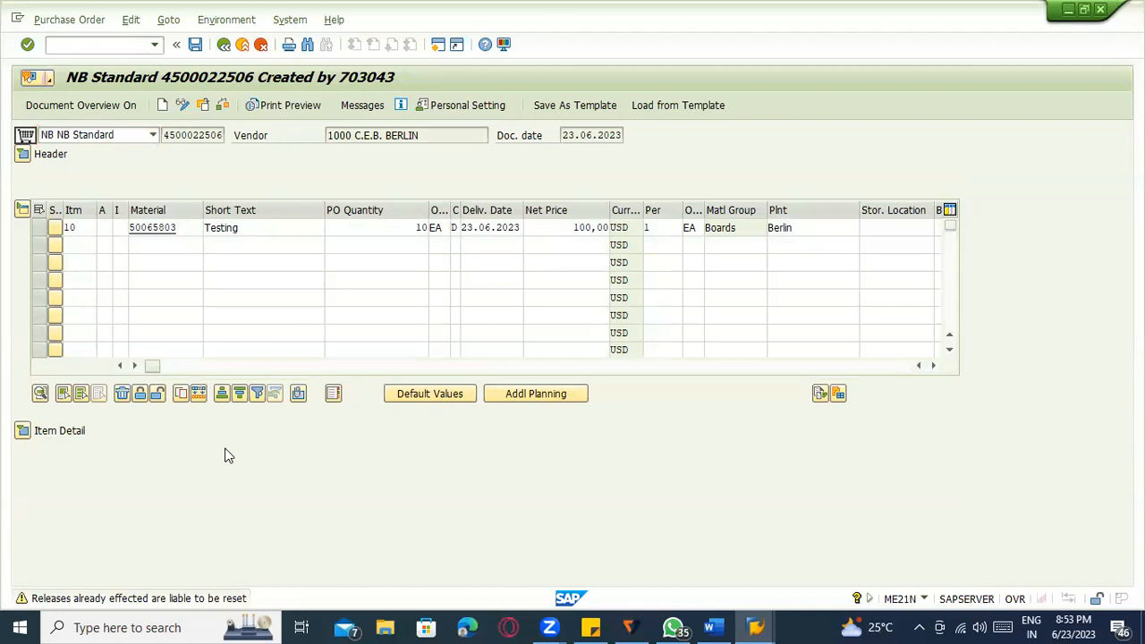
{"action": "left_click", "coordinate": [25, 432]}
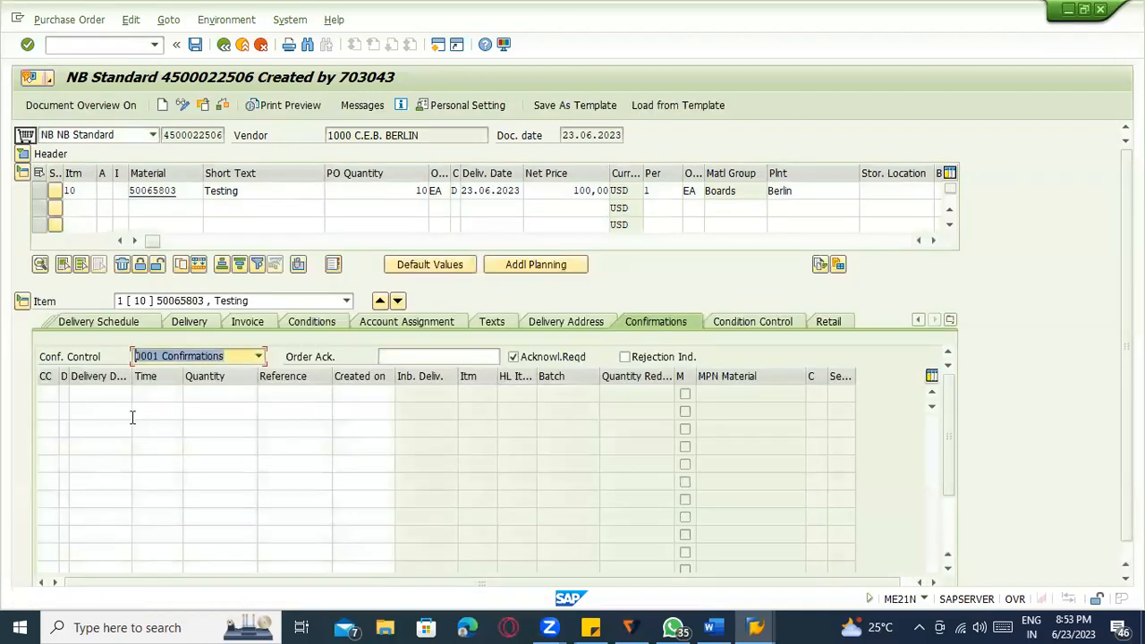
Set the first confirmation row's category to Order acknowledgment with delivery date 23.06.2023.
{"action": "left_click", "coordinate": [99, 395]}
{"action": "left_click", "coordinate": [50, 392]}
{"action": "left_click", "coordinate": [64, 395]}
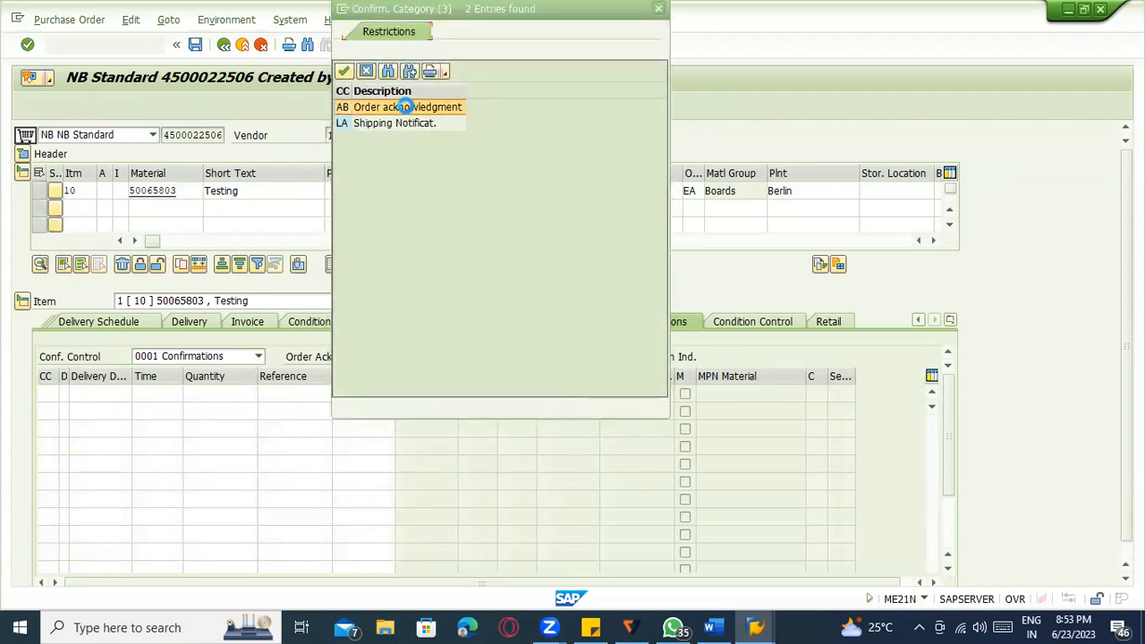
{"action": "double_click", "coordinate": [406, 108]}
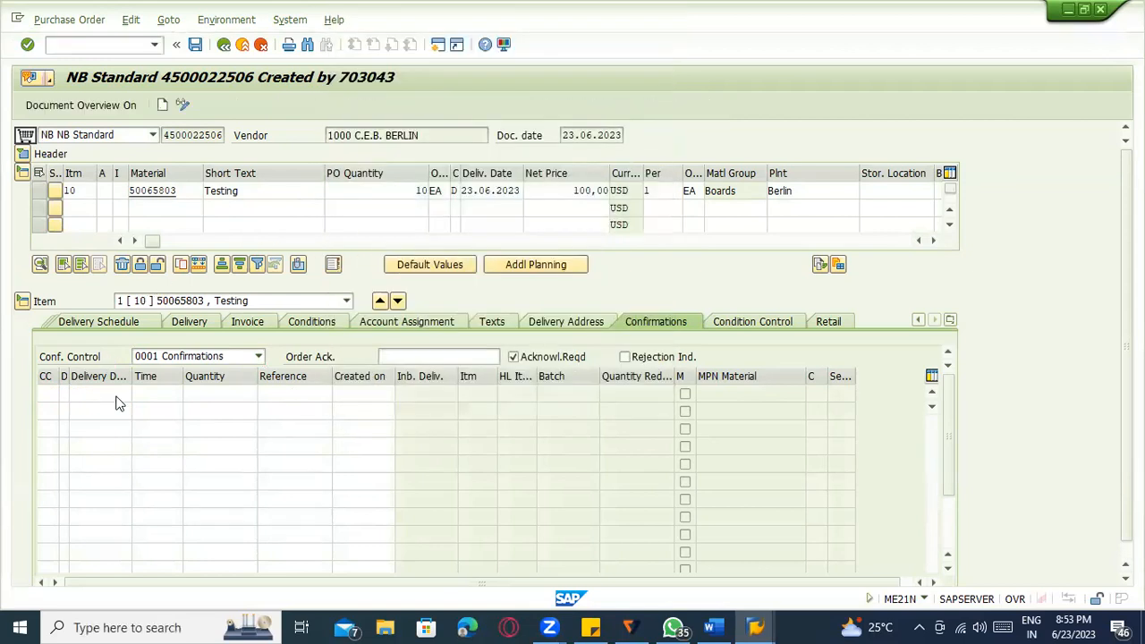
{"action": "left_click", "coordinate": [119, 397]}
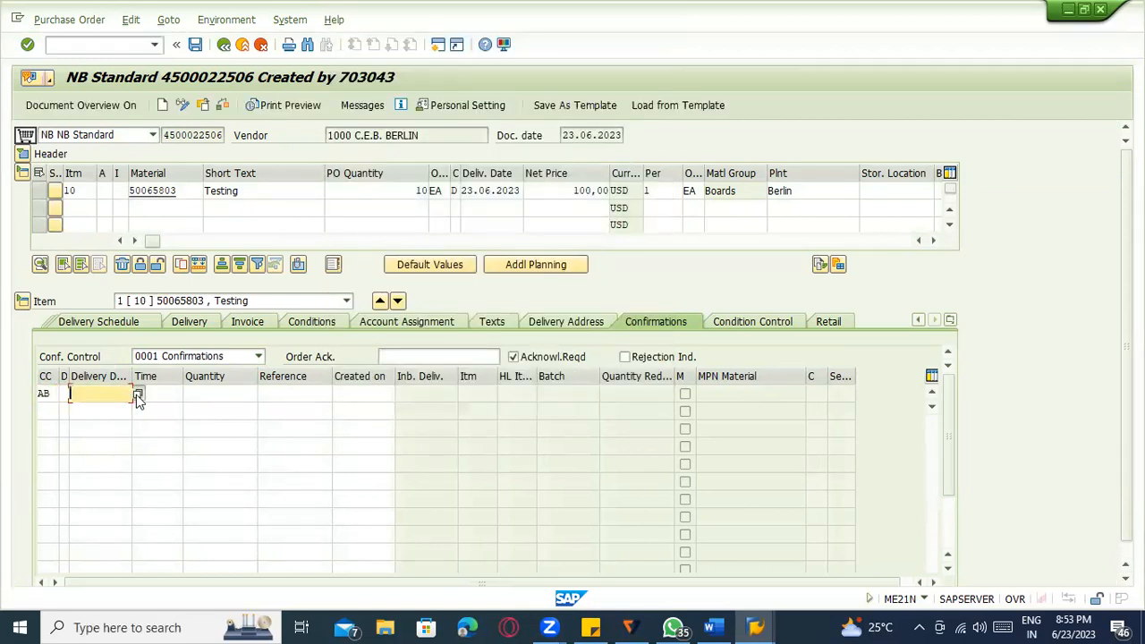
{"action": "left_click", "coordinate": [135, 395]}
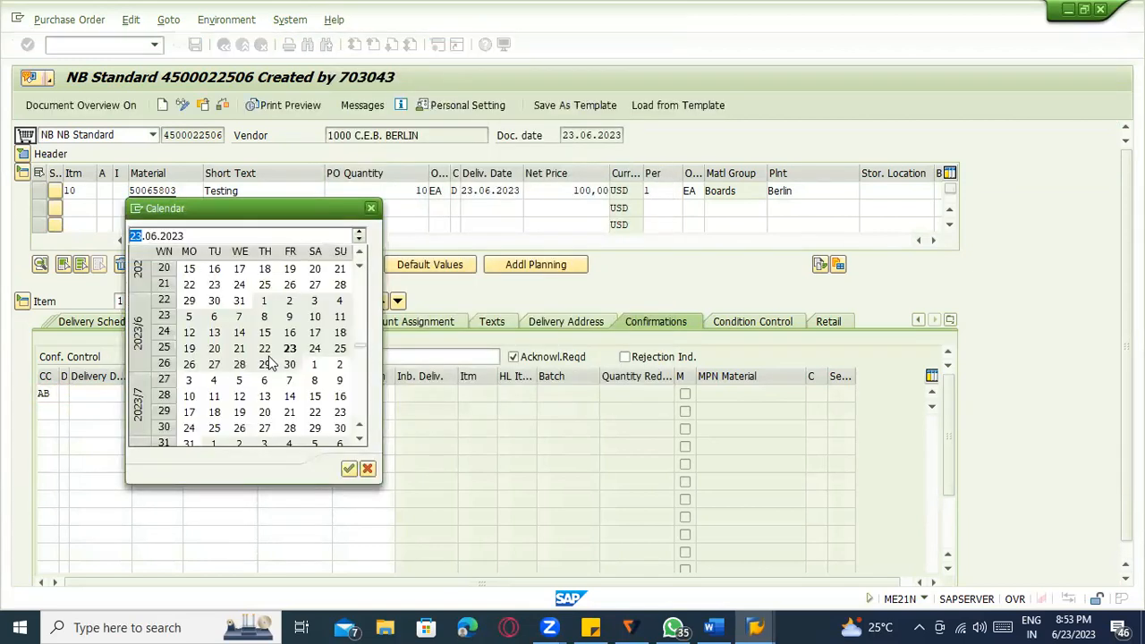
{"action": "double_click", "coordinate": [289, 349]}
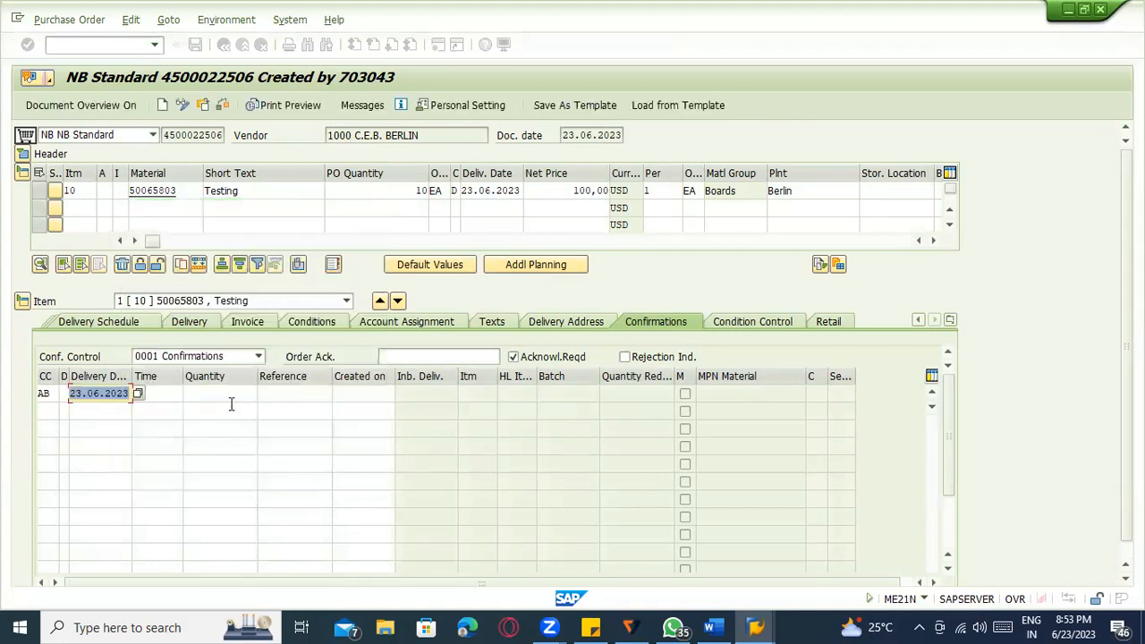
Enter order acknowledgement number A-1234 for item 10.
{"action": "left_click", "coordinate": [296, 392]}
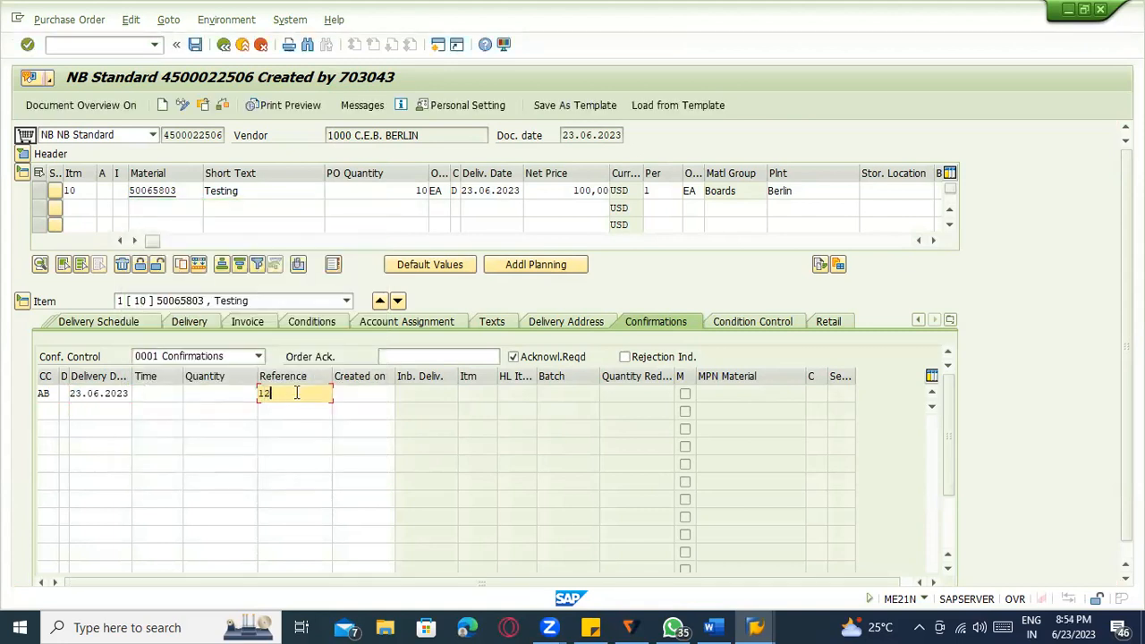
{"action": "left_click", "coordinate": [411, 356]}
{"action": "type", "text": "A-1234"}
{"action": "key", "text": "Return"}
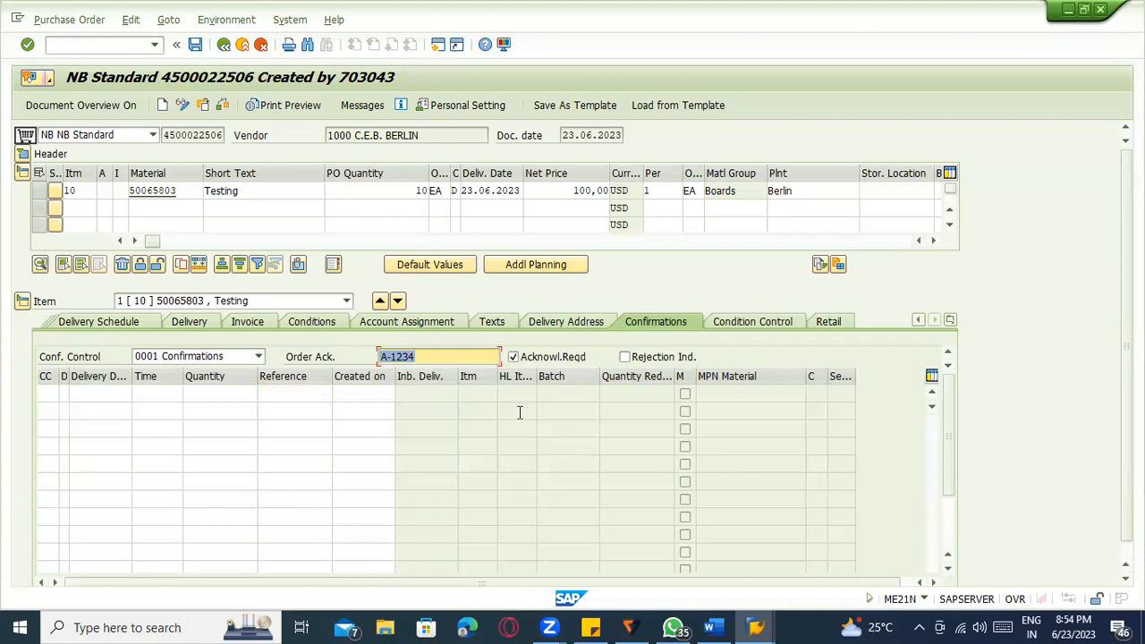
Add an AB confirmation row dated 23.06.2023 with quantity 10 and reference 1235.
{"action": "left_click", "coordinate": [52, 393]}
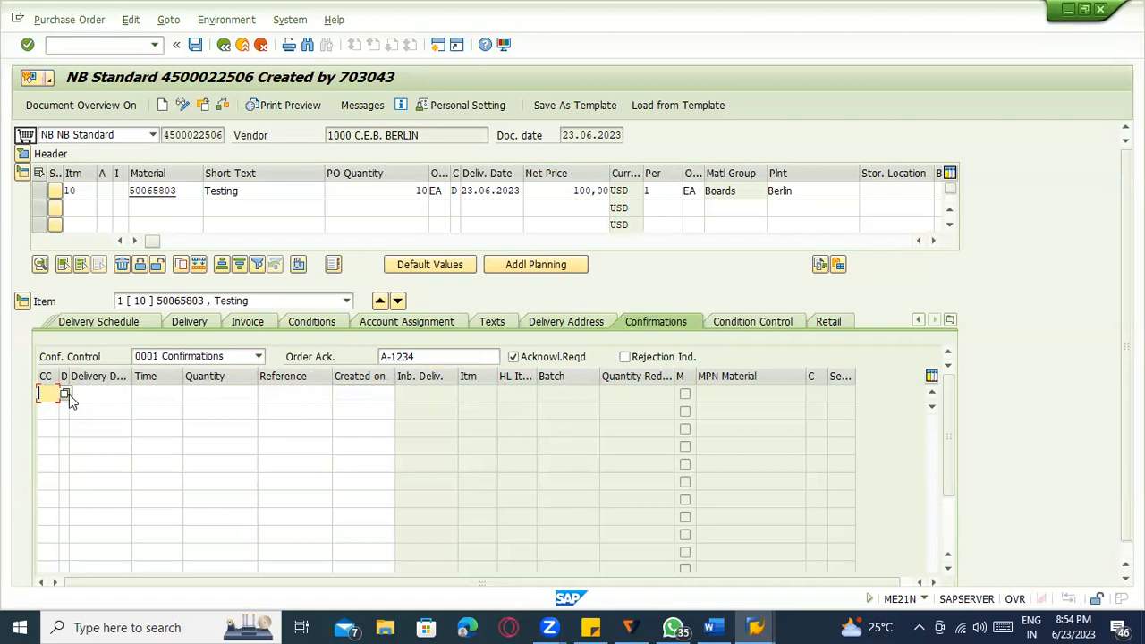
{"action": "key", "text": "F4"}
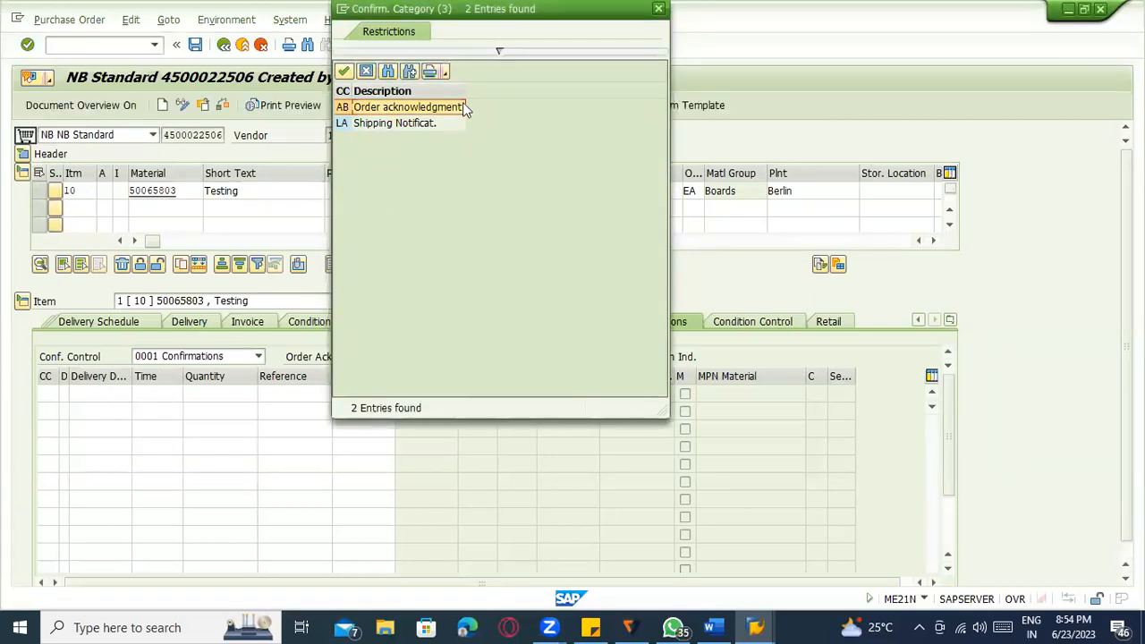
{"action": "double_click", "coordinate": [433, 108]}
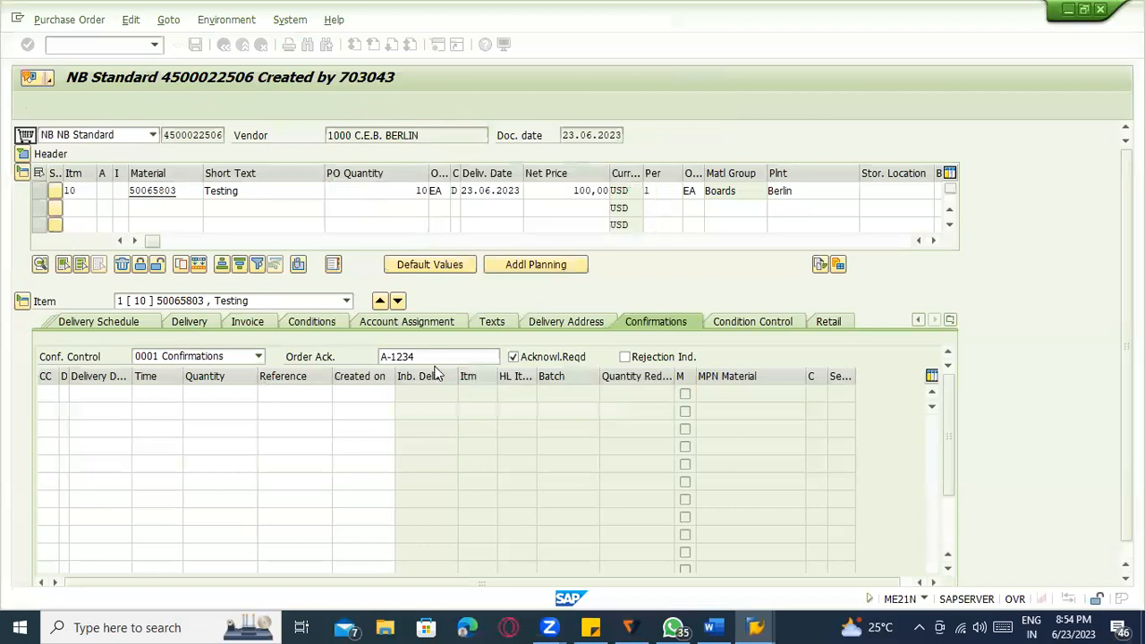
{"action": "left_click", "coordinate": [115, 396]}
{"action": "left_click", "coordinate": [114, 412]}
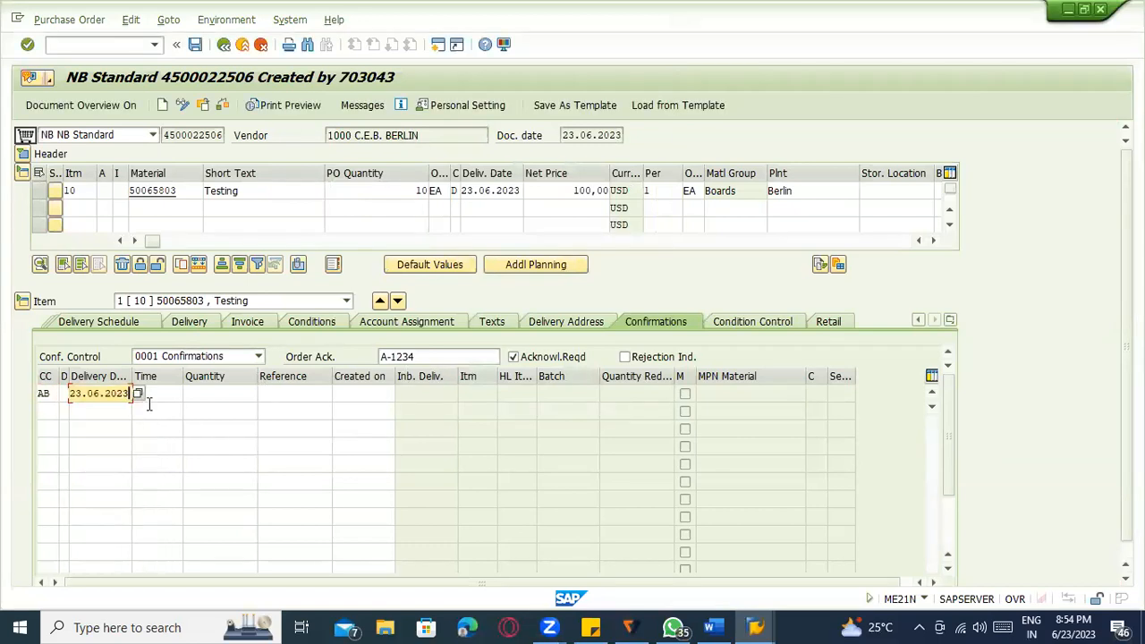
{"action": "left_click", "coordinate": [149, 401]}
{"action": "left_click", "coordinate": [228, 397]}
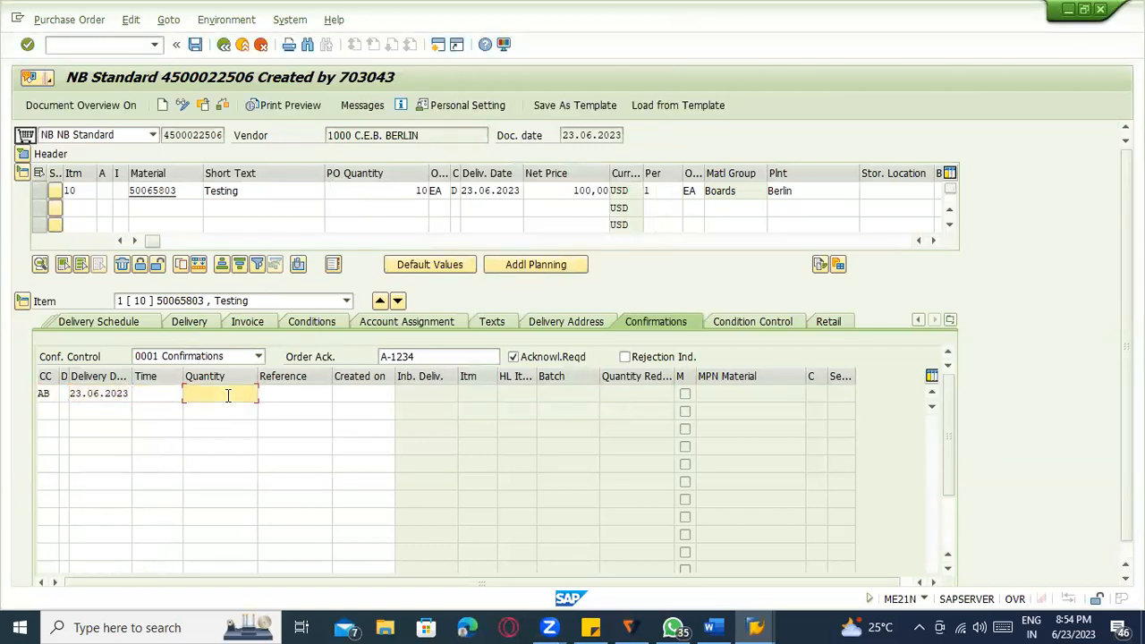
{"action": "type", "text": "10"}
{"action": "key", "text": "Tab"}
{"action": "type", "text": "1"}
{"action": "left_click", "coordinate": [275, 412]}
{"action": "left_click", "coordinate": [358, 393]}
{"action": "key", "text": "Return"}
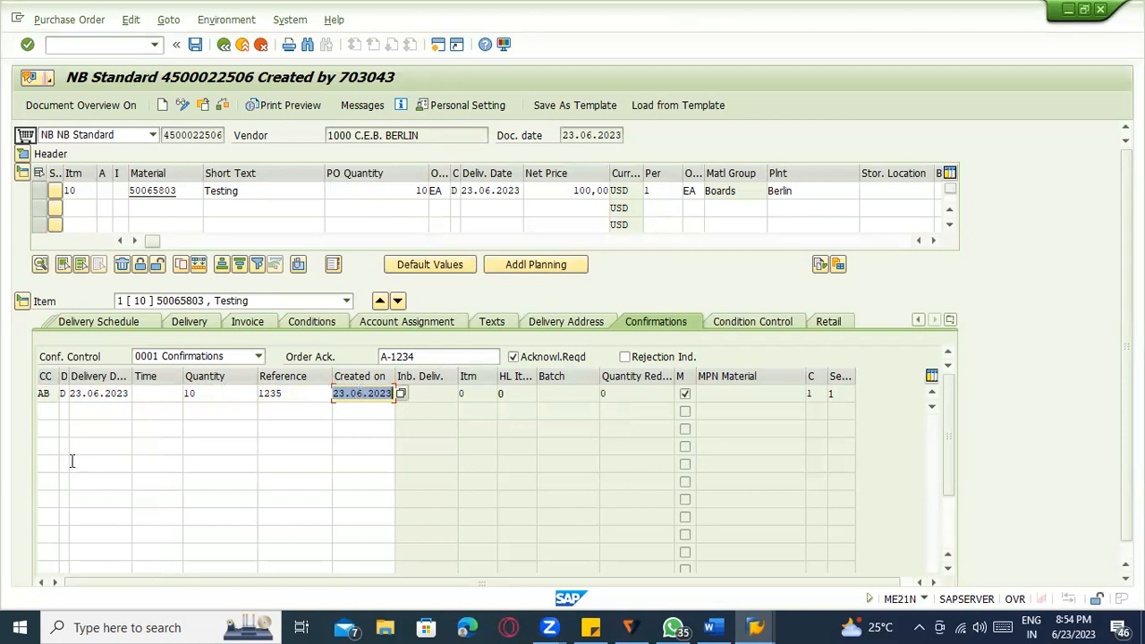
Start a second confirmation row with category Shipping Notification (LA).
{"action": "left_click", "coordinate": [44, 413]}
{"action": "key", "text": "F4"}
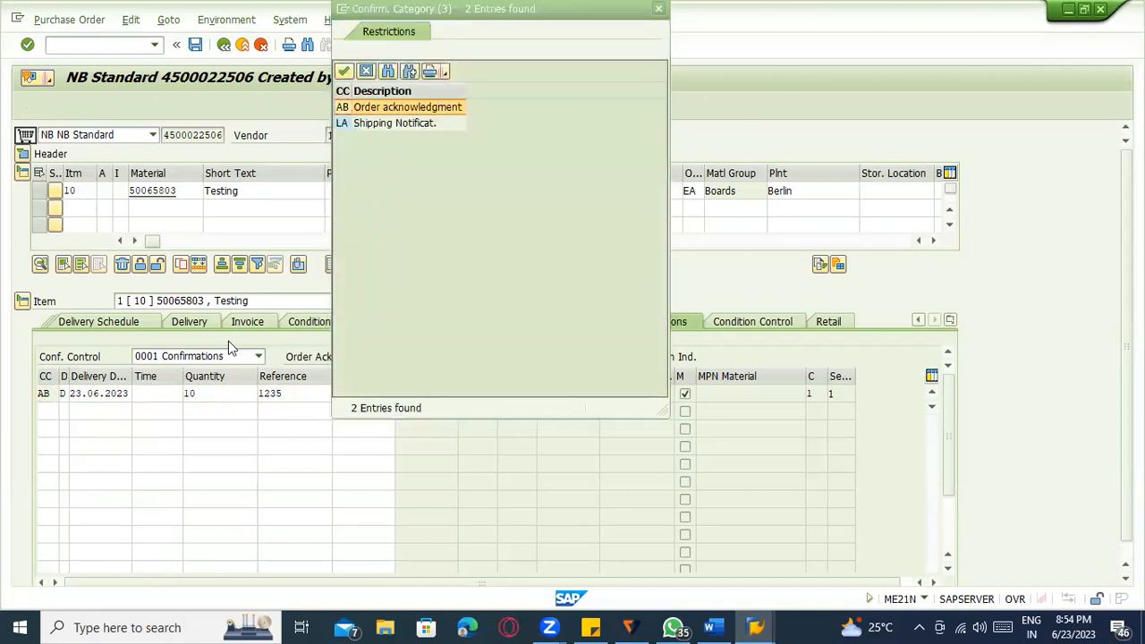
{"action": "double_click", "coordinate": [358, 126]}
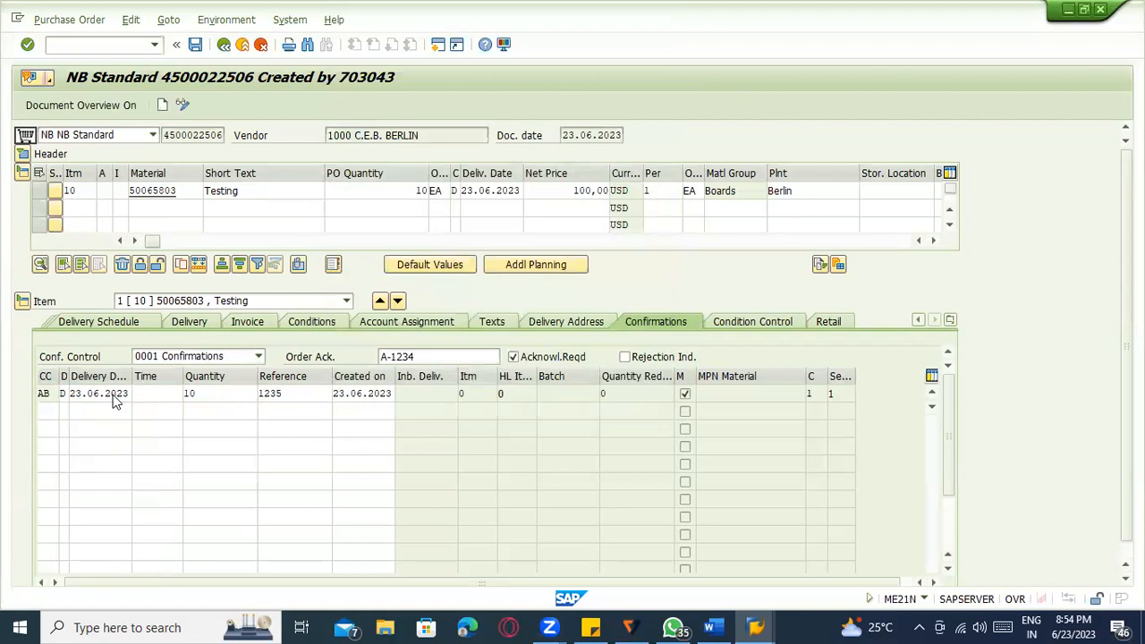
Complete the LA row with date 23.06.2023, the proposed time, quantity 5 and reference 234.
{"action": "left_click", "coordinate": [106, 407]}
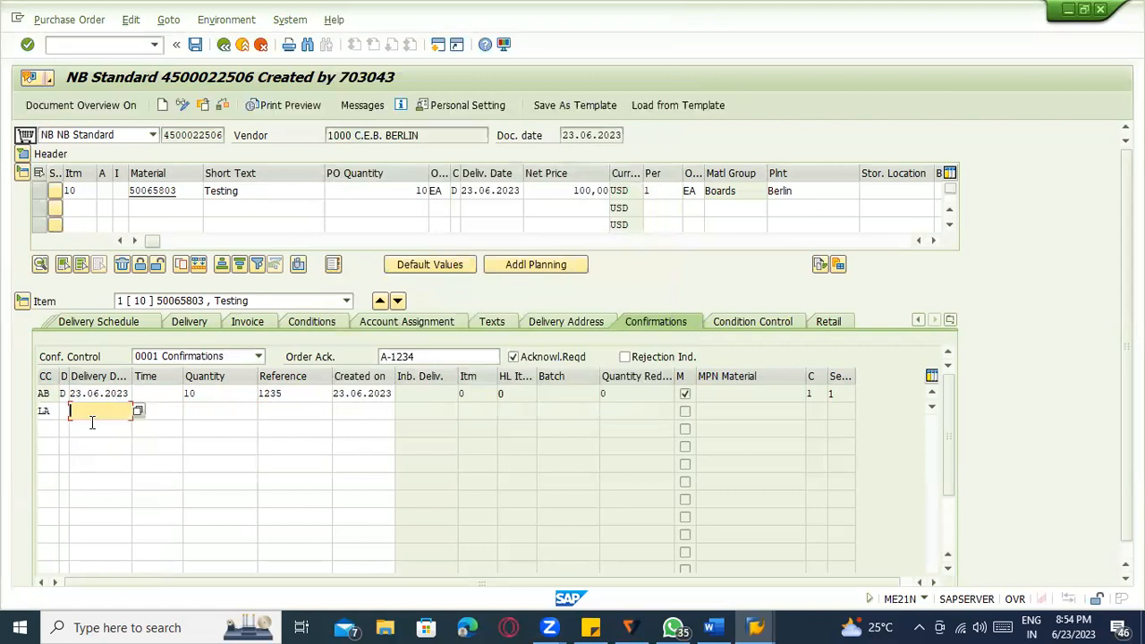
{"action": "left_click", "coordinate": [138, 412]}
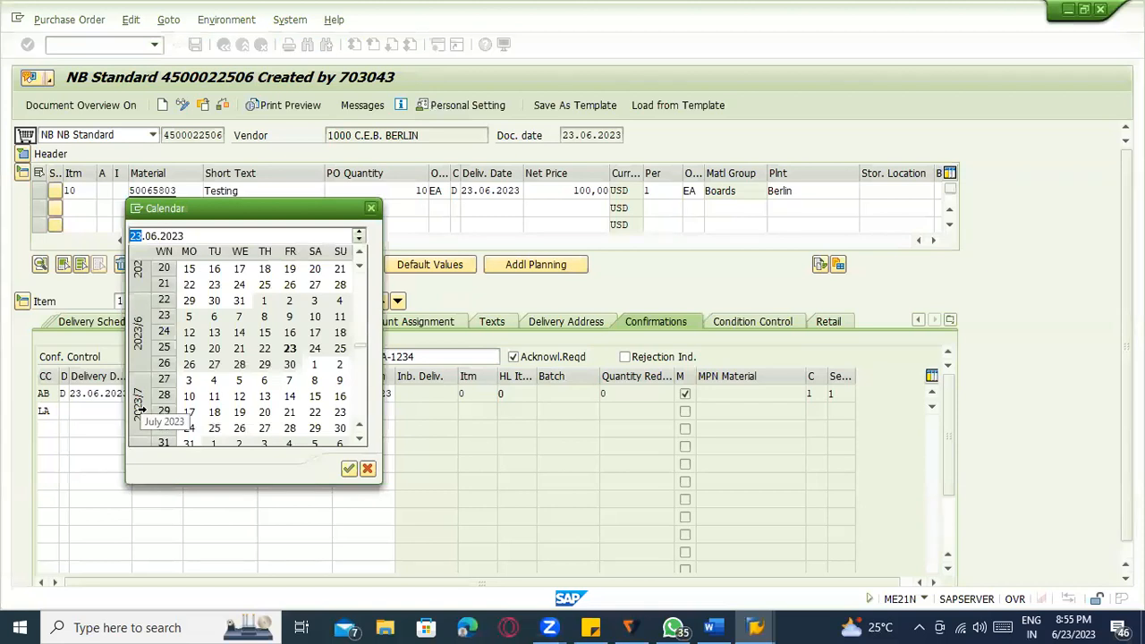
{"action": "double_click", "coordinate": [291, 347]}
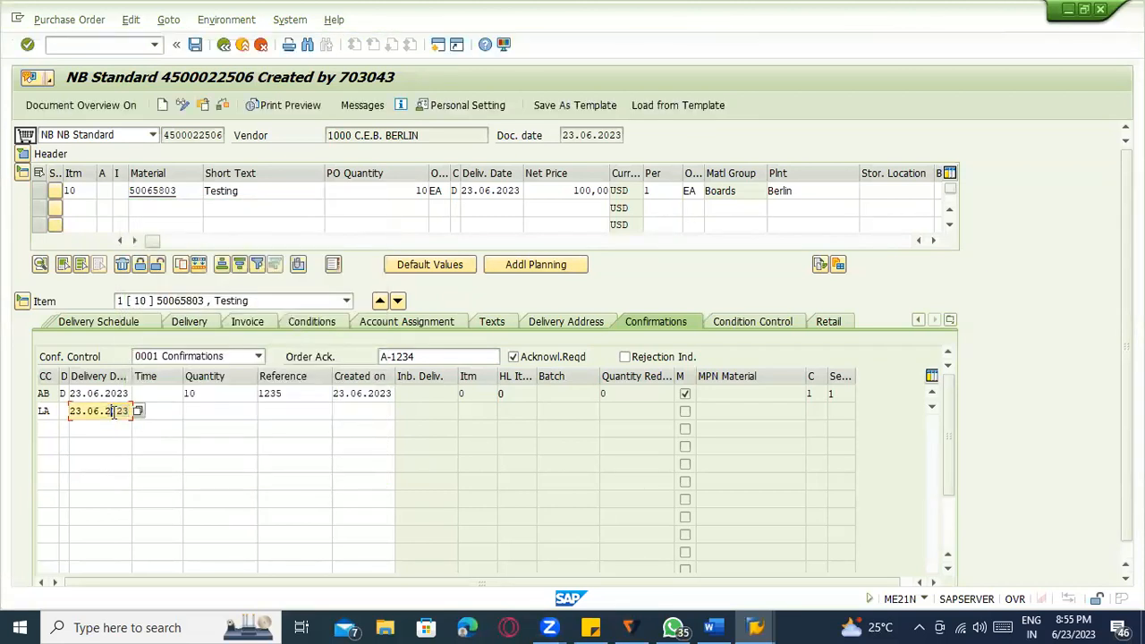
{"action": "key", "text": "Return"}
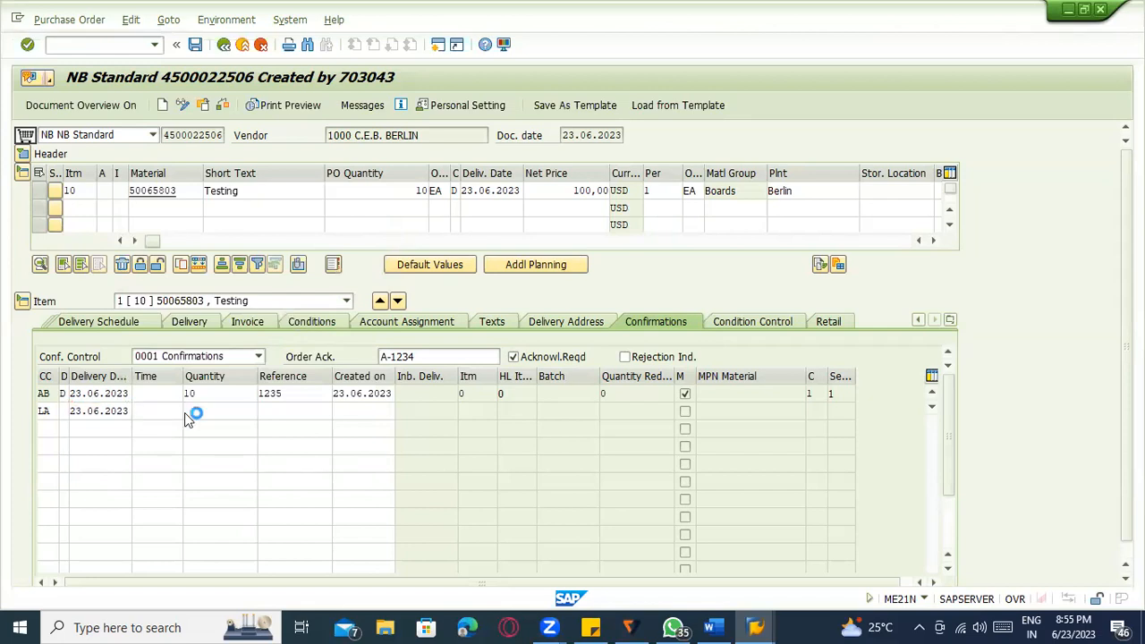
{"action": "left_click", "coordinate": [249, 302]}
{"action": "left_click", "coordinate": [207, 410]}
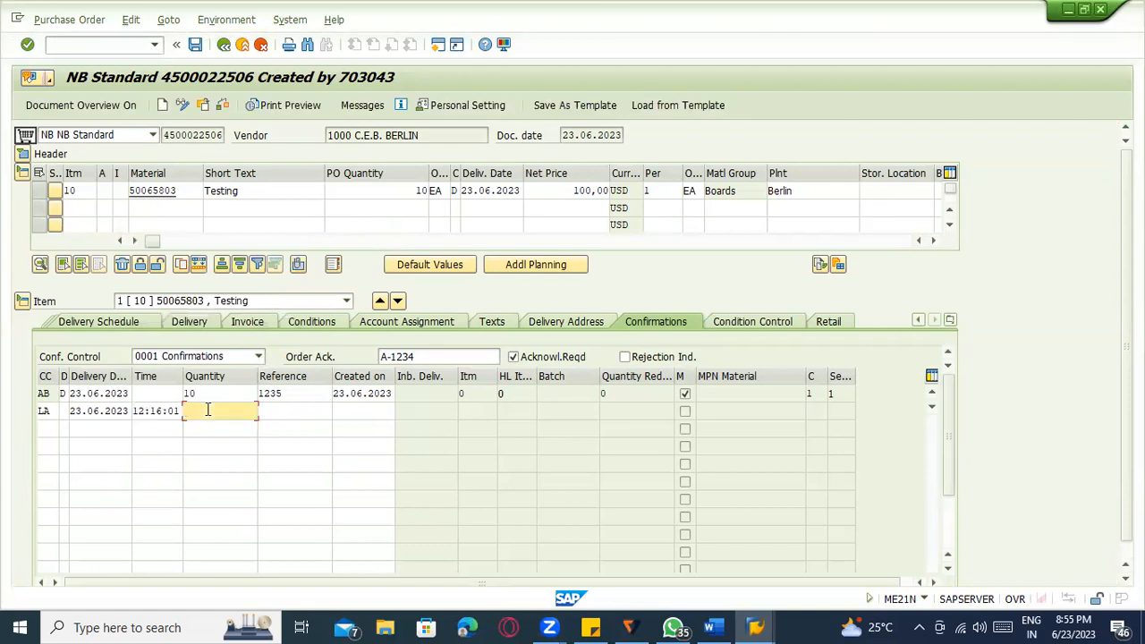
{"action": "left_click", "coordinate": [351, 192]}
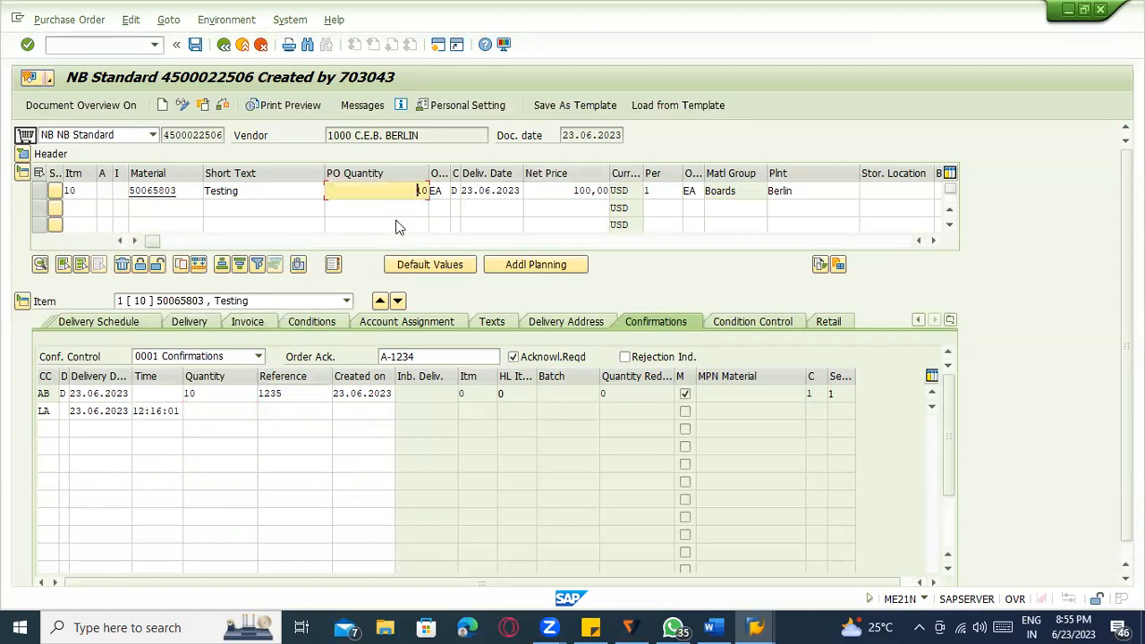
{"action": "left_click", "coordinate": [217, 413]}
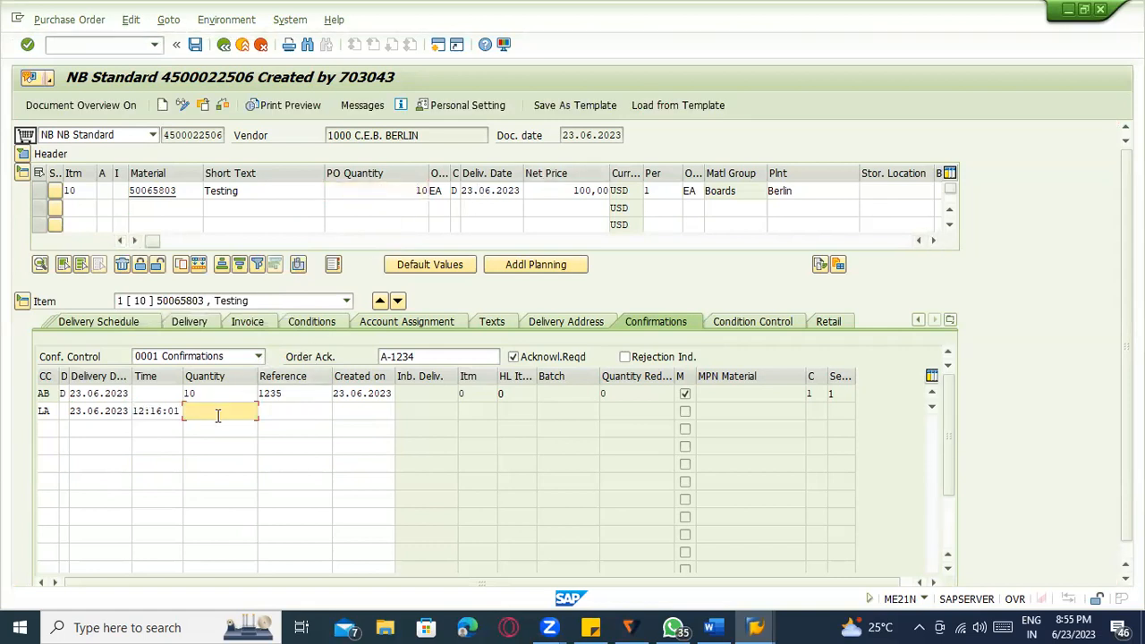
{"action": "type", "text": "5"}
{"action": "left_click", "coordinate": [284, 411]}
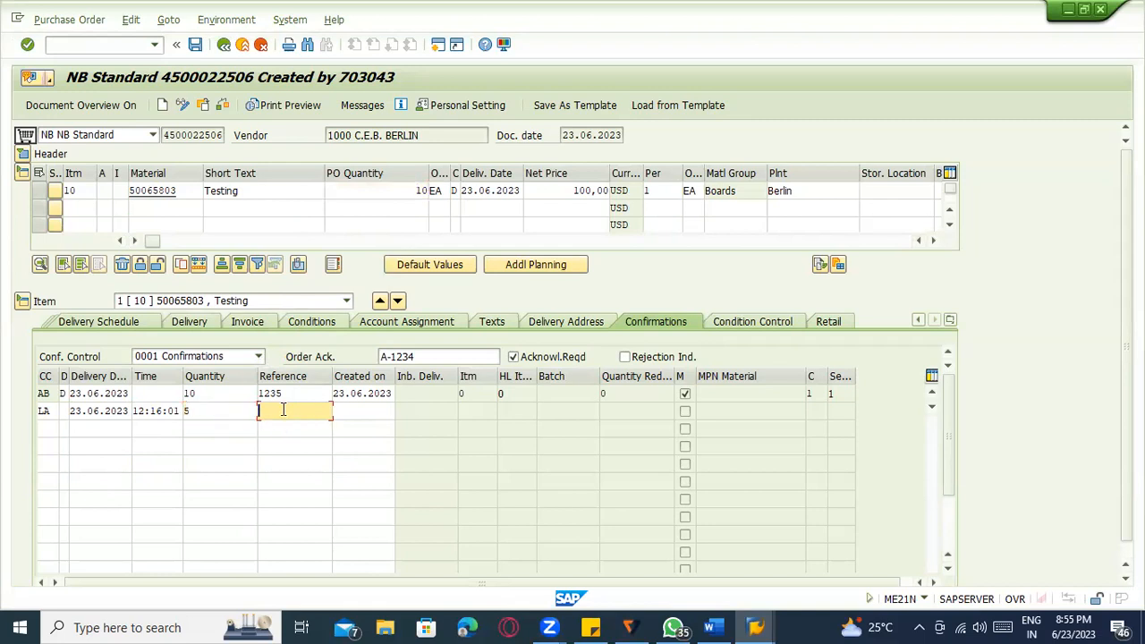
{"action": "type", "text": "234"}
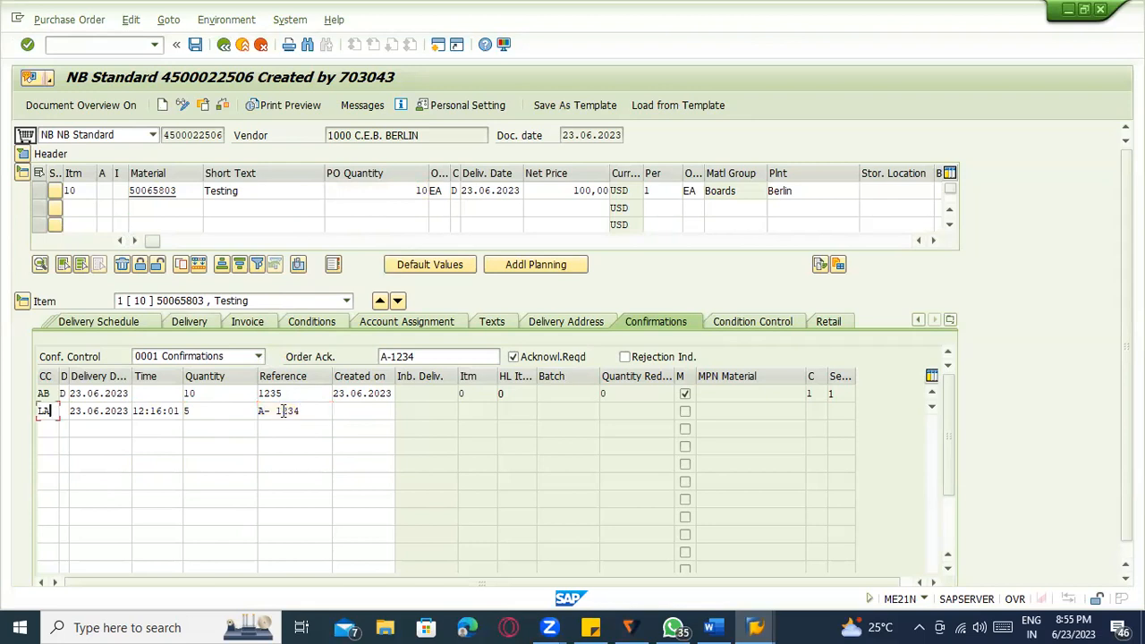
{"action": "key", "text": "Return"}
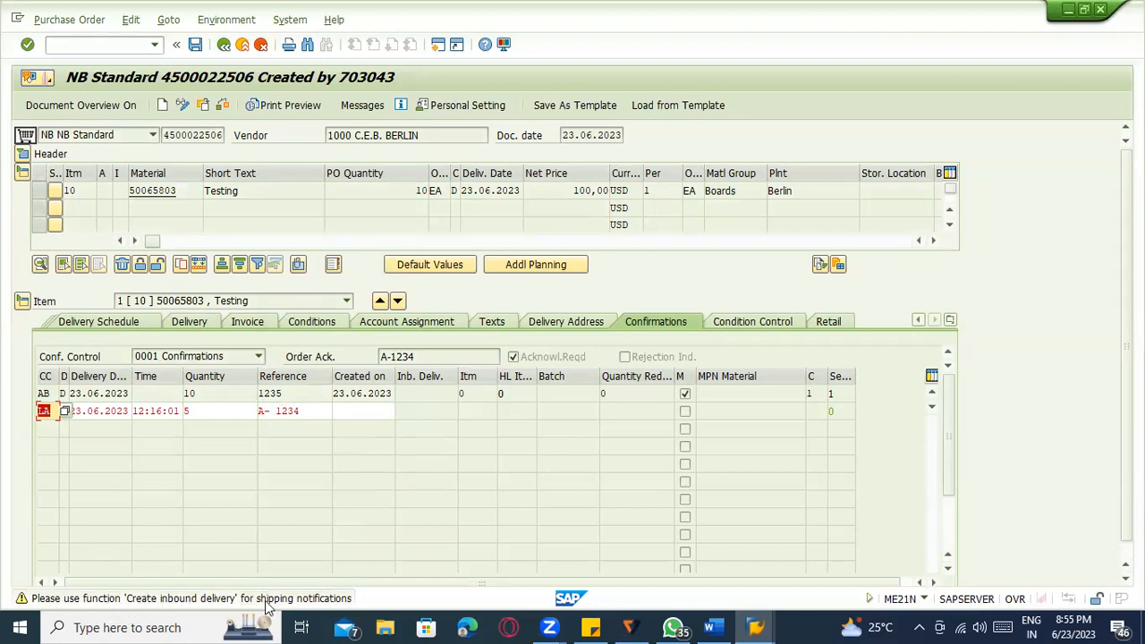
Start the Create Inbound Delivery transaction with /nVL31N.
{"action": "left_click", "coordinate": [101, 45]}
{"action": "type", "text": "/nvl31n"}
{"action": "key", "text": "Return"}
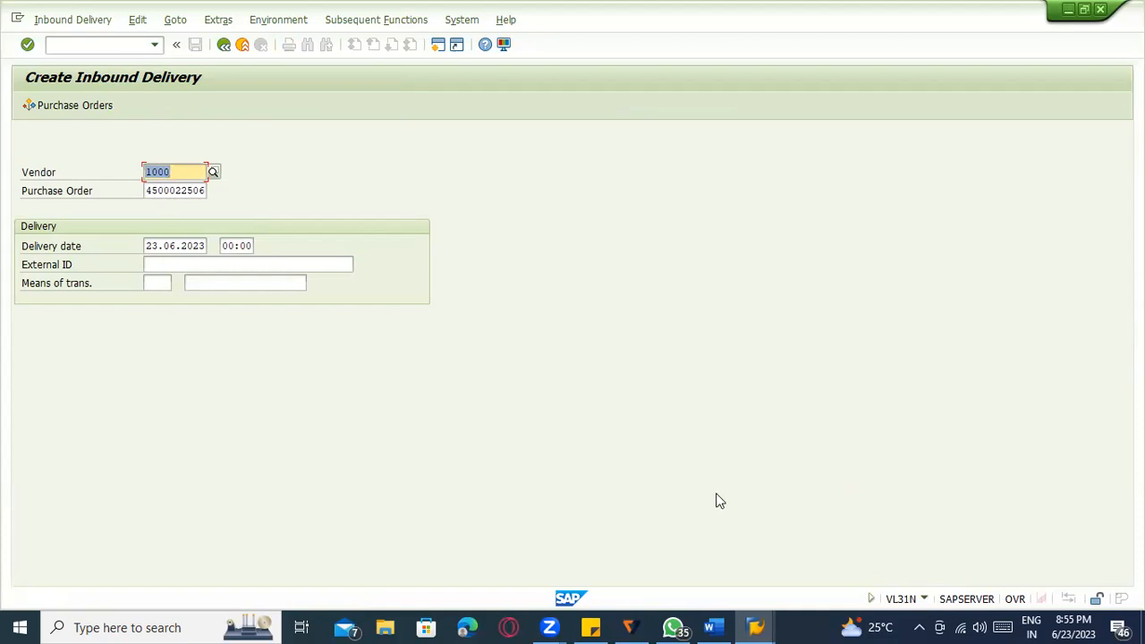
{"action": "left_click", "coordinate": [172, 171]}
{"action": "left_click", "coordinate": [179, 191]}
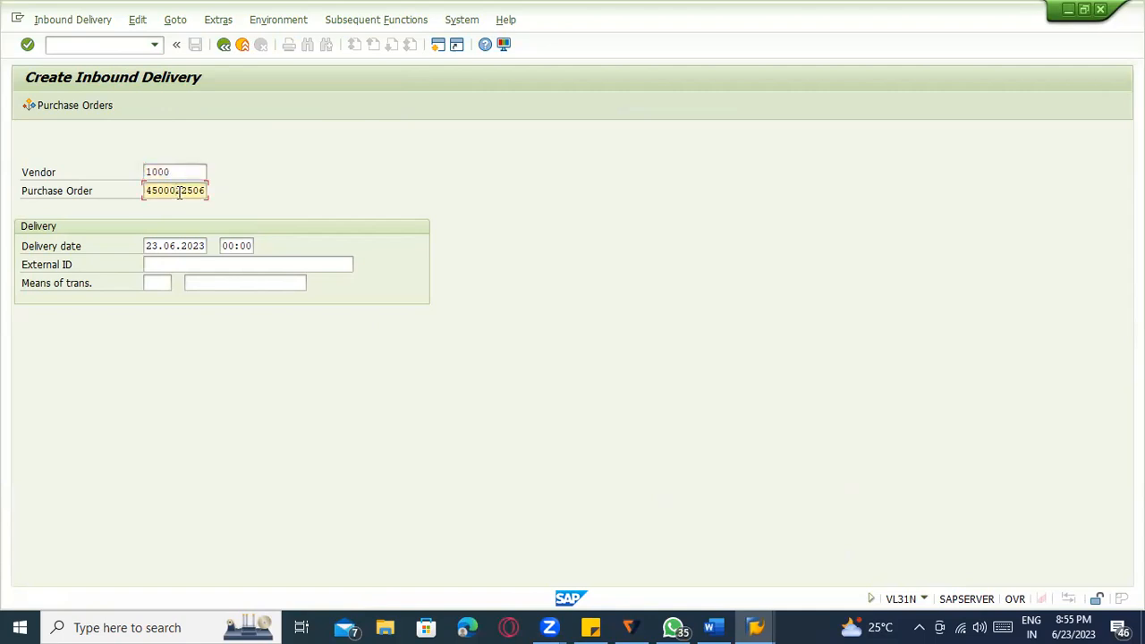
{"action": "key", "text": "Return"}
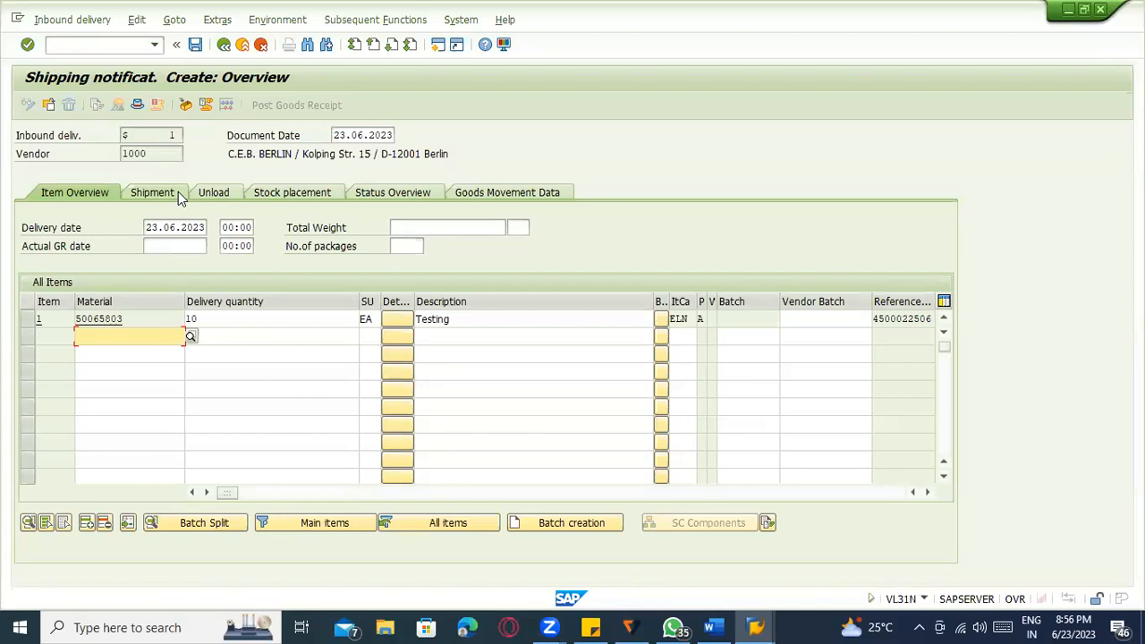
Change item 1's delivery quantity from 10 to 5 EA.
{"action": "left_click", "coordinate": [220, 319]}
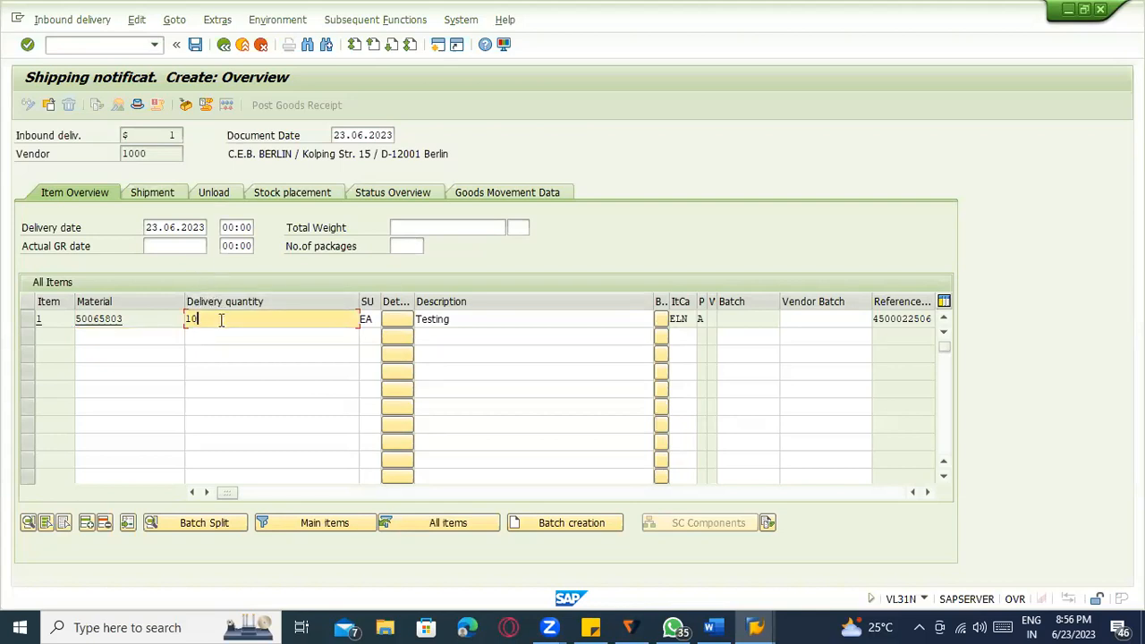
{"action": "key", "text": "BackSpace"}
{"action": "key", "text": "BackSpace"}
{"action": "type", "text": "5"}
{"action": "key", "text": "Return"}
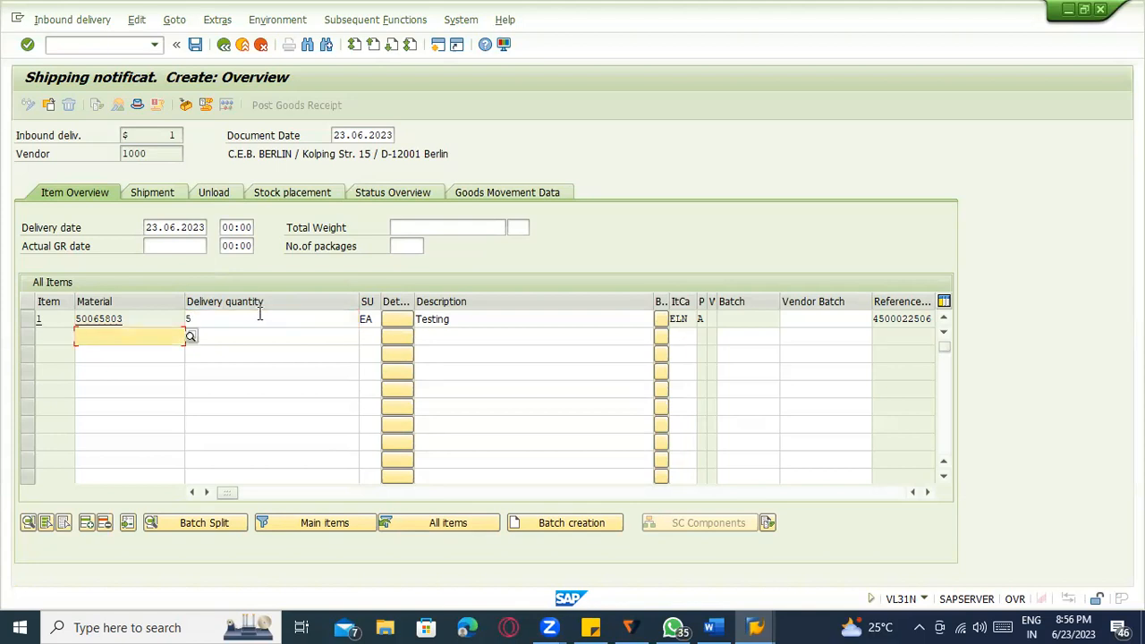
{"action": "left_click", "coordinate": [280, 319]}
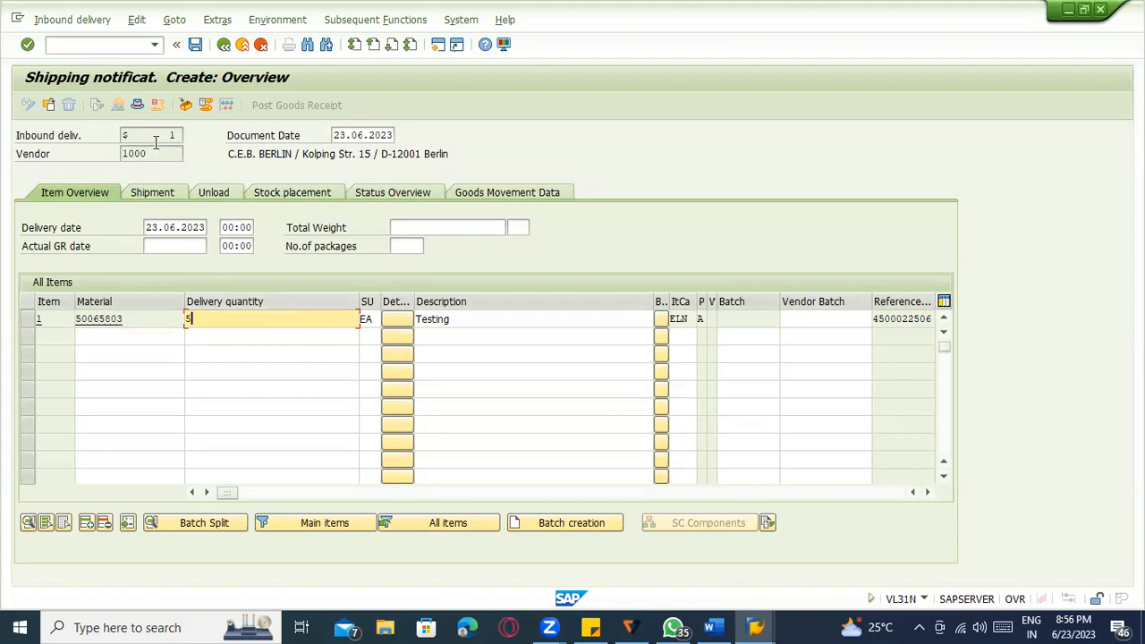
Review the Shipment tab, then show the delivery's Unload details.
{"action": "left_click", "coordinate": [175, 192]}
{"action": "left_click", "coordinate": [83, 193]}
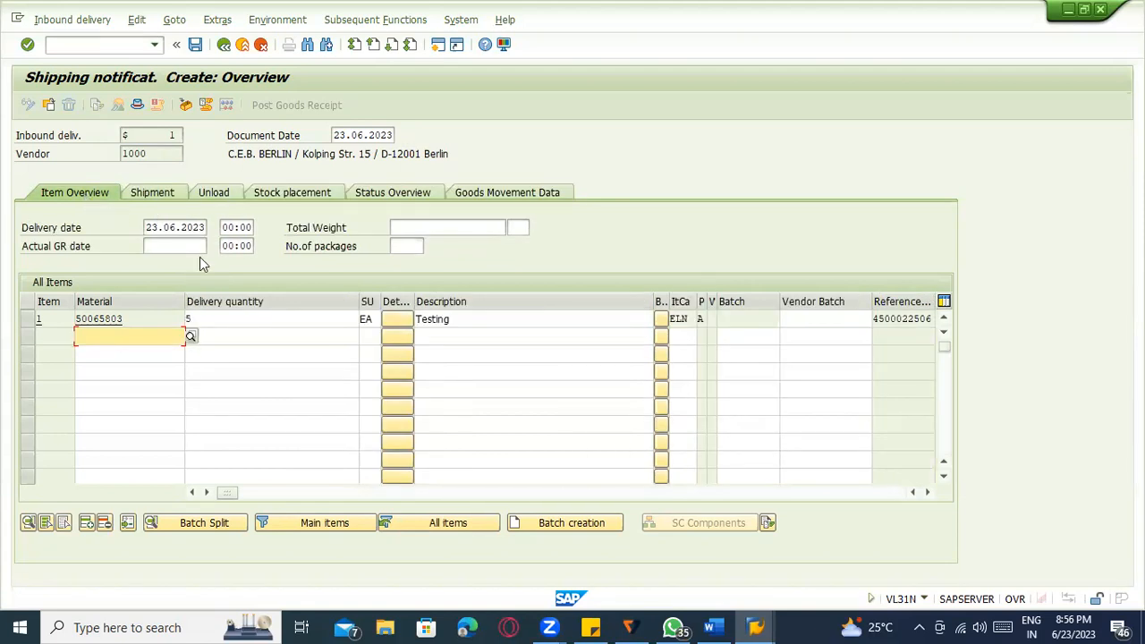
{"action": "left_click", "coordinate": [218, 320]}
{"action": "left_click", "coordinate": [290, 198]}
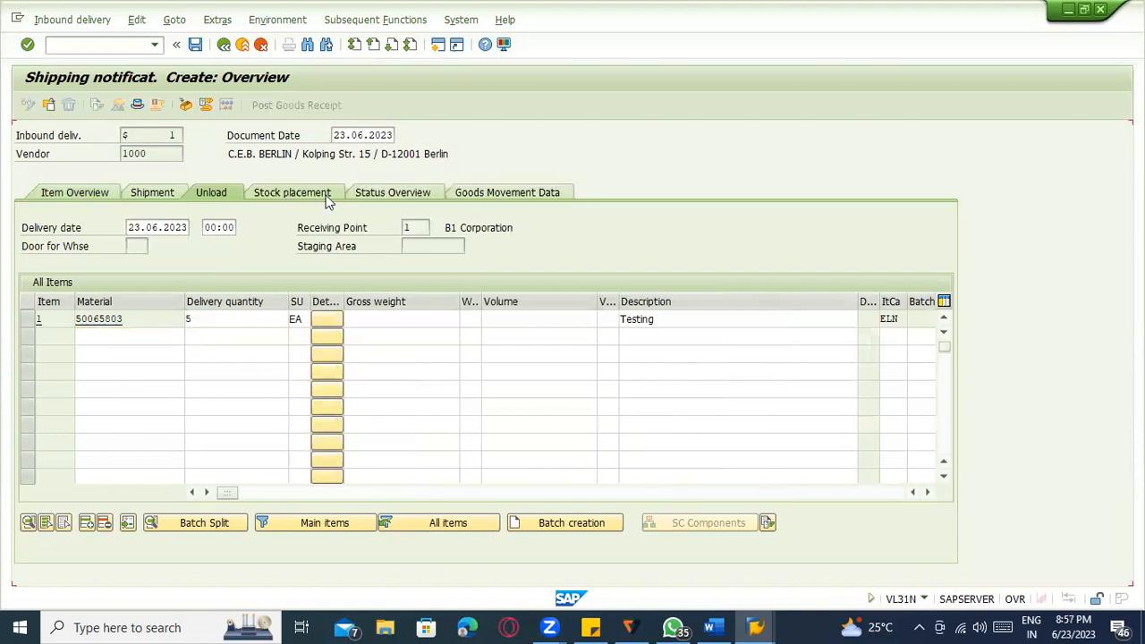
In Stock placement, set the item's storage location to 0001 so warehouse 011 fills in.
{"action": "left_click", "coordinate": [327, 199]}
{"action": "left_click", "coordinate": [380, 192]}
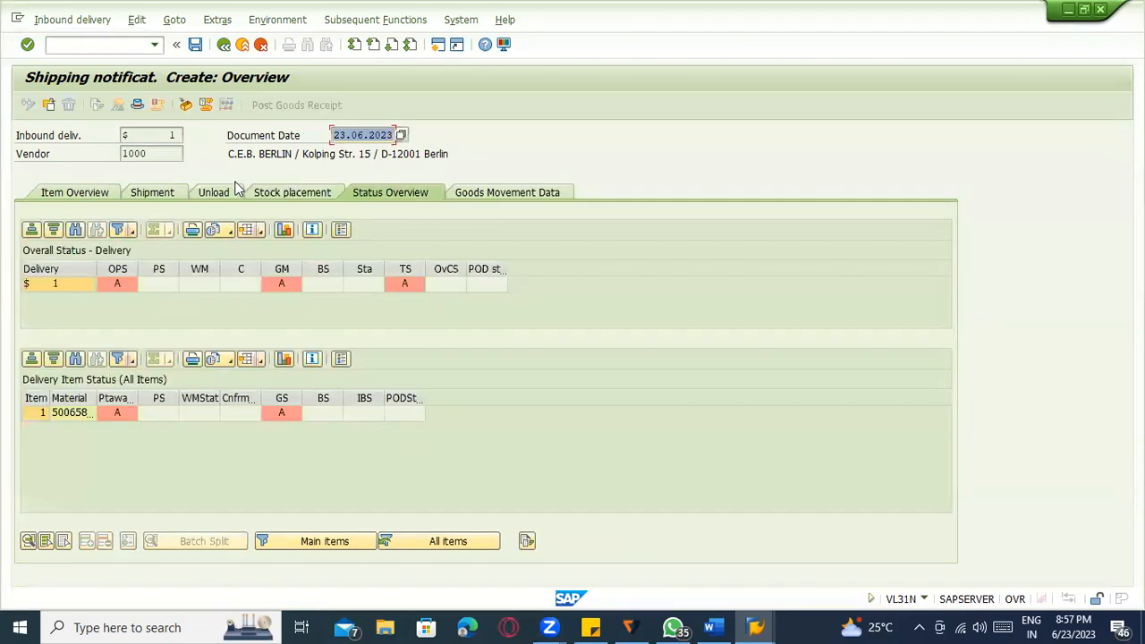
{"action": "left_click", "coordinate": [200, 194]}
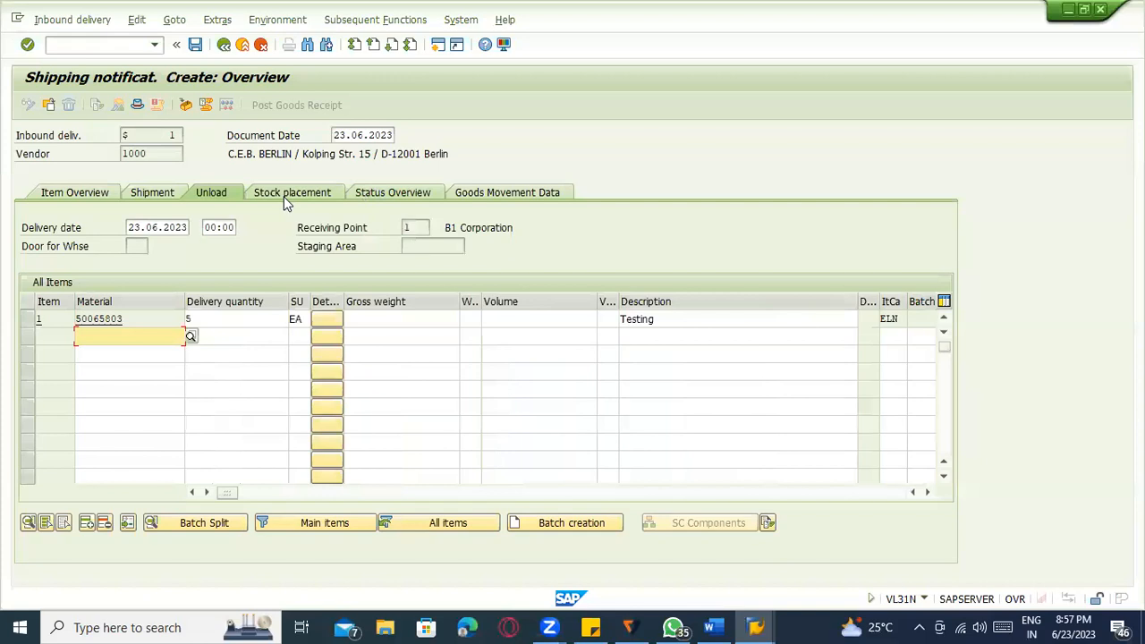
{"action": "left_click", "coordinate": [285, 196]}
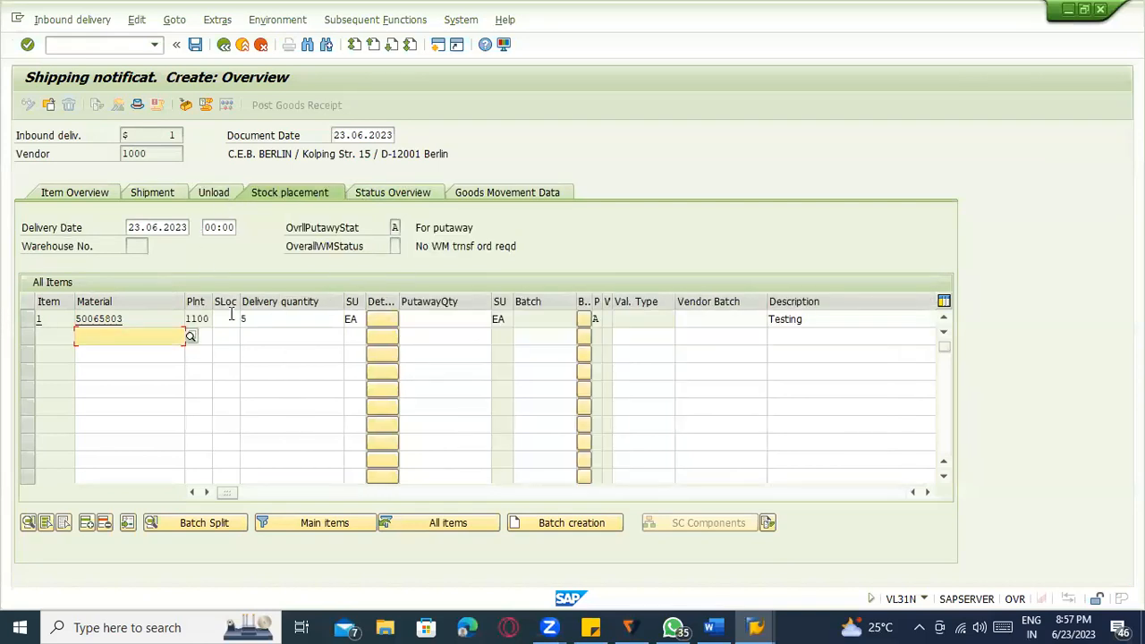
{"action": "left_click", "coordinate": [225, 319]}
{"action": "type", "text": "00"}
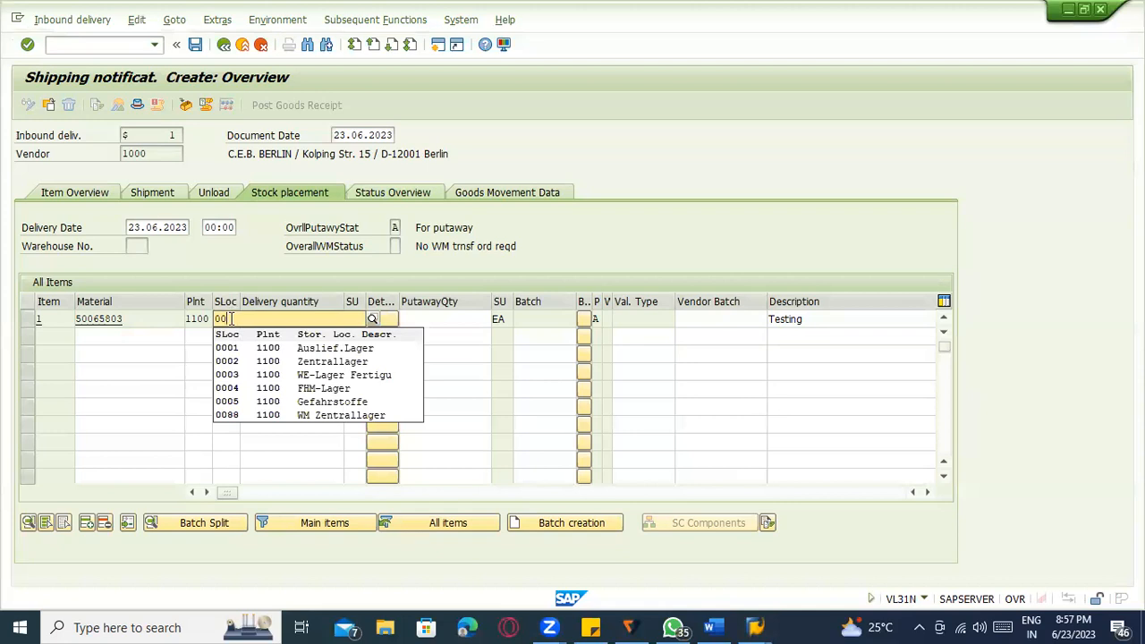
{"action": "left_click", "coordinate": [274, 348]}
{"action": "left_click", "coordinate": [459, 320]}
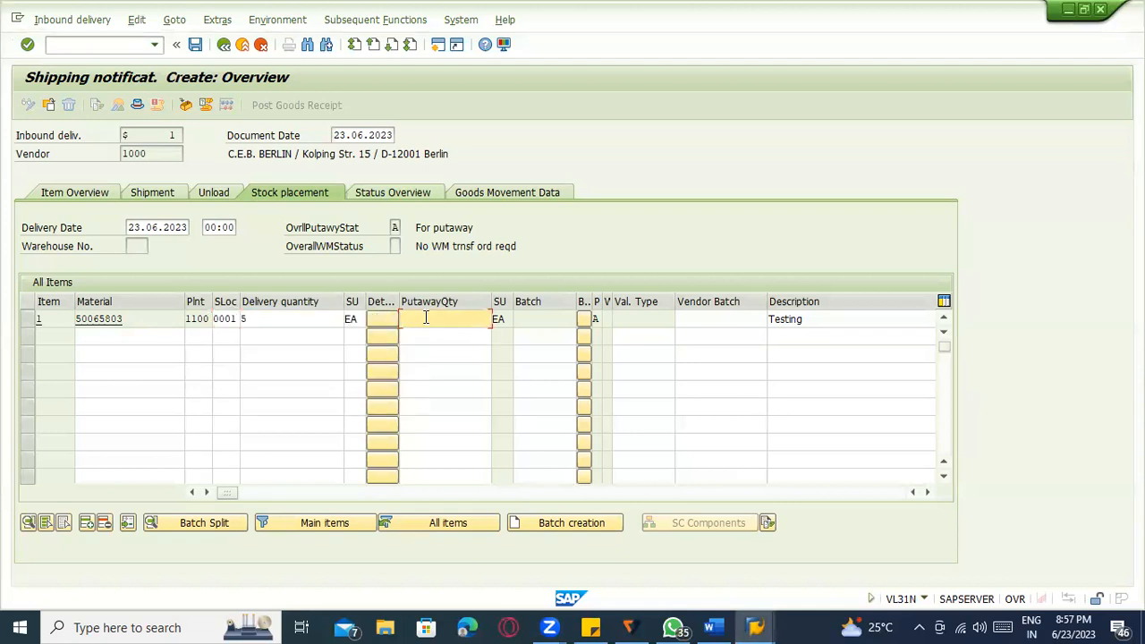
{"action": "key", "text": "Return"}
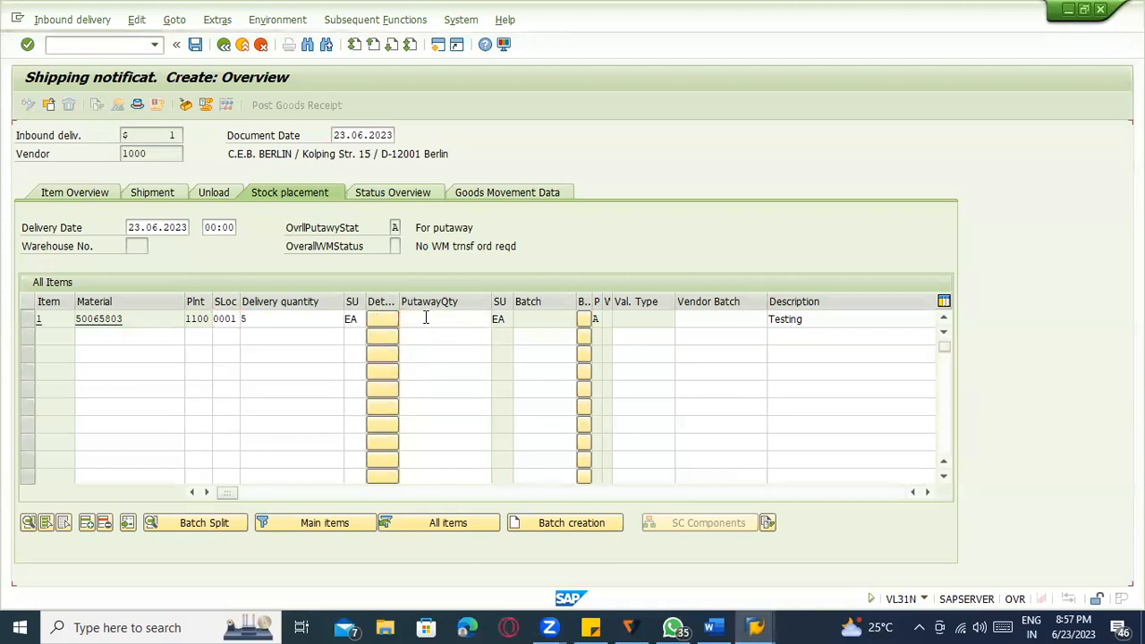
{"action": "left_click", "coordinate": [428, 319]}
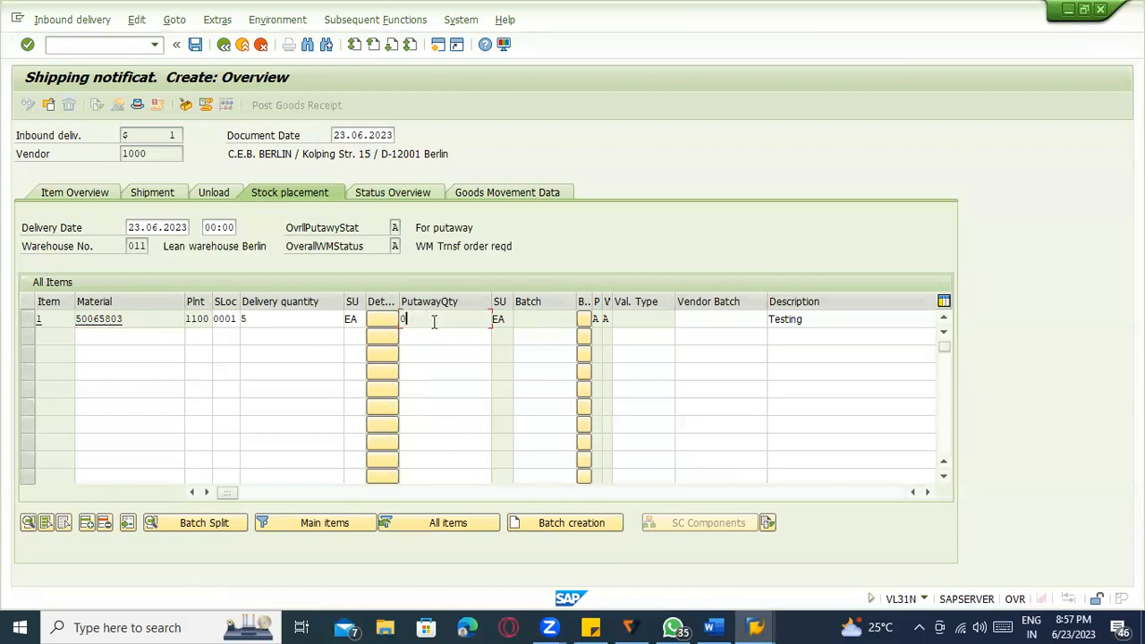
{"action": "left_click", "coordinate": [297, 318]}
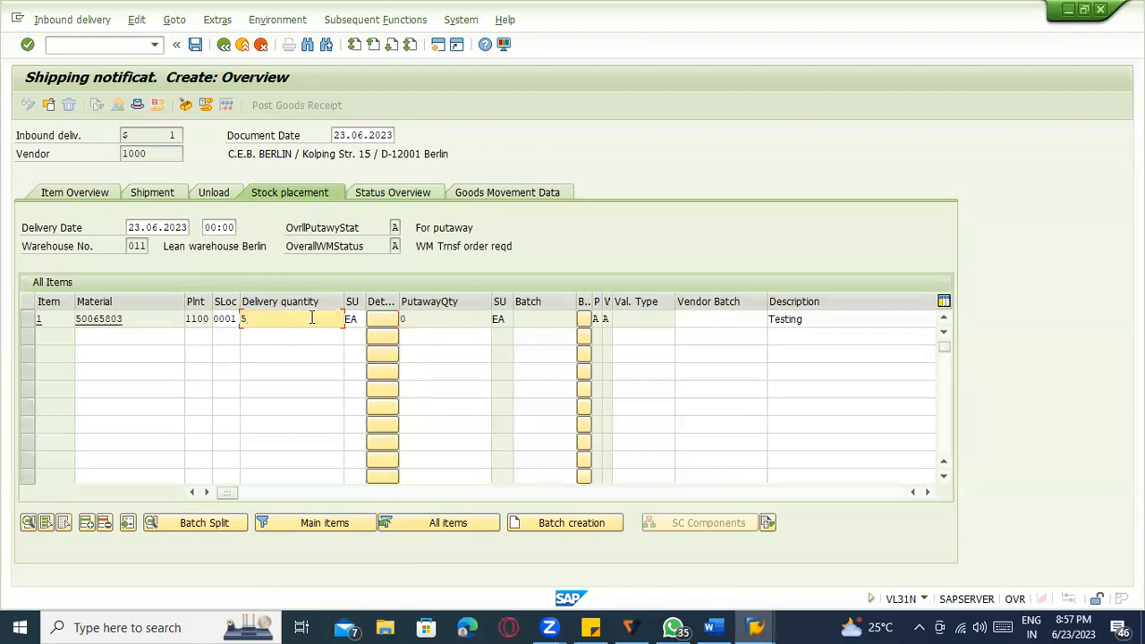
{"action": "left_click", "coordinate": [80, 198]}
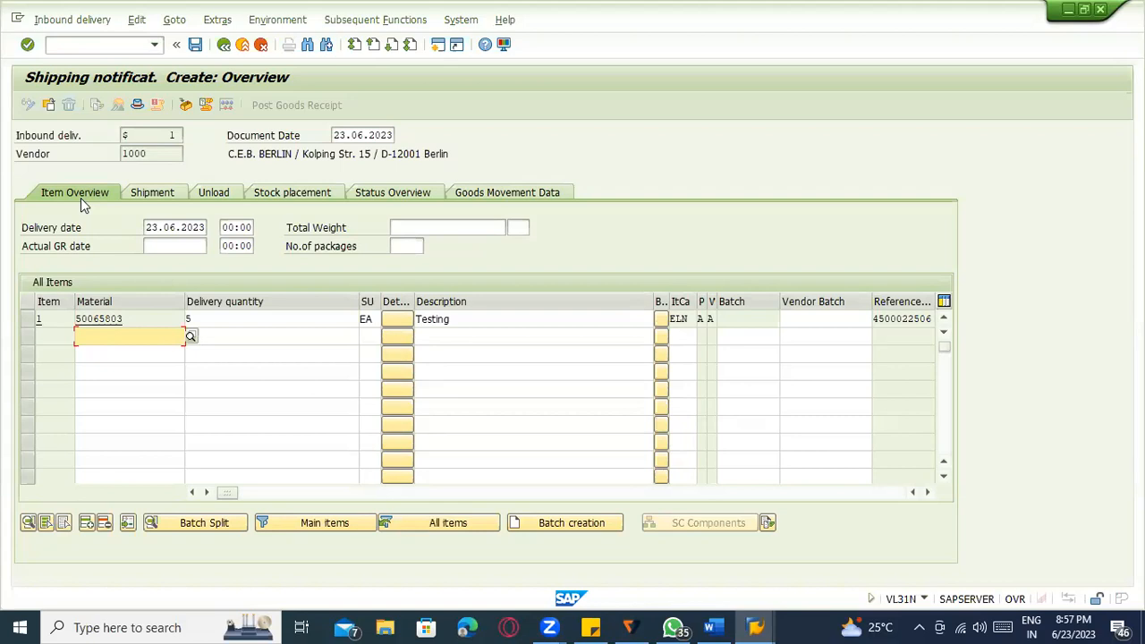
Add the Word note lines PO Created, PO Sent vendor, Ack and Shipping confirmnation ----.
{"action": "left_click", "coordinate": [711, 627]}
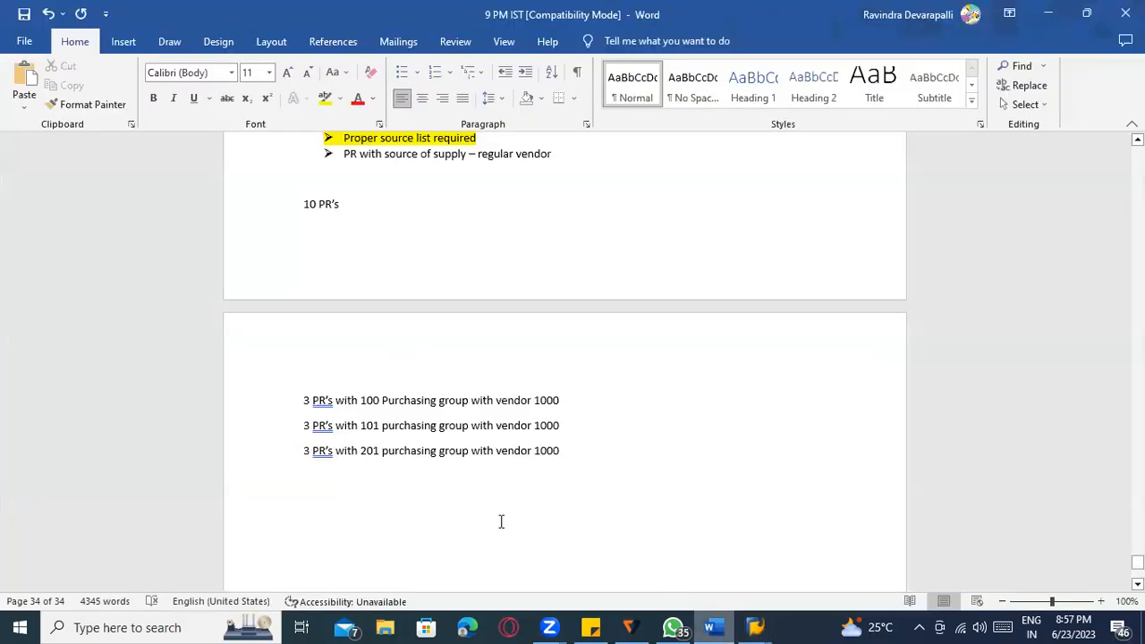
{"action": "key", "text": "Return"}
{"action": "key", "text": "Return"}
{"action": "type", "text": "PO Created"}
{"action": "key", "text": "Return"}
{"action": "type", "text": "PO Sent vendor"}
{"action": "key", "text": "Return"}
{"action": "type", "text": "Acknwp"}
{"action": "key", "text": "BackSpace"}
{"action": "key", "text": "BackSpace"}
{"action": "key", "text": "BackSpace"}
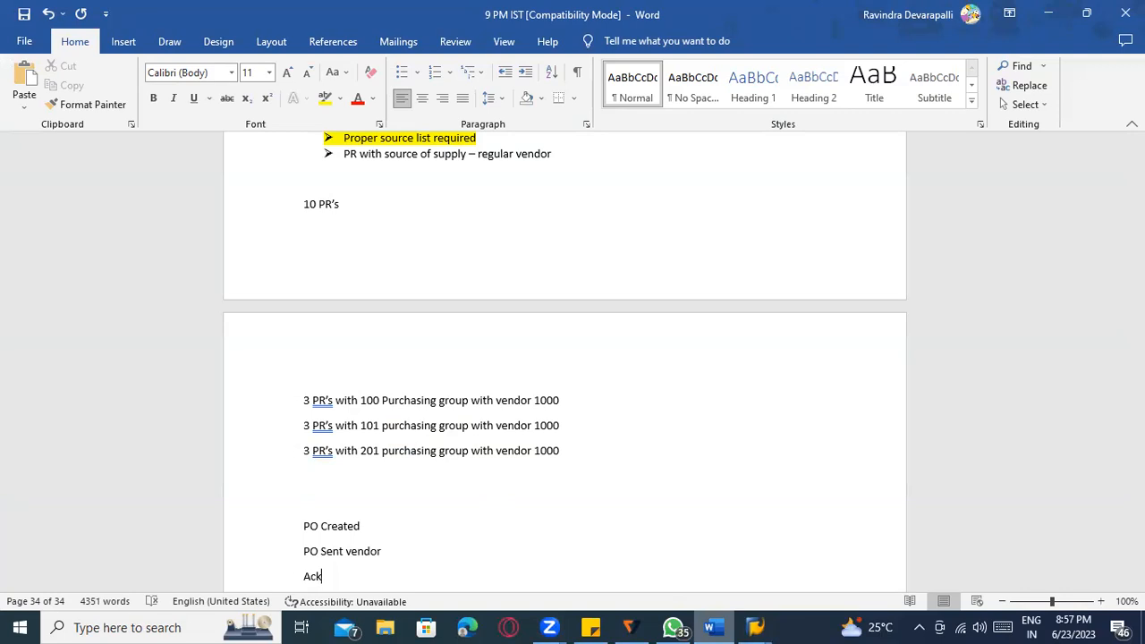
{"action": "key", "text": "Return"}
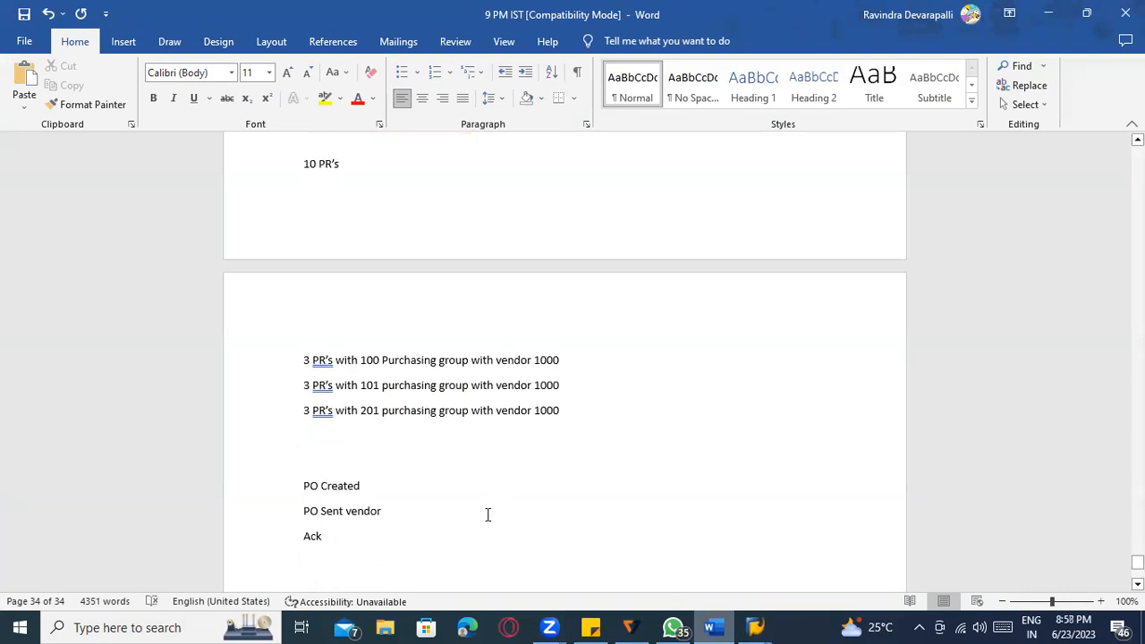
{"action": "type", "text": "Shipping confirmnation ----"}
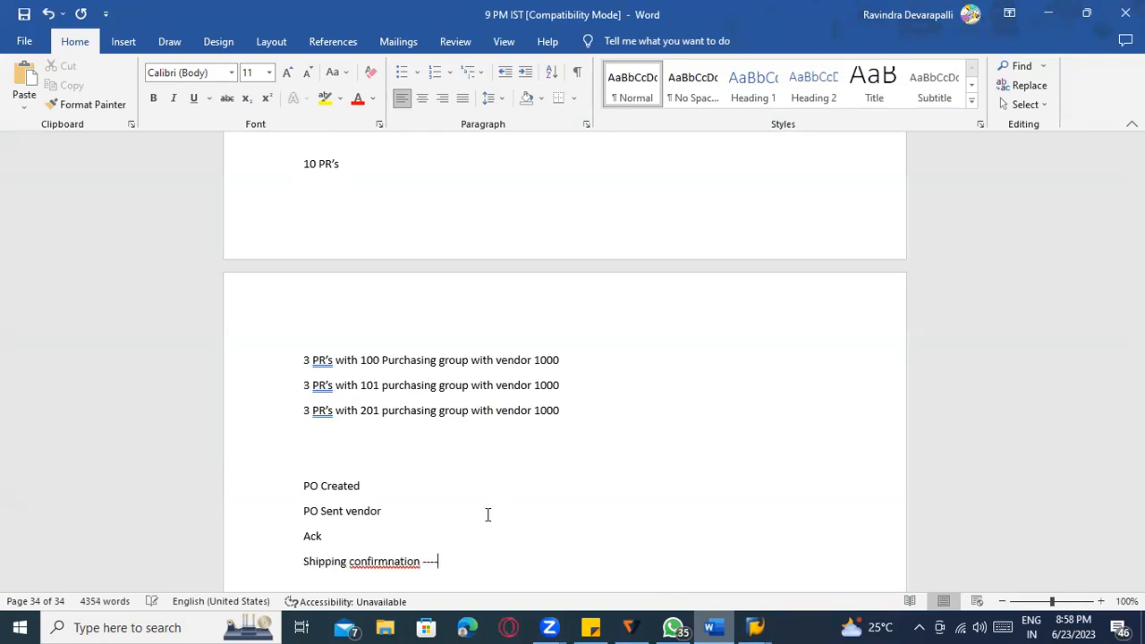
Correct 'confirmnation' to 'confirmation' from the spelling suggestions and select that line.
{"action": "key", "text": "alt+Tab"}
{"action": "key", "text": "alt+Tab"}
{"action": "left_click", "coordinate": [411, 568]}
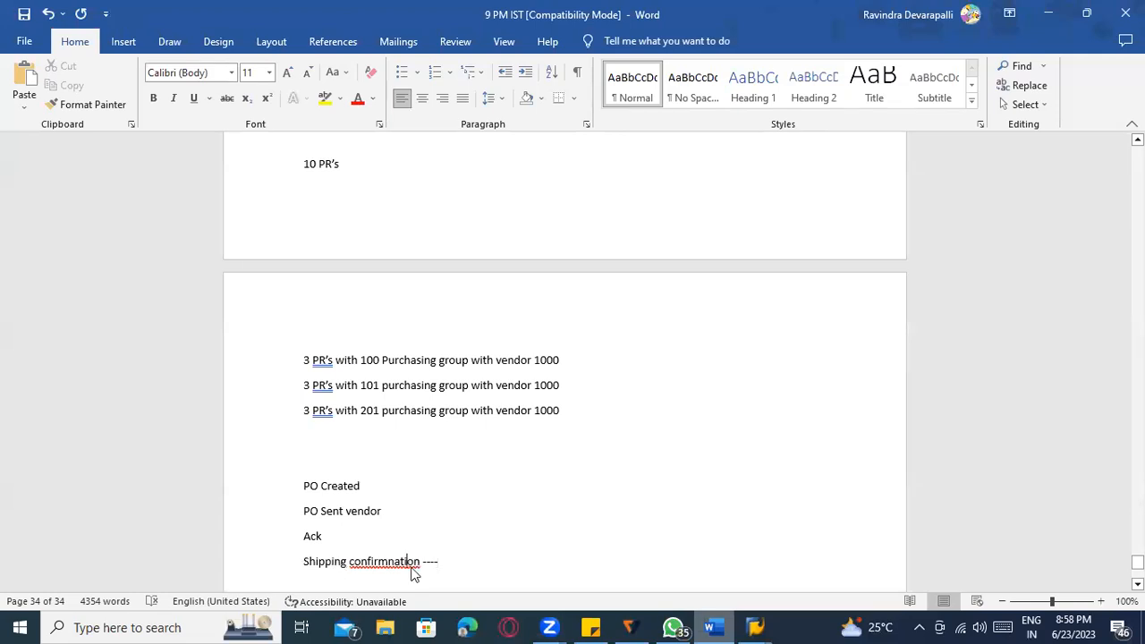
{"action": "right_click", "coordinate": [410, 569]}
{"action": "left_click", "coordinate": [365, 249]}
{"action": "key", "text": "alt+Tab"}
{"action": "key", "text": "alt+Tab"}
{"action": "left_click_drag", "start_coordinate": [430, 561], "coordinate": [302, 566]}
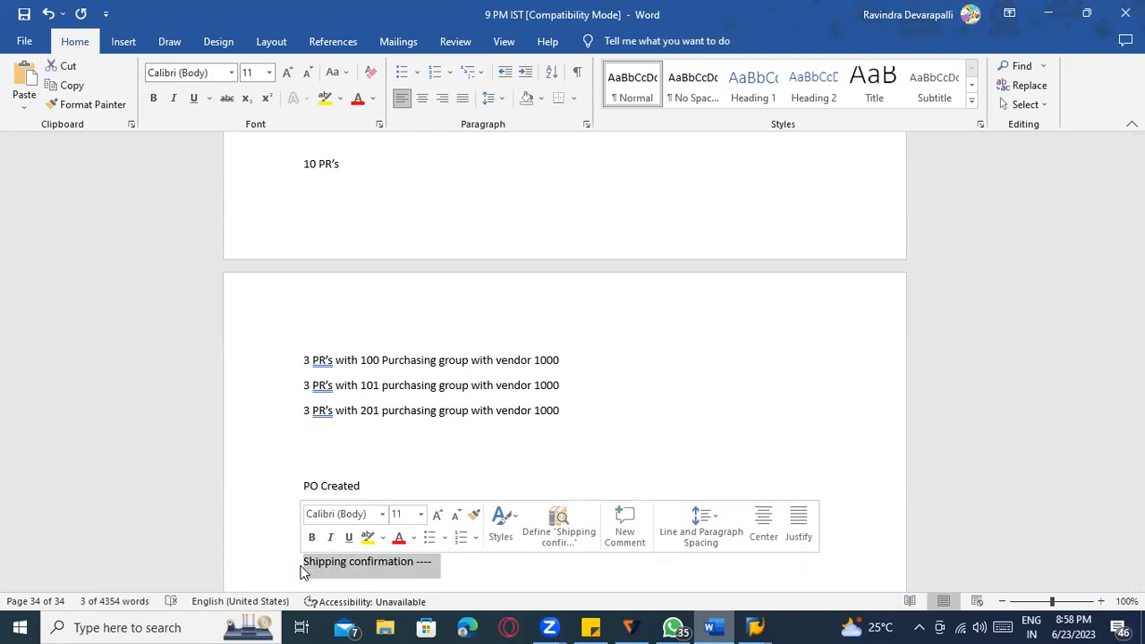
Back in SAP, recheck stock placement and close the Display Purchase Req. window.
{"action": "key", "text": "alt+Tab"}
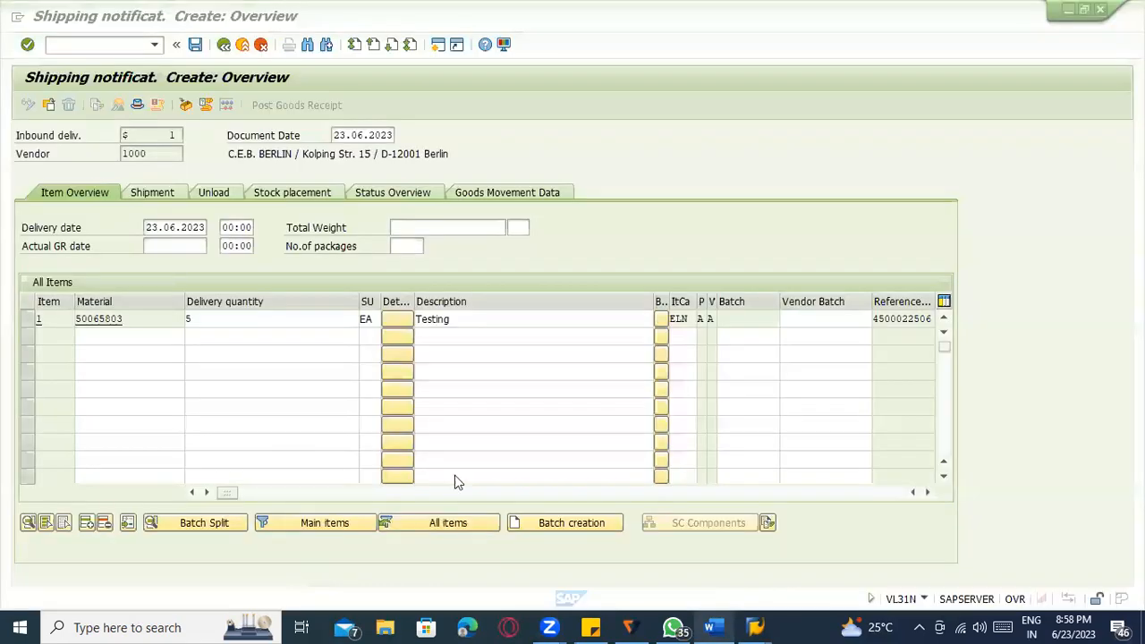
{"action": "left_click", "coordinate": [260, 194]}
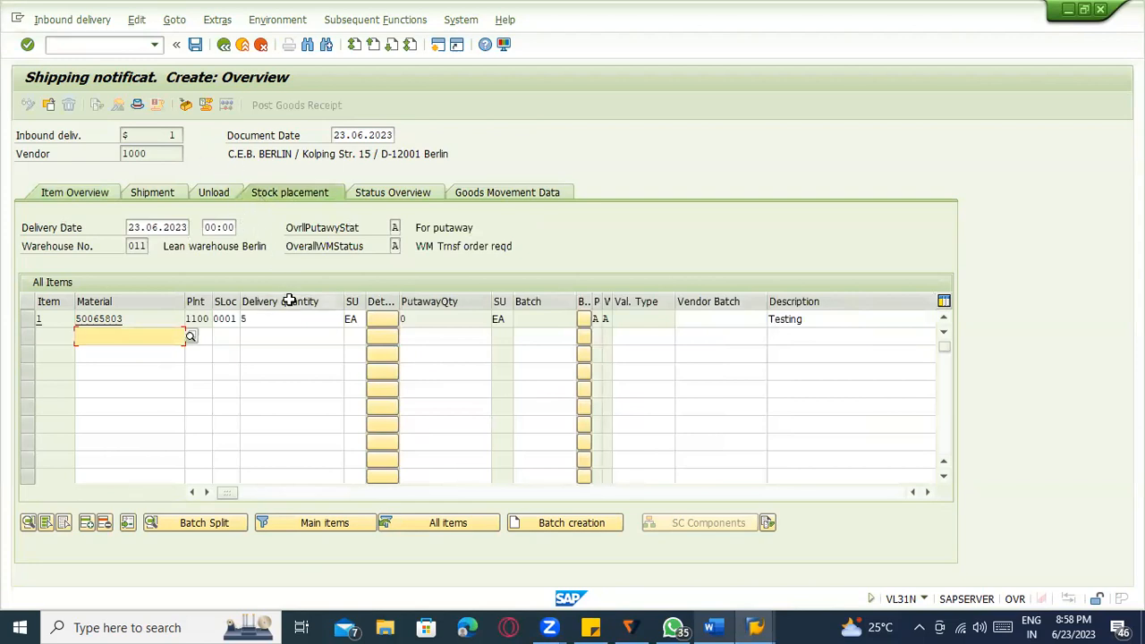
{"action": "key", "text": "alt+Tab"}
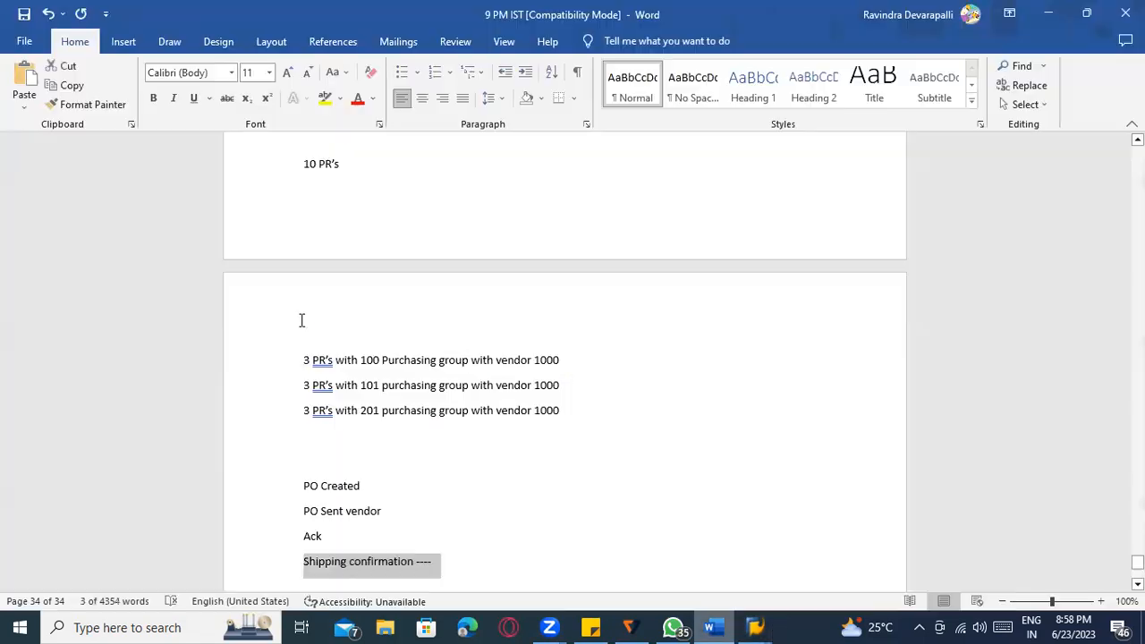
{"action": "key", "text": "alt+Tab"}
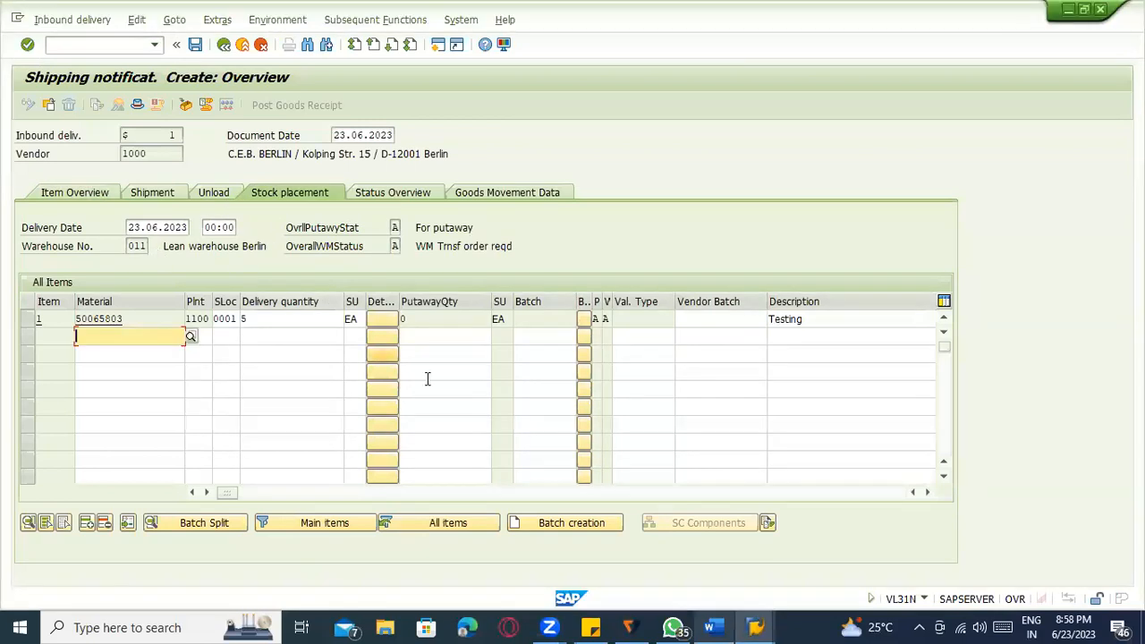
{"action": "mouse_move", "coordinate": [756, 627]}
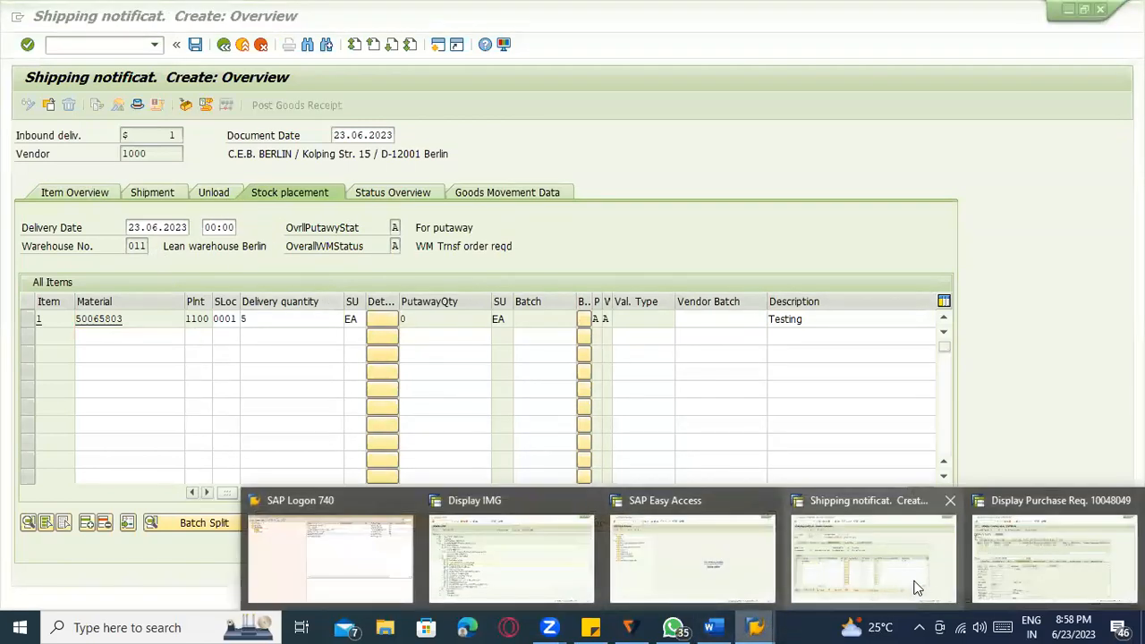
{"action": "left_click", "coordinate": [978, 564]}
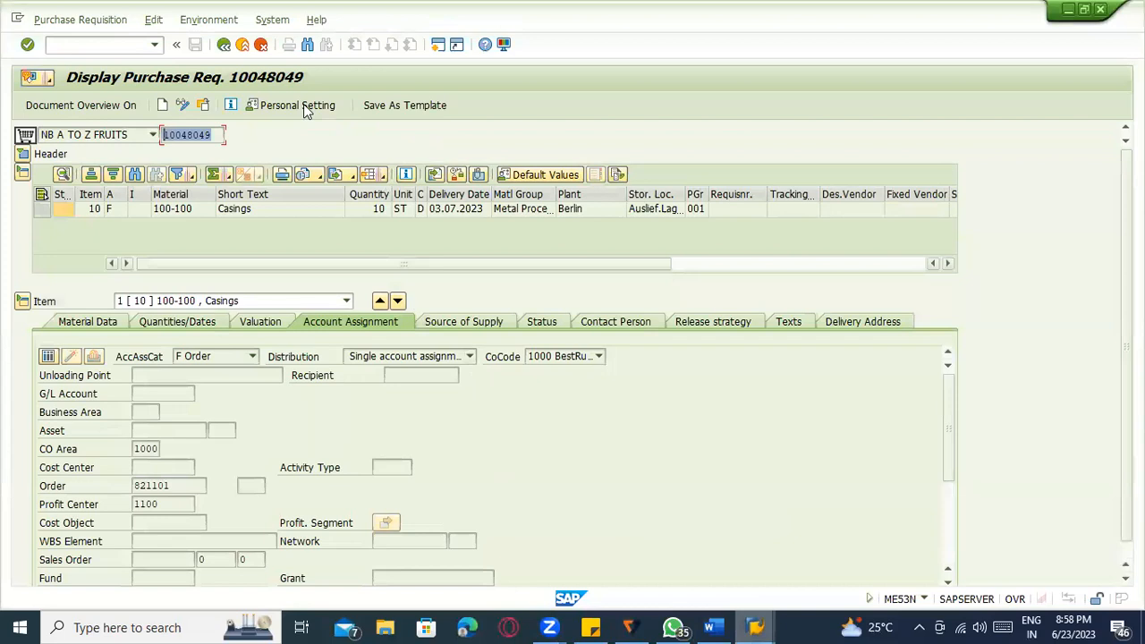
{"action": "left_click", "coordinate": [243, 45]}
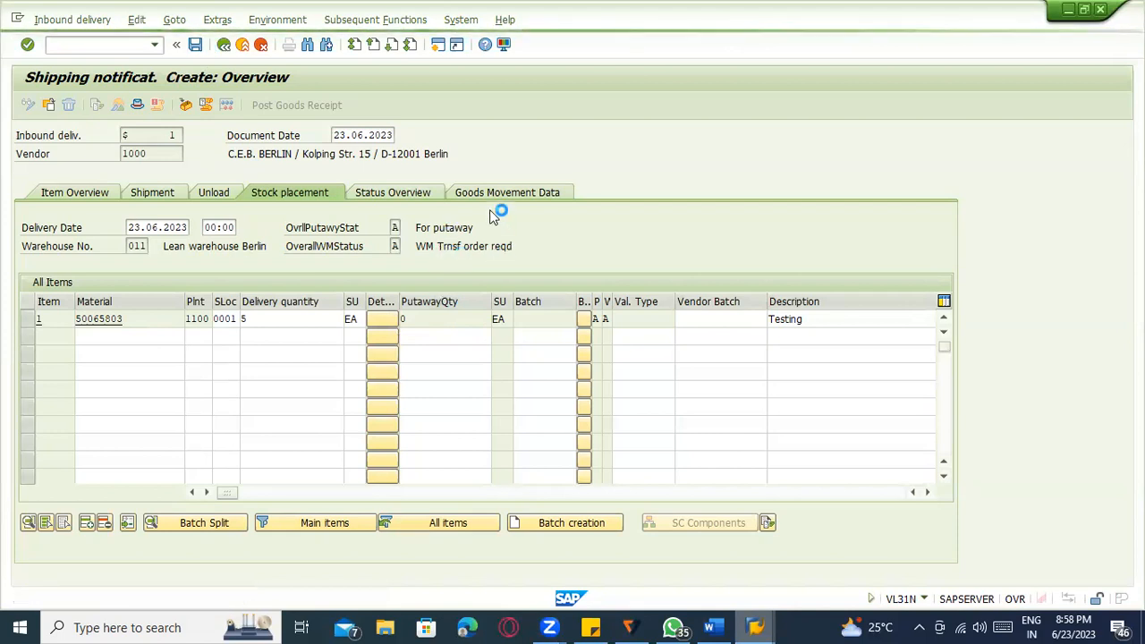
Display inbound delivery 180000224.
{"action": "left_click", "coordinate": [76, 20]}
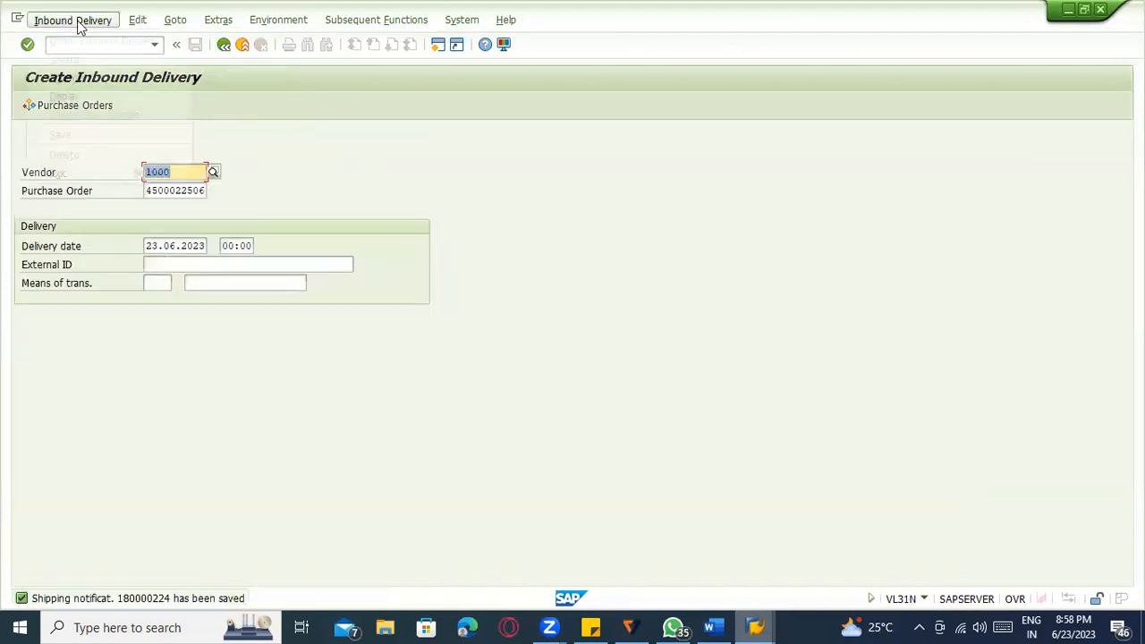
{"action": "left_click", "coordinate": [87, 95]}
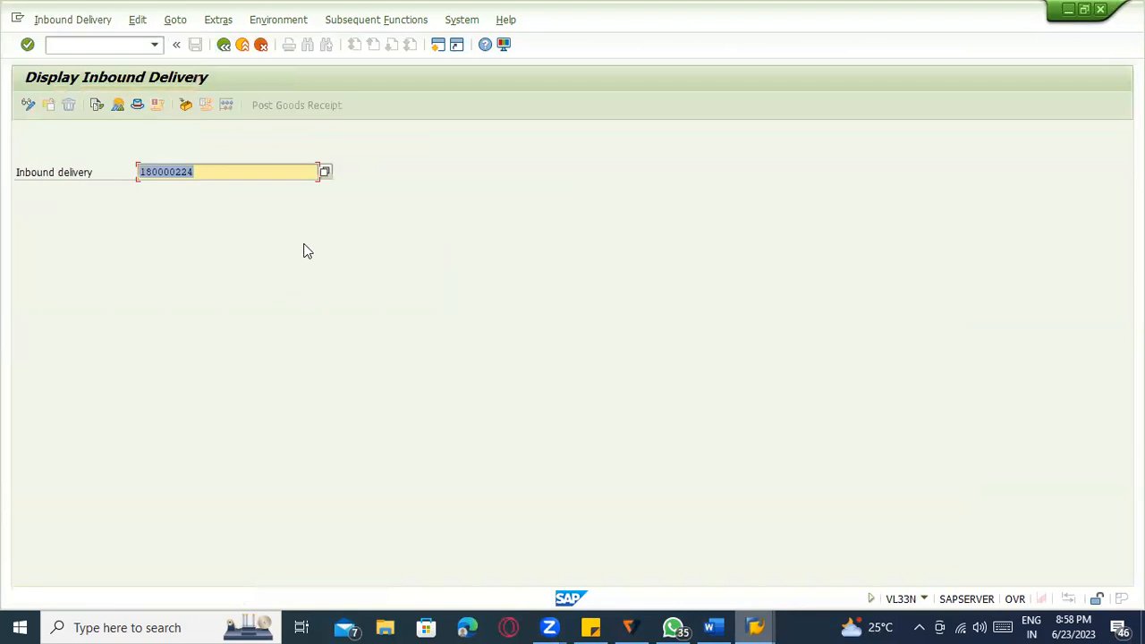
{"action": "key", "text": "Return"}
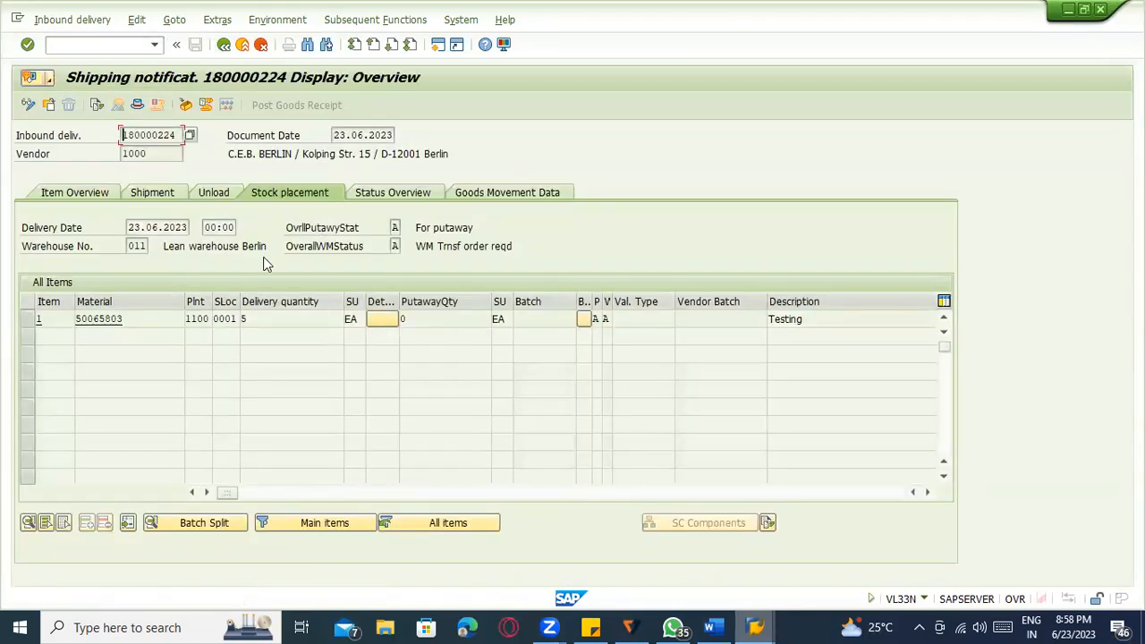
{"action": "left_click", "coordinate": [87, 46]}
{"action": "type", "text": "/nme23n"}
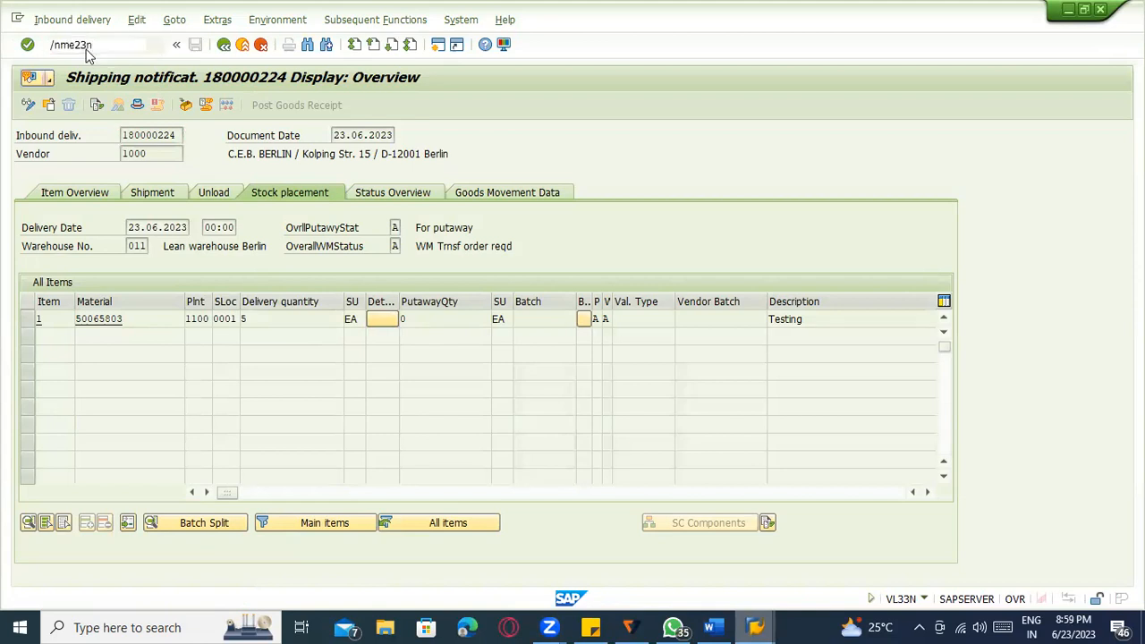
{"action": "key", "text": "Return"}
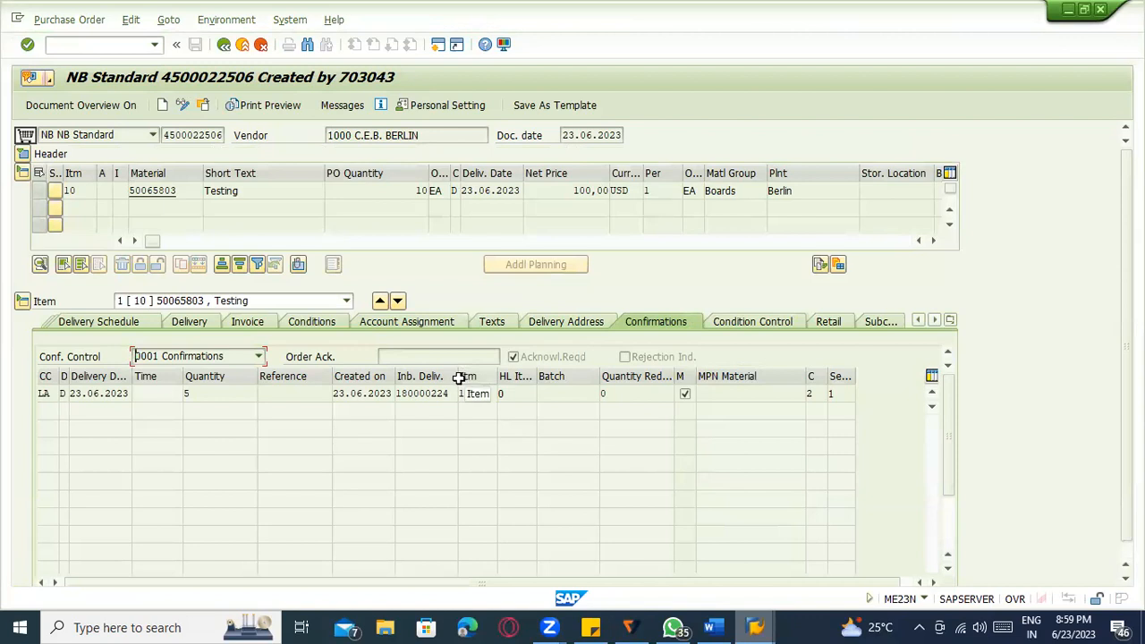
Widen the Inb. Deliv. column to show delivery 180000224 and check the confirmed quantity of 5.
{"action": "left_click_drag", "start_coordinate": [458, 379], "coordinate": [394, 392]}
{"action": "left_click", "coordinate": [205, 399]}
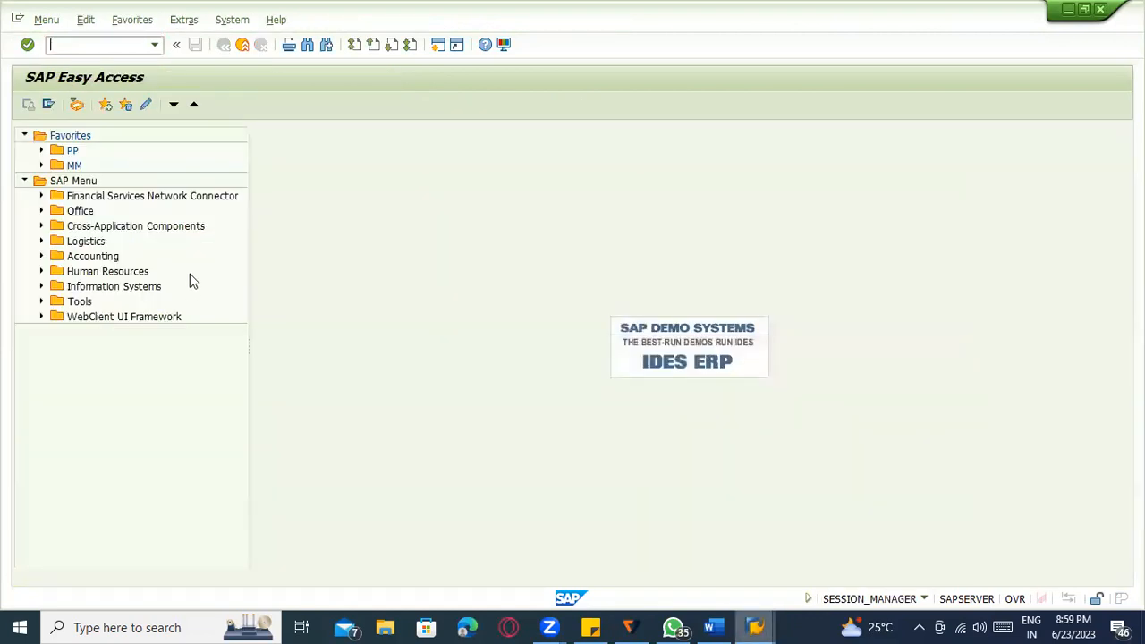
{"action": "key", "text": "alt+Tab"}
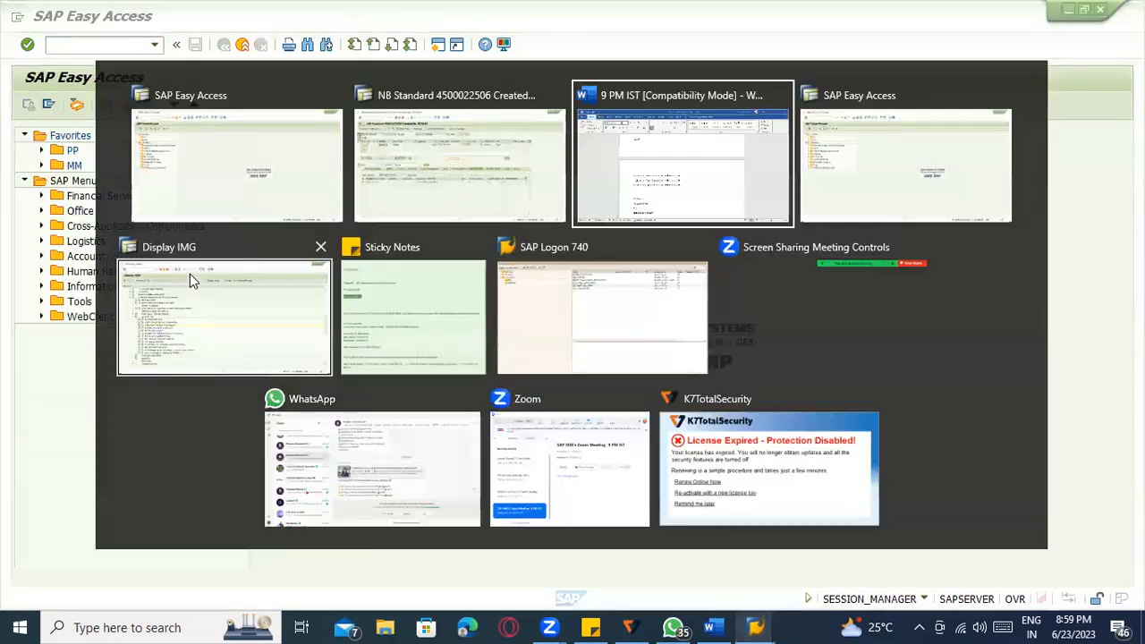
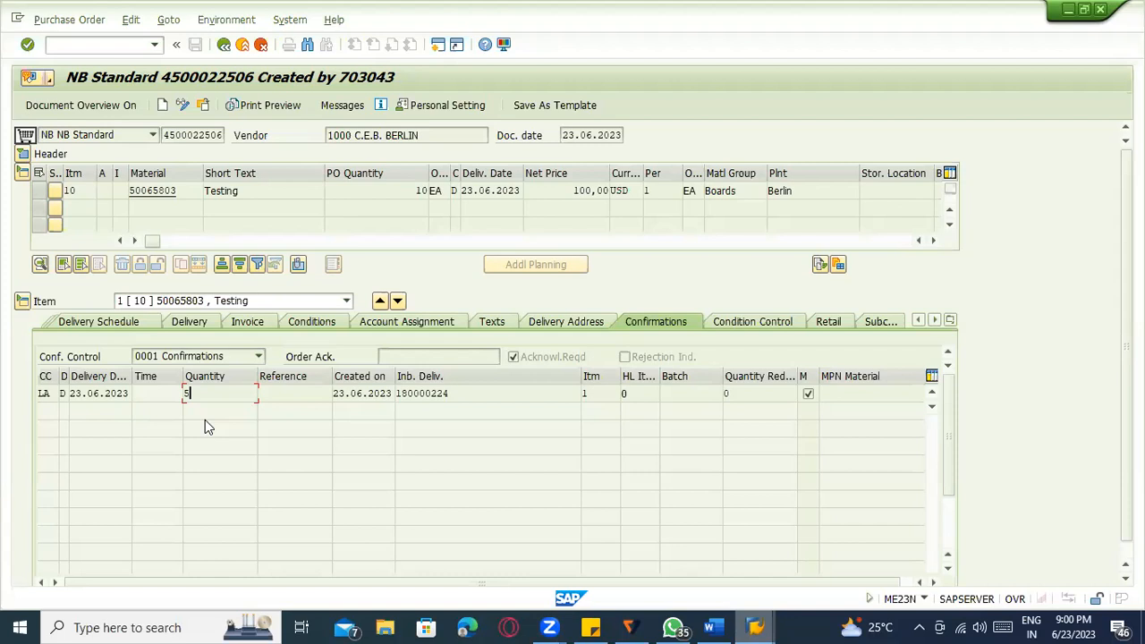
Select inbound delivery 180000224 on the purchase order's Confirmations tab.
{"action": "left_click", "coordinate": [395, 394]}
{"action": "double_click", "coordinate": [394, 394]}
{"action": "key", "text": "ctrl+c"}
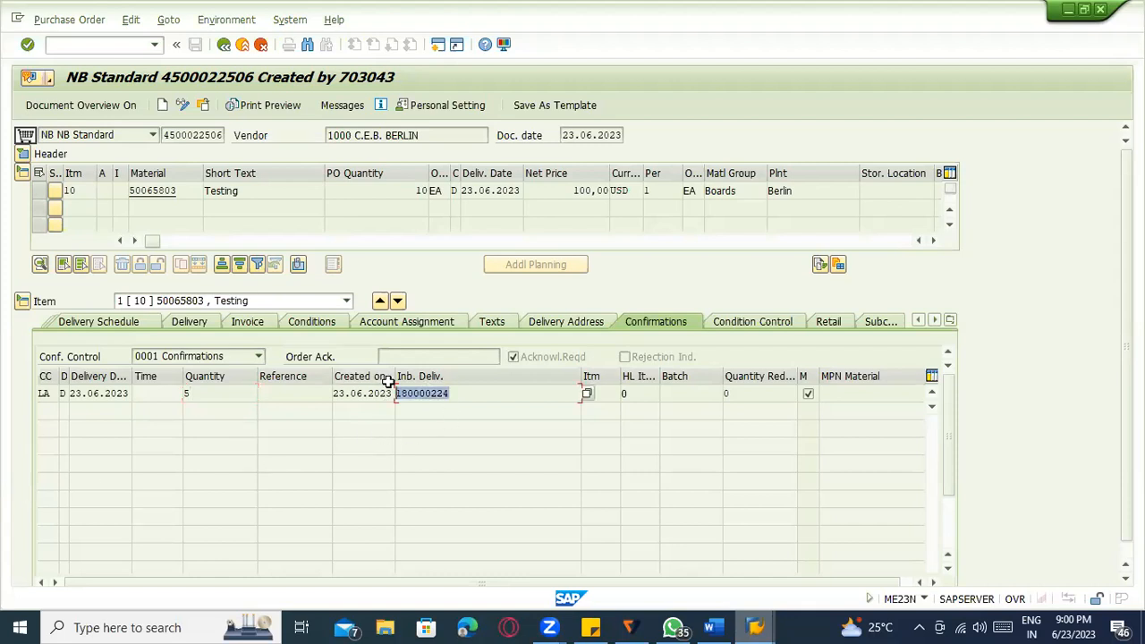
Open inbound delivery 180000224 in VL32N and check its delivery and putaway quantities.
{"action": "key", "text": "F3"}
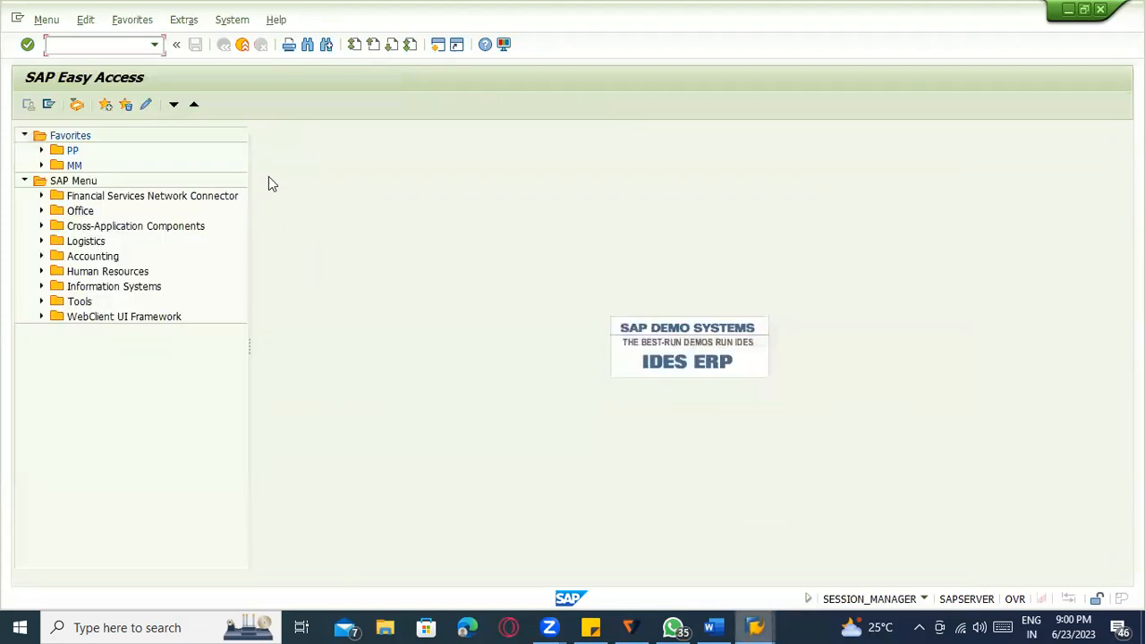
{"action": "type", "text": "vl32n"}
{"action": "key", "text": "Return"}
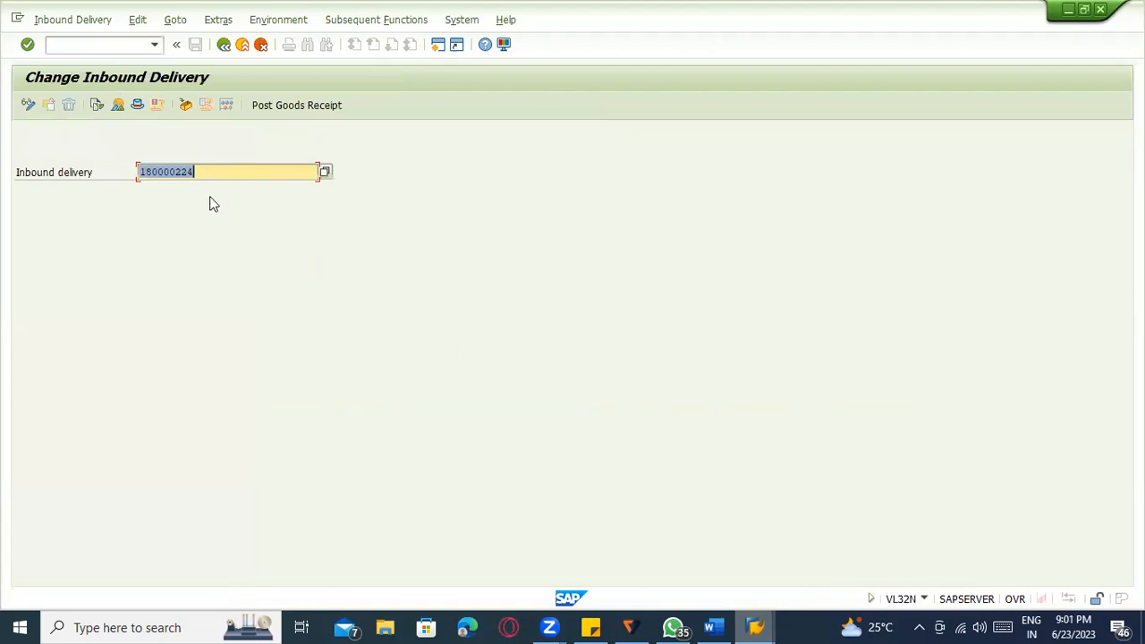
{"action": "key", "text": "ctrl+v"}
{"action": "key", "text": "Return"}
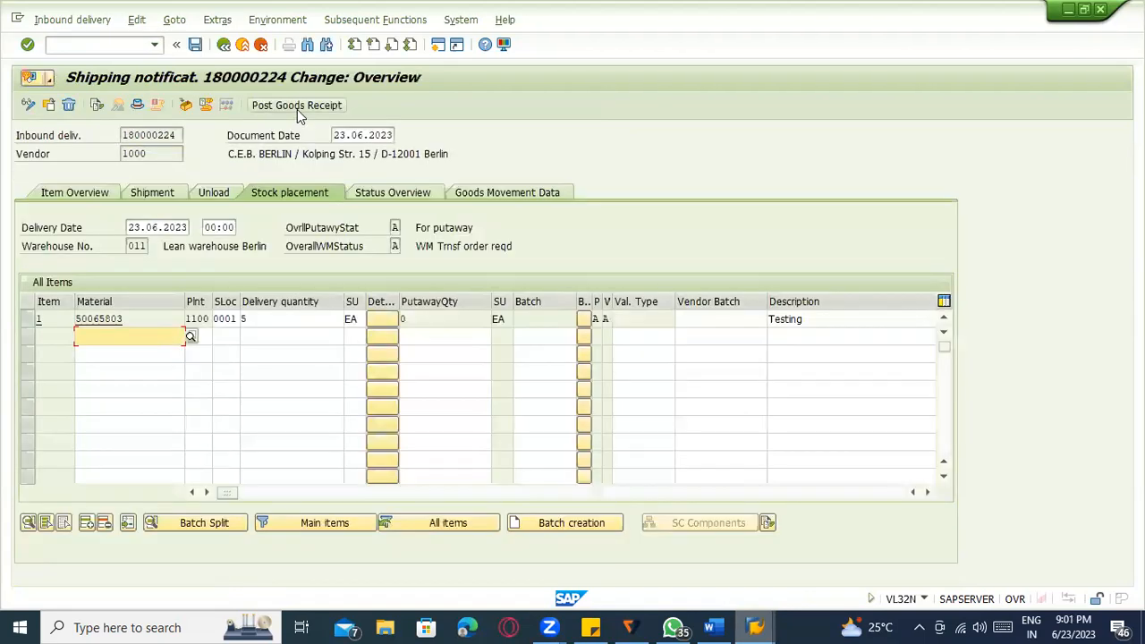
{"action": "left_click", "coordinate": [289, 321]}
{"action": "left_click", "coordinate": [418, 318]}
Create a transfer order for item 1 via Subsequent Functions and confirm.
{"action": "left_click", "coordinate": [33, 319]}
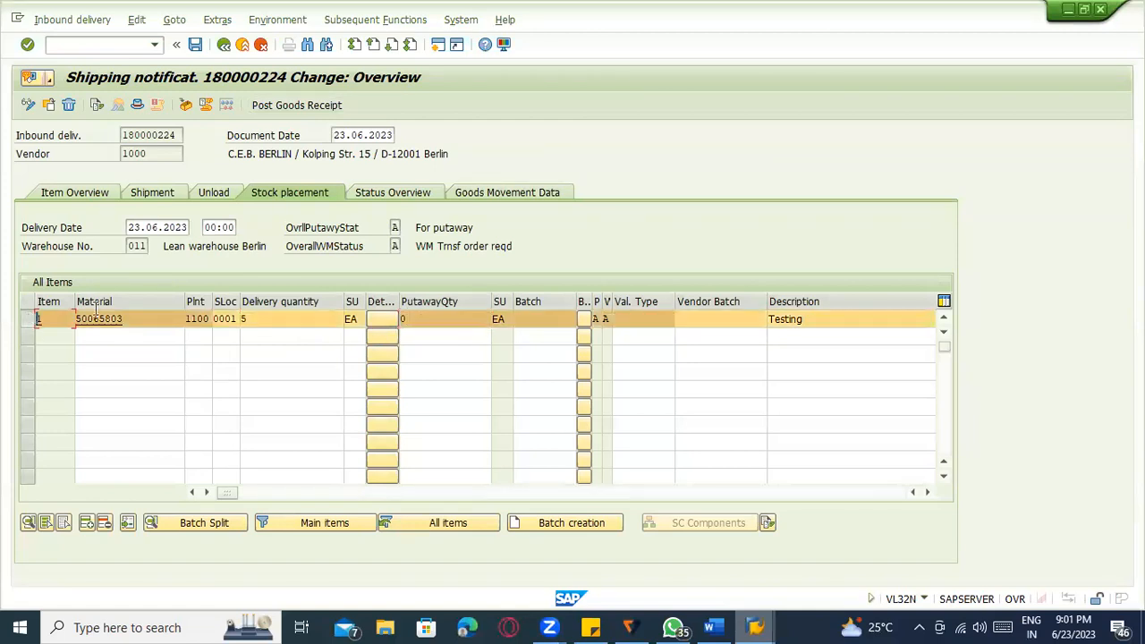
{"action": "left_click", "coordinate": [367, 20]}
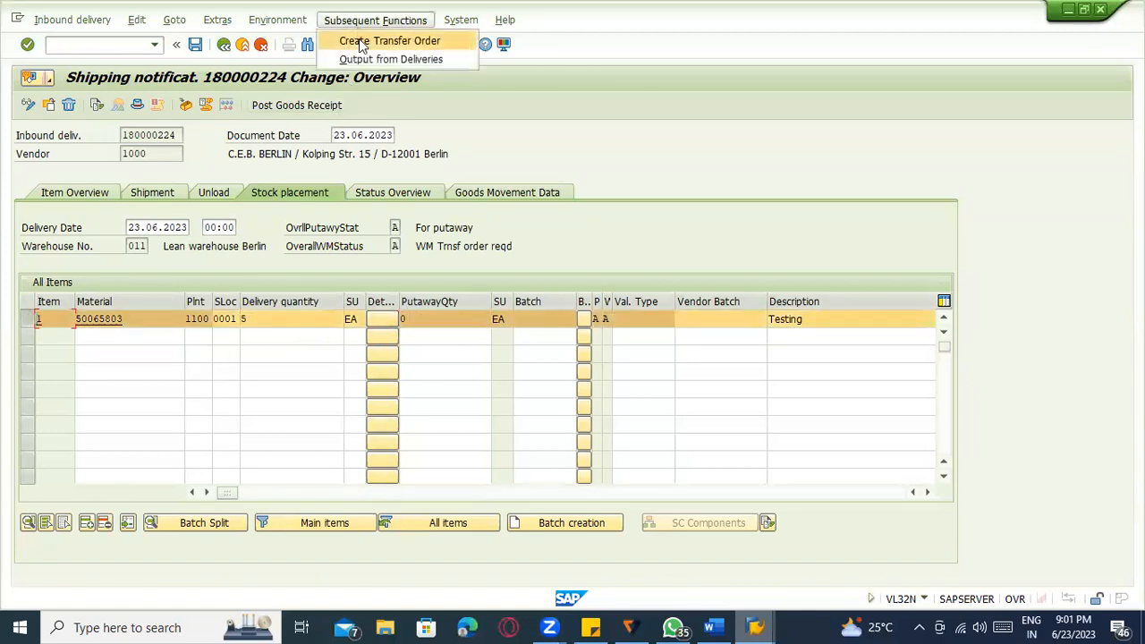
{"action": "left_click", "coordinate": [362, 42]}
{"action": "left_click", "coordinate": [249, 309]}
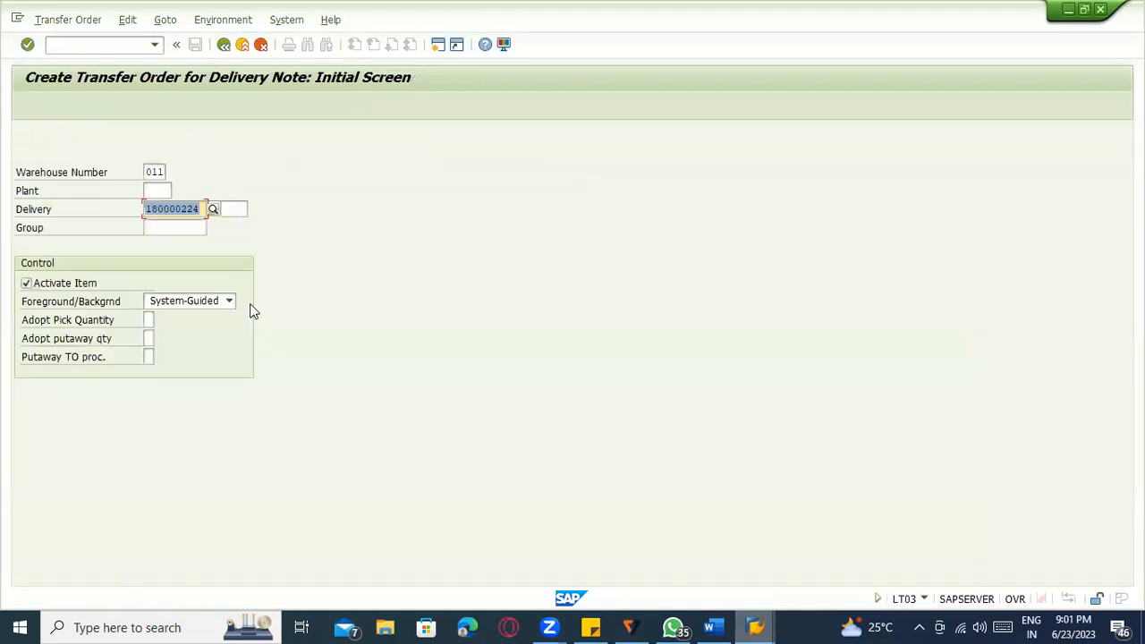
{"action": "key", "text": "Return"}
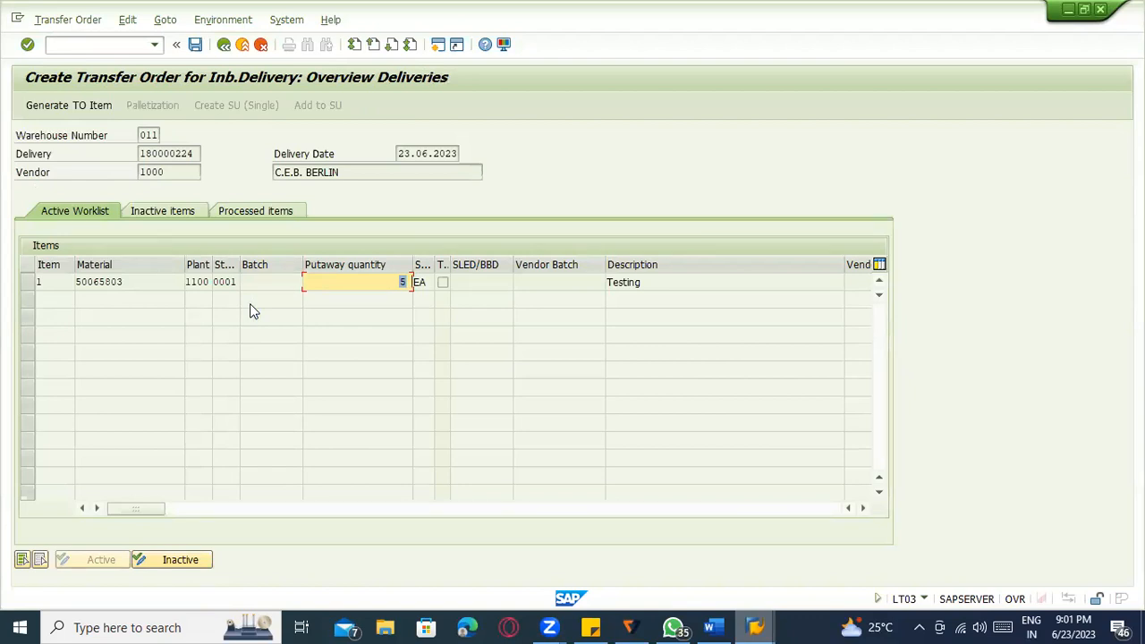
Copy material number 50065803 and return to the purchase order window.
{"action": "left_click_drag", "start_coordinate": [123, 281], "coordinate": [66, 279]}
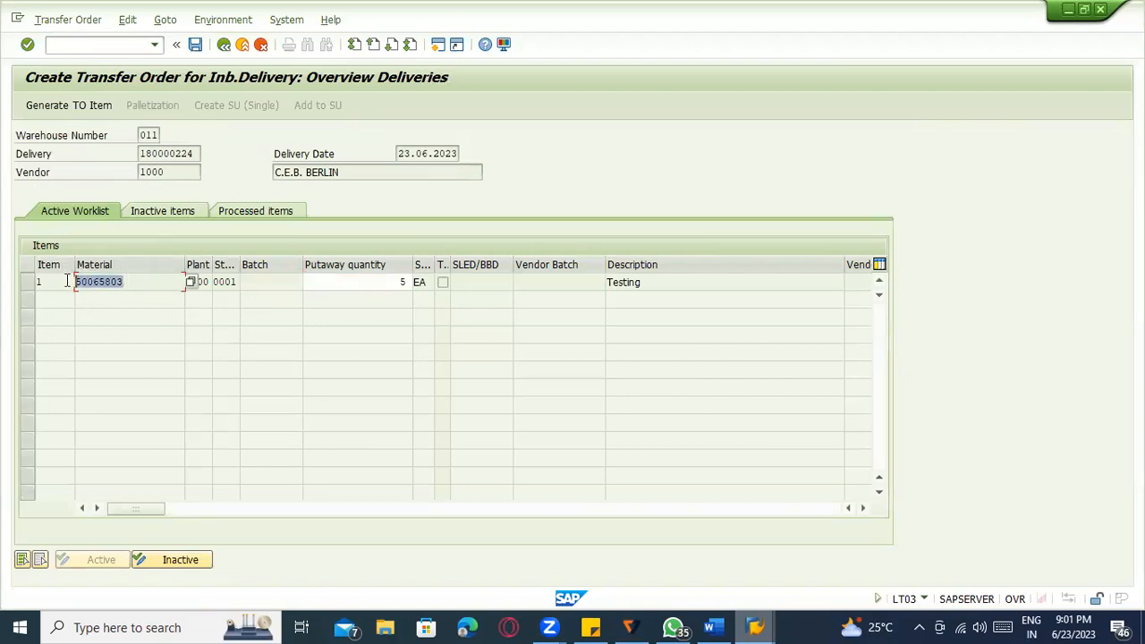
{"action": "key", "text": "ctrl+c"}
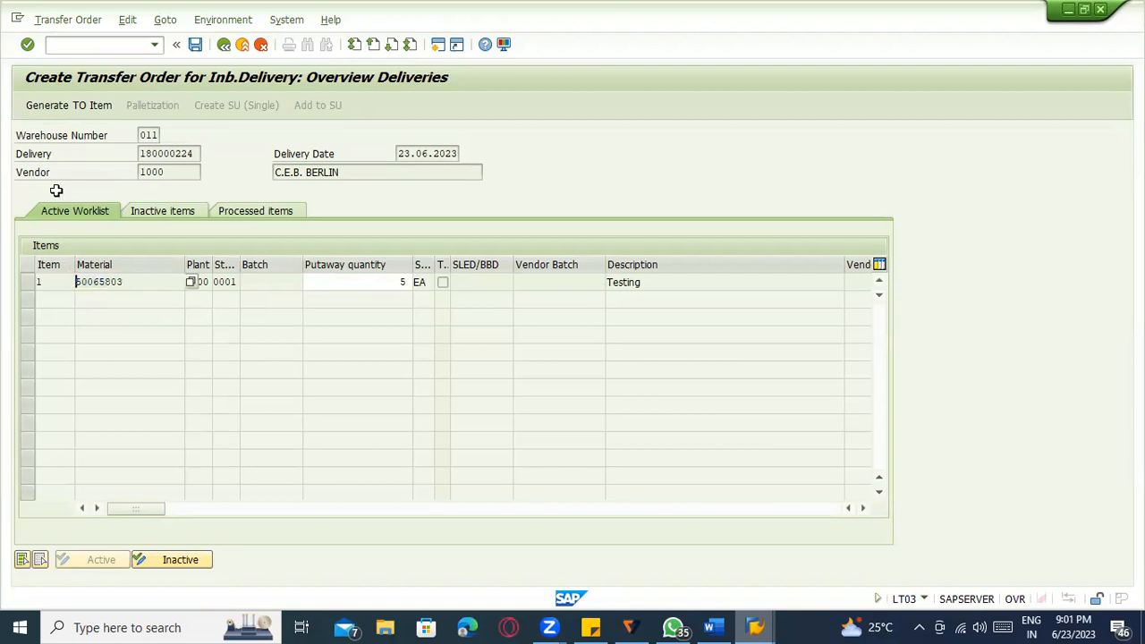
{"action": "key", "text": "alt+Tab"}
{"action": "left_click", "coordinate": [85, 43]}
Display material 50065803 in MM03 with the WM Execution and WM Packaging views.
{"action": "type", "text": "/nmm03"}
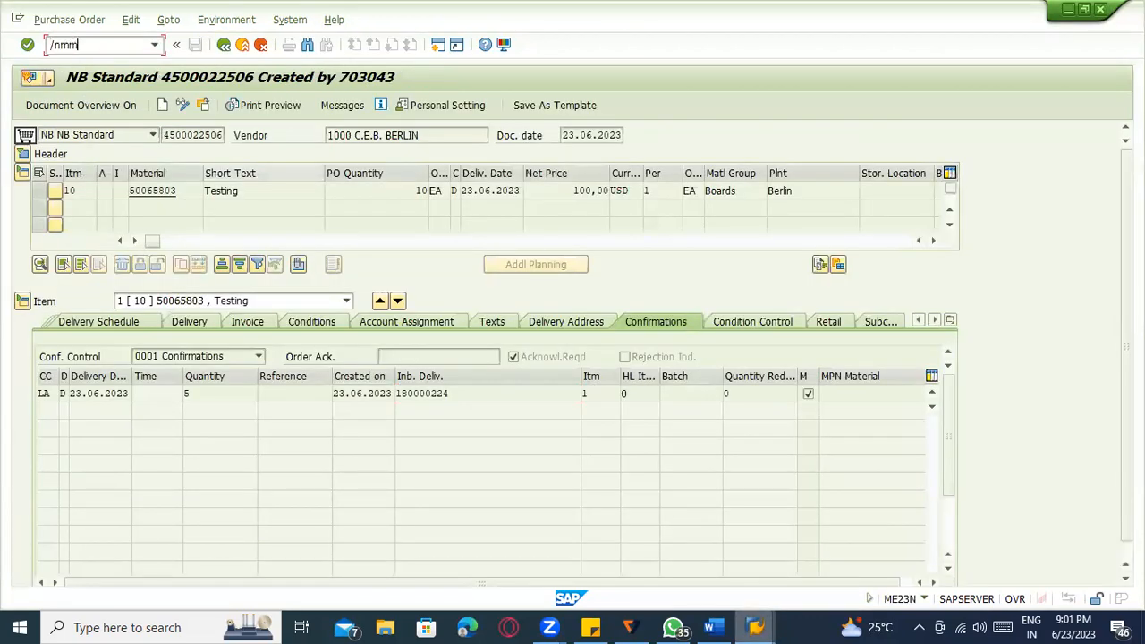
{"action": "key", "text": "Return"}
{"action": "key", "text": "ctrl+v"}
{"action": "key", "text": "Return"}
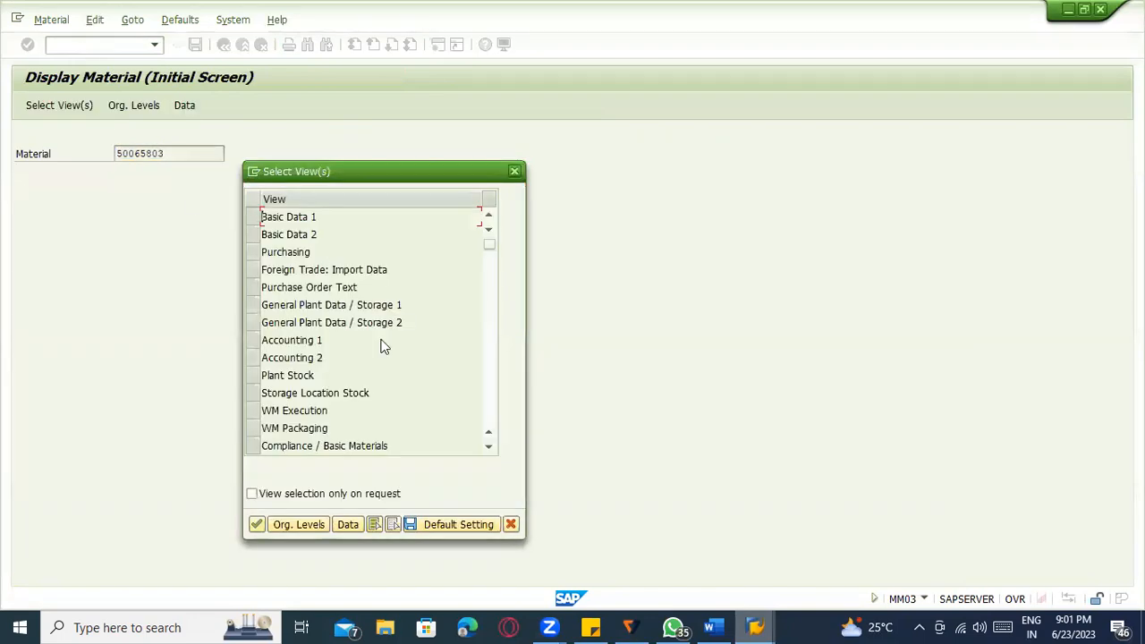
{"action": "scroll", "coordinate": [380, 347], "scroll_direction": "down", "scroll_amount": 1}
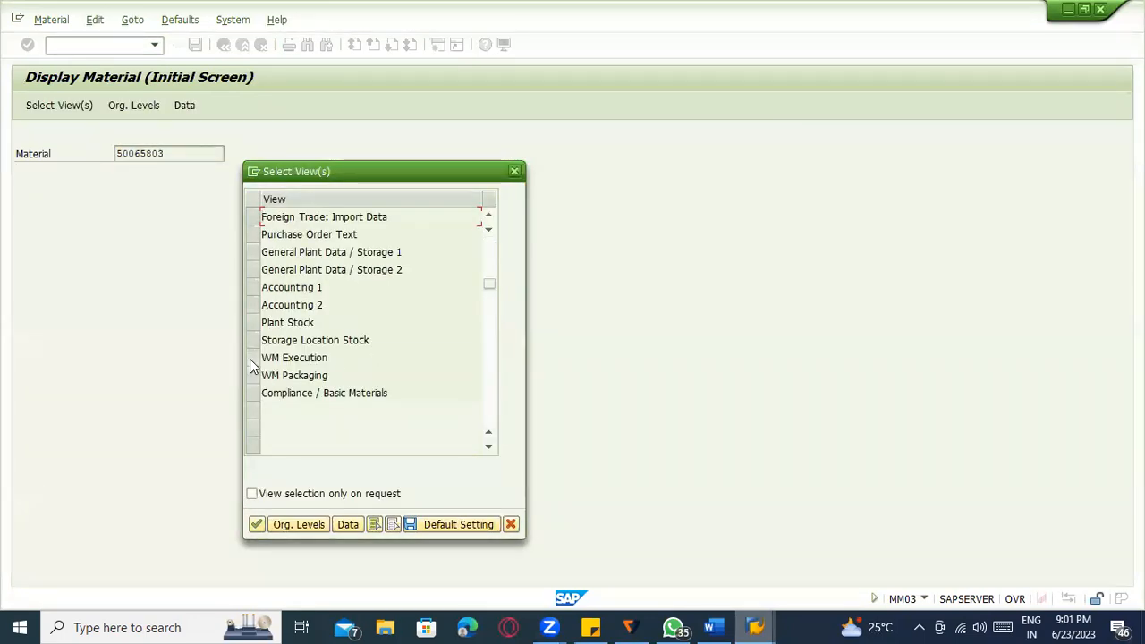
{"action": "left_click_drag", "start_coordinate": [250, 358], "coordinate": [249, 376]}
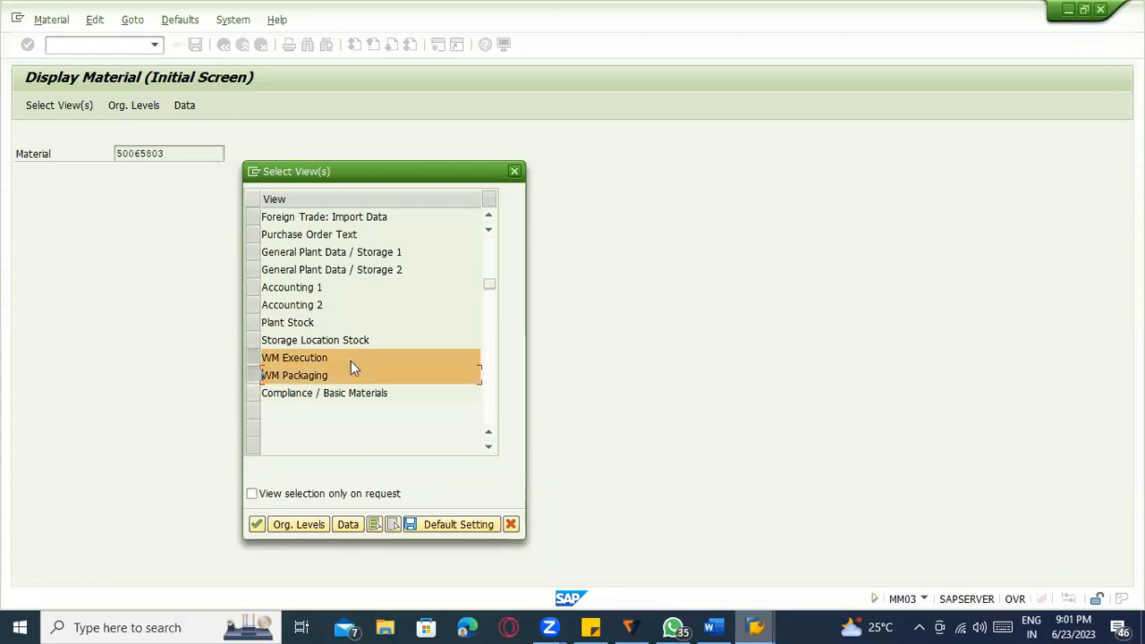
{"action": "scroll", "coordinate": [351, 356], "scroll_direction": "up", "scroll_amount": 1}
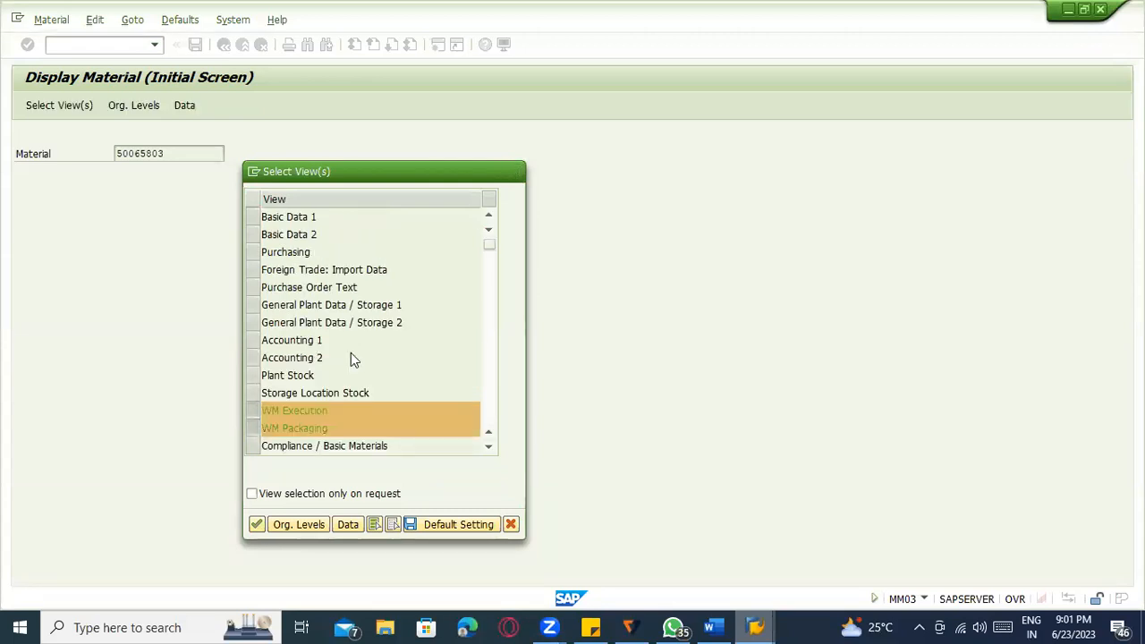
{"action": "key", "text": "Return"}
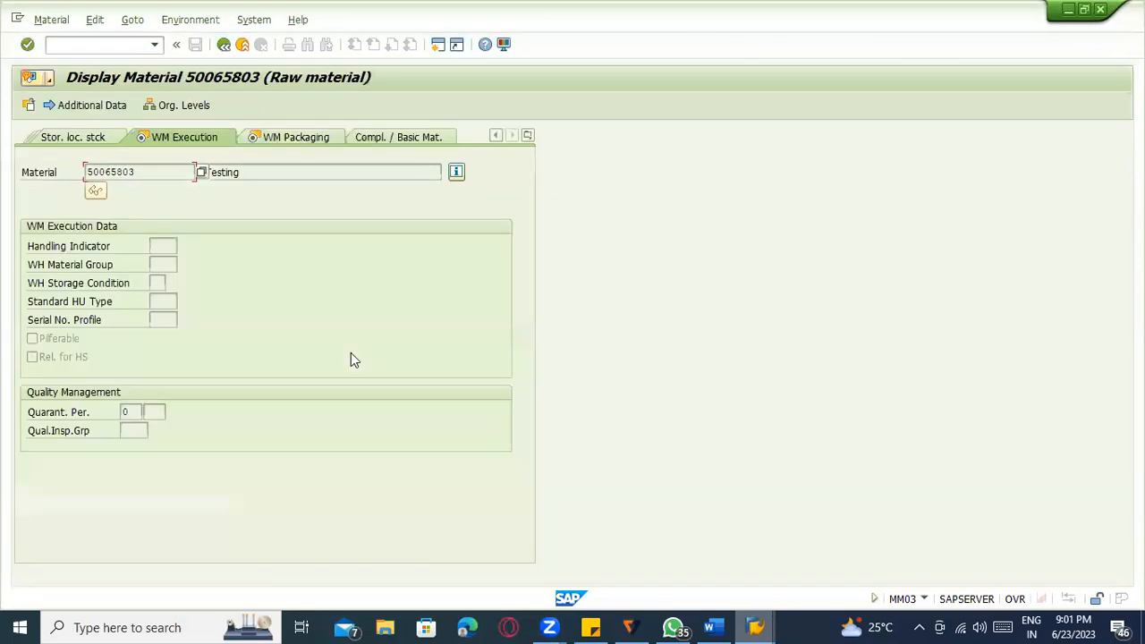
Browse the material's list of views, then exit the material display.
{"action": "left_click", "coordinate": [527, 136]}
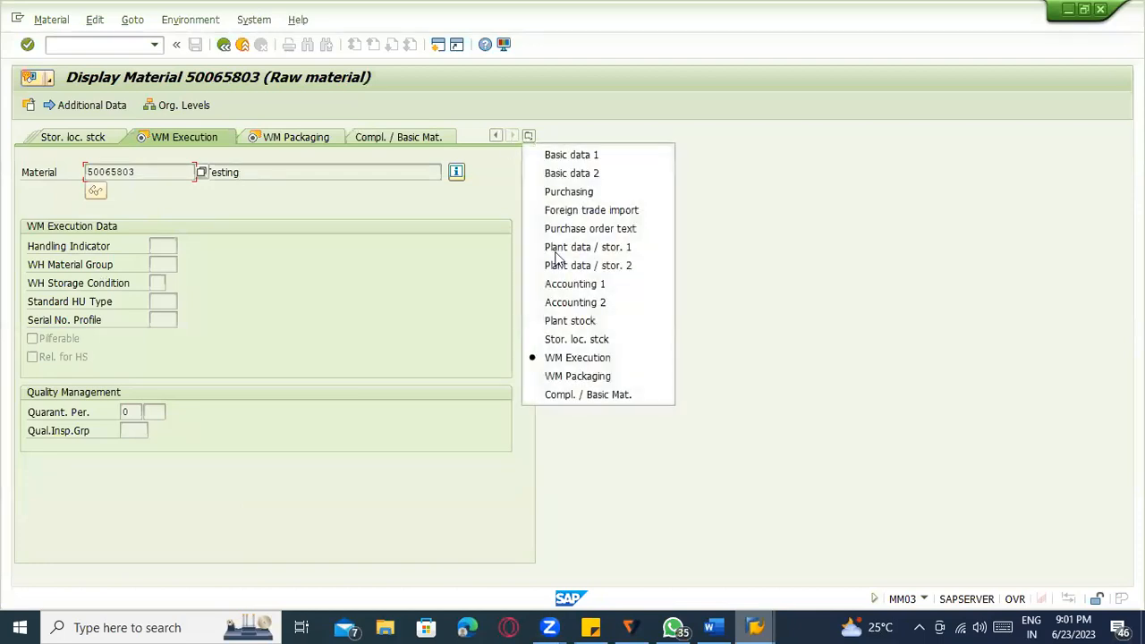
{"action": "left_click", "coordinate": [803, 273]}
{"action": "double_click", "coordinate": [803, 273]}
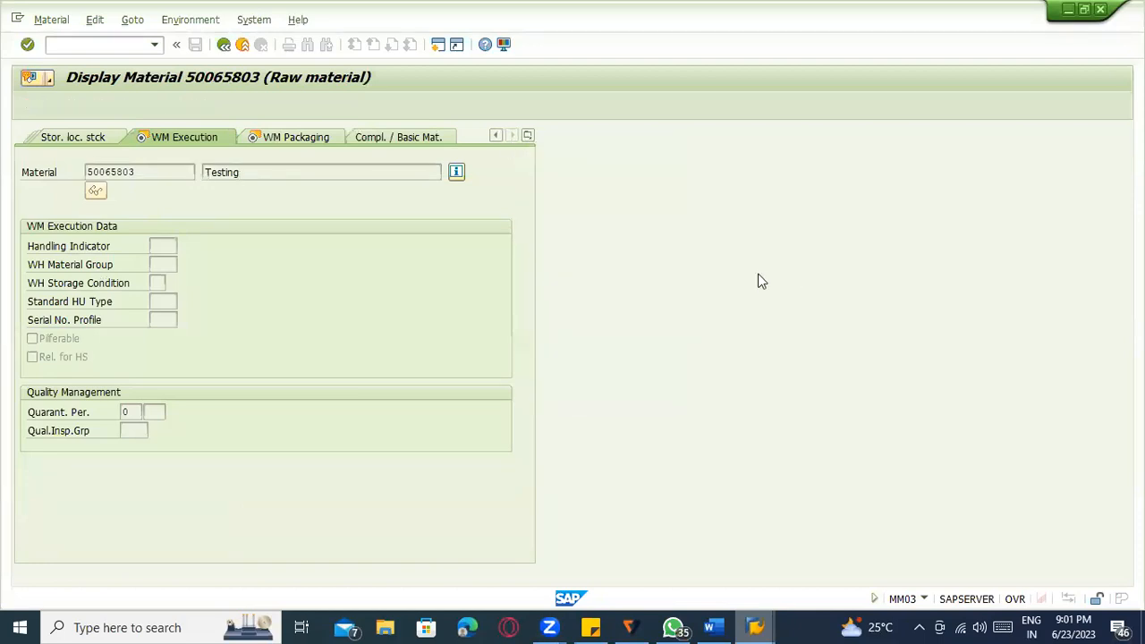
{"action": "left_click", "coordinate": [242, 44]}
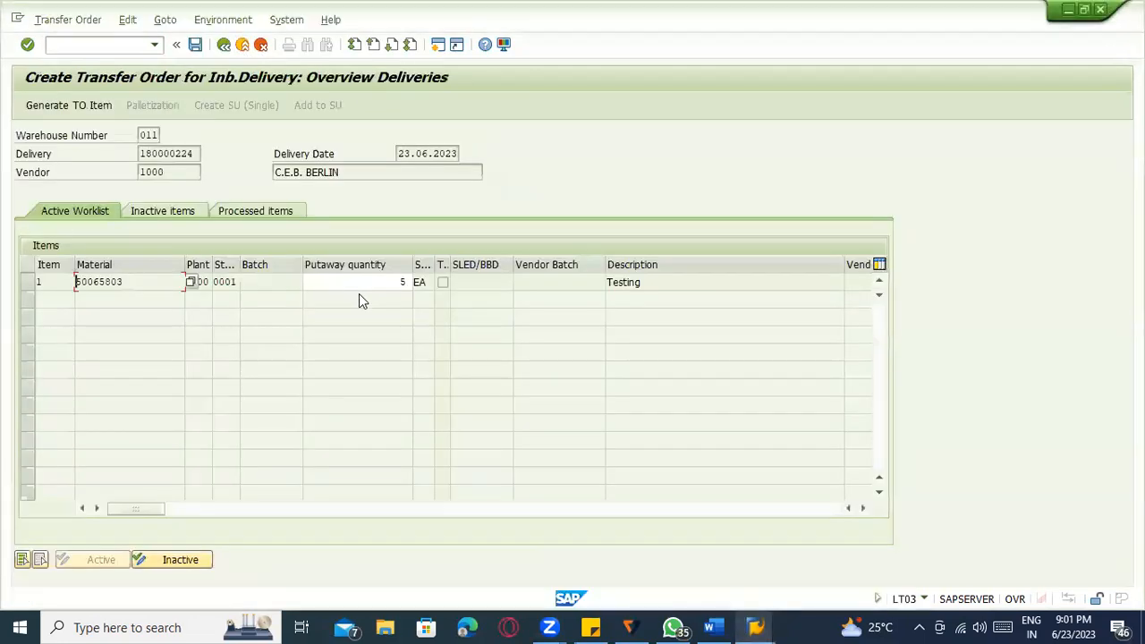
Review the transfer order's L03T 0154 internal error and return to Easy Access with /n.
{"action": "left_click", "coordinate": [341, 284]}
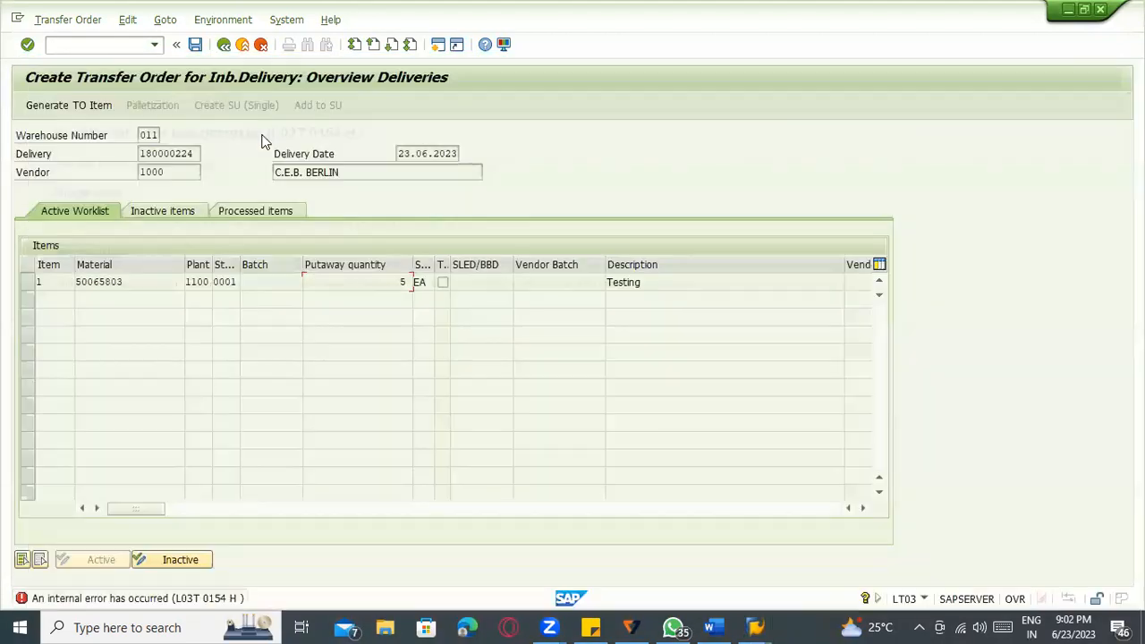
{"action": "left_click", "coordinate": [121, 44]}
{"action": "type", "text": "/n"}
{"action": "key", "text": "Return"}
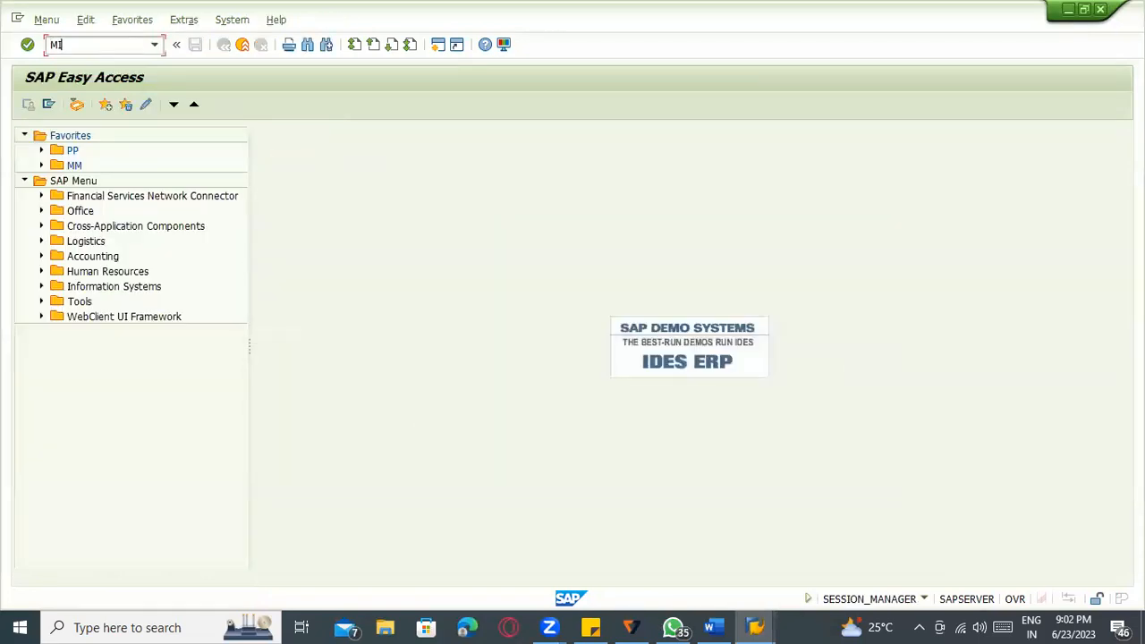
Start a goods receipt against an inbound delivery with the pasted number, then exit.
{"action": "key", "text": "Return"}
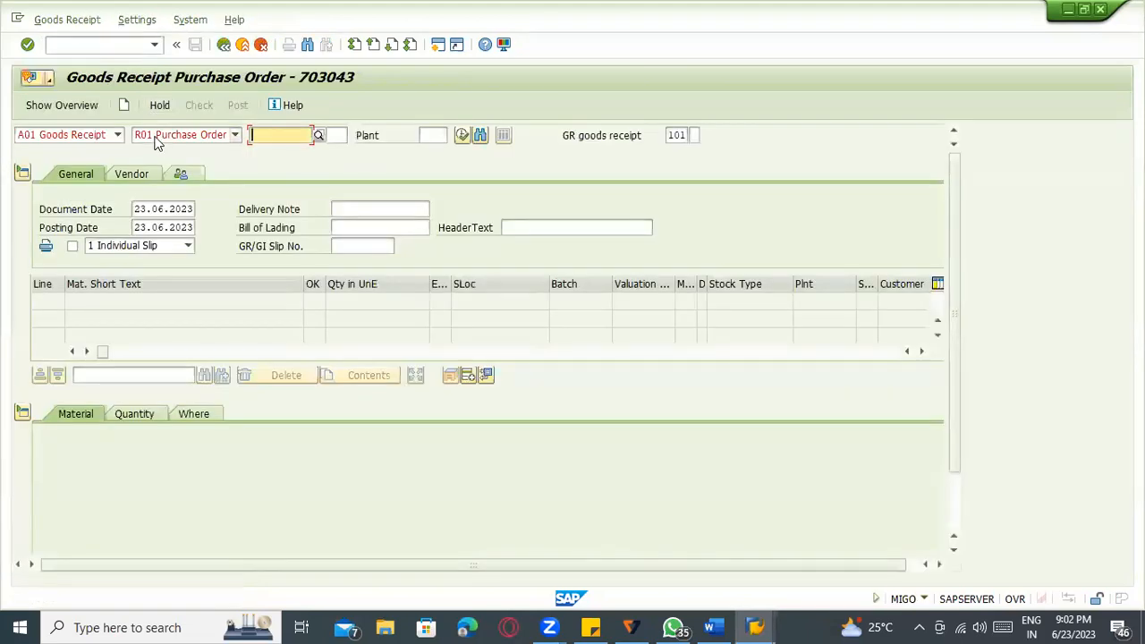
{"action": "left_click", "coordinate": [155, 136]}
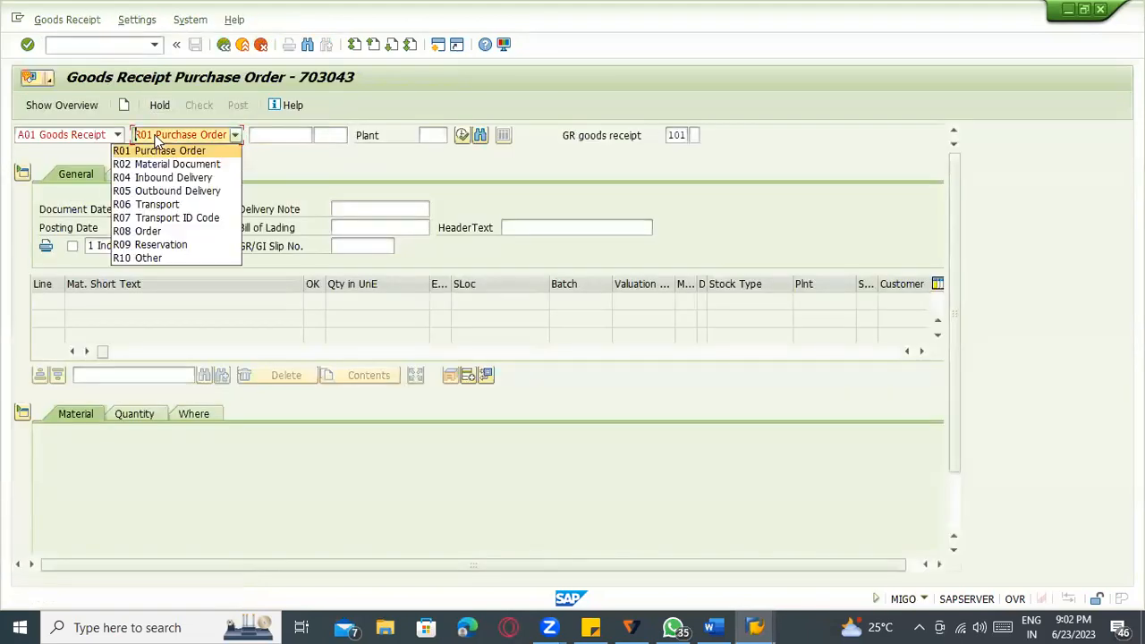
{"action": "left_click", "coordinate": [166, 178]}
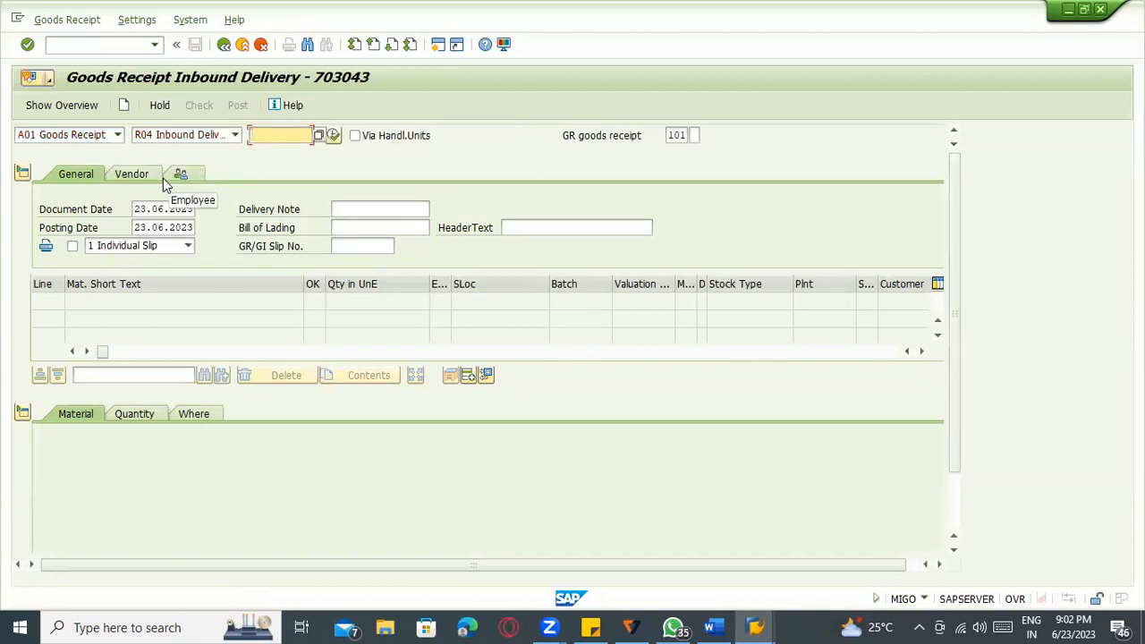
{"action": "key", "text": "ctrl+v"}
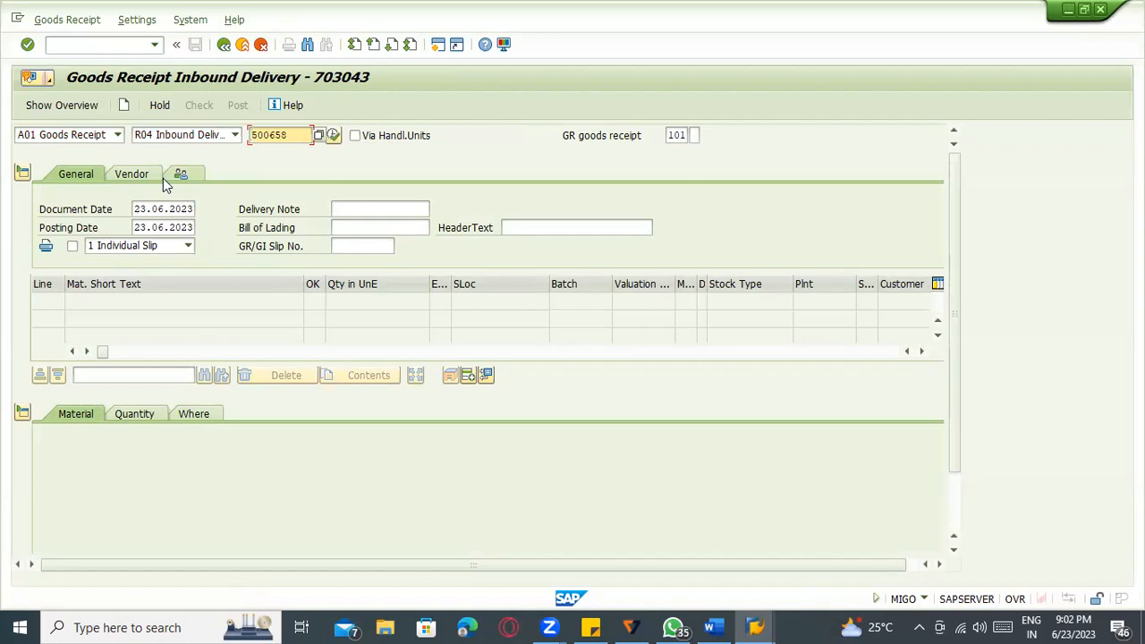
{"action": "left_click", "coordinate": [242, 45]}
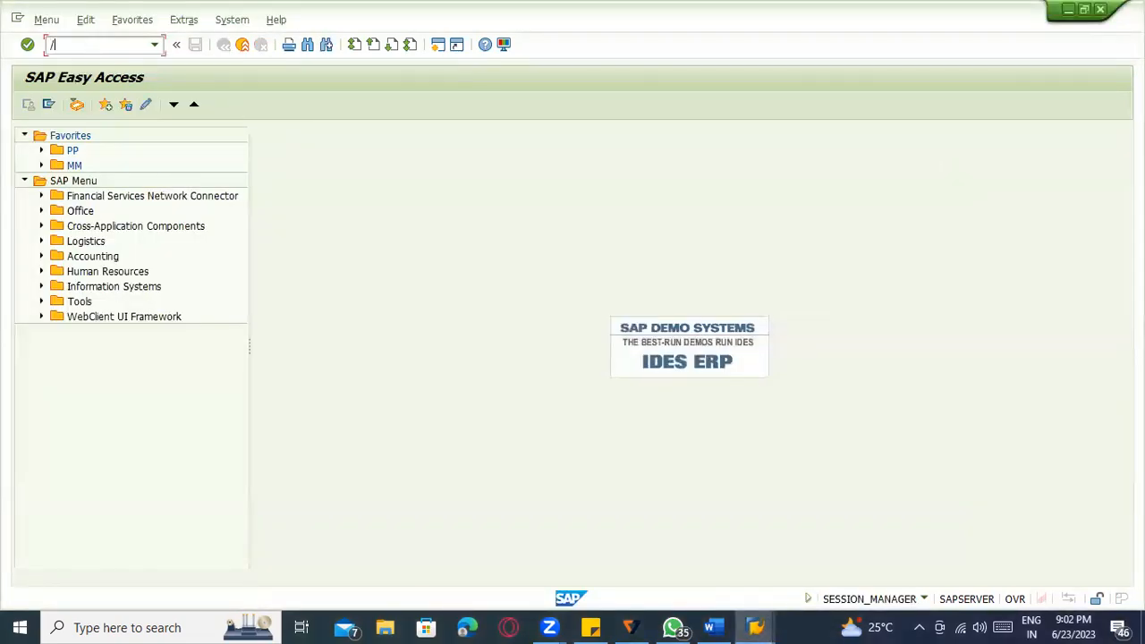
Copy delivery 180000224 from the delivery display and load it into the goods receipt.
{"action": "key", "text": "Return"}
{"action": "left_click_drag", "start_coordinate": [197, 172], "coordinate": [106, 183]}
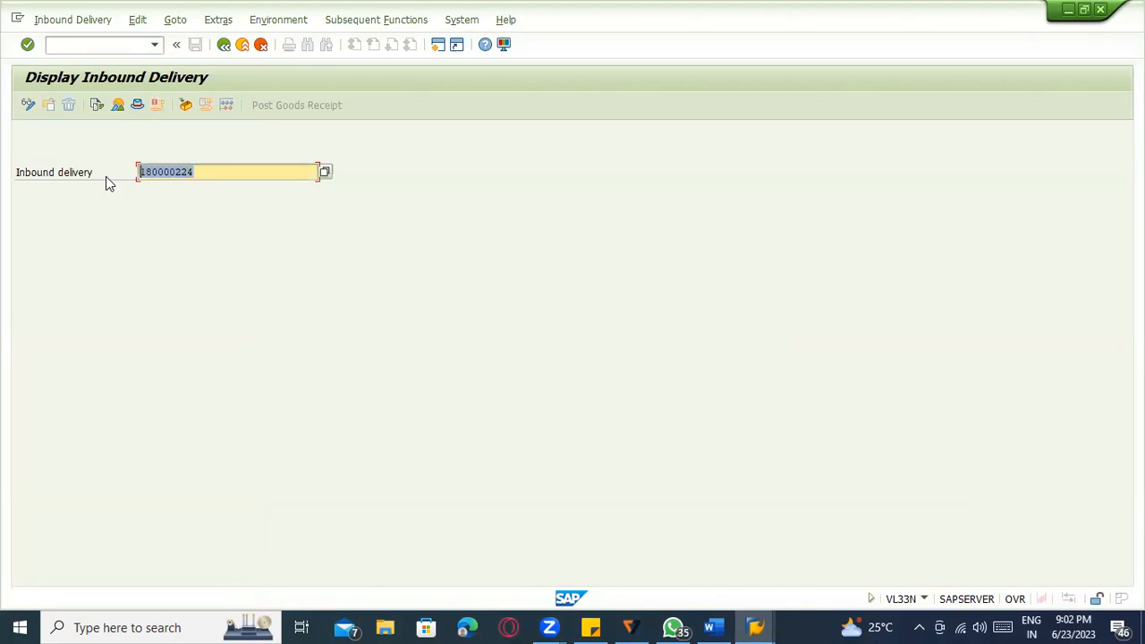
{"action": "key", "text": "ctrl+c"}
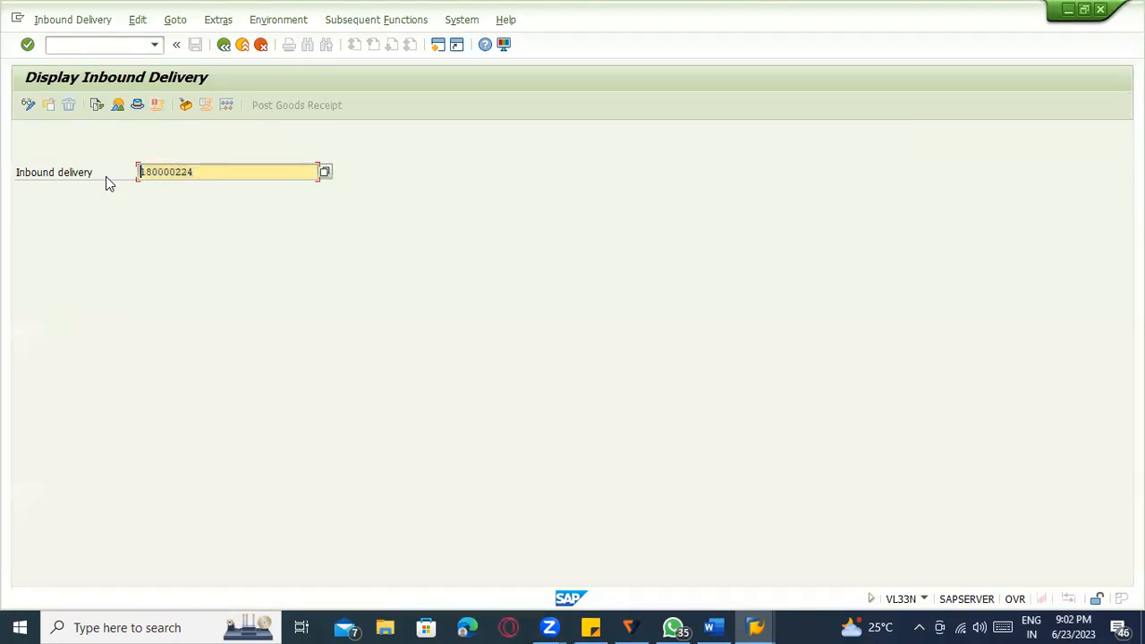
{"action": "key", "text": "alt+Tab"}
{"action": "left_click", "coordinate": [296, 134]}
{"action": "key", "text": "ctrl+v"}
{"action": "left_click", "coordinate": [333, 135]}
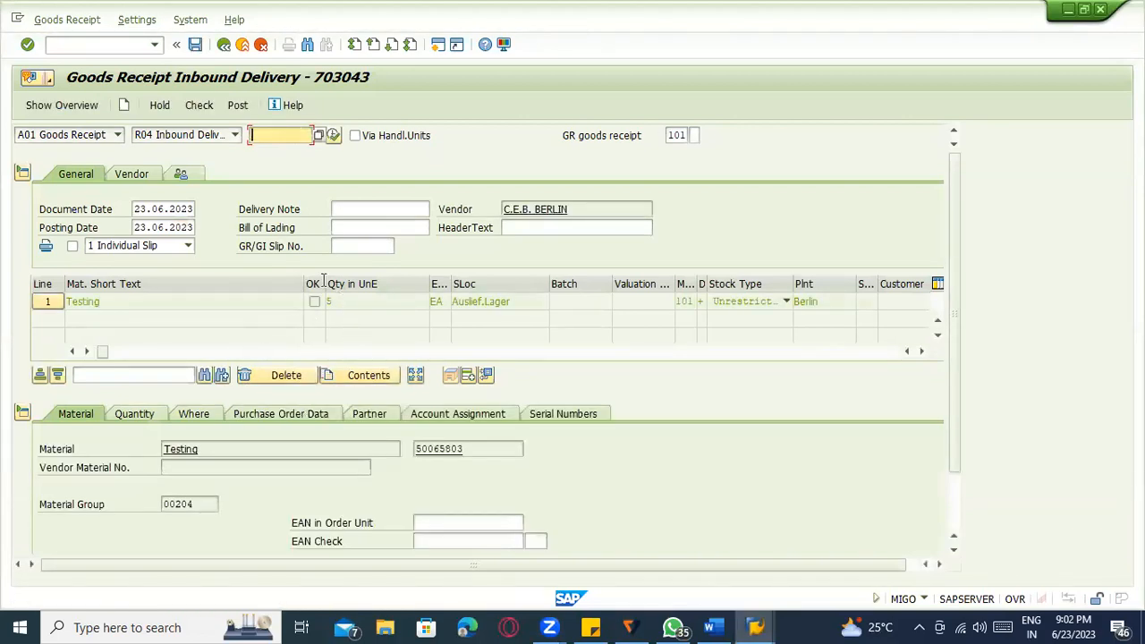
{"action": "left_click", "coordinate": [124, 105]}
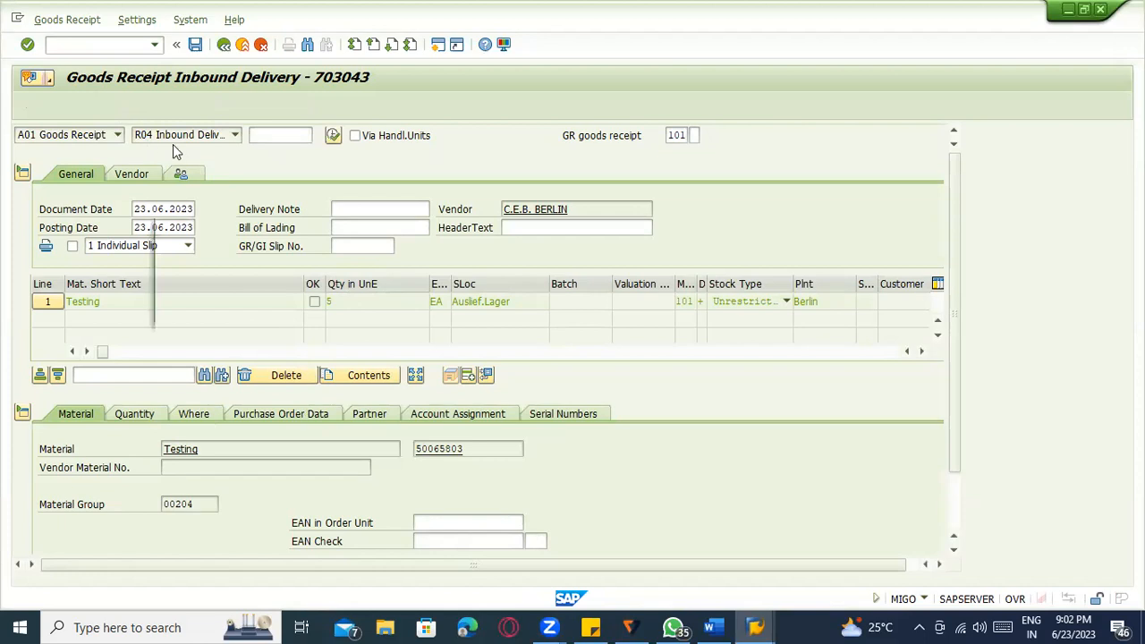
{"action": "left_click", "coordinate": [293, 310]}
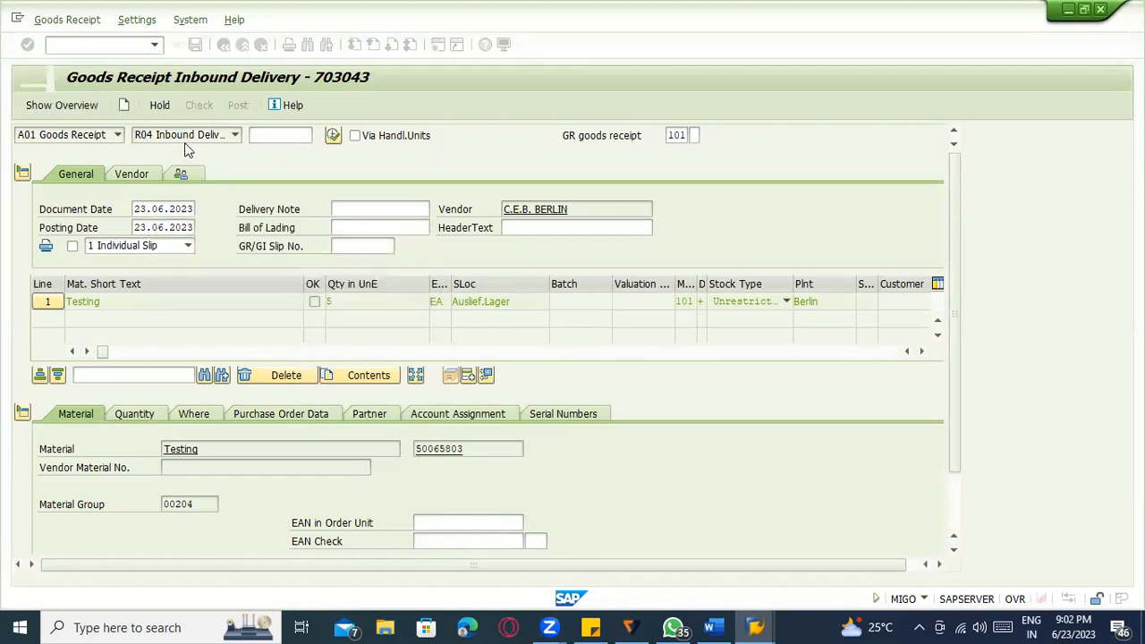
{"action": "left_click", "coordinate": [185, 136]}
{"action": "left_click", "coordinate": [153, 151]}
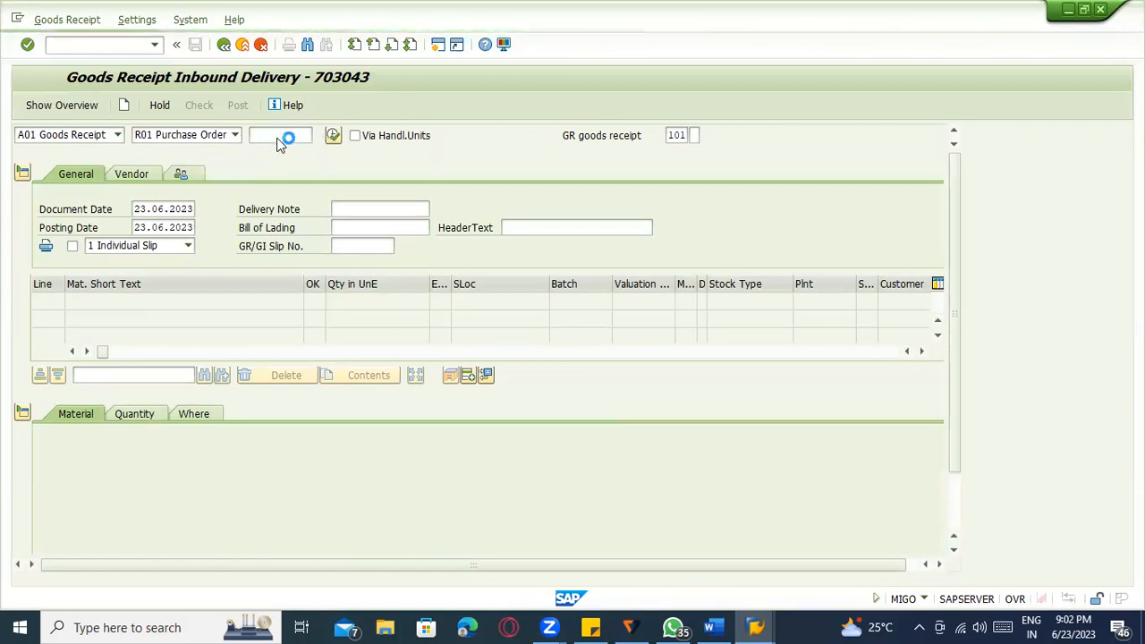
{"action": "left_click", "coordinate": [278, 138]}
{"action": "type", "text": "4"}
{"action": "left_click", "coordinate": [283, 150]}
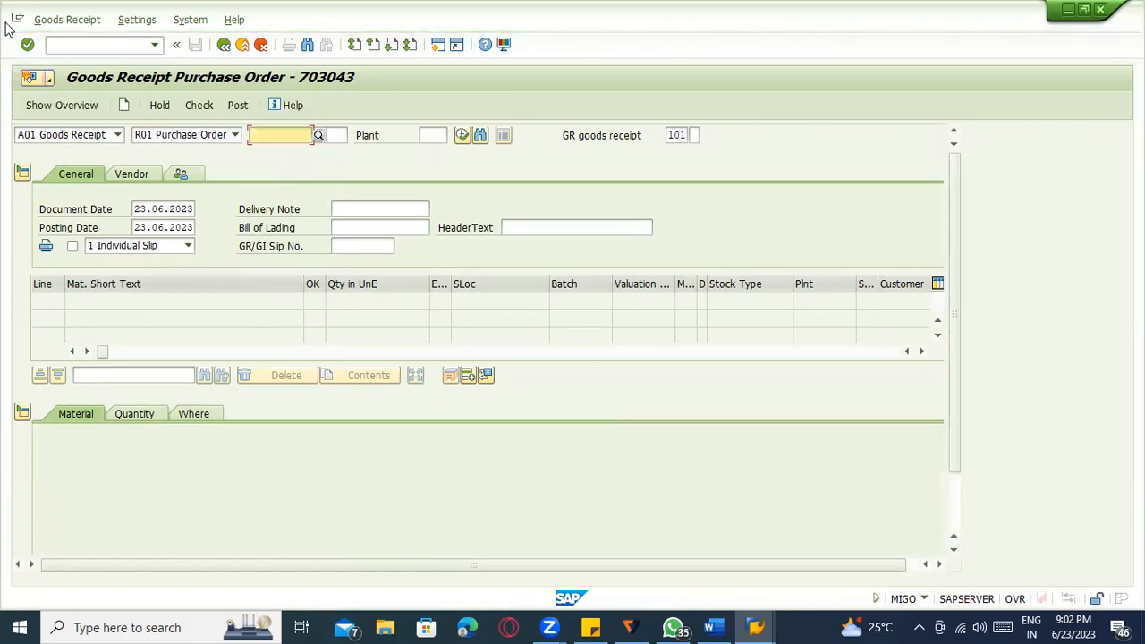
{"action": "left_click", "coordinate": [242, 44]}
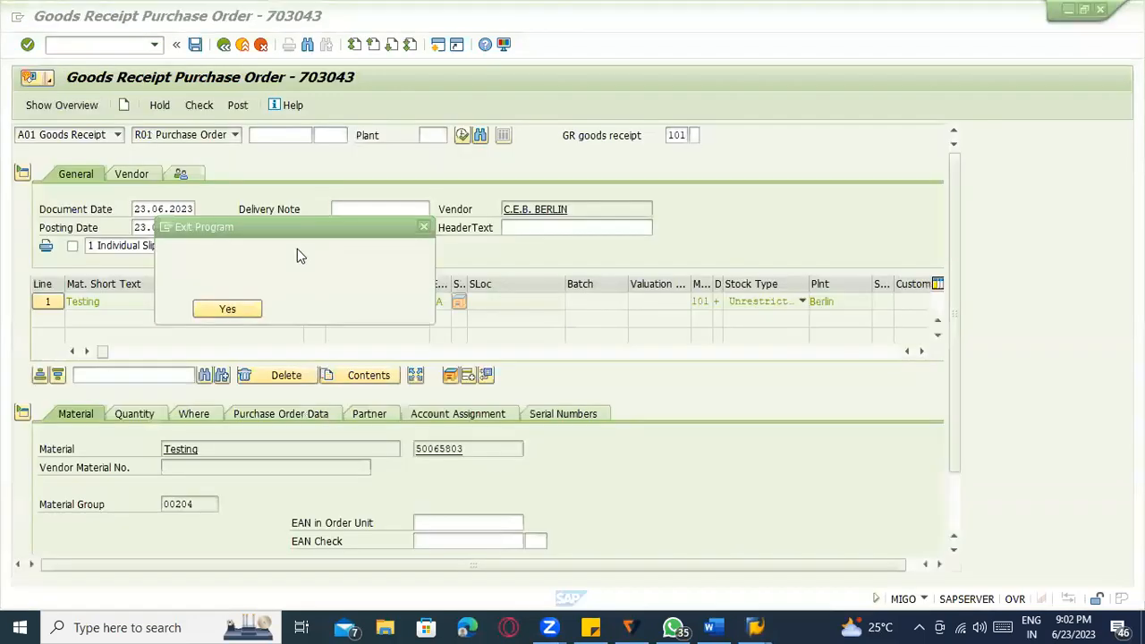
{"action": "left_click", "coordinate": [299, 309]}
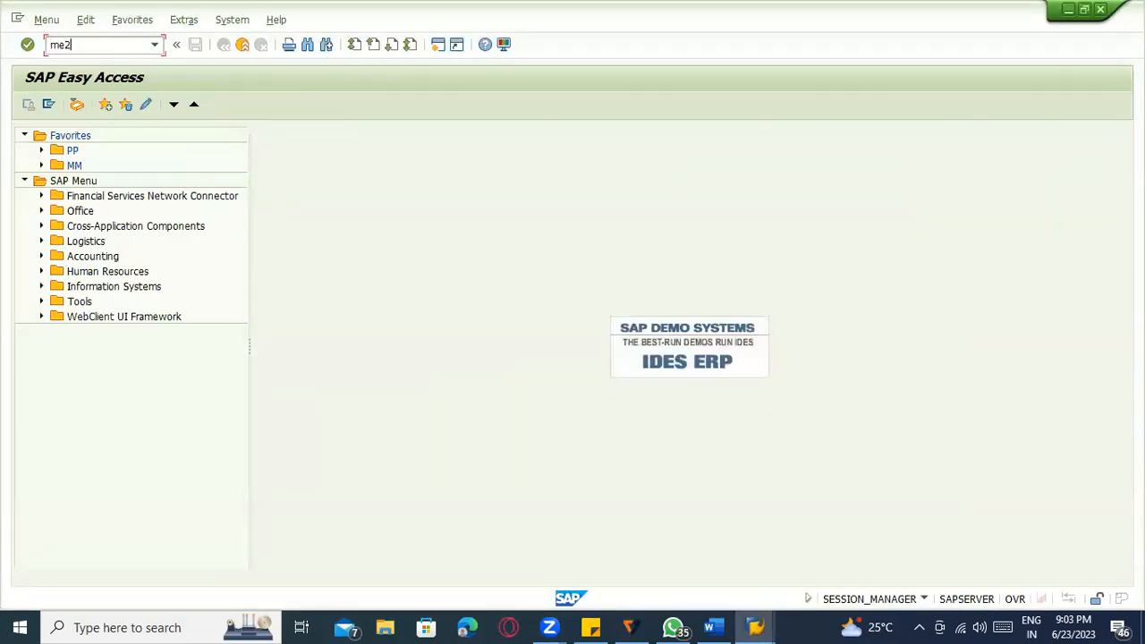
{"action": "key", "text": "Return"}
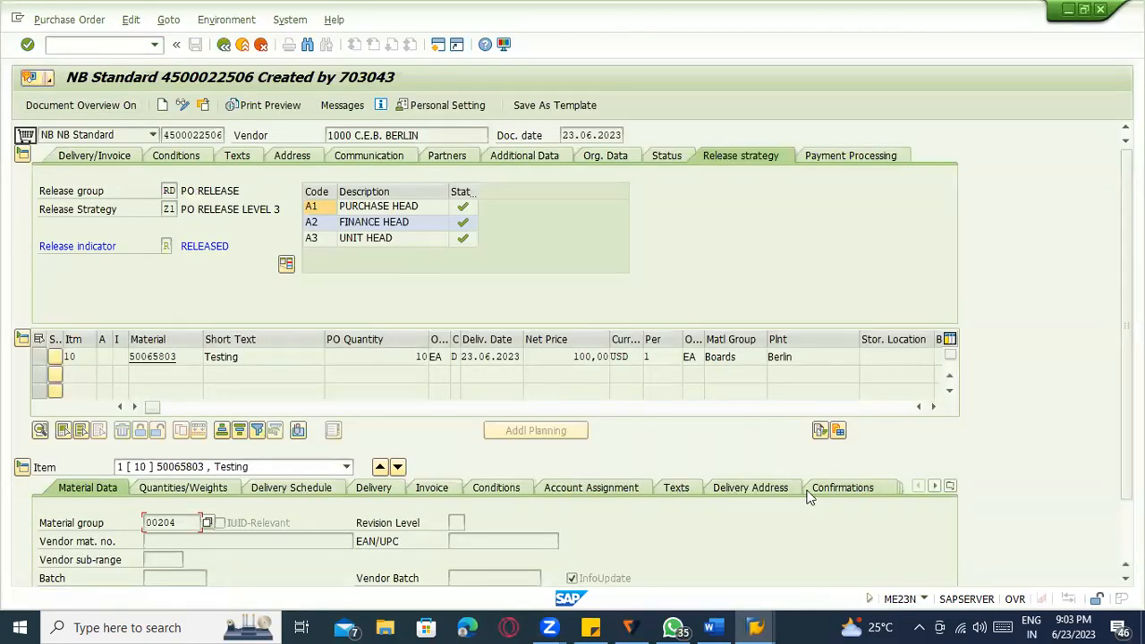
{"action": "left_click", "coordinate": [22, 155]}
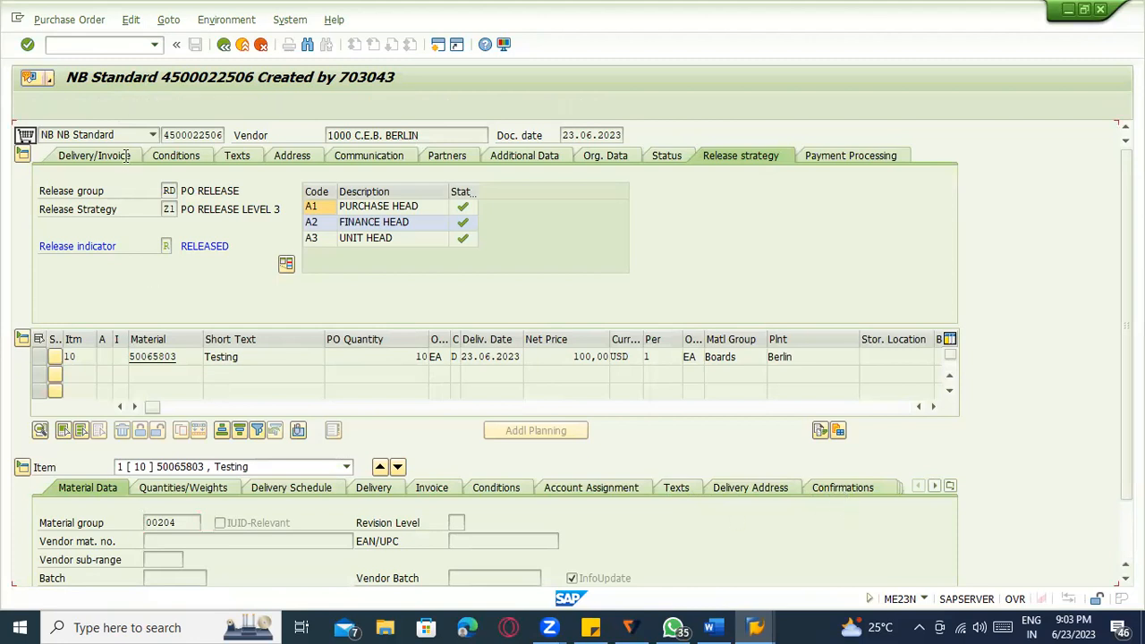
{"action": "left_click", "coordinate": [167, 136]}
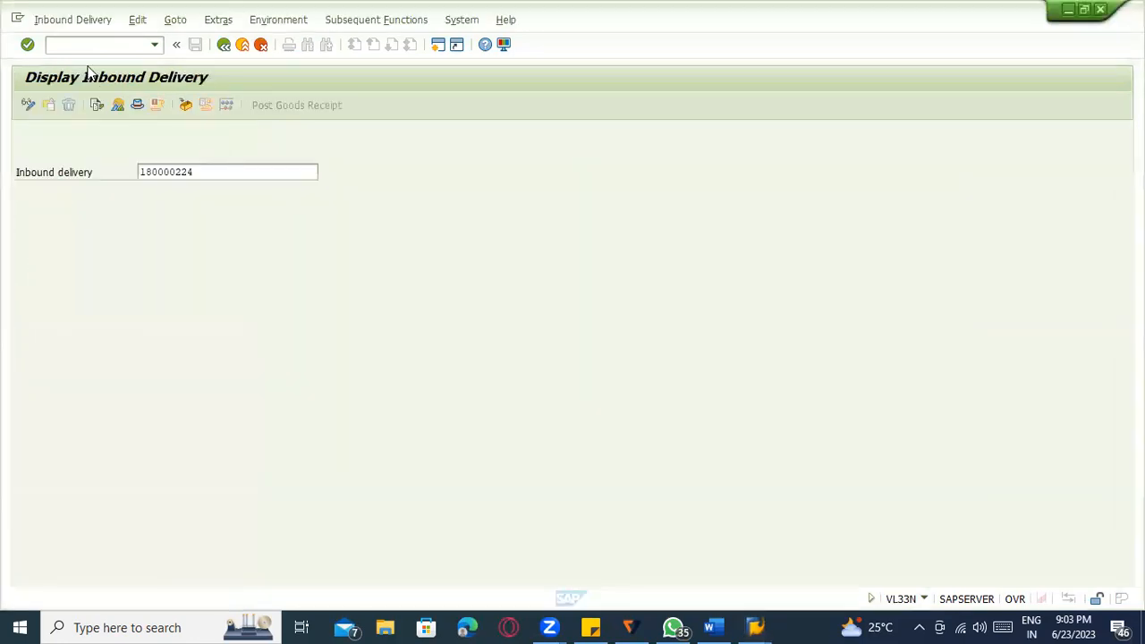
{"action": "left_click", "coordinate": [81, 46]}
{"action": "type", "text": "/nmi"}
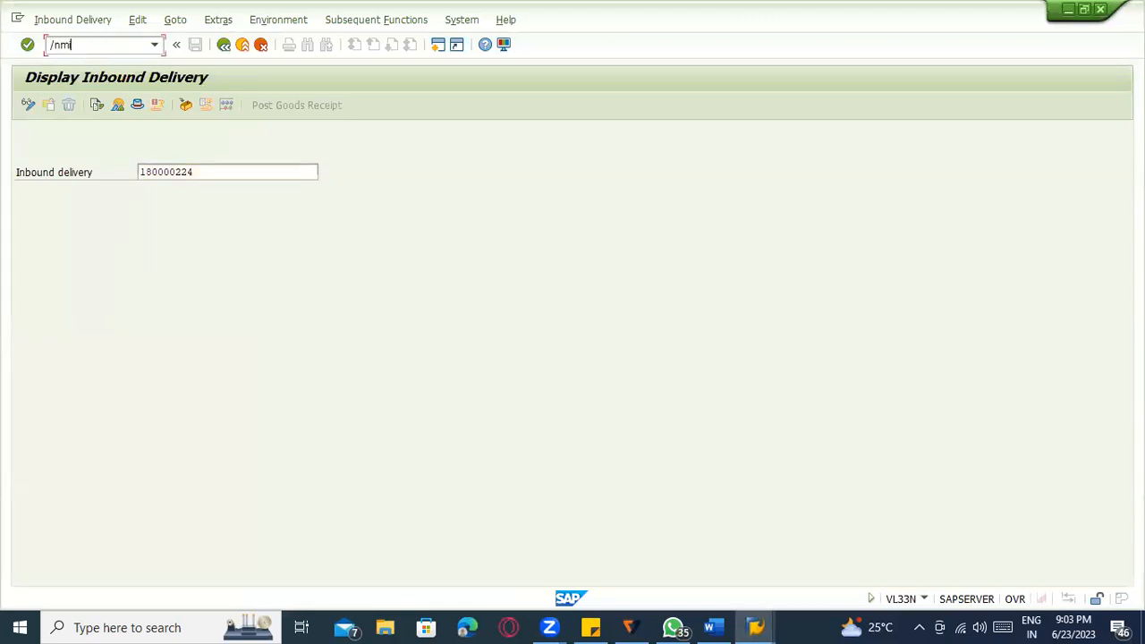
{"action": "type", "text": "go"}
{"action": "key", "text": "Return"}
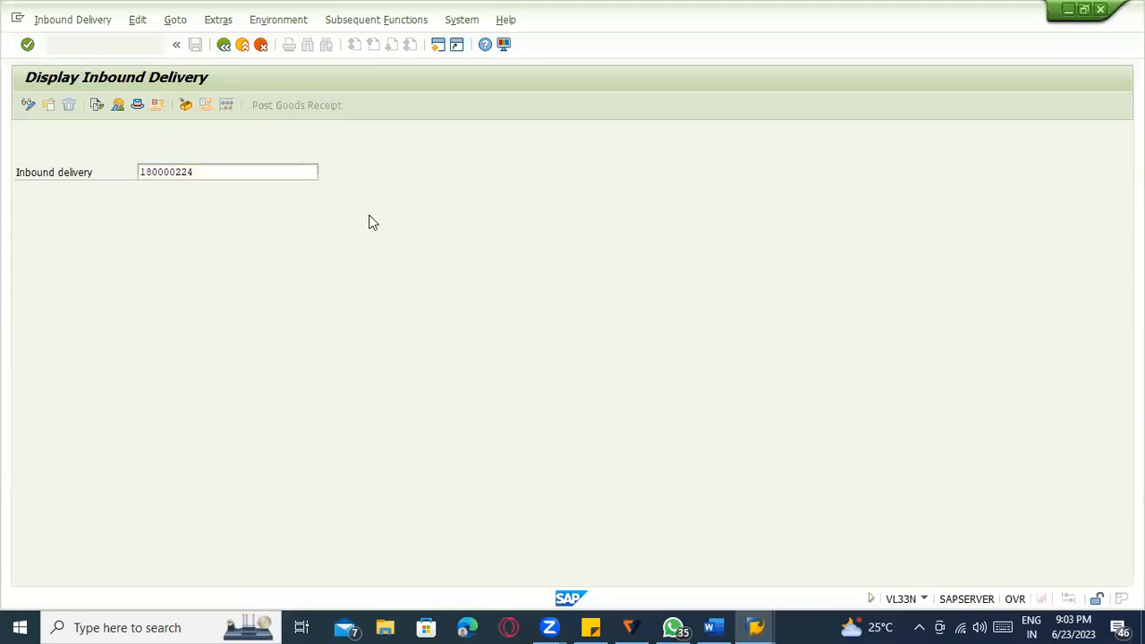
{"action": "key", "text": "ctrl+v"}
{"action": "key", "text": "Return"}
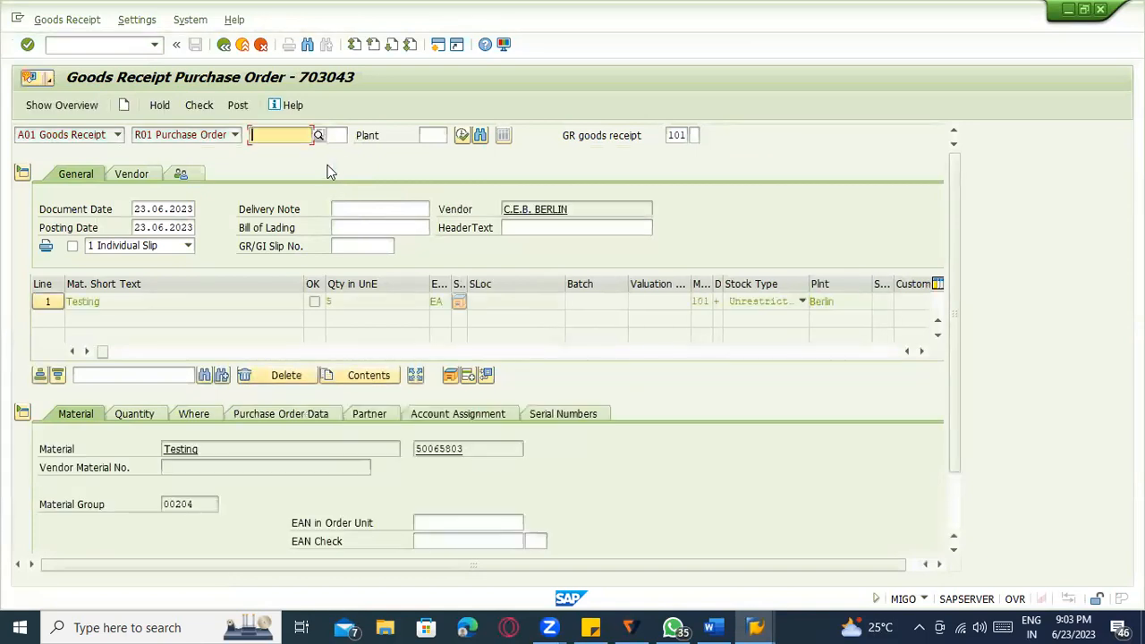
{"action": "scroll", "coordinate": [230, 429], "scroll_direction": "down", "scroll_amount": 3}
{"action": "left_click", "coordinate": [79, 541]}
{"action": "left_click", "coordinate": [187, 340]}
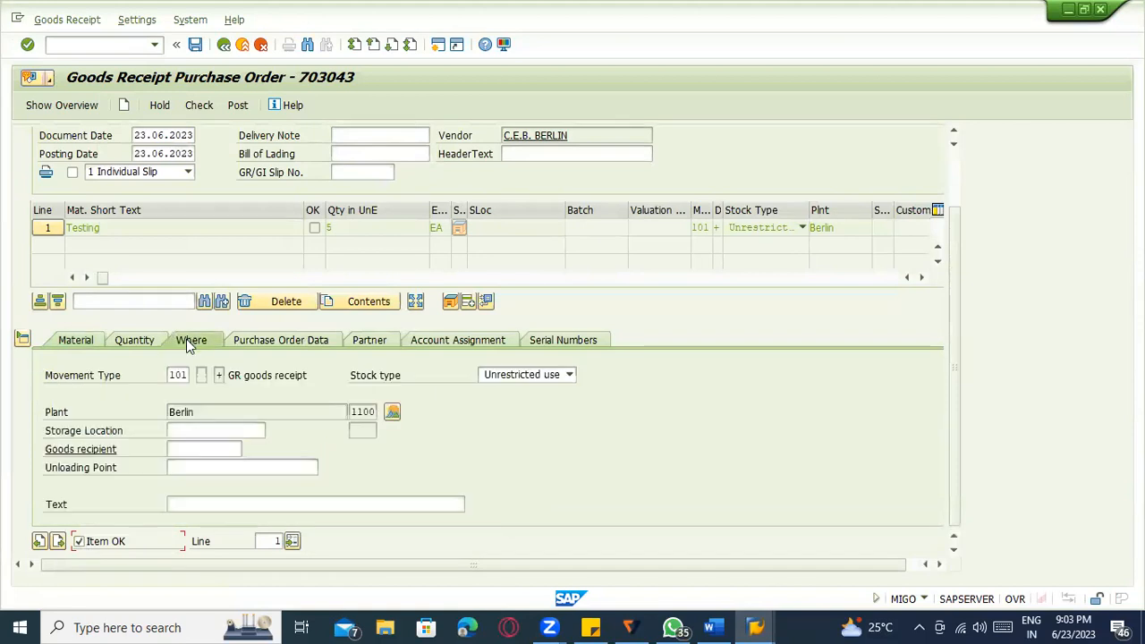
{"action": "left_click", "coordinate": [201, 430]}
{"action": "left_click", "coordinate": [203, 442]}
{"action": "left_click", "coordinate": [198, 106]}
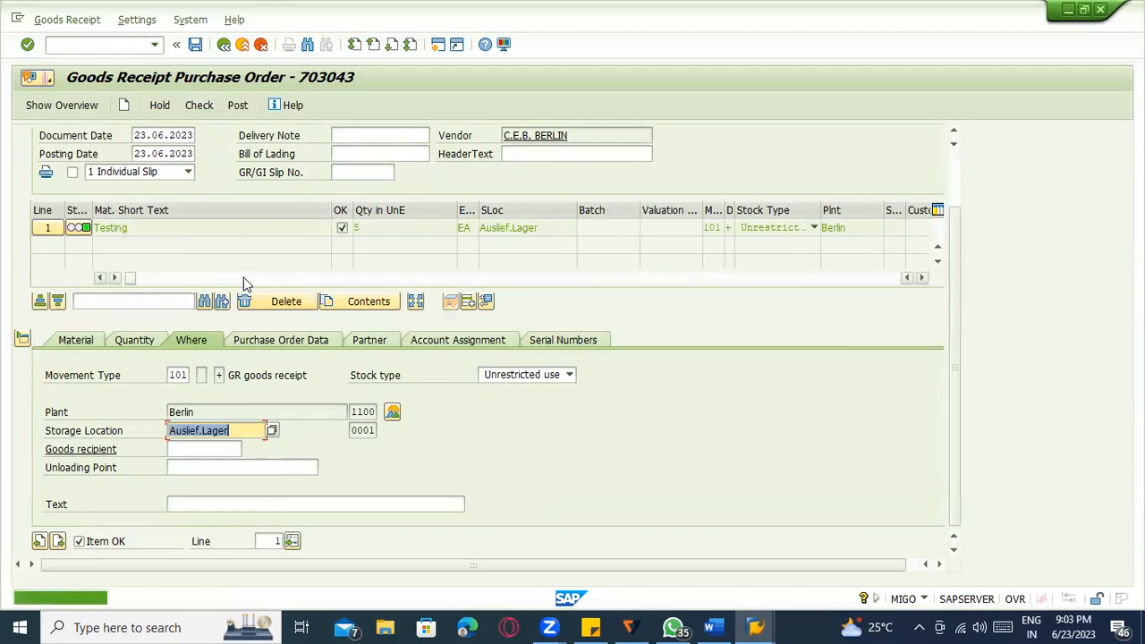
{"action": "left_click", "coordinate": [121, 44]}
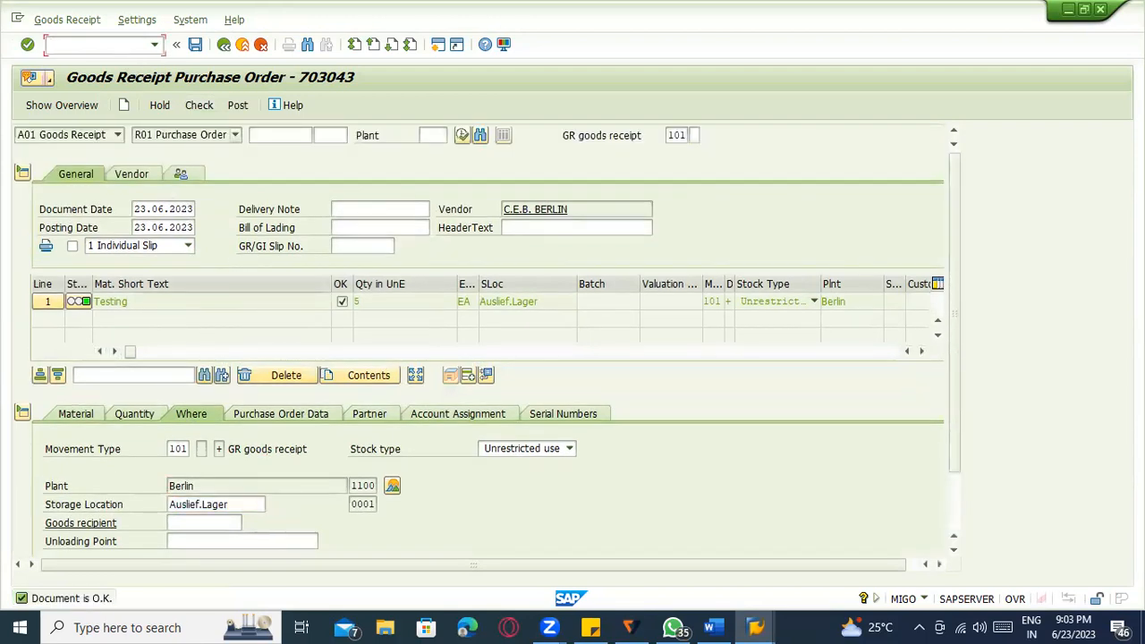
{"action": "type", "text": "/nmigo"}
{"action": "key", "text": "Return"}
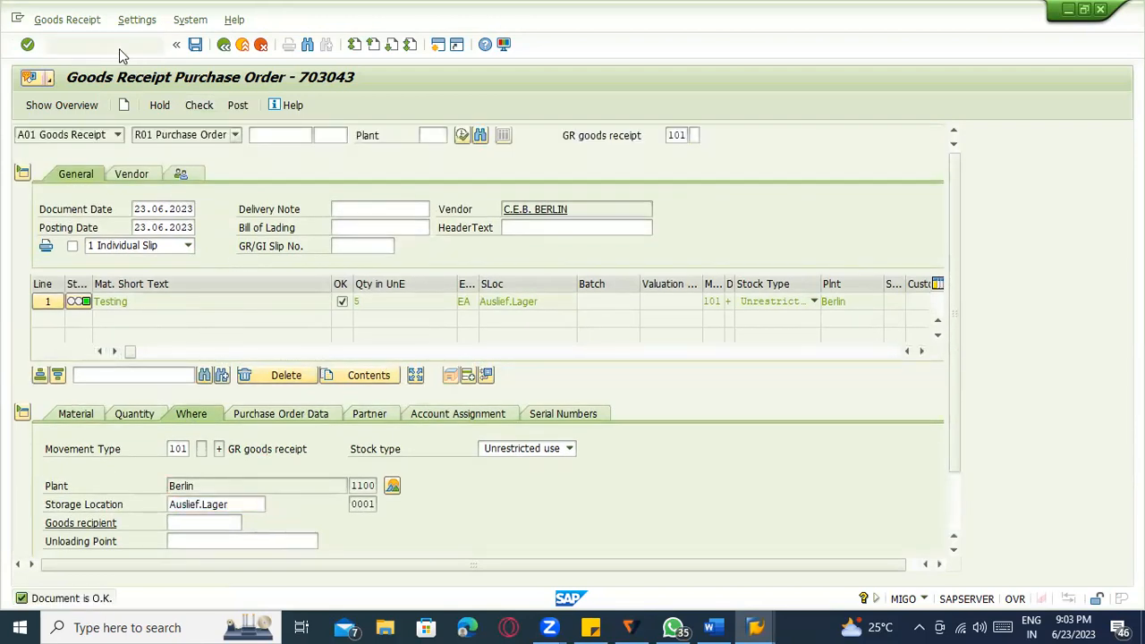
{"action": "left_click", "coordinate": [148, 135]}
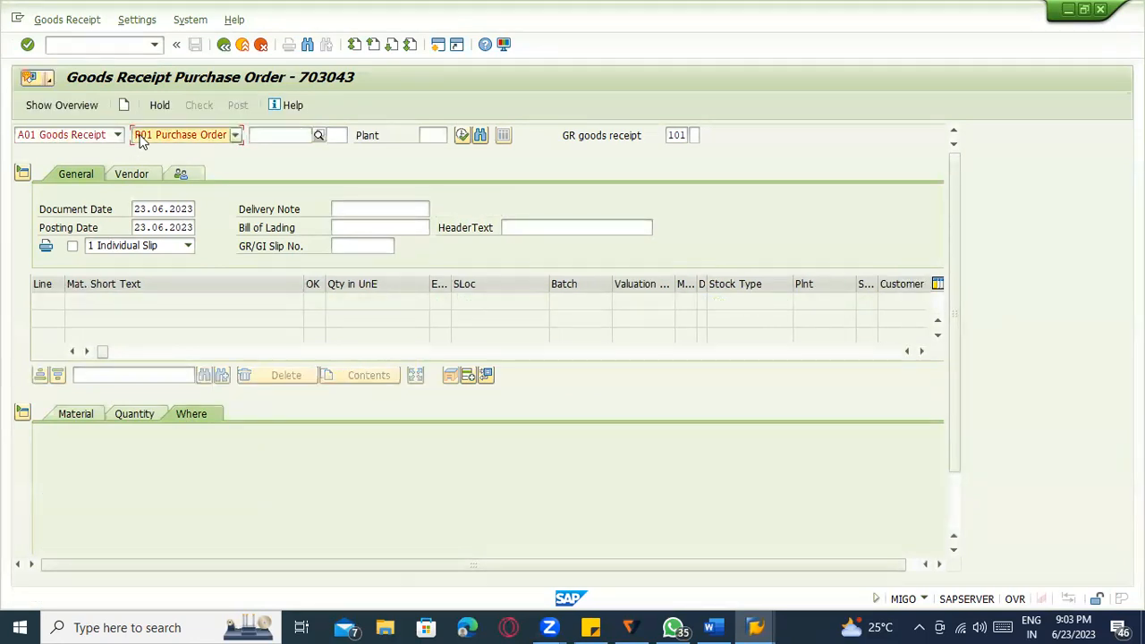
{"action": "left_click", "coordinate": [148, 179]}
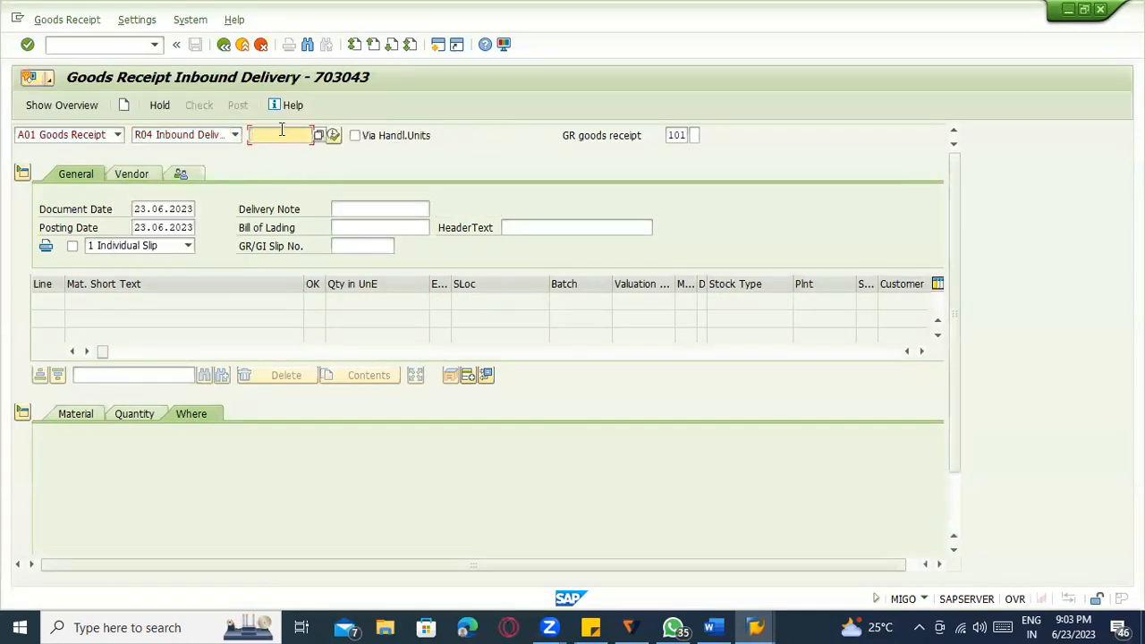
{"action": "key", "text": "ctrl+v"}
{"action": "key", "text": "Return"}
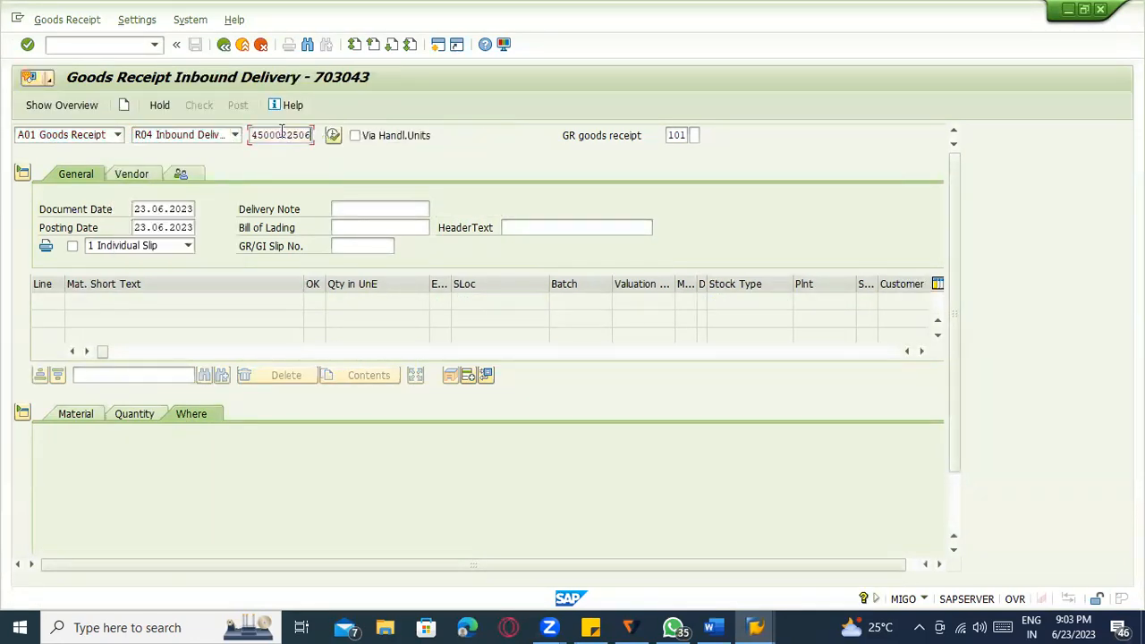
Copy delivery 180000224 from the purchase order and load it into the goods receipt.
{"action": "key", "text": "alt+Tab"}
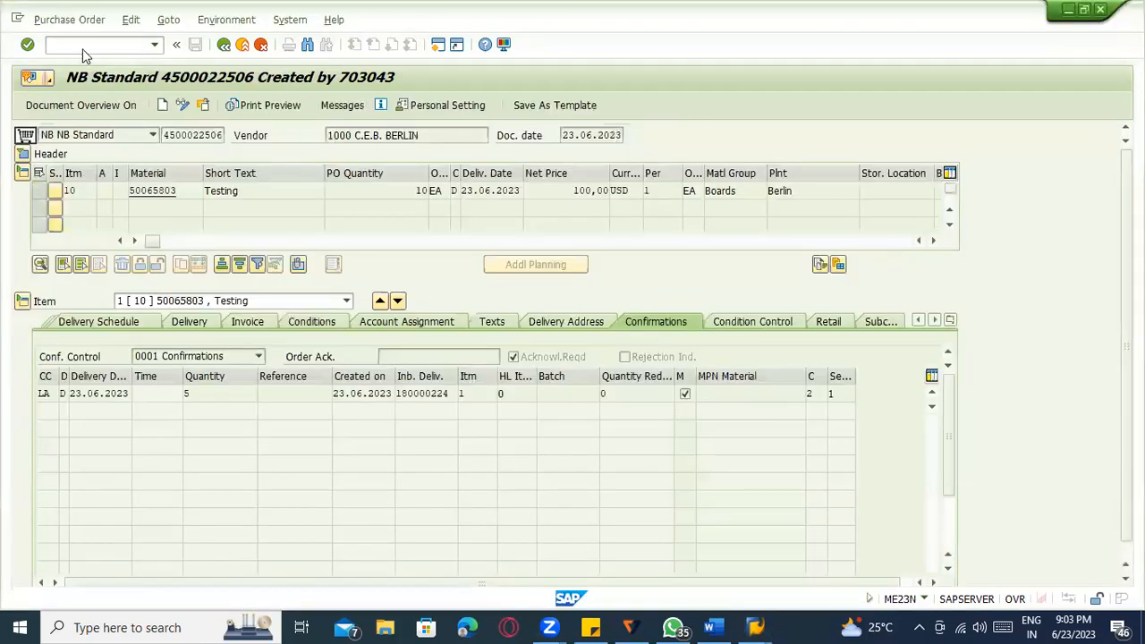
{"action": "left_click_drag", "start_coordinate": [450, 396], "coordinate": [387, 397]}
{"action": "key", "text": "ctrl+c"}
{"action": "key", "text": "alt+Tab"}
{"action": "key", "text": "ctrl+v"}
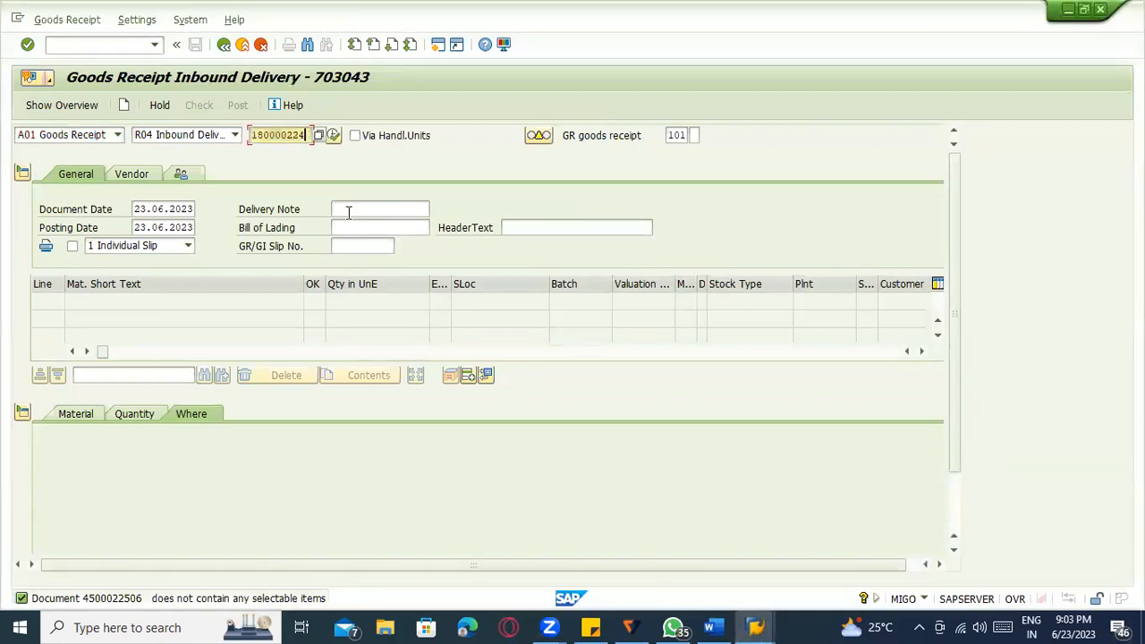
{"action": "key", "text": "Return"}
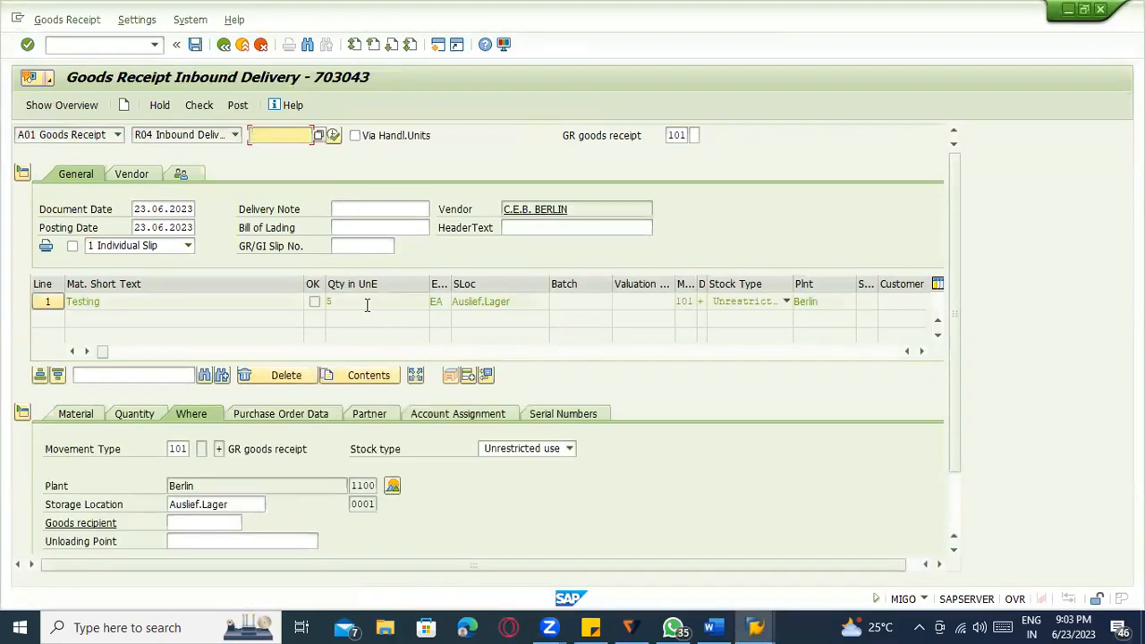
Select the Testing line's quantity and compare the receipt with the purchase order window.
{"action": "left_click", "coordinate": [356, 302]}
{"action": "key", "text": "alt+Tab"}
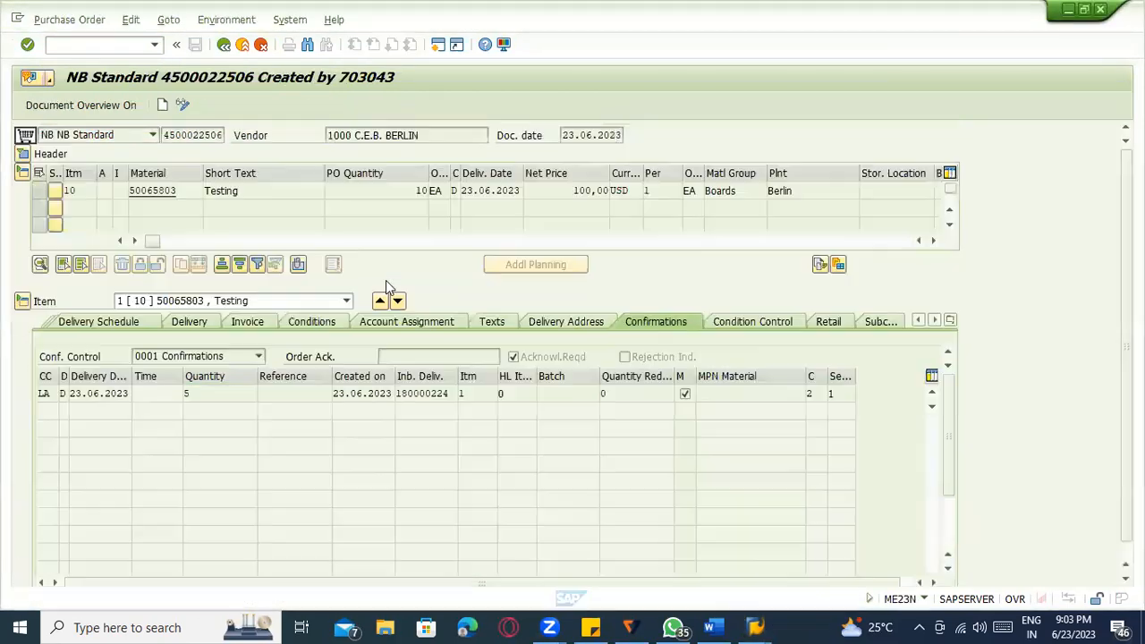
{"action": "key", "text": "alt+Tab"}
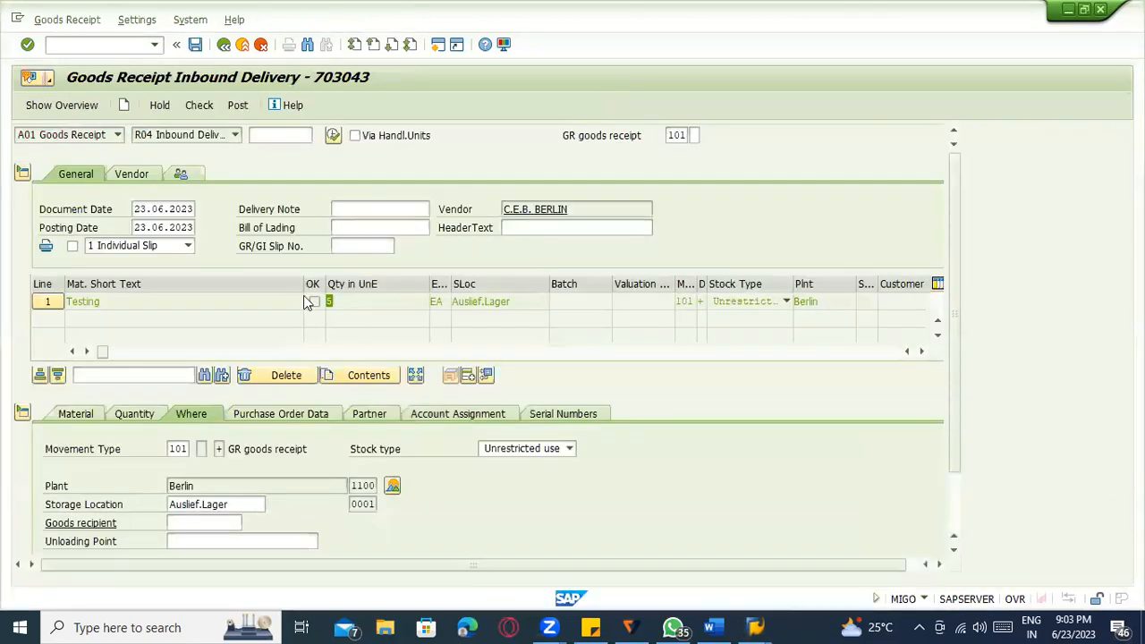
{"action": "key", "text": "alt+Tab"}
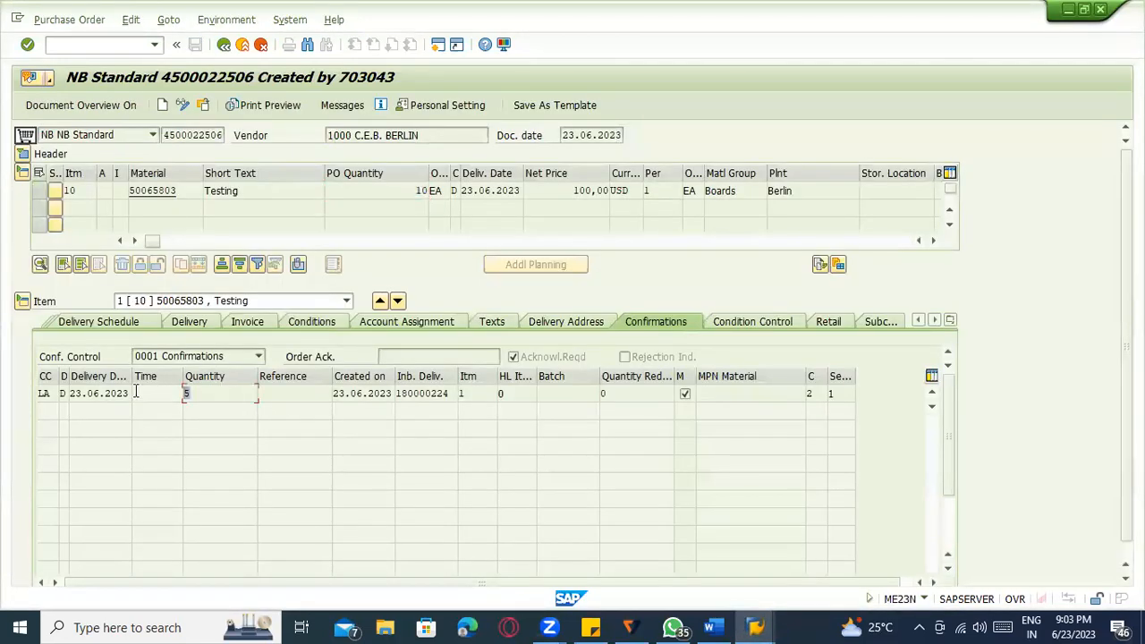
{"action": "key", "text": "alt+Tab"}
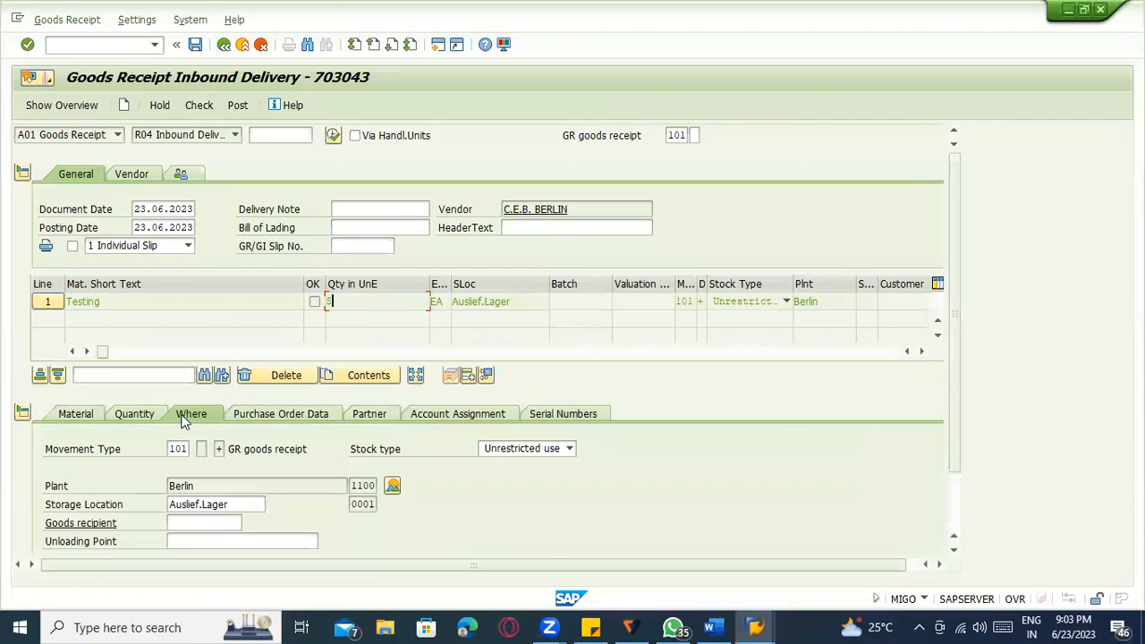
Review the item's detail tabs and show its serial numbers.
{"action": "left_click", "coordinate": [141, 415]}
{"action": "left_click", "coordinate": [285, 415]}
{"action": "left_click", "coordinate": [365, 415]}
{"action": "left_click", "coordinate": [491, 421]}
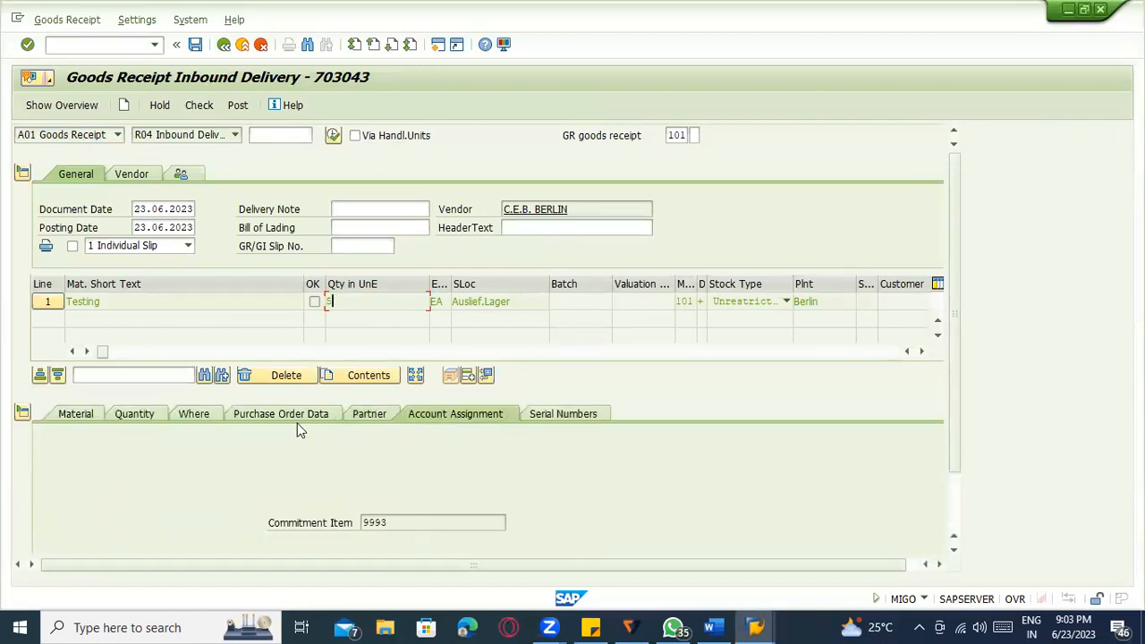
{"action": "left_click", "coordinate": [202, 419]}
{"action": "left_click", "coordinate": [148, 411]}
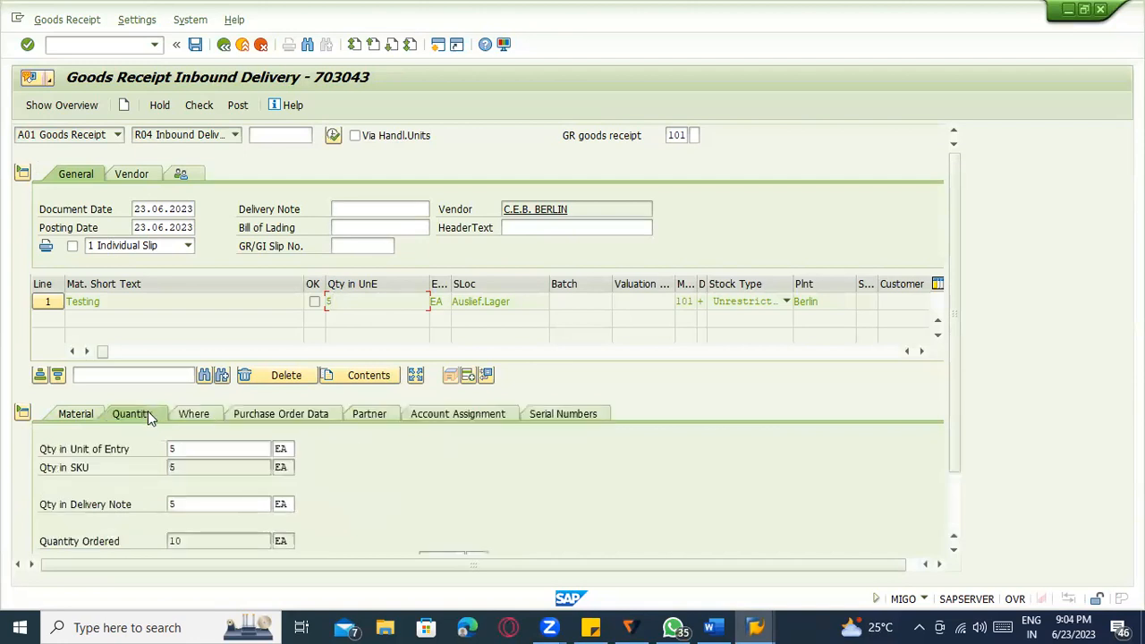
{"action": "left_click", "coordinate": [97, 409]}
{"action": "scroll", "coordinate": [201, 526], "scroll_direction": "down", "scroll_amount": 4}
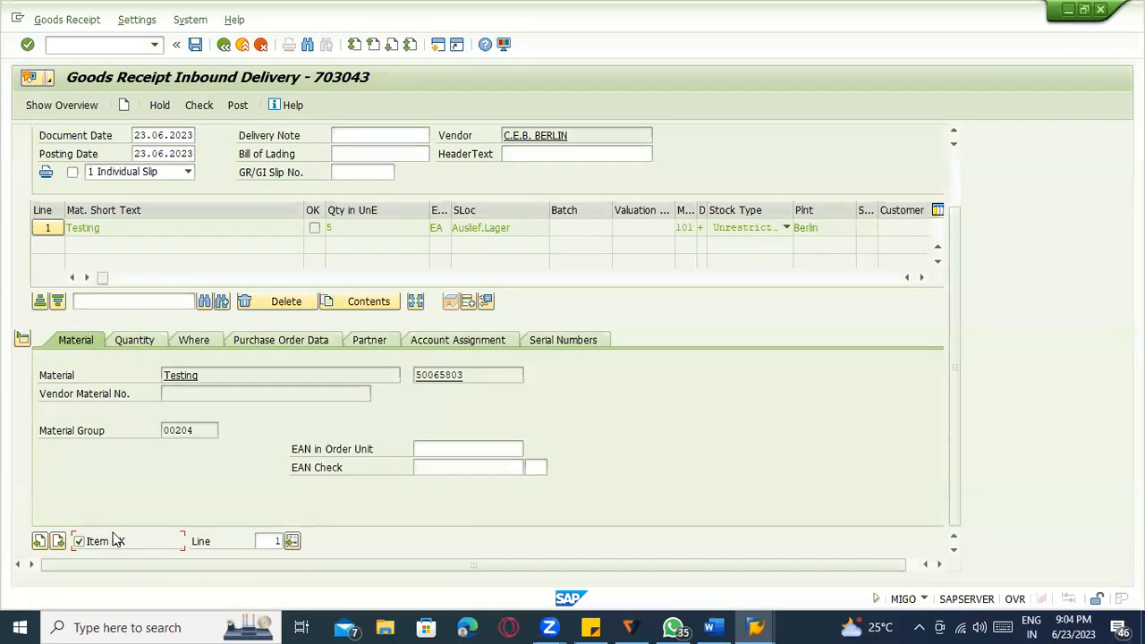
{"action": "scroll", "coordinate": [230, 322], "scroll_direction": "up", "scroll_amount": 4}
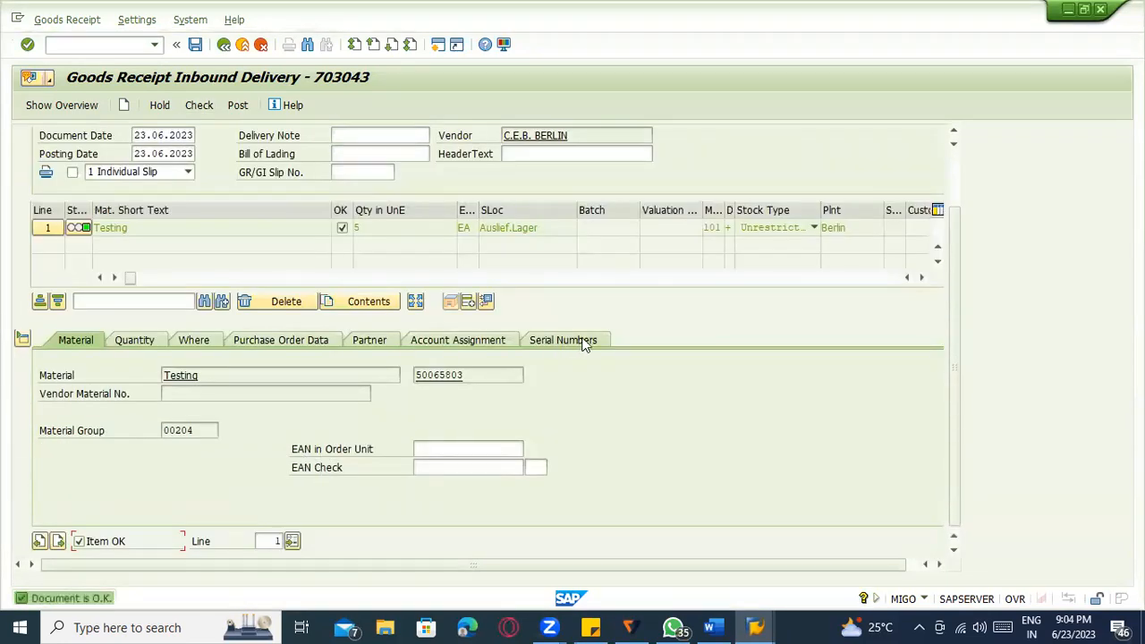
{"action": "left_click", "coordinate": [579, 340]}
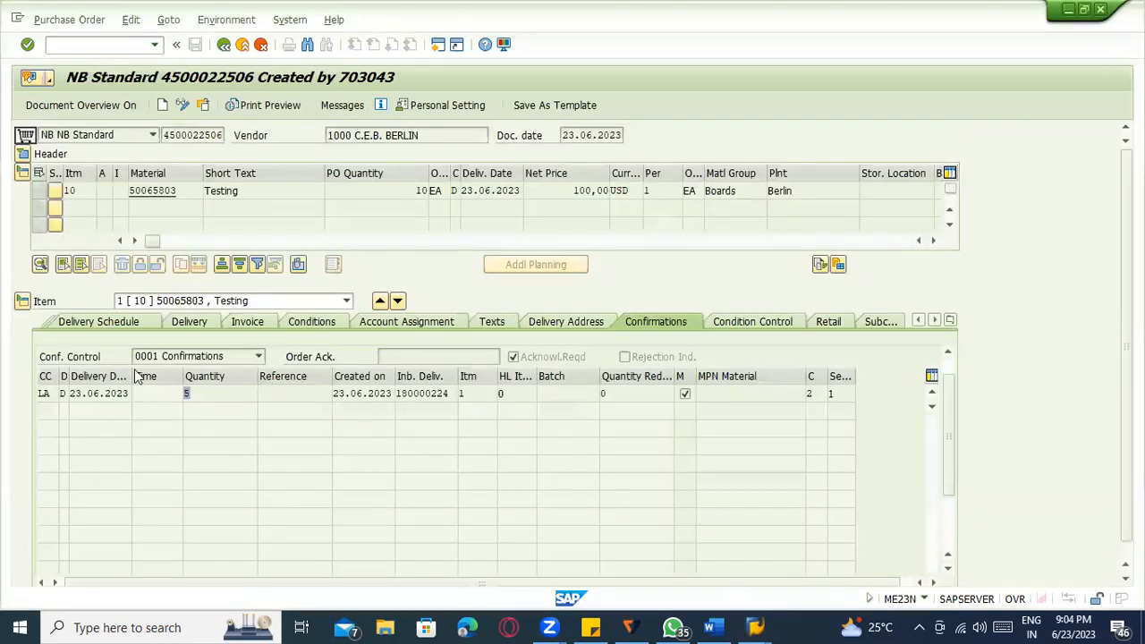
Open material 50065803's Plant data / stor. 2 view for plant 1100, storage location 0001.
{"action": "double_click", "coordinate": [150, 191]}
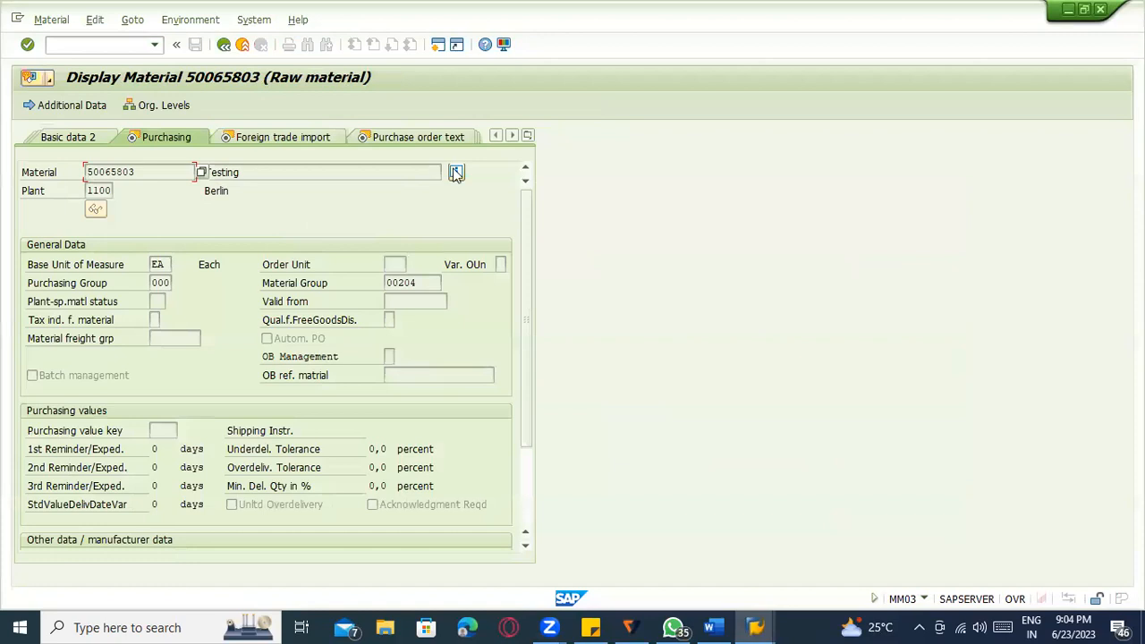
{"action": "left_click", "coordinate": [527, 135]}
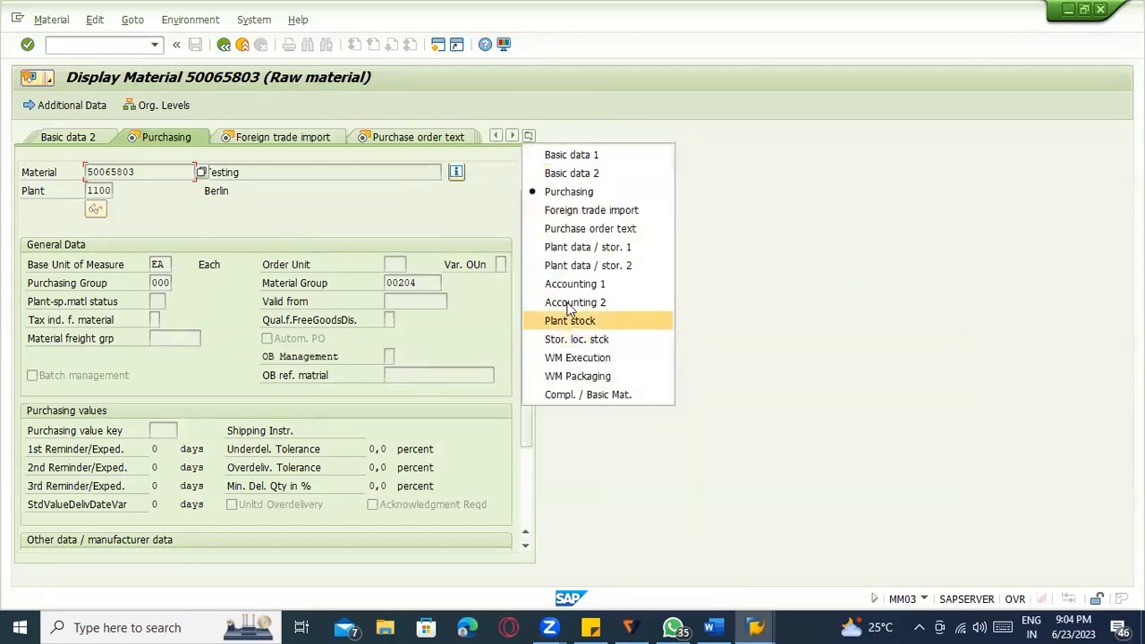
{"action": "left_click", "coordinate": [587, 265]}
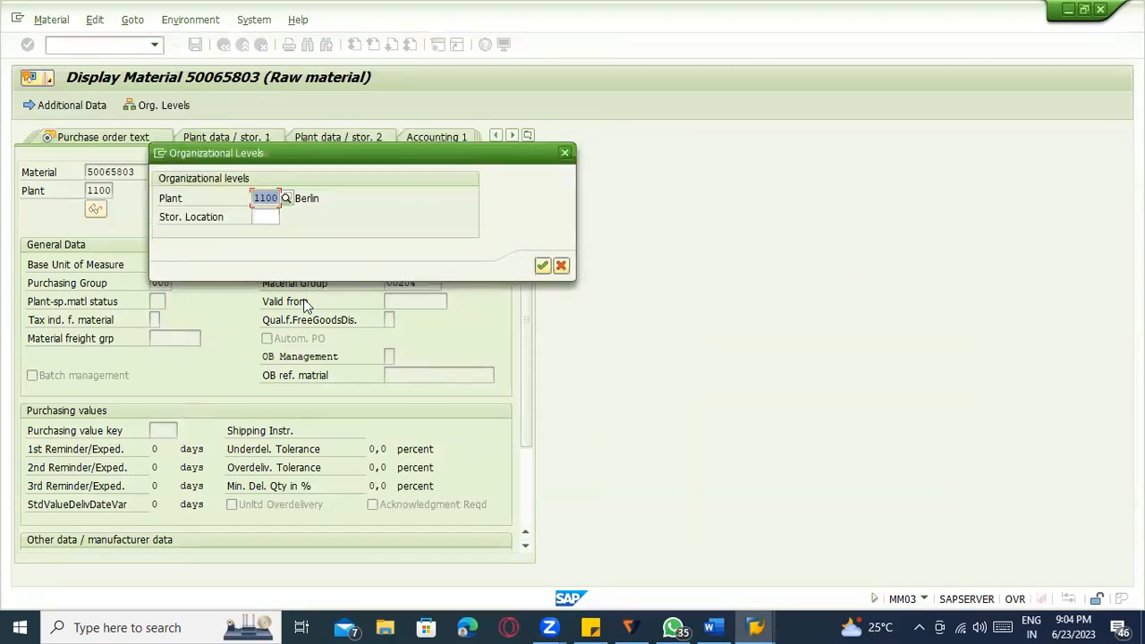
{"action": "left_click", "coordinate": [272, 220]}
{"action": "left_click", "coordinate": [272, 220]}
{"action": "left_click", "coordinate": [268, 233]}
{"action": "key", "text": "Return"}
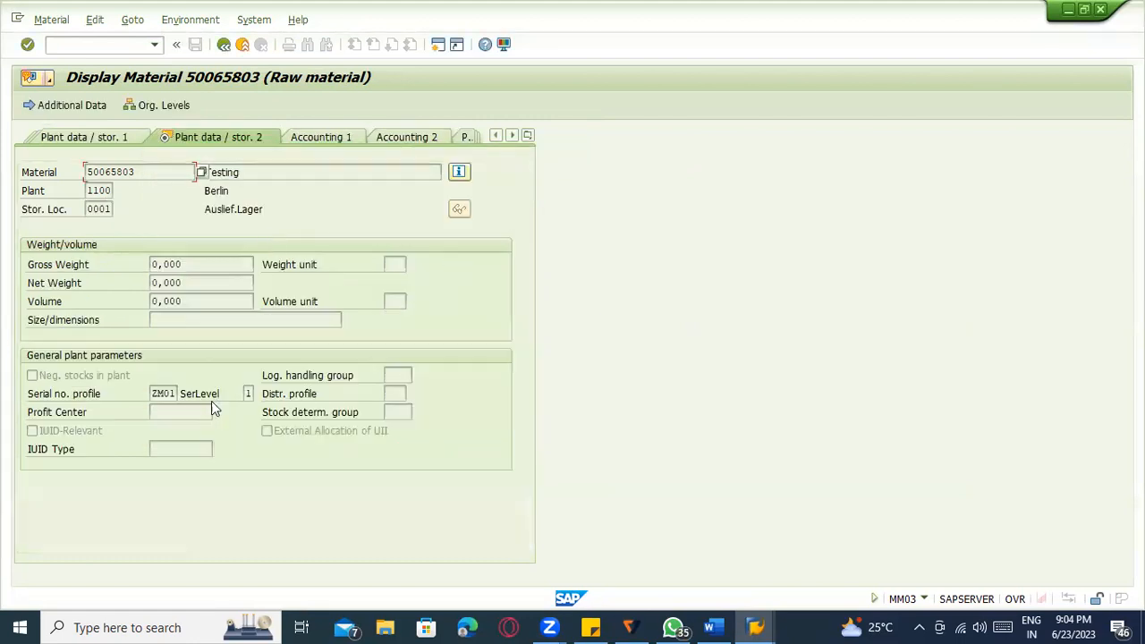
{"action": "key", "text": "alt+Tab"}
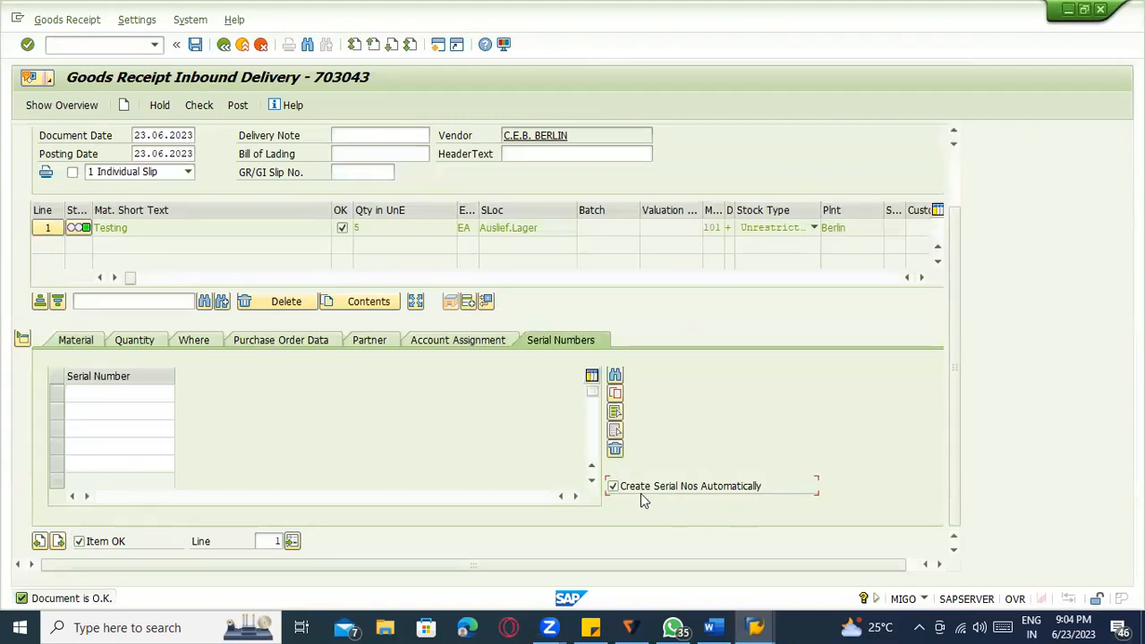
Check the goods receipt with auto-created serial numbers 10006932–10006936, dismiss the log, and post it.
{"action": "left_click", "coordinate": [115, 395]}
{"action": "left_click", "coordinate": [114, 413]}
{"action": "left_click", "coordinate": [114, 428]}
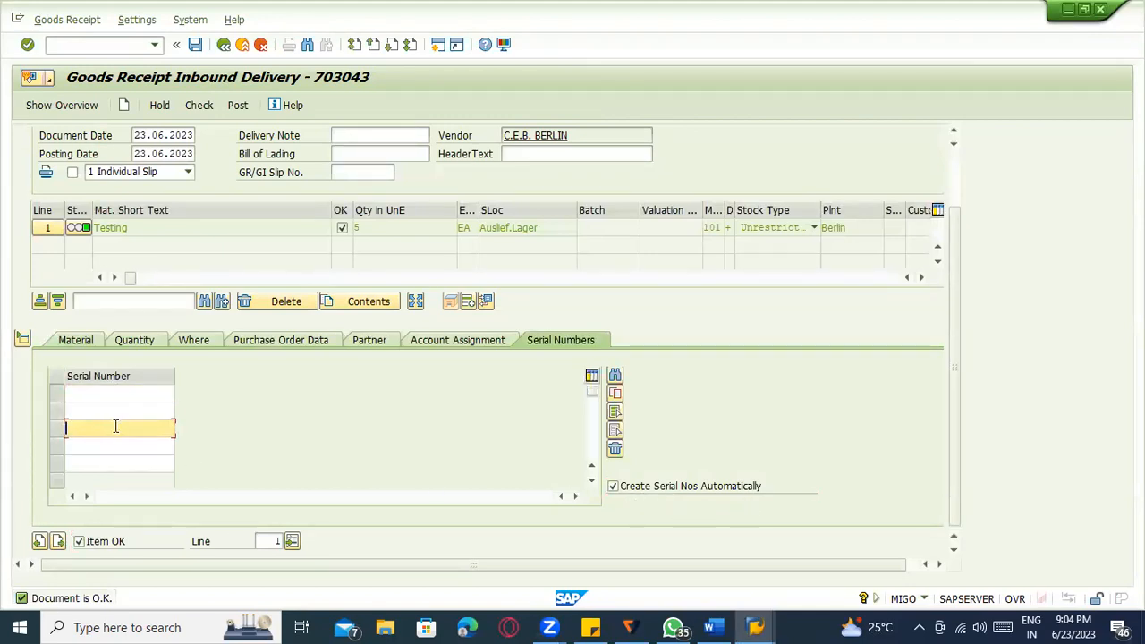
{"action": "left_click", "coordinate": [116, 446]}
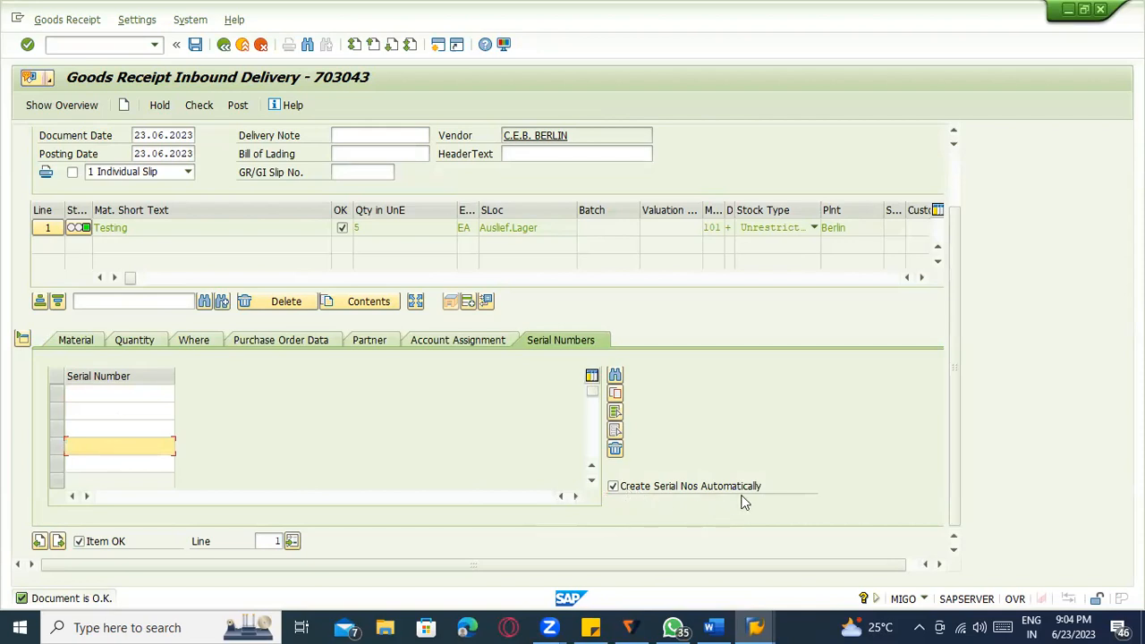
{"action": "left_click", "coordinate": [198, 105]}
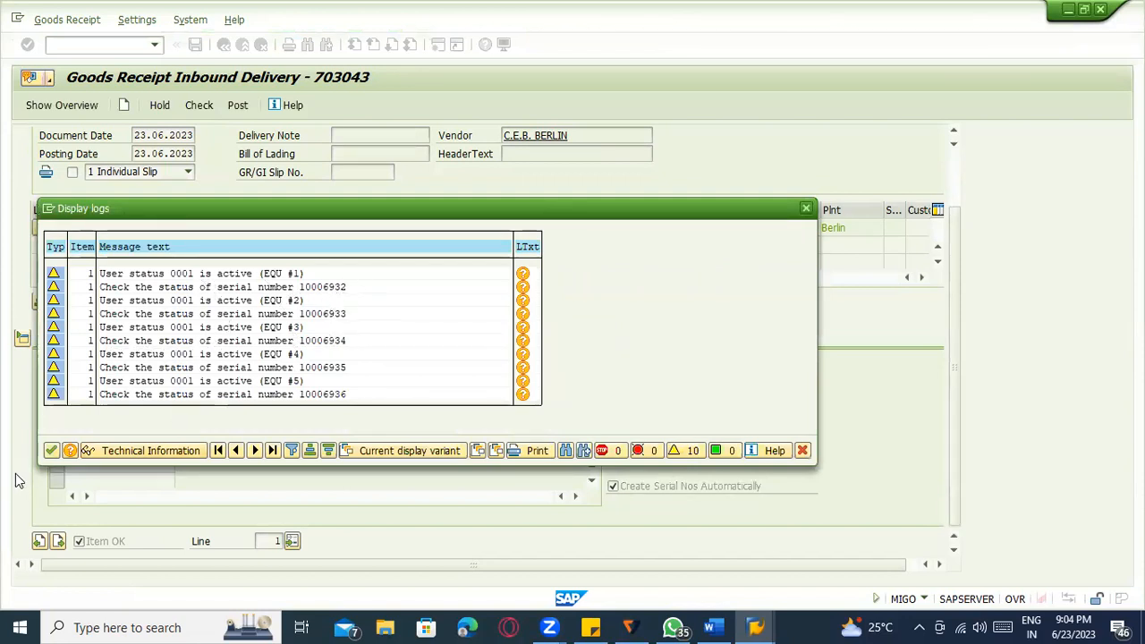
{"action": "left_click", "coordinate": [51, 451]}
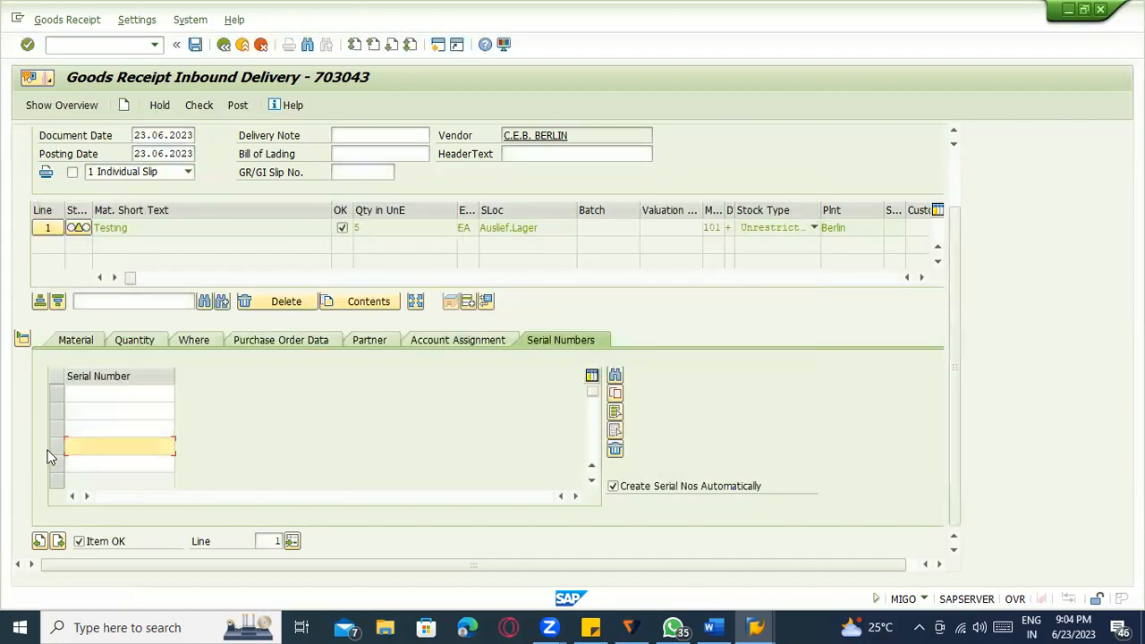
{"action": "left_click", "coordinate": [234, 106]}
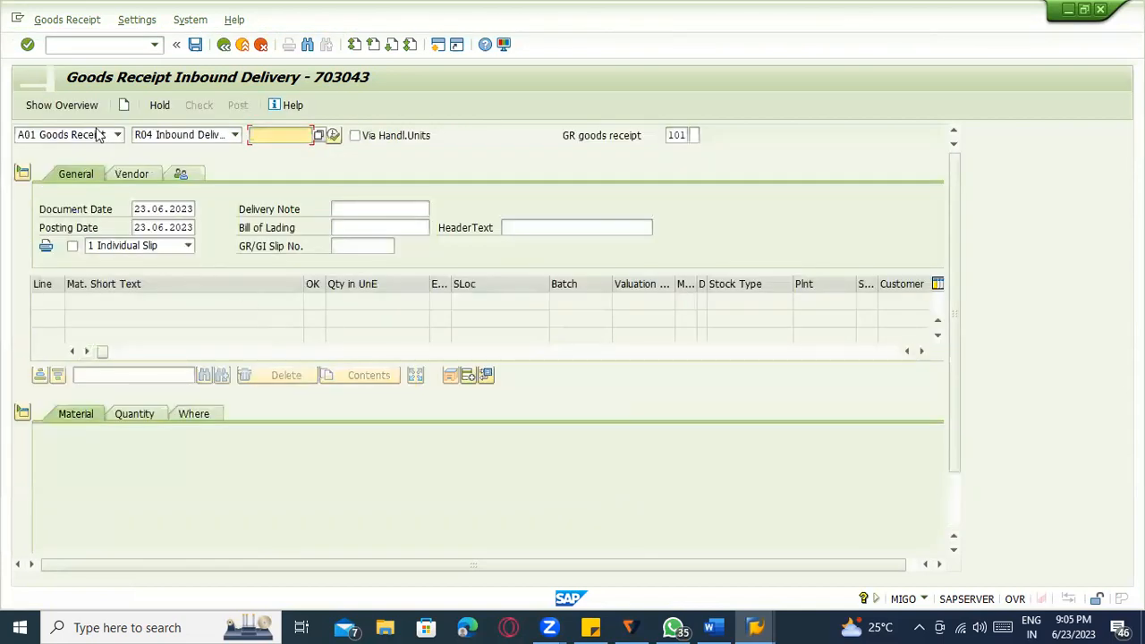
Display material document 1065 and review serials 10006937–10006941, then start transaction /oiq03.
{"action": "left_click", "coordinate": [94, 136]}
{"action": "left_click", "coordinate": [82, 191]}
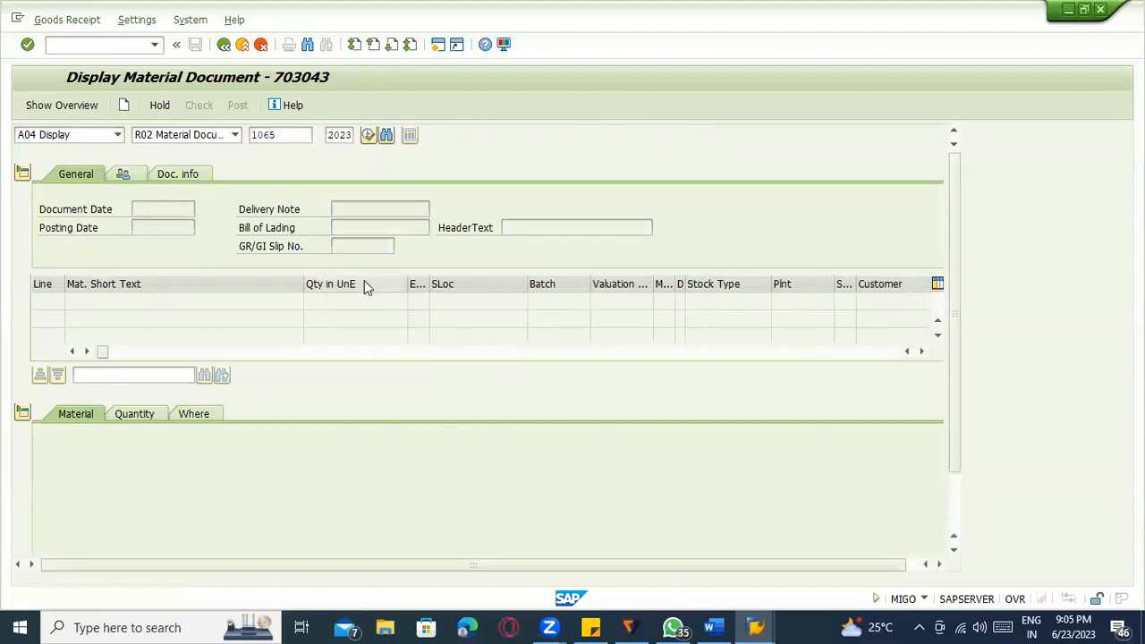
{"action": "left_click", "coordinate": [550, 415]}
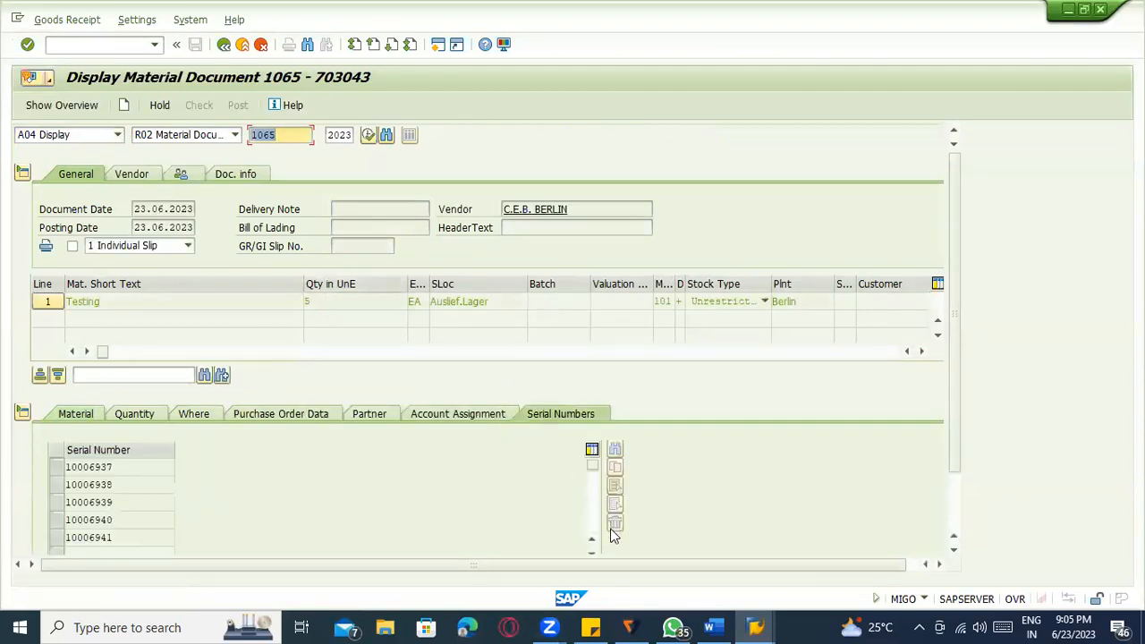
{"action": "left_click", "coordinate": [138, 483]}
{"action": "left_click", "coordinate": [146, 503]}
{"action": "left_click", "coordinate": [150, 522]}
{"action": "left_click", "coordinate": [152, 535]}
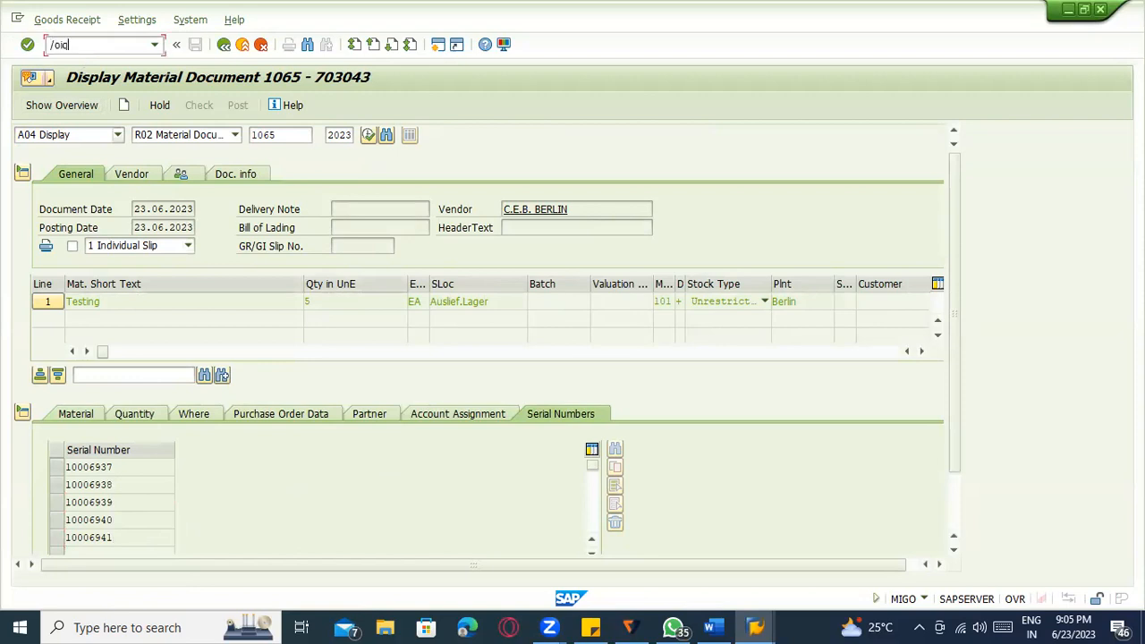
{"action": "key", "text": "Return"}
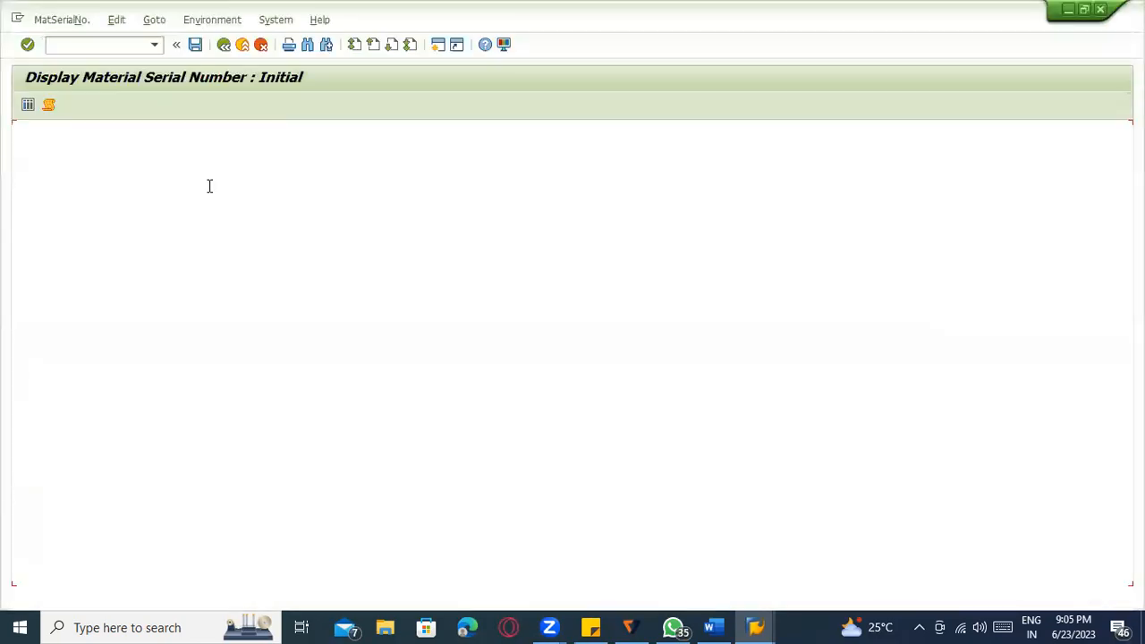
Copy serial number 10006937 from the material document and open its details in IQ03.
{"action": "key", "text": "alt+Tab"}
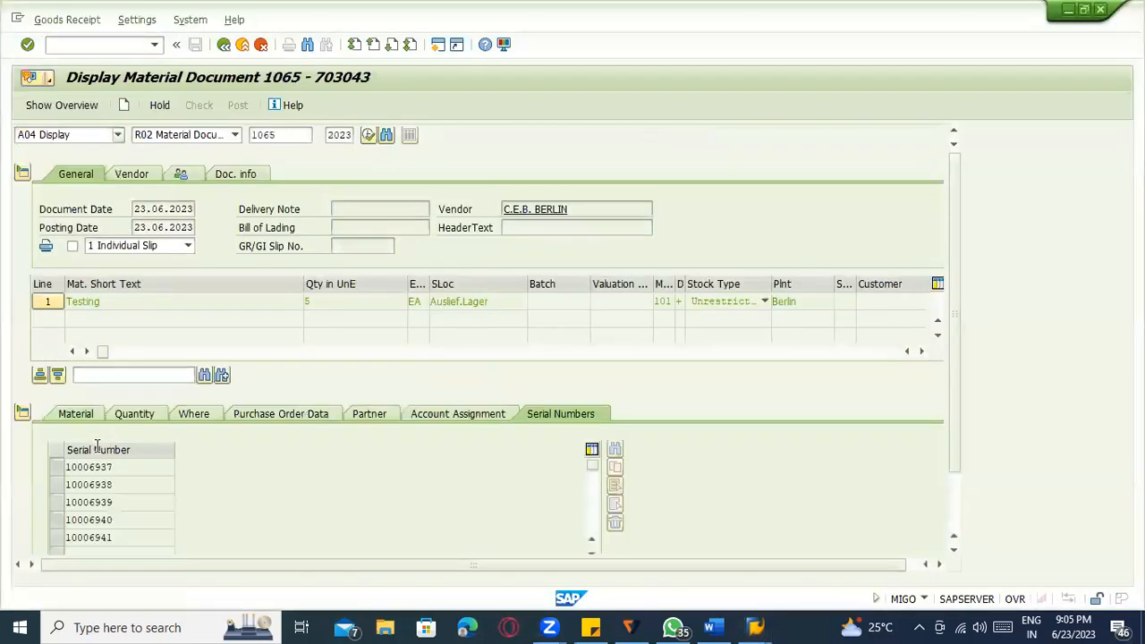
{"action": "left_click_drag", "start_coordinate": [120, 467], "coordinate": [23, 472]}
{"action": "key", "text": "ctrl+c"}
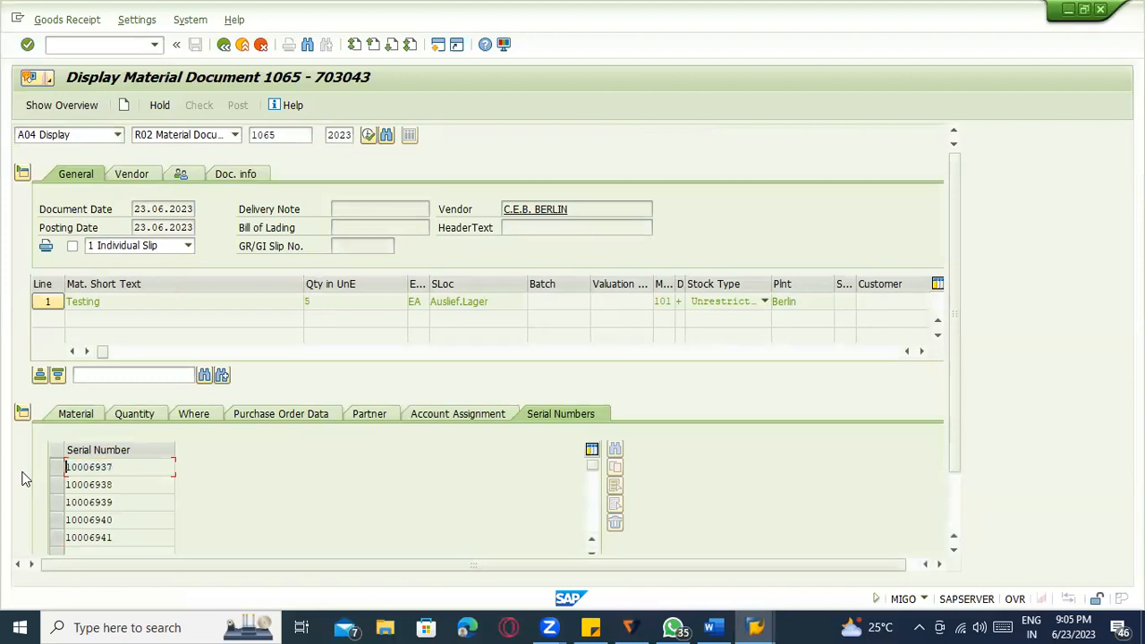
{"action": "key", "text": "alt+Tab"}
{"action": "left_click", "coordinate": [159, 191]}
{"action": "key", "text": "ctrl+v"}
{"action": "key", "text": "Return"}
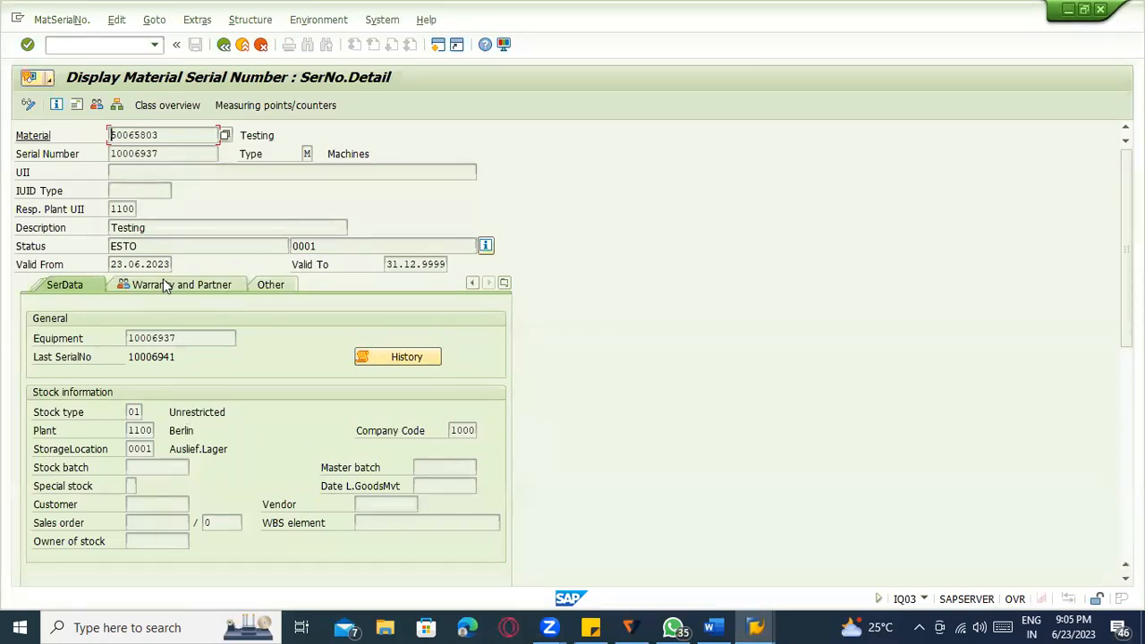
Trace the serial's history to document 1065 and view its movement type, plant and storage location.
{"action": "scroll", "coordinate": [295, 429], "scroll_direction": "down", "scroll_amount": 3}
{"action": "left_click", "coordinate": [389, 266]}
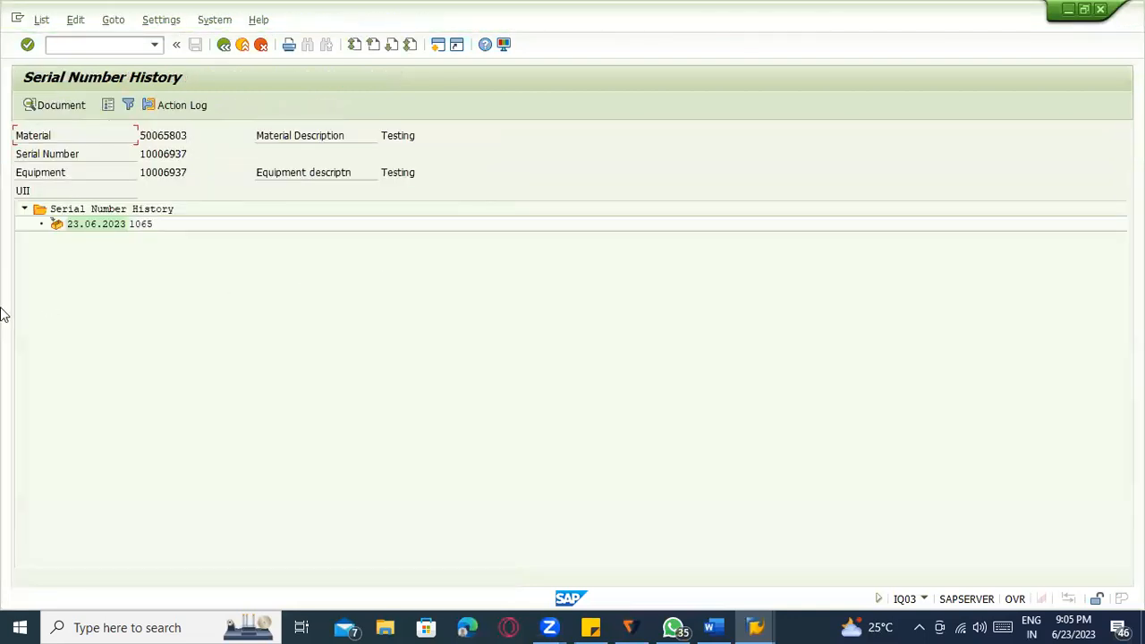
{"action": "double_click", "coordinate": [78, 225]}
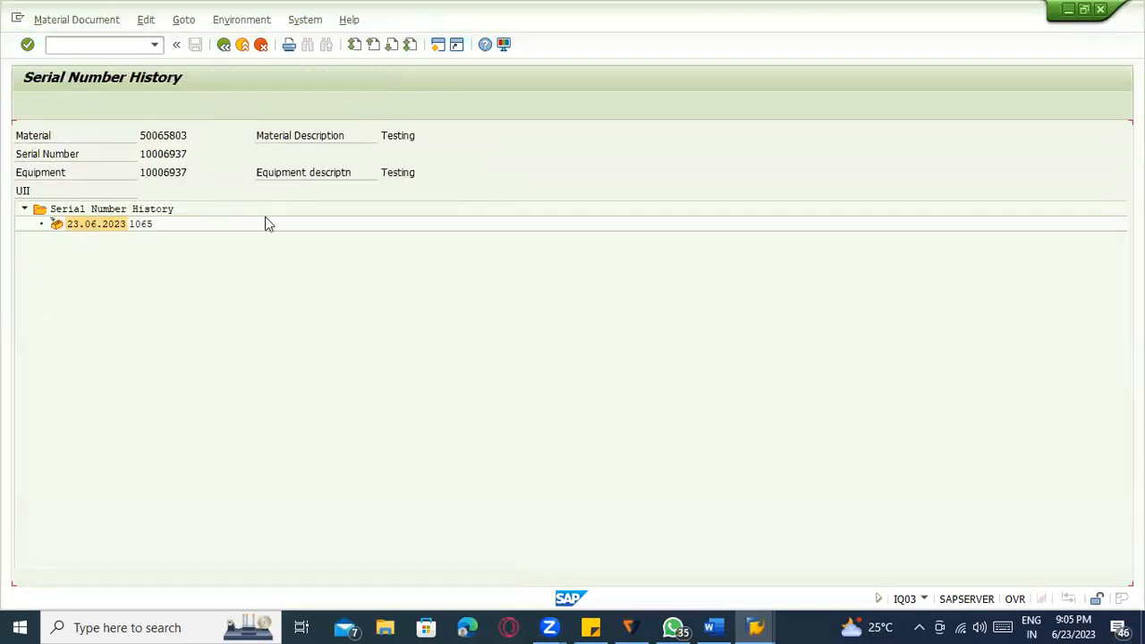
{"action": "left_click", "coordinate": [223, 44]}
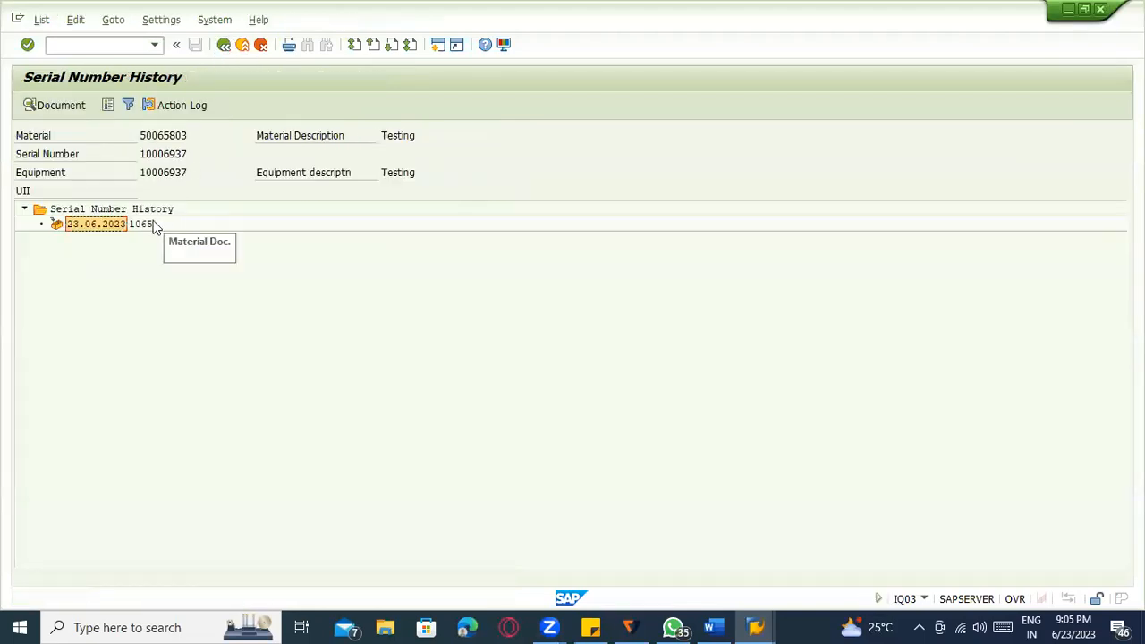
{"action": "left_click", "coordinate": [224, 44]}
{"action": "key", "text": "F3"}
{"action": "key", "text": "F3"}
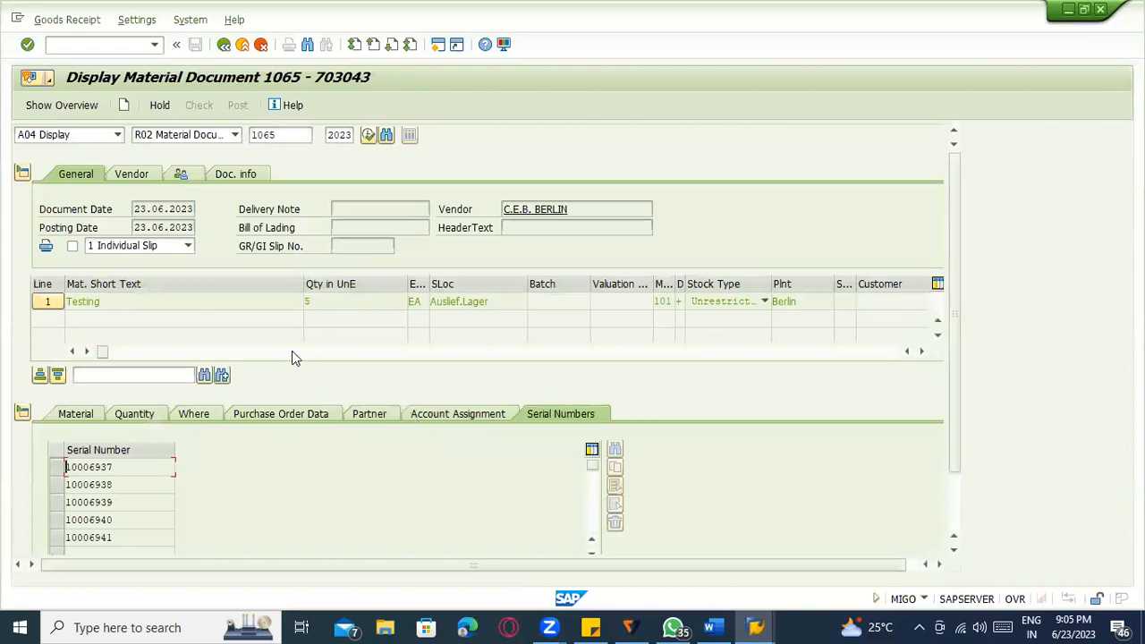
{"action": "left_click", "coordinate": [194, 423]}
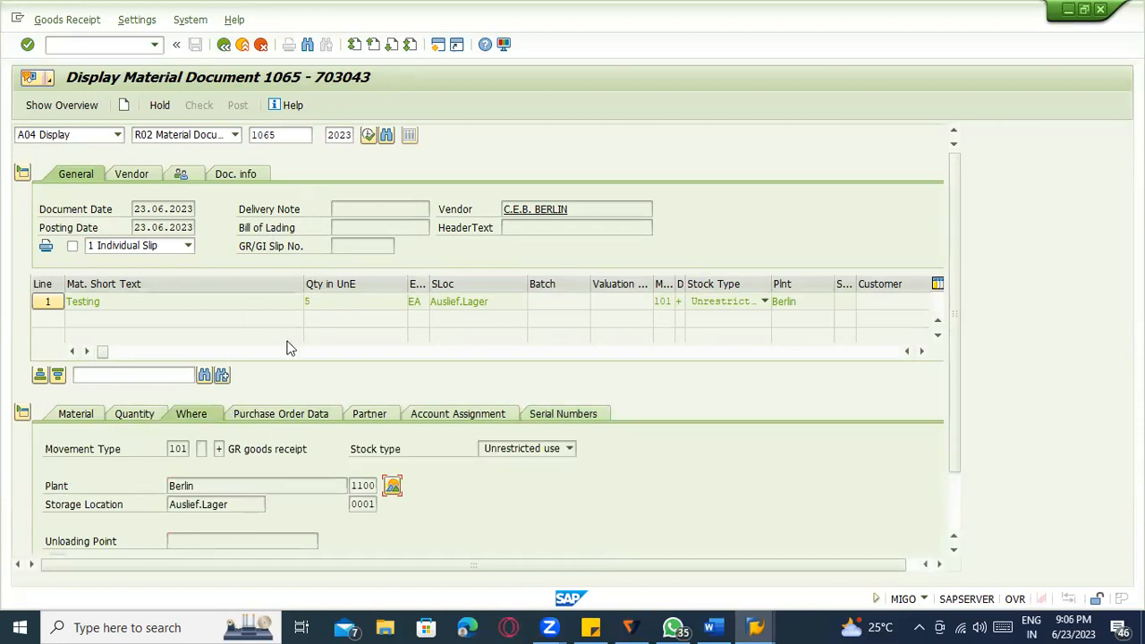
{"action": "left_click", "coordinate": [293, 413]}
{"action": "double_click", "coordinate": [181, 448]}
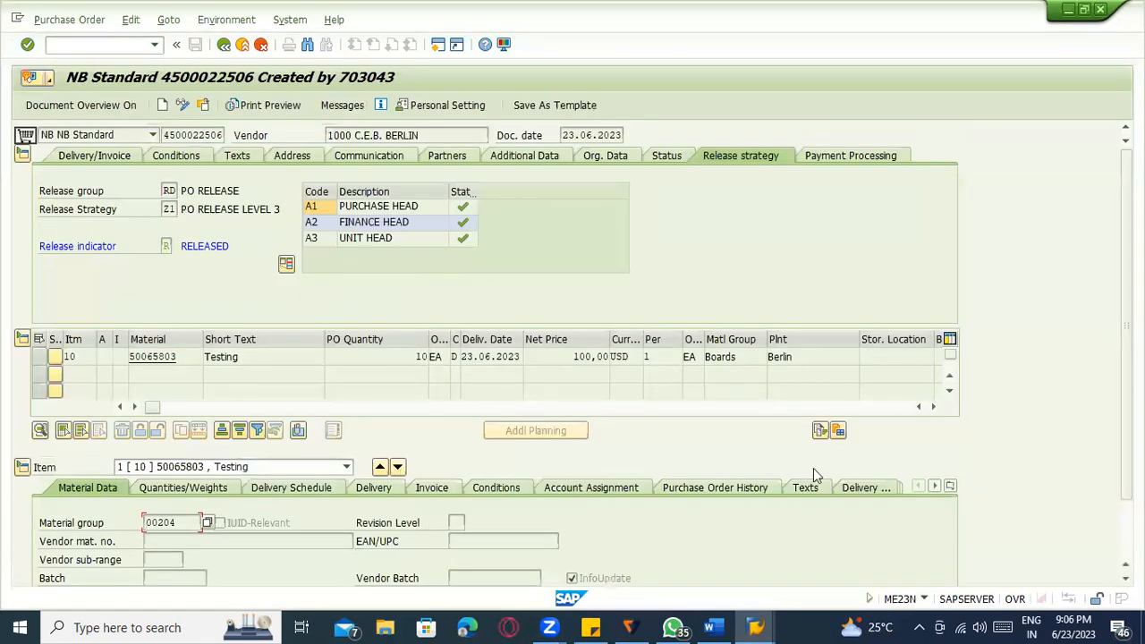
{"action": "left_click", "coordinate": [949, 489]}
{"action": "left_click", "coordinate": [971, 476]}
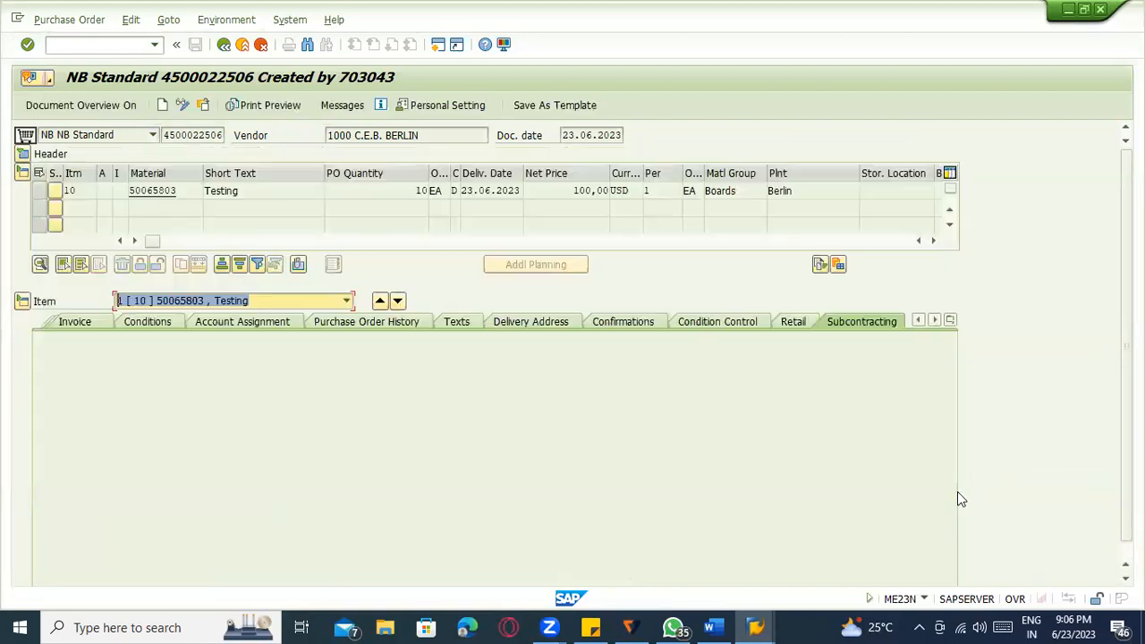
{"action": "left_click", "coordinate": [646, 325]}
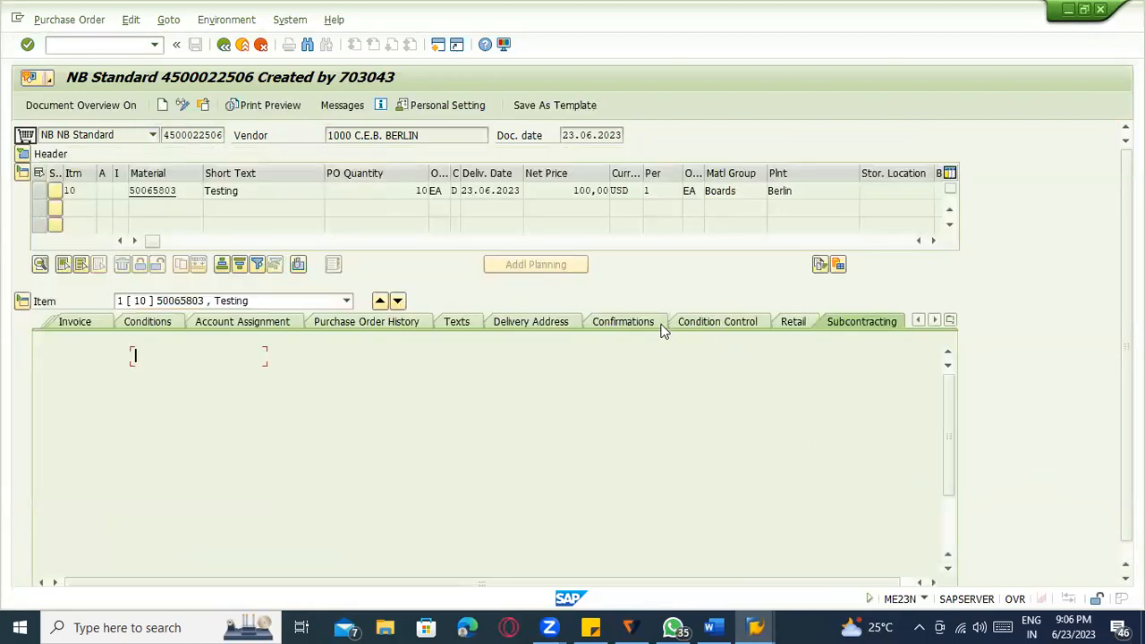
{"action": "left_click", "coordinate": [72, 394]}
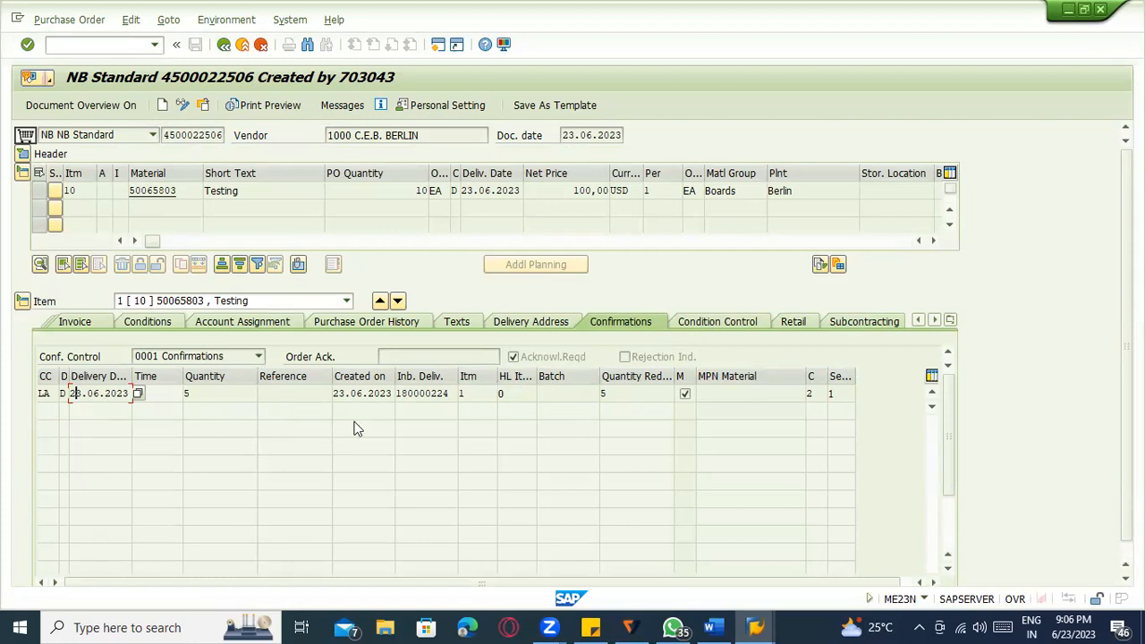
{"action": "left_click", "coordinate": [82, 49]}
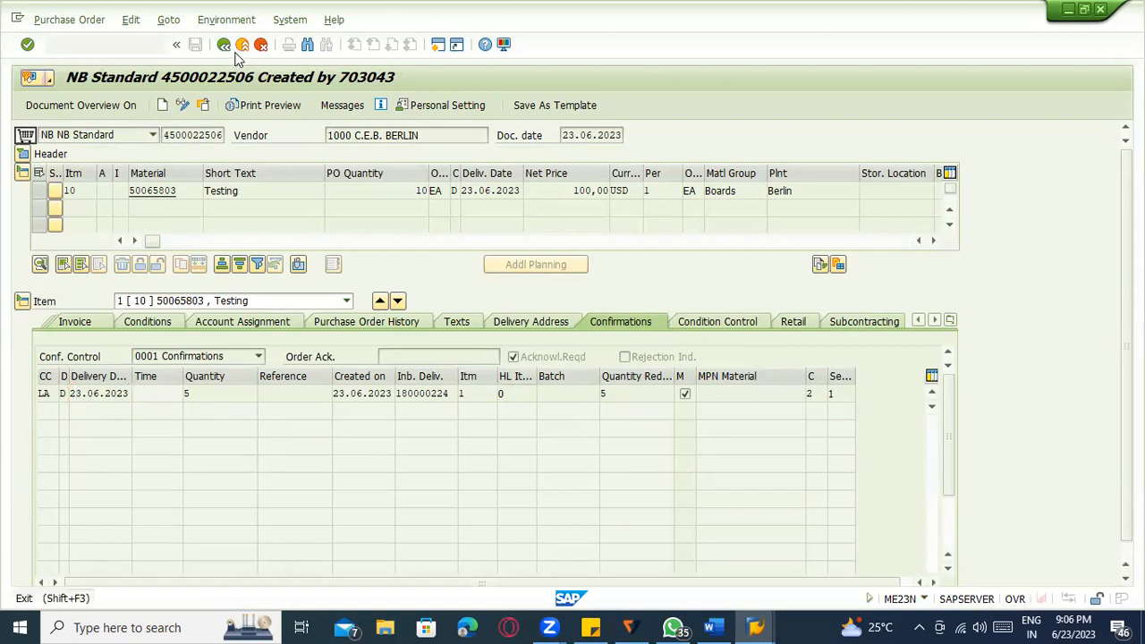
Exit back to SAP Easy Access and switch to the Word notes document.
{"action": "left_click", "coordinate": [240, 46]}
{"action": "left_click", "coordinate": [243, 45]}
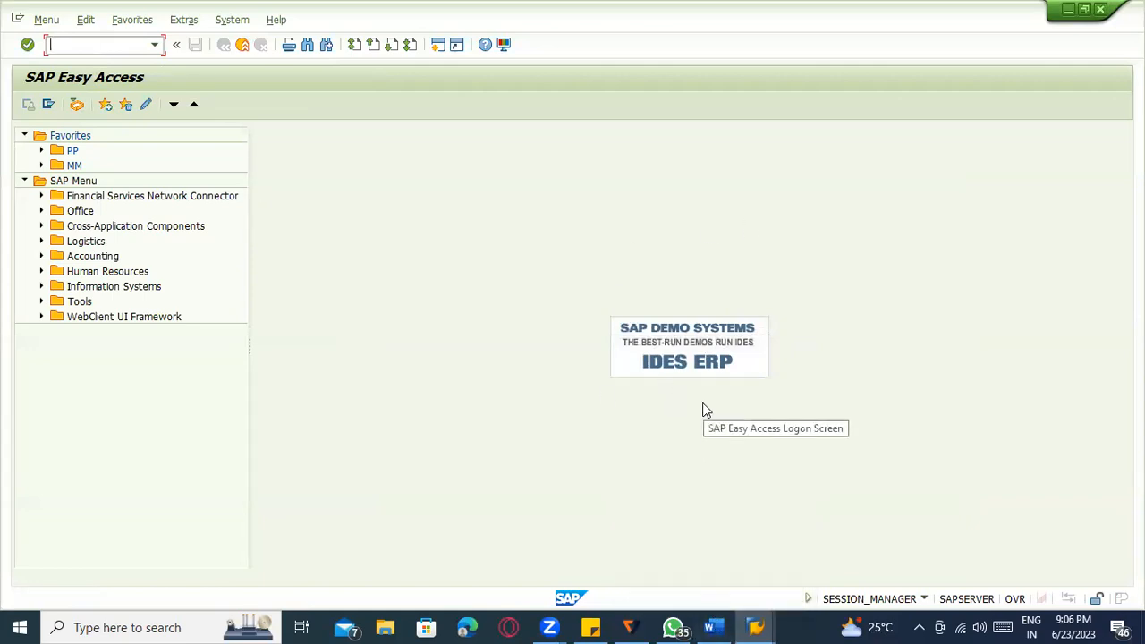
{"action": "left_click", "coordinate": [710, 627]}
{"action": "scroll", "coordinate": [535, 533], "scroll_direction": "down", "scroll_amount": 3}
Add the bold, underlined heading "MM & WM integration:" below the shipping confirmation line.
{"action": "left_click", "coordinate": [440, 491]}
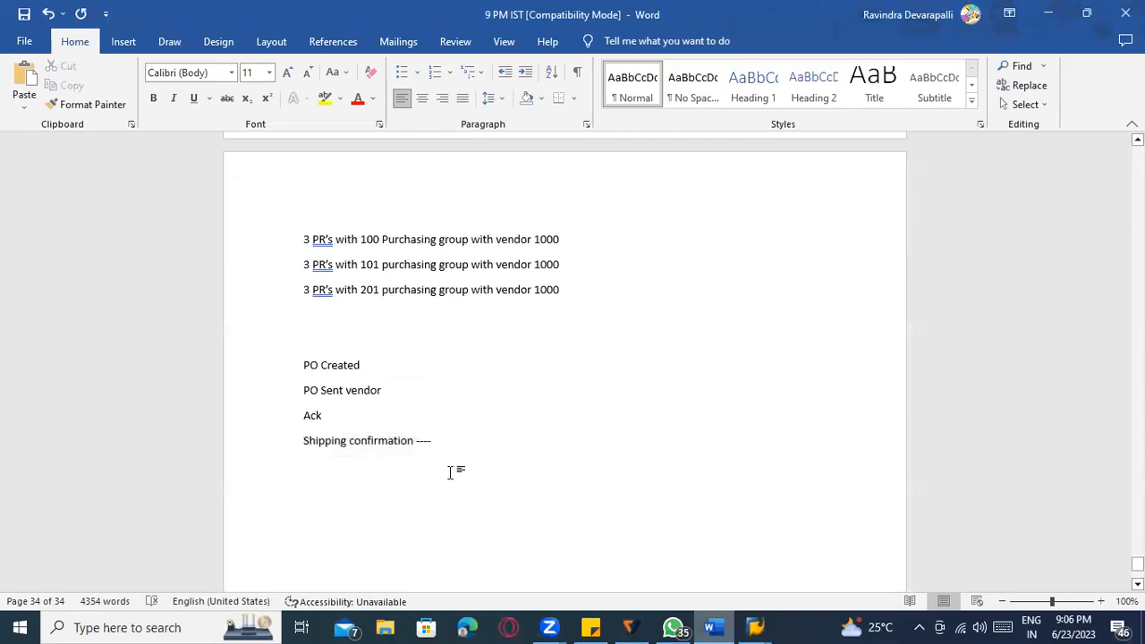
{"action": "type", "text": "MM & WM integration :"}
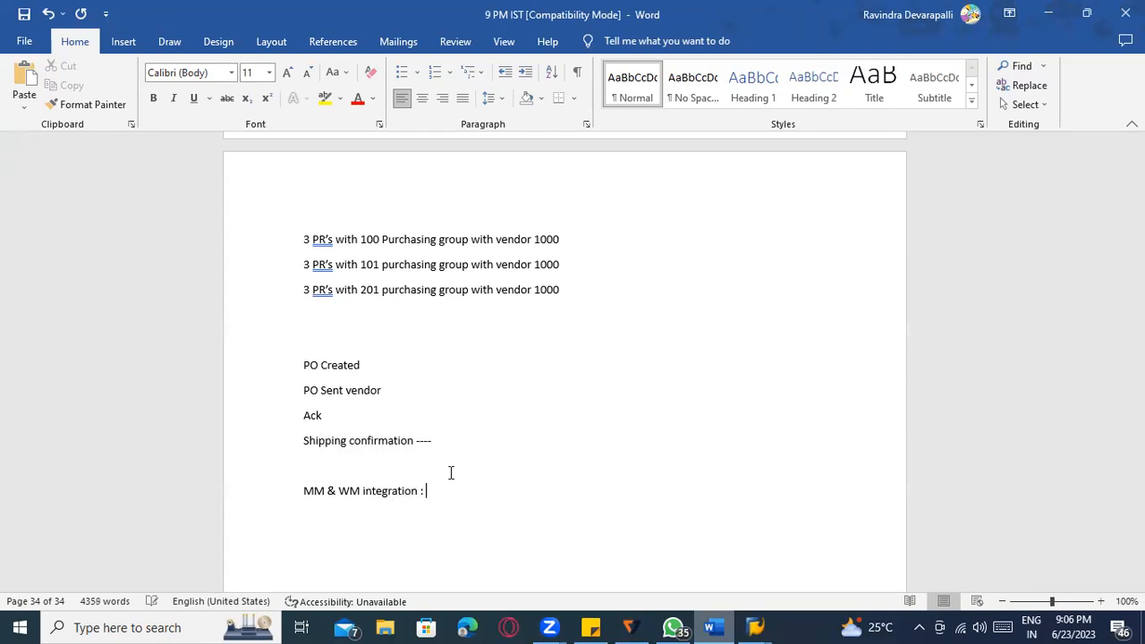
{"action": "scroll", "coordinate": [429, 460], "scroll_direction": "down", "scroll_amount": 3}
{"action": "left_click_drag", "start_coordinate": [304, 289], "coordinate": [390, 297]}
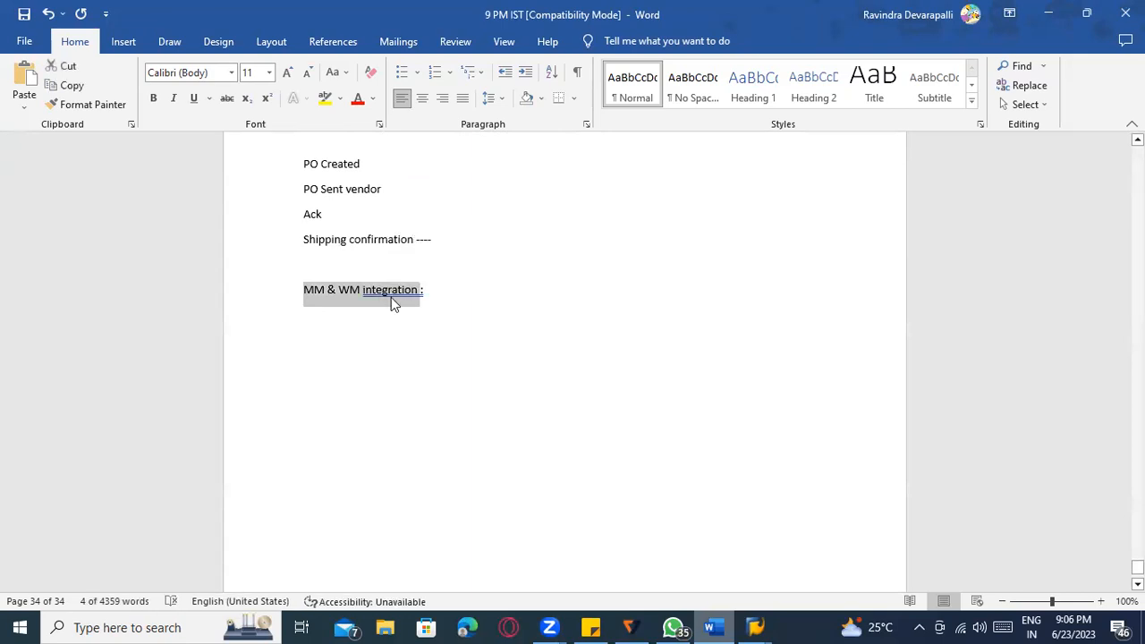
{"action": "key", "text": "ctrl+b"}
{"action": "key", "text": "ctrl+u"}
{"action": "left_click", "coordinate": [391, 297]}
{"action": "right_click", "coordinate": [404, 301]}
{"action": "left_click", "coordinate": [402, 309]}
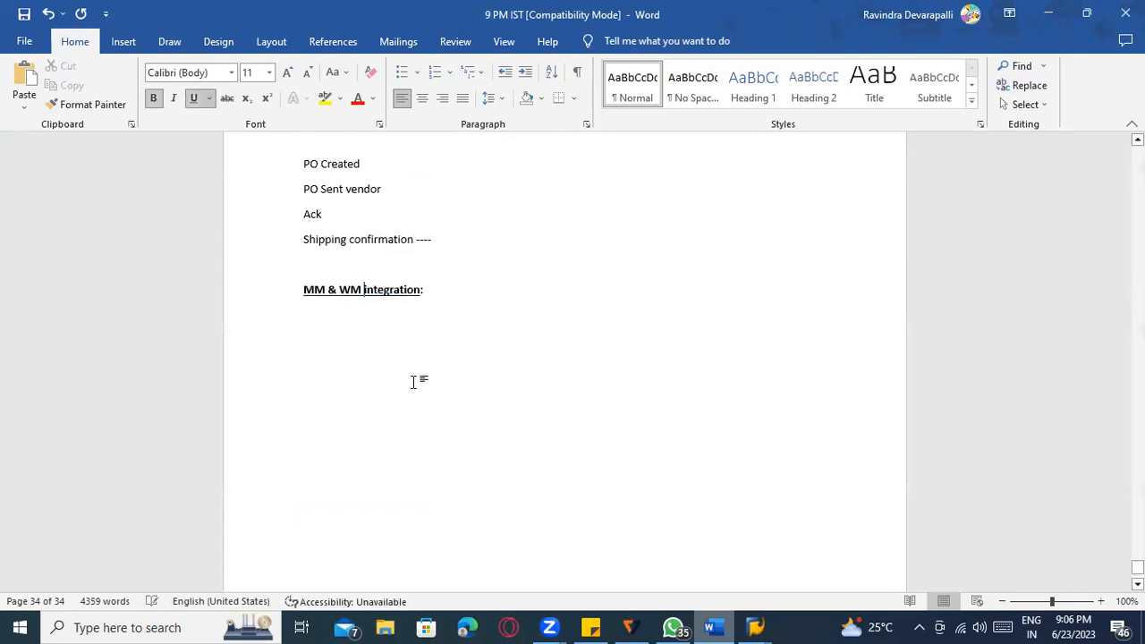
{"action": "left_click", "coordinate": [353, 295]}
{"action": "left_click", "coordinate": [348, 302]}
{"action": "left_click", "coordinate": [480, 293]}
Add the line "EWM - extended warehouse management" beneath the heading and select it.
{"action": "key", "text": "Return"}
{"action": "key", "text": "Return"}
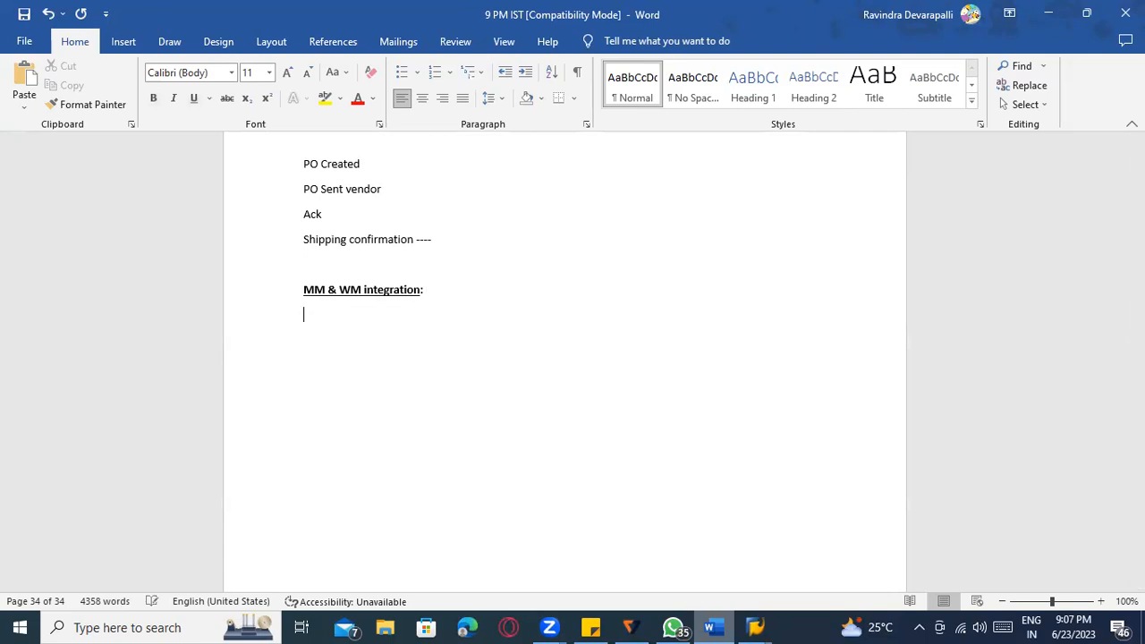
{"action": "type", "text": "EWM - extended warehouse management"}
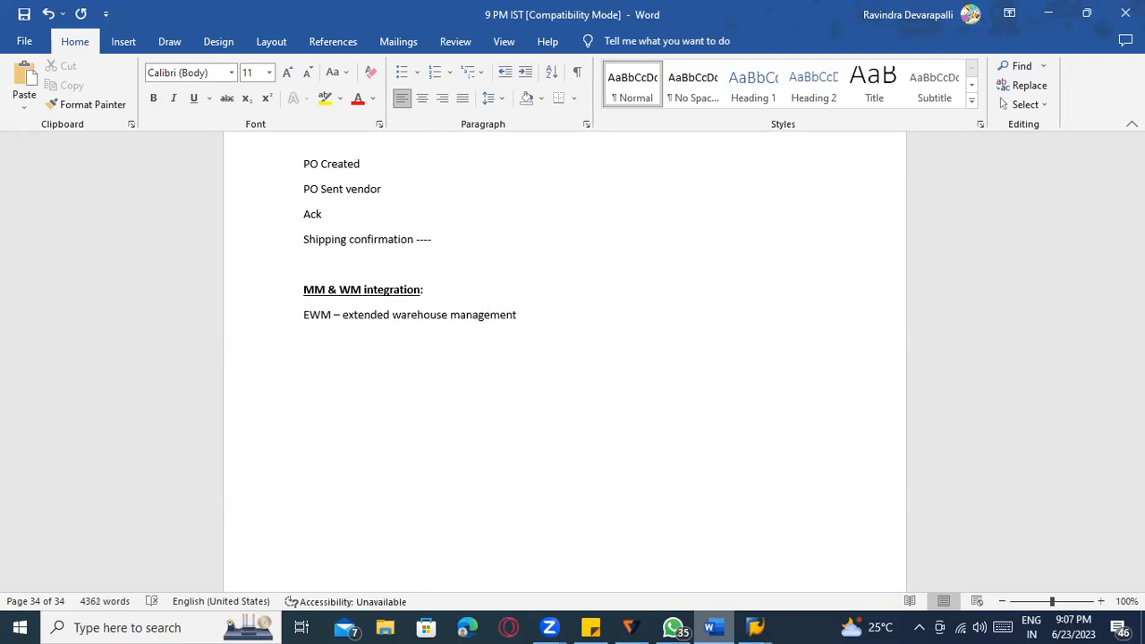
{"action": "left_click_drag", "start_coordinate": [394, 318], "coordinate": [295, 315]}
{"action": "left_click", "coordinate": [358, 286]}
Replace the EWM line with "When you are receiving goods ------> GR processing area --------> TR".
{"action": "key", "text": "BackSpace"}
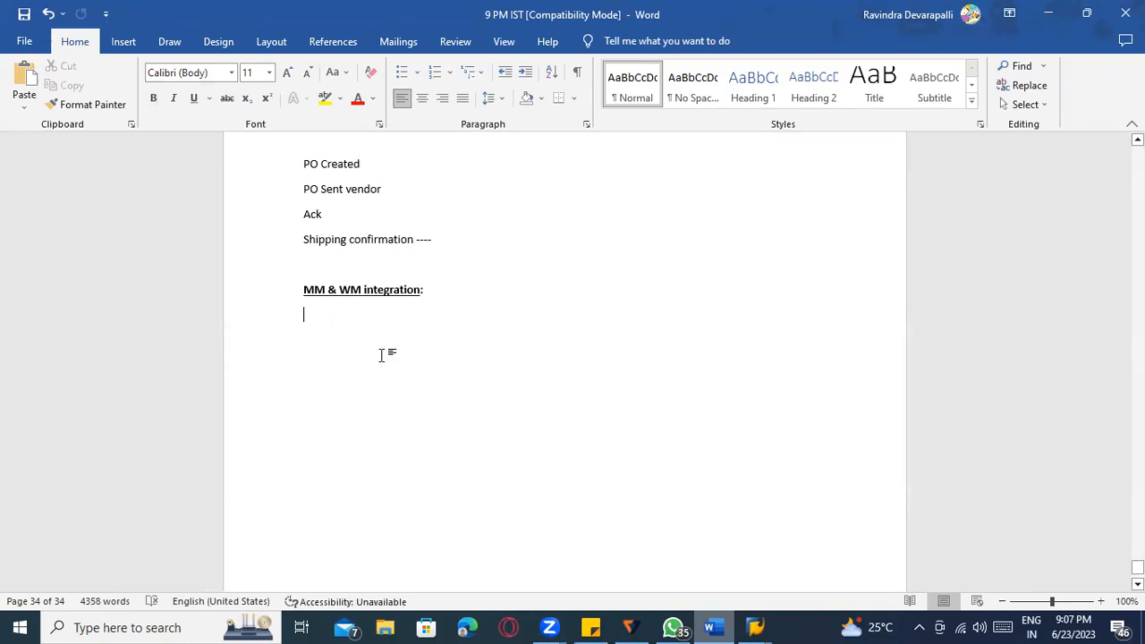
{"action": "key", "text": "Return"}
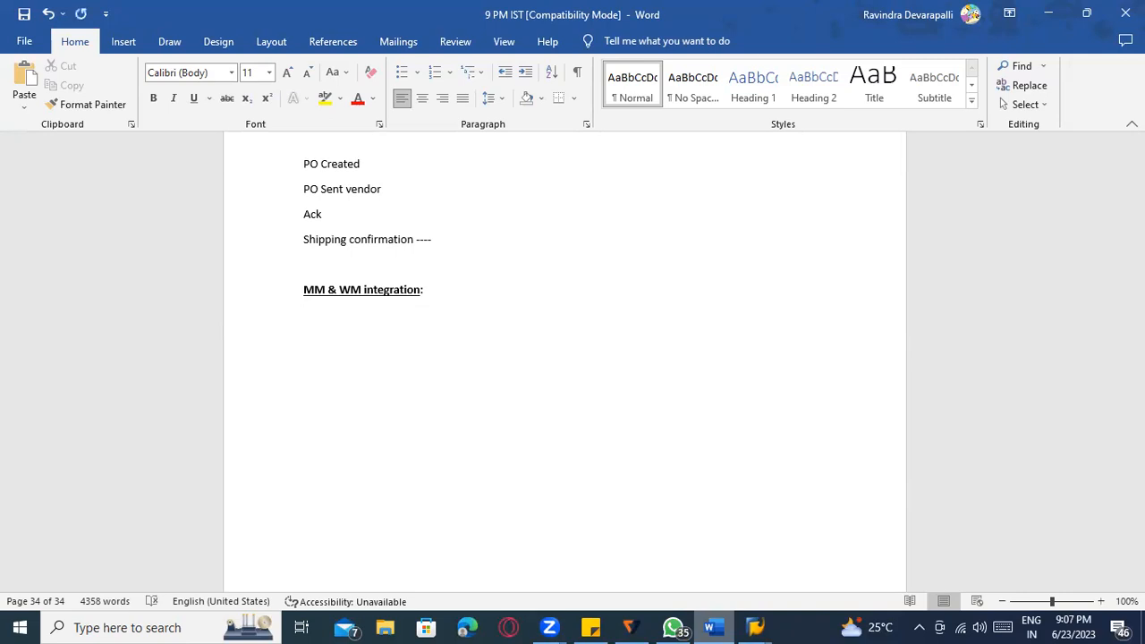
{"action": "type", "text": "Whne"}
{"action": "key", "text": "BackSpace"}
{"action": "key", "text": "BackSpace"}
{"action": "key", "text": "BackSpace"}
{"action": "type", "text": "en you are receiving goods ------>"}
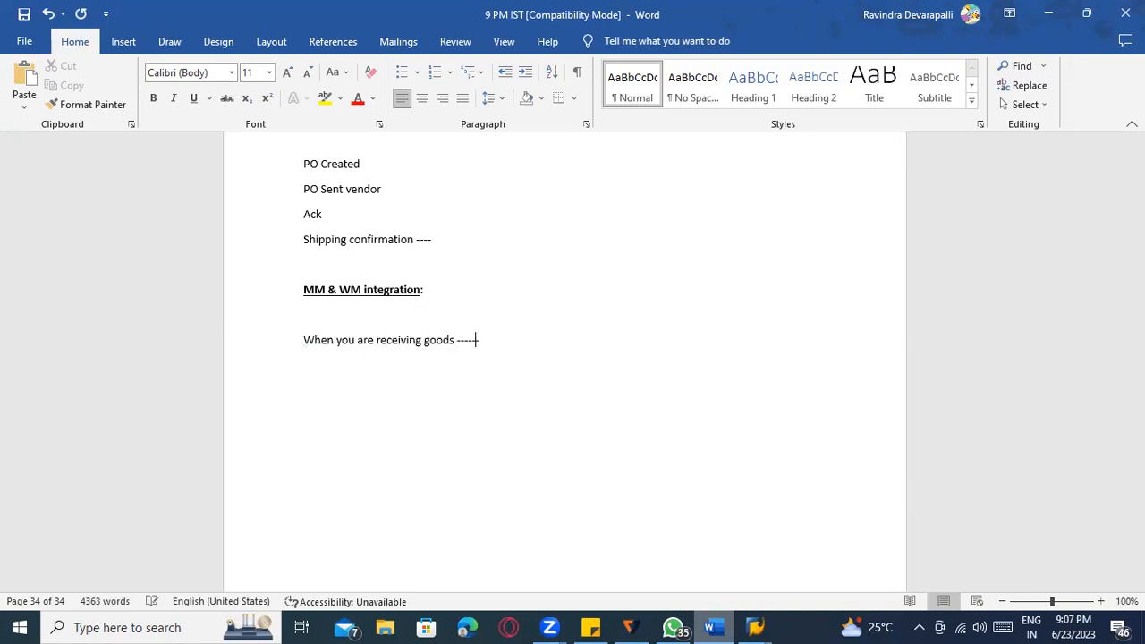
{"action": "left_click", "coordinate": [483, 388]}
{"action": "type", "text": "goods re"}
{"action": "key", "text": "BackSpace"}
{"action": "key", "text": "BackSpace"}
{"action": "key", "text": "BackSpace"}
{"action": "key", "text": "BackSpace"}
{"action": "key", "text": "BackSpace"}
{"action": "key", "text": "BackSpace"}
{"action": "key", "text": "BackSpace"}
{"action": "key", "text": "BackSpace"}
{"action": "type", "text": "GR processing area"}
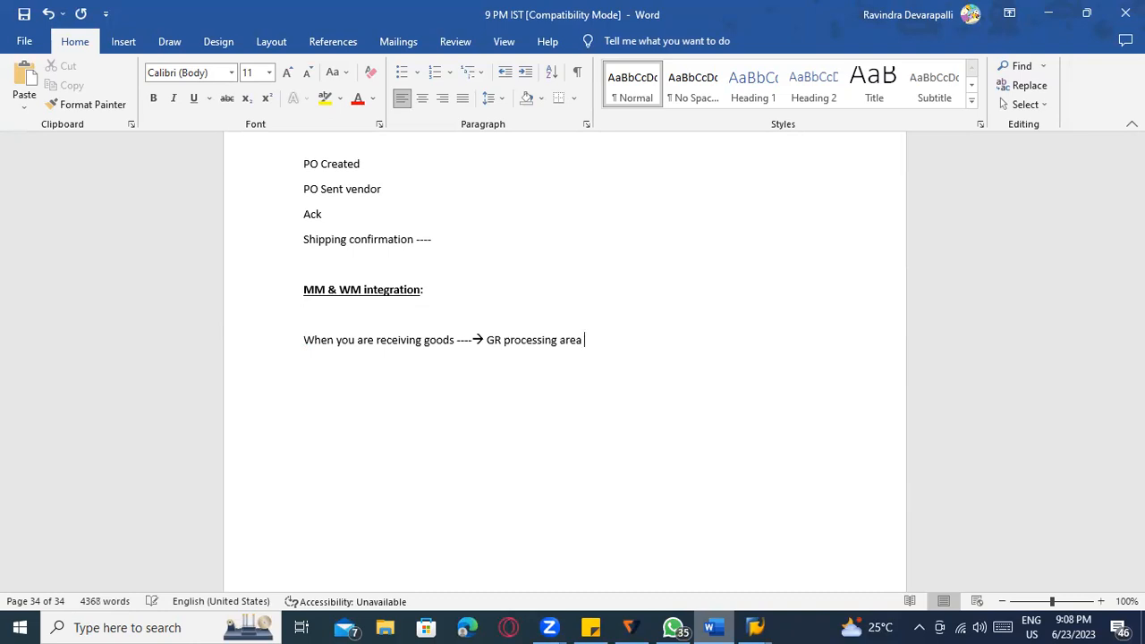
{"action": "type", "text": " --------> "}
{"action": "type", "text": "TR"}
{"action": "type", "text": "------"}
{"action": "type", "text": ">"}
{"action": "left_click", "coordinate": [169, 45]}
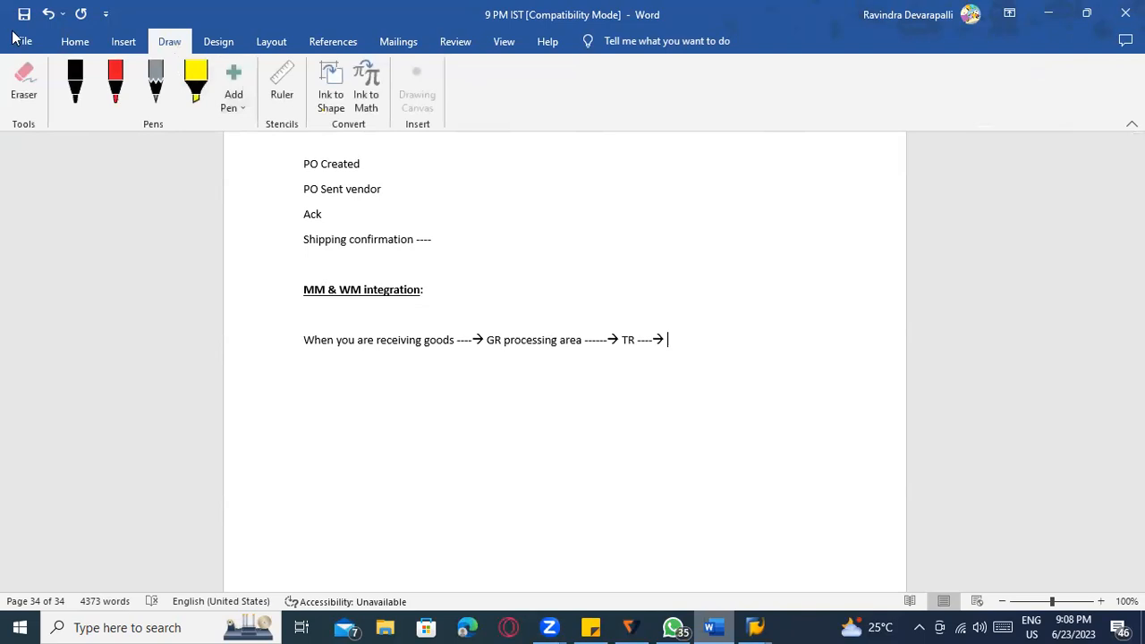
Draw a large rectangle frame below the flow line with two smaller rectangles inside it.
{"action": "left_click", "coordinate": [123, 42]}
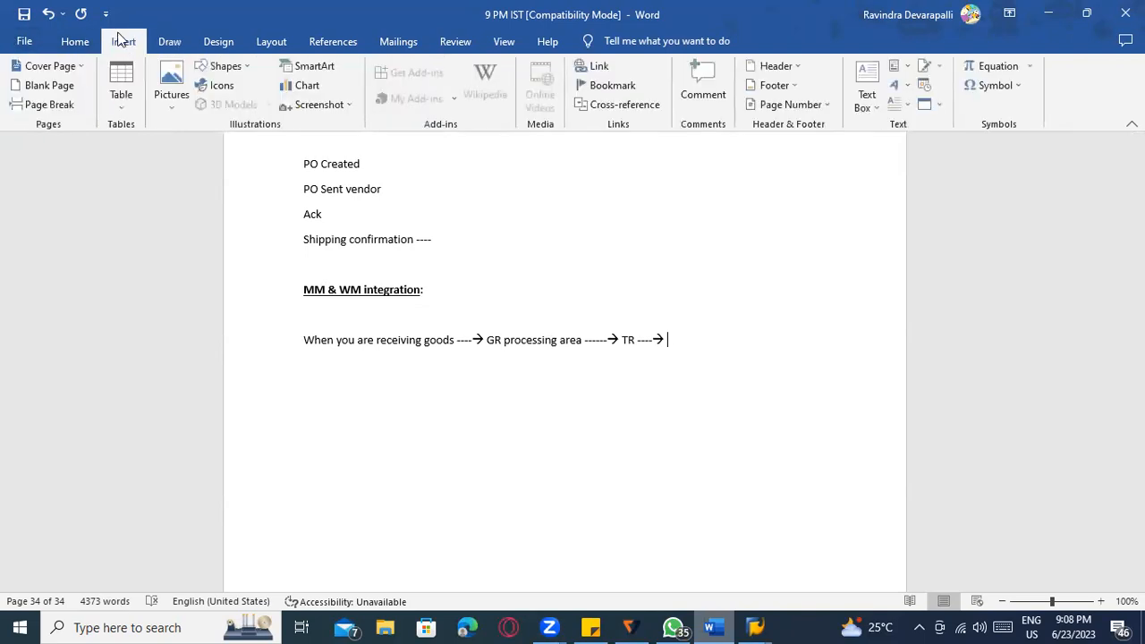
{"action": "left_click", "coordinate": [205, 66]}
{"action": "left_click", "coordinate": [252, 105]}
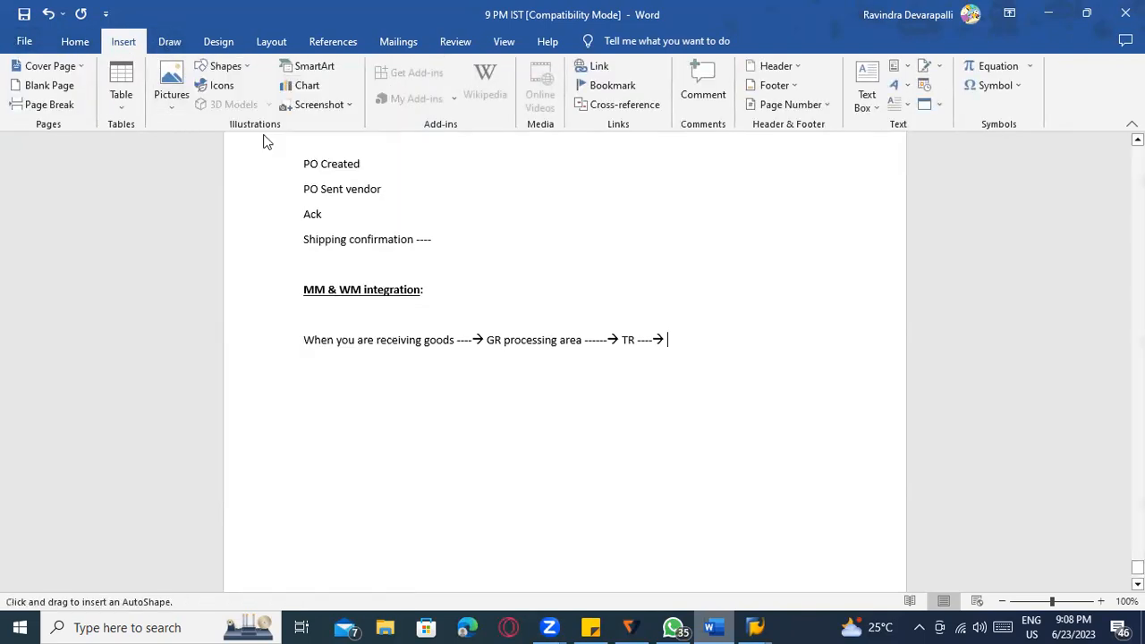
{"action": "scroll", "coordinate": [319, 373], "scroll_direction": "down", "scroll_amount": 2}
{"action": "left_click_drag", "start_coordinate": [291, 320], "coordinate": [805, 555]}
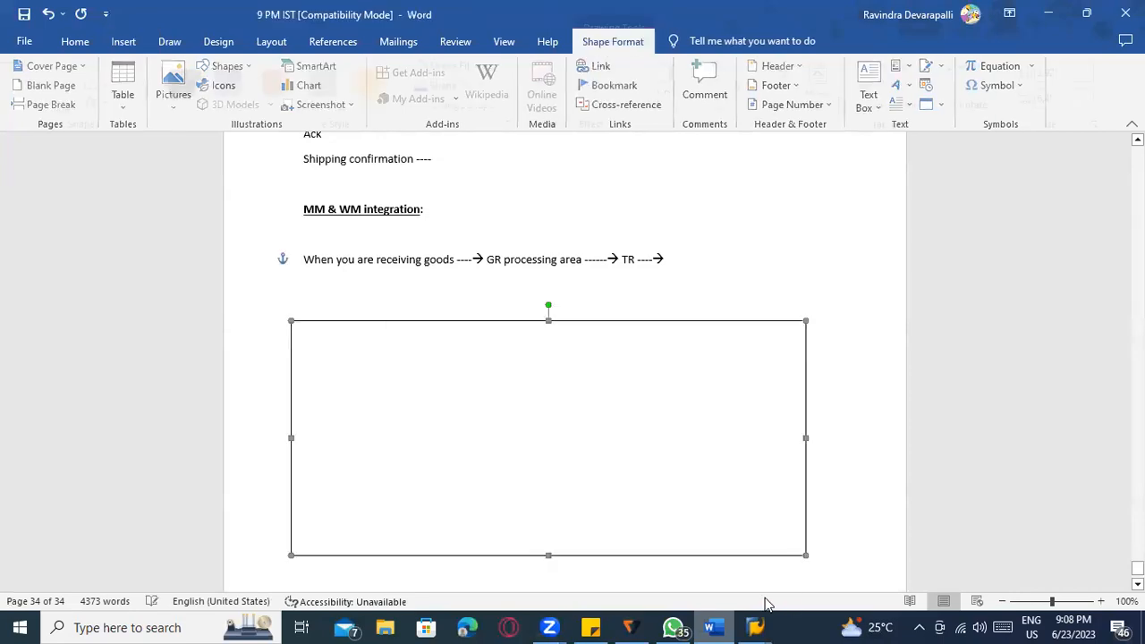
{"action": "left_click", "coordinate": [70, 68]}
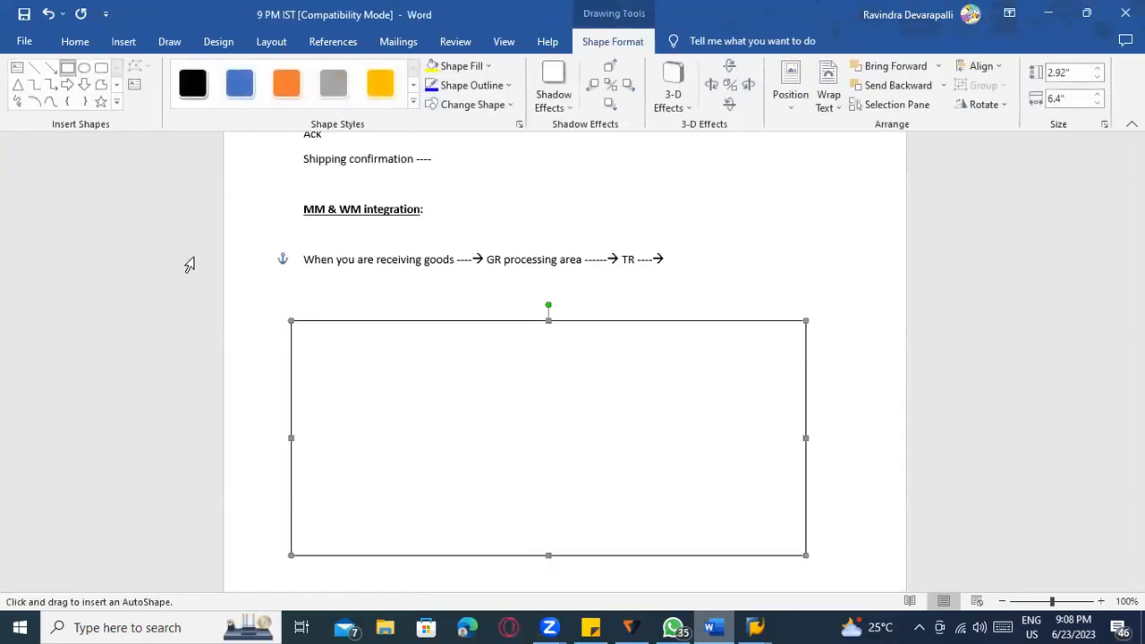
{"action": "left_click_drag", "start_coordinate": [487, 477], "coordinate": [503, 478]}
{"action": "left_click", "coordinate": [69, 68]}
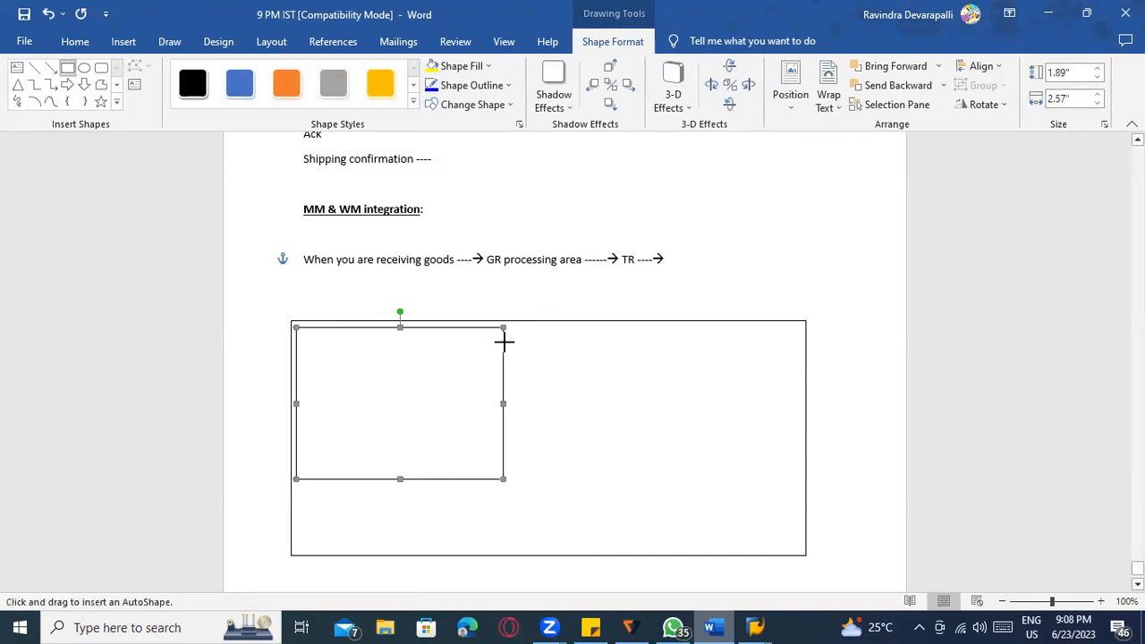
{"action": "left_click_drag", "start_coordinate": [516, 330], "coordinate": [730, 476]}
Label the inner boxes "WM Storage location" and "NON WM Storage location".
{"action": "left_click", "coordinate": [408, 405]}
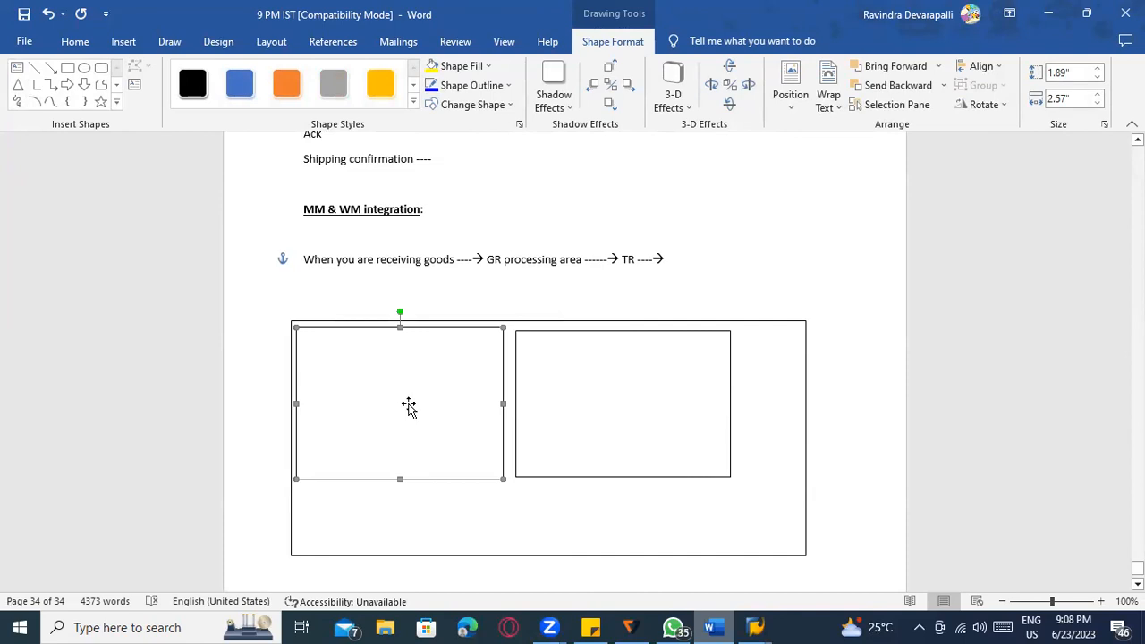
{"action": "right_click", "coordinate": [408, 406]}
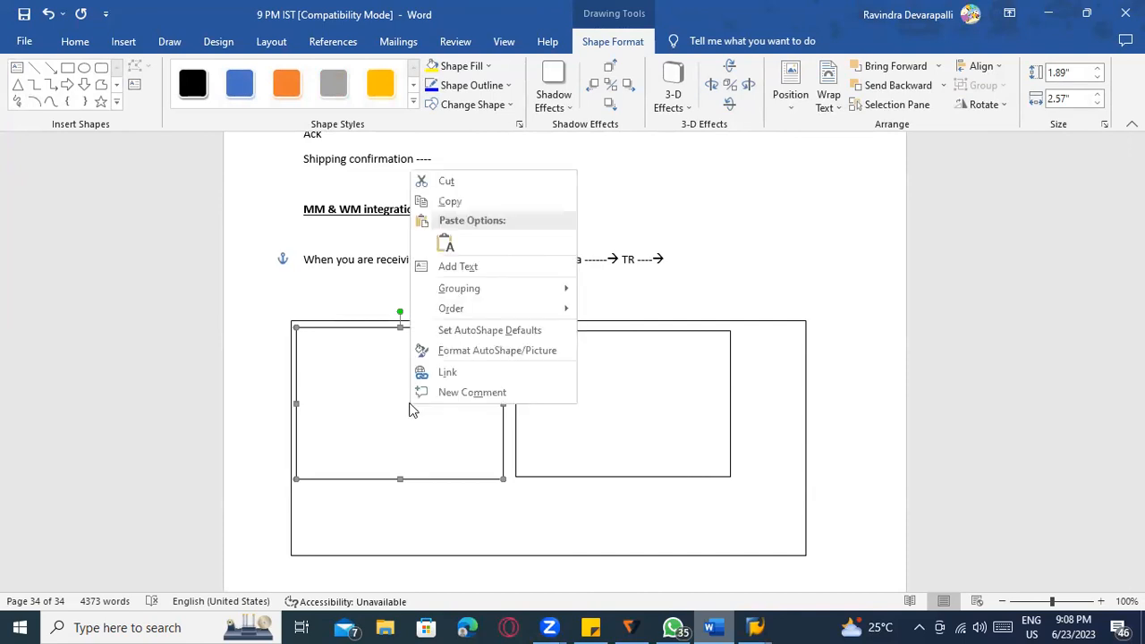
{"action": "left_click", "coordinate": [460, 262]}
{"action": "type", "text": "WM "}
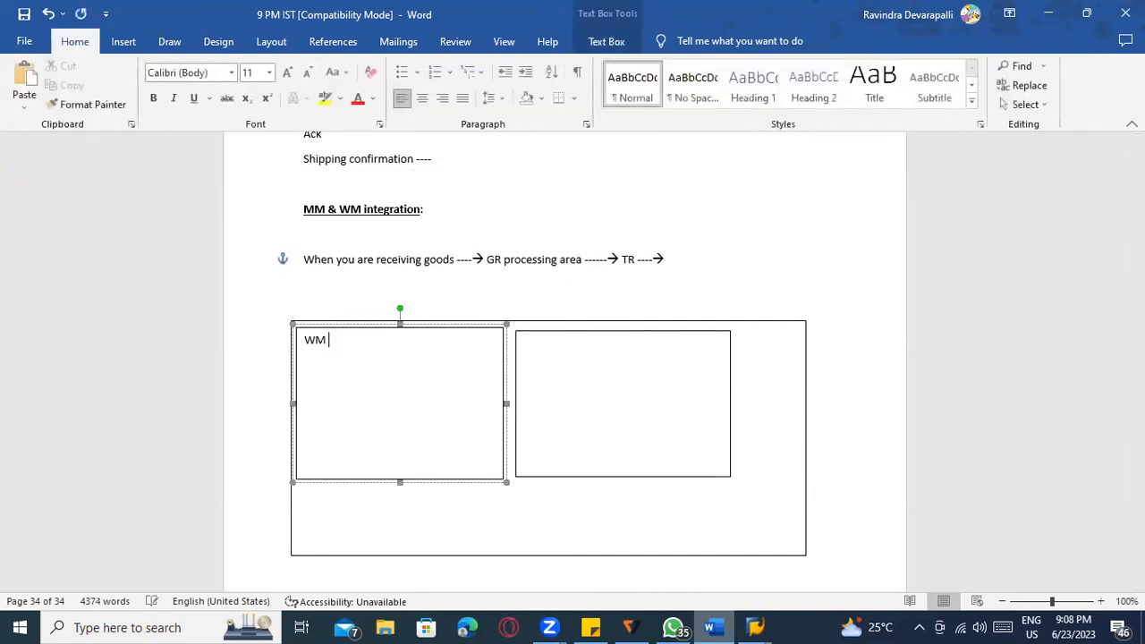
{"action": "type", "text": "Storage location"}
{"action": "mouse_move", "coordinate": [642, 360]}
{"action": "left_mouse_down"}
{"action": "mouse_move", "coordinate": [656, 230]}
{"action": "mouse_move", "coordinate": [642, 374]}
{"action": "left_mouse_up"}
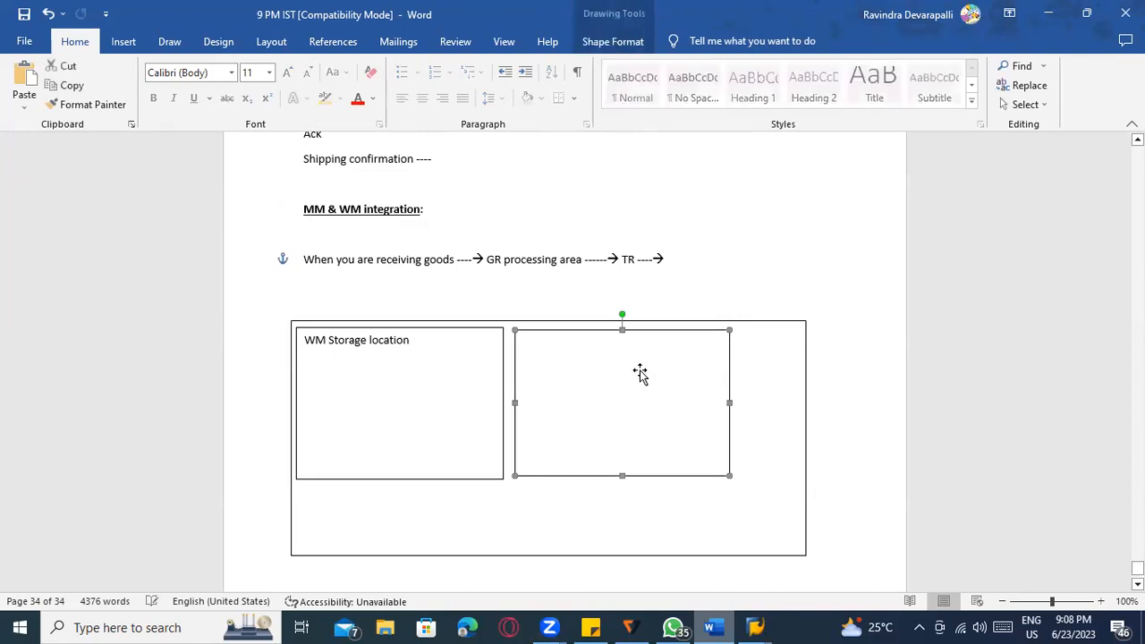
{"action": "right_click", "coordinate": [642, 374]}
{"action": "left_click", "coordinate": [697, 467]}
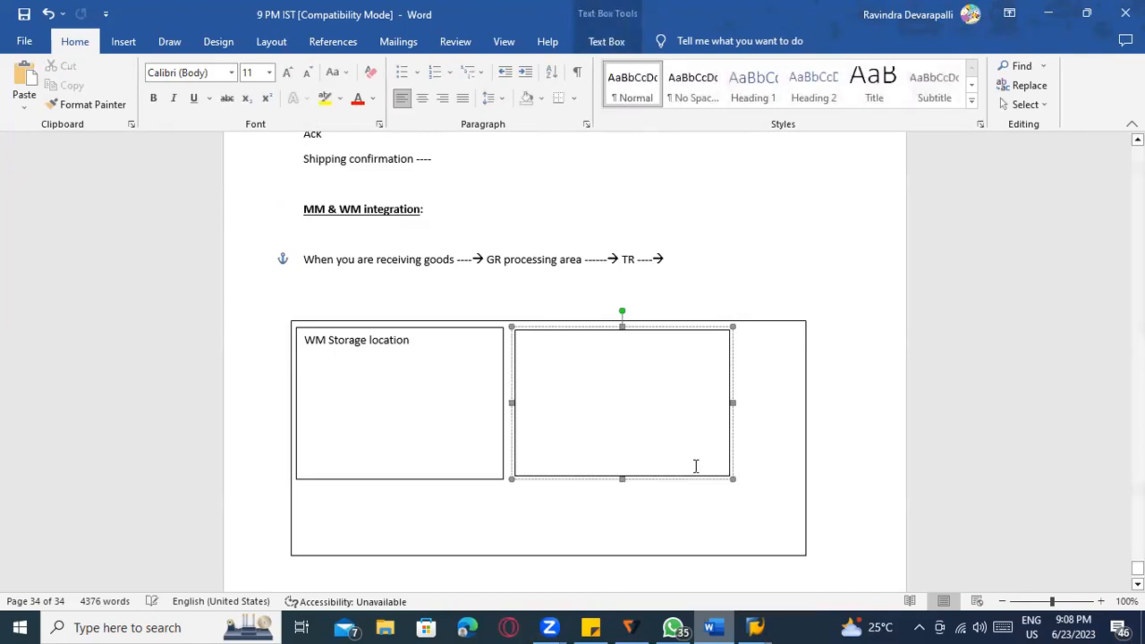
{"action": "type", "text": "NON WM Storage location"}
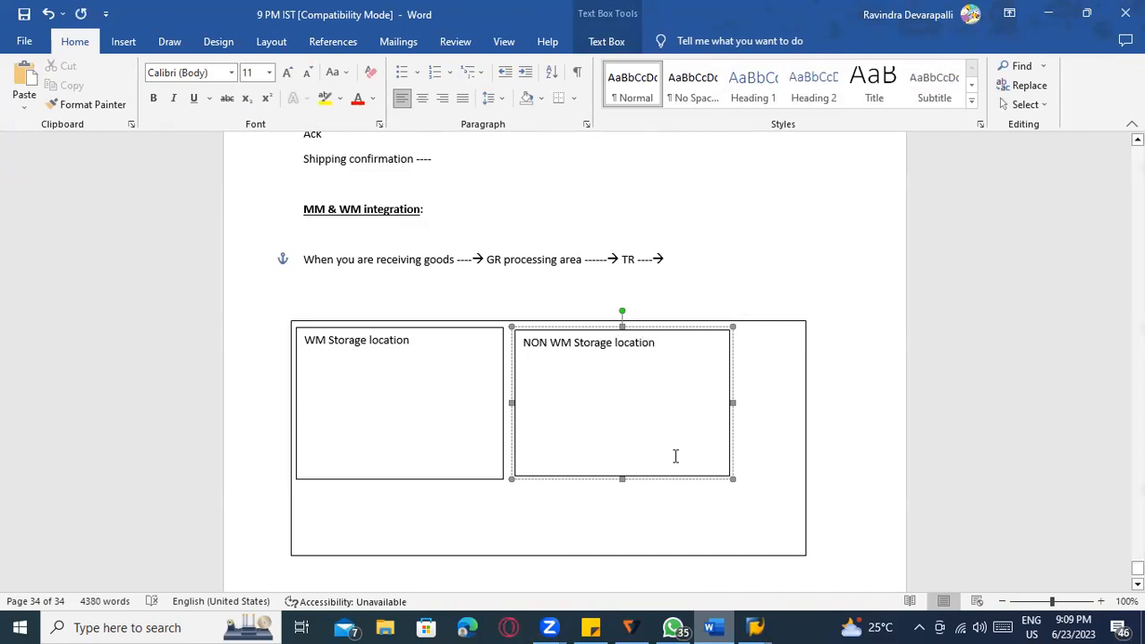
{"action": "left_click", "coordinate": [413, 354]}
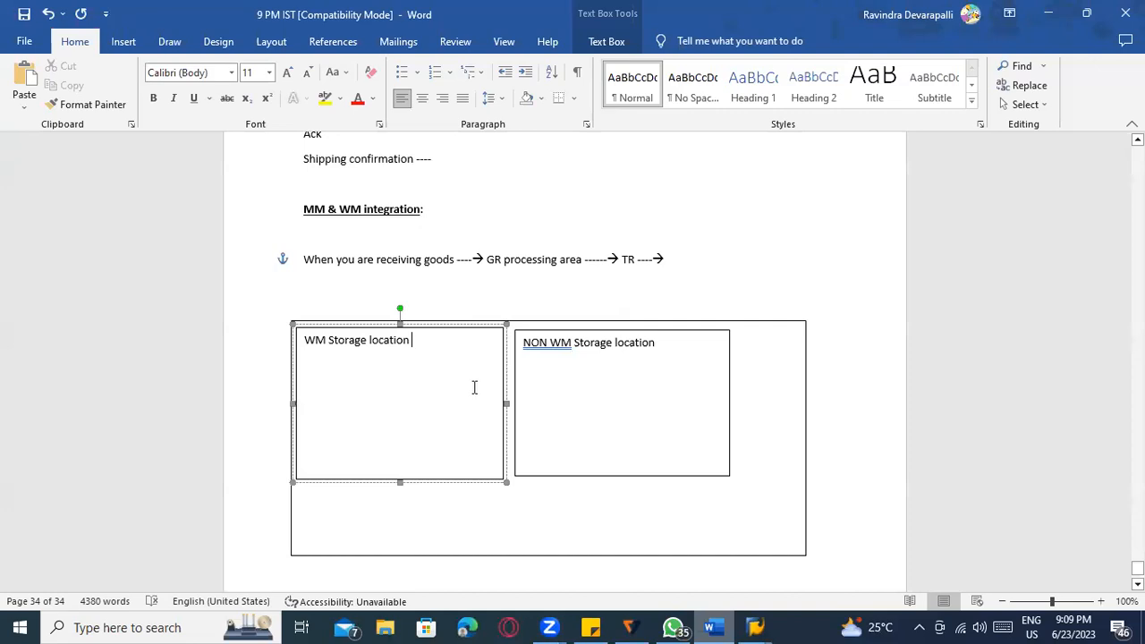
{"action": "left_click", "coordinate": [124, 41]}
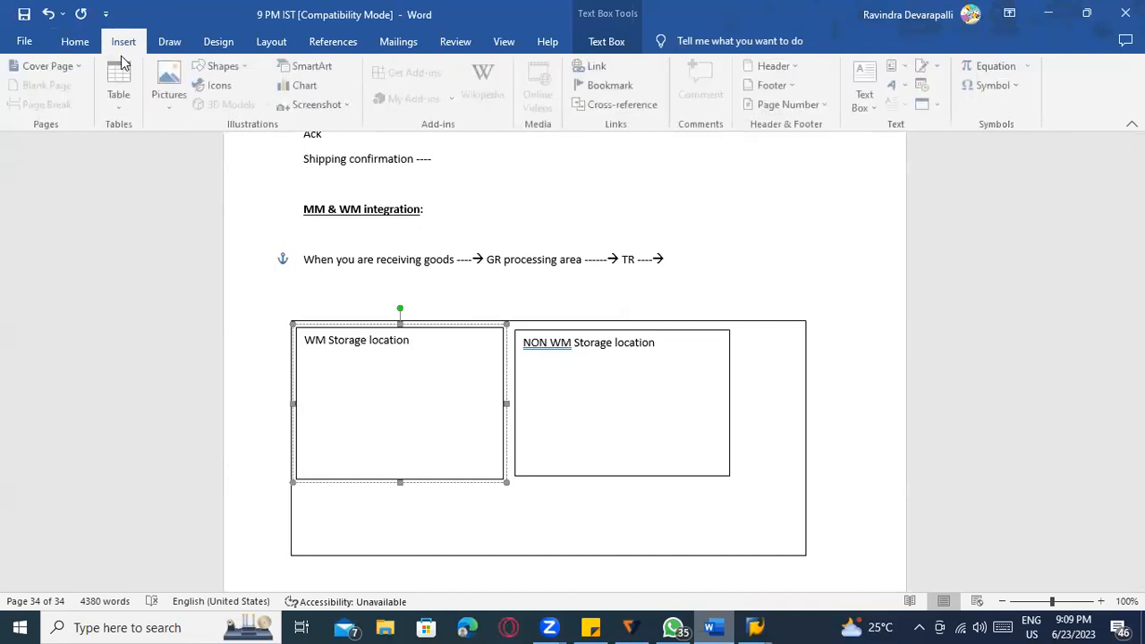
Draw a parallelogram in the WM Storage location box and arrange four copies in a row.
{"action": "left_click", "coordinate": [223, 66]}
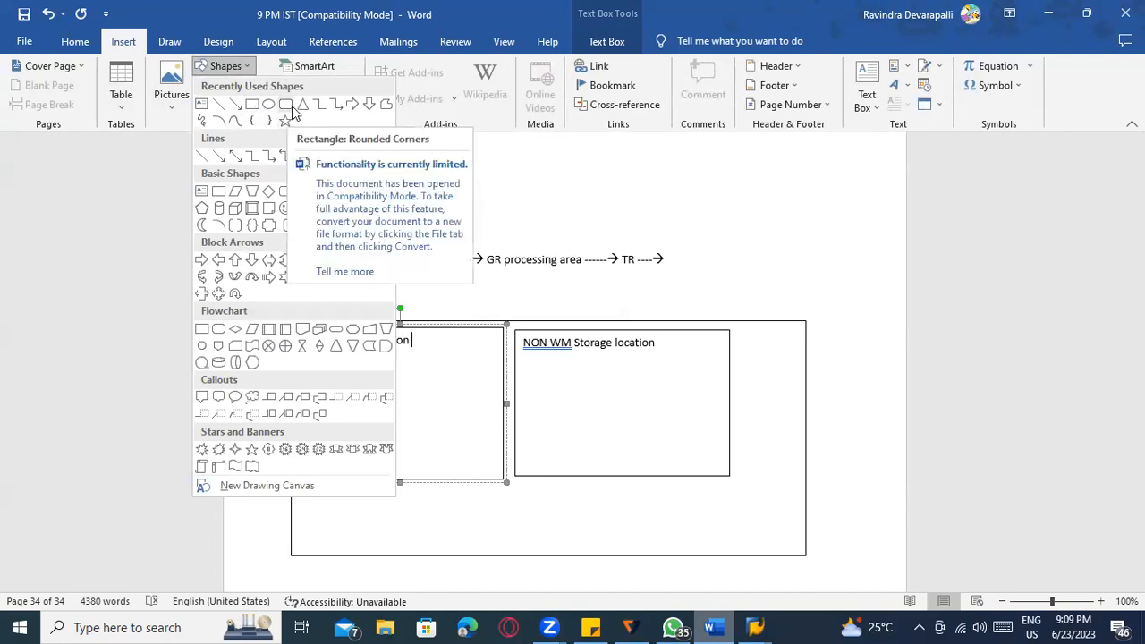
{"action": "left_click", "coordinate": [251, 331]}
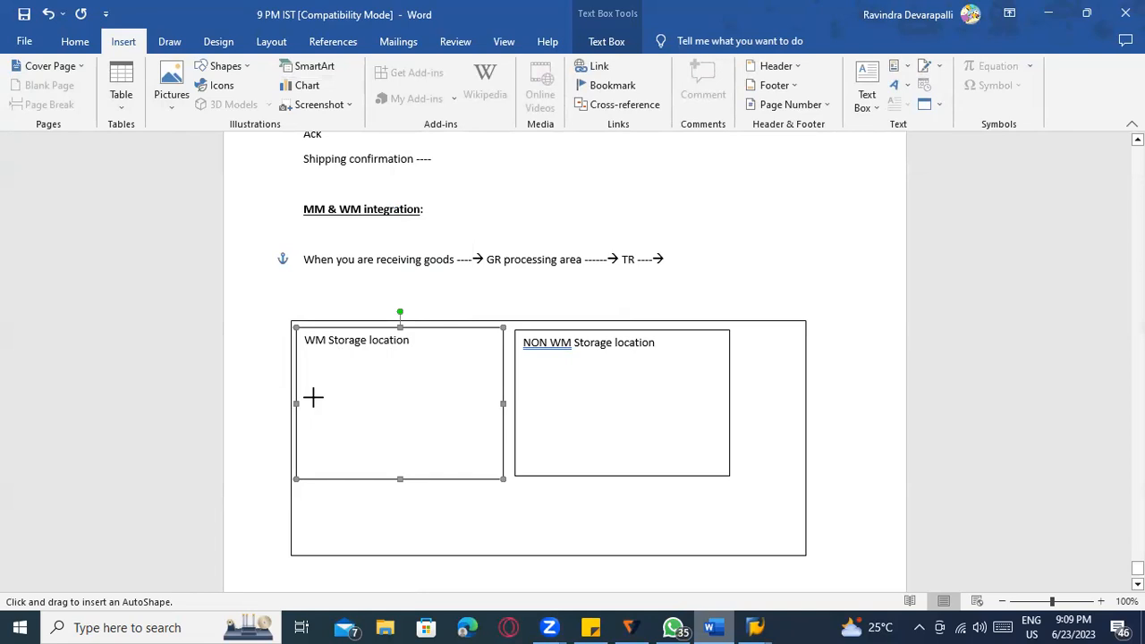
{"action": "left_click_drag", "start_coordinate": [320, 369], "coordinate": [366, 459]}
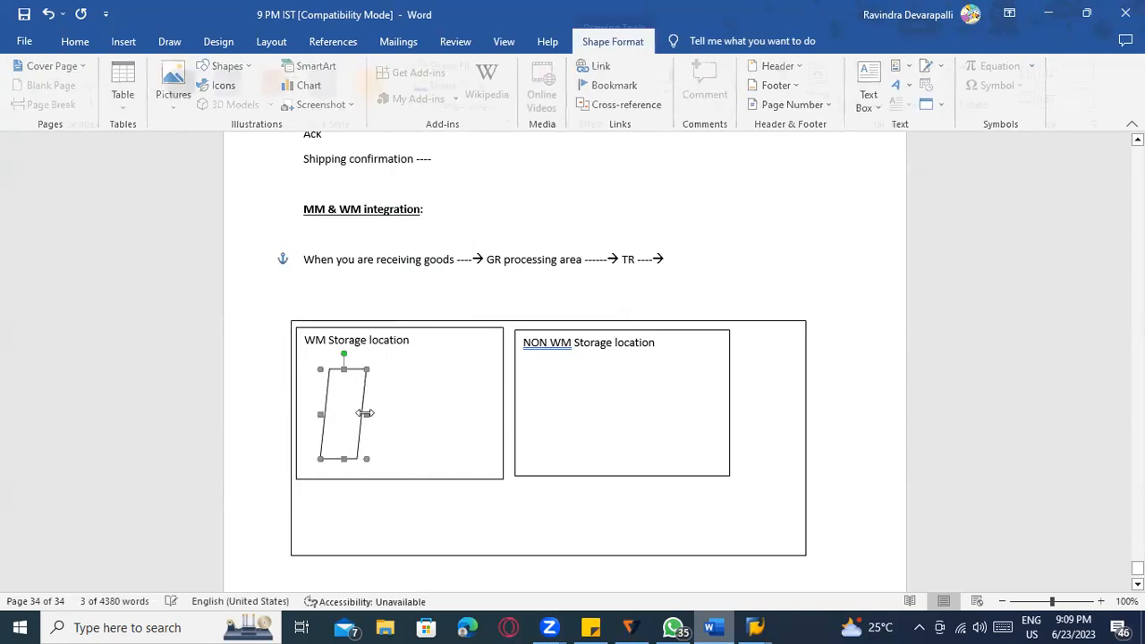
{"action": "key", "text": "ctrl+c"}
{"action": "key", "text": "ctrl+v"}
{"action": "key", "text": "ctrl+v"}
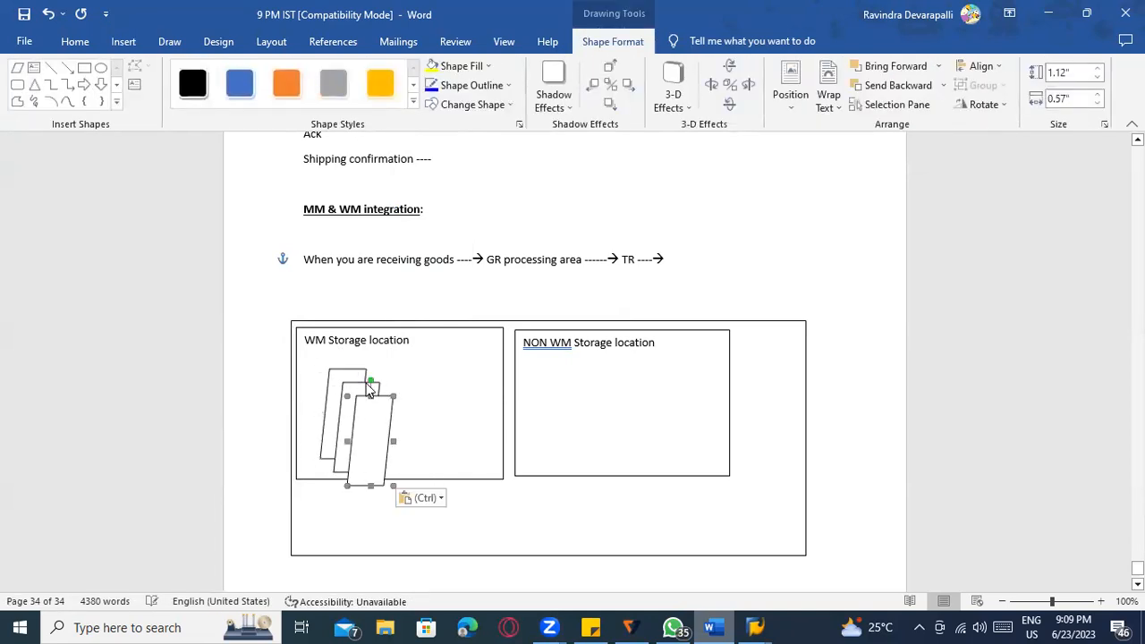
{"action": "key", "text": "ctrl+v"}
{"action": "left_click_drag", "start_coordinate": [388, 412], "coordinate": [486, 364]}
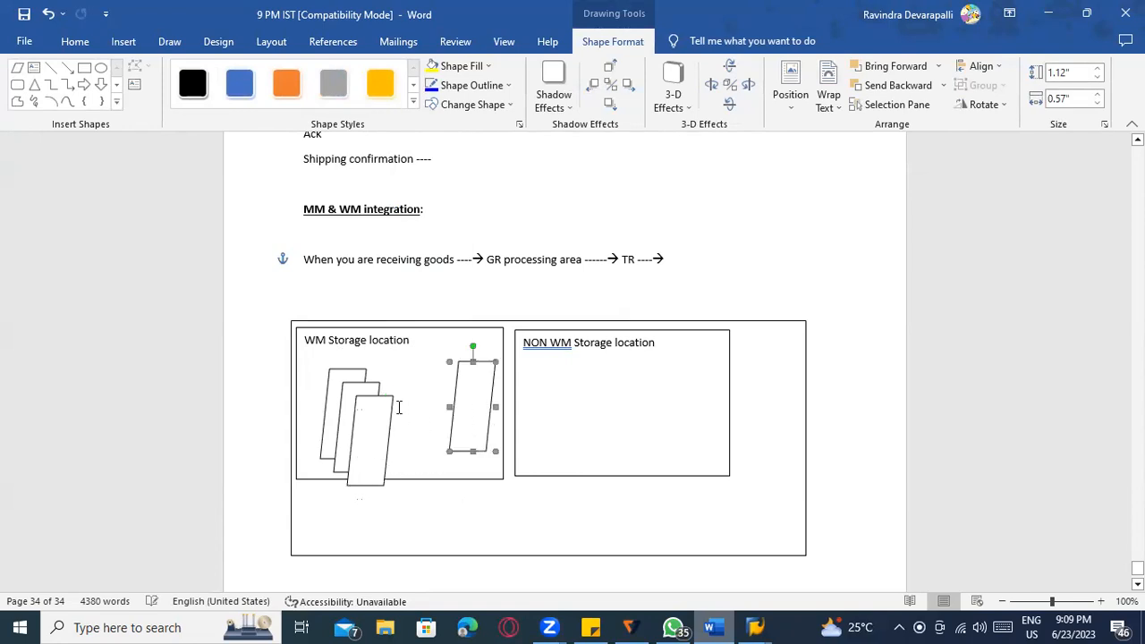
{"action": "left_click_drag", "start_coordinate": [381, 399], "coordinate": [424, 354]}
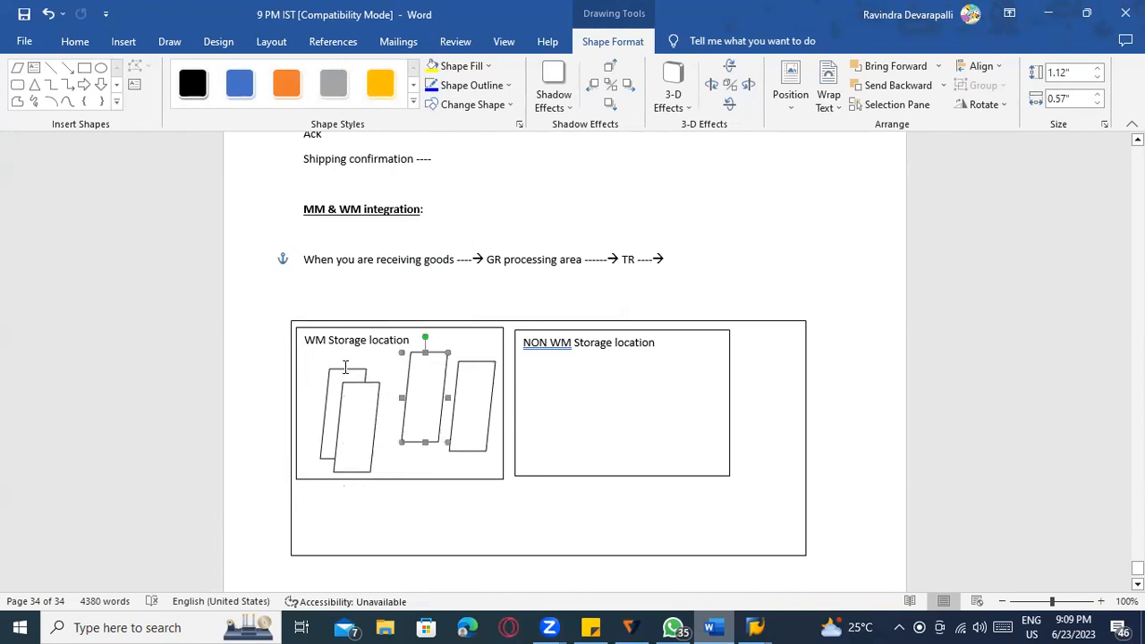
{"action": "left_click_drag", "start_coordinate": [336, 369], "coordinate": [381, 363]}
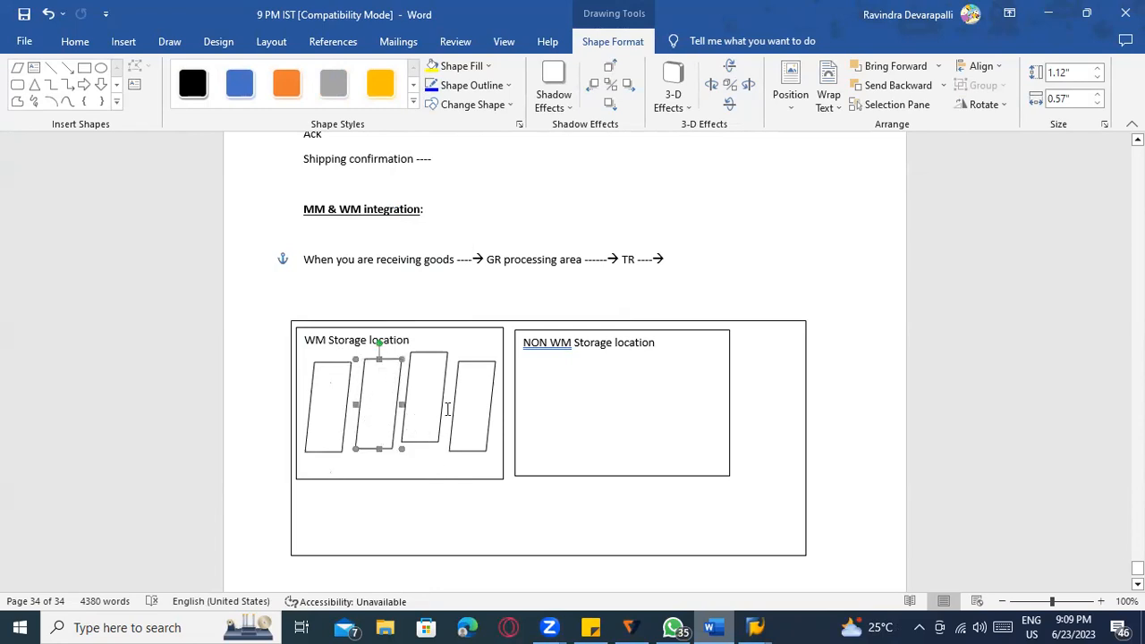
{"action": "left_click_drag", "start_coordinate": [467, 361], "coordinate": [469, 350]}
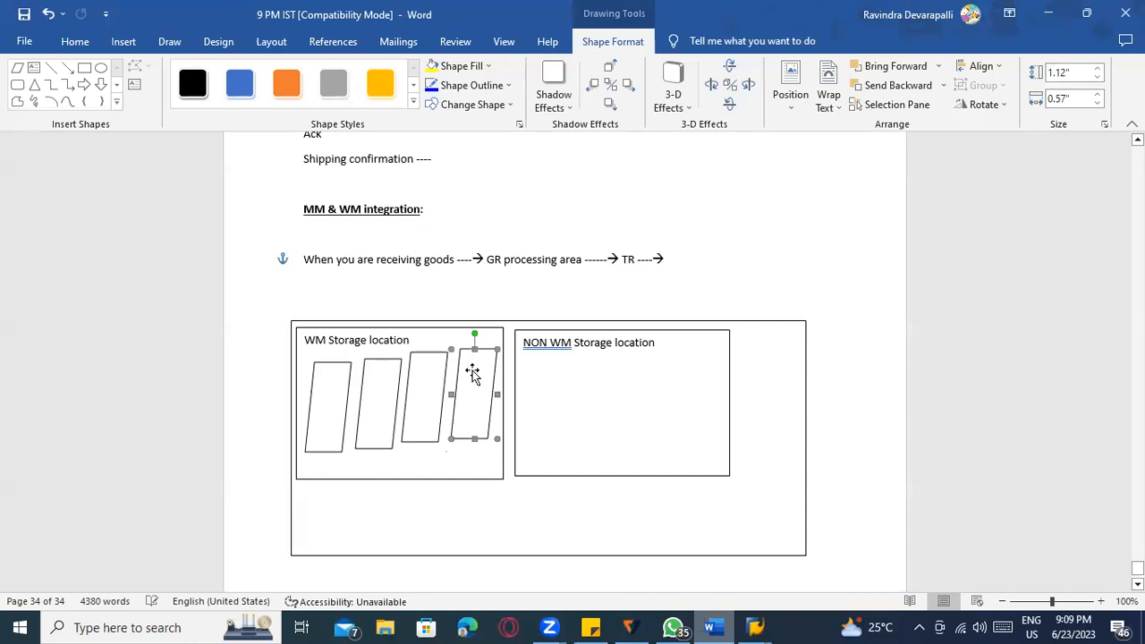
Draw a short horizontal line across the first parallelogram and duplicate it.
{"action": "left_click", "coordinate": [51, 67]}
{"action": "left_click_drag", "start_coordinate": [313, 384], "coordinate": [344, 384]}
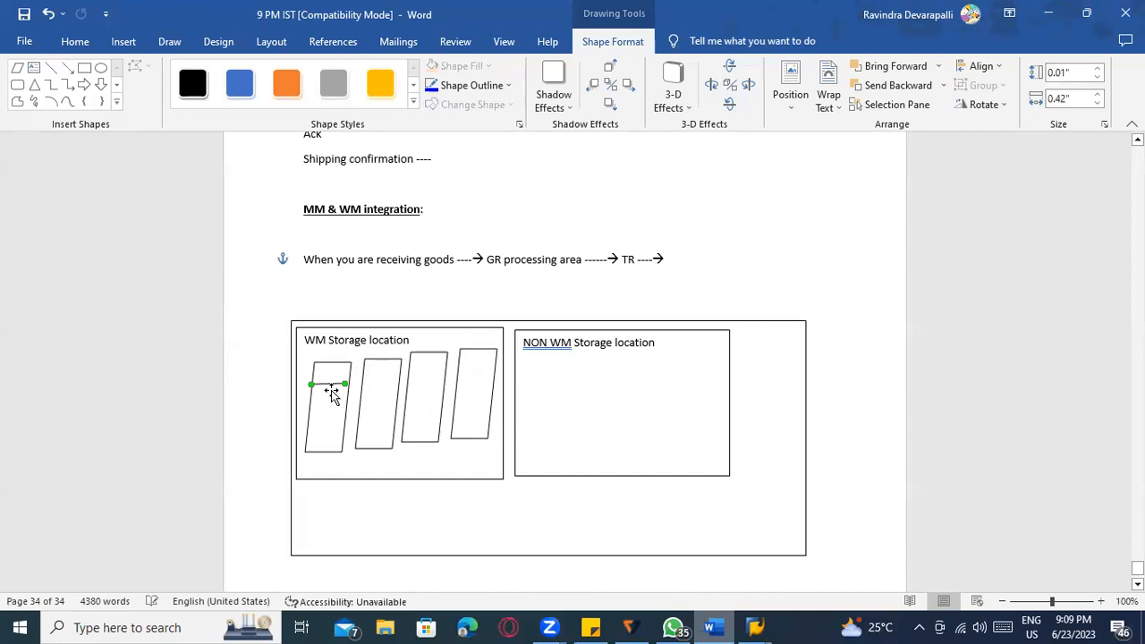
{"action": "left_click", "coordinate": [327, 386]}
{"action": "key", "text": "ctrl+c"}
{"action": "key", "text": "ctrl+v"}
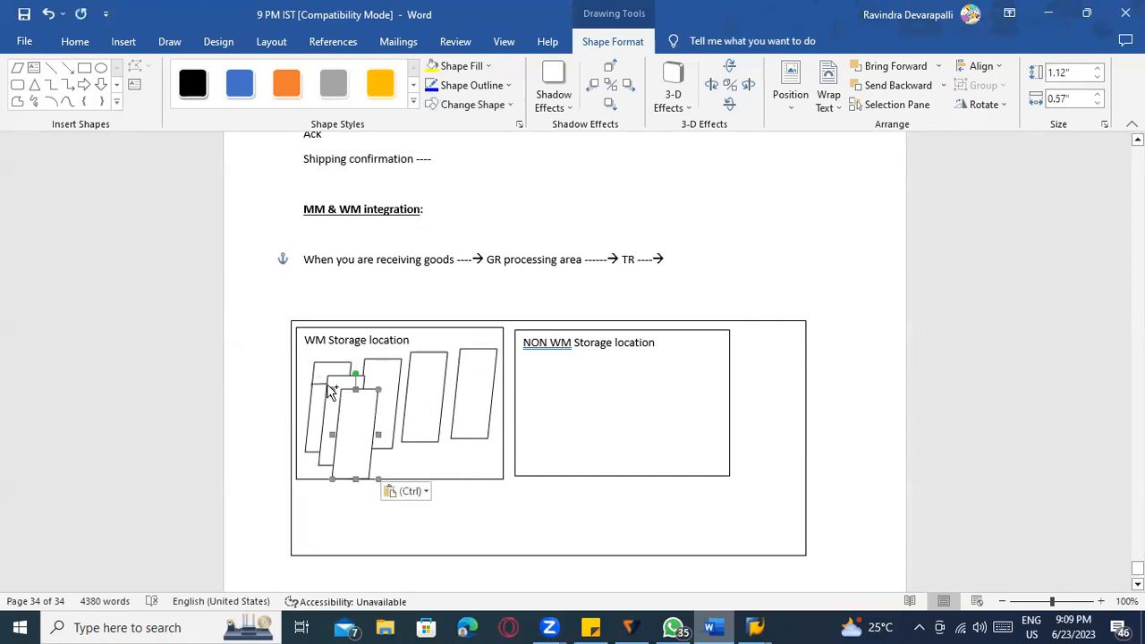
{"action": "key", "text": "ctrl+z"}
{"action": "key", "text": "ctrl+z"}
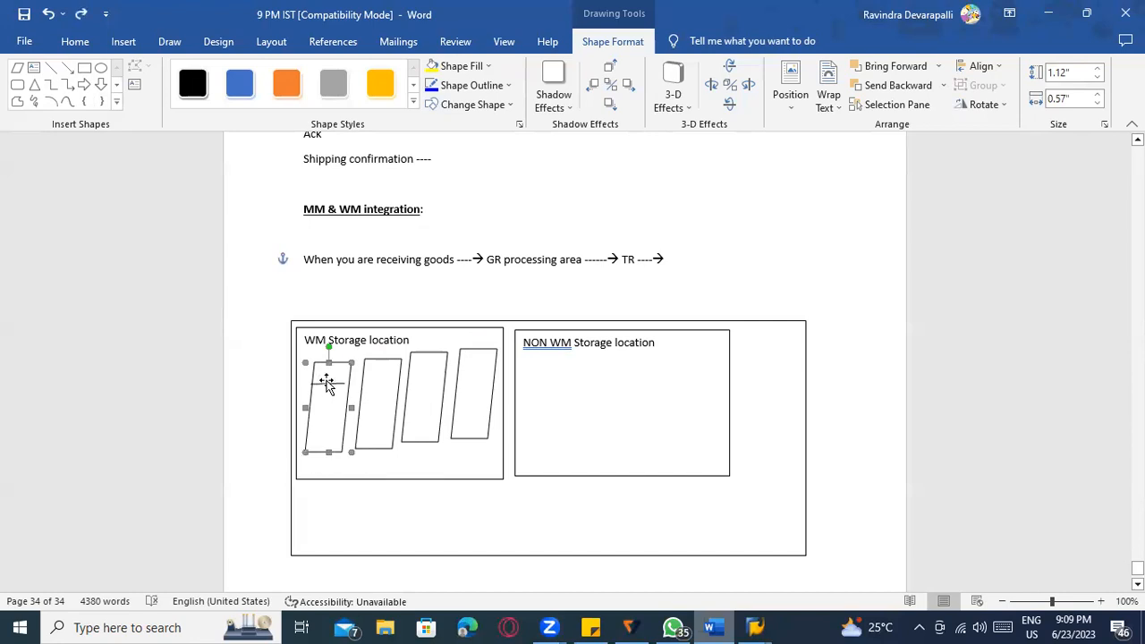
{"action": "left_click", "coordinate": [329, 385]}
{"action": "key", "text": "ctrl+c"}
{"action": "key", "text": "ctrl+v"}
{"action": "key", "text": "ctrl+v"}
{"action": "key", "text": "ctrl+v"}
{"action": "key", "text": "ctrl+v"}
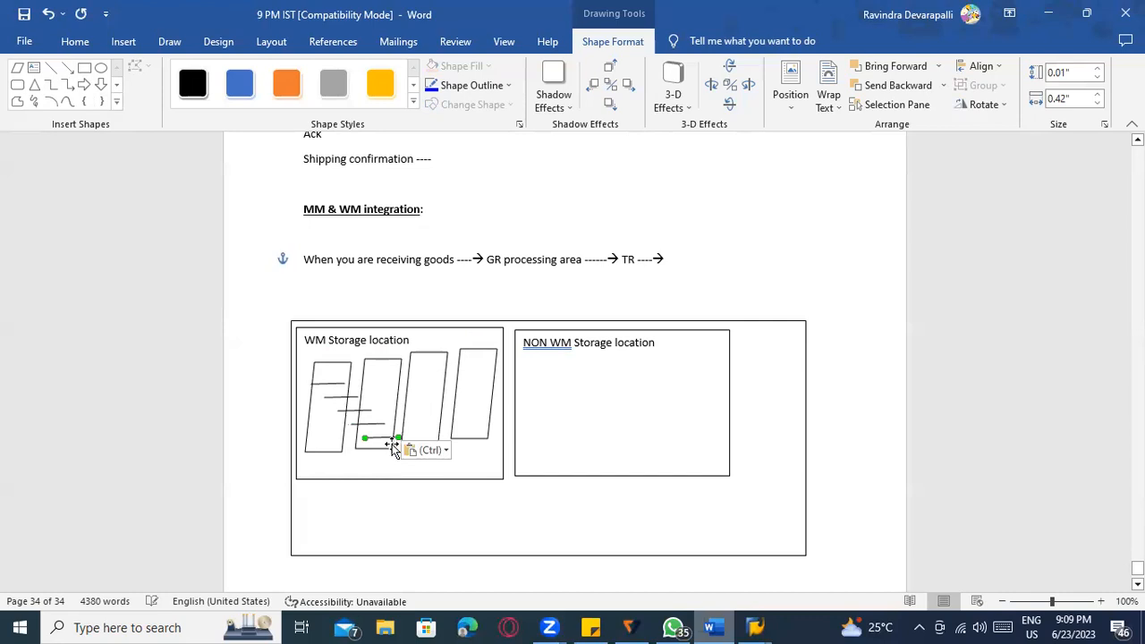
Position the parallelograms and move the short lines into them as bin dividers.
{"action": "mouse_move", "coordinate": [380, 440]}
{"action": "left_mouse_down"}
{"action": "mouse_move", "coordinate": [460, 386]}
{"action": "mouse_move", "coordinate": [397, 449]}
{"action": "left_mouse_up"}
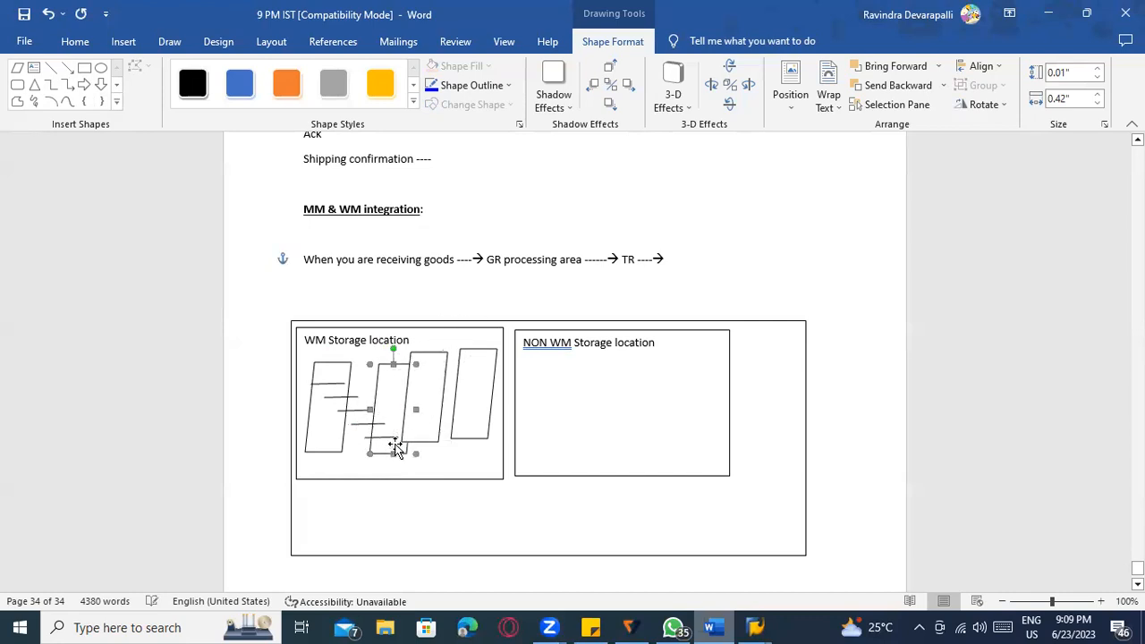
{"action": "left_click_drag", "start_coordinate": [394, 366], "coordinate": [375, 367]}
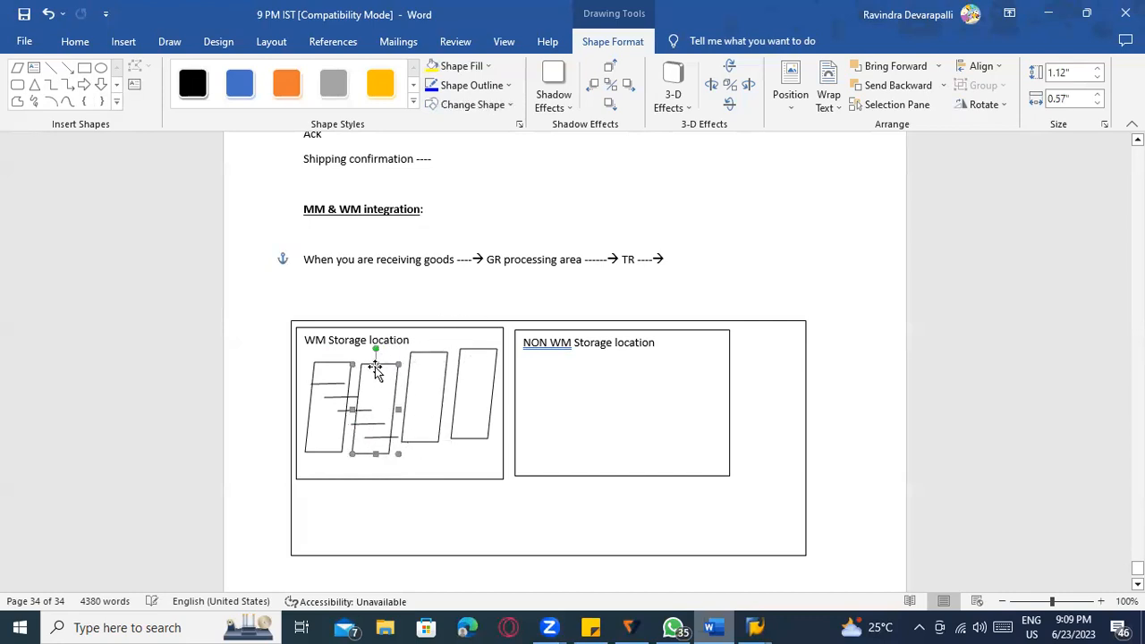
{"action": "left_click", "coordinate": [332, 401]}
{"action": "left_click", "coordinate": [333, 398]}
{"action": "left_click_drag", "start_coordinate": [373, 392], "coordinate": [501, 379]}
{"action": "left_click", "coordinate": [353, 411]}
{"action": "left_click_drag", "start_coordinate": [353, 412], "coordinate": [379, 391]}
{"action": "left_click", "coordinate": [369, 425]}
{"action": "left_click_drag", "start_coordinate": [377, 437], "coordinate": [368, 422]}
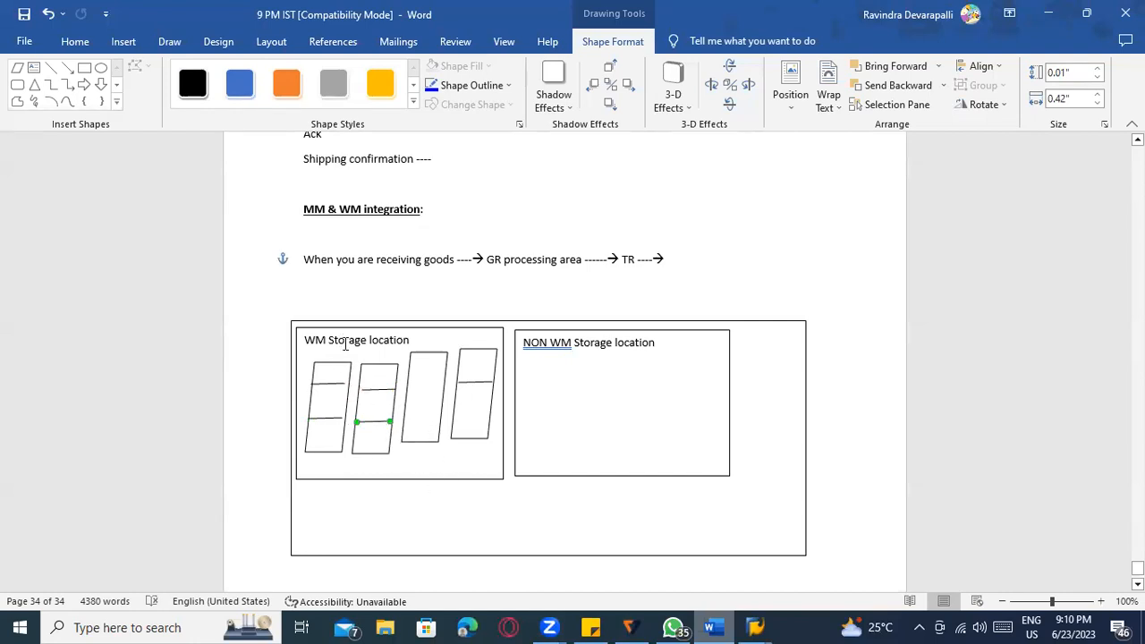
{"action": "left_click", "coordinate": [364, 507]}
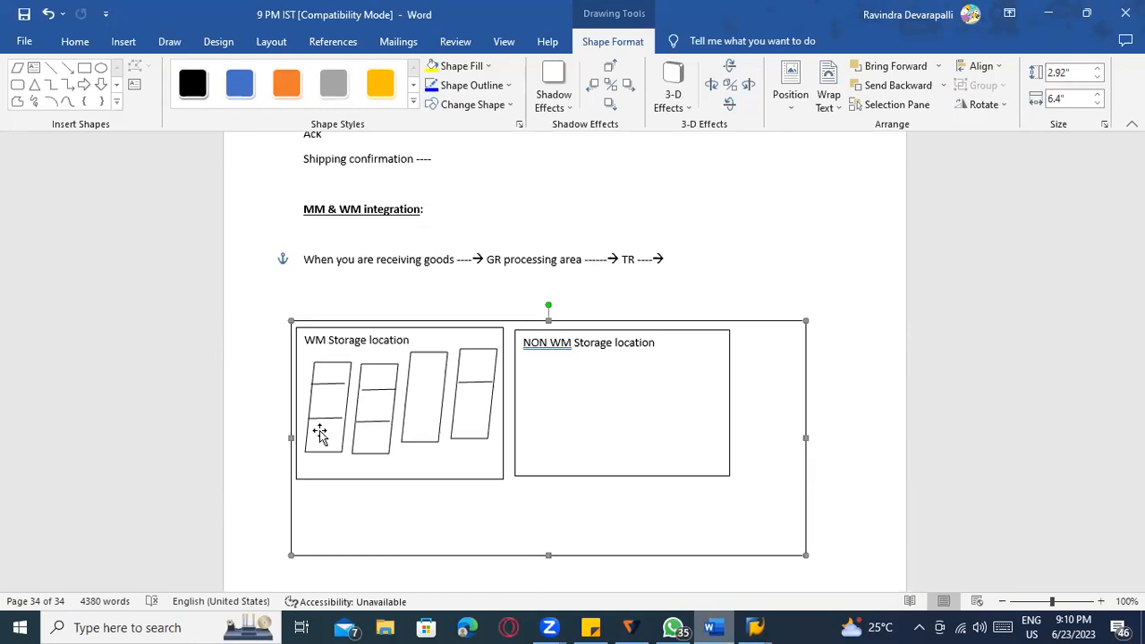
Draw a small right-pointing arrow in the first parallelogram's top section and duplicate it.
{"action": "left_click", "coordinate": [329, 383]}
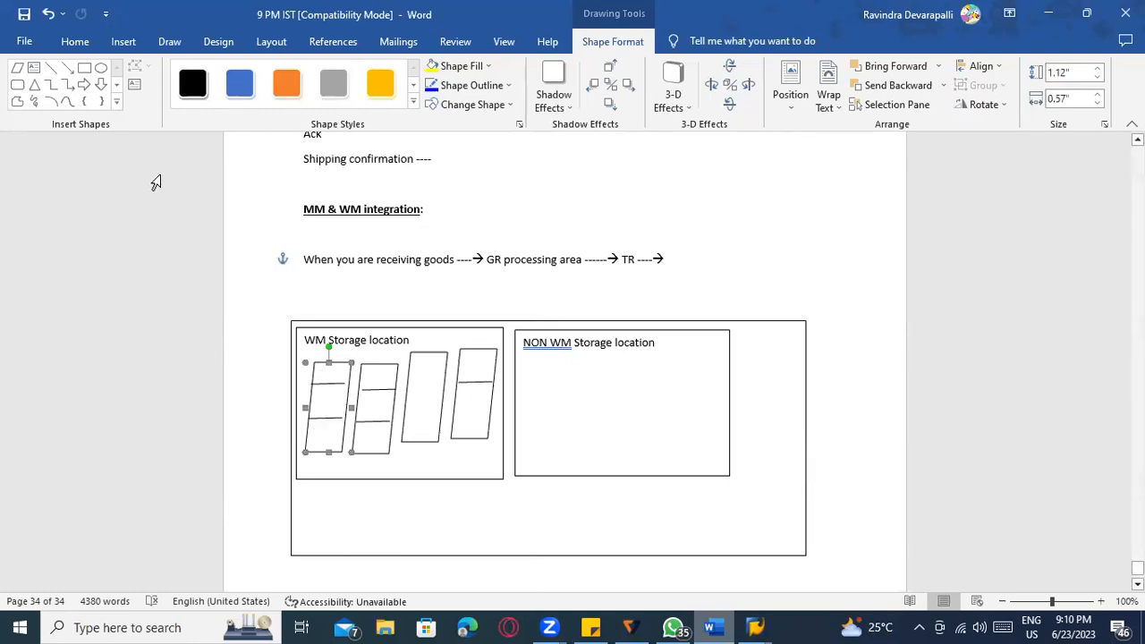
{"action": "left_click", "coordinate": [69, 73]}
{"action": "left_click_drag", "start_coordinate": [318, 374], "coordinate": [333, 374]}
{"action": "left_click", "coordinate": [330, 400]}
{"action": "left_click", "coordinate": [329, 374]}
{"action": "key", "text": "ctrl+c"}
{"action": "key", "text": "ctrl+v"}
{"action": "key", "text": "ctrl+v"}
Place the arrow copies into the first parallelogram's middle and bottom sections.
{"action": "left_click", "coordinate": [345, 400]}
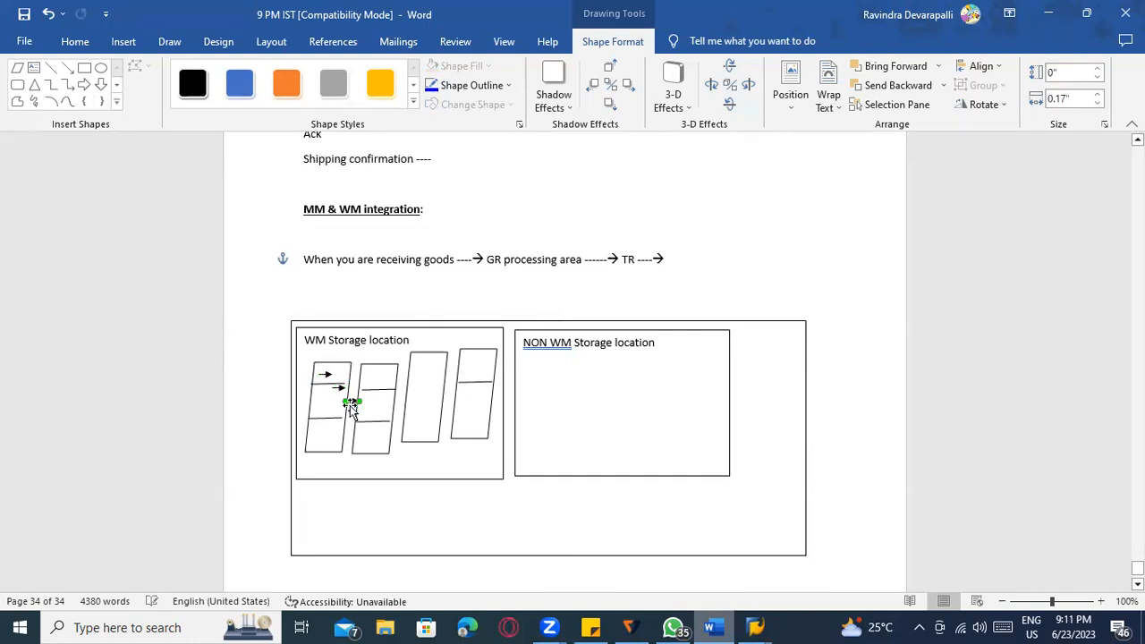
{"action": "left_click_drag", "start_coordinate": [354, 404], "coordinate": [332, 431]}
{"action": "left_click_drag", "start_coordinate": [337, 388], "coordinate": [332, 404]}
{"action": "left_click", "coordinate": [257, 439]}
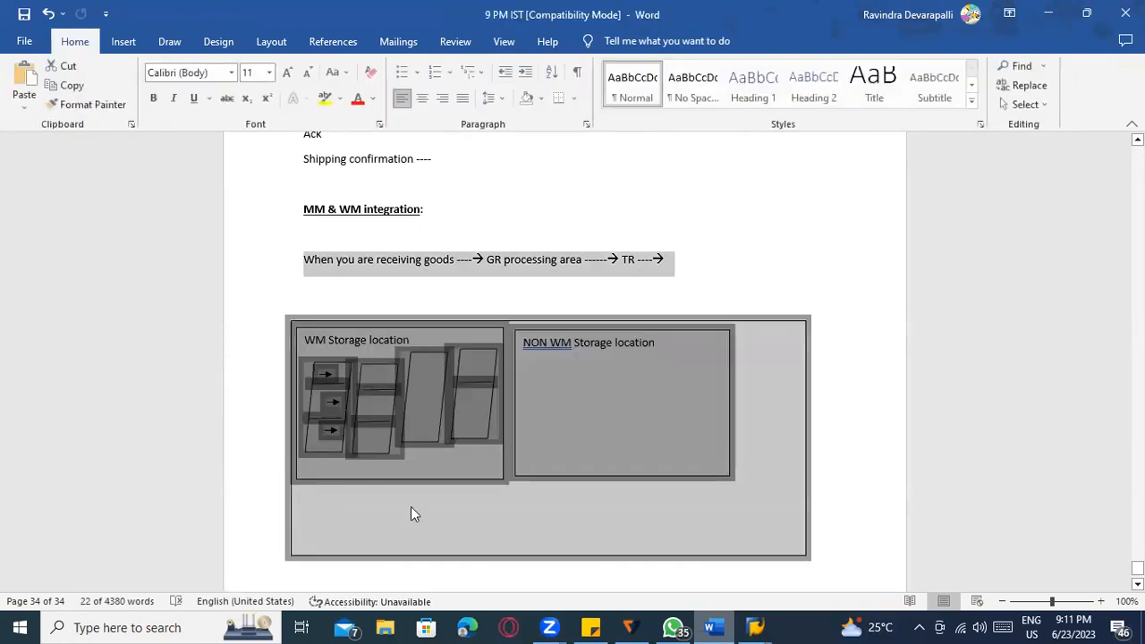
{"action": "left_click", "coordinate": [485, 542]}
{"action": "left_click", "coordinate": [563, 401]}
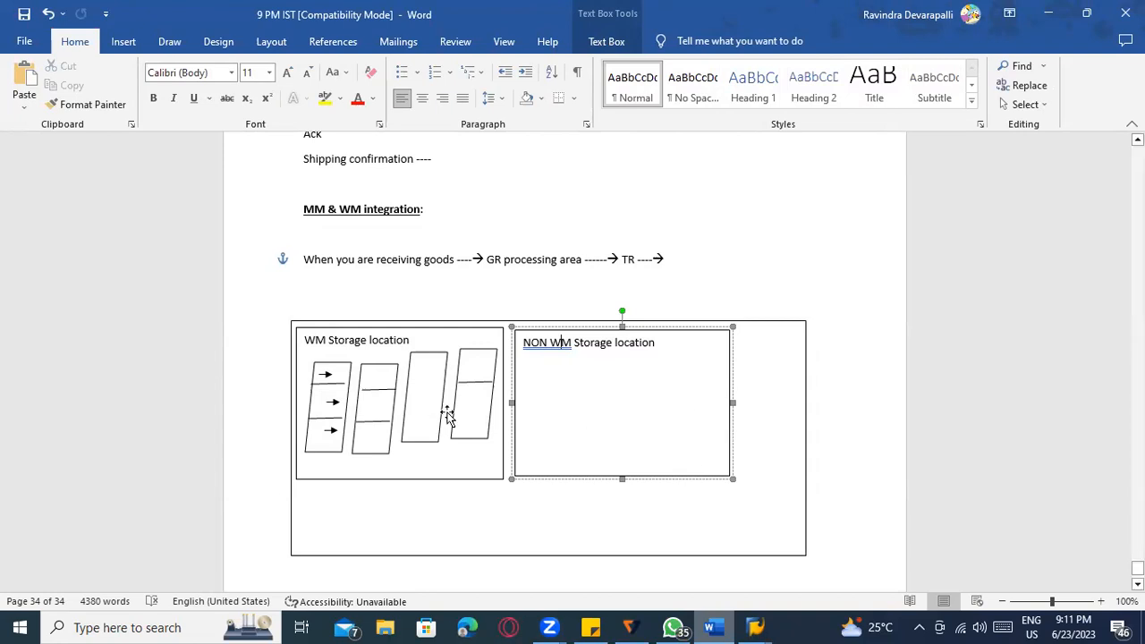
{"action": "left_click", "coordinate": [333, 377]}
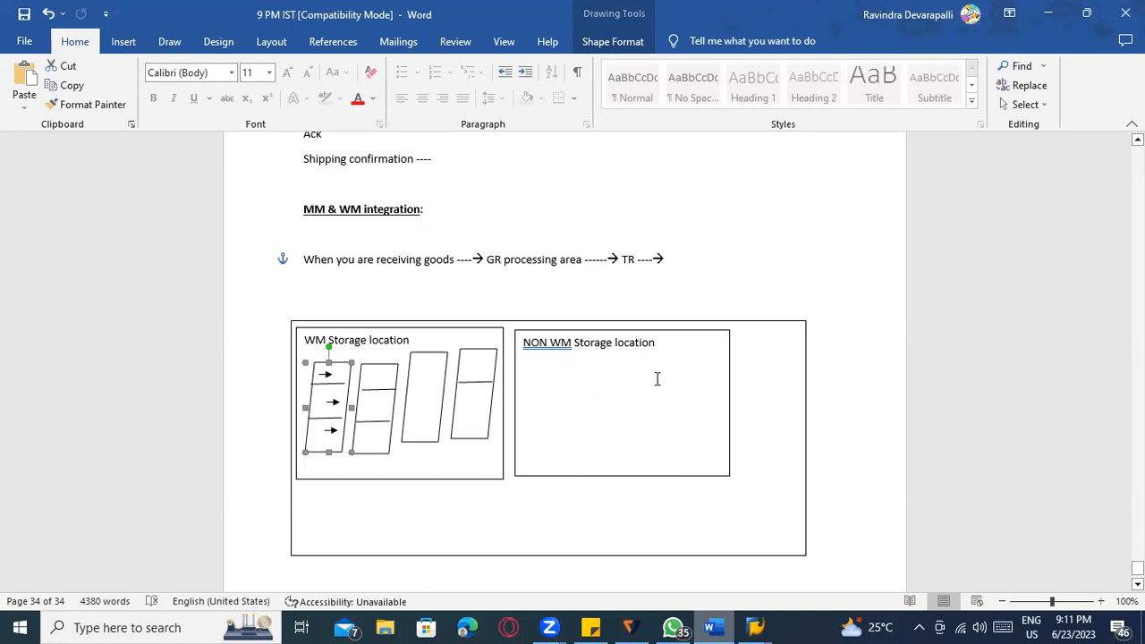
{"action": "scroll", "coordinate": [627, 442], "scroll_direction": "down", "scroll_amount": 3}
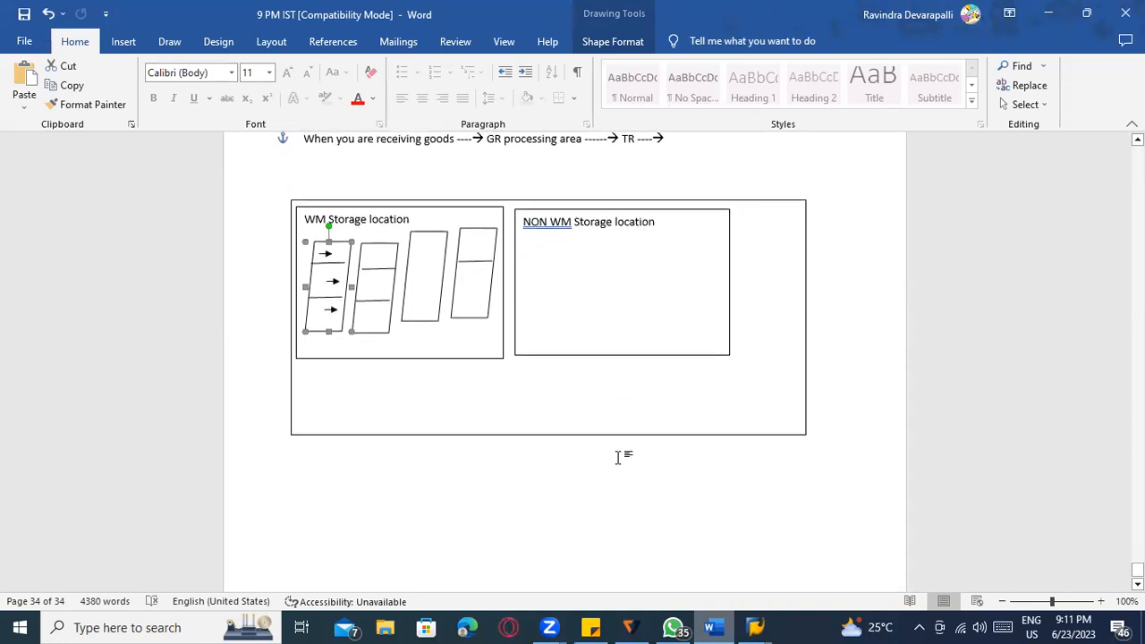
Draw two short slanted lines crossing the diagram's bottom edge.
{"action": "left_click", "coordinate": [123, 42]}
{"action": "left_click", "coordinate": [221, 66]}
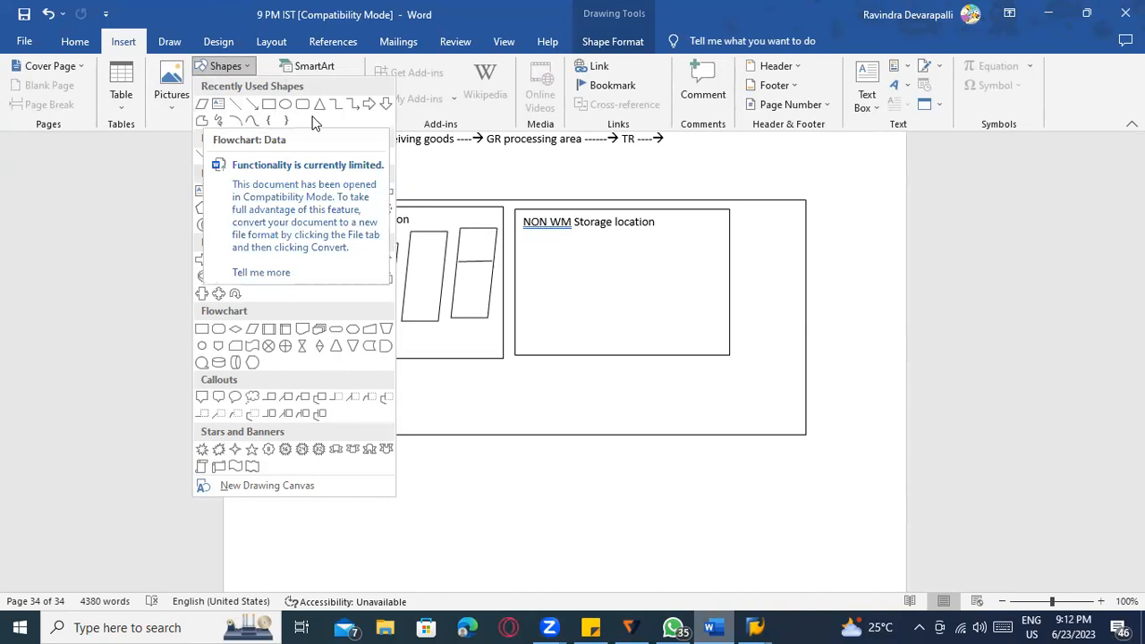
{"action": "left_click", "coordinate": [255, 119]}
{"action": "left_click_drag", "start_coordinate": [485, 419], "coordinate": [495, 466]}
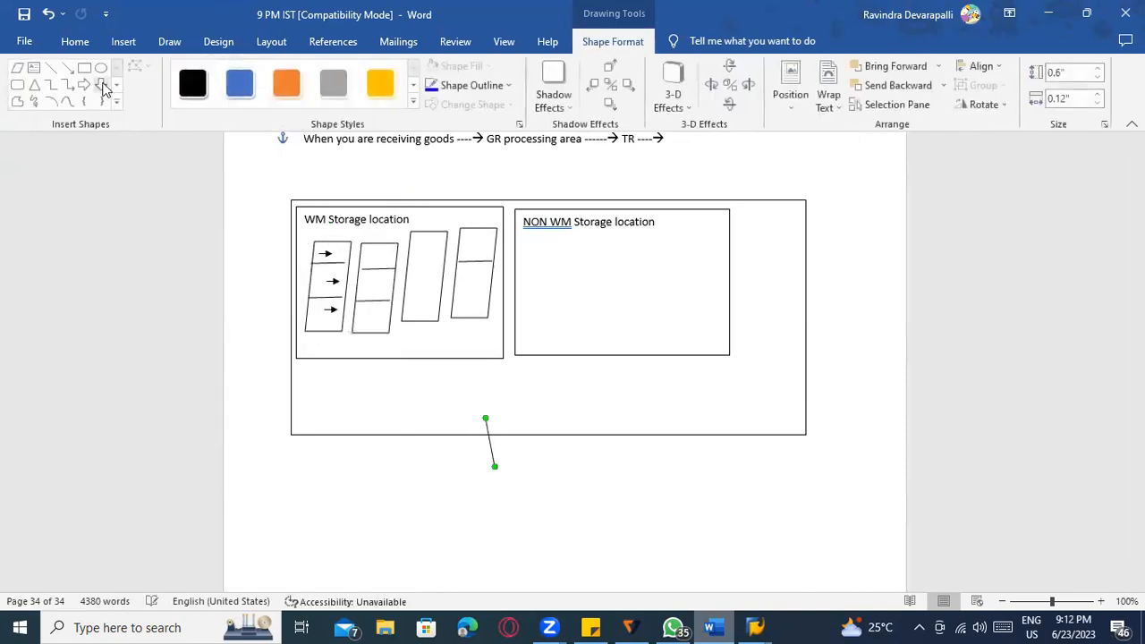
{"action": "left_click", "coordinate": [51, 68]}
{"action": "left_click_drag", "start_coordinate": [511, 415], "coordinate": [530, 463]}
{"action": "left_click_drag", "start_coordinate": [509, 417], "coordinate": [523, 417]}
{"action": "left_click", "coordinate": [517, 470]}
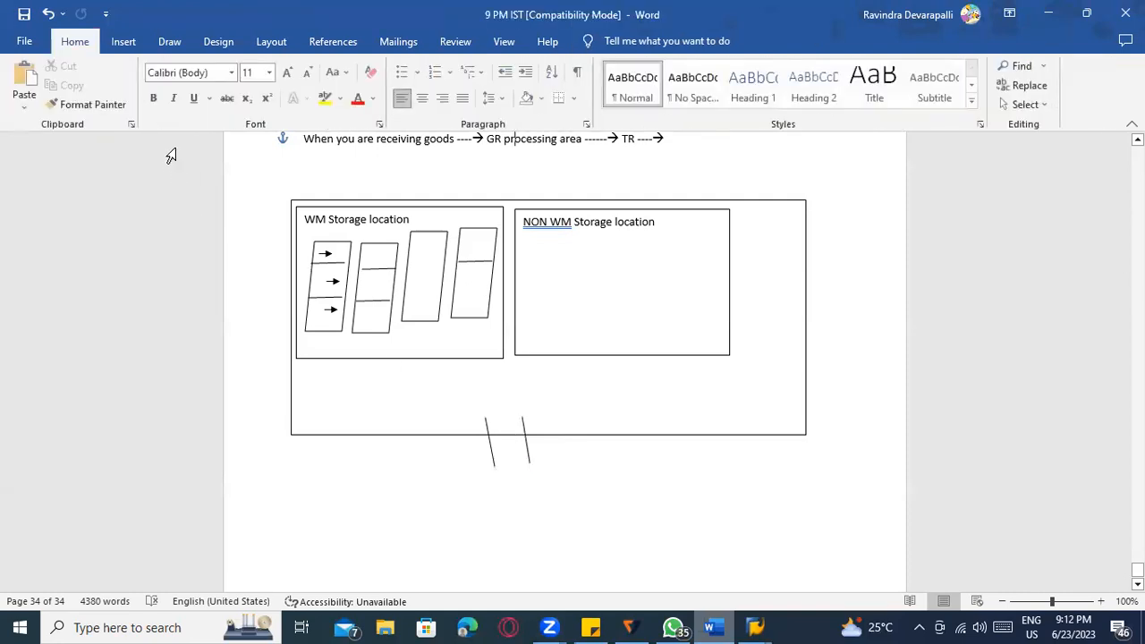
Draw an upward-pointing arrow between the two slanted lines.
{"action": "left_click", "coordinate": [128, 41]}
{"action": "left_click", "coordinate": [215, 69]}
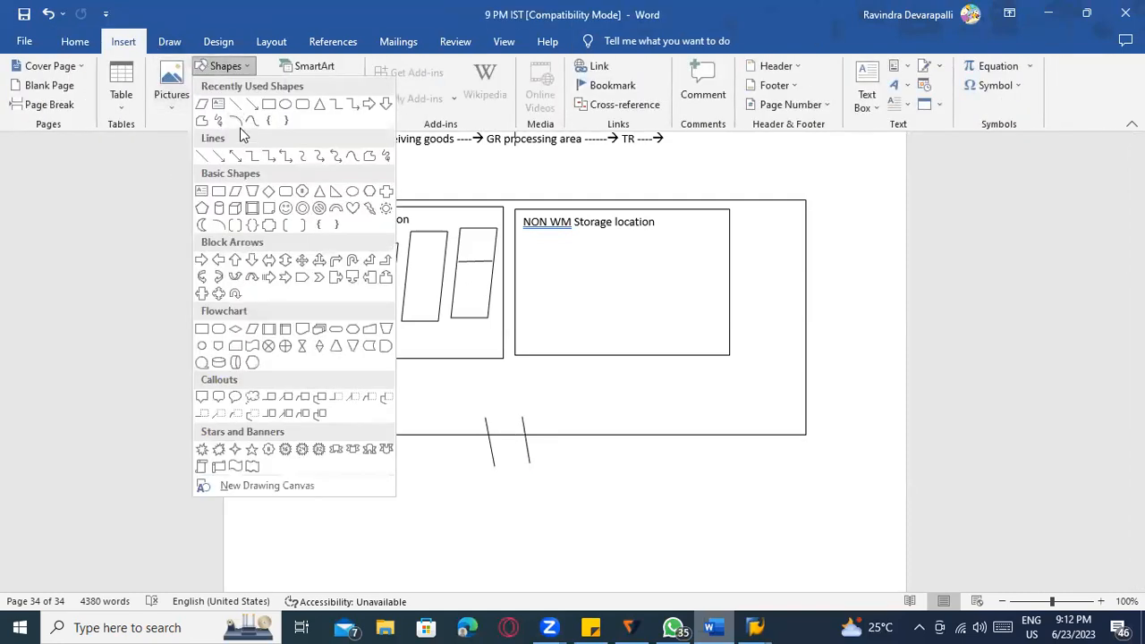
{"action": "left_click", "coordinate": [247, 105]}
{"action": "mouse_move", "coordinate": [512, 463]}
{"action": "left_mouse_down"}
{"action": "mouse_move", "coordinate": [516, 521]}
{"action": "mouse_move", "coordinate": [517, 506]}
{"action": "left_mouse_up"}
{"action": "left_click", "coordinate": [512, 462]}
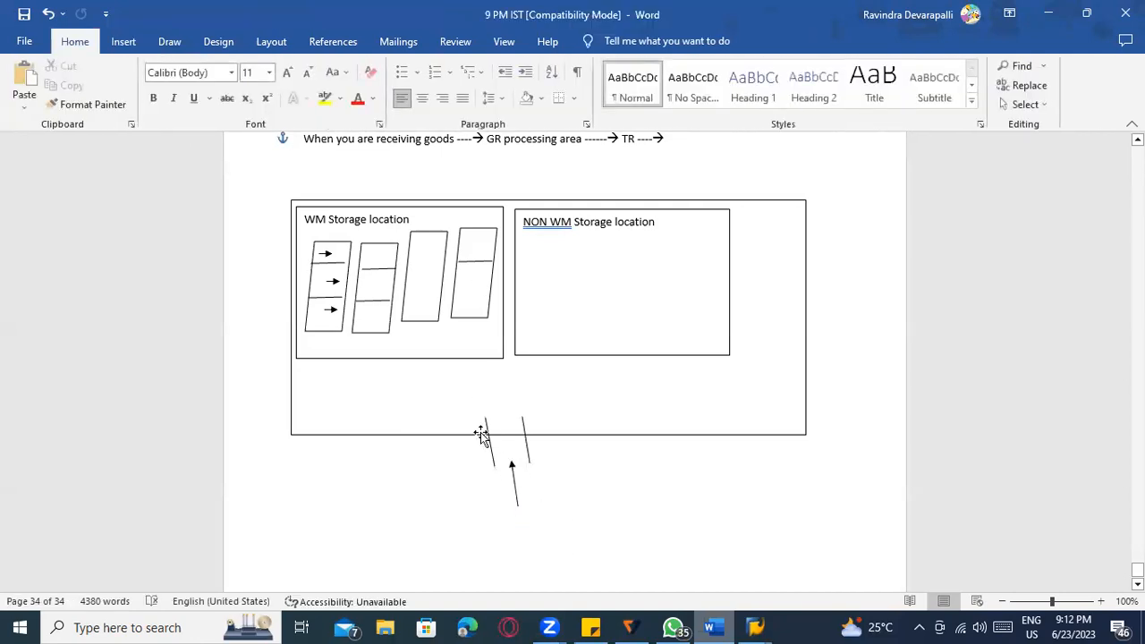
{"action": "left_click", "coordinate": [169, 41]}
Draw an oval below the WM Storage location box and label it 'GR processing area'.
{"action": "left_click", "coordinate": [134, 42]}
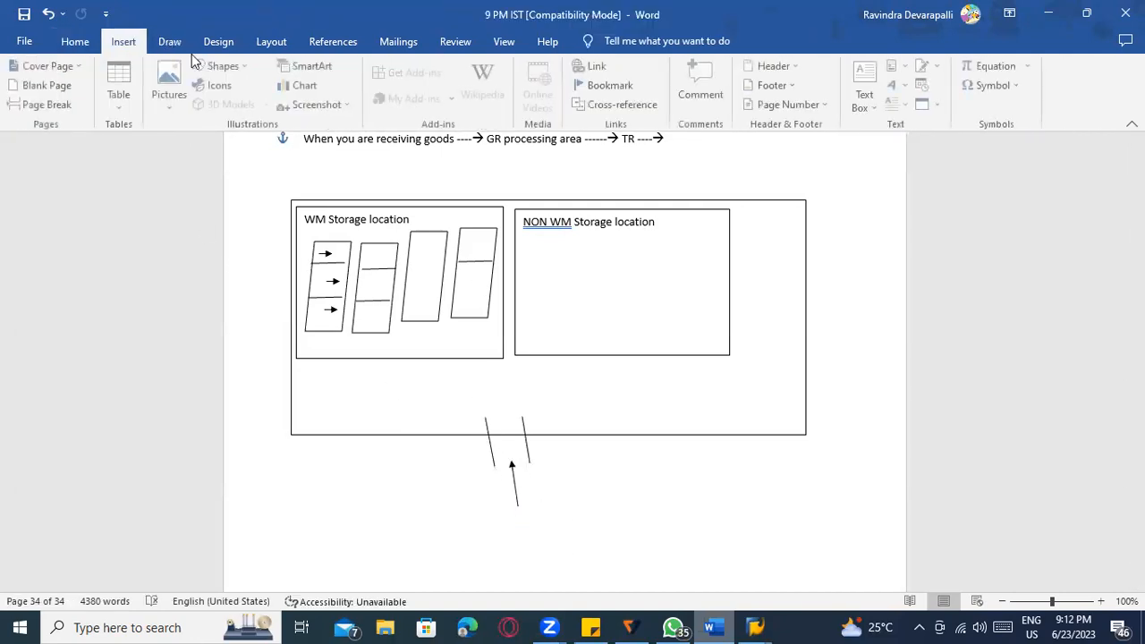
{"action": "left_click", "coordinate": [214, 66]}
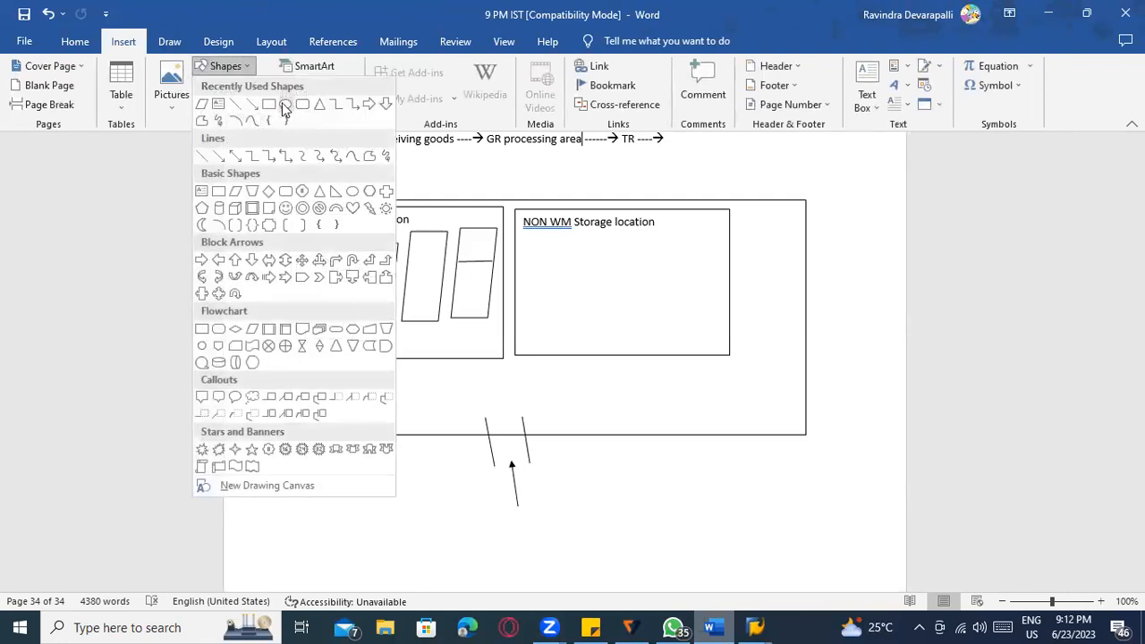
{"action": "left_click", "coordinate": [285, 104]}
{"action": "left_click_drag", "start_coordinate": [318, 369], "coordinate": [440, 429]}
{"action": "left_click_drag", "start_coordinate": [382, 396], "coordinate": [378, 393]}
{"action": "right_click", "coordinate": [374, 405]}
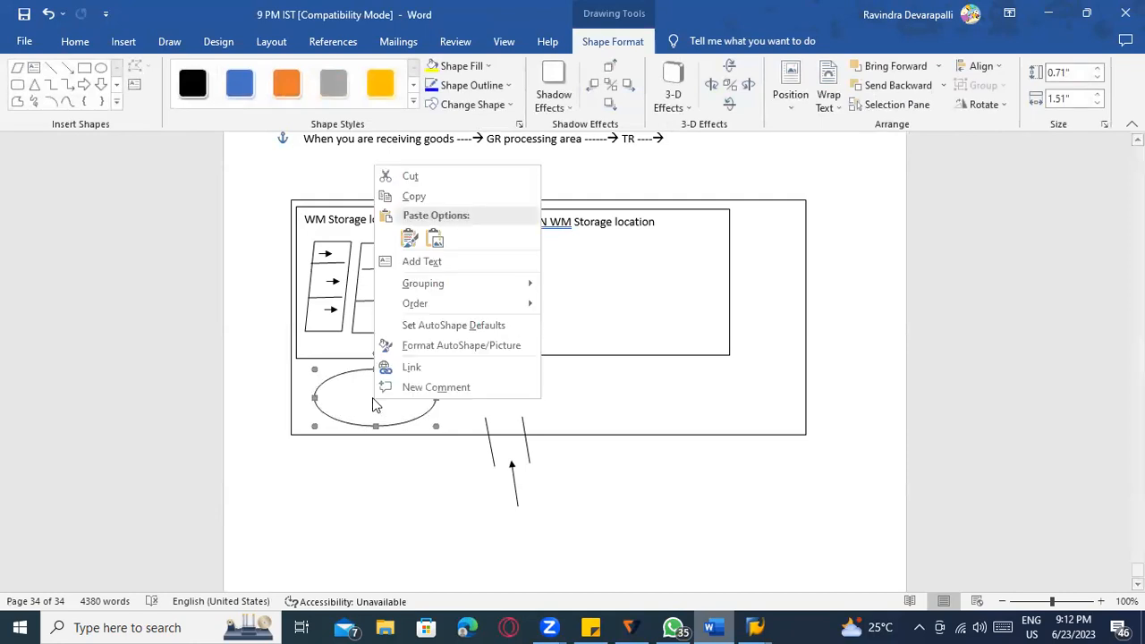
{"action": "left_click", "coordinate": [437, 261]}
{"action": "type", "text": "GR"}
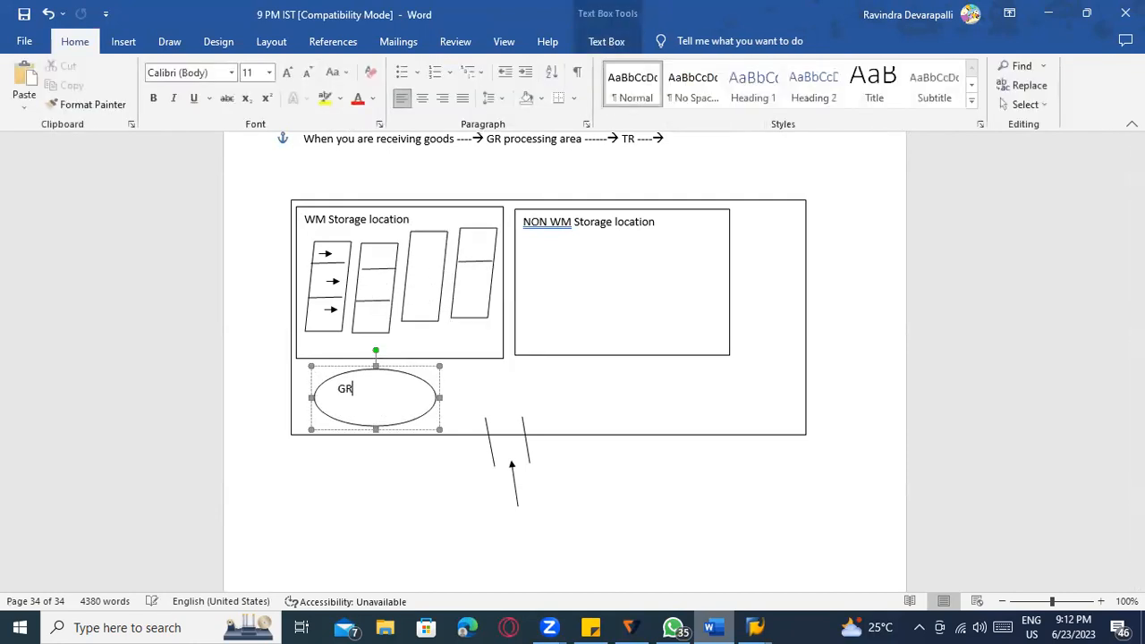
{"action": "type", "text": " processign area"}
{"action": "left_click", "coordinate": [411, 493]}
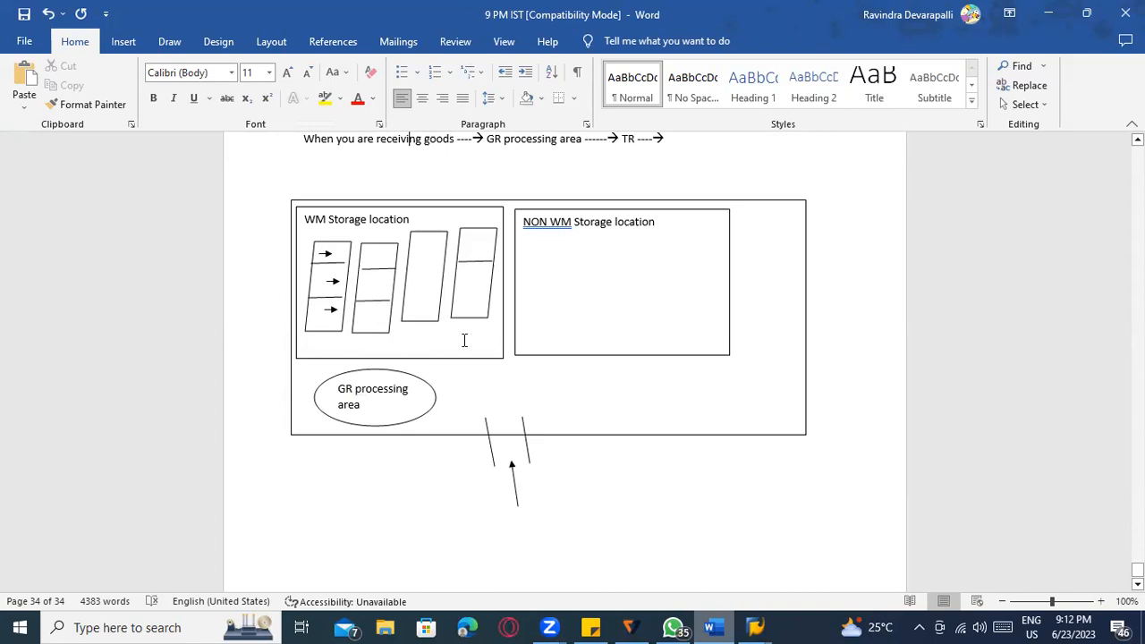
Draw an arrow from the GR processing area oval up to the racks in the WM box.
{"action": "left_click", "coordinate": [124, 42]}
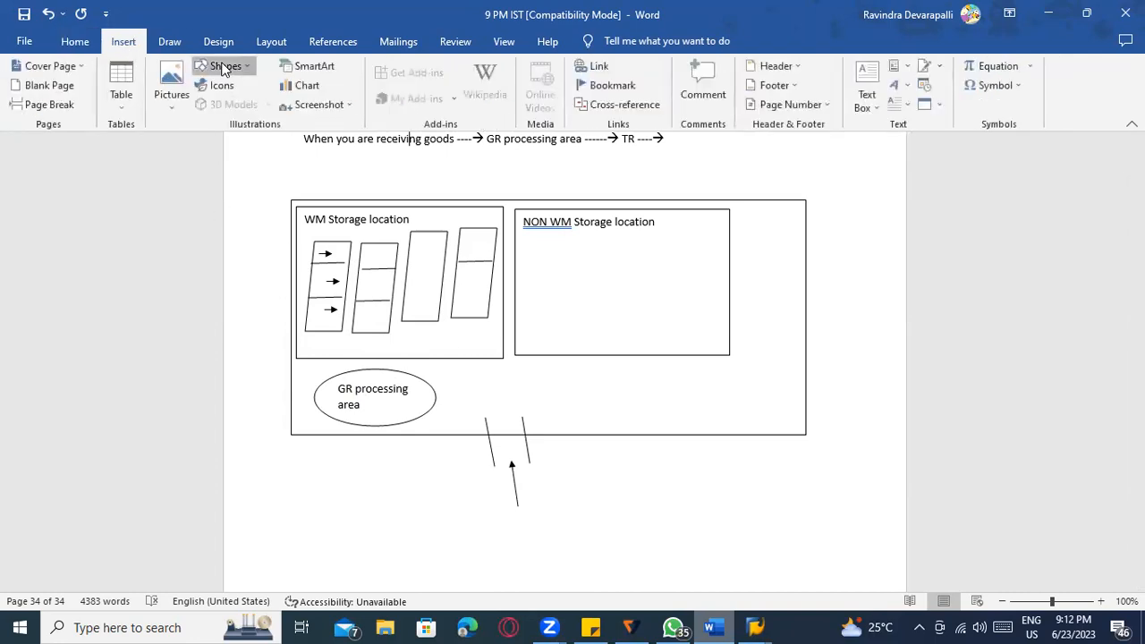
{"action": "left_click", "coordinate": [225, 66]}
{"action": "left_click", "coordinate": [253, 102]}
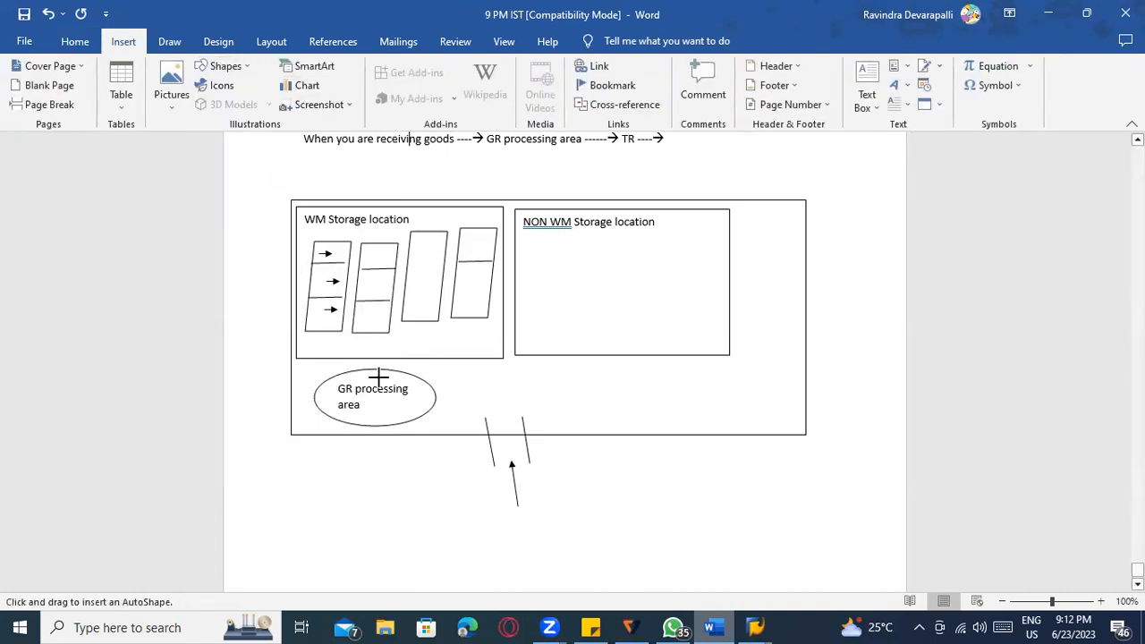
{"action": "left_click_drag", "start_coordinate": [379, 375], "coordinate": [395, 340]}
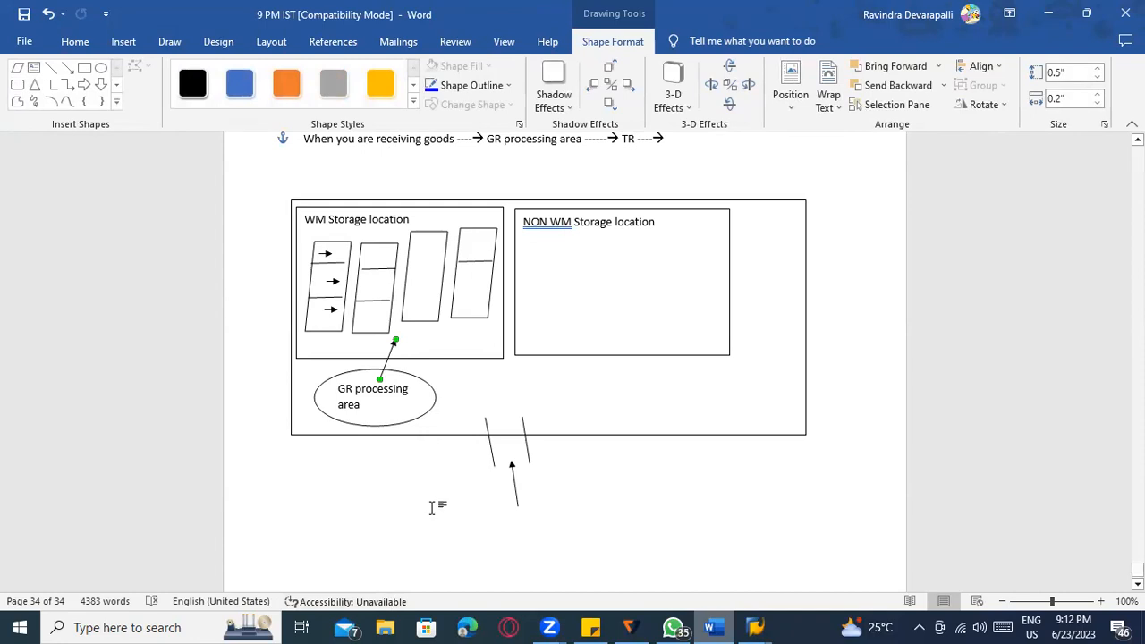
{"action": "key", "text": "Escape"}
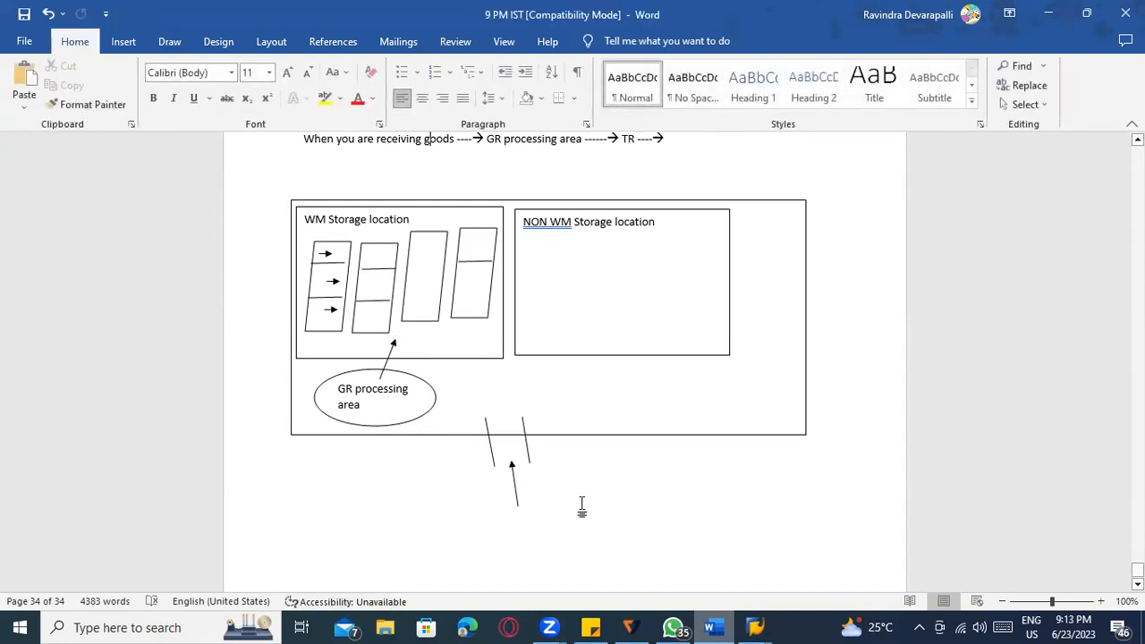
{"action": "scroll", "coordinate": [581, 506], "scroll_direction": "up", "scroll_amount": 5}
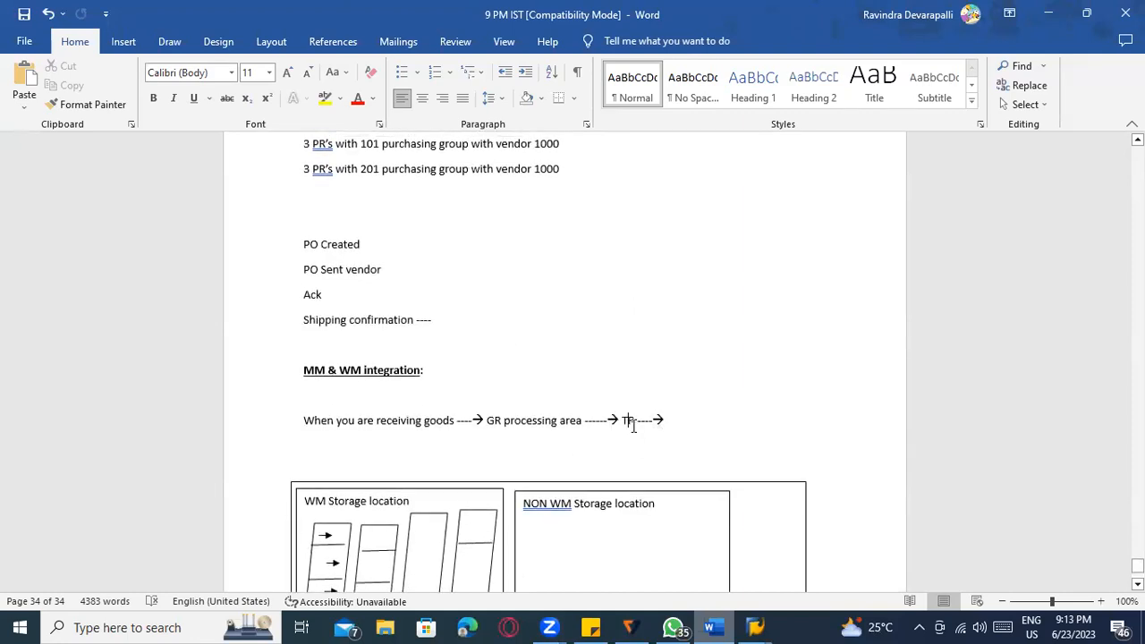
Extend the goods-receipt flow line with 'Transfer order ----> 01-01-01'.
{"action": "left_click", "coordinate": [695, 421]}
{"action": "scroll", "coordinate": [558, 409], "scroll_direction": "down", "scroll_amount": 2}
{"action": "scroll", "coordinate": [421, 422], "scroll_direction": "down", "scroll_amount": 2}
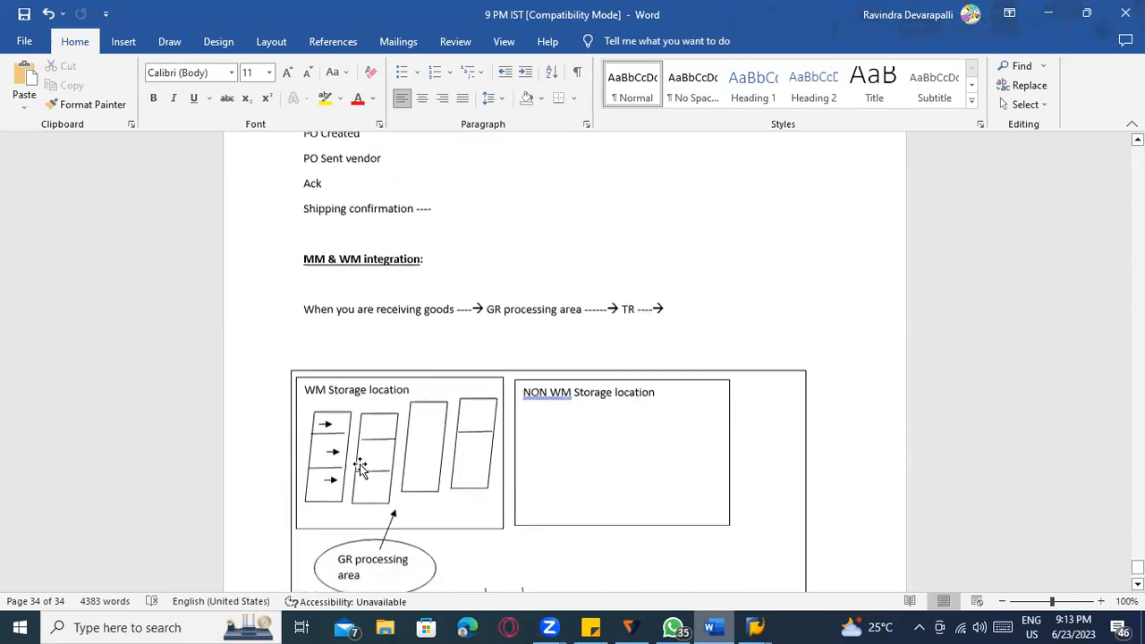
{"action": "left_click", "coordinate": [435, 438]}
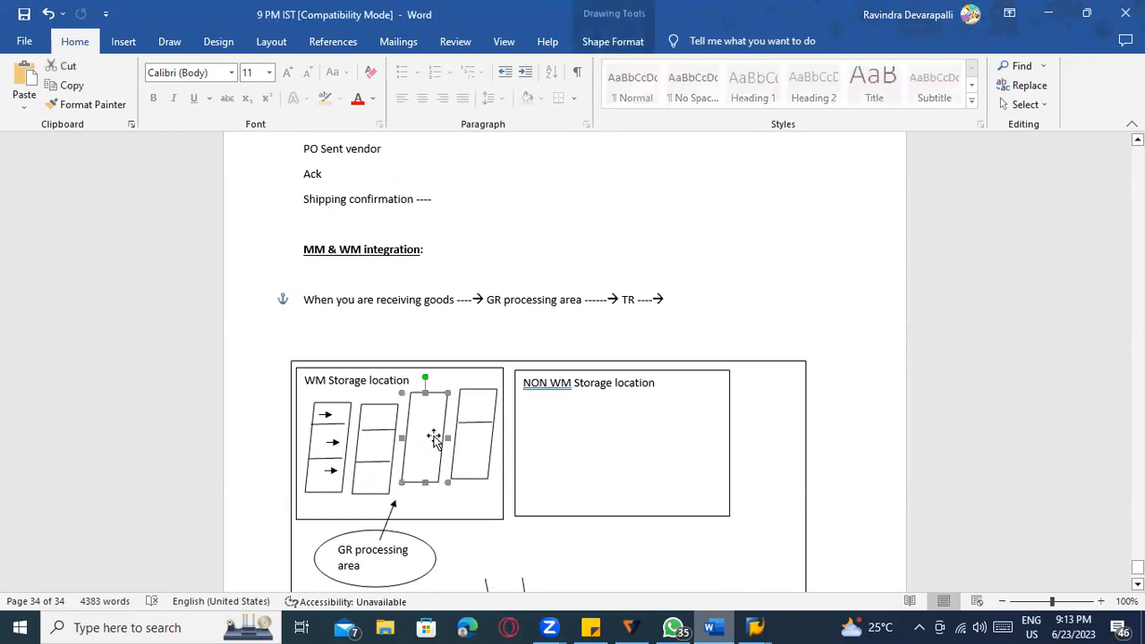
{"action": "left_click", "coordinate": [682, 301]}
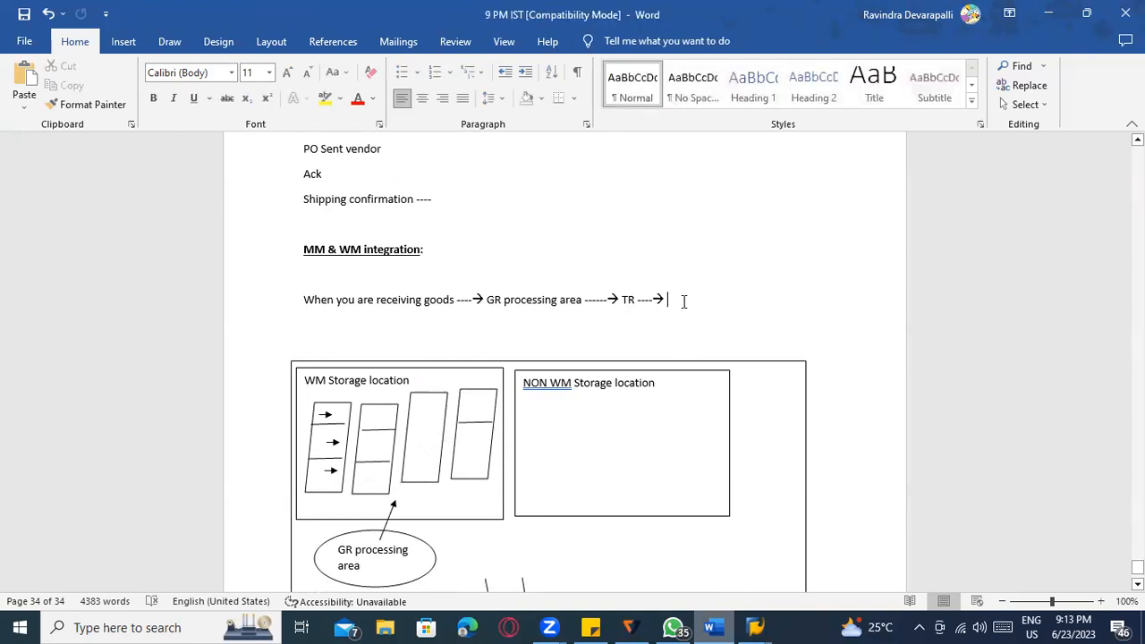
{"action": "type", "text": "Tra"}
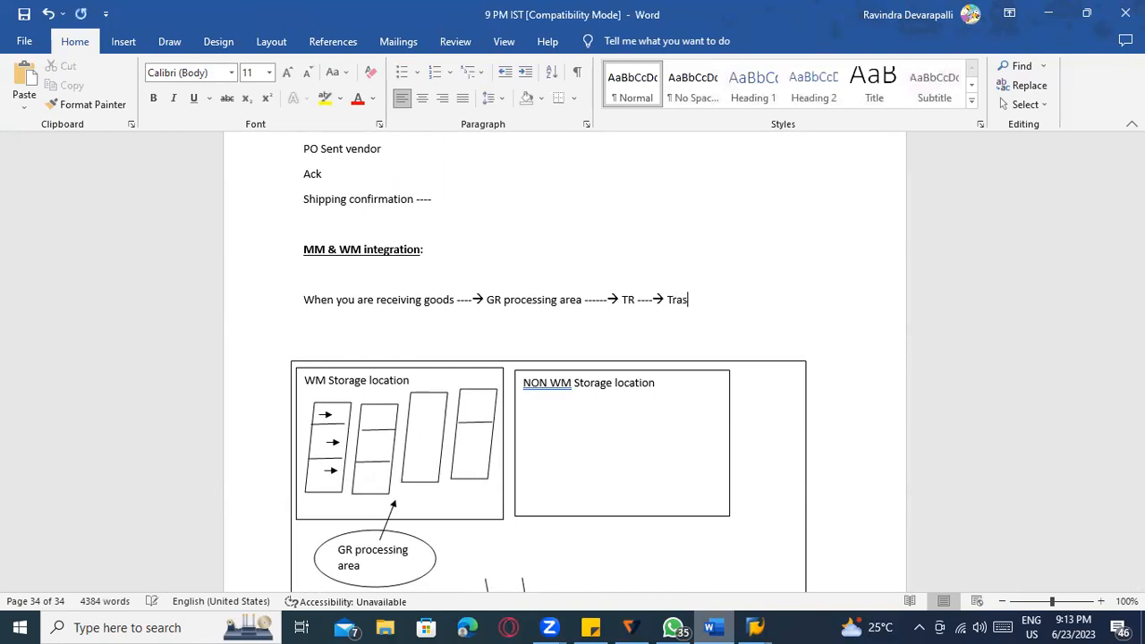
{"action": "type", "text": "nsfer ordr"}
{"action": "key", "text": "BackSpace"}
{"action": "key", "text": "BackSpace"}
{"action": "key", "text": "BackSpace"}
{"action": "type", "text": "der ----"}
{"action": "type", "text": "> "}
{"action": "type", "text": "01"}
{"action": "type", "text": "-01"}
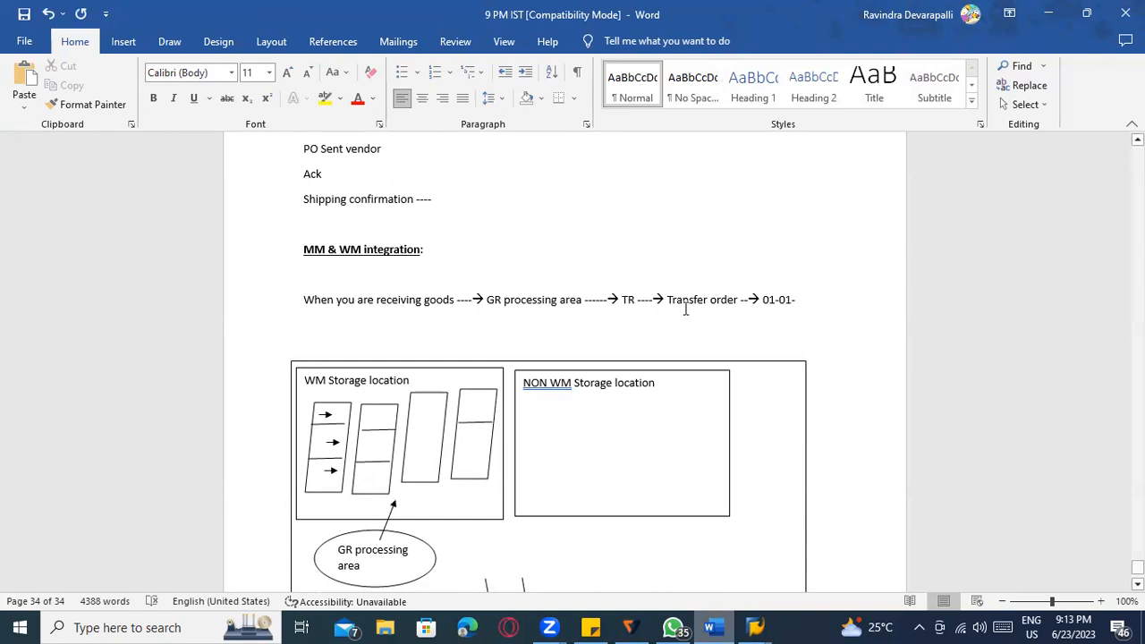
{"action": "type", "text": "-01"}
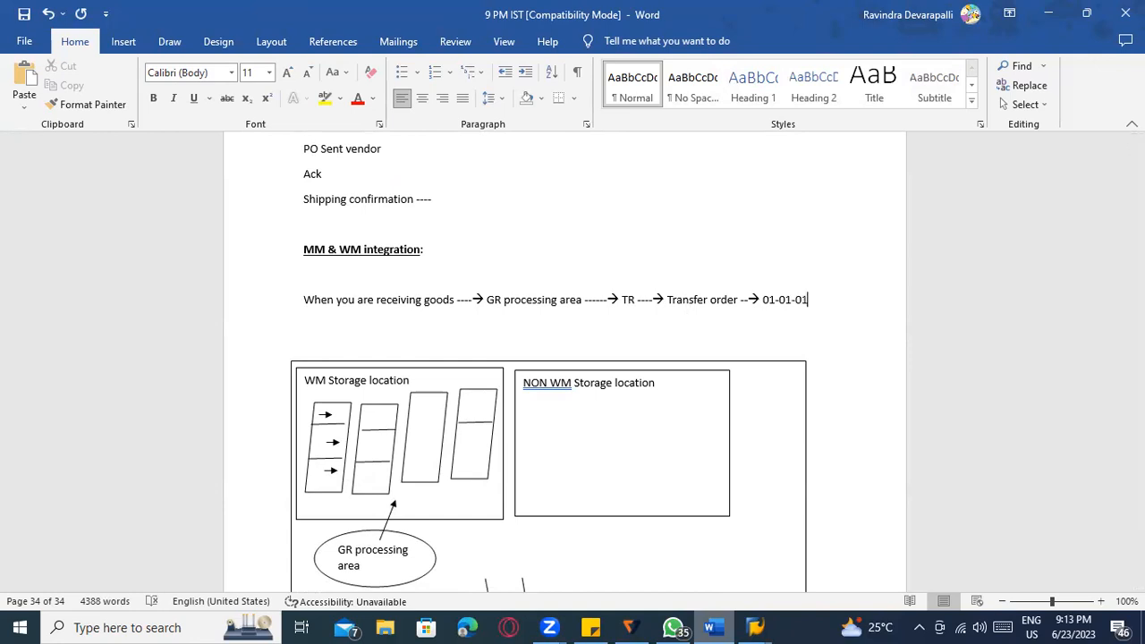
Finish the flow line with '--> placing the stock at 01-01-01 ( TO confirmed)'.
{"action": "left_click", "coordinate": [765, 301]}
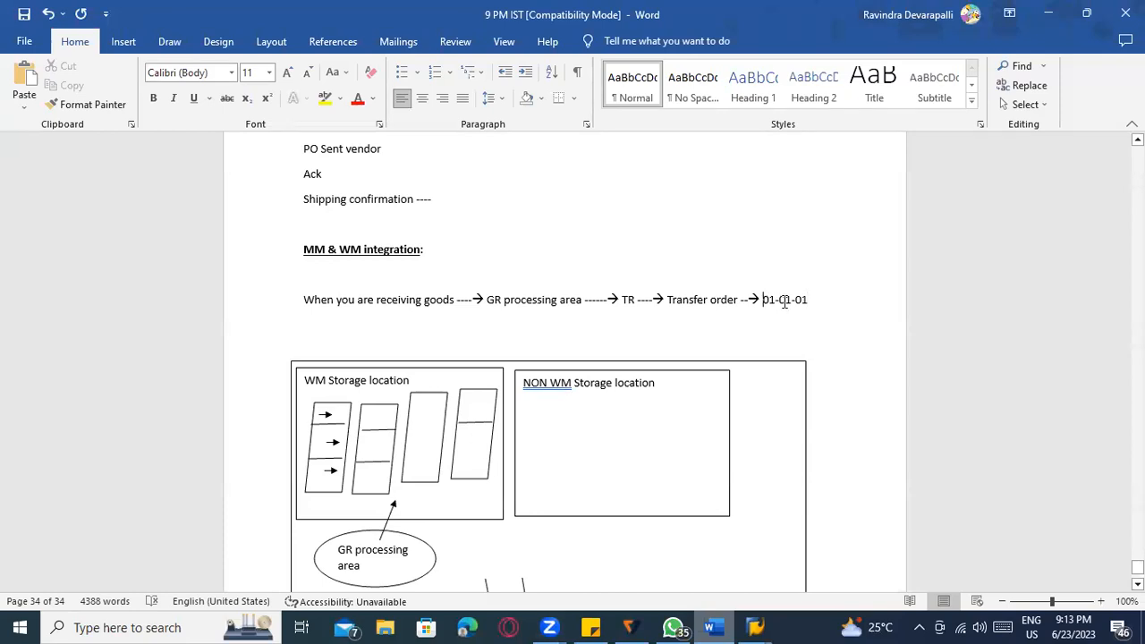
{"action": "left_click_drag", "start_coordinate": [784, 302], "coordinate": [809, 301]}
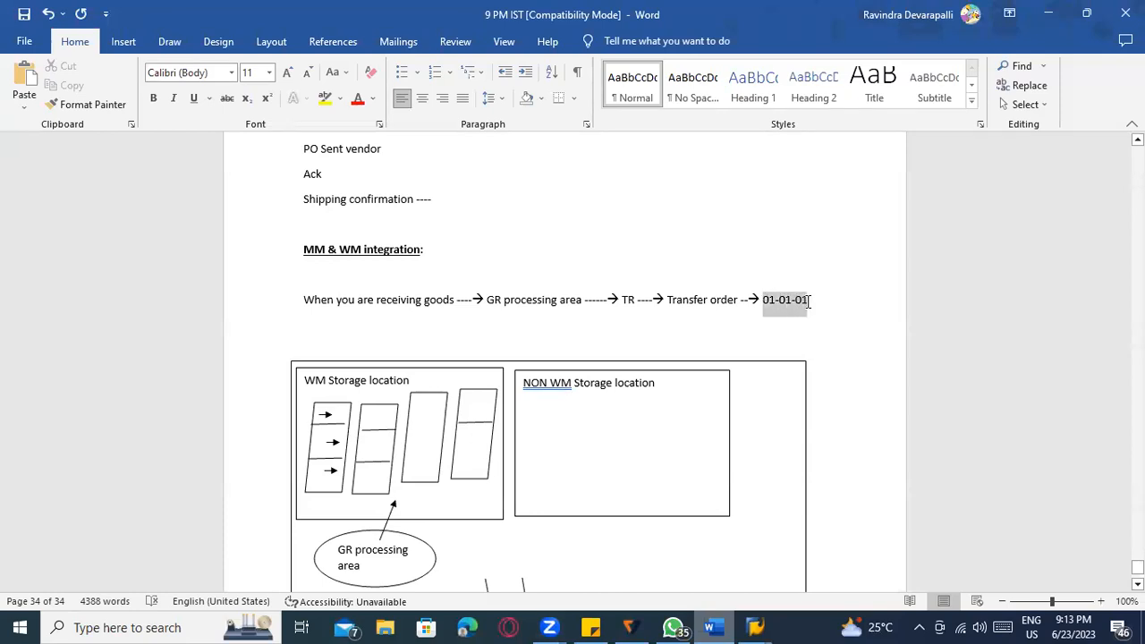
{"action": "left_click", "coordinate": [424, 461]}
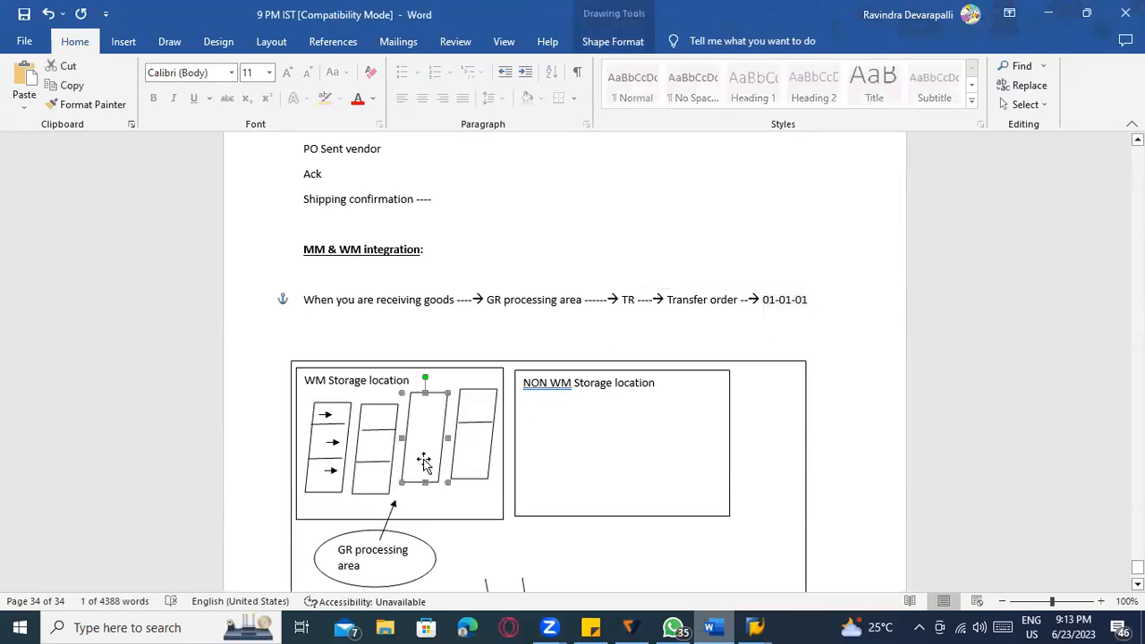
{"action": "left_click", "coordinate": [752, 301]}
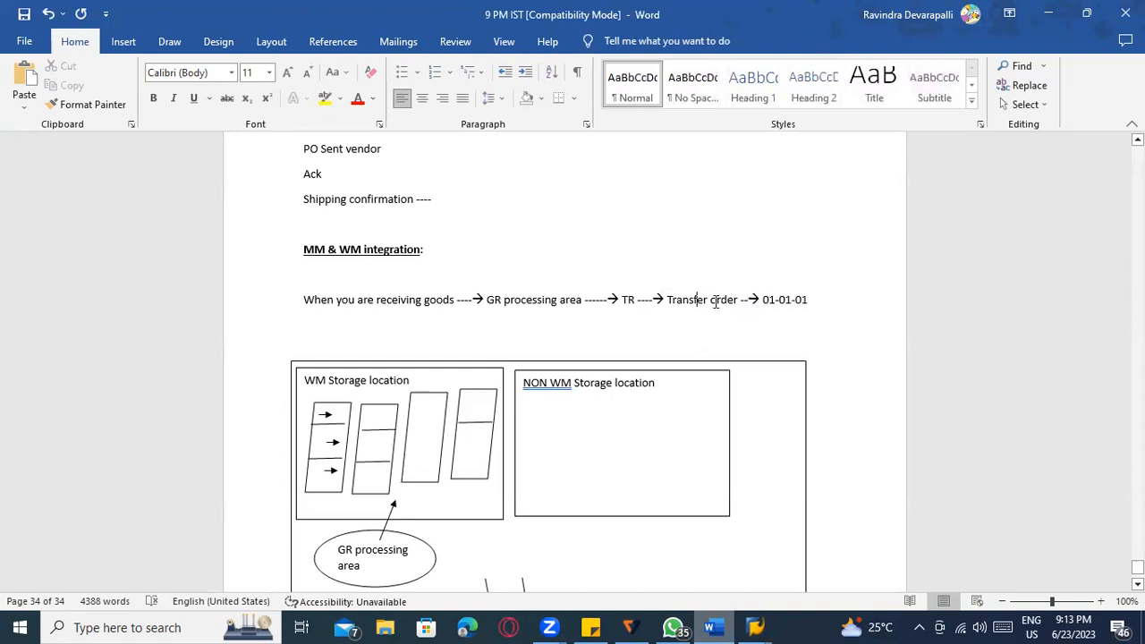
{"action": "left_click", "coordinate": [763, 302]}
{"action": "left_click", "coordinate": [827, 305]}
{"action": "type", "text": "--"}
{"action": "type", "text": "> "}
{"action": "type", "text": "placing s"}
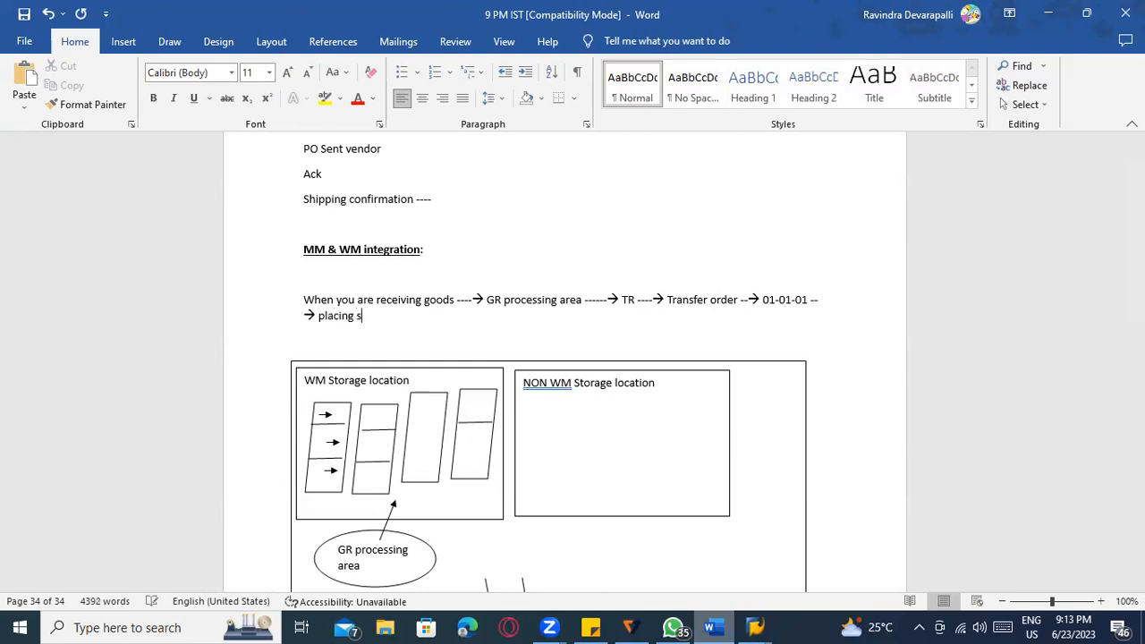
{"action": "type", "text": "he s"}
{"action": "key", "text": "BackSpace"}
{"action": "type", "text": "stock at 01-01-01 ( TO confirm"}
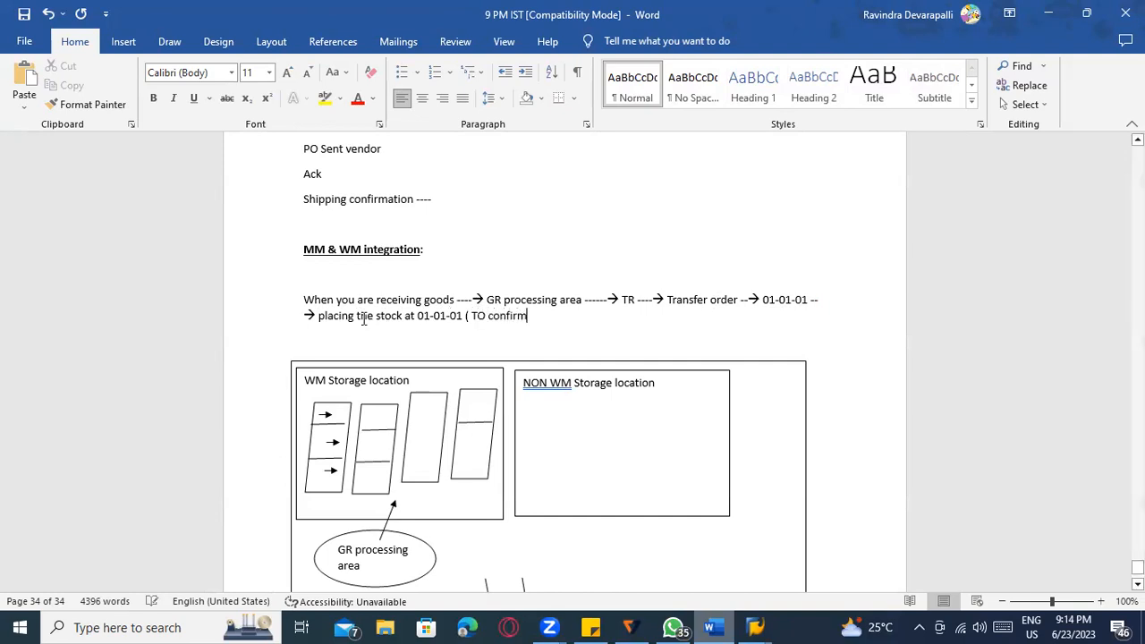
{"action": "type", "text": "ed)"}
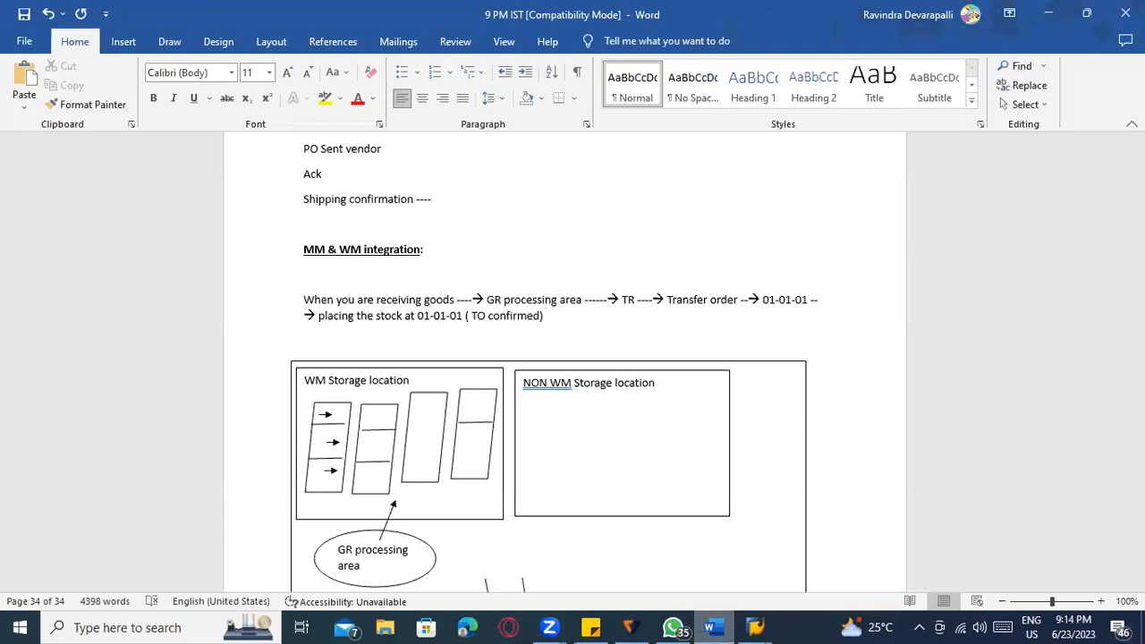
{"action": "left_click", "coordinate": [374, 319]}
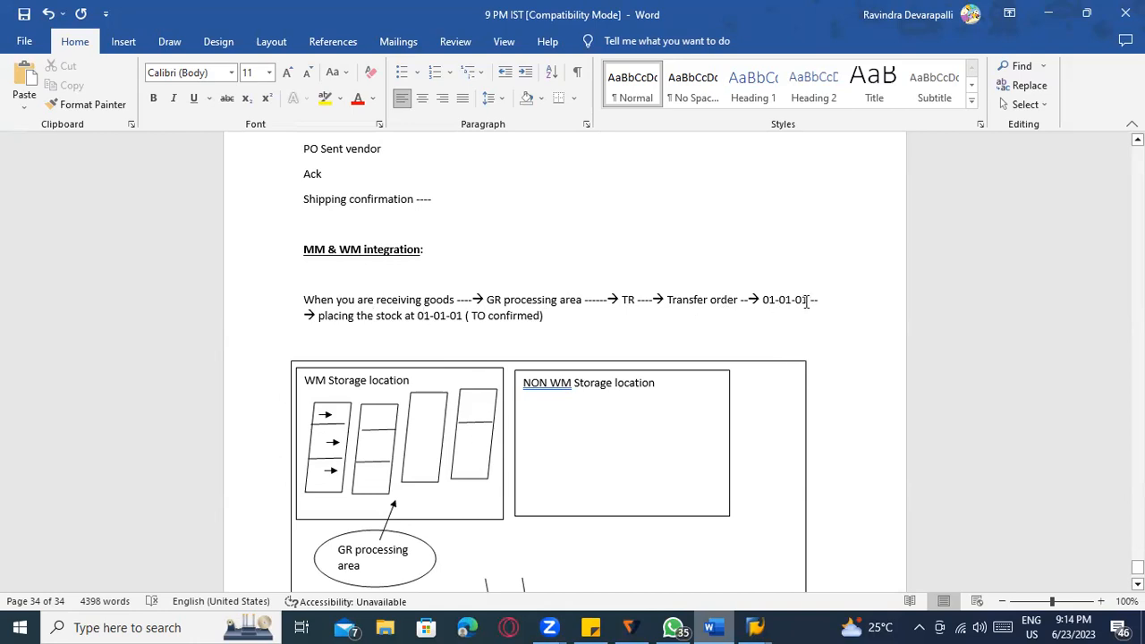
{"action": "left_click", "coordinate": [766, 300]}
{"action": "left_click", "coordinate": [427, 450]}
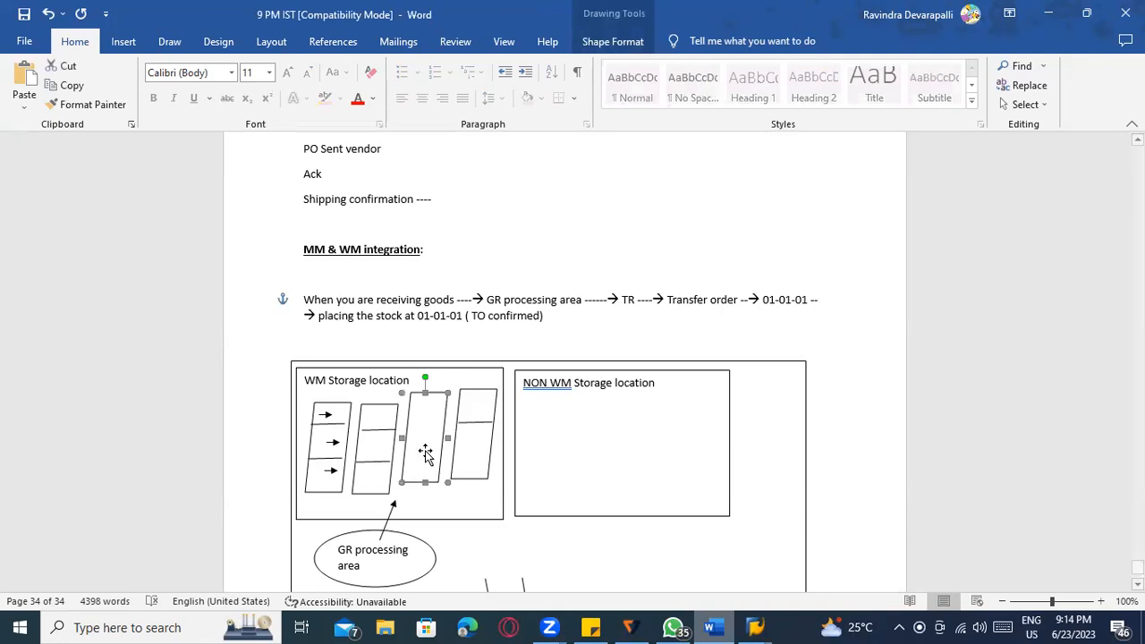
{"action": "scroll", "coordinate": [613, 403], "scroll_direction": "down", "scroll_amount": 3}
{"action": "left_click", "coordinate": [668, 553]}
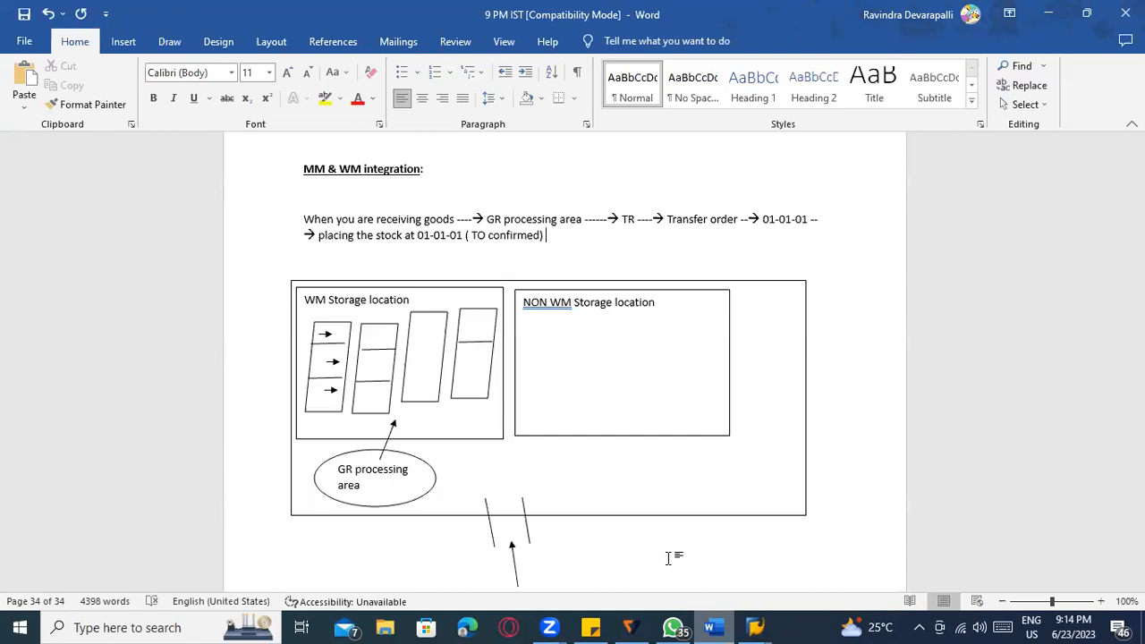
Draw an arrow from the bottom entrance gap up into the NON WM Storage location box.
{"action": "left_click", "coordinate": [163, 40]}
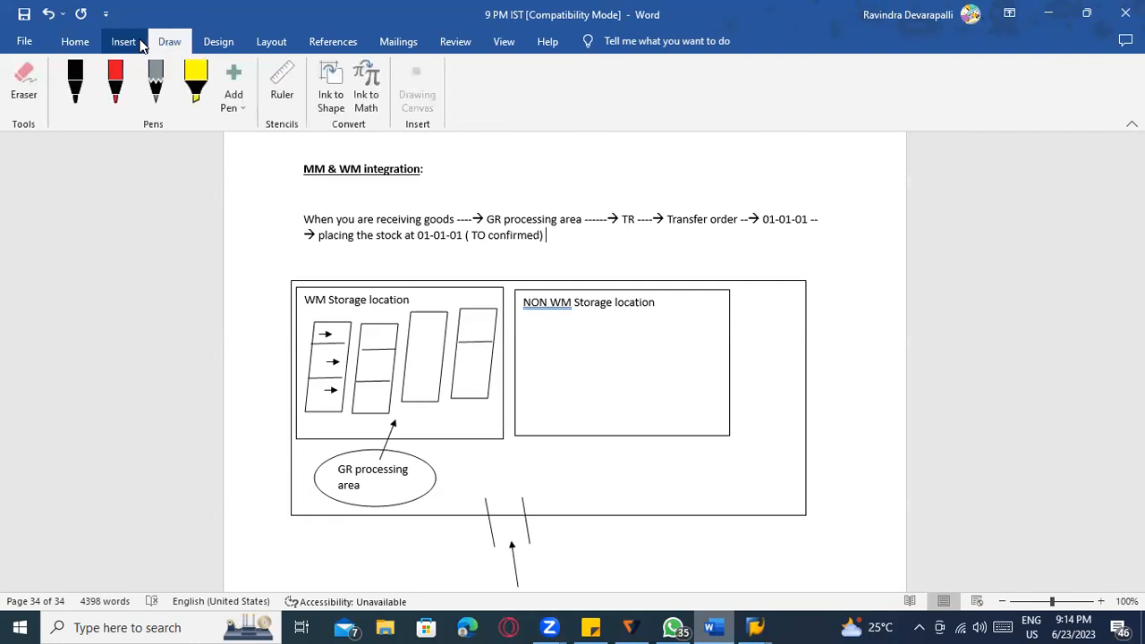
{"action": "left_click", "coordinate": [140, 45]}
{"action": "left_click", "coordinate": [222, 66]}
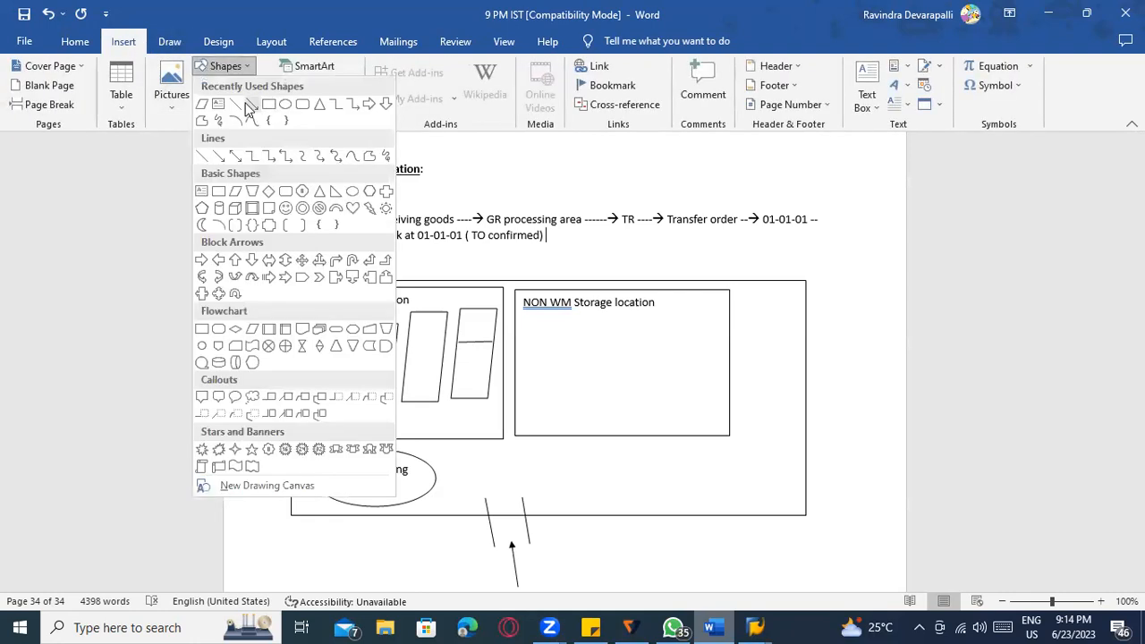
{"action": "left_click", "coordinate": [247, 104]}
{"action": "left_click_drag", "start_coordinate": [510, 492], "coordinate": [546, 363]}
{"action": "left_click", "coordinate": [585, 379]}
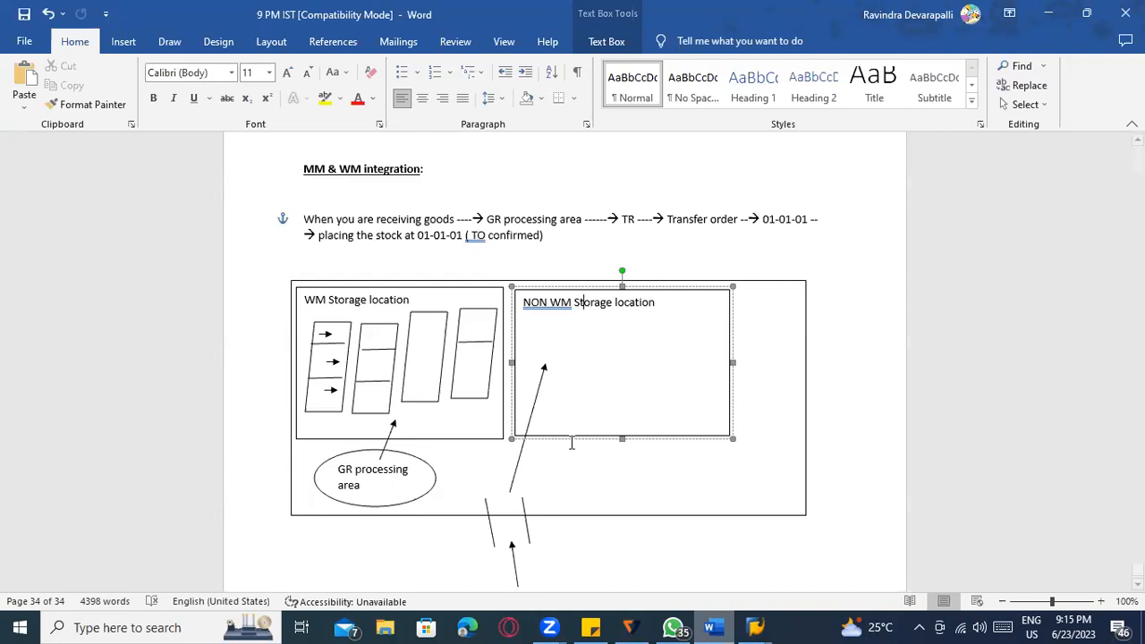
{"action": "left_click", "coordinate": [324, 432]}
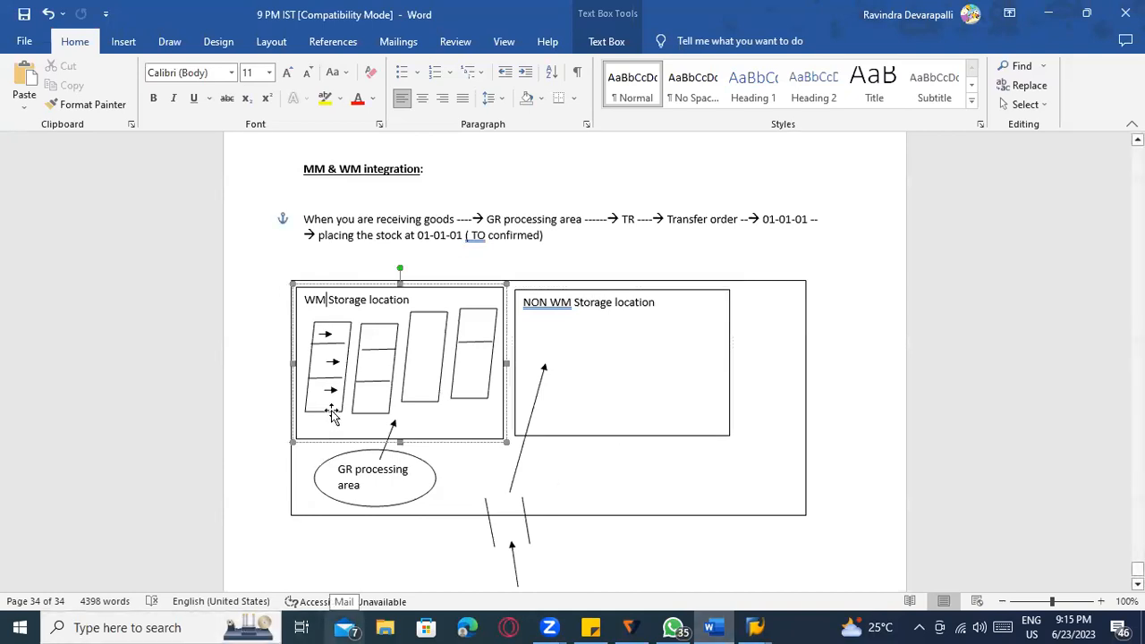
{"action": "left_click", "coordinate": [331, 403]}
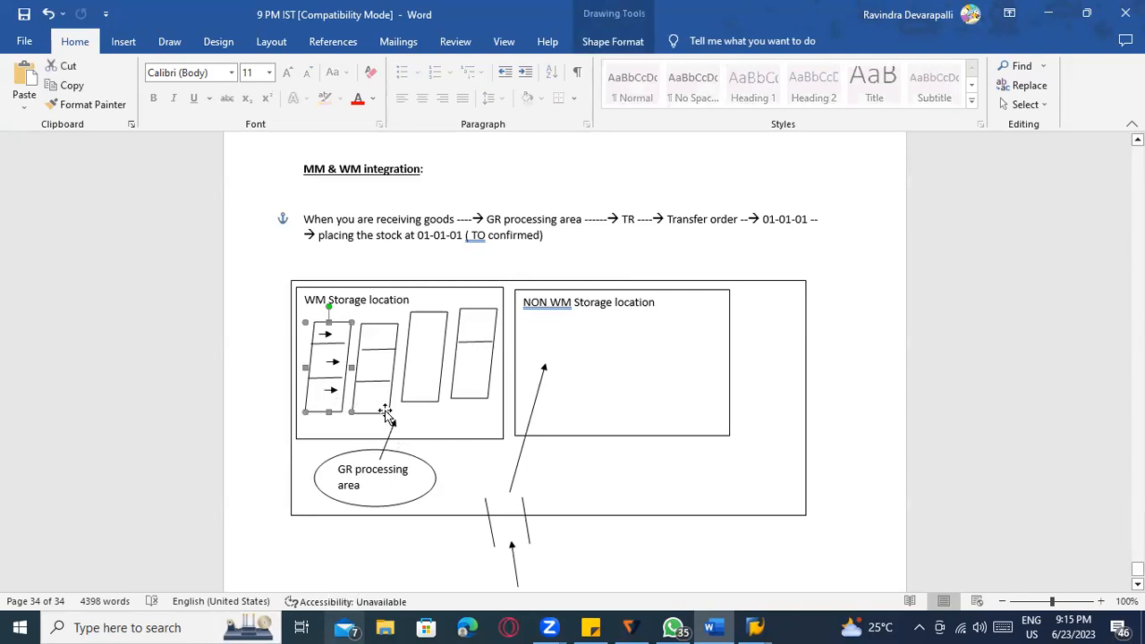
{"action": "left_click", "coordinate": [377, 369]}
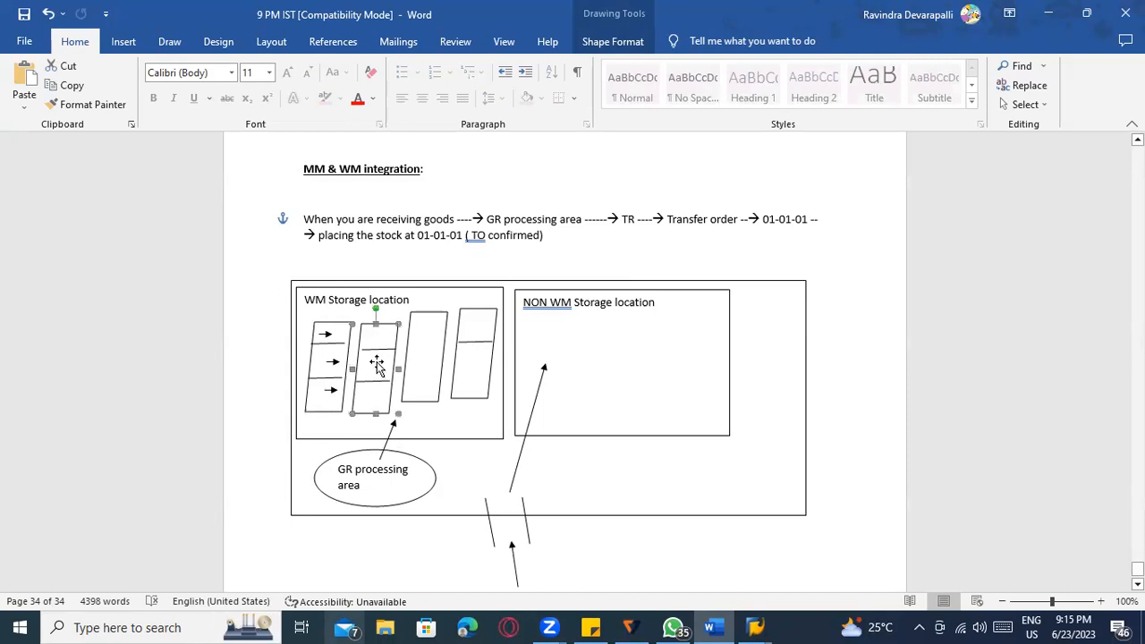
{"action": "scroll", "coordinate": [390, 419], "scroll_direction": "down", "scroll_amount": 1}
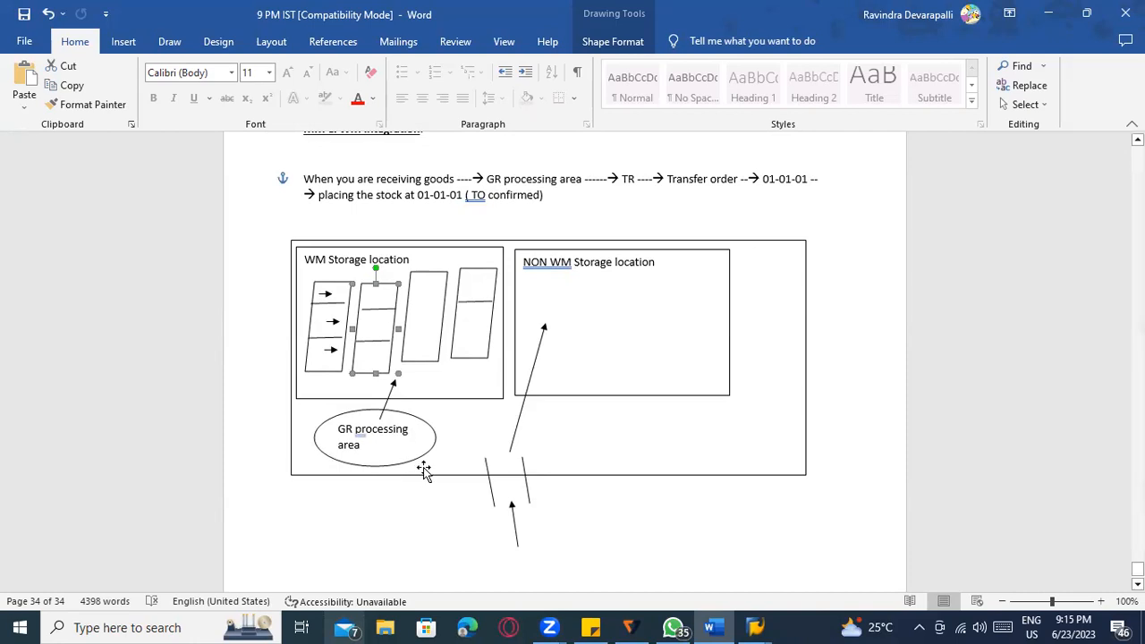
{"action": "scroll", "coordinate": [680, 252], "scroll_direction": "up", "scroll_amount": 1}
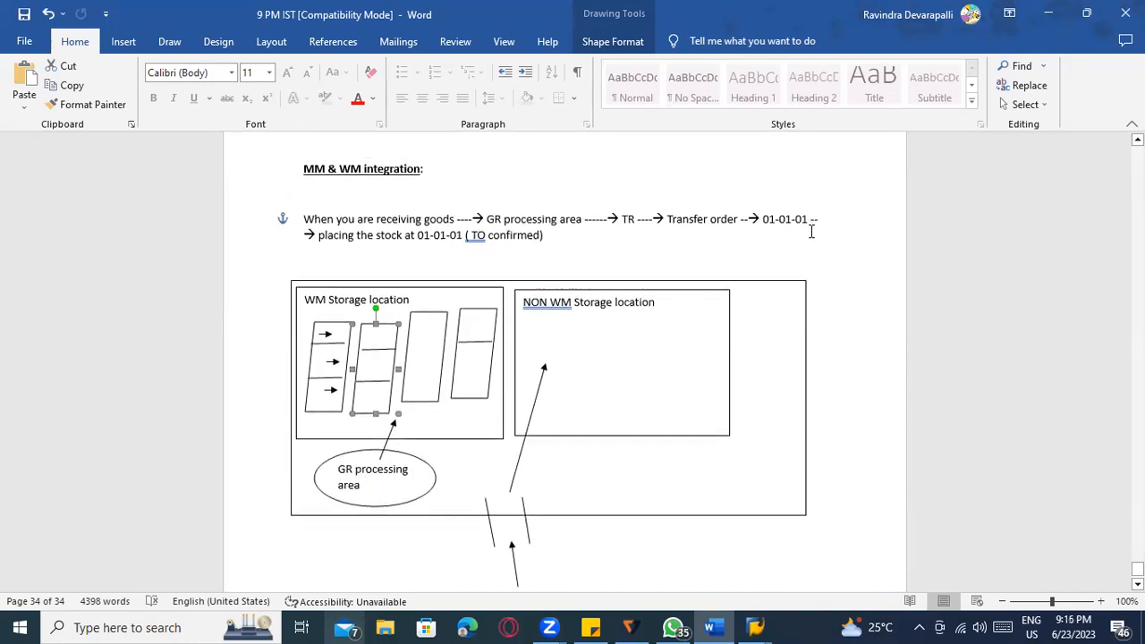
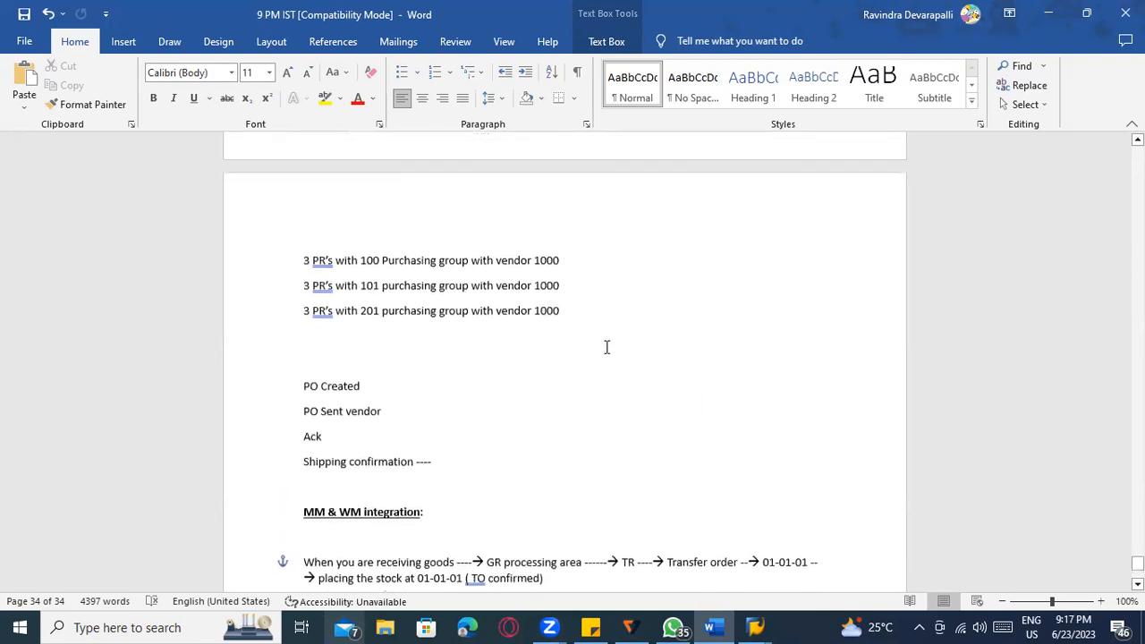
{"action": "scroll", "coordinate": [656, 347], "scroll_direction": "down", "scroll_amount": 3}
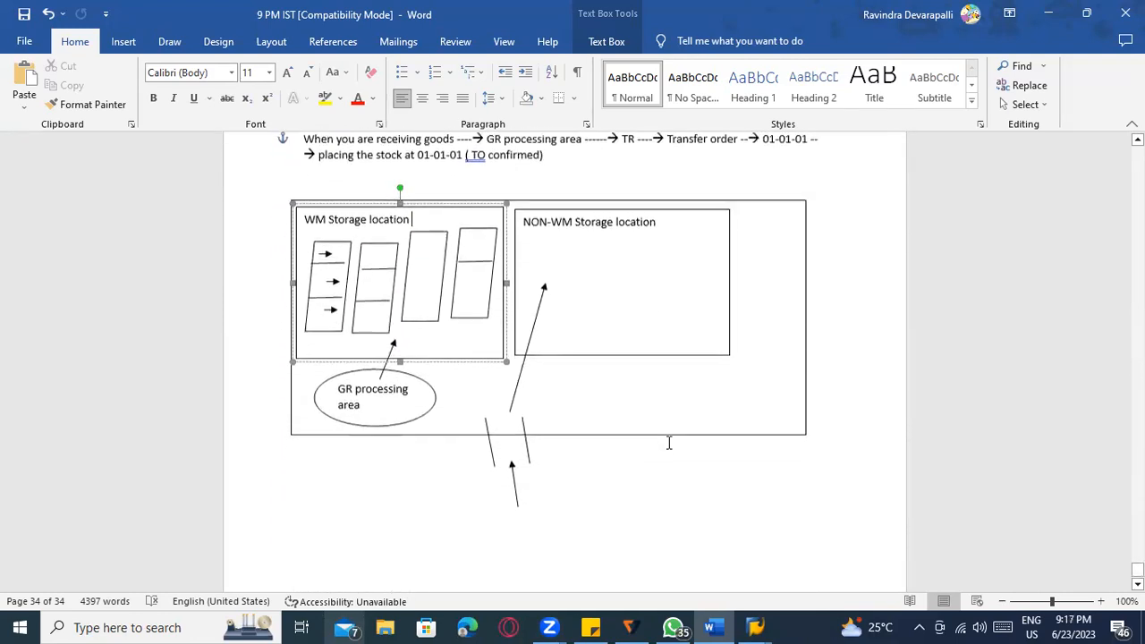
Scroll to the MM & WM integration notes, deselect the WM Storage location text box, and return to SAP.
{"action": "left_click", "coordinate": [471, 483]}
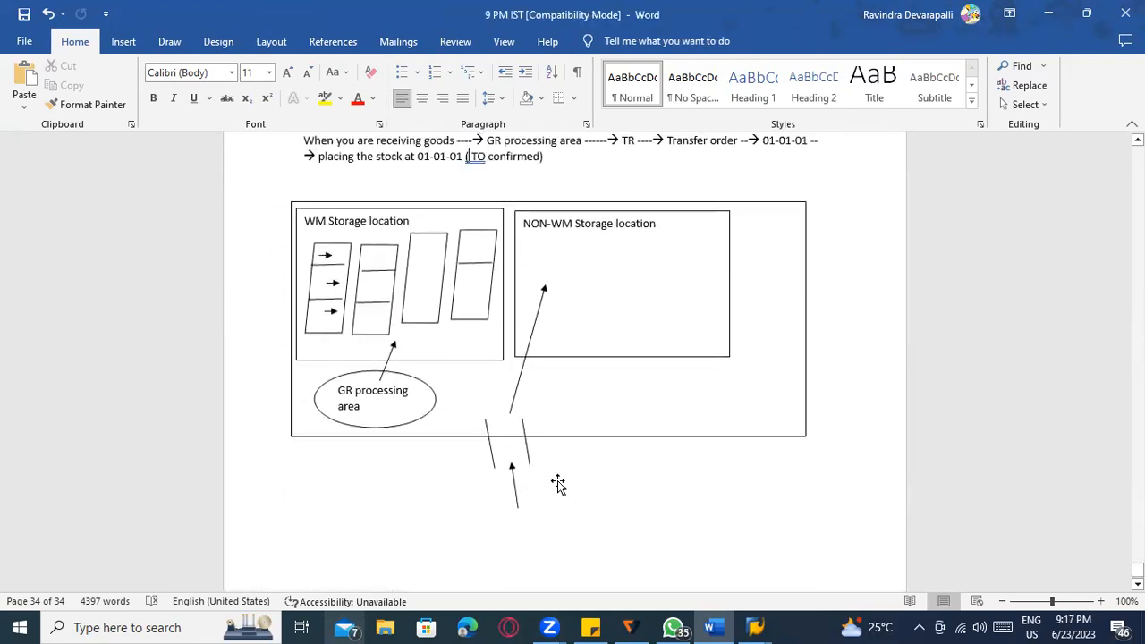
{"action": "scroll", "coordinate": [557, 484], "scroll_direction": "up", "scroll_amount": 3}
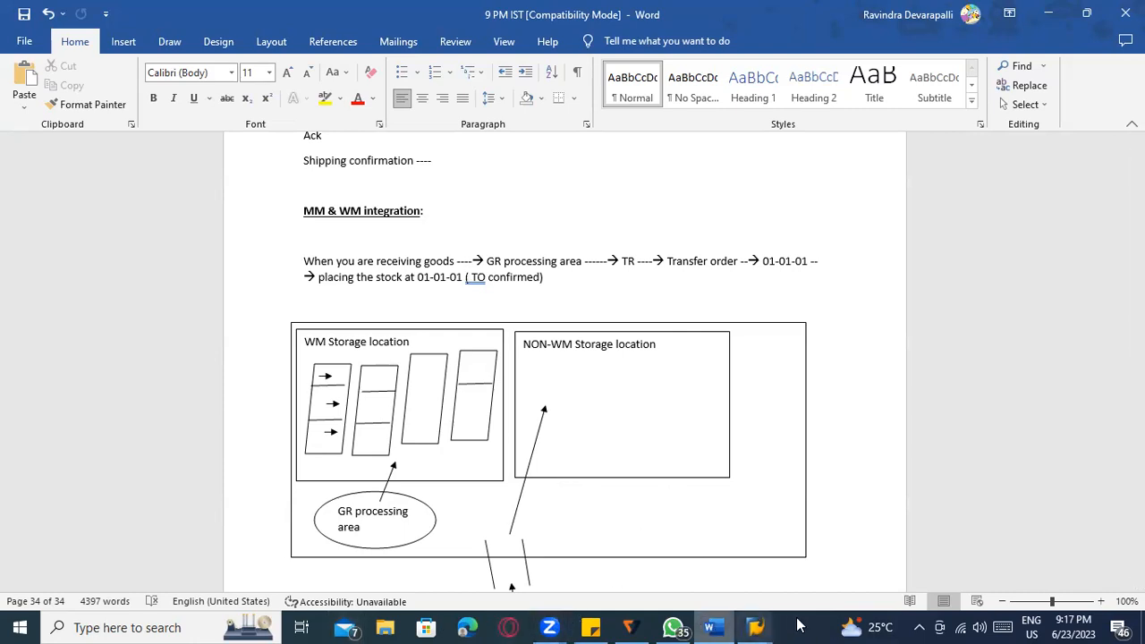
{"action": "left_click", "coordinate": [754, 627]}
Launch MIGO, then leave the material document display.
{"action": "left_click", "coordinate": [506, 559]}
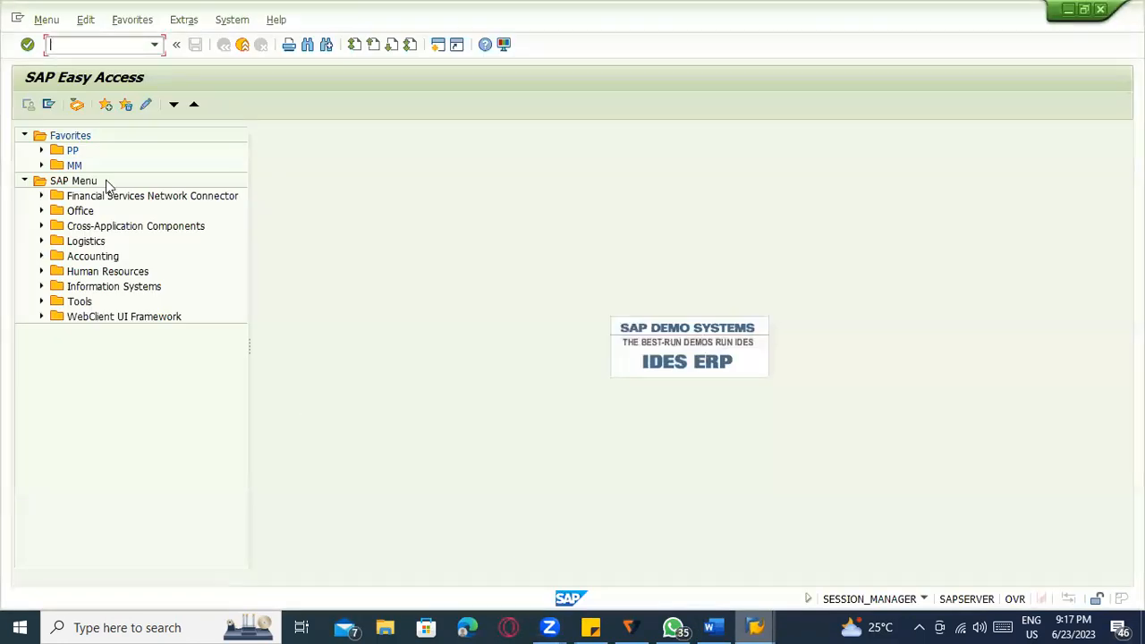
{"action": "type", "text": "mm0"}
{"action": "type", "text": "go"}
{"action": "key", "text": "Return"}
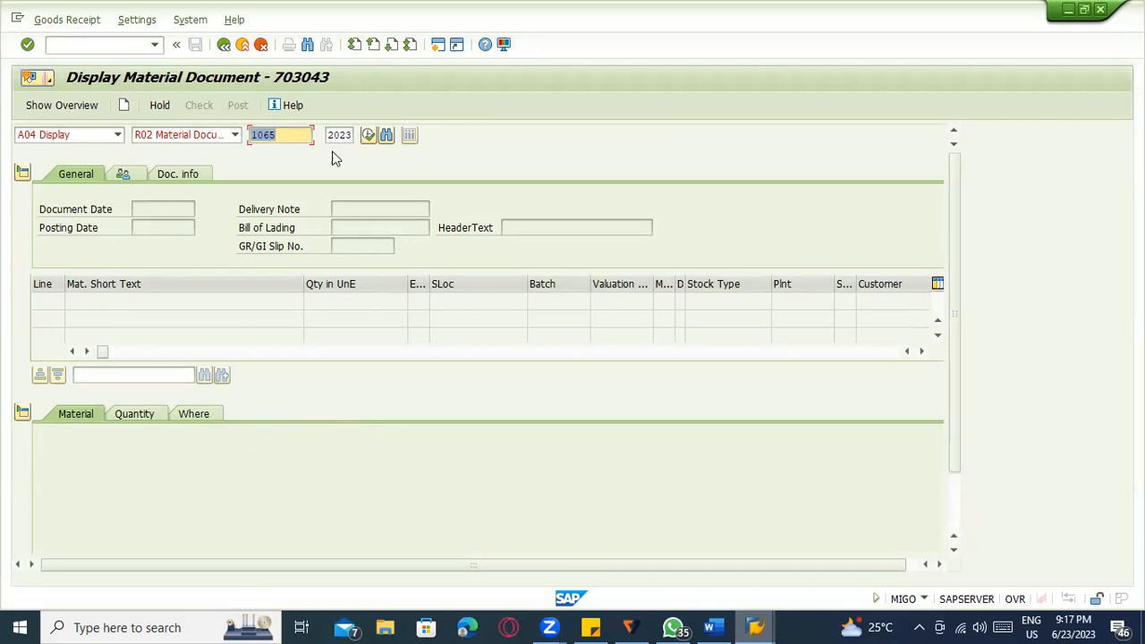
{"action": "left_click", "coordinate": [242, 43]}
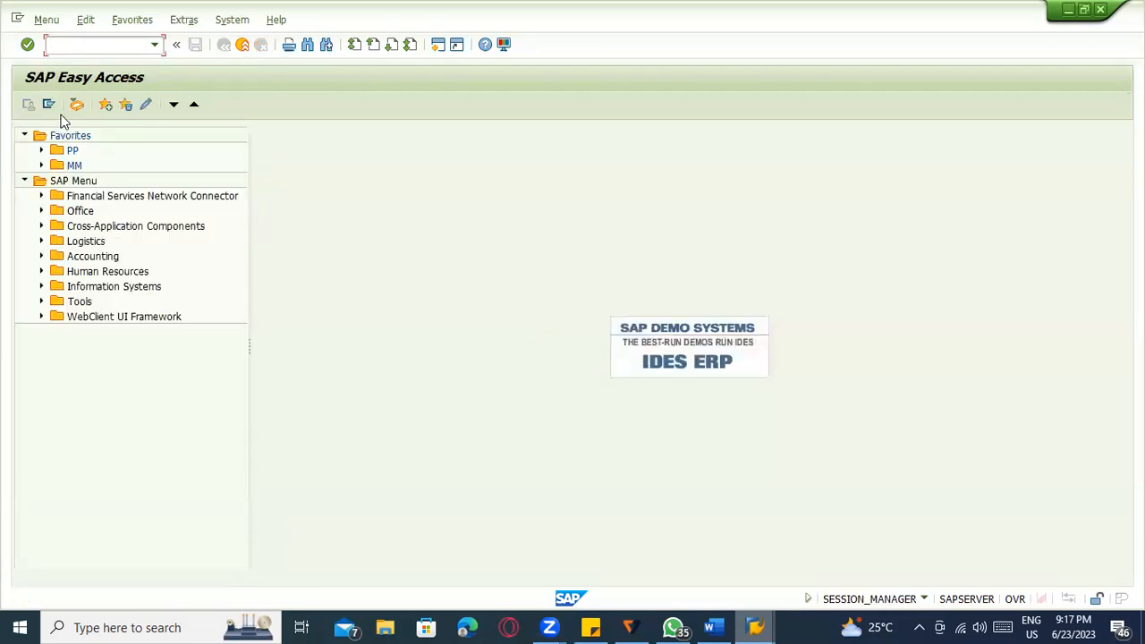
In SPRO, open Enterprise Structure > Assignment > Logistics Execution > Assign warehouse number to plant/storage location.
{"action": "type", "text": "spro"}
{"action": "key", "text": "Return"}
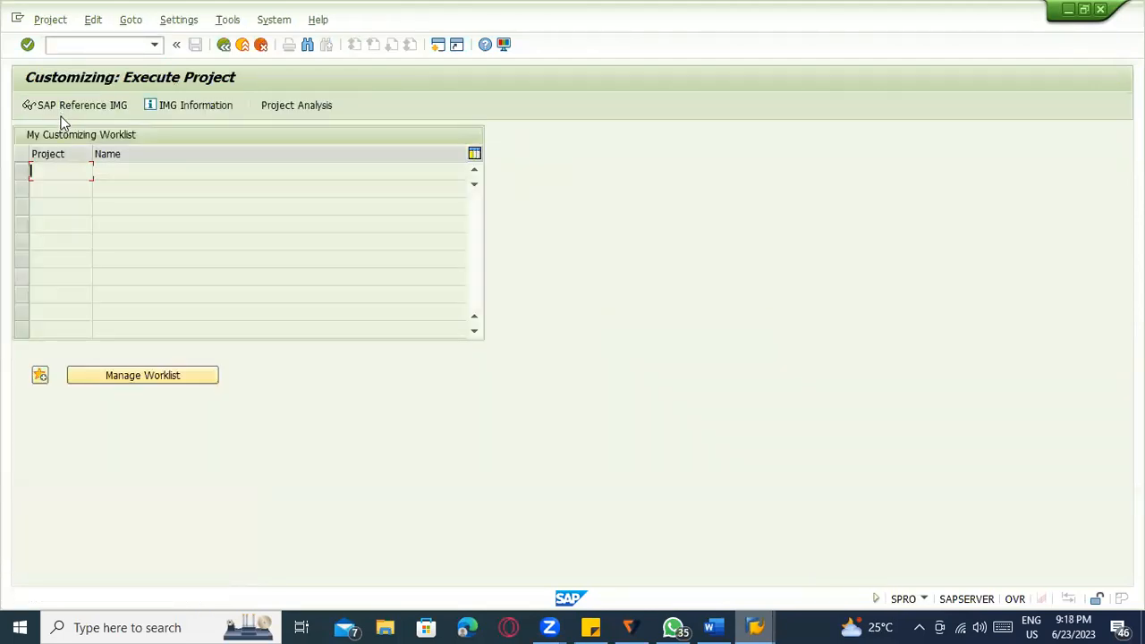
{"action": "left_click", "coordinate": [64, 105]}
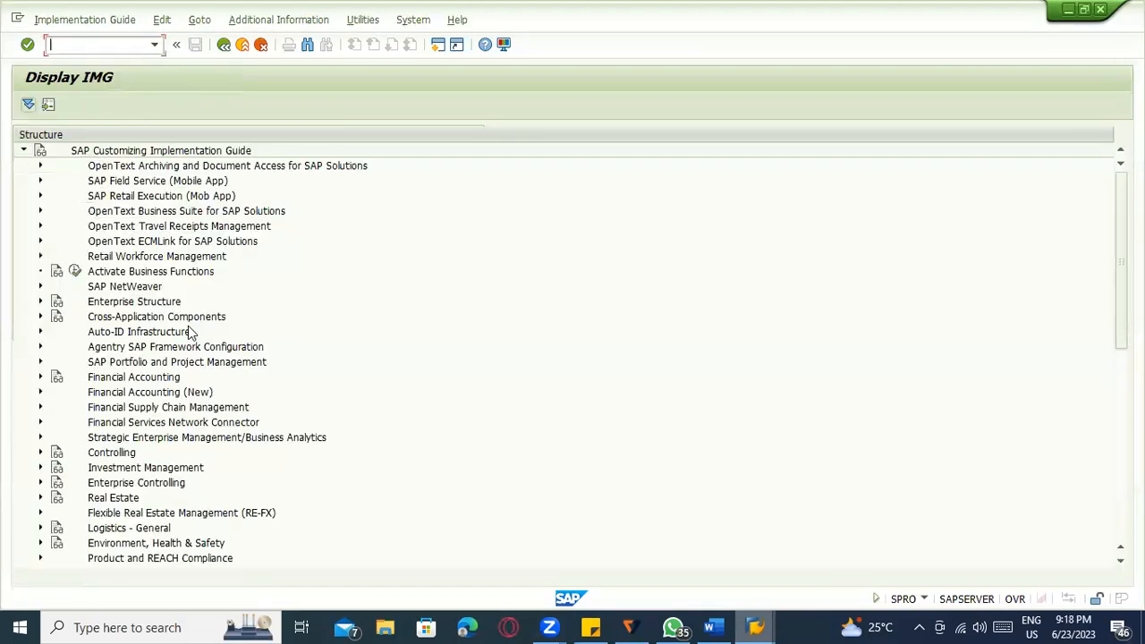
{"action": "left_click", "coordinate": [39, 301]}
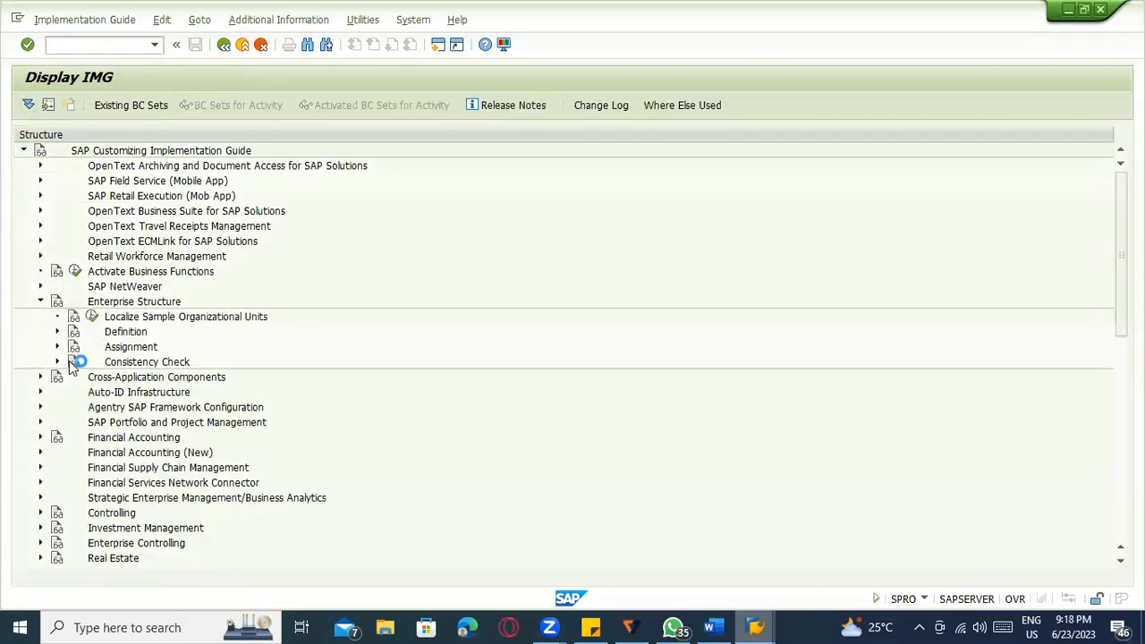
{"action": "left_click", "coordinate": [57, 346]}
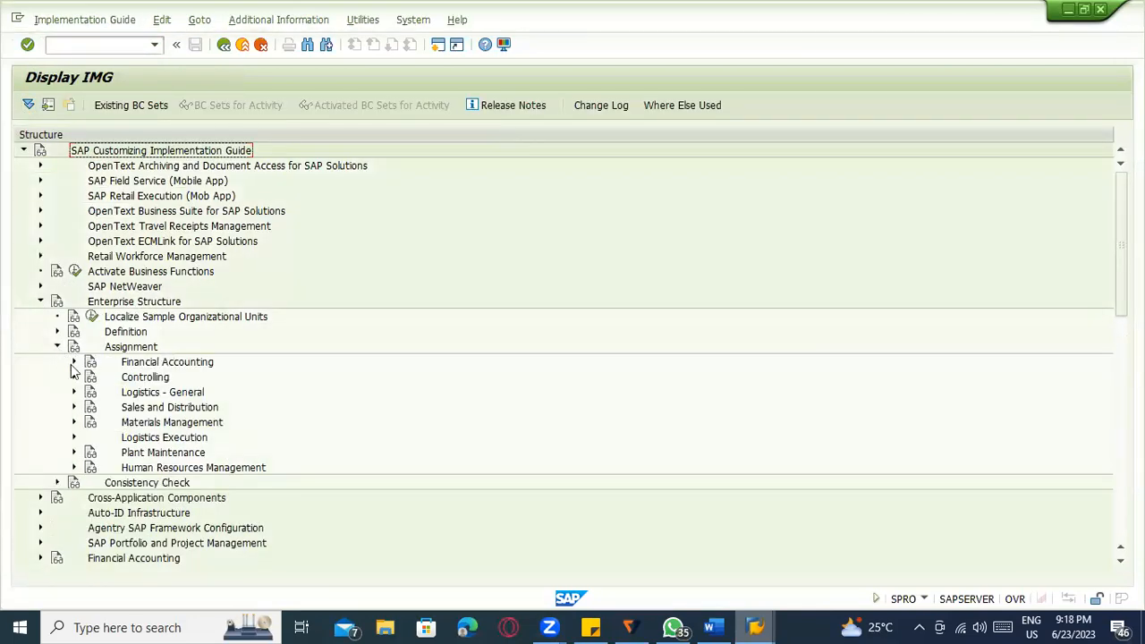
{"action": "left_click", "coordinate": [74, 437]}
{"action": "scroll", "coordinate": [306, 439], "scroll_direction": "down", "scroll_amount": 2}
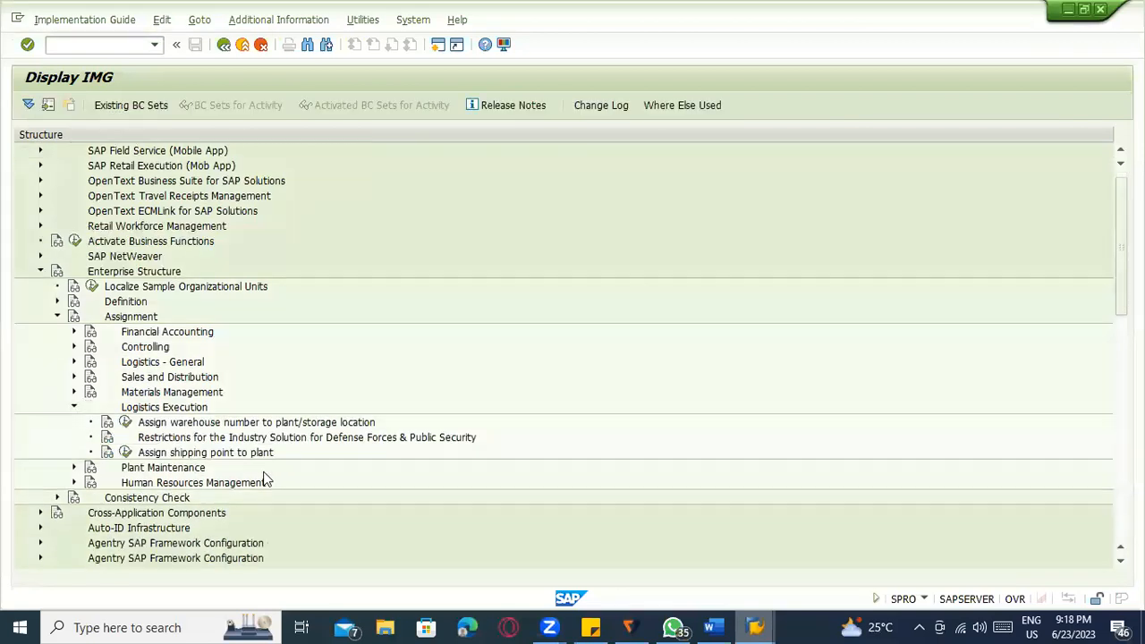
{"action": "left_click", "coordinate": [125, 408]}
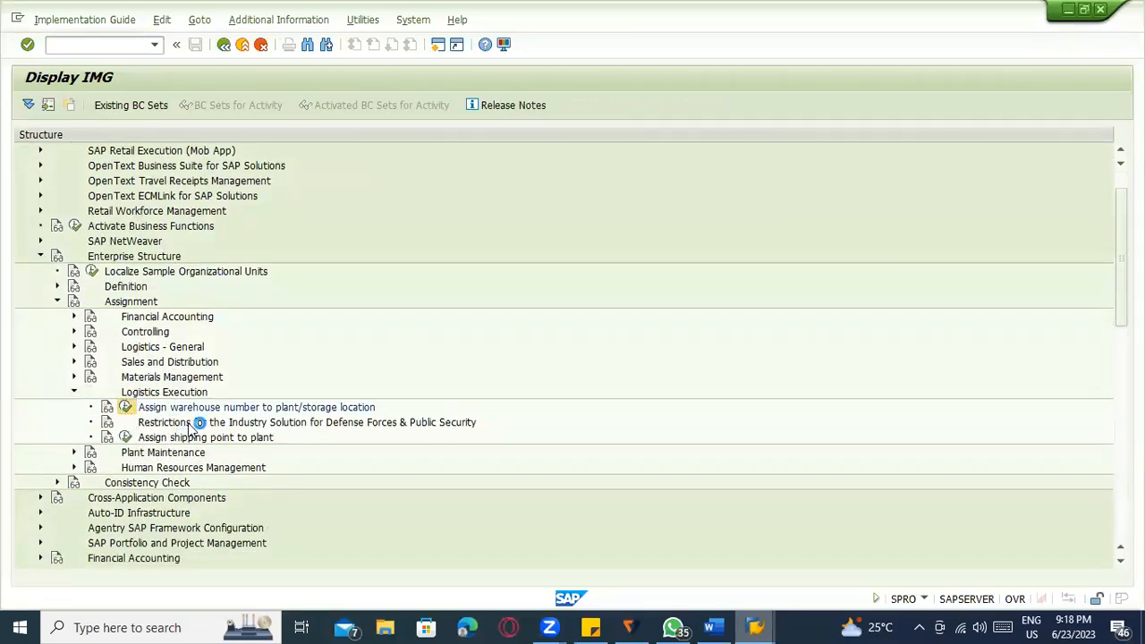
{"action": "left_click", "coordinate": [182, 561]}
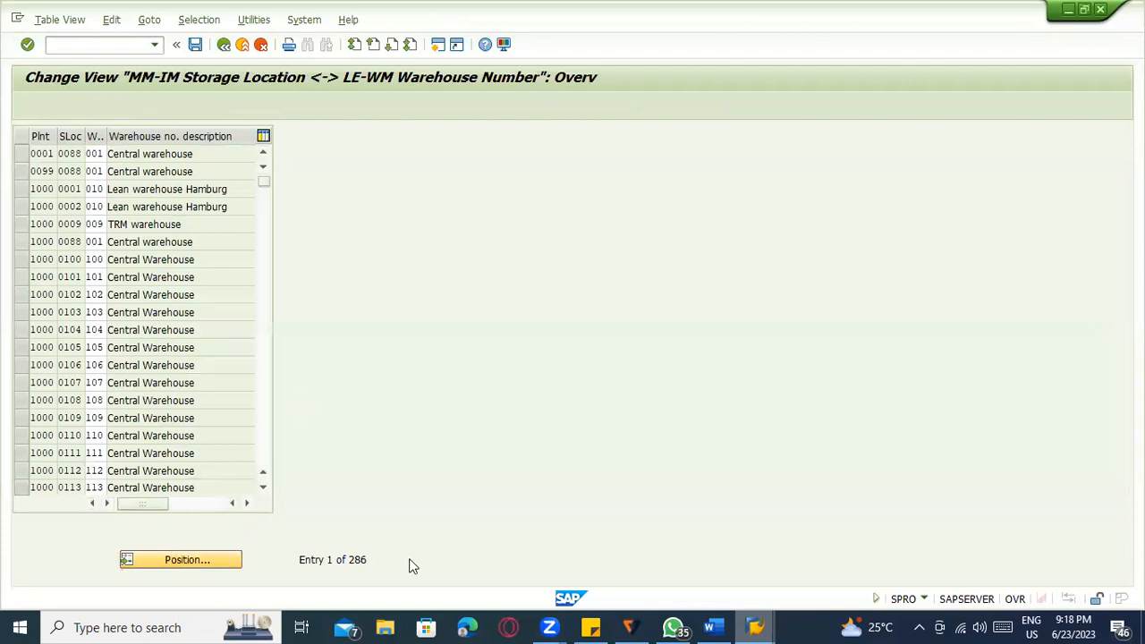
Position the table at plant 1100 and widen the warehouse number column.
{"action": "type", "text": "1100"}
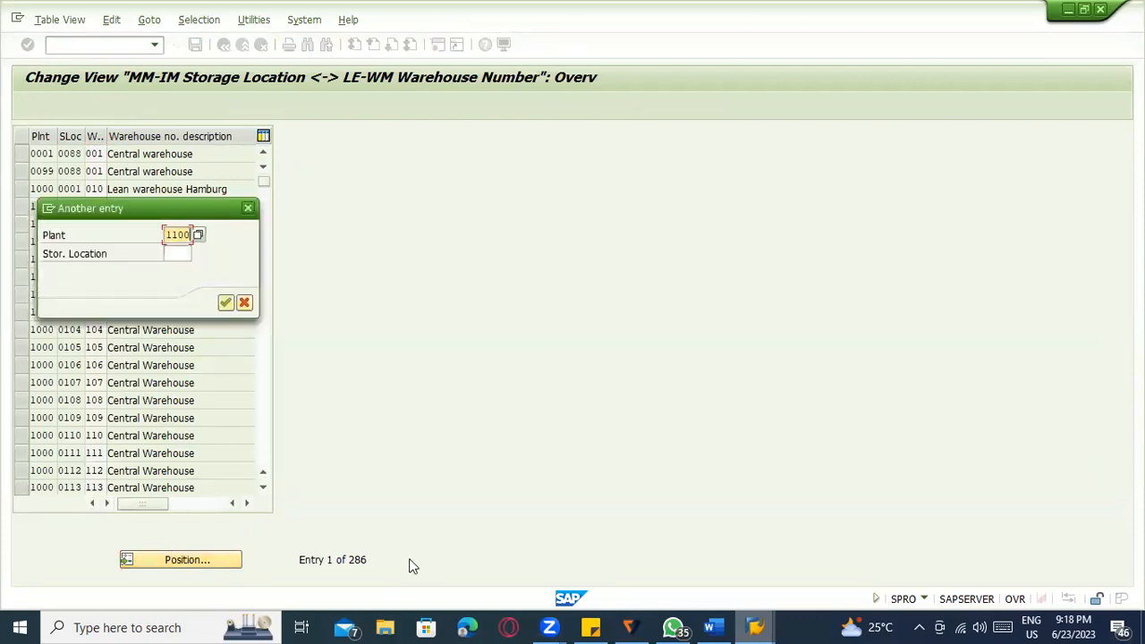
{"action": "key", "text": "Return"}
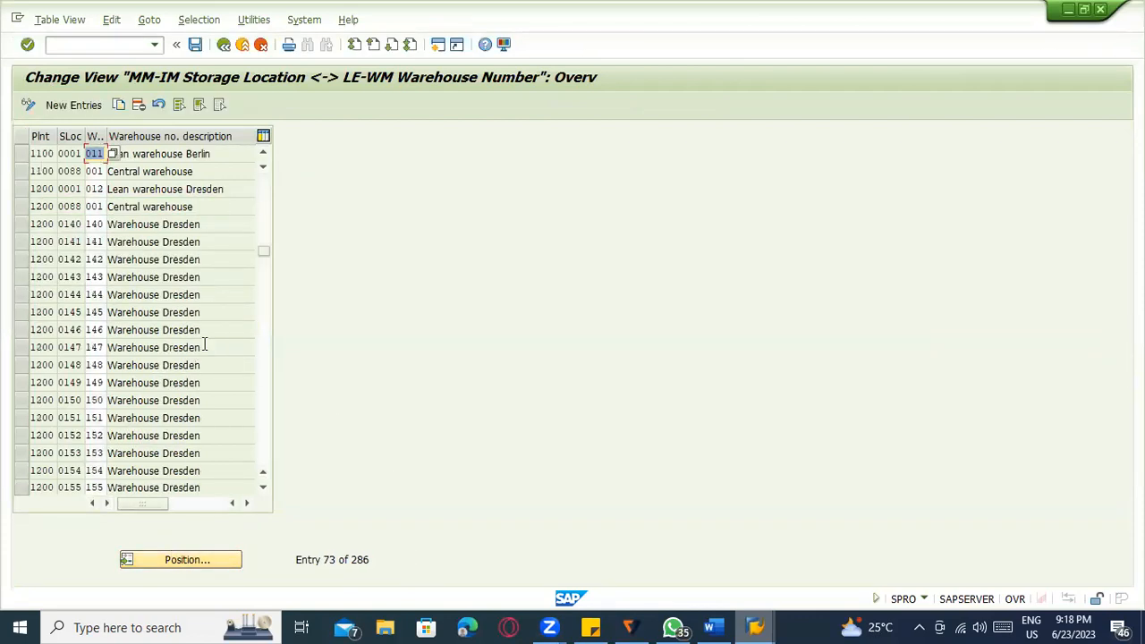
{"action": "left_click", "coordinate": [104, 152]}
{"action": "left_click_drag", "start_coordinate": [104, 146], "coordinate": [153, 153]}
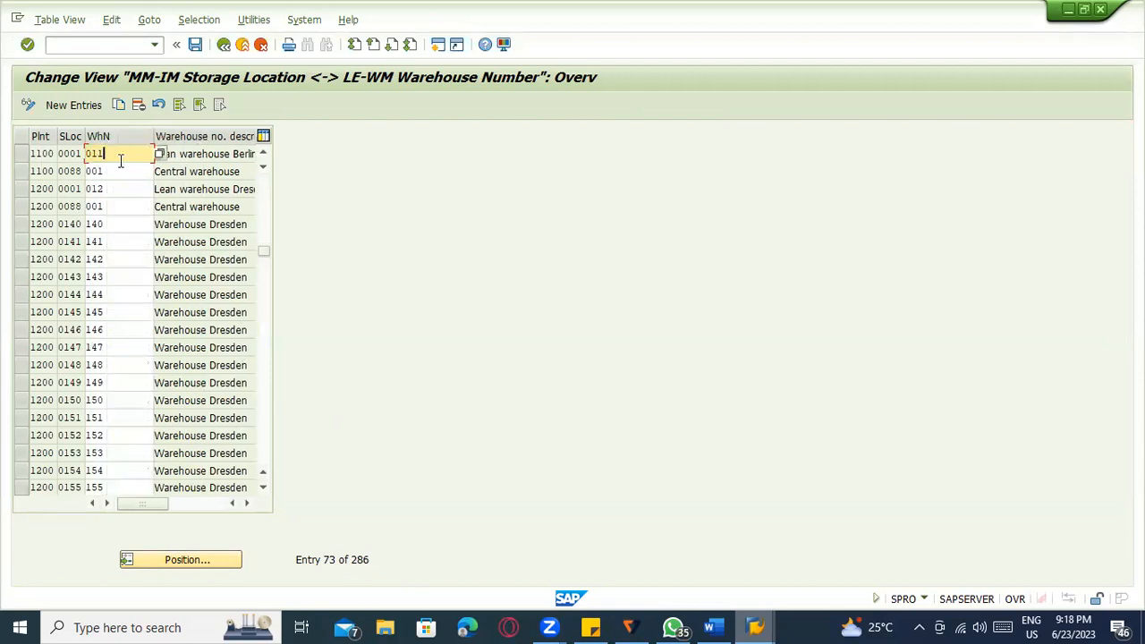
{"action": "double_click", "coordinate": [82, 155]}
Compare storage locations 0001 and 0088 against warehouse 011 and widen the storage location column.
{"action": "left_click", "coordinate": [62, 154]}
{"action": "left_click", "coordinate": [68, 171]}
{"action": "left_click", "coordinate": [70, 189]}
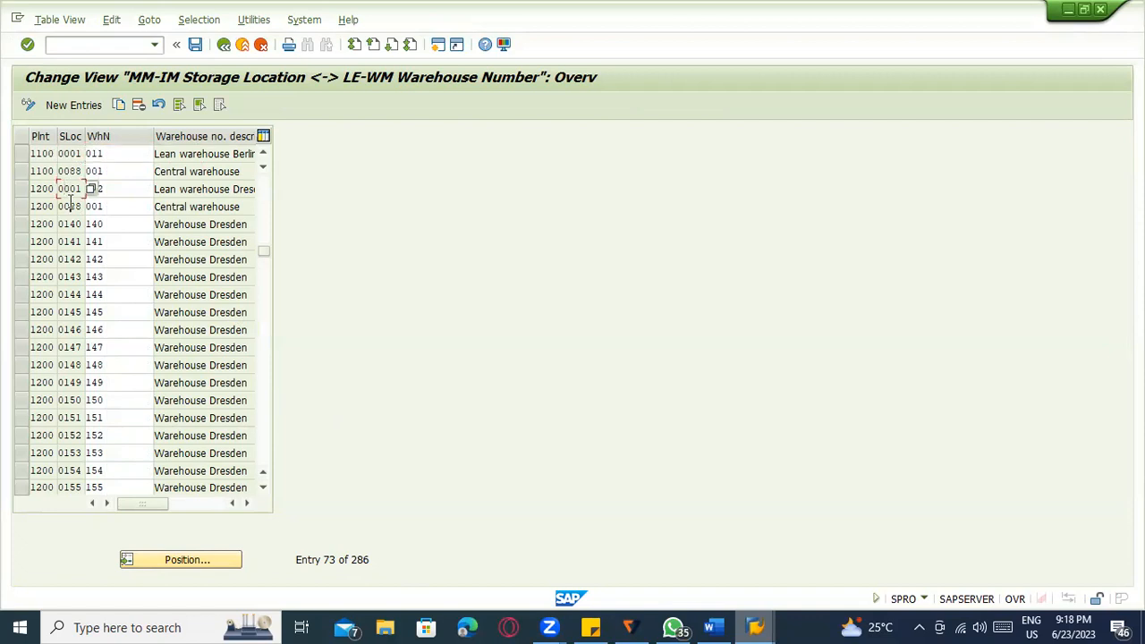
{"action": "double_click", "coordinate": [123, 154]}
{"action": "left_click", "coordinate": [75, 153]}
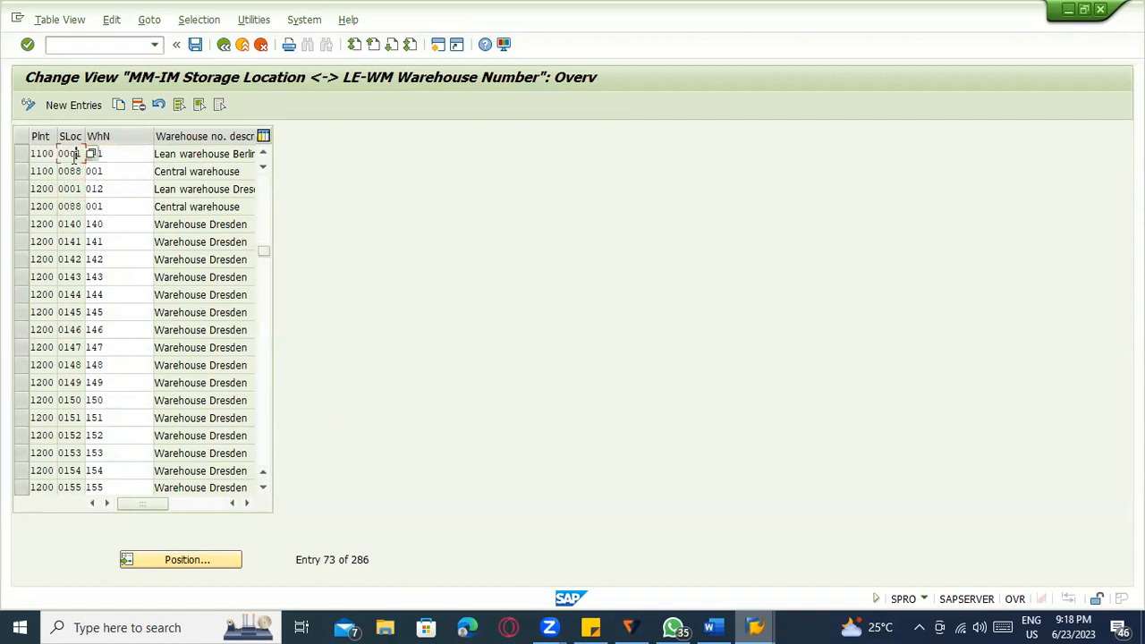
{"action": "left_click_drag", "start_coordinate": [84, 134], "coordinate": [143, 135]}
{"action": "left_click", "coordinate": [161, 154]}
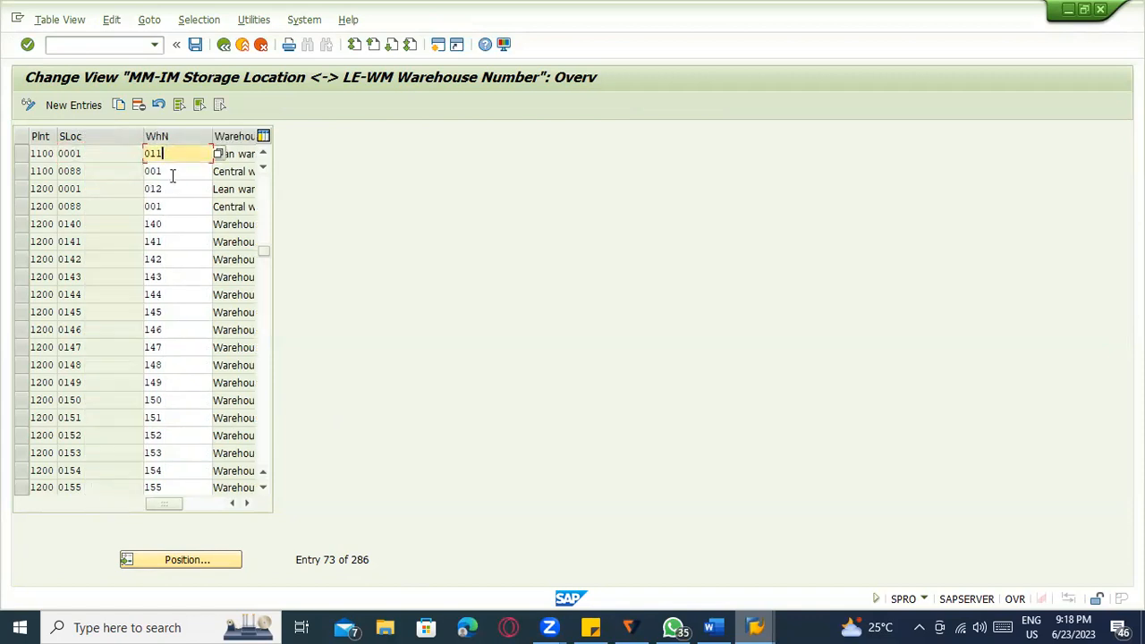
Start the MM01 create material transaction with /nmm01.
{"action": "left_click", "coordinate": [99, 47]}
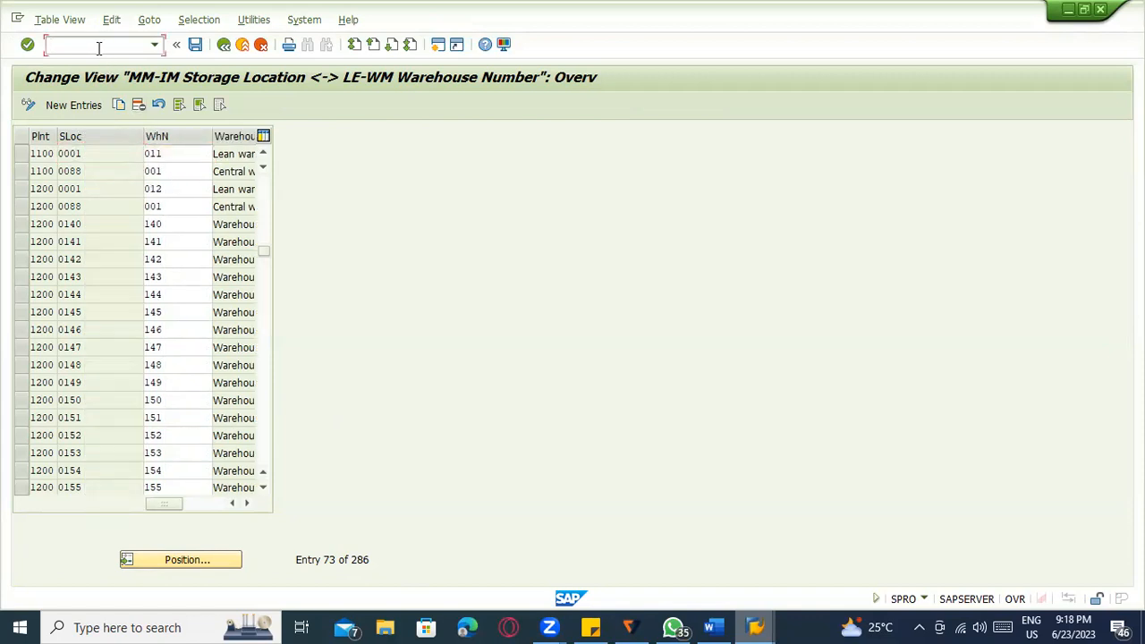
{"action": "type", "text": "/nmm01"}
{"action": "key", "text": "Return"}
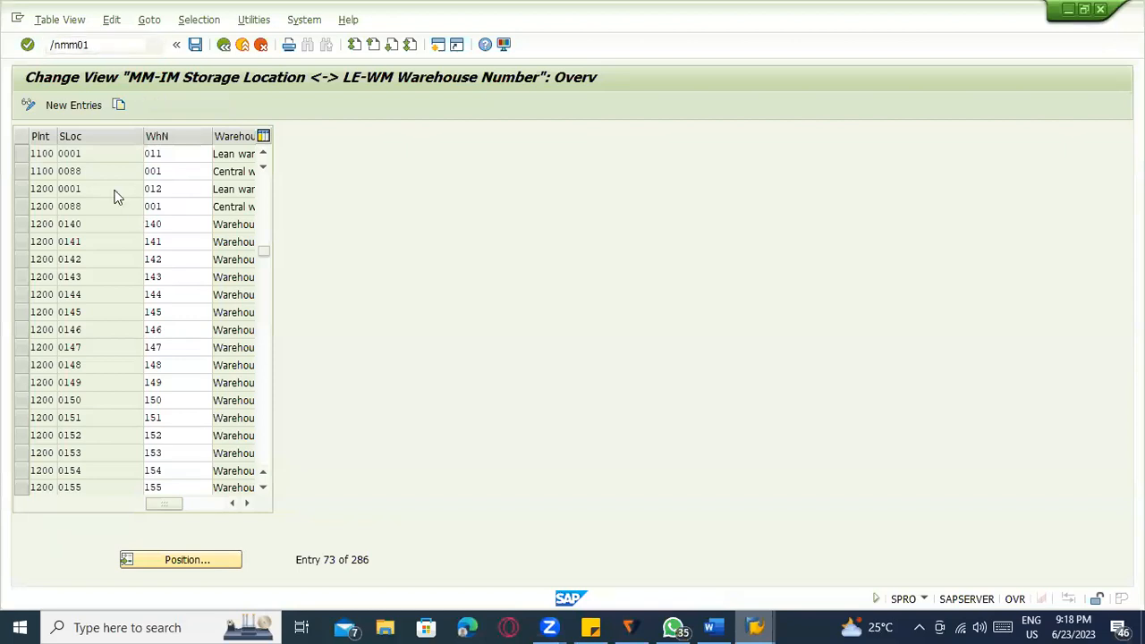
Select the Basic Data 1/2, Purchasing, Plant Storage 1/2, Warehouse Mgmt 1/2 and Accounting 1/2 views.
{"action": "key", "text": "Return"}
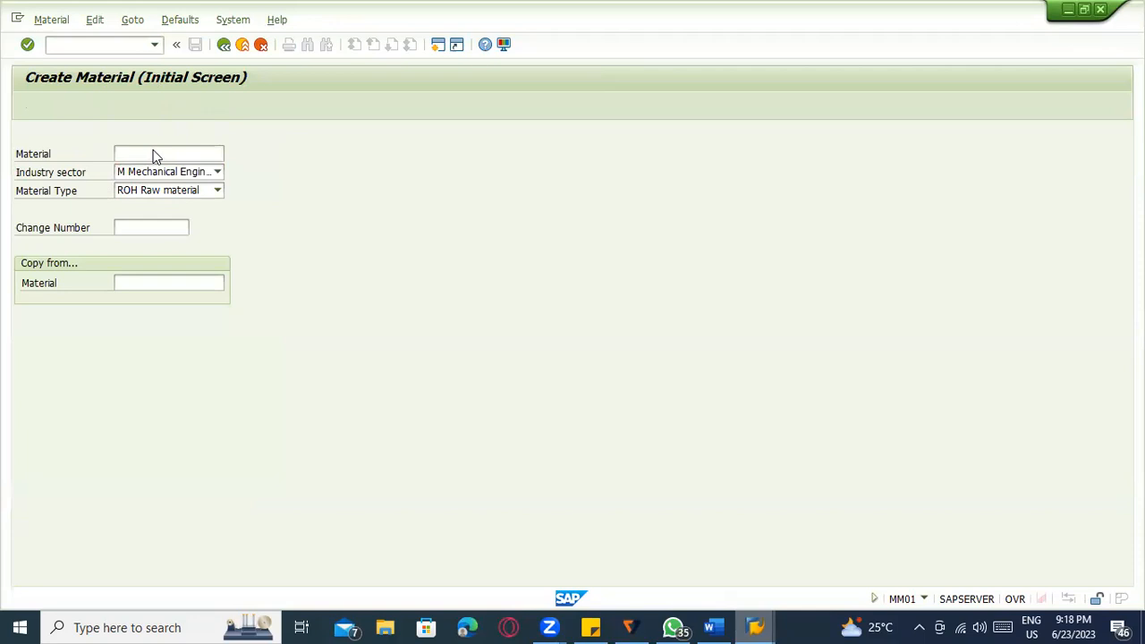
{"action": "left_click", "coordinate": [253, 217]}
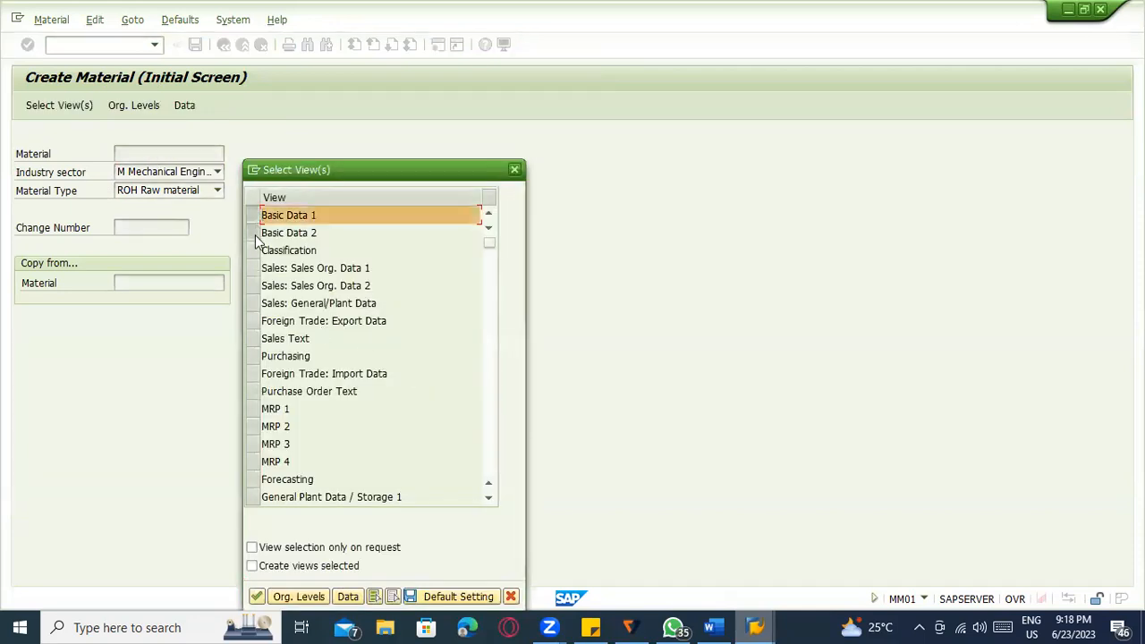
{"action": "left_click", "coordinate": [255, 234]}
{"action": "left_click", "coordinate": [252, 356]}
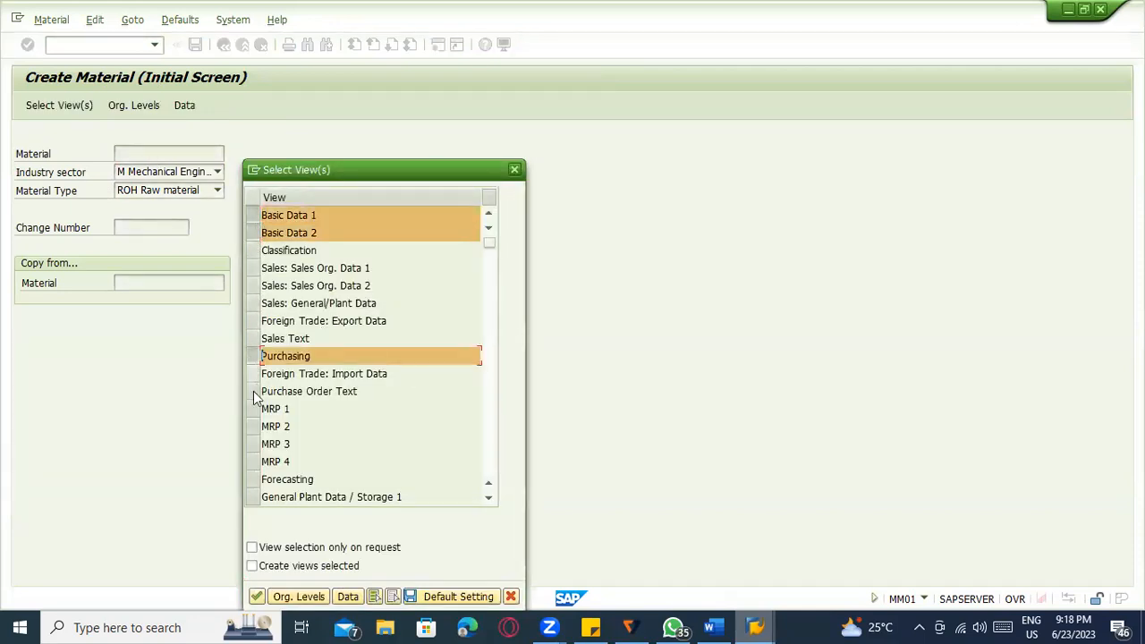
{"action": "scroll", "coordinate": [251, 430], "scroll_direction": "down", "scroll_amount": 1}
{"action": "scroll", "coordinate": [250, 429], "scroll_direction": "down", "scroll_amount": 2}
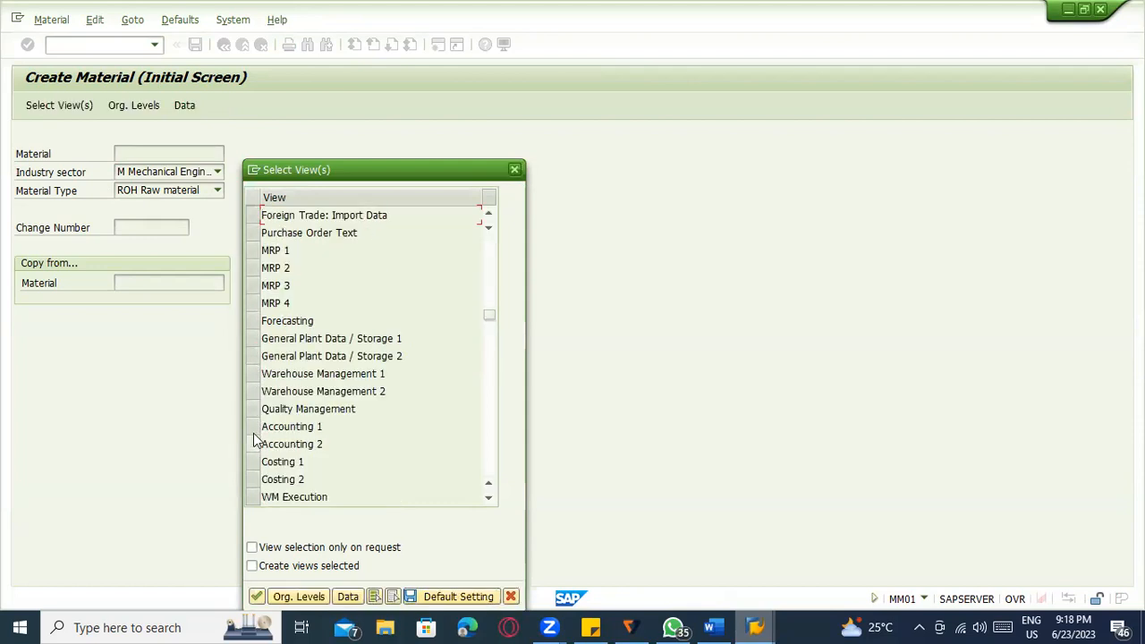
{"action": "left_click", "coordinate": [252, 337]}
{"action": "left_click", "coordinate": [253, 356]}
{"action": "left_click", "coordinate": [253, 373]}
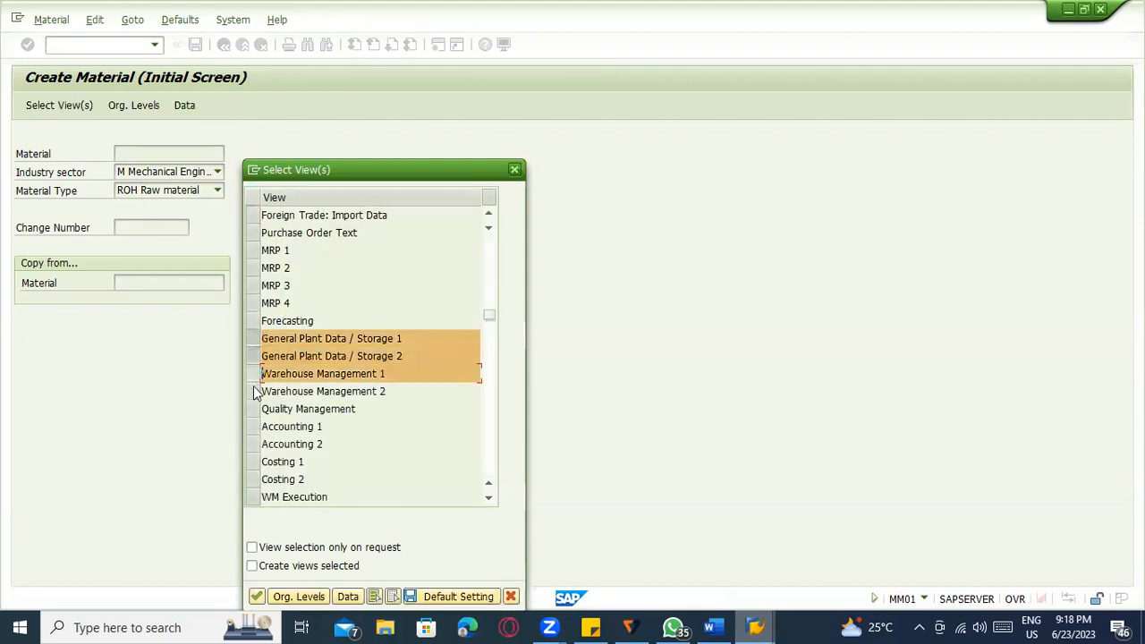
{"action": "left_click", "coordinate": [253, 391]}
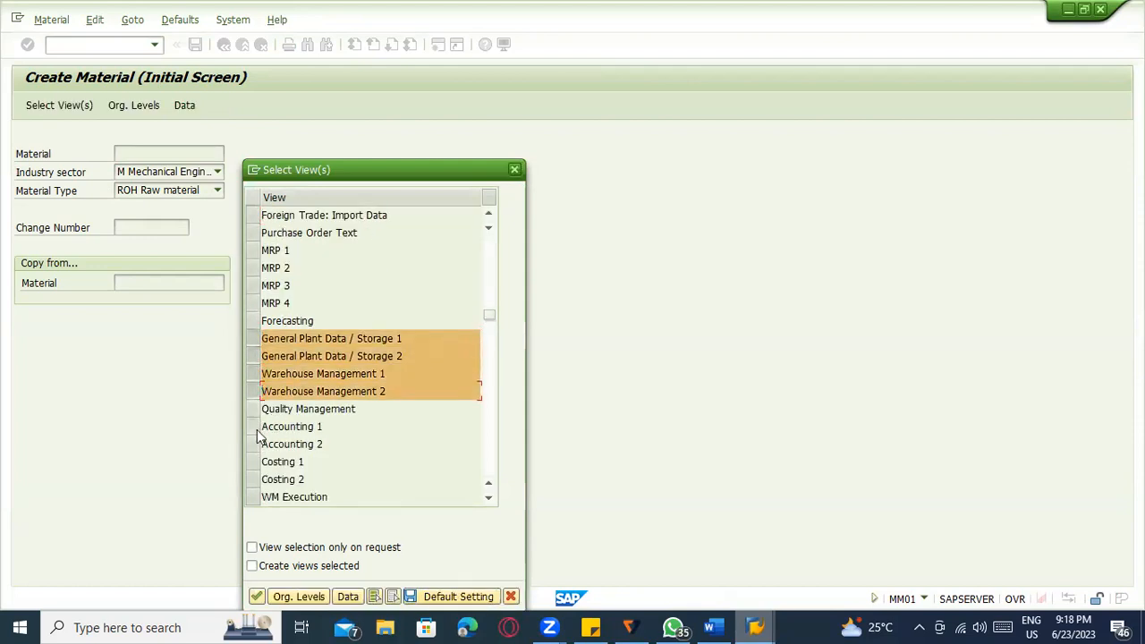
{"action": "left_click", "coordinate": [253, 426]}
{"action": "left_click", "coordinate": [253, 444]}
{"action": "left_click", "coordinate": [277, 373]}
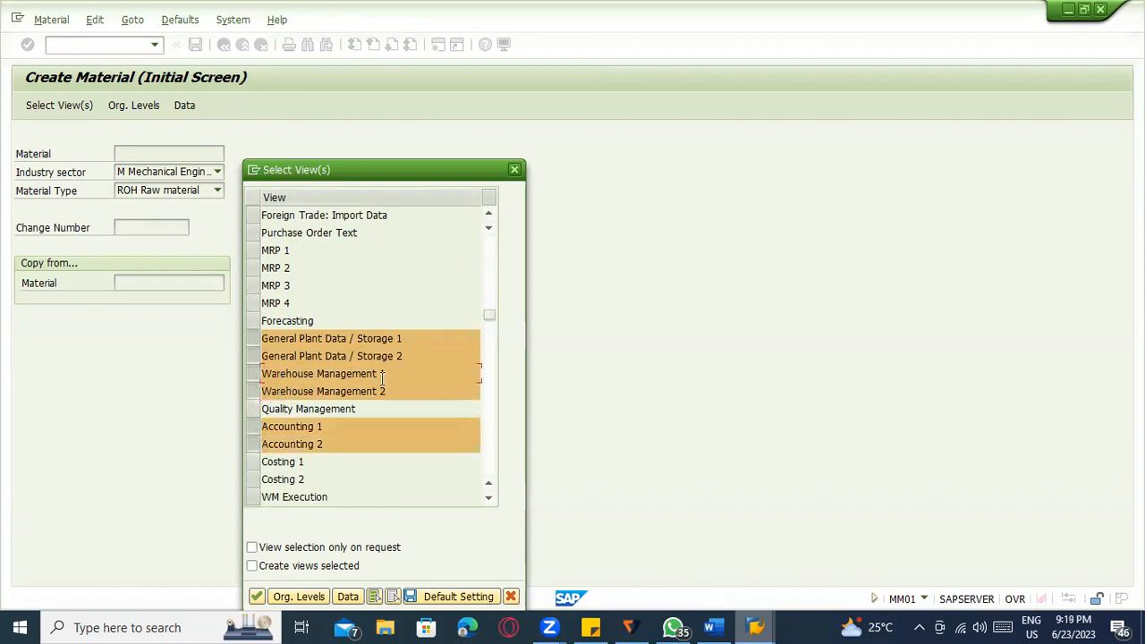
{"action": "key", "text": "Return"}
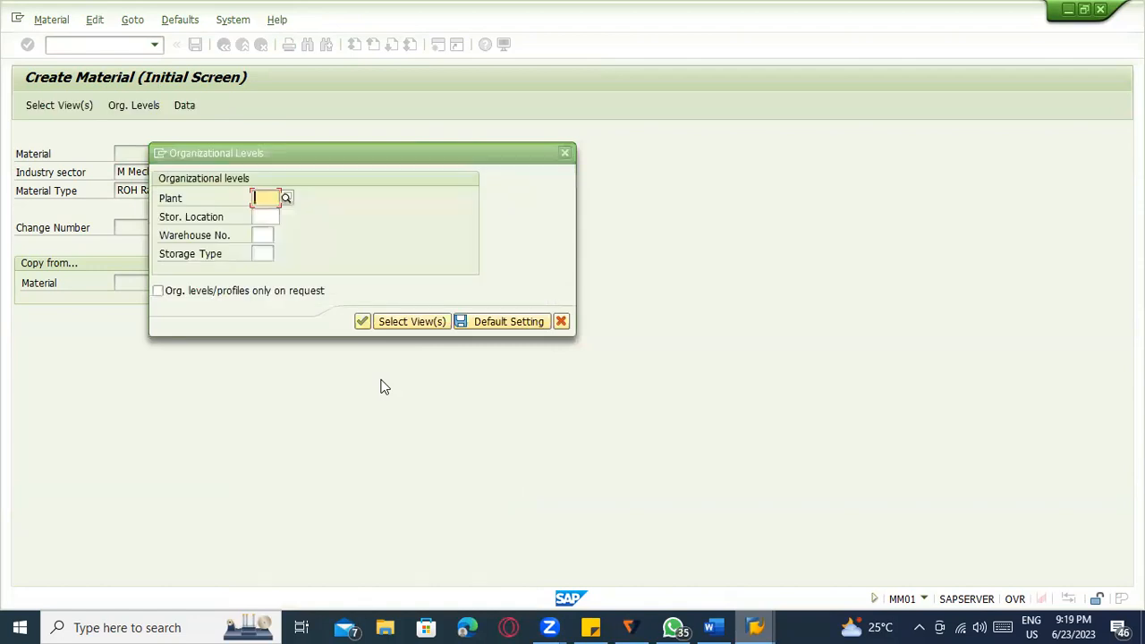
Enter plant 1100 and storage location 0088, list warehouse numbers, then switch sessions.
{"action": "type", "text": "1100"}
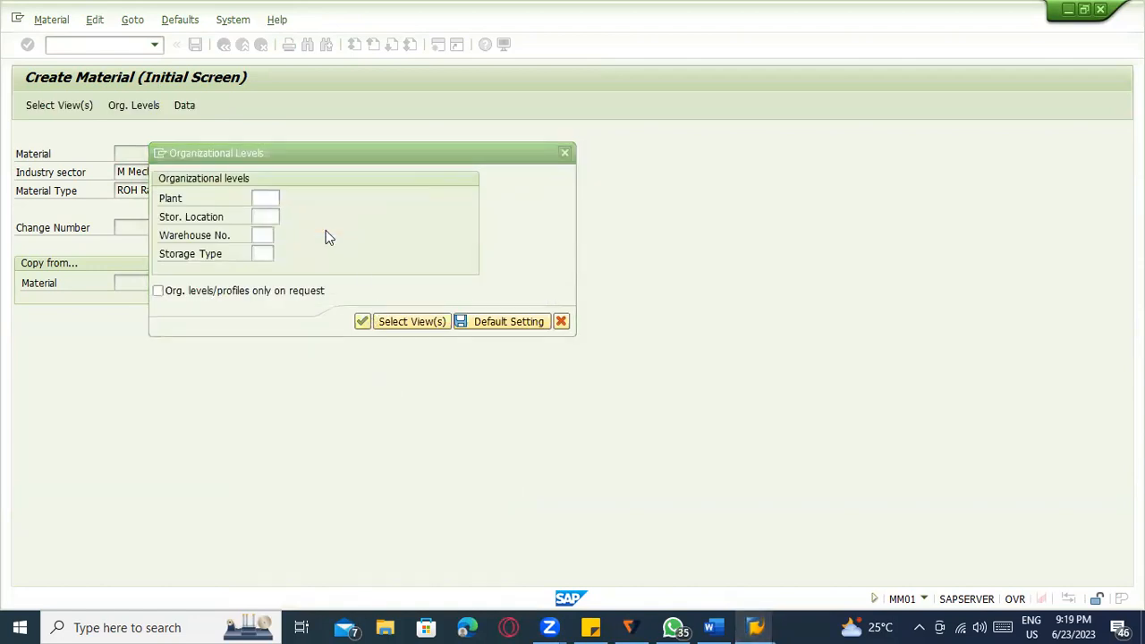
{"action": "left_click", "coordinate": [260, 217]}
{"action": "type", "text": "0088"}
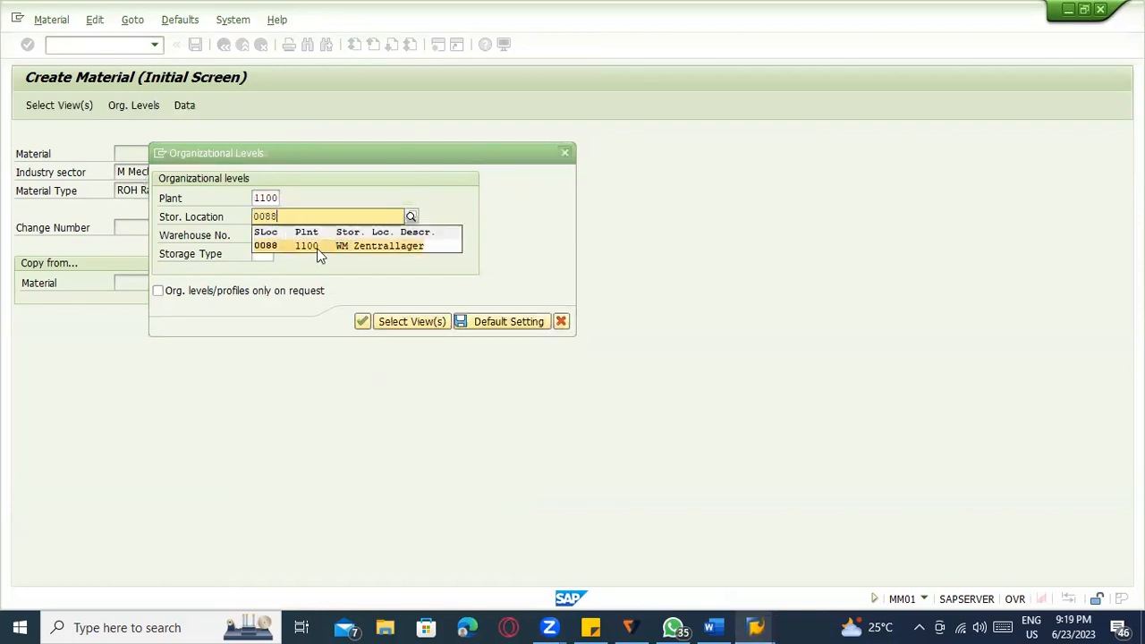
{"action": "left_click", "coordinate": [319, 247]}
{"action": "left_click", "coordinate": [266, 236]}
{"action": "left_click", "coordinate": [279, 237]}
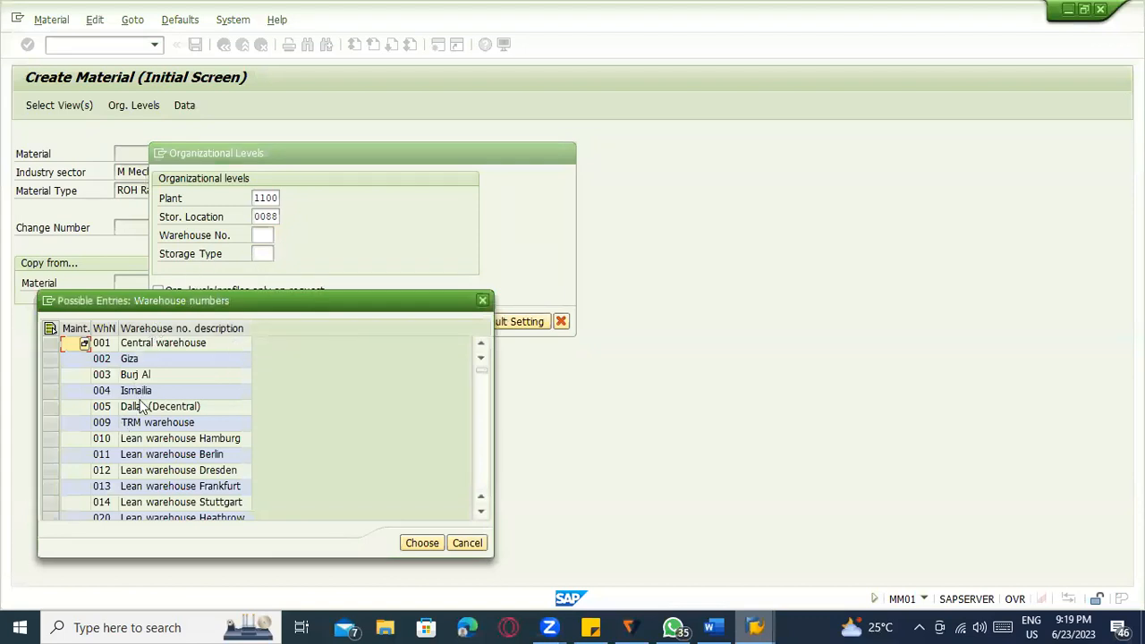
{"action": "key", "text": "alt+Tab"}
{"action": "key", "text": "alt+Tab"}
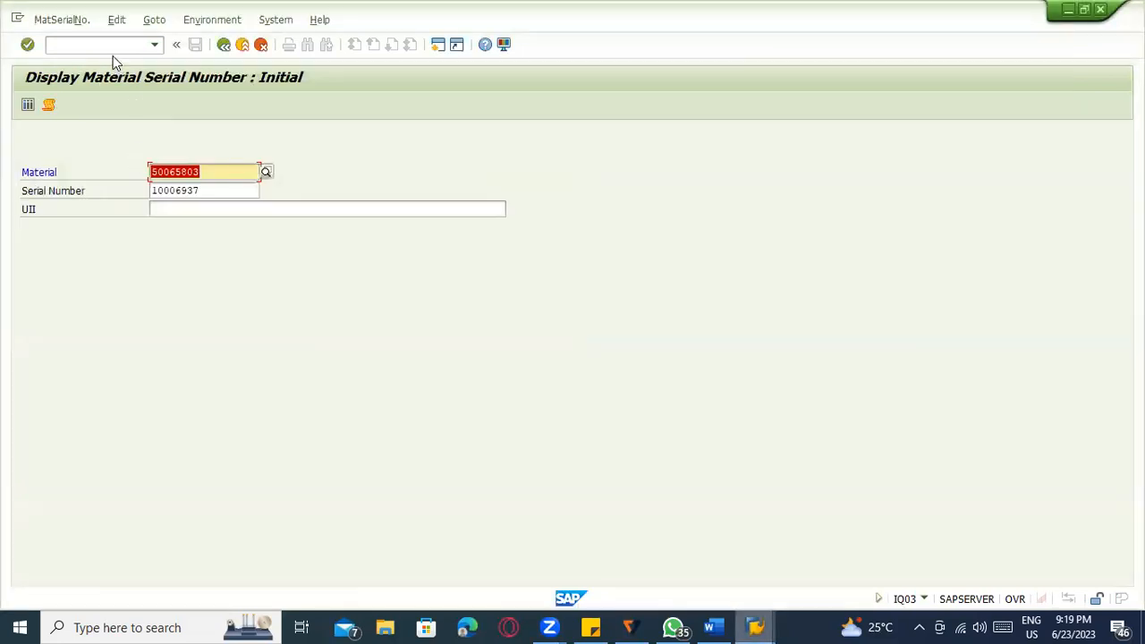
Open the warehouse number to plant/storage location assignment table via /nsp.
{"action": "left_click", "coordinate": [113, 46]}
{"action": "type", "text": "/nspro"}
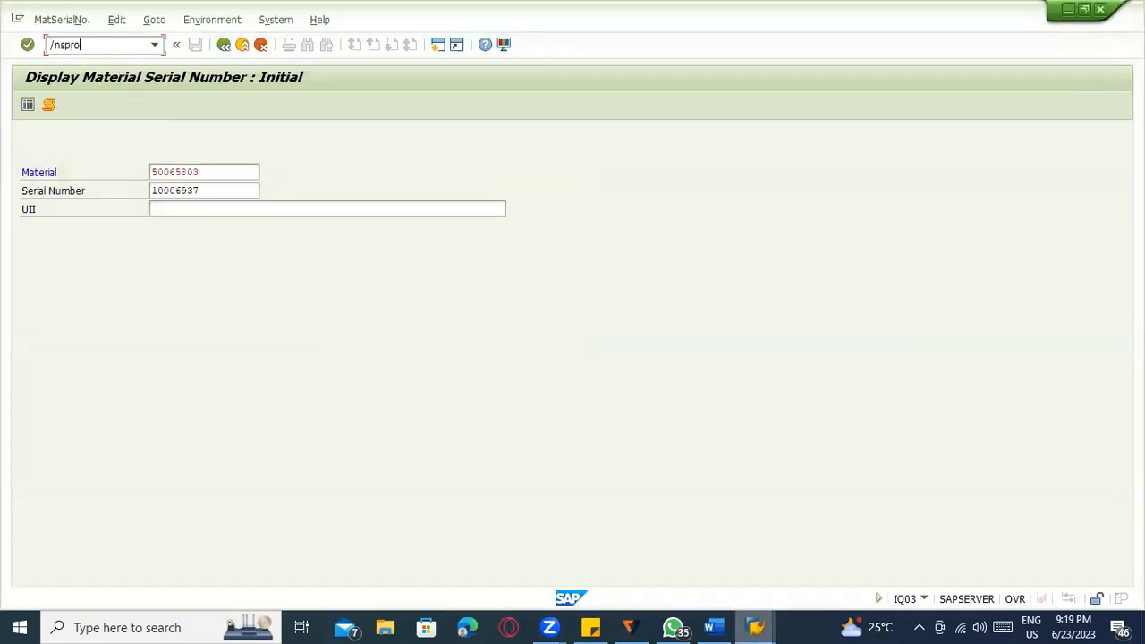
{"action": "key", "text": "Return"}
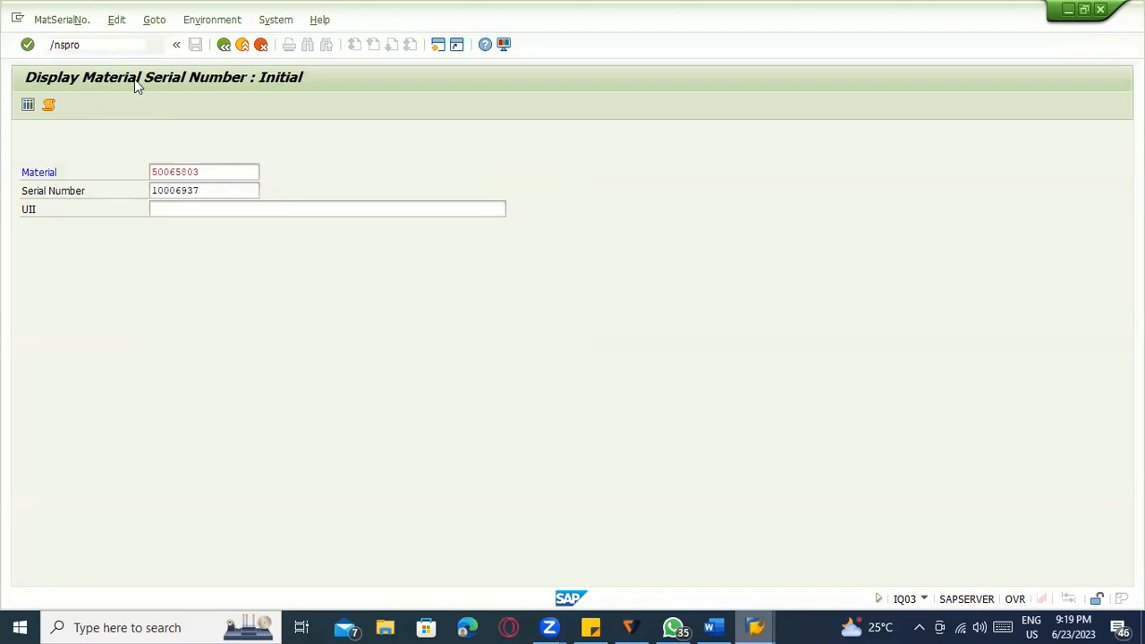
{"action": "left_click", "coordinate": [99, 105]}
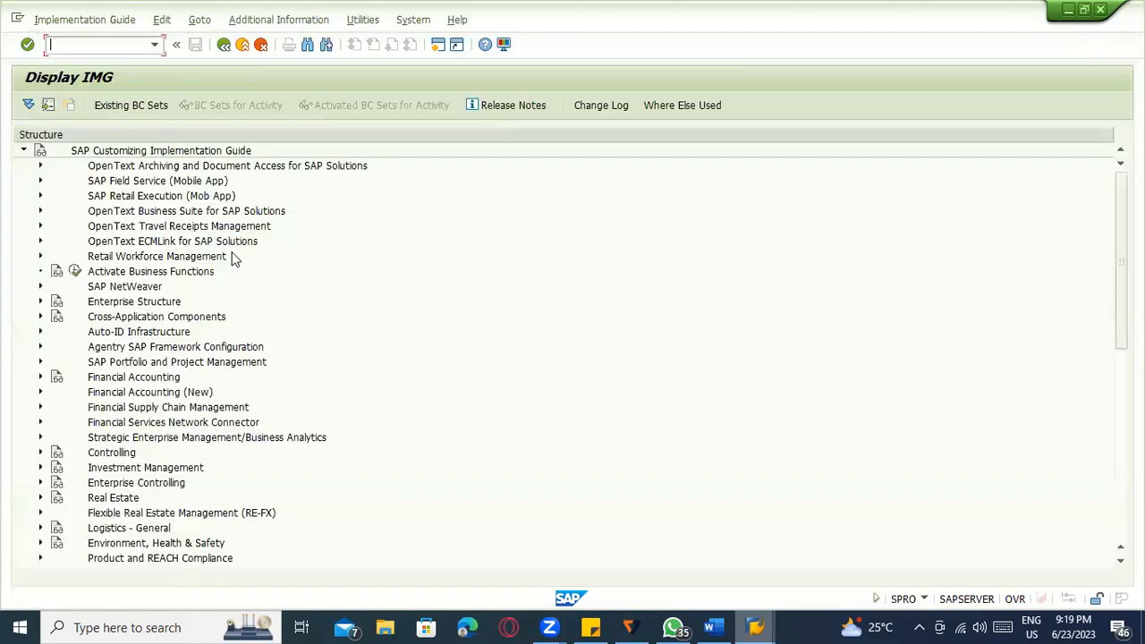
{"action": "left_click", "coordinate": [38, 302]}
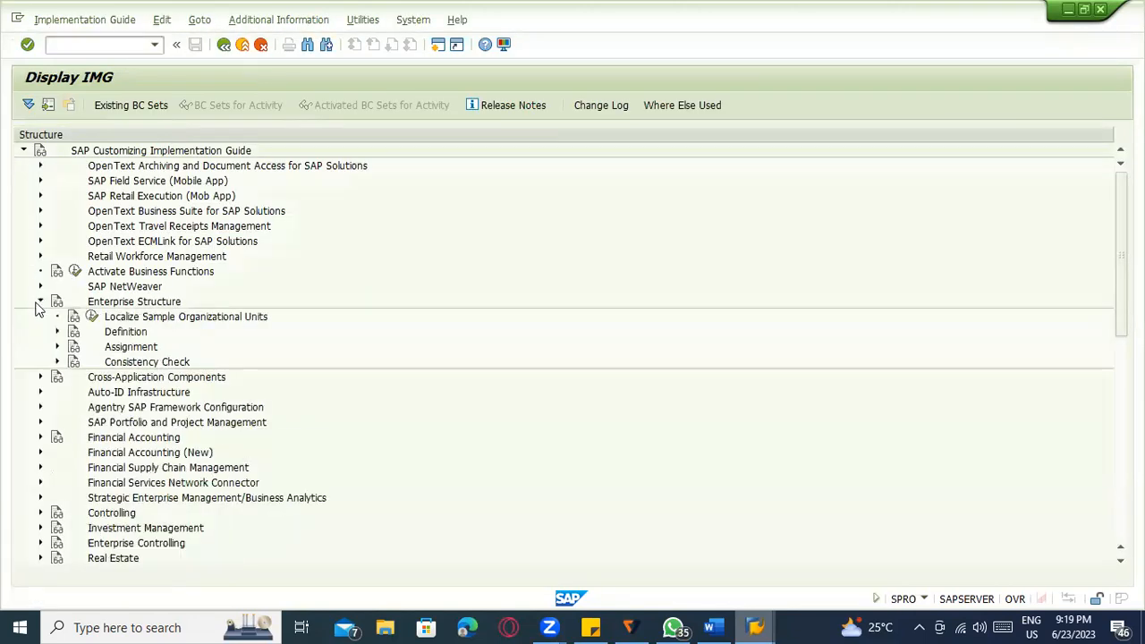
{"action": "left_click", "coordinate": [56, 347]}
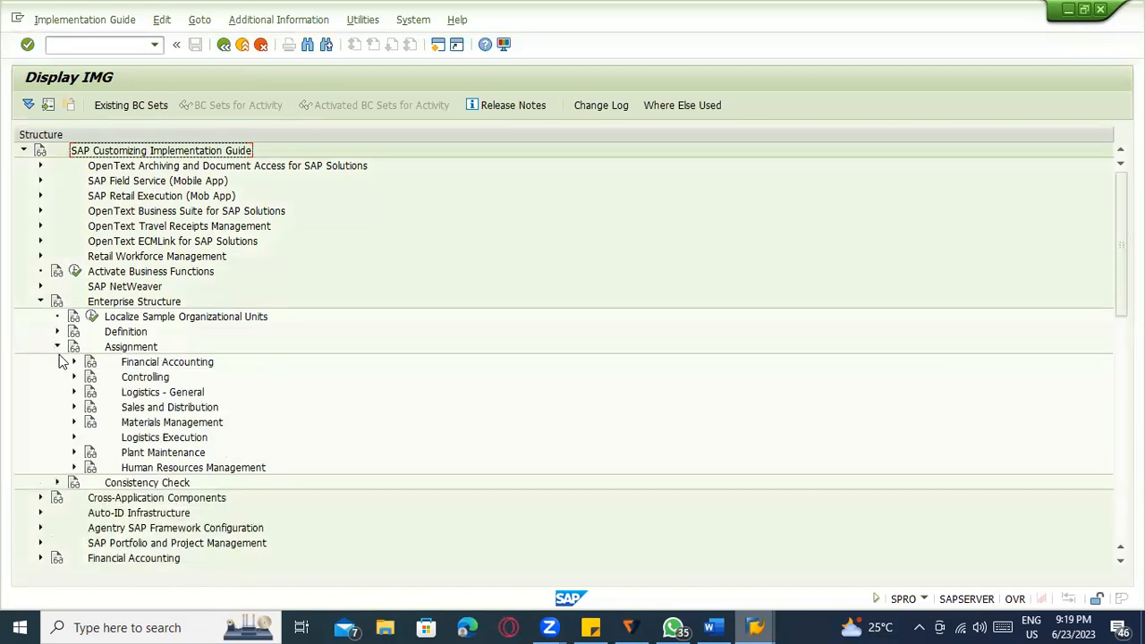
{"action": "scroll", "coordinate": [61, 360], "scroll_direction": "down", "scroll_amount": 1}
{"action": "left_click", "coordinate": [73, 391]}
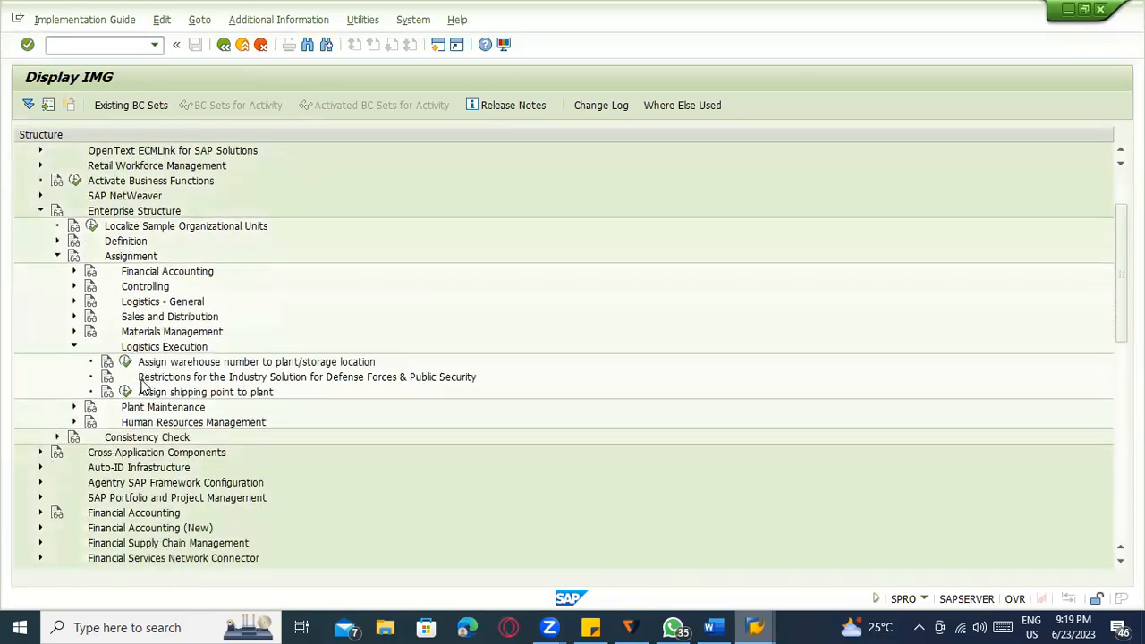
{"action": "left_click", "coordinate": [125, 362]}
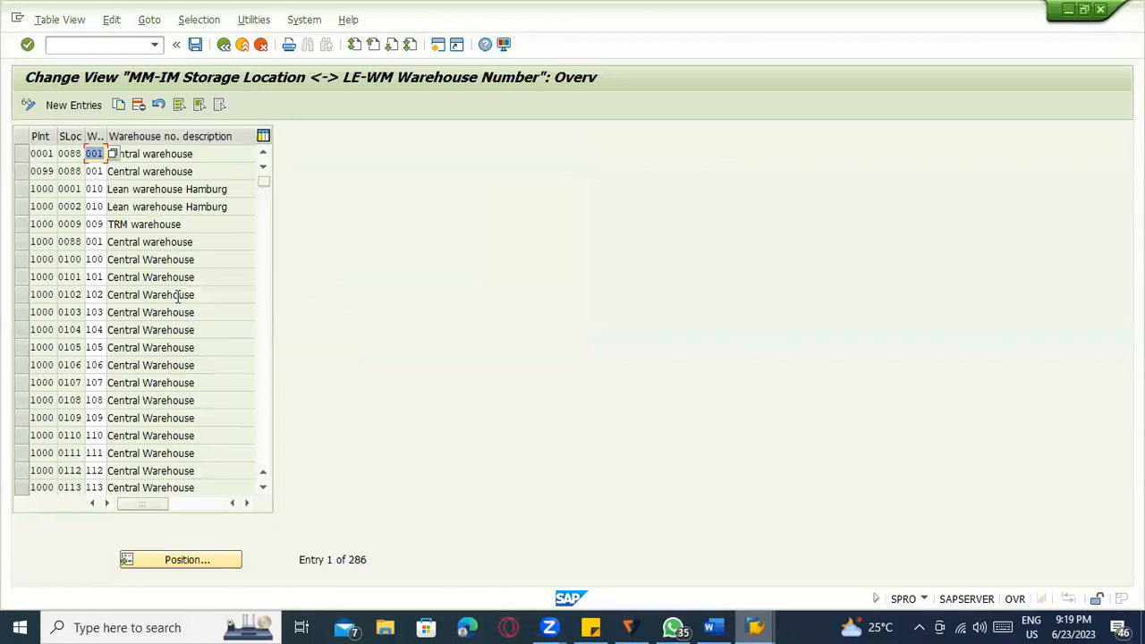
{"action": "left_click", "coordinate": [69, 170]}
{"action": "left_click", "coordinate": [125, 172]}
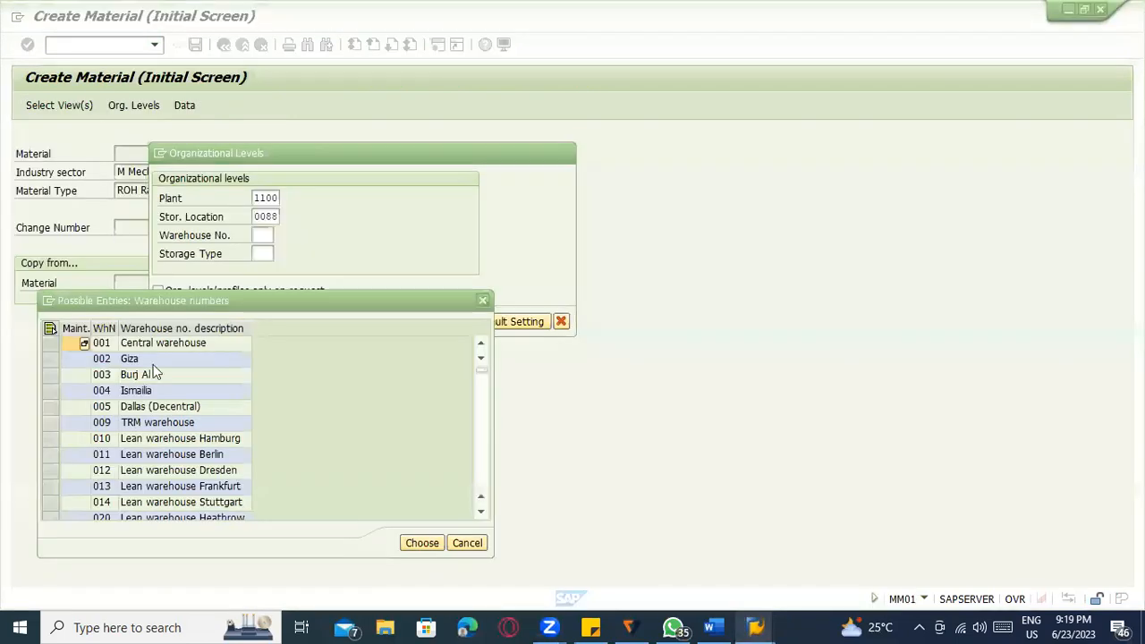
Position the table to plant 1100 / storage location 0088 and choose warehouse 001.
{"action": "key", "text": "alt+Tab"}
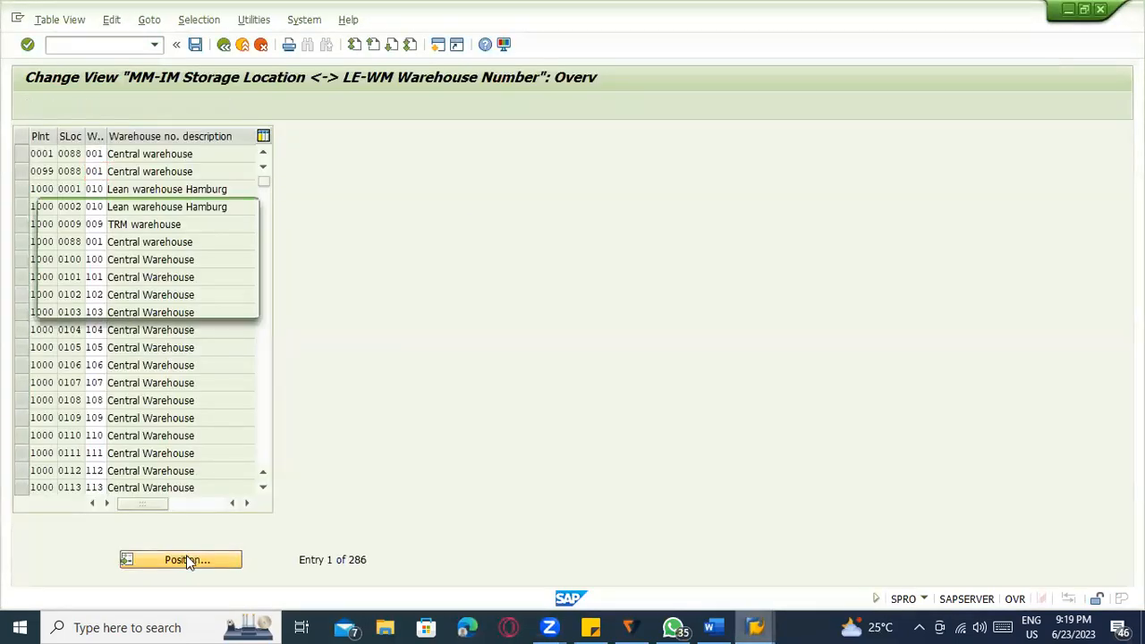
{"action": "type", "text": "1100"}
{"action": "key", "text": "Tab"}
{"action": "type", "text": "0088"}
{"action": "key", "text": "Return"}
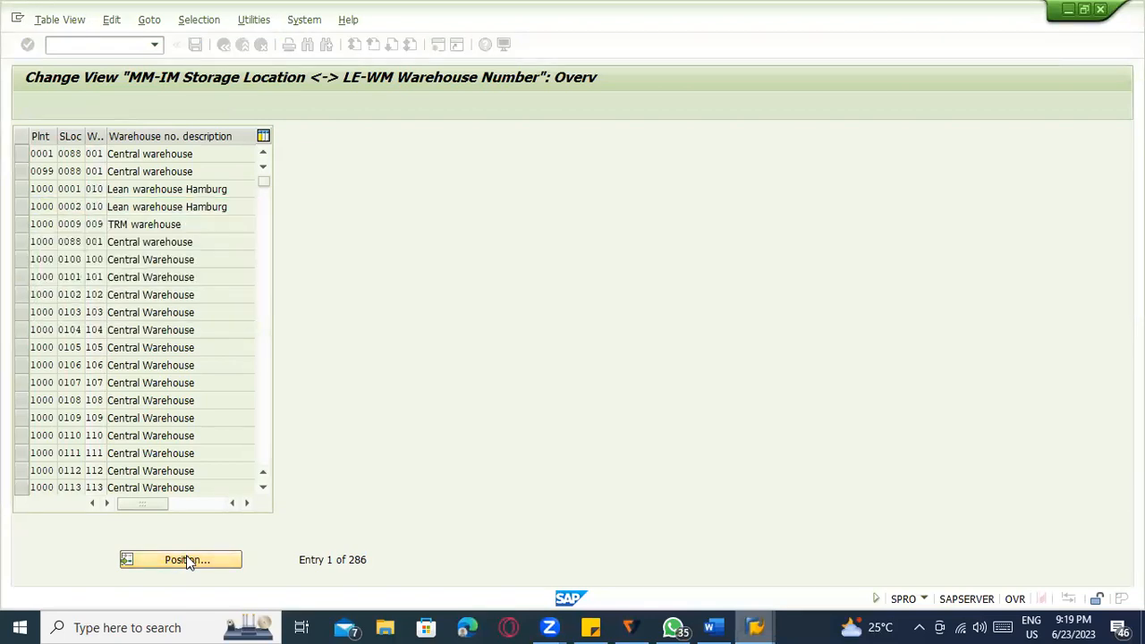
{"action": "left_click", "coordinate": [143, 153]}
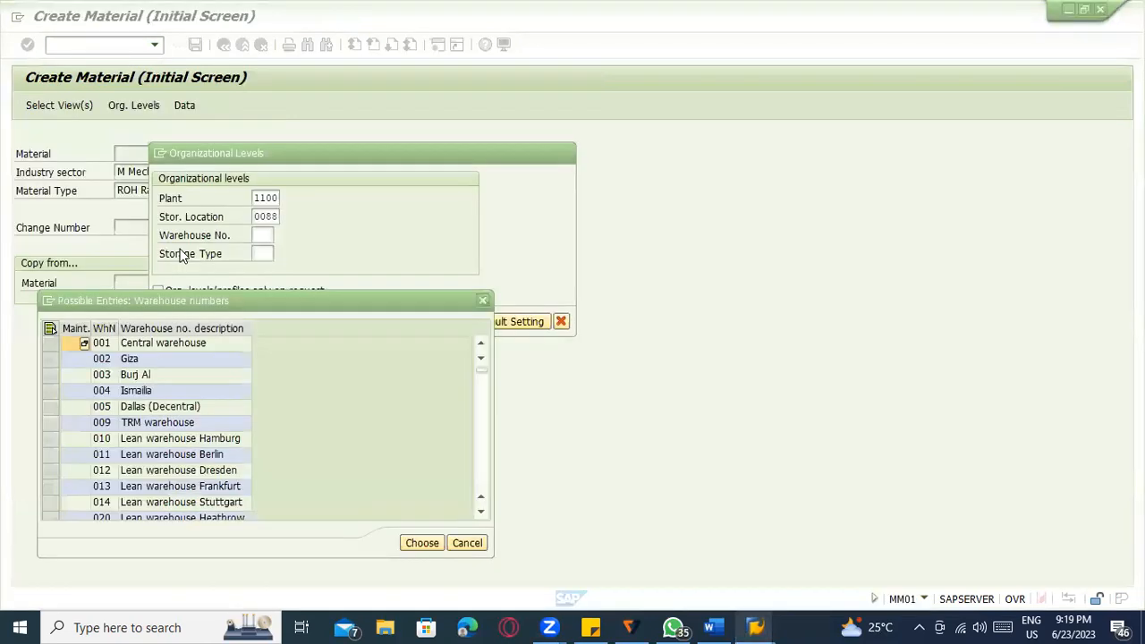
{"action": "double_click", "coordinate": [132, 349]}
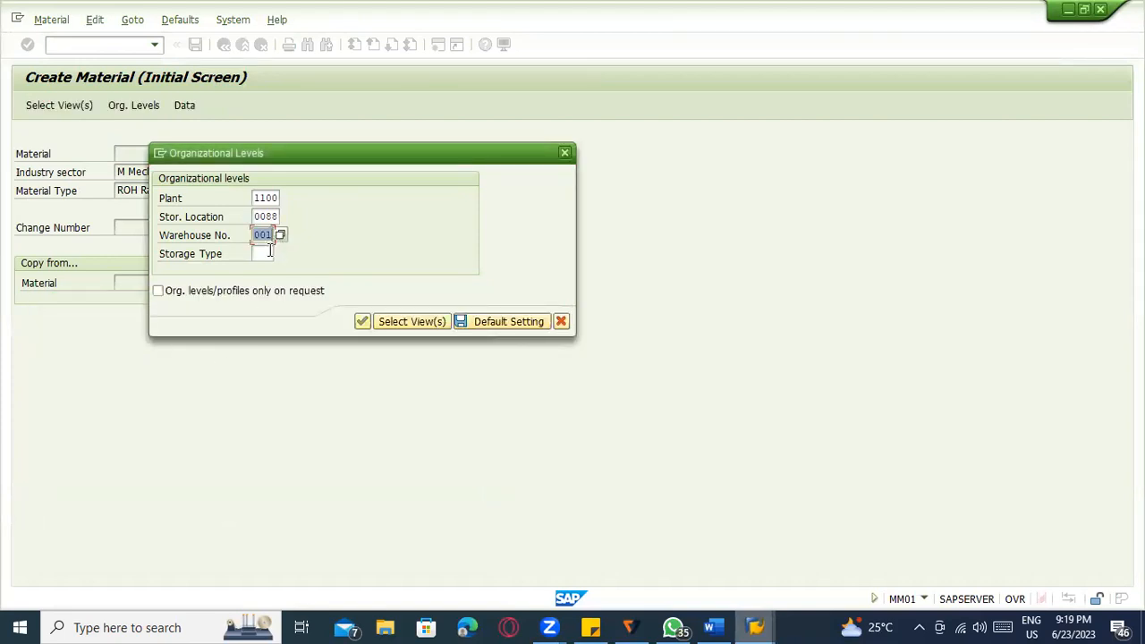
Enter description 'Testing material', base unit EA and material group 00204.
{"action": "left_click", "coordinate": [268, 254]}
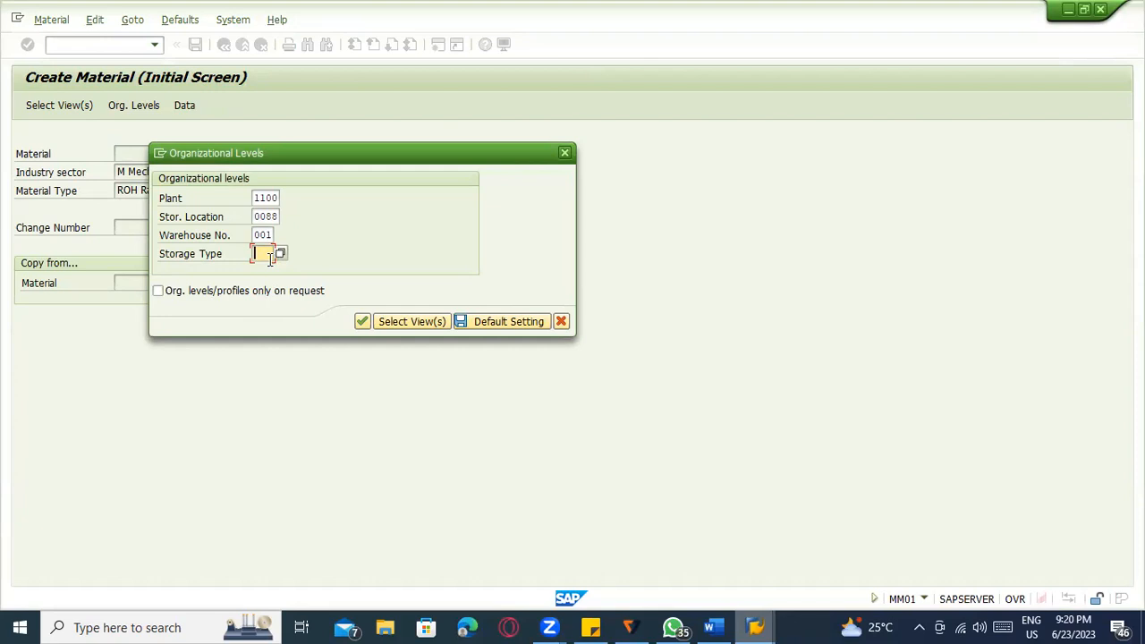
{"action": "left_click", "coordinate": [365, 324]}
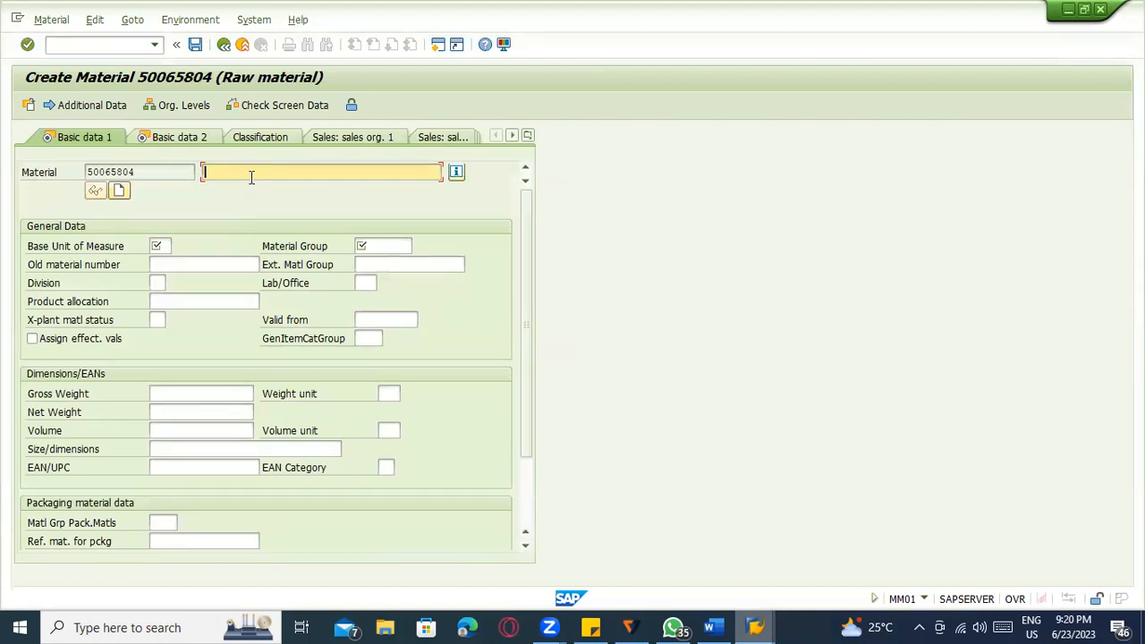
{"action": "type", "text": "W"}
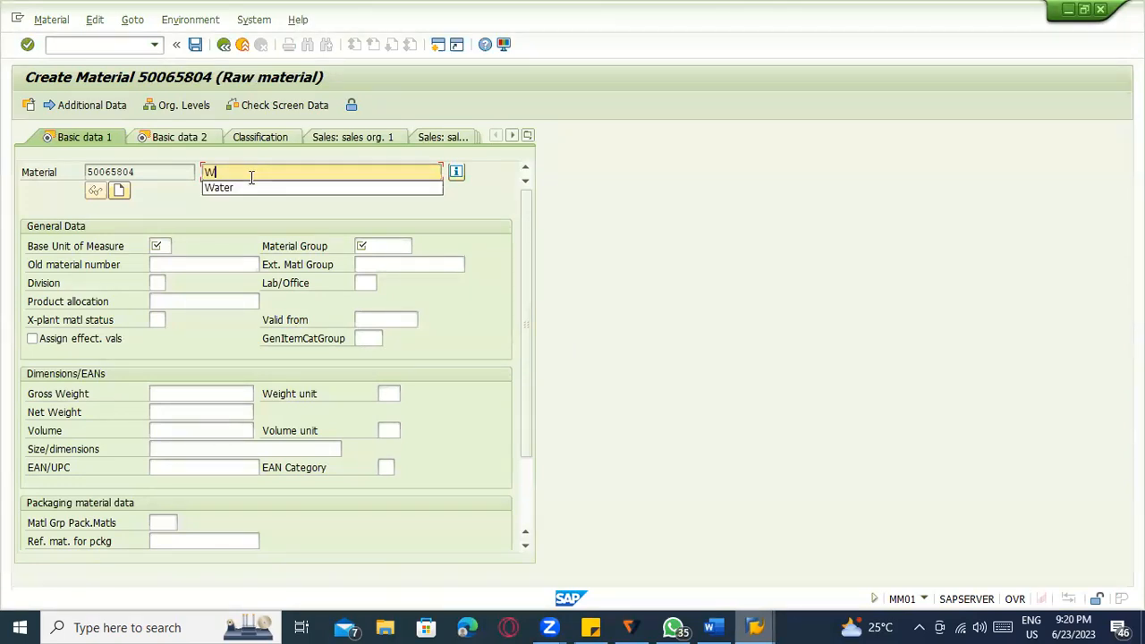
{"action": "key", "text": "BackSpace"}
{"action": "type", "text": "Testing material"}
{"action": "key", "text": "Tab"}
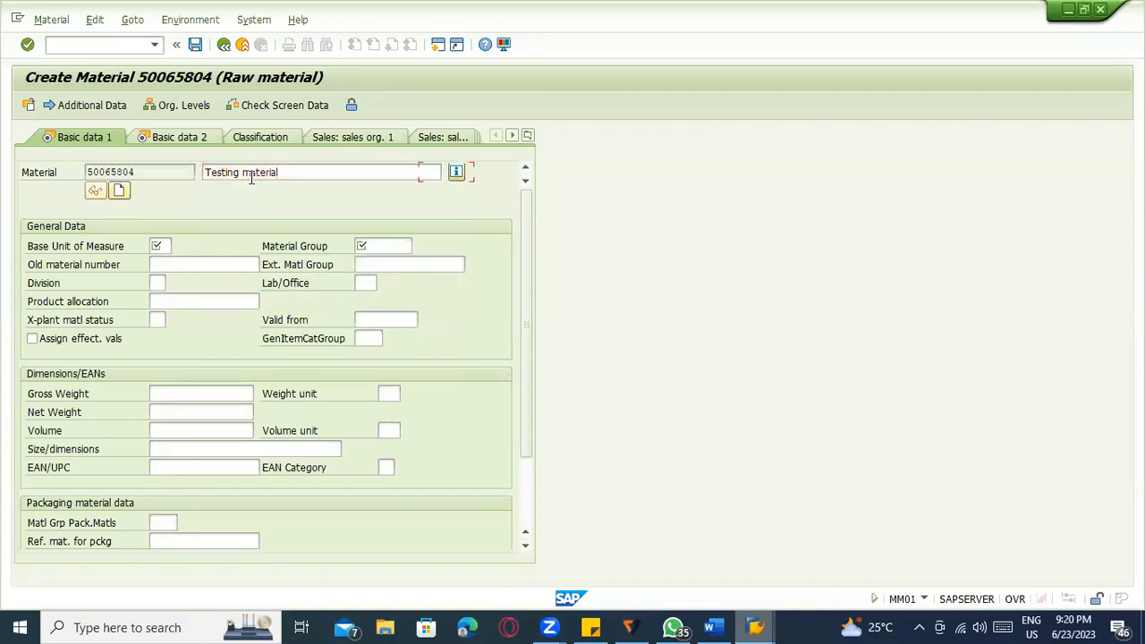
{"action": "key", "text": "Tab"}
{"action": "type", "text": "Ea"}
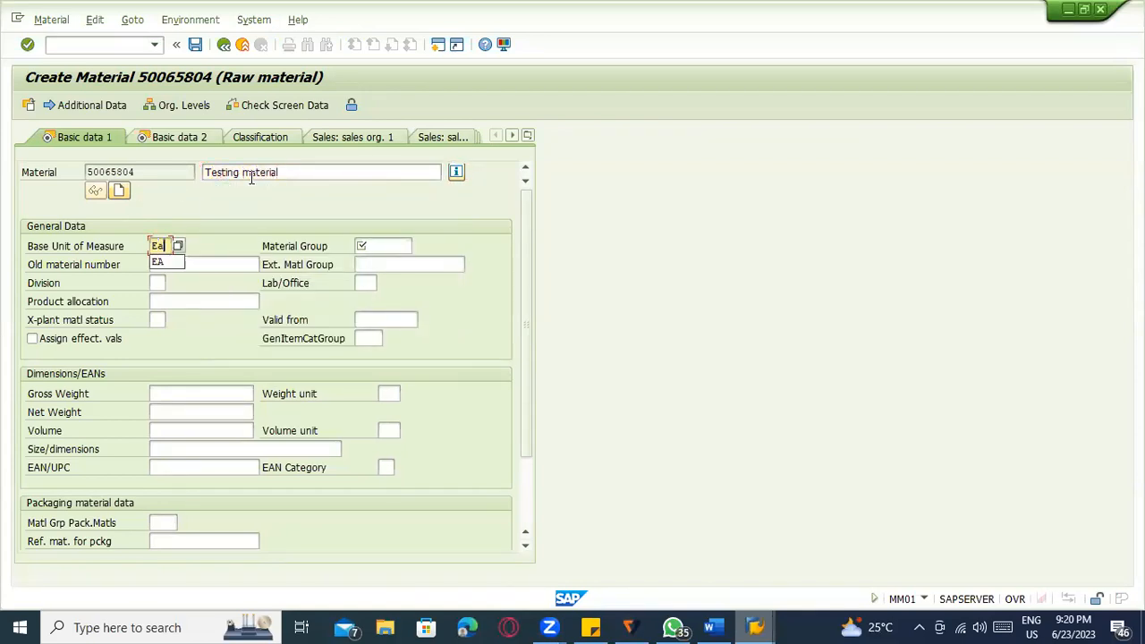
{"action": "key", "text": "Tab"}
{"action": "left_click", "coordinate": [362, 261]}
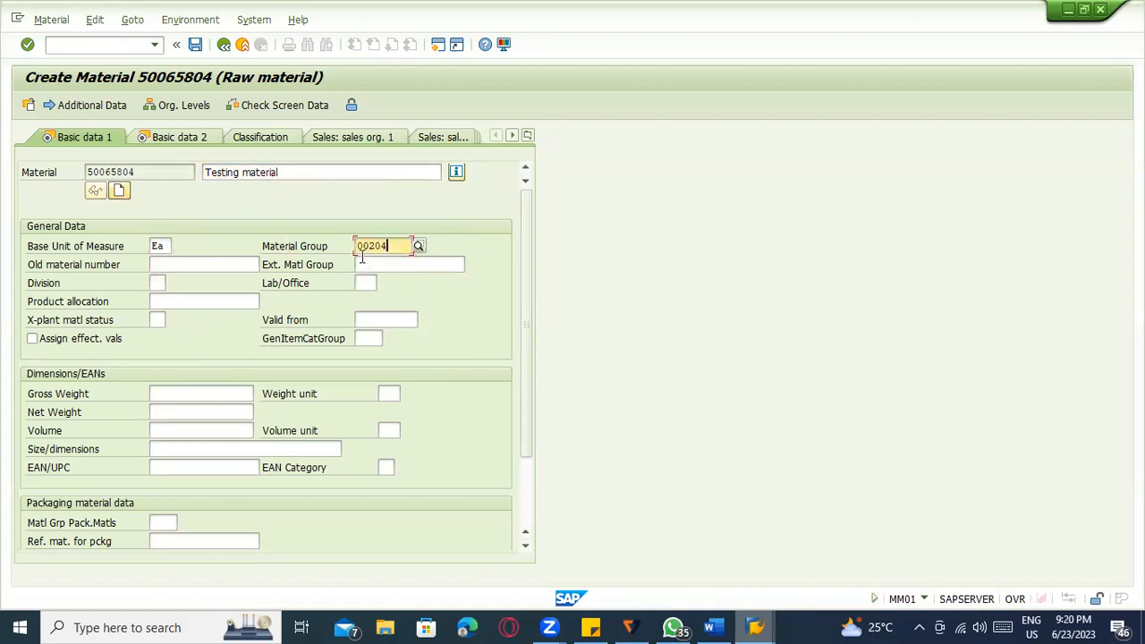
{"action": "key", "text": "Return"}
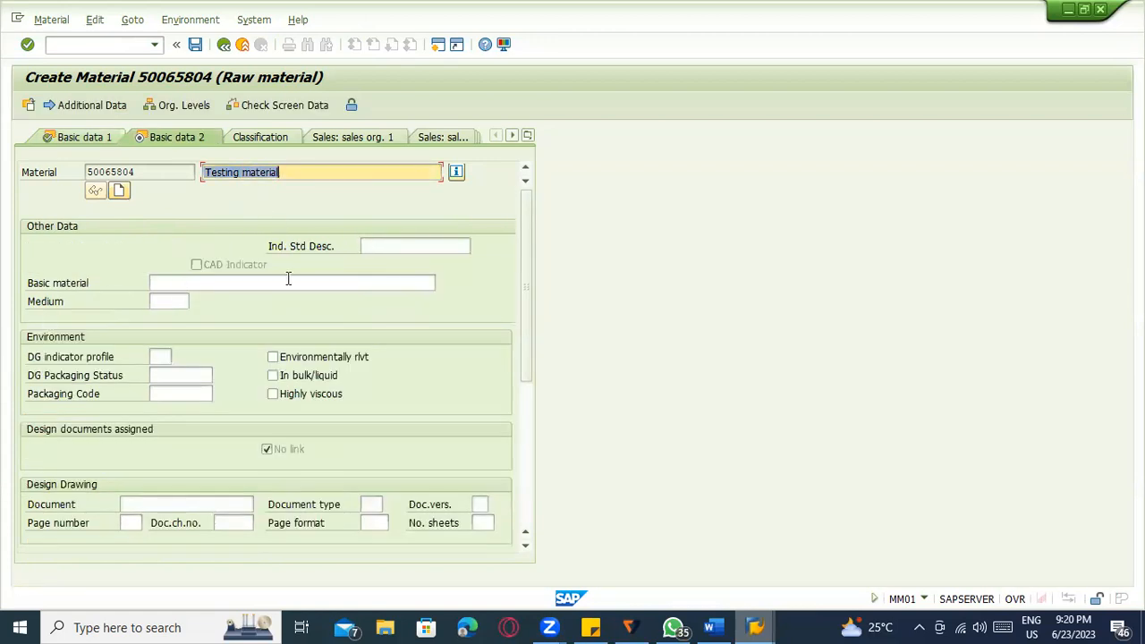
Set purchasing group 000 and move through the plant storage views to Warehouse Mgmt 1.
{"action": "left_click", "coordinate": [288, 281]}
{"action": "left_click", "coordinate": [156, 283]}
{"action": "type", "text": "0"}
{"action": "left_click", "coordinate": [169, 304]}
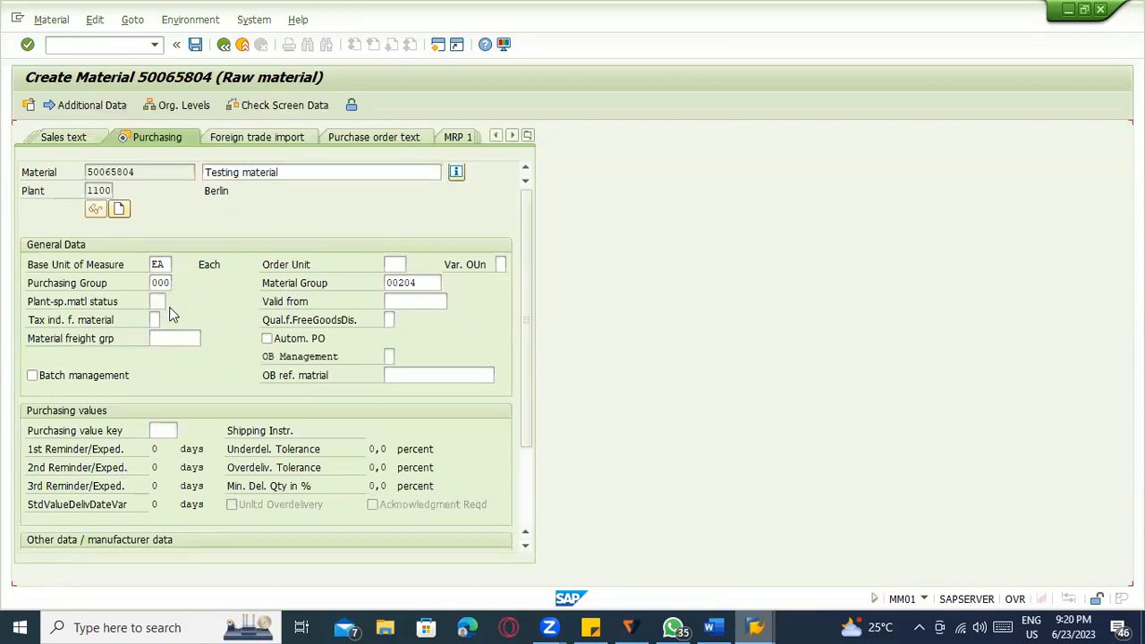
{"action": "key", "text": "Return"}
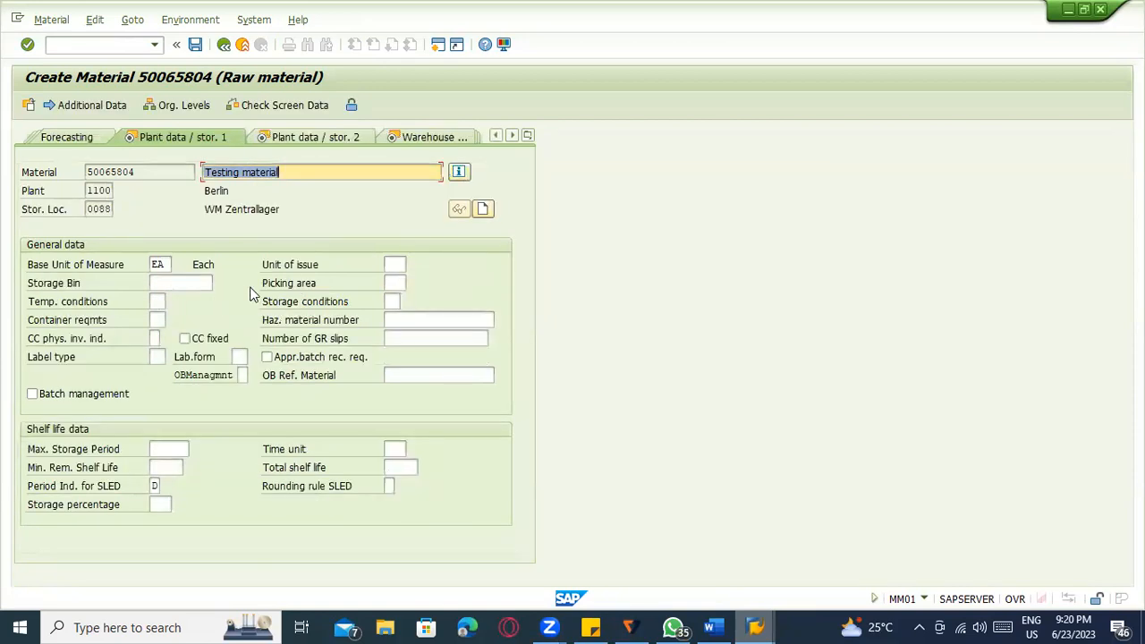
{"action": "key", "text": "Return"}
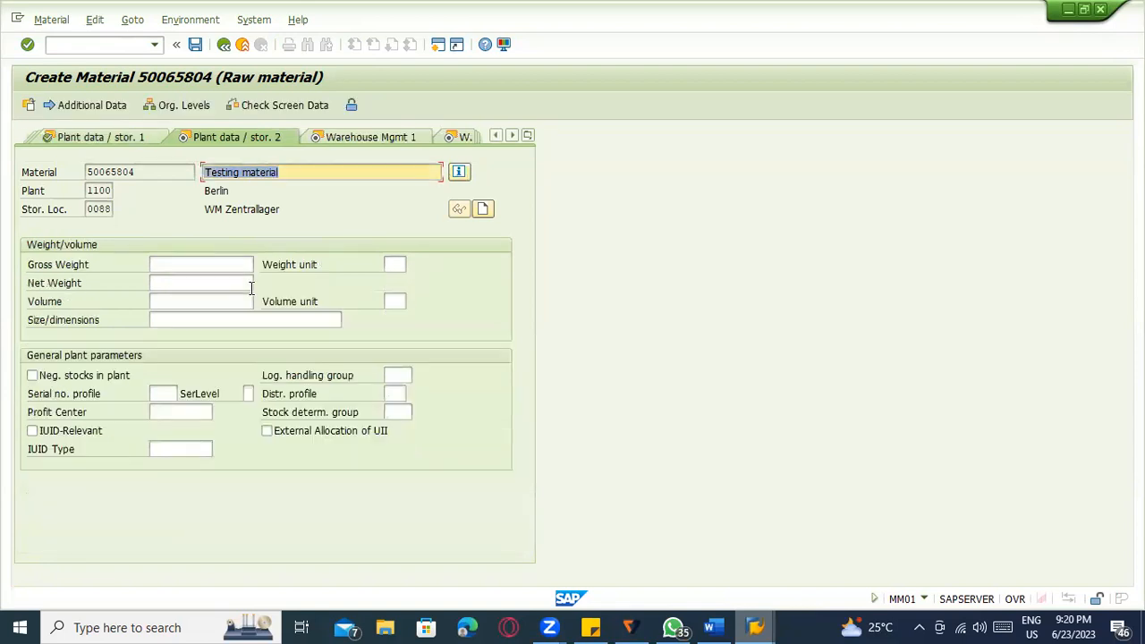
{"action": "key", "text": "Return"}
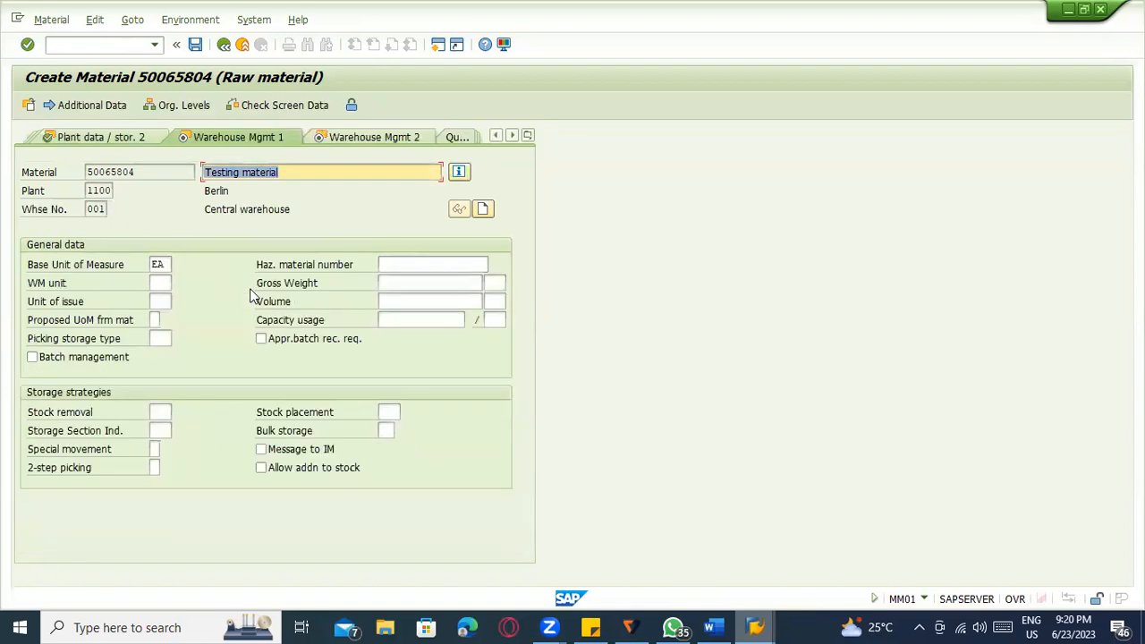
Fill the warehouse strategies and a first palletization row of 100 EA in BX1 small boxes.
{"action": "left_click", "coordinate": [384, 412]}
{"action": "left_click", "coordinate": [153, 414]}
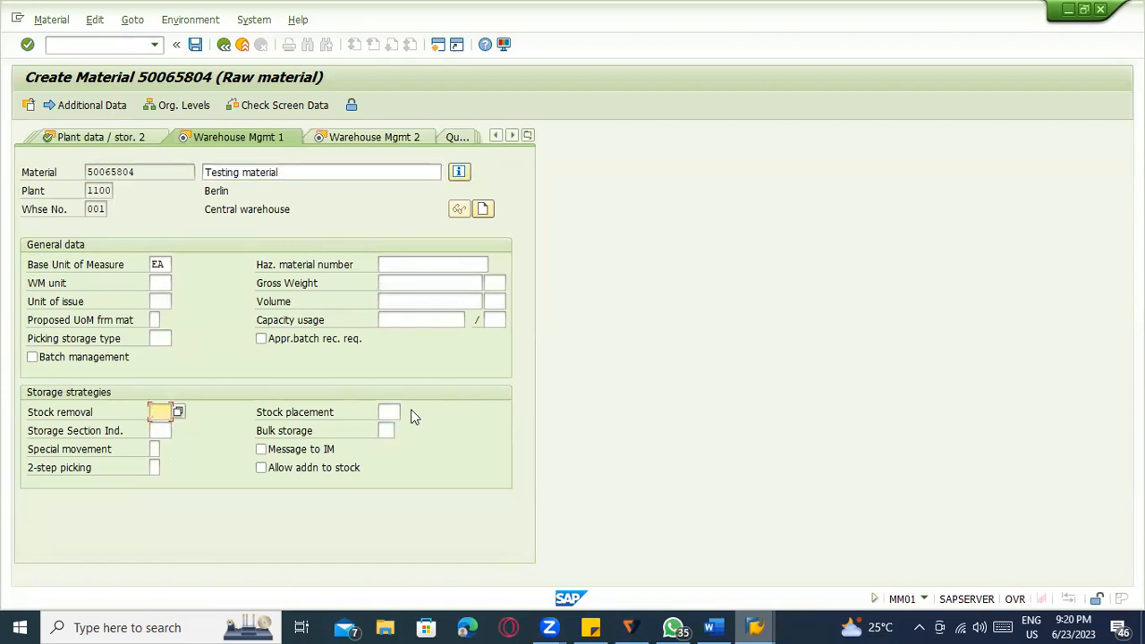
{"action": "key", "text": "Return"}
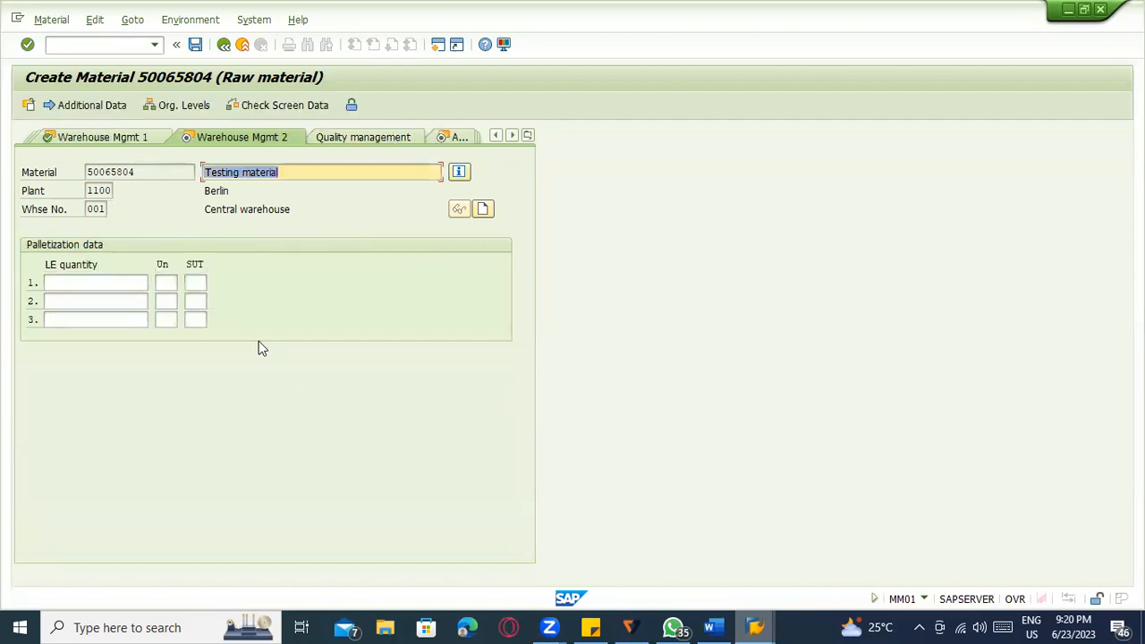
{"action": "left_click", "coordinate": [97, 284]}
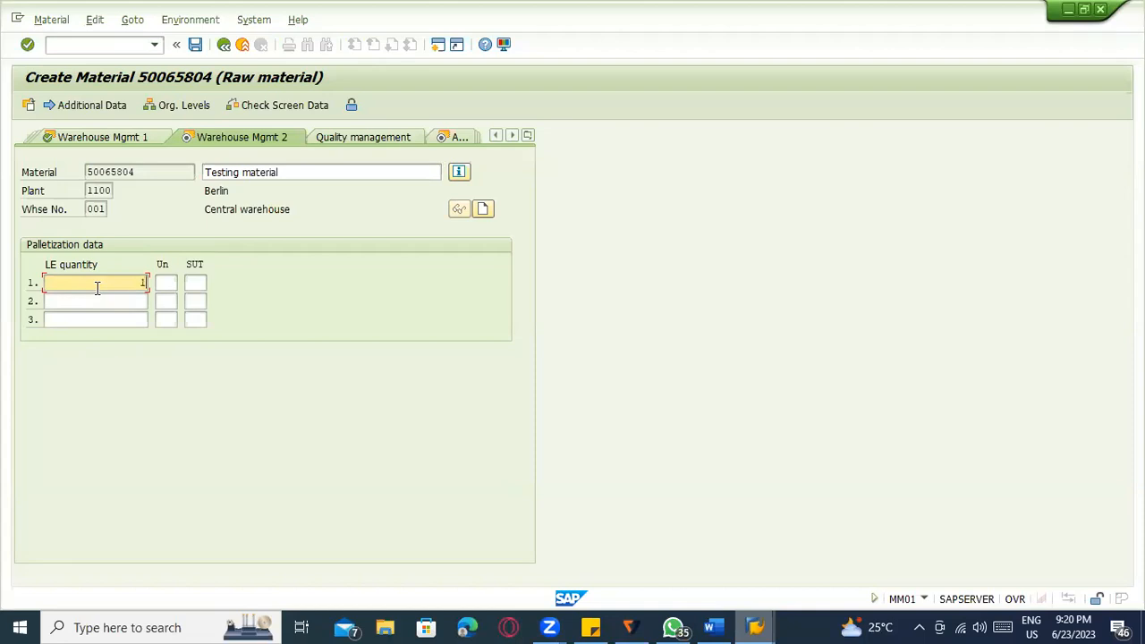
{"action": "left_click", "coordinate": [192, 283]}
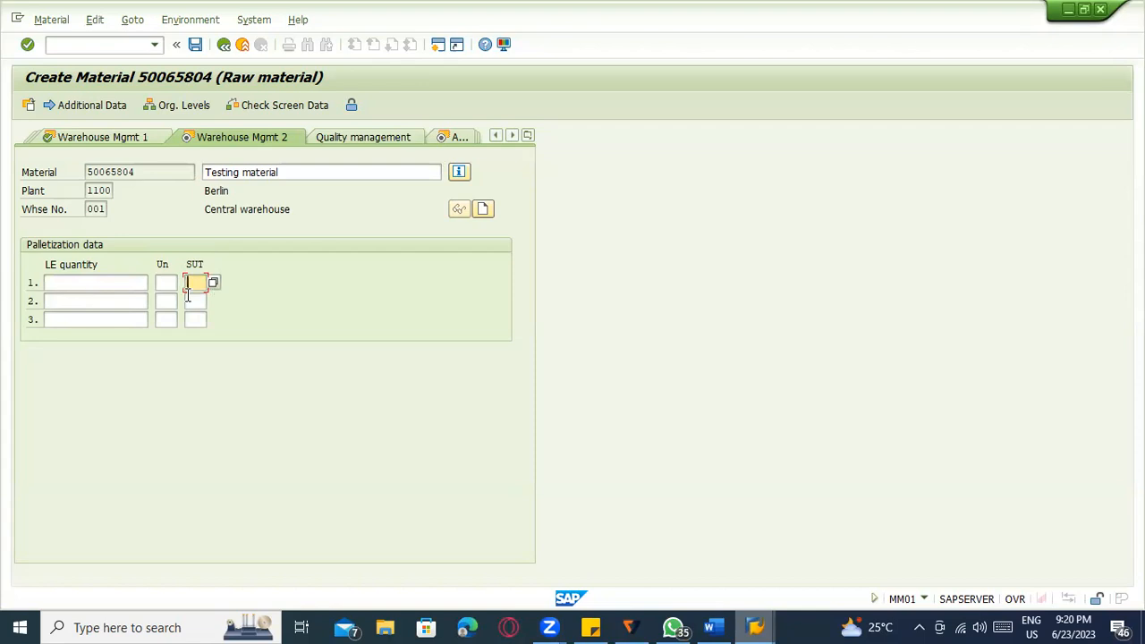
{"action": "left_click", "coordinate": [213, 283]}
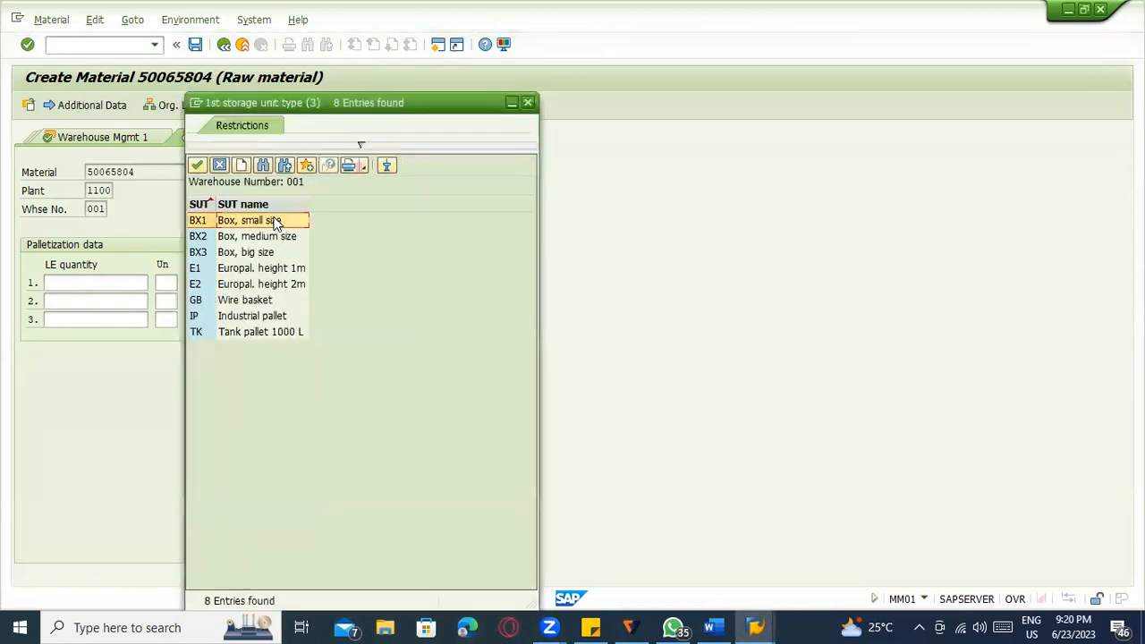
{"action": "double_click", "coordinate": [272, 220]}
{"action": "left_click", "coordinate": [120, 280]}
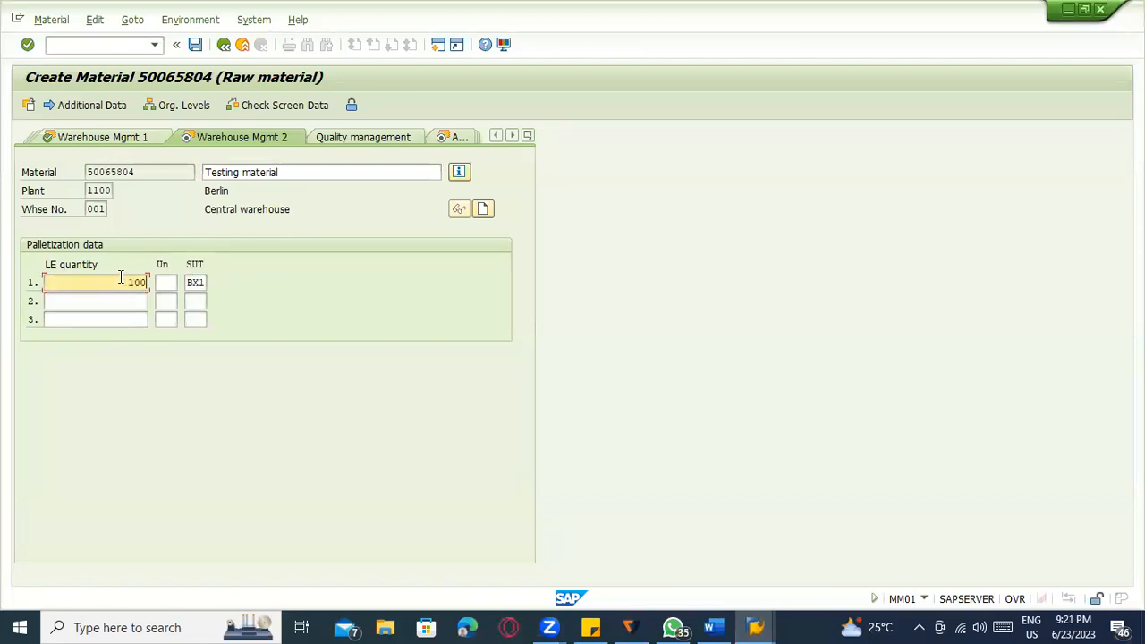
{"action": "key", "text": "Return"}
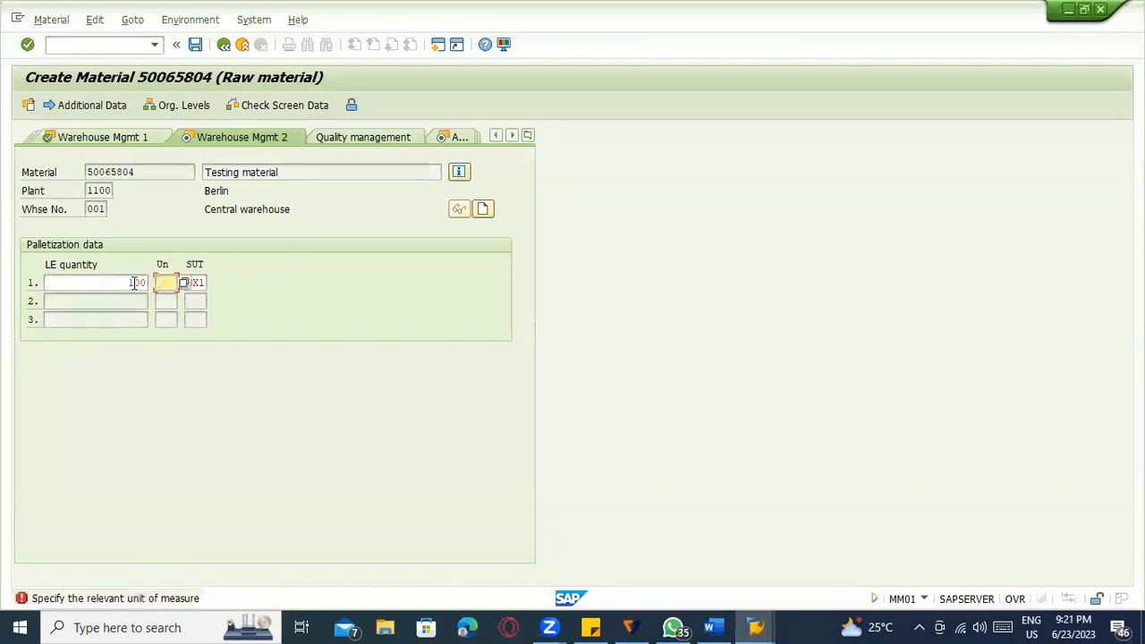
{"action": "type", "text": "EA"}
{"action": "key", "text": "Return"}
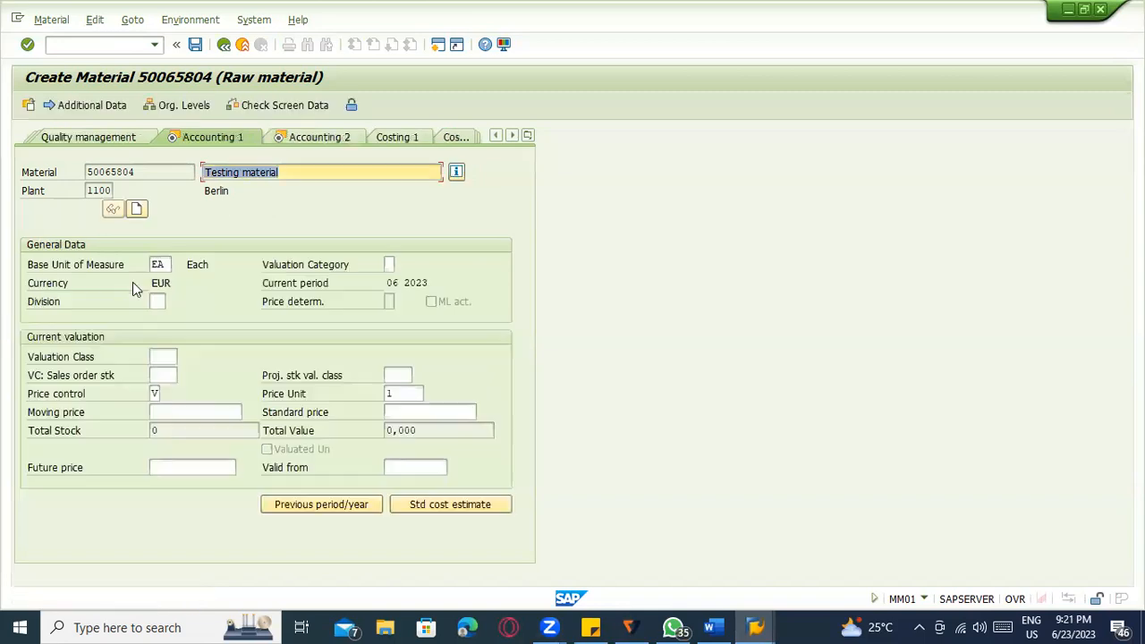
Set valuation class 3000 on Accounting 1 and return to Warehouse Mgmt 2.
{"action": "left_click", "coordinate": [528, 135]}
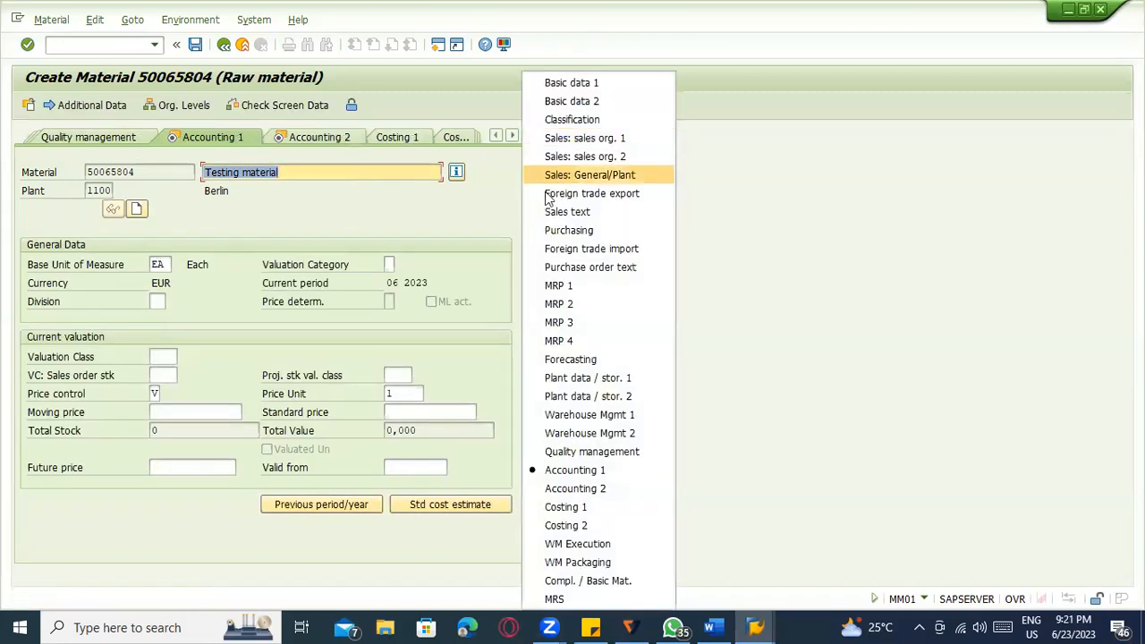
{"action": "left_click", "coordinate": [583, 433]}
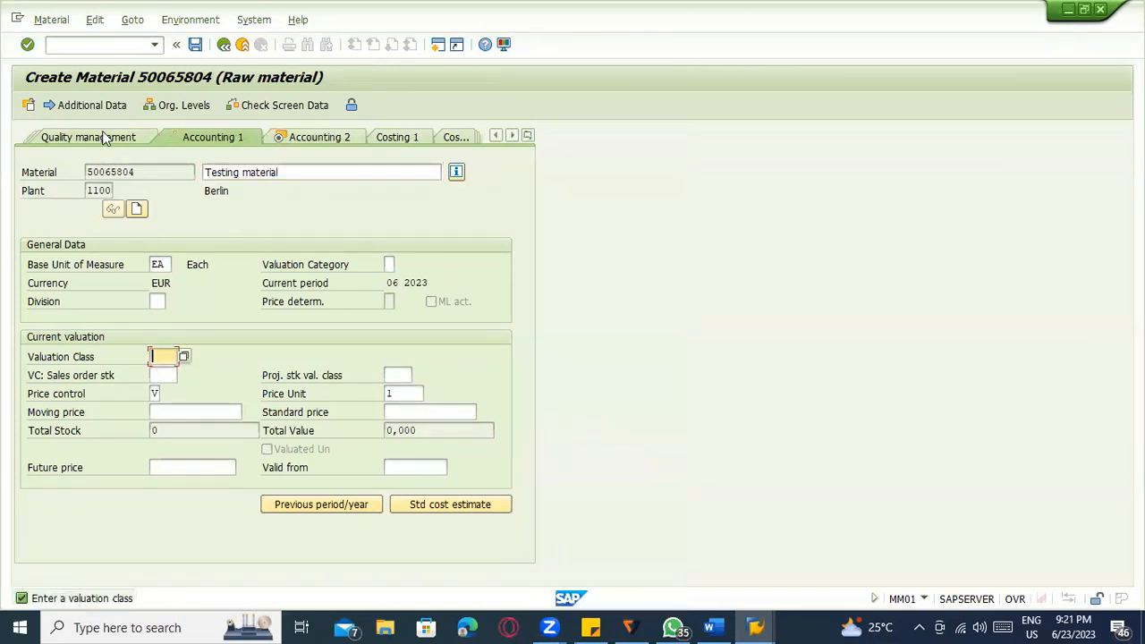
{"action": "key", "text": "BackSpace"}
{"action": "left_click", "coordinate": [170, 373]}
{"action": "key", "text": "Return"}
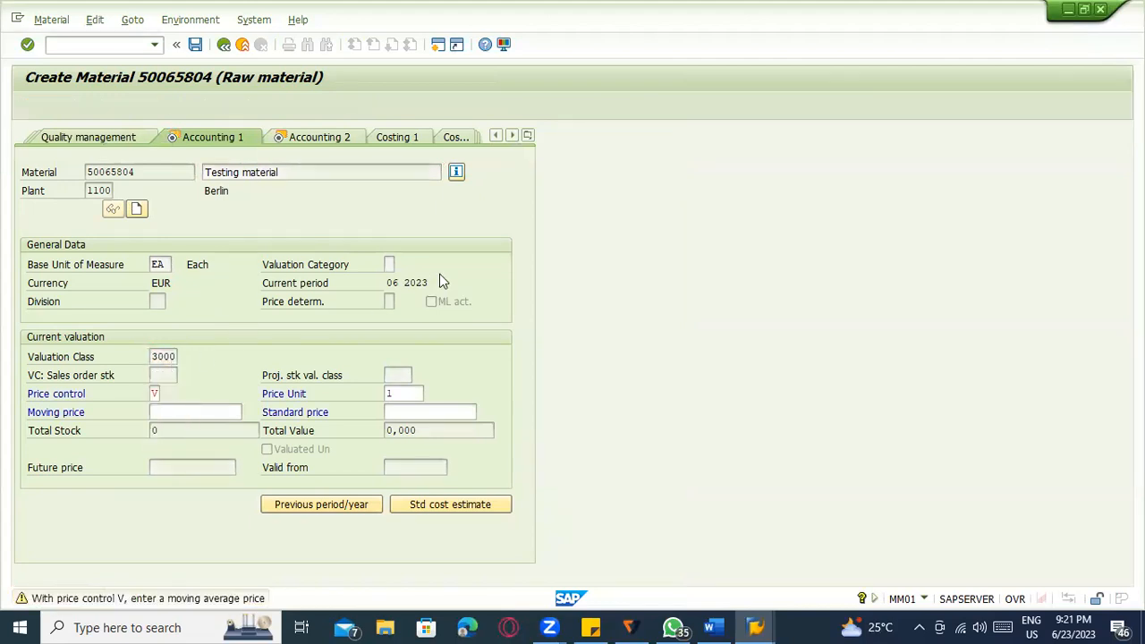
{"action": "key", "text": "Return"}
Add palletization rows of 10 EA and 1 EA, picking BX3 for the third row.
{"action": "left_click", "coordinate": [136, 296]}
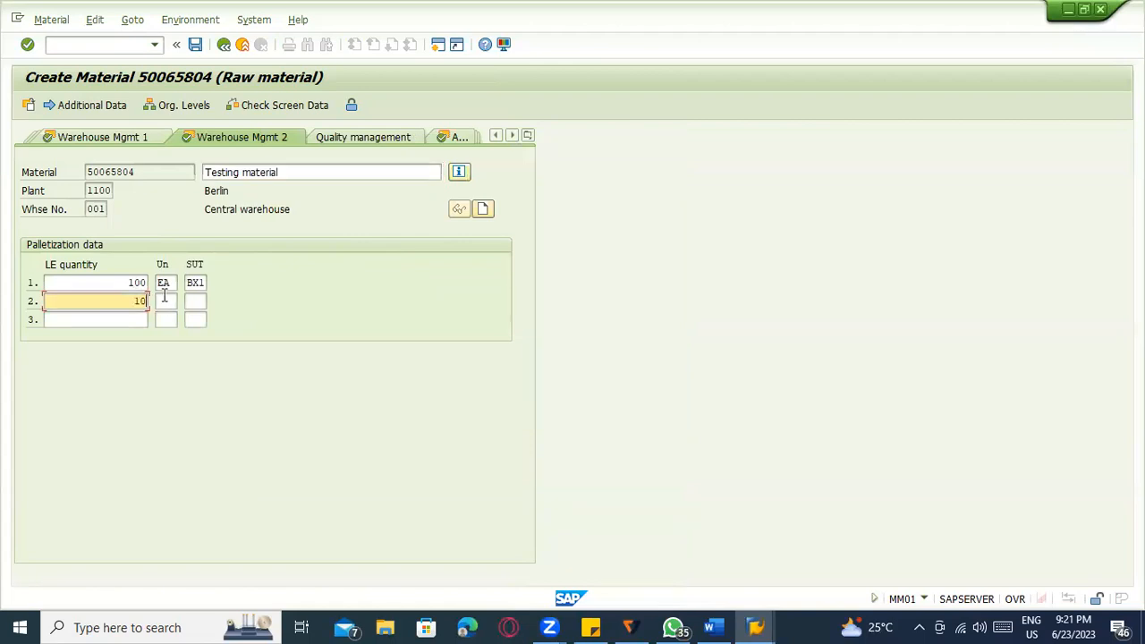
{"action": "left_click", "coordinate": [164, 299]}
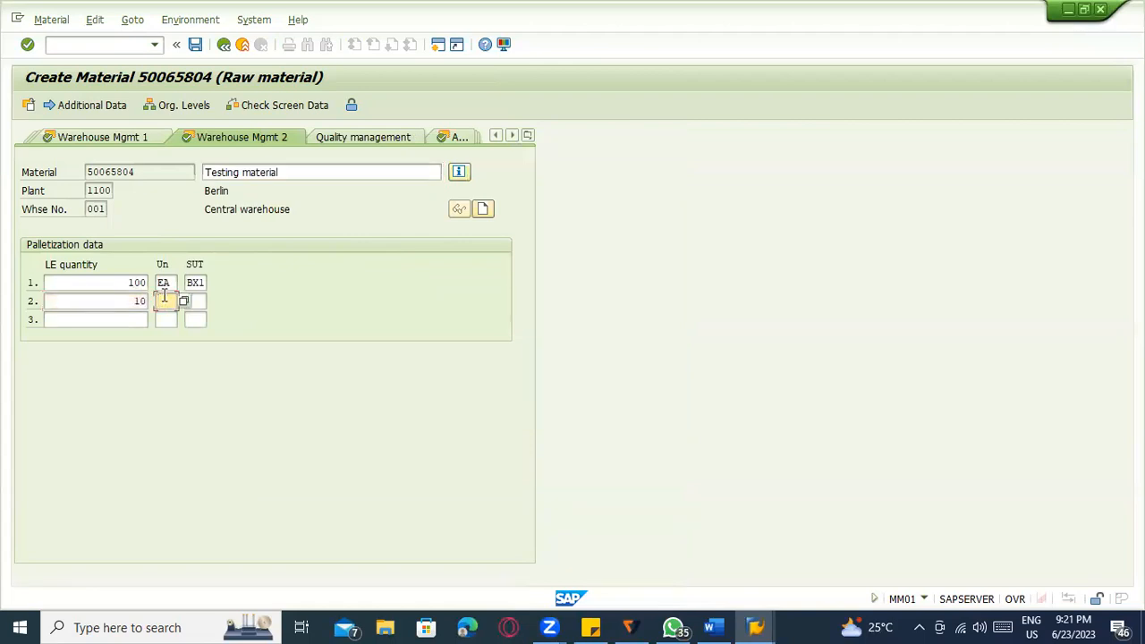
{"action": "key", "text": "Tab"}
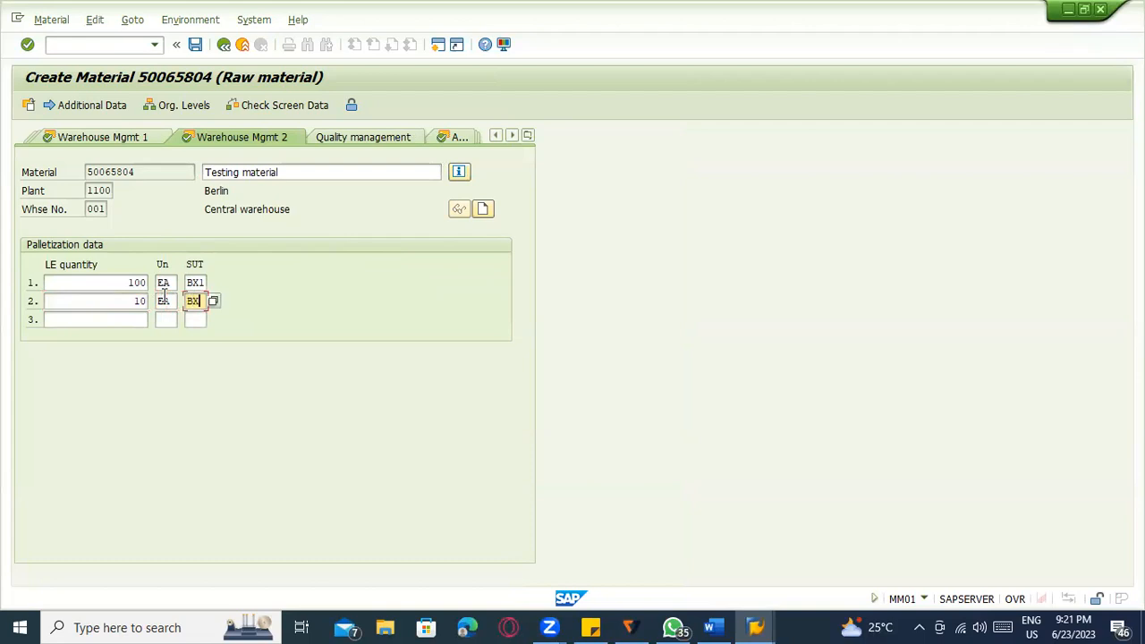
{"action": "key", "text": "Tab"}
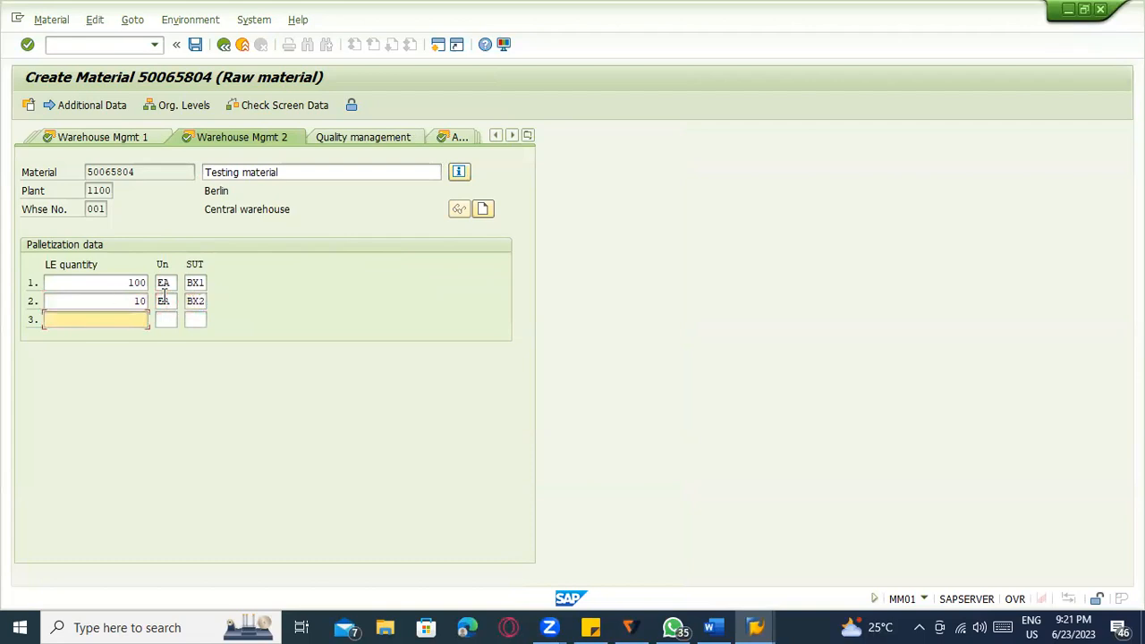
{"action": "key", "text": "Tab"}
{"action": "type", "text": "EA"}
{"action": "key", "text": "Tab"}
{"action": "key", "text": "Return"}
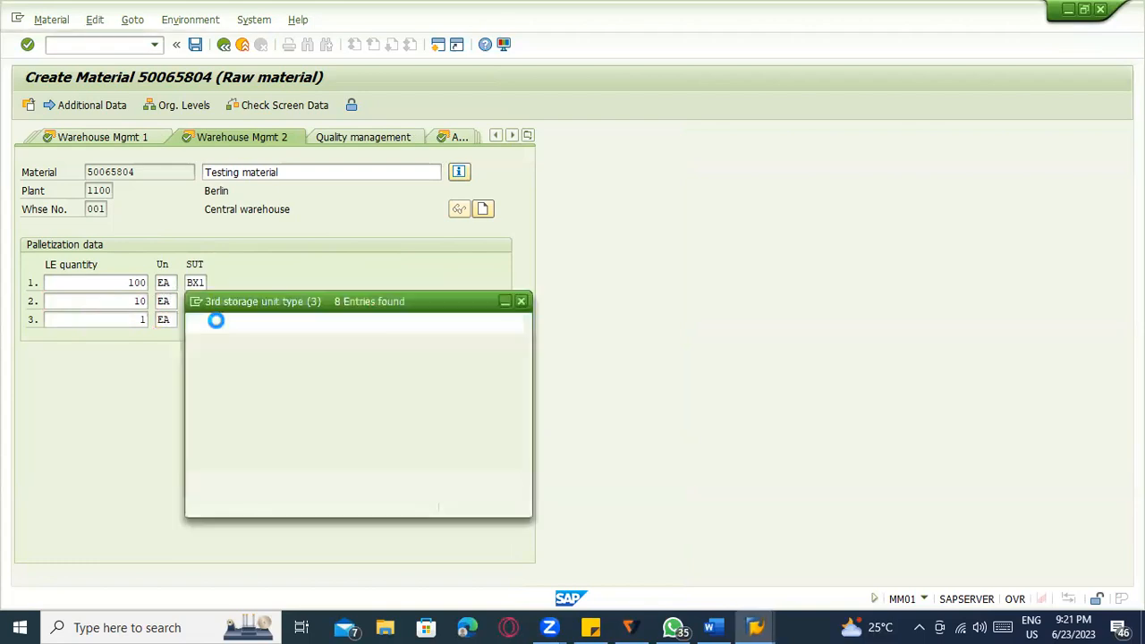
{"action": "double_click", "coordinate": [248, 250]}
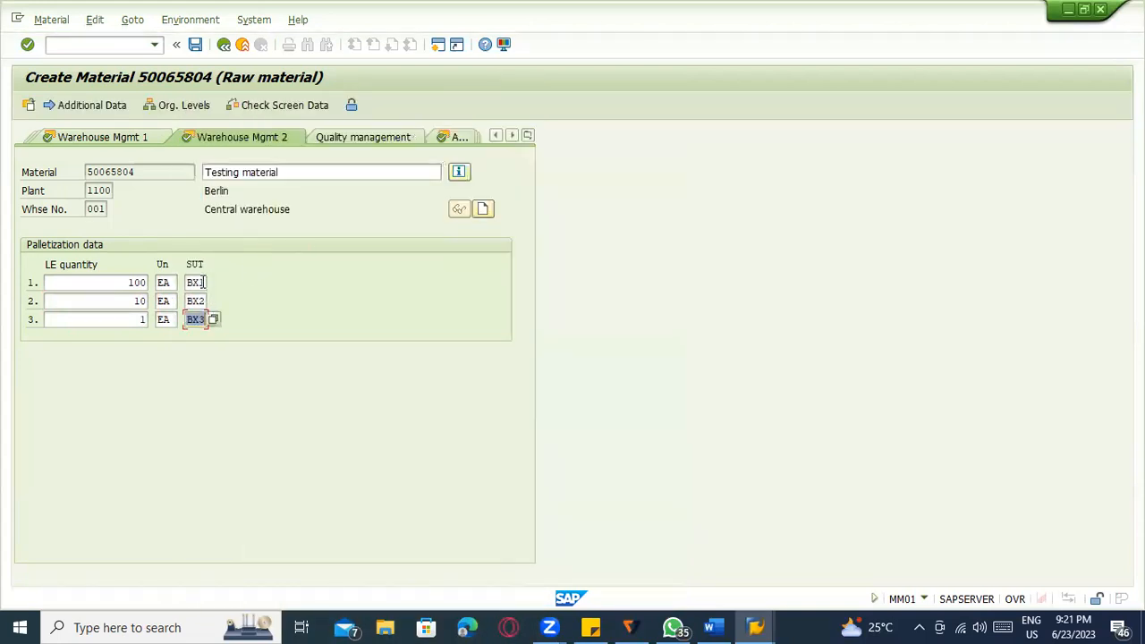
Reassign storage unit types so rows read BX3, BX2, BX1, and confirm the entries.
{"action": "left_click", "coordinate": [202, 283]}
{"action": "type", "text": "3"}
{"action": "key", "text": "Down"}
{"action": "key", "text": "Down"}
{"action": "key", "text": "BackSpace"}
{"action": "type", "text": "1"}
{"action": "key", "text": "Return"}
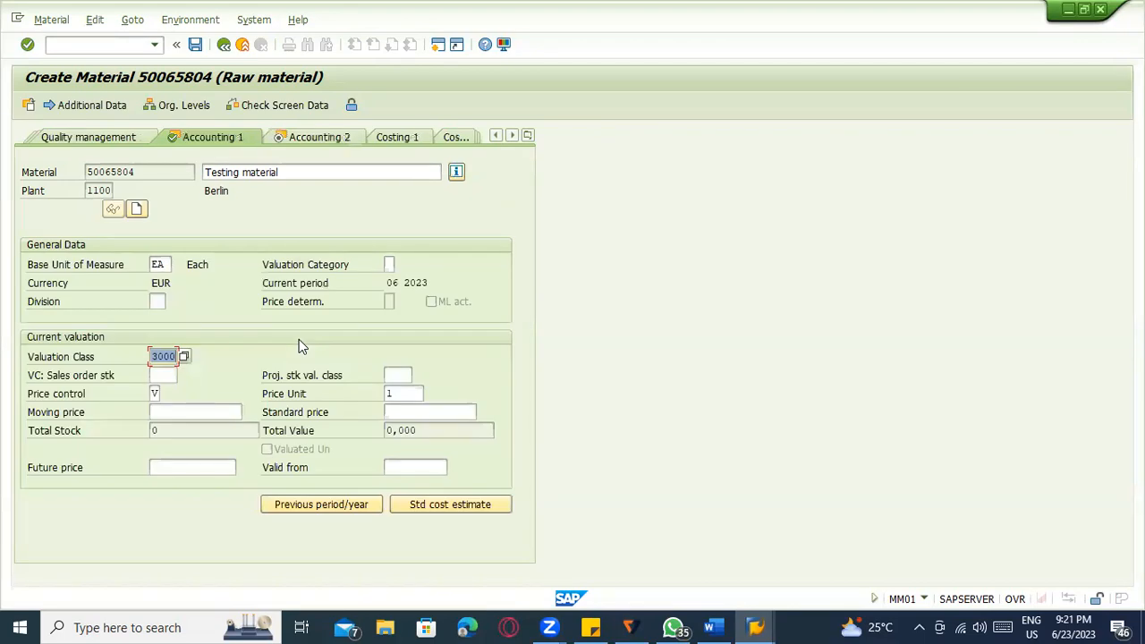
{"action": "key", "text": "Return"}
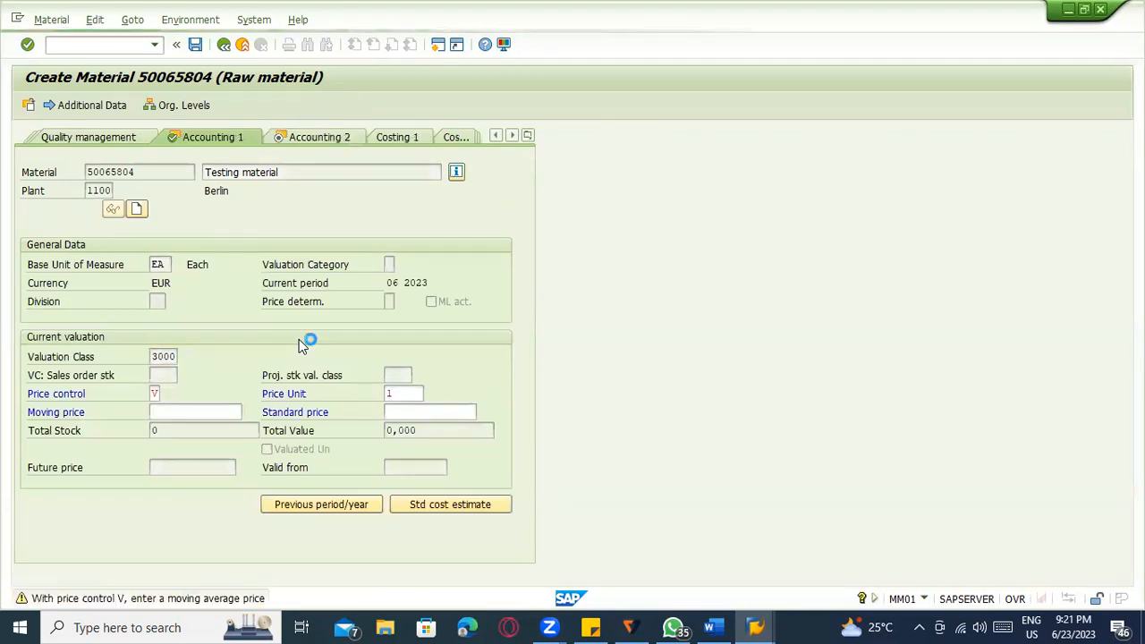
Display material 50065804 to confirm it exists, then launch ME21N purchase order creation.
{"action": "left_click", "coordinate": [56, 22]}
{"action": "mouse_move", "coordinate": [72, 94]}
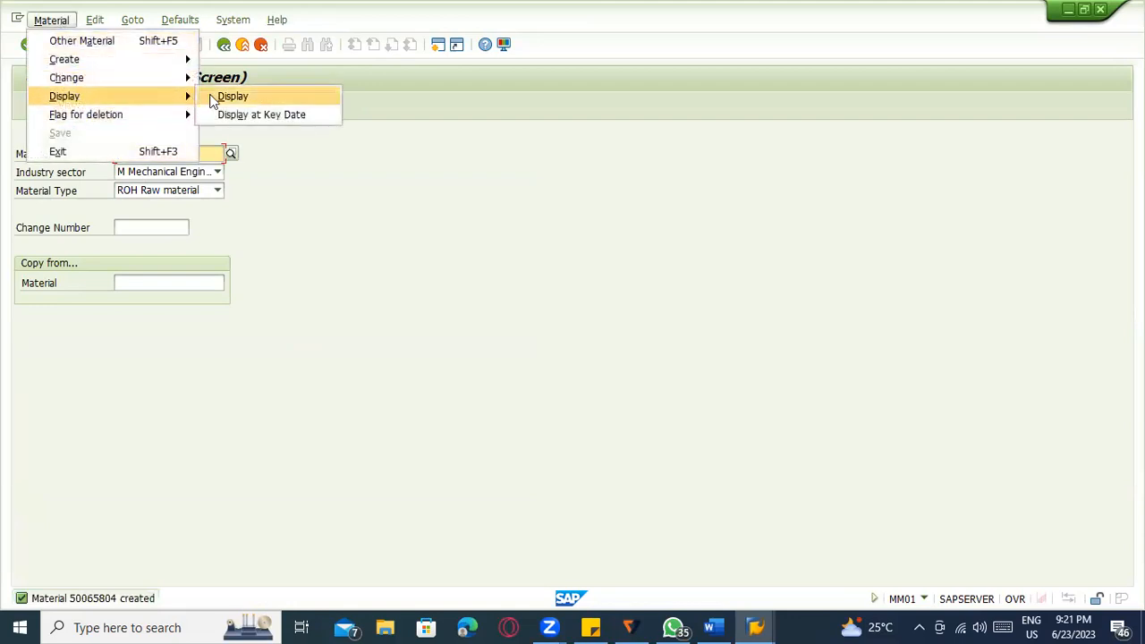
{"action": "left_click", "coordinate": [213, 98]}
{"action": "key", "text": "Return"}
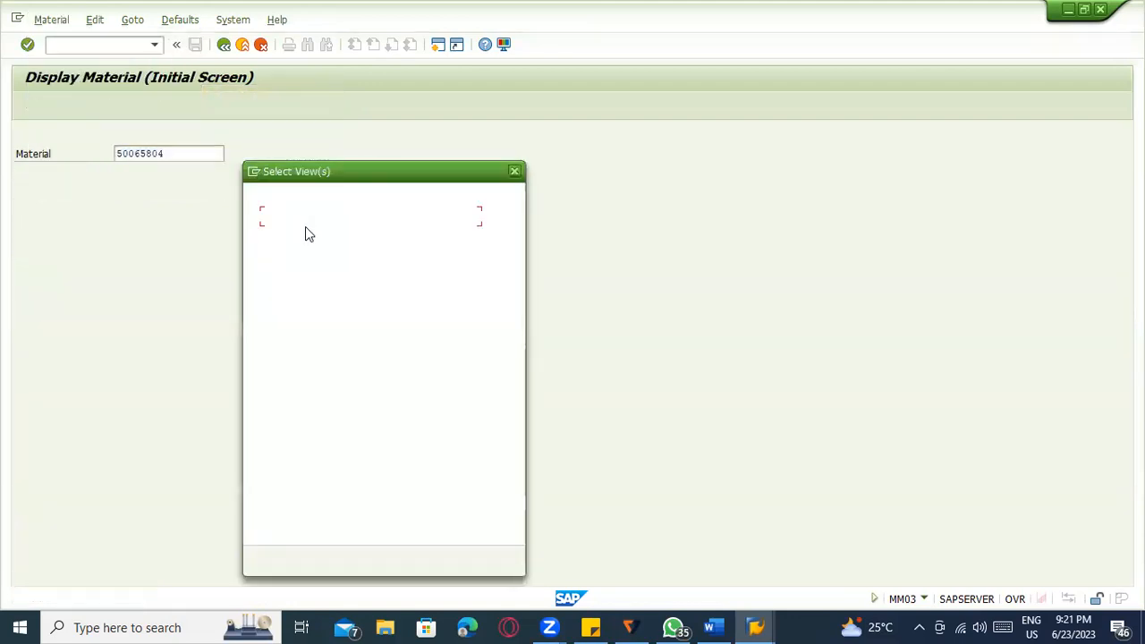
{"action": "key", "text": "Escape"}
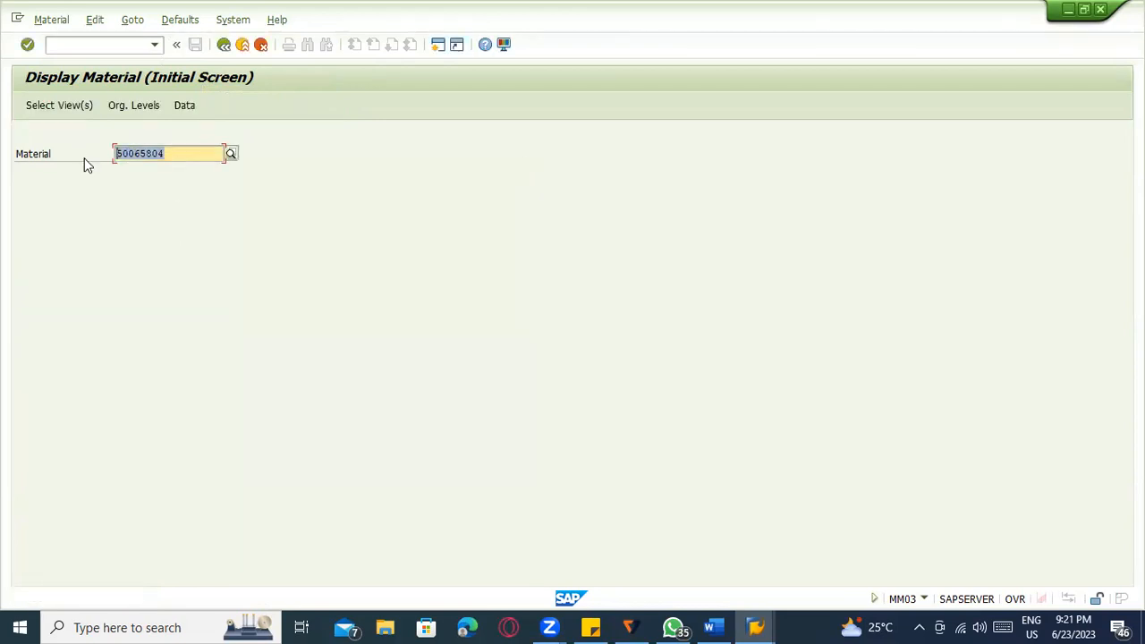
{"action": "left_click", "coordinate": [81, 48]}
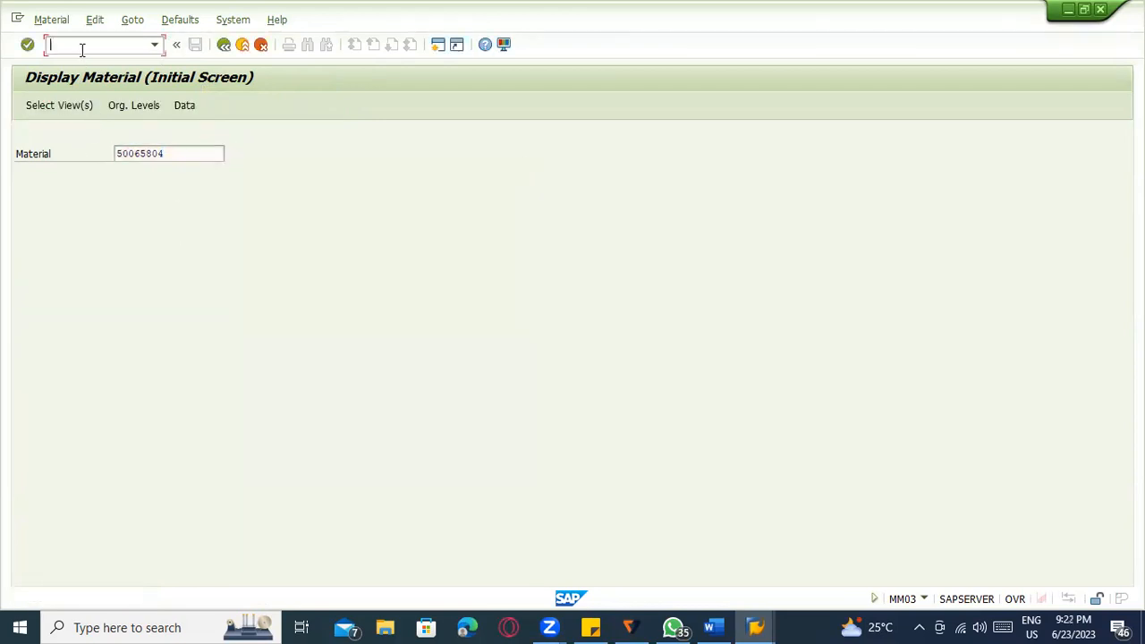
{"action": "key", "text": "Return"}
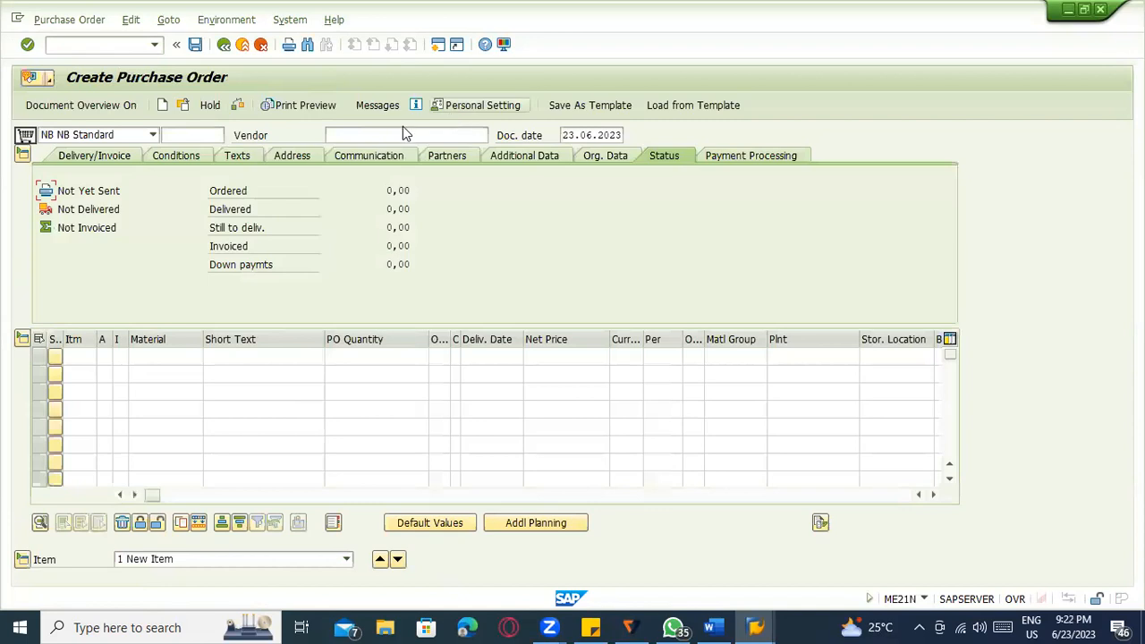
Set vendor 1000 with purchasing org 1000, purchasing group 000 and company code 1000.
{"action": "left_click", "coordinate": [403, 135]}
{"action": "left_click", "coordinate": [400, 151]}
{"action": "key", "text": "Return"}
{"action": "left_click", "coordinate": [145, 191]}
{"action": "left_click", "coordinate": [148, 207]}
{"action": "left_click", "coordinate": [144, 209]}
{"action": "left_click", "coordinate": [147, 225]}
{"action": "left_click", "coordinate": [146, 227]}
{"action": "left_click", "coordinate": [145, 243]}
Add item 10: material 50065804, plant 1100, quantity 10, net price 100.
{"action": "left_click", "coordinate": [172, 355]}
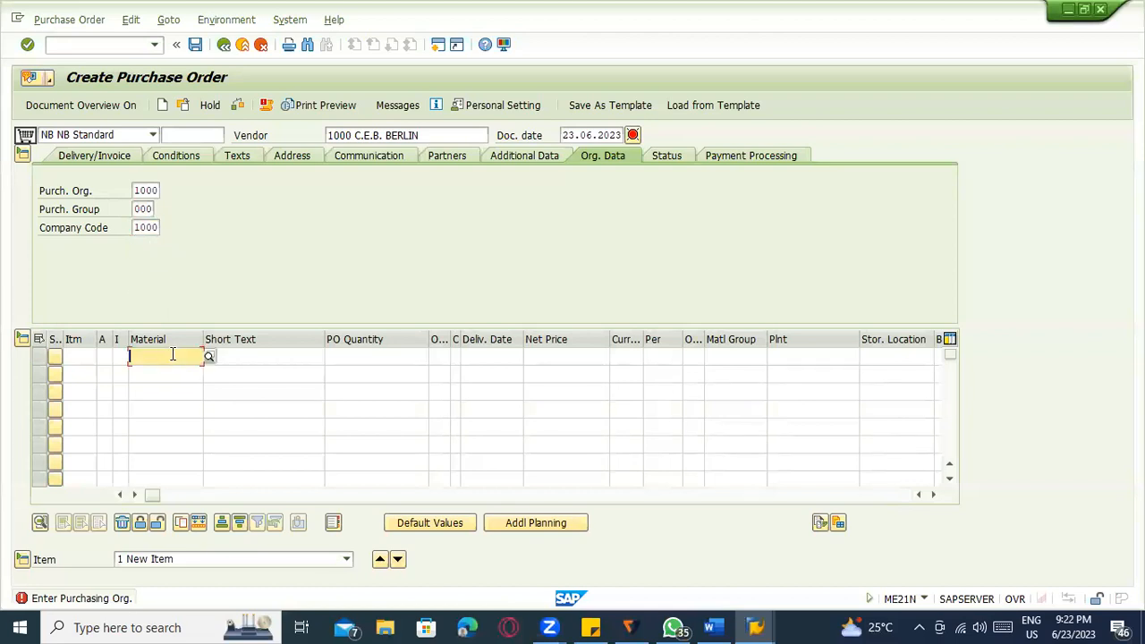
{"action": "type", "text": "50065804"}
{"action": "left_click", "coordinate": [791, 356]}
{"action": "left_click", "coordinate": [798, 370]}
{"action": "key", "text": "Return"}
{"action": "left_click", "coordinate": [363, 193]}
{"action": "left_click", "coordinate": [387, 207]}
{"action": "left_click", "coordinate": [551, 190]}
{"action": "left_click", "coordinate": [558, 206]}
{"action": "key", "text": "Return"}
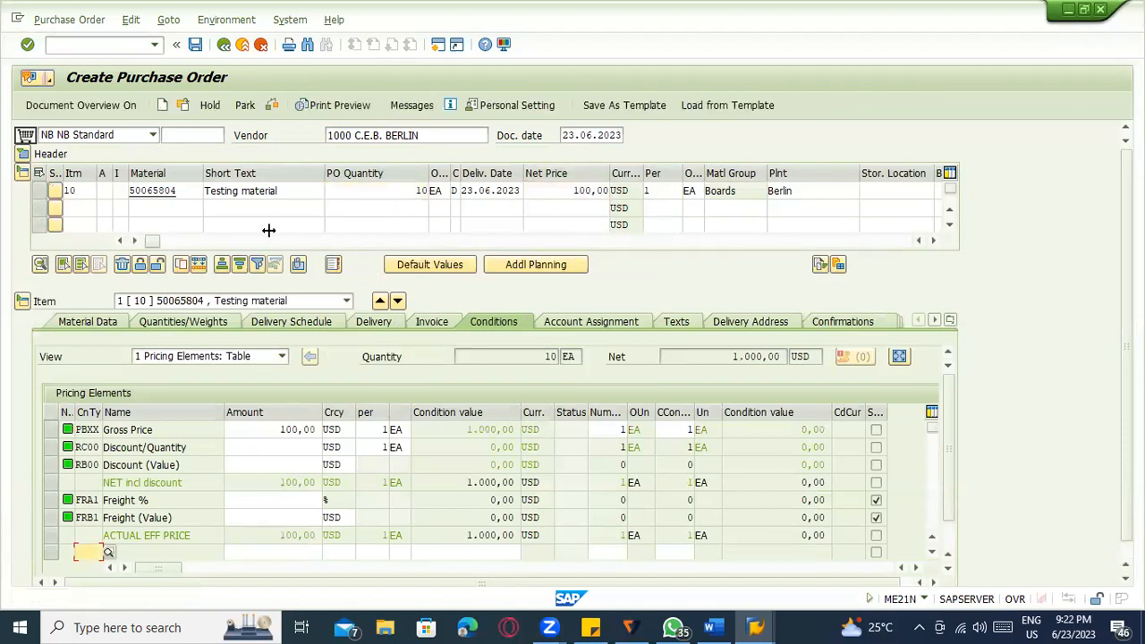
{"action": "key", "text": "ctrl+s"}
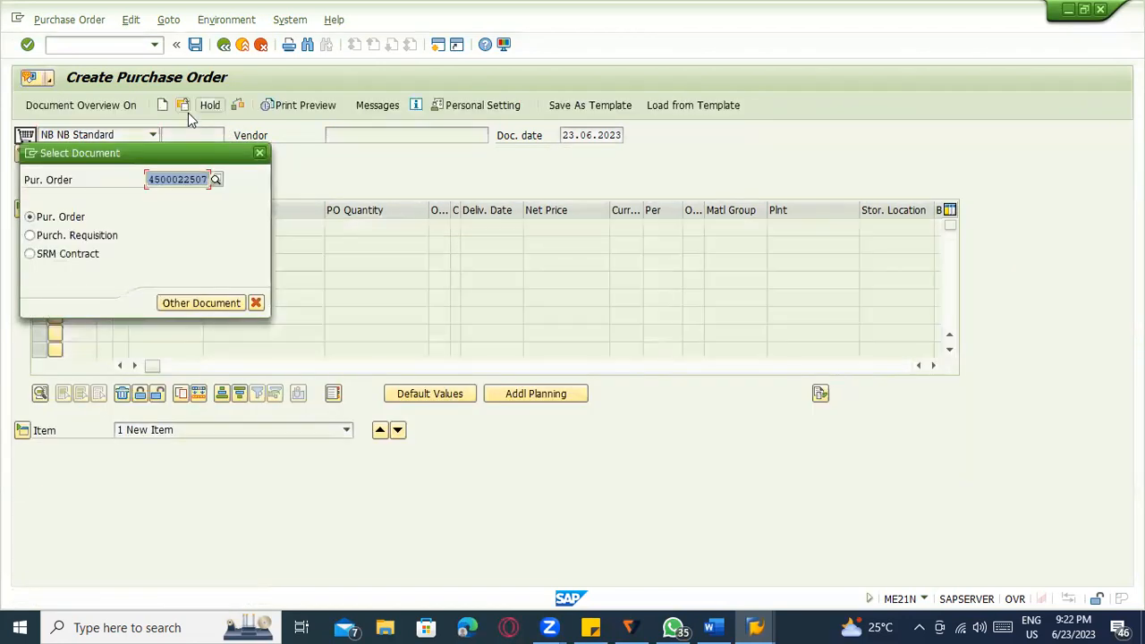
{"action": "key", "text": "Return"}
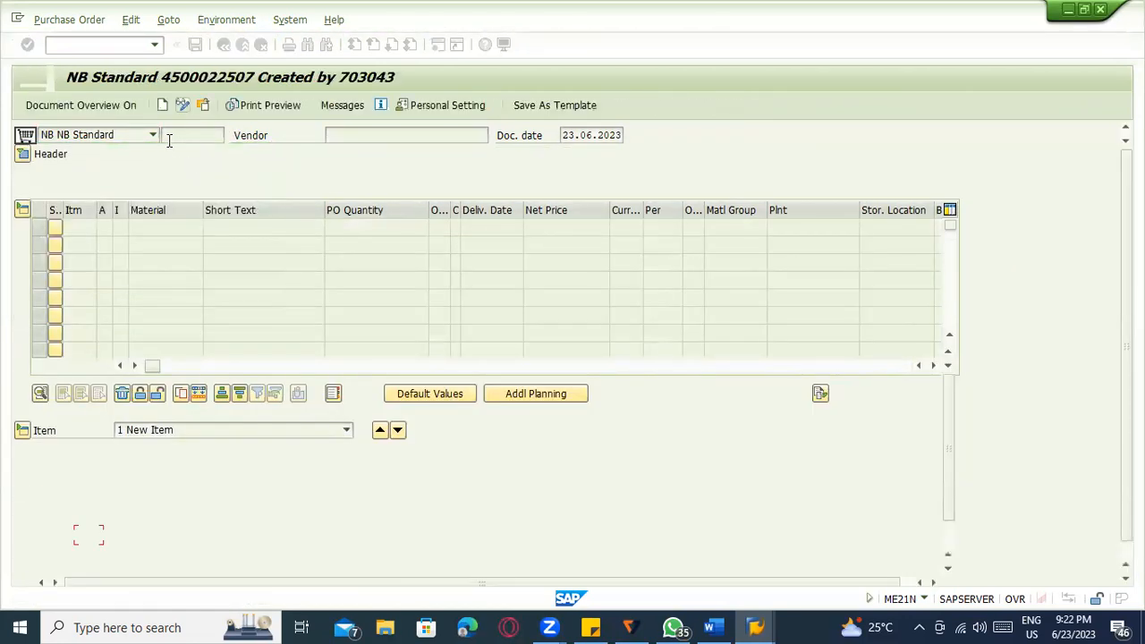
{"action": "key", "text": "ctrl+c"}
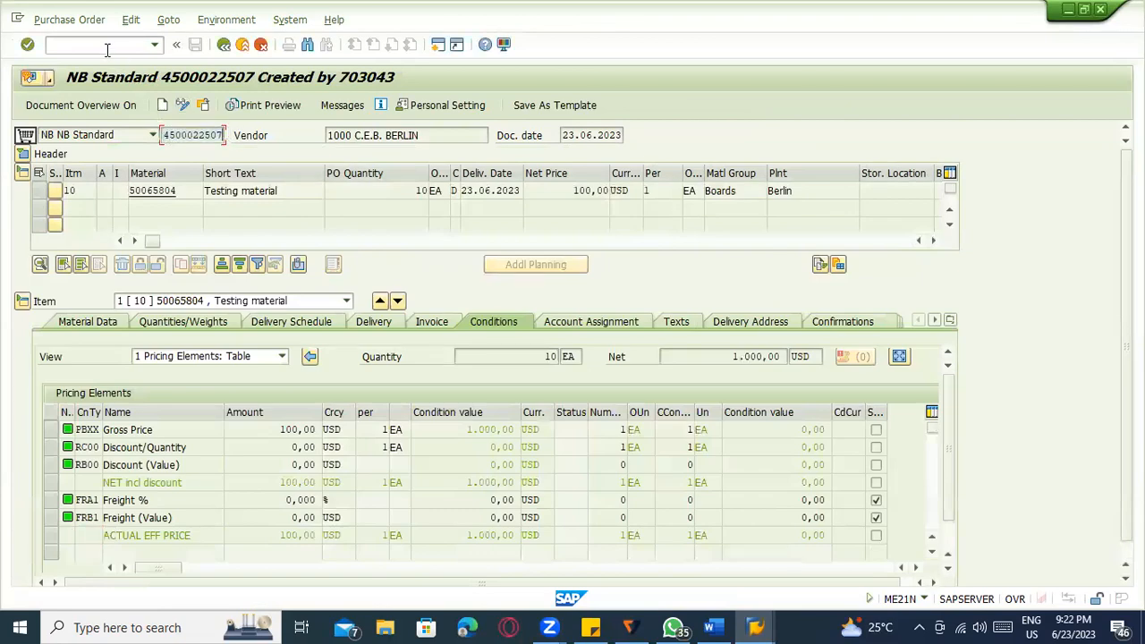
{"action": "type", "text": "/nme29n"}
{"action": "key", "text": "Return"}
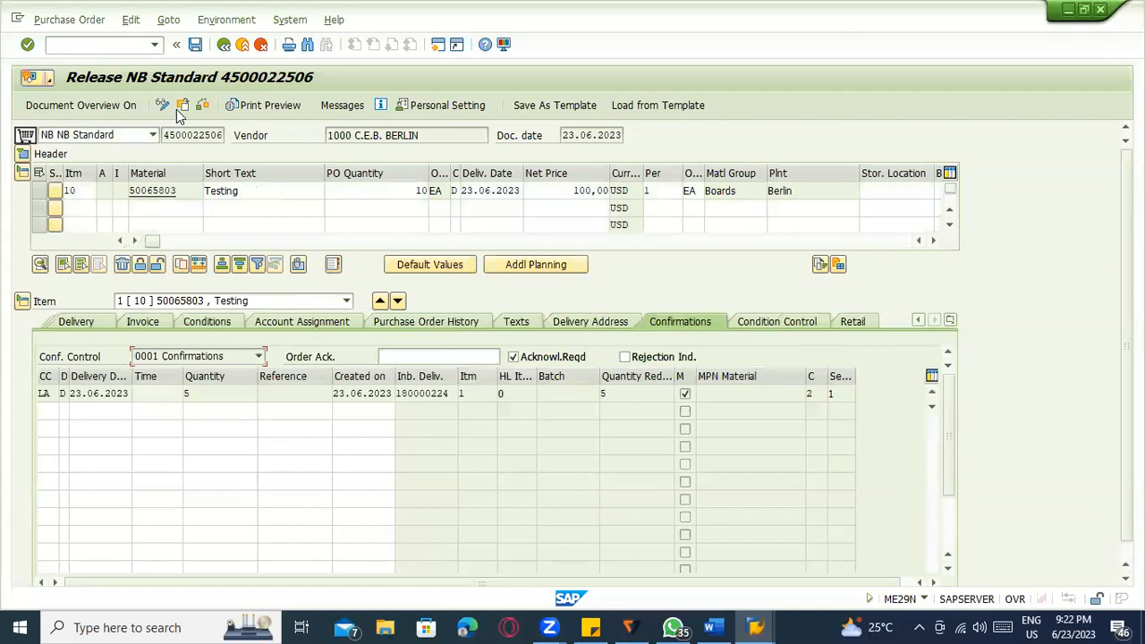
{"action": "key", "text": "shift+F5"}
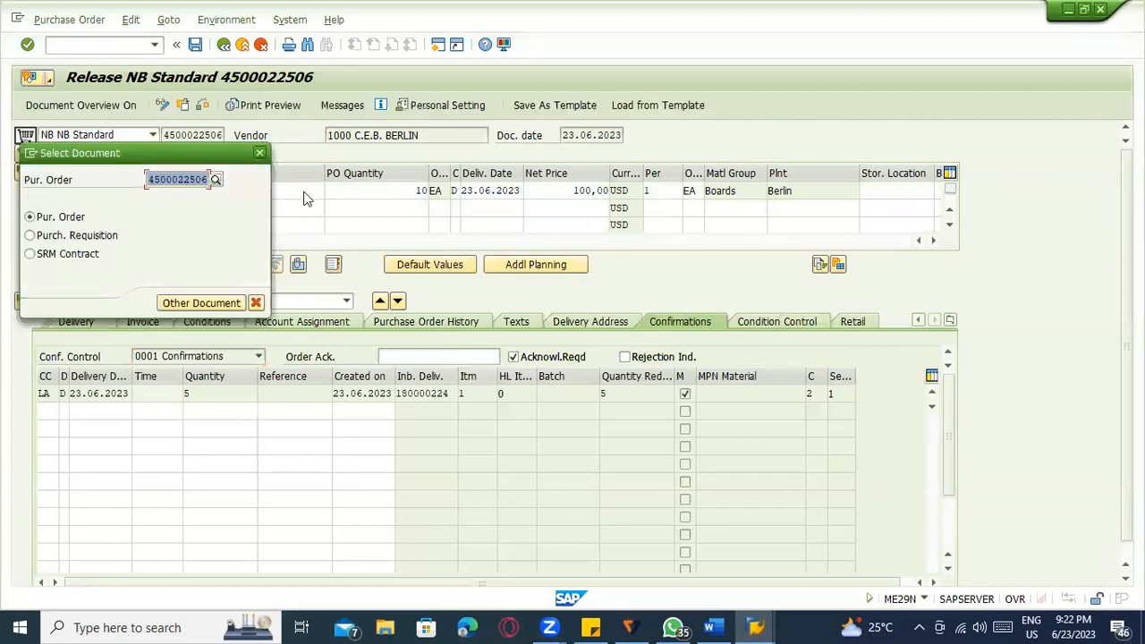
{"action": "type", "text": "4500022507"}
{"action": "key", "text": "Return"}
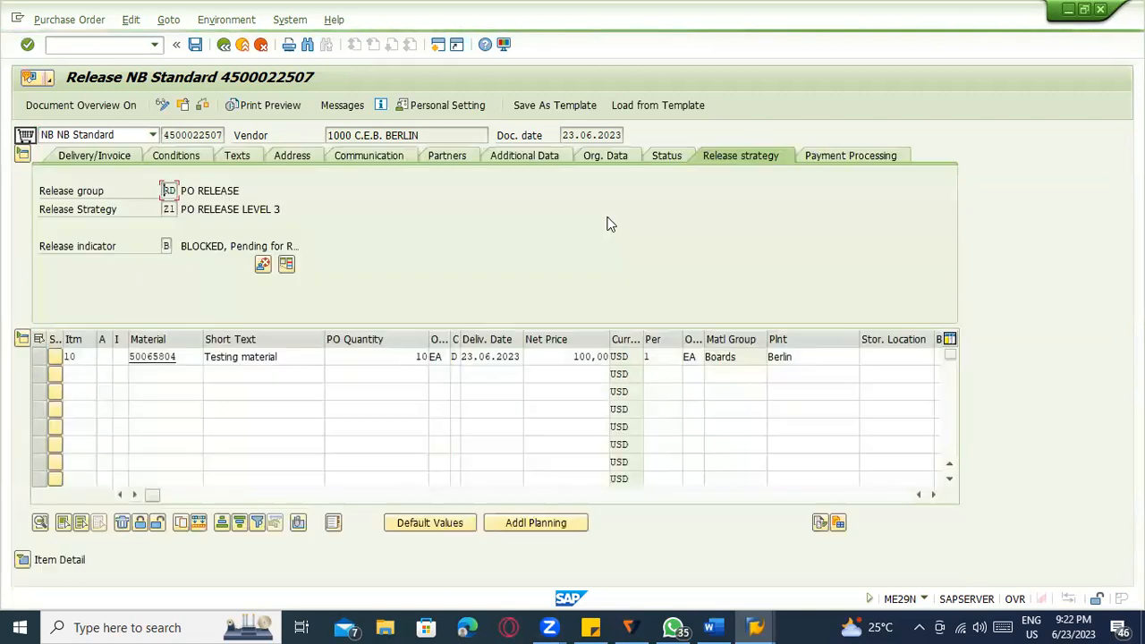
Release the order at Purchase Head and Unit Head levels and save it.
{"action": "left_click", "coordinate": [488, 210]}
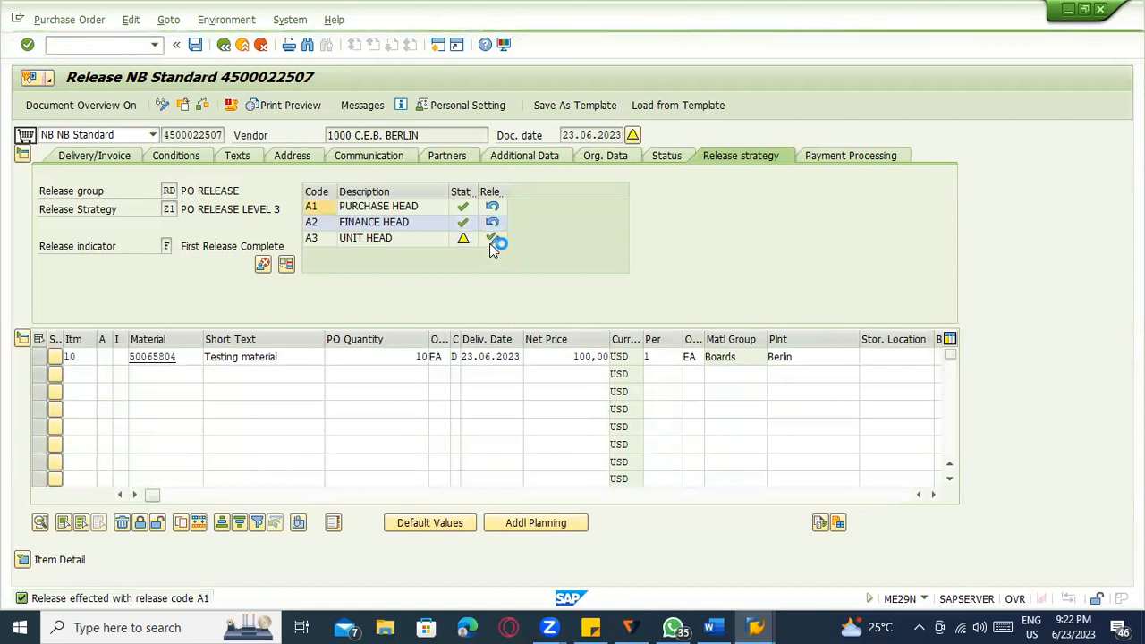
{"action": "left_click", "coordinate": [491, 241]}
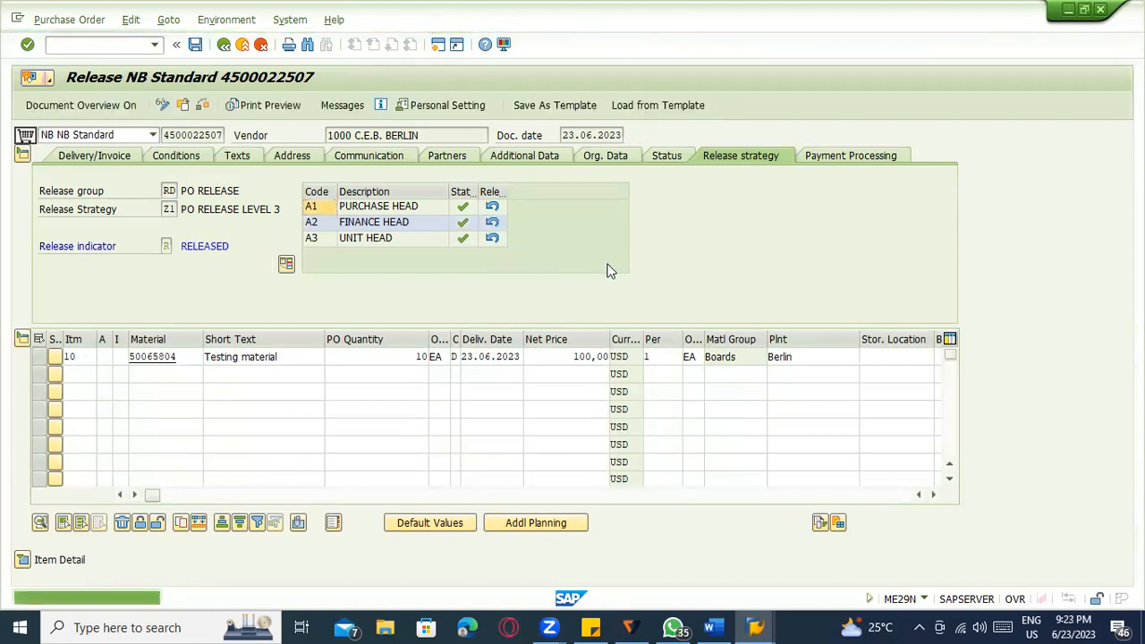
{"action": "key", "text": "ctrl+s"}
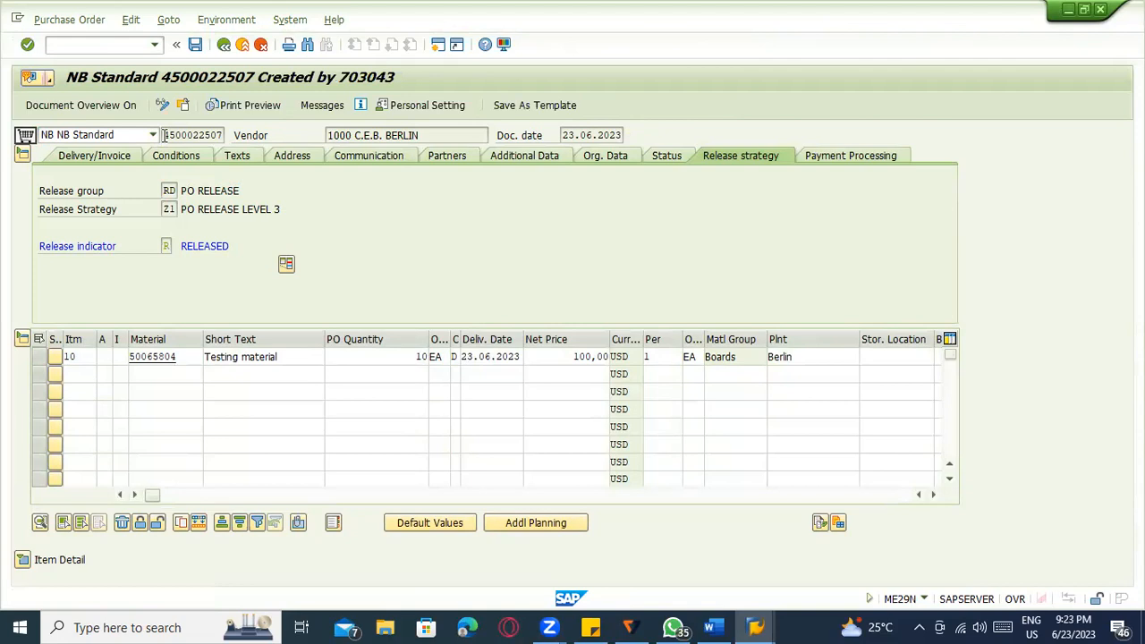
{"action": "key", "text": "ctrl+c"}
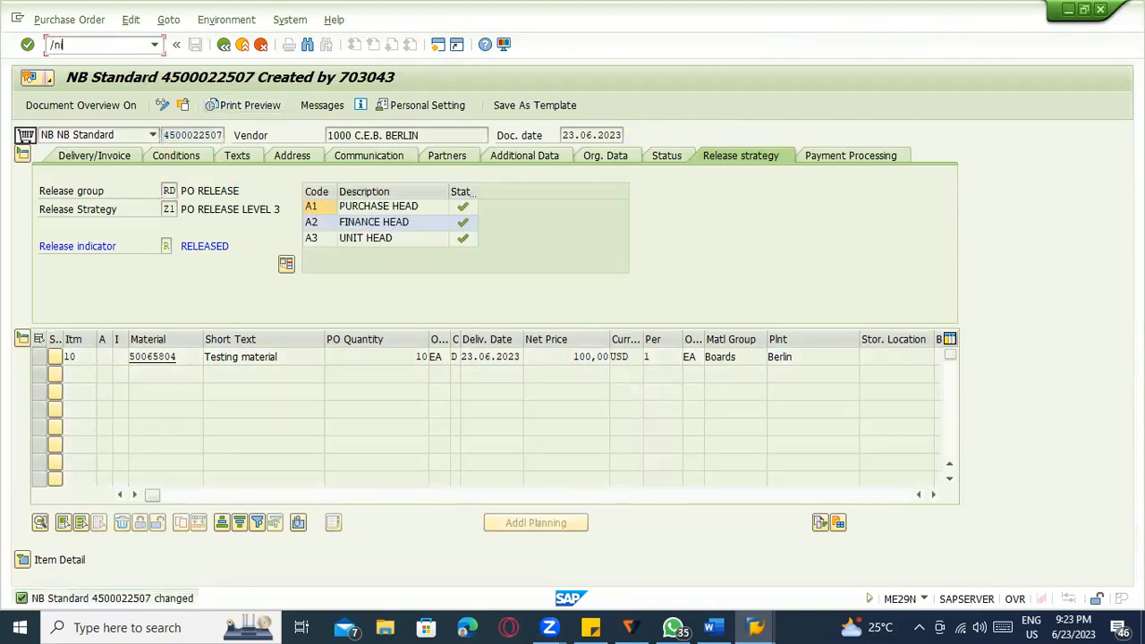
{"action": "key", "text": "Return"}
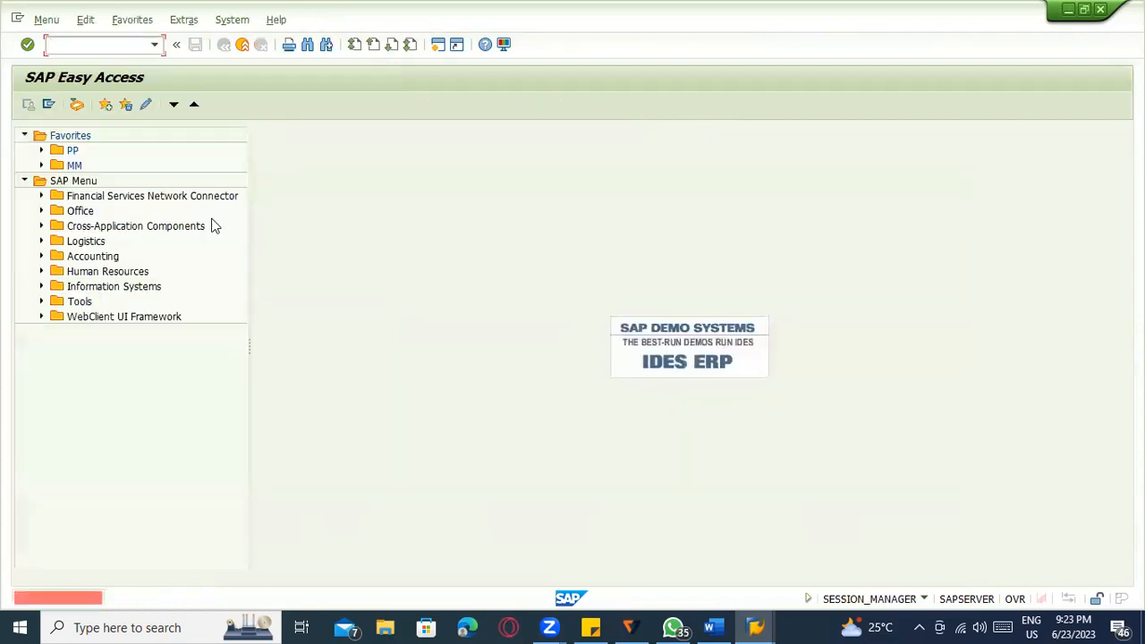
{"action": "type", "text": "m"}
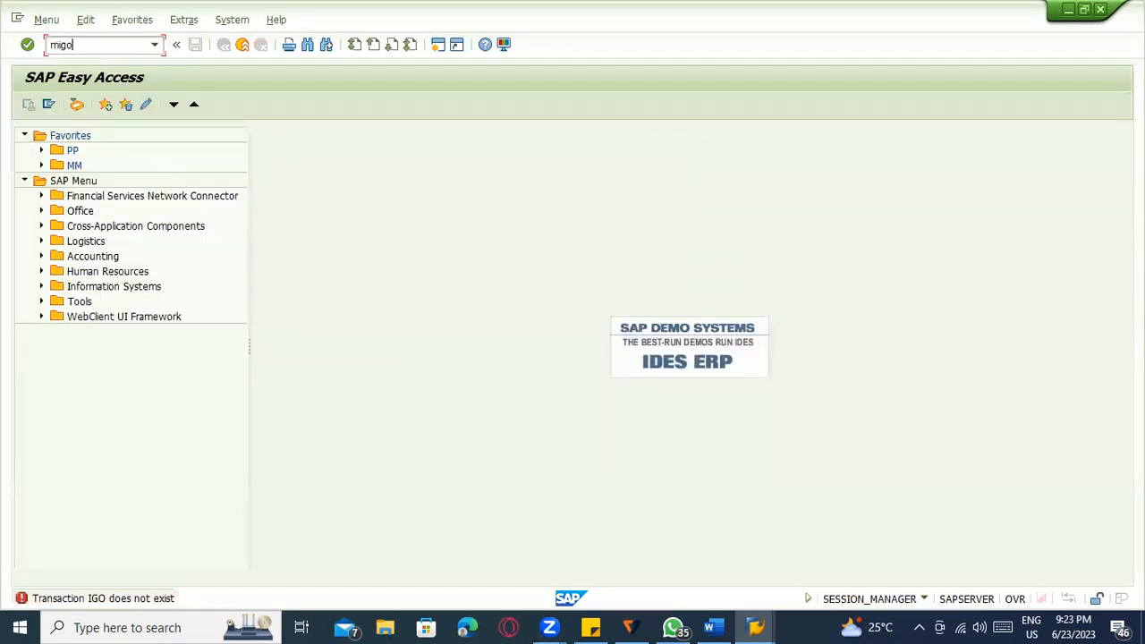
{"action": "type", "text": "igo"}
{"action": "key", "text": "Return"}
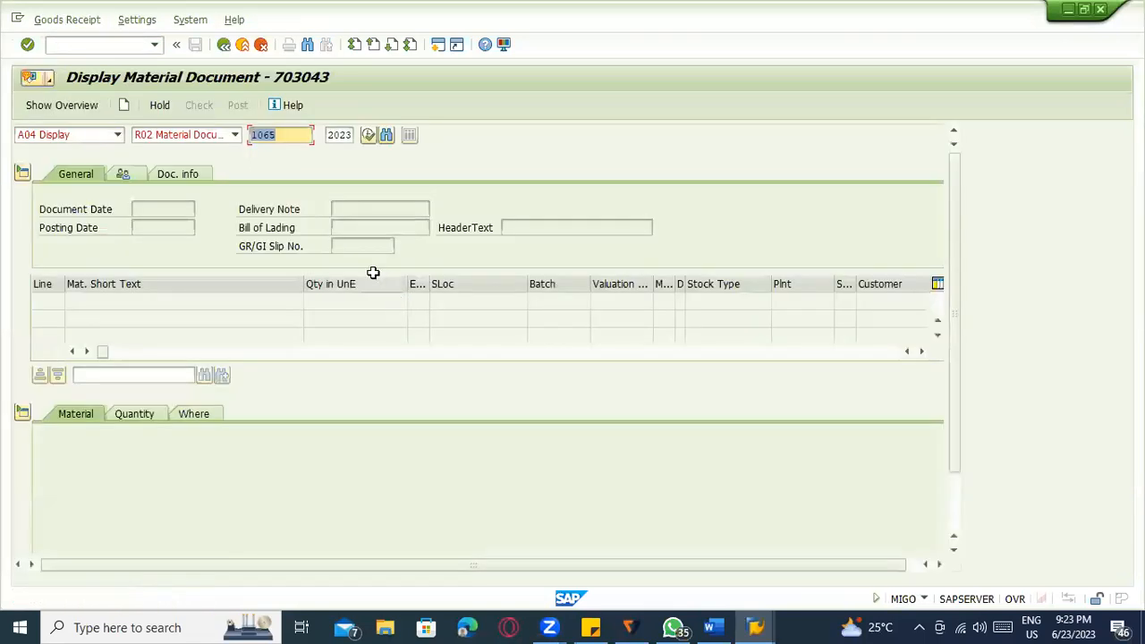
{"action": "left_click", "coordinate": [99, 136]}
{"action": "left_click", "coordinate": [94, 146]}
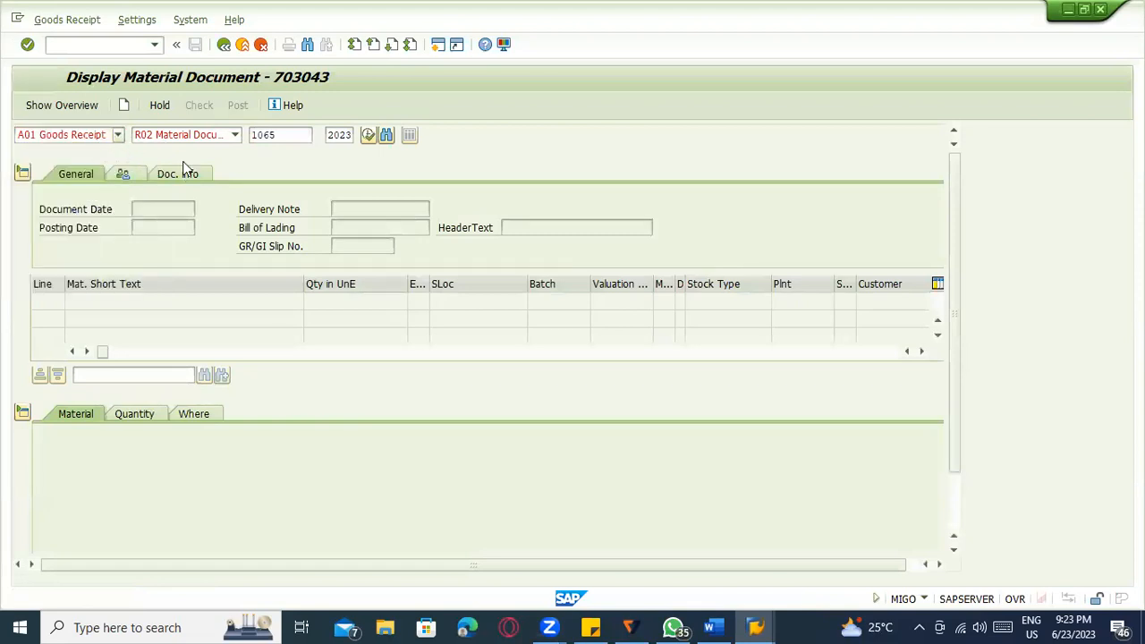
{"action": "left_click", "coordinate": [234, 134]}
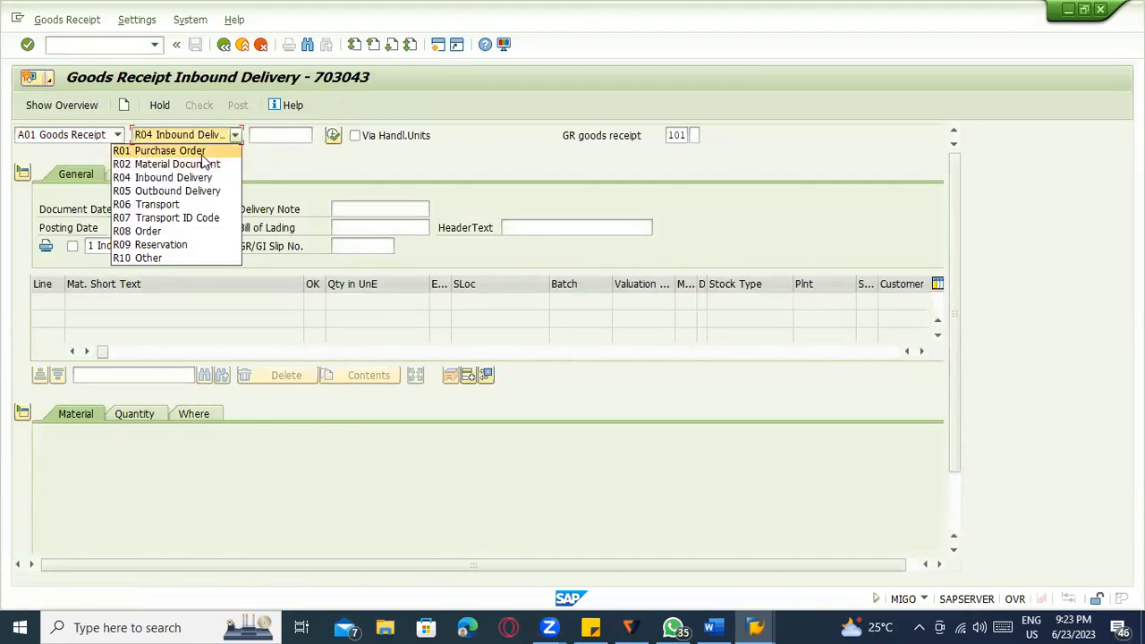
{"action": "left_click", "coordinate": [170, 148]}
{"action": "left_click", "coordinate": [257, 137]}
{"action": "key", "text": "ctrl+v"}
{"action": "key", "text": "Return"}
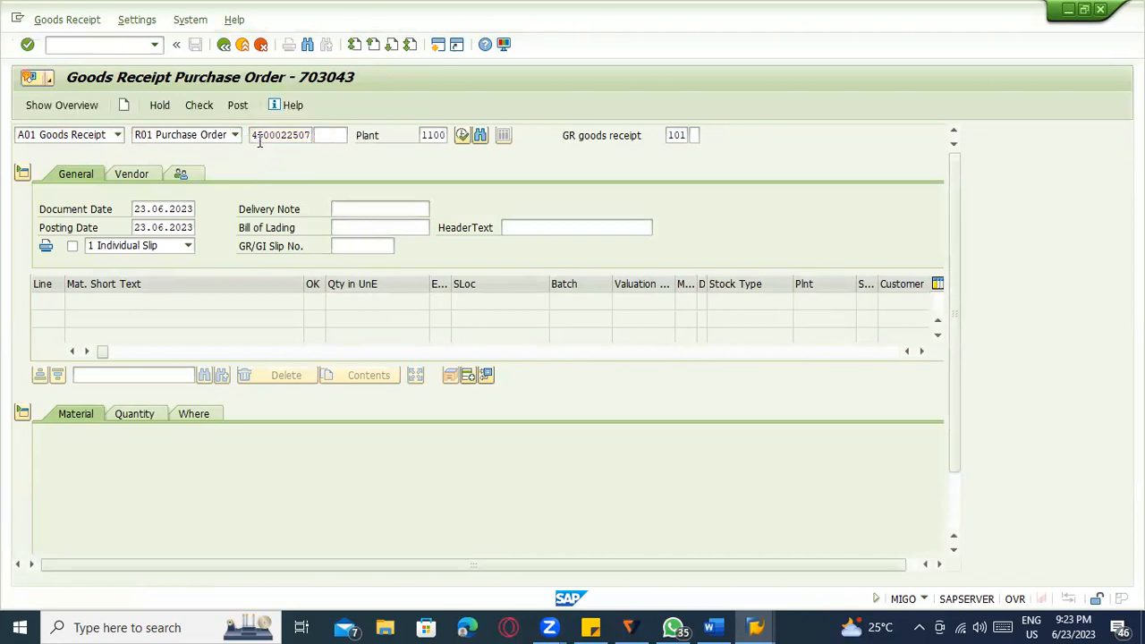
Set storage location 0088 on the Where tab and mark the item OK.
{"action": "scroll", "coordinate": [94, 537], "scroll_direction": "down", "scroll_amount": 2}
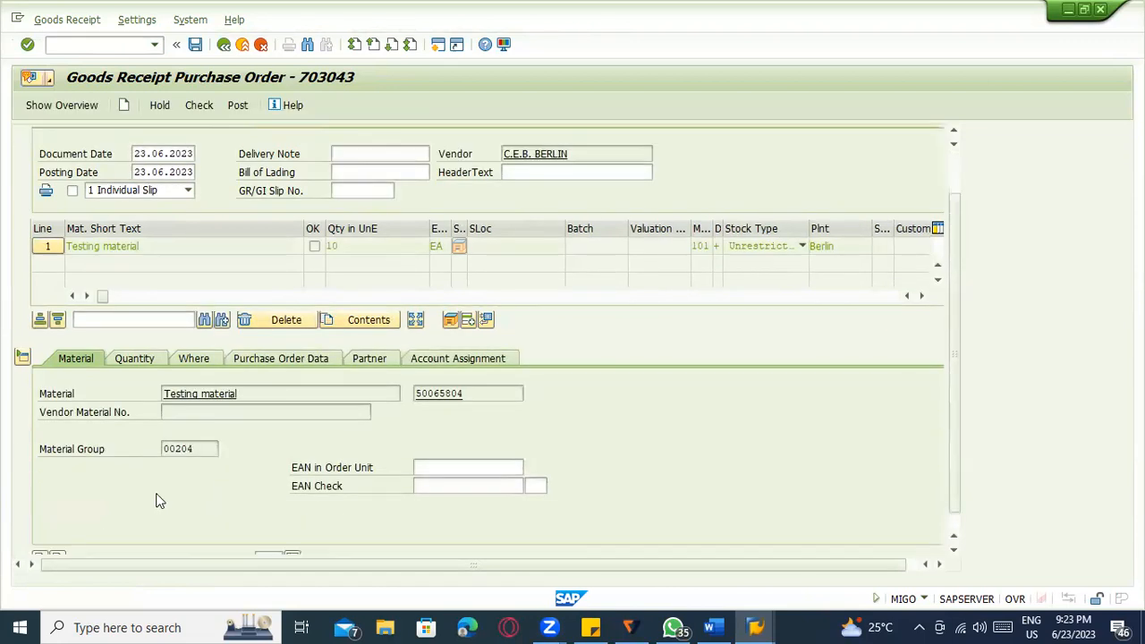
{"action": "left_click", "coordinate": [204, 345]}
{"action": "left_click", "coordinate": [191, 431]}
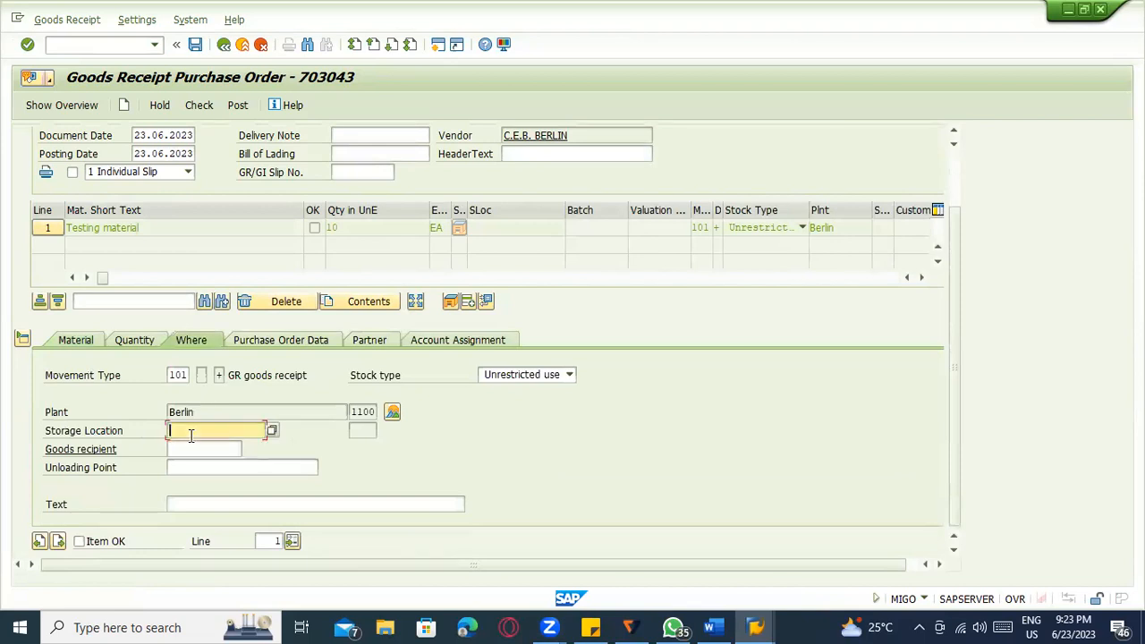
{"action": "type", "text": "0088"}
{"action": "key", "text": "Return"}
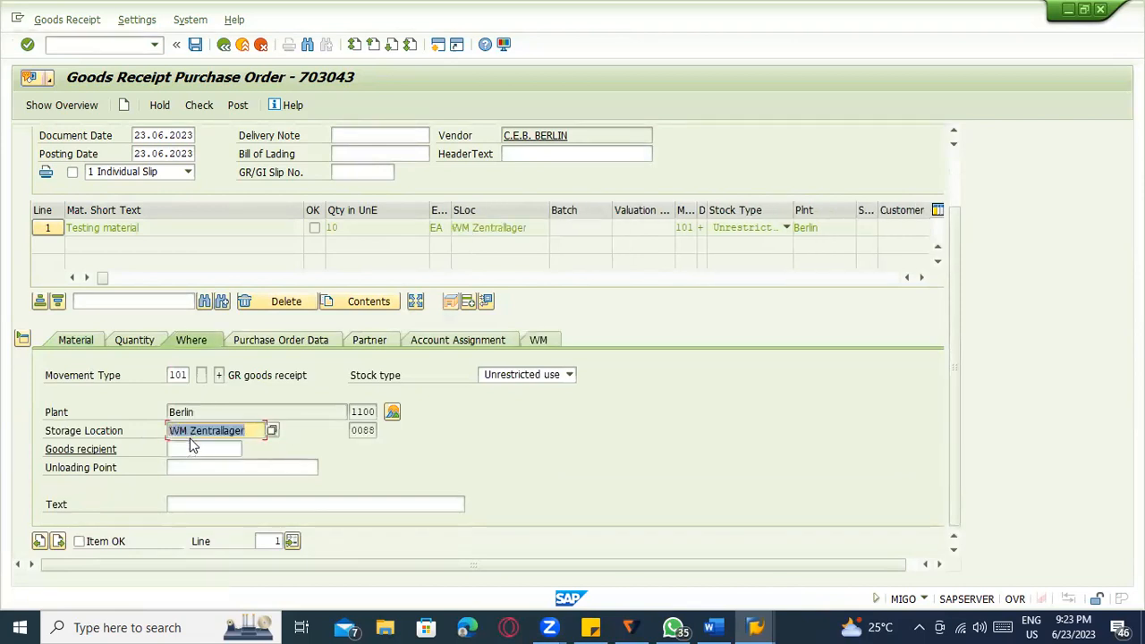
{"action": "left_click", "coordinate": [79, 541]}
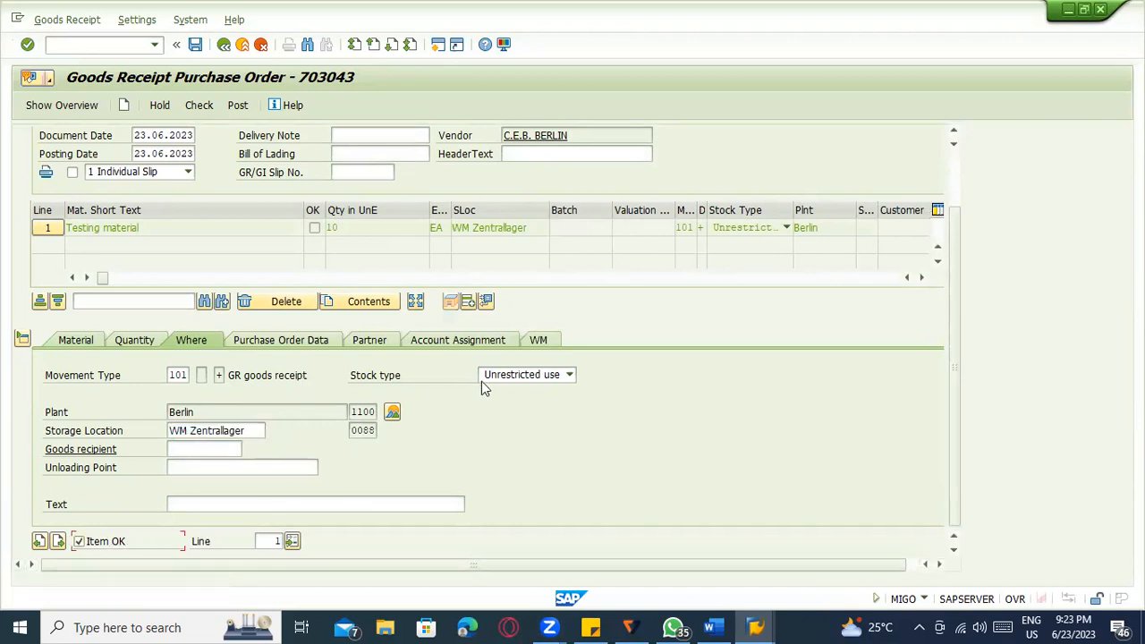
Review the WM putaway details, quantity per storage unit and storage unit type.
{"action": "left_click", "coordinate": [538, 341]}
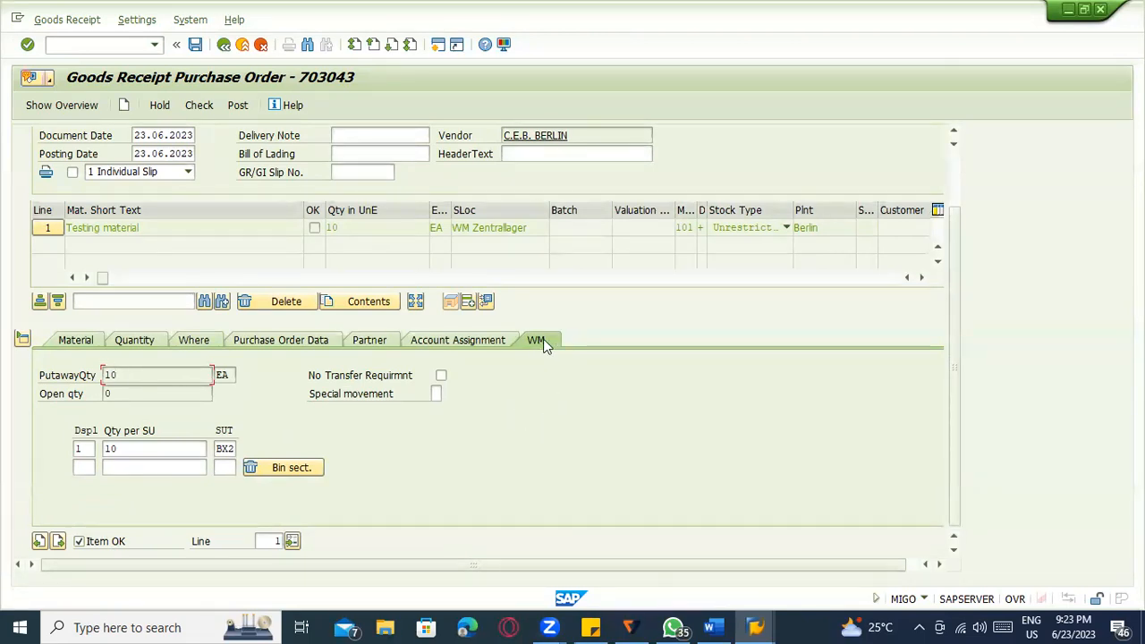
{"action": "left_click", "coordinate": [142, 345]}
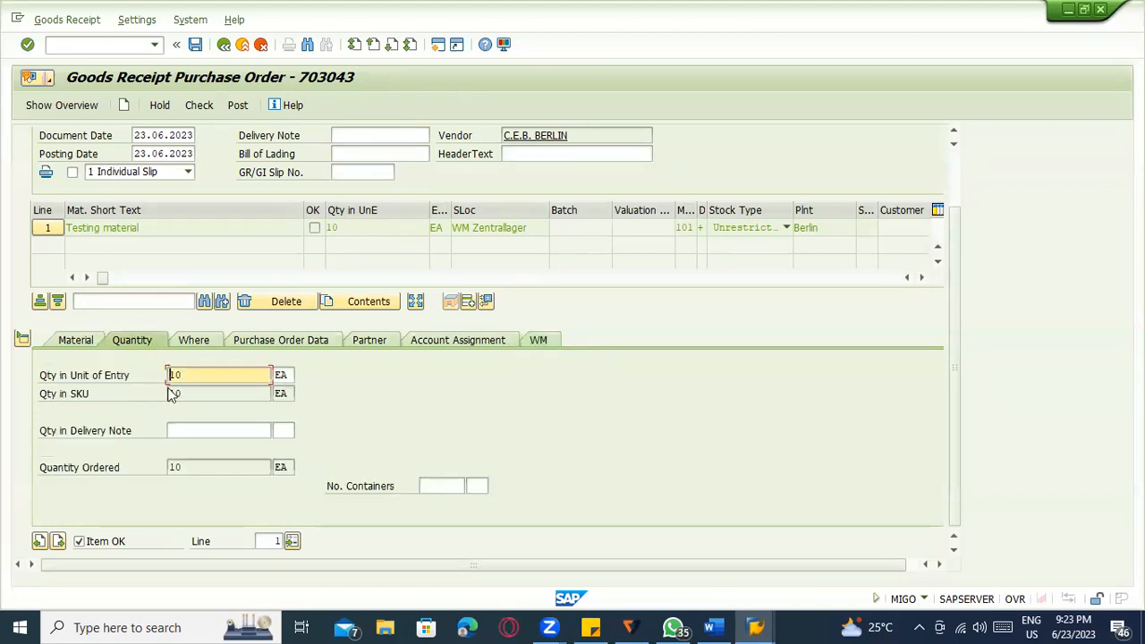
{"action": "left_click", "coordinate": [535, 340]}
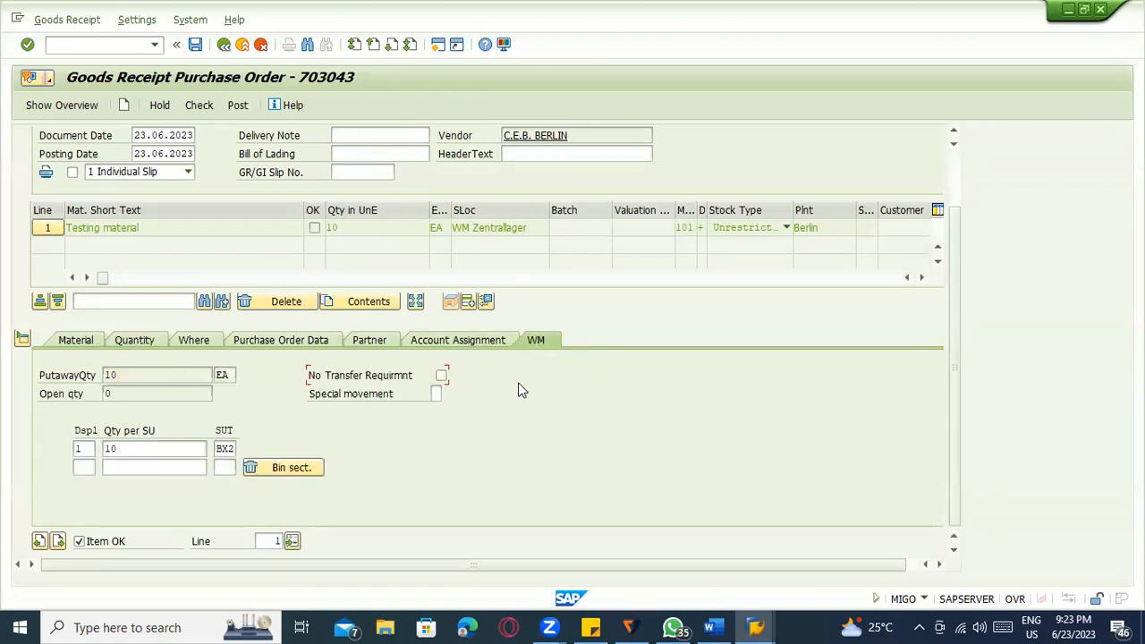
{"action": "left_click", "coordinate": [123, 448]}
{"action": "left_click", "coordinate": [232, 449]}
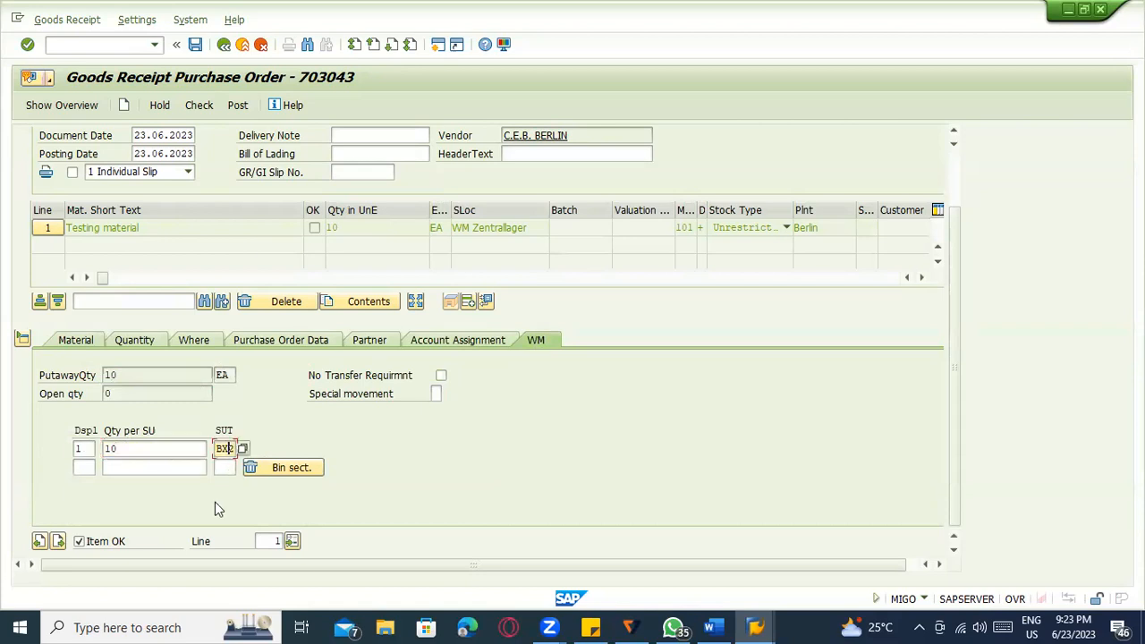
{"action": "left_click", "coordinate": [79, 339]}
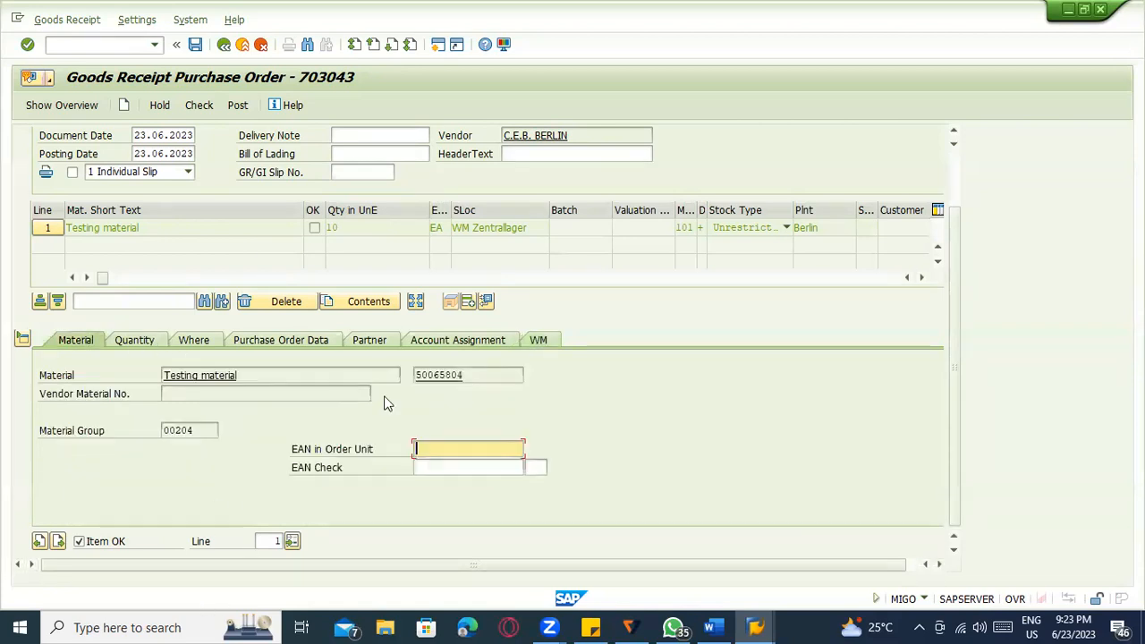
{"action": "double_click", "coordinate": [445, 378]}
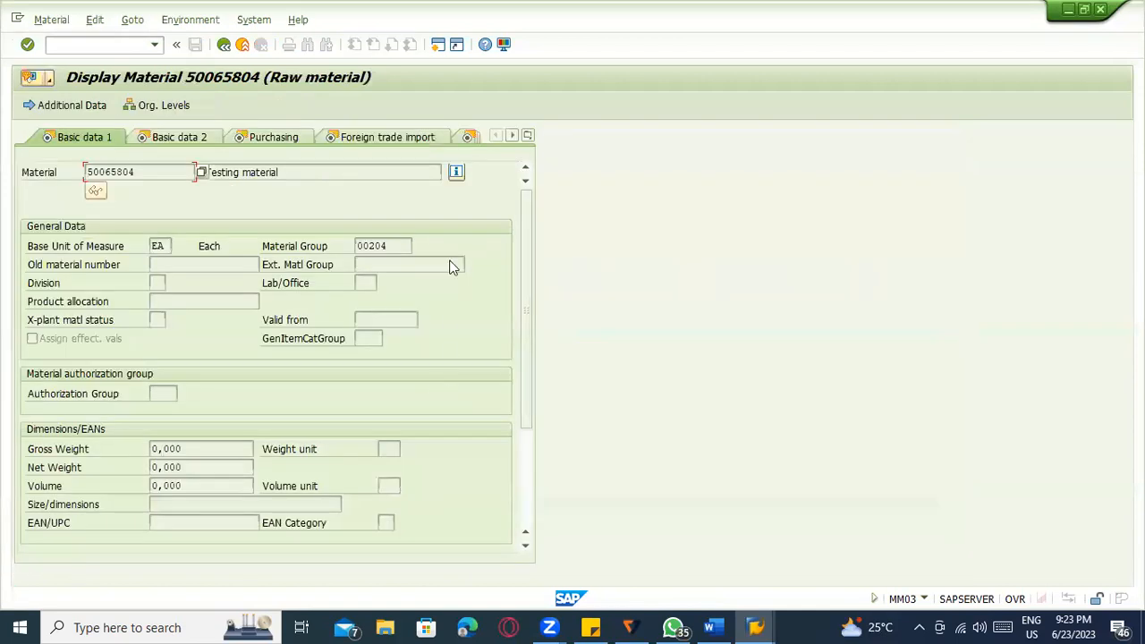
{"action": "left_click", "coordinate": [528, 135]}
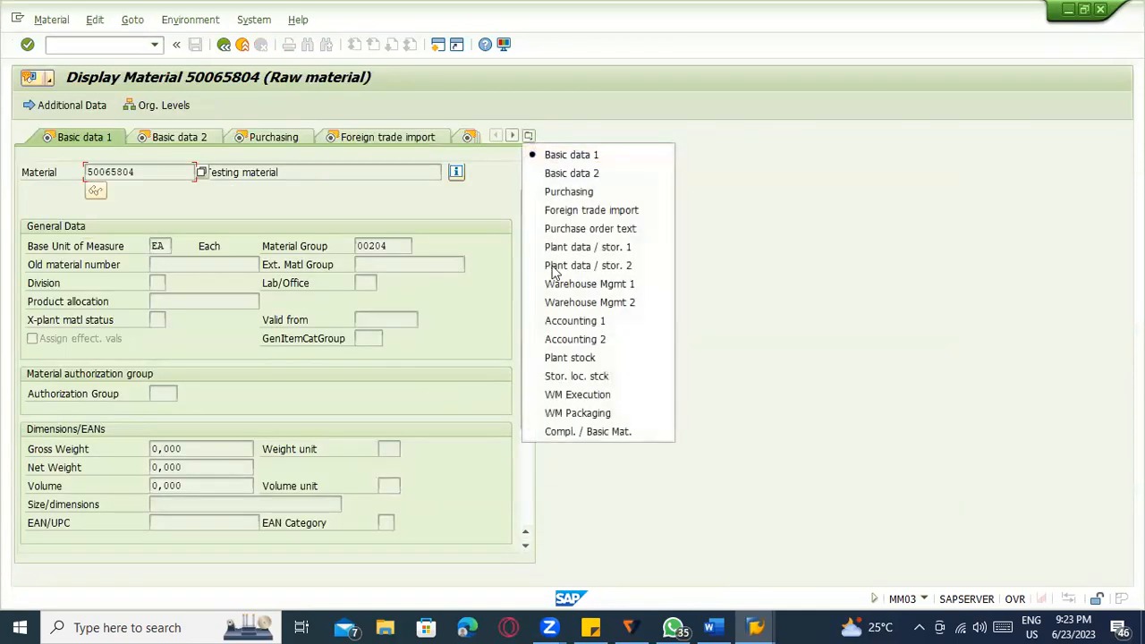
{"action": "left_click", "coordinate": [579, 305]}
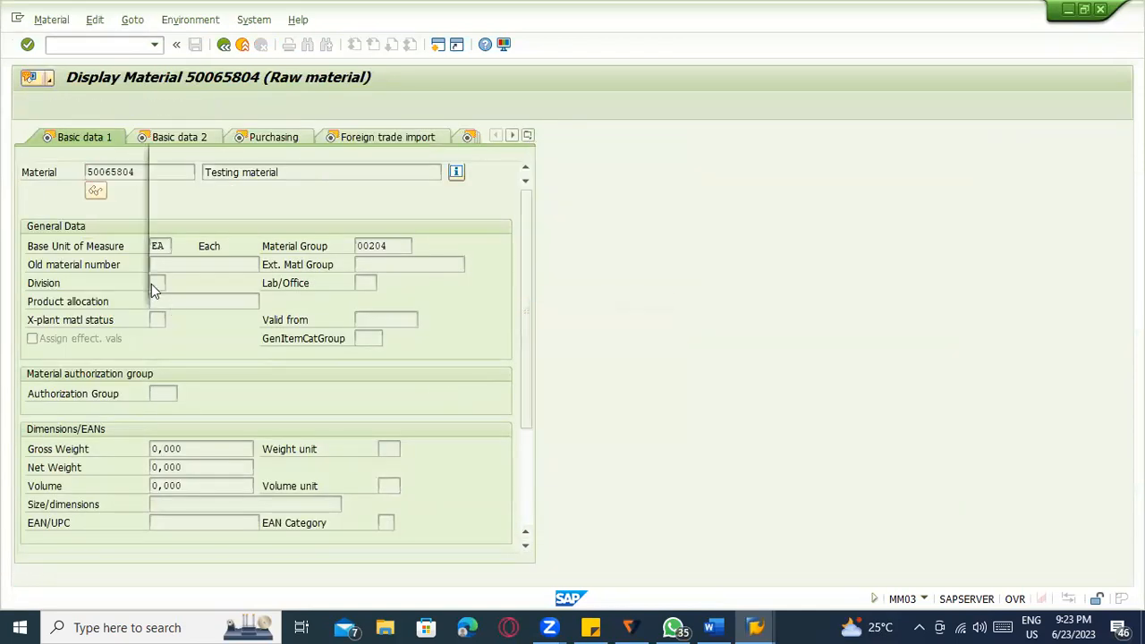
{"action": "left_click", "coordinate": [271, 222]}
{"action": "type", "text": "0"}
{"action": "left_click", "coordinate": [268, 237]}
{"action": "key", "text": "Return"}
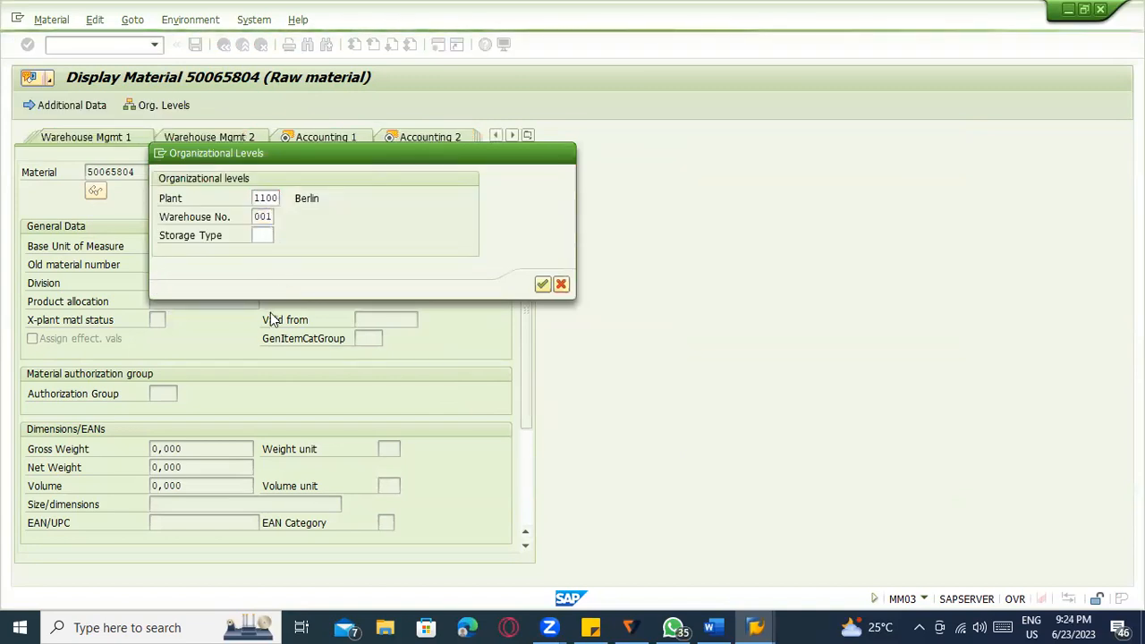
{"action": "left_click_drag", "start_coordinate": [126, 283], "coordinate": [190, 294]}
{"action": "left_click", "coordinate": [201, 286]}
{"action": "left_click", "coordinate": [134, 284]}
{"action": "left_click", "coordinate": [201, 283]}
{"action": "left_click", "coordinate": [138, 301]}
{"action": "left_click", "coordinate": [198, 302]}
{"action": "left_click", "coordinate": [142, 320]}
{"action": "left_click", "coordinate": [193, 320]}
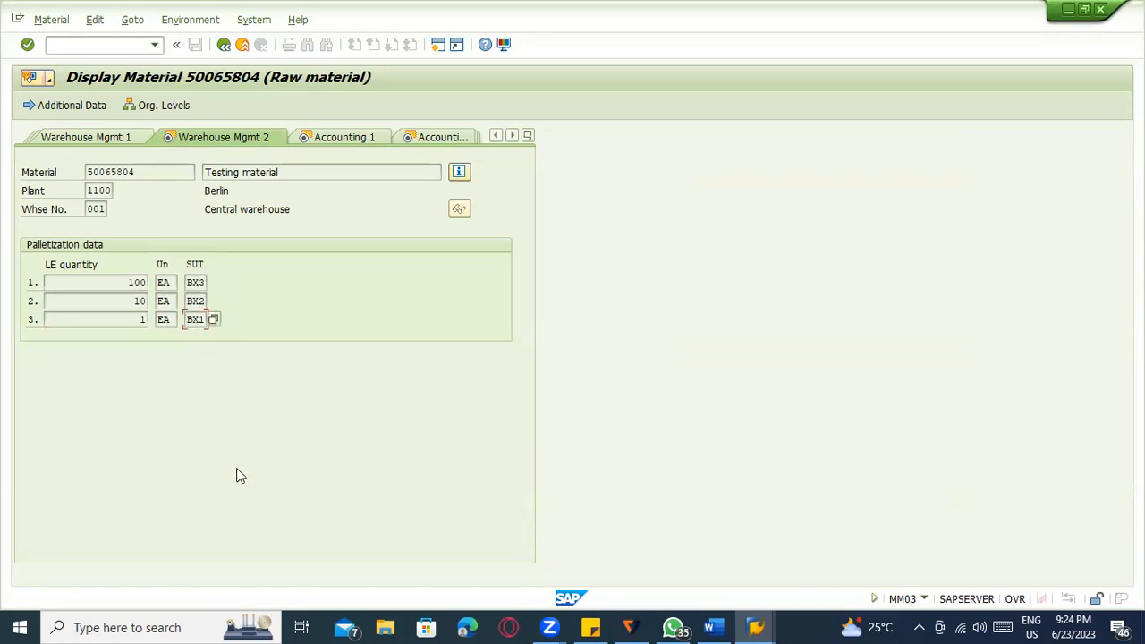
{"action": "left_click", "coordinate": [223, 44]}
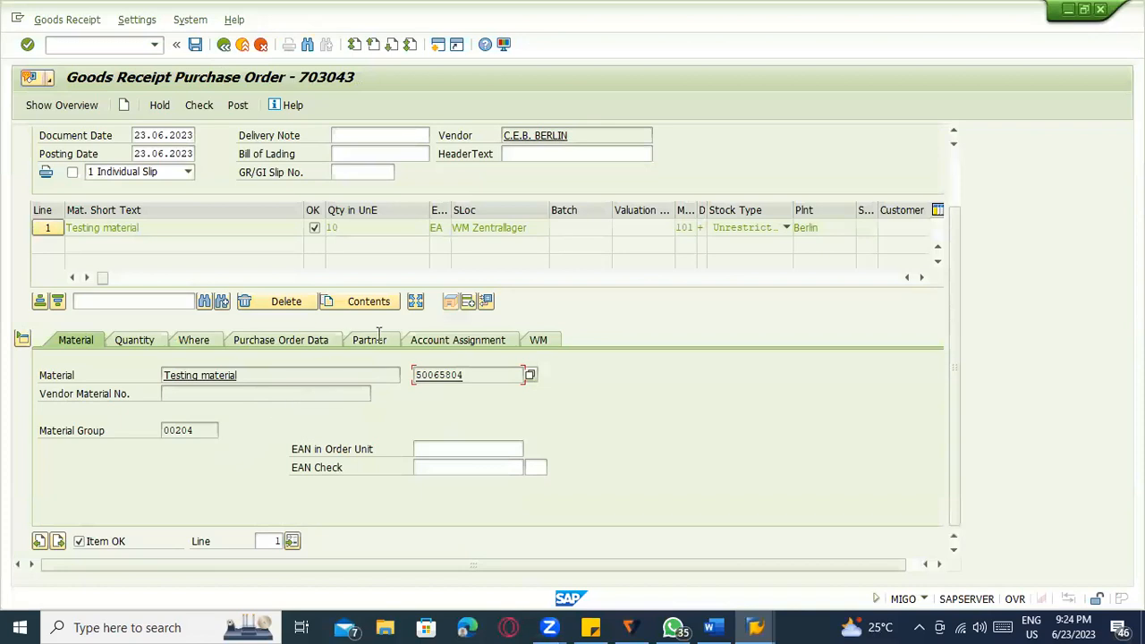
Verify storage unit type BX2 and quantity per unit on the WM tab, then post.
{"action": "left_click", "coordinate": [536, 344]}
{"action": "left_click", "coordinate": [220, 449]}
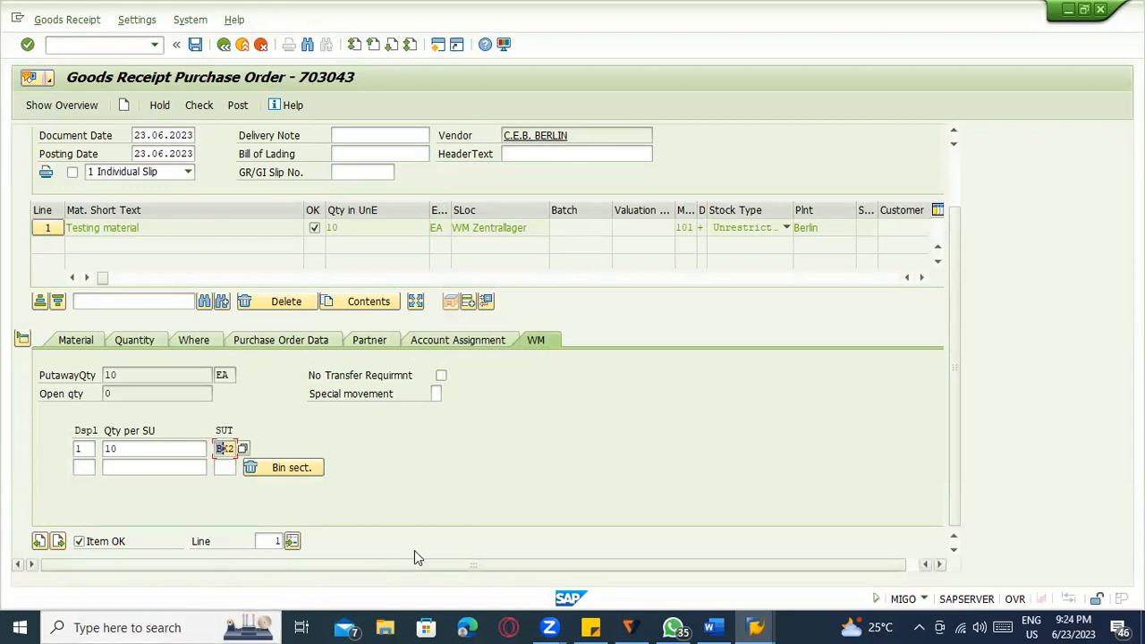
{"action": "left_click", "coordinate": [181, 448]}
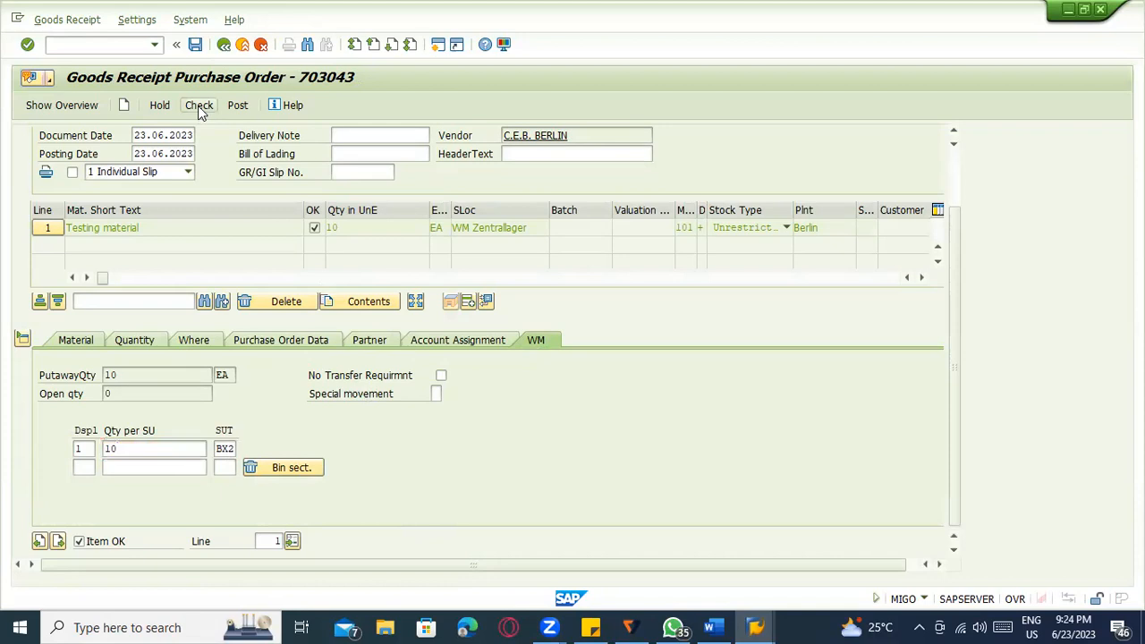
{"action": "left_click", "coordinate": [238, 105]}
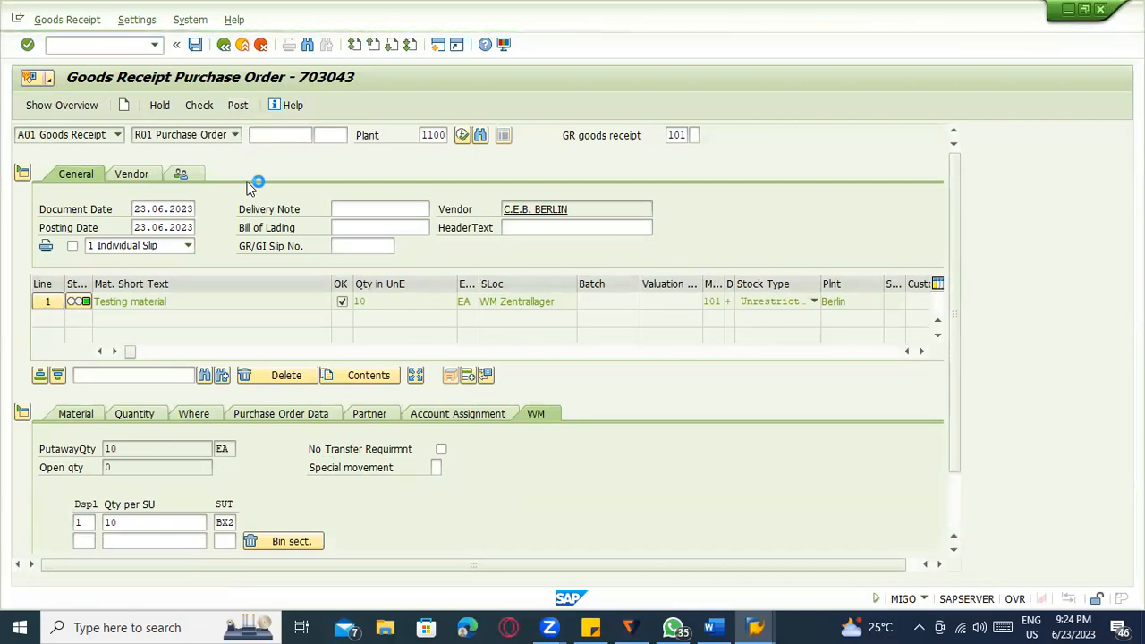
{"action": "left_click", "coordinate": [68, 136]}
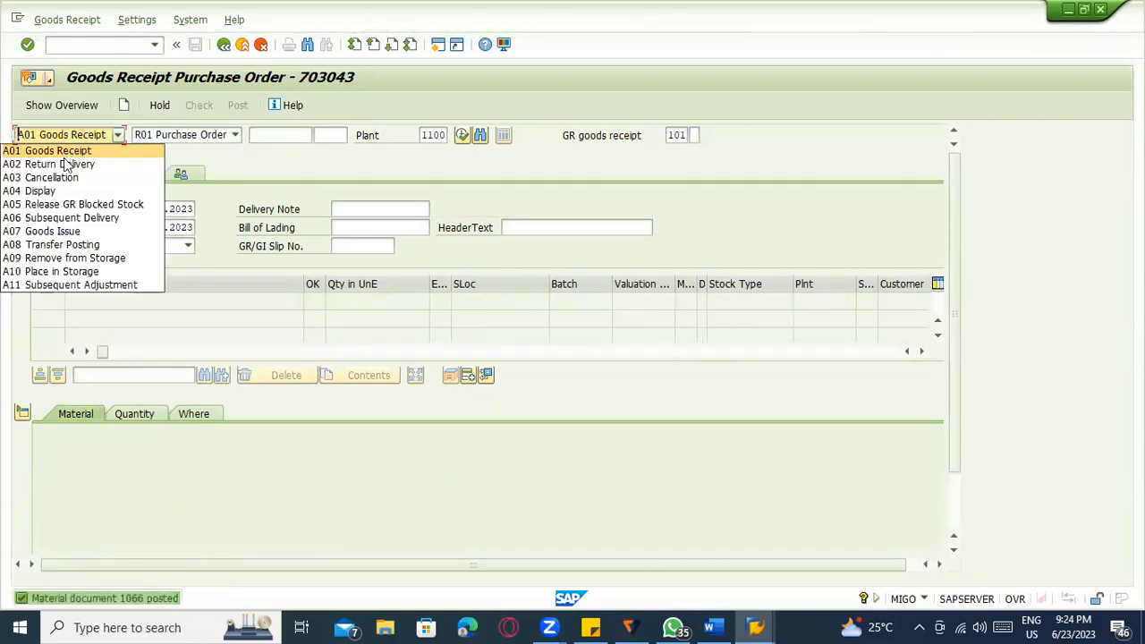
Display material document 1066 and select TR number 296 on its WM tab.
{"action": "left_click", "coordinate": [64, 190]}
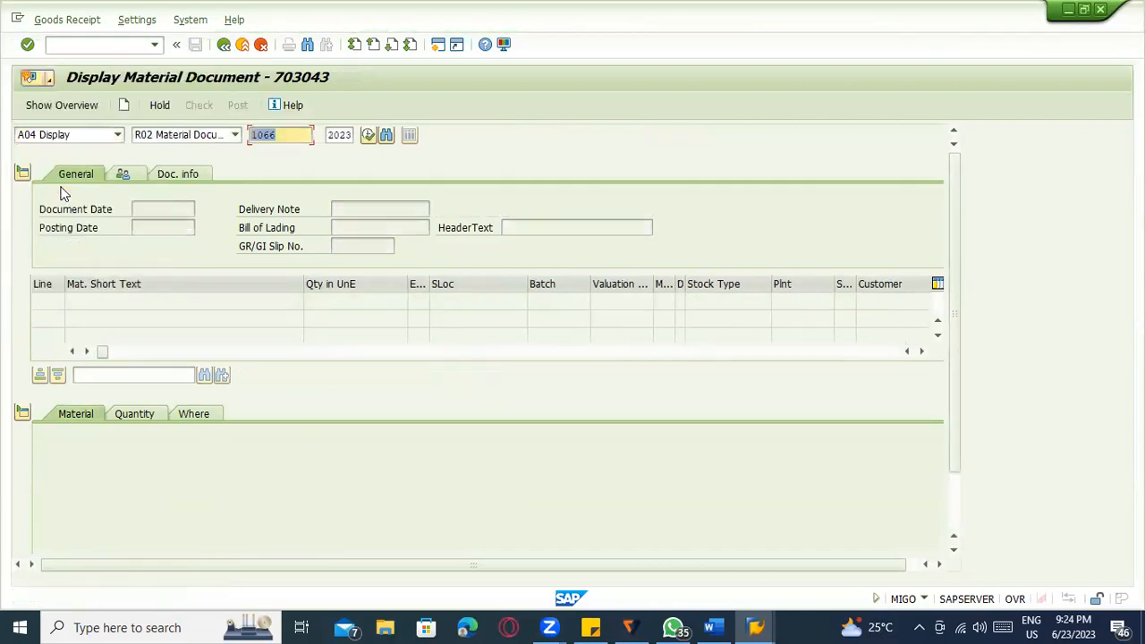
{"action": "key", "text": "Return"}
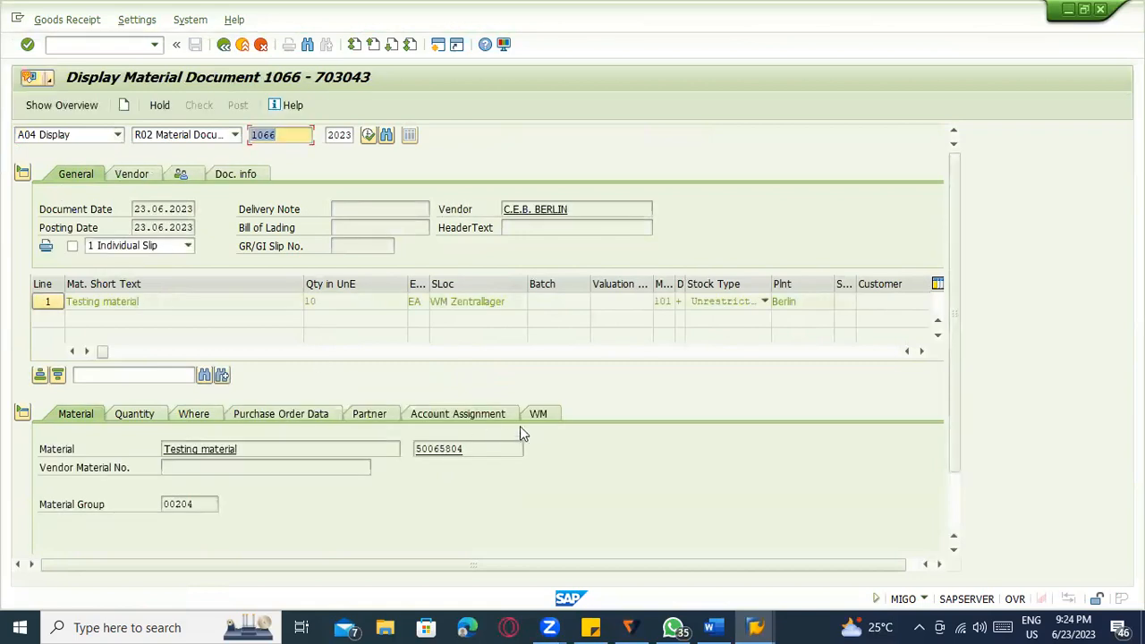
{"action": "left_click", "coordinate": [535, 415]}
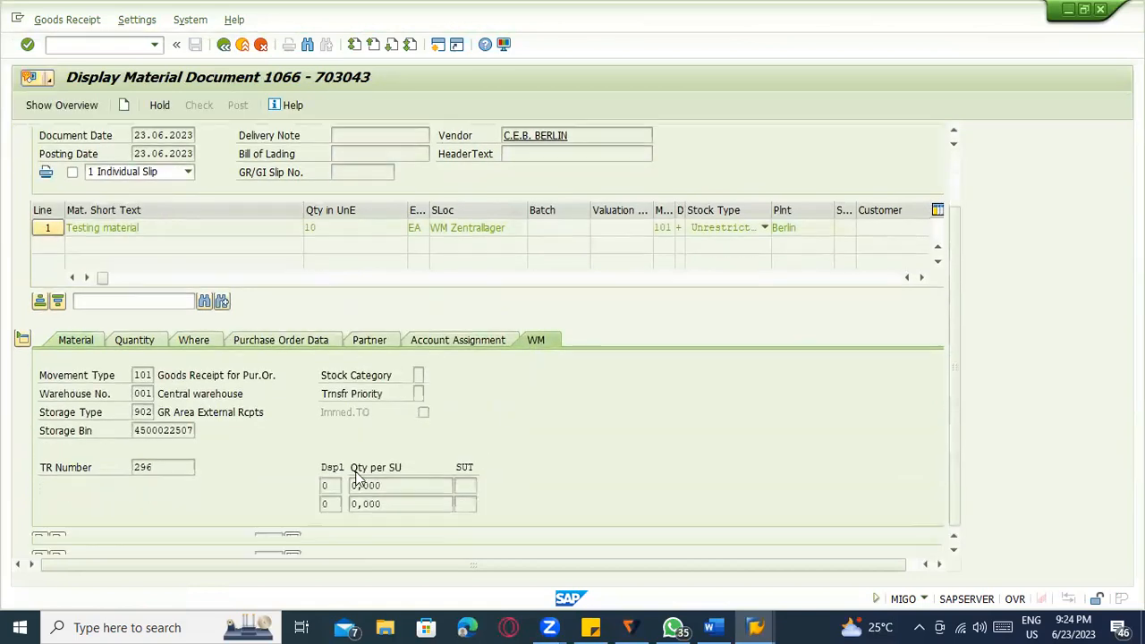
{"action": "left_click_drag", "start_coordinate": [159, 466], "coordinate": [127, 469]}
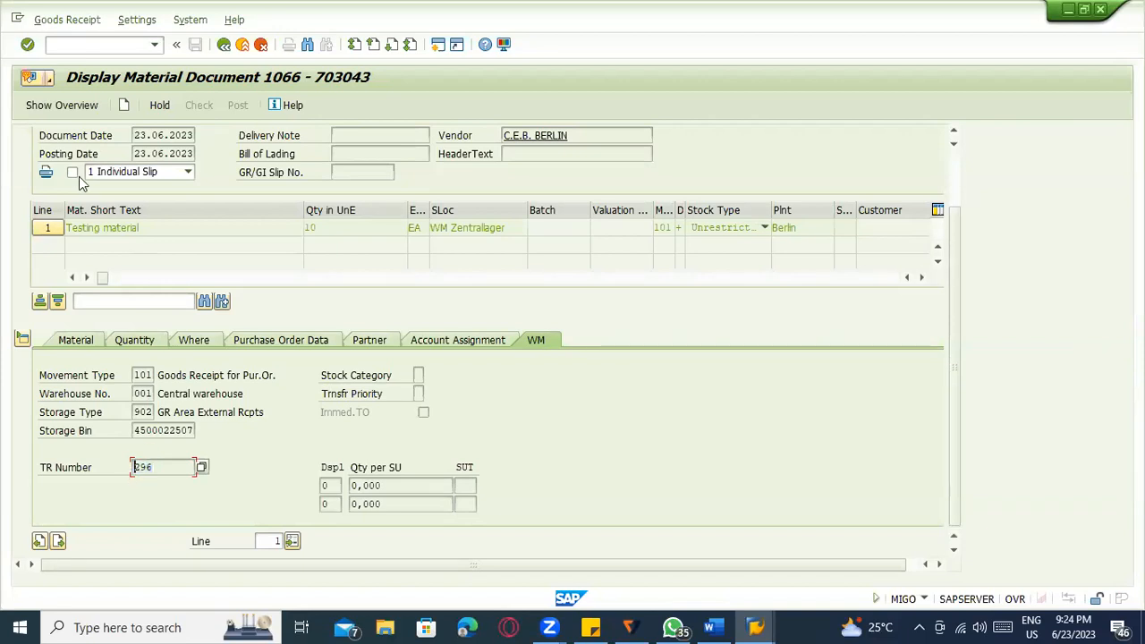
Start transaction LT04 to create a transfer order from a TR.
{"action": "left_click", "coordinate": [97, 45]}
{"action": "type", "text": "/nlt04"}
{"action": "key", "text": "Return"}
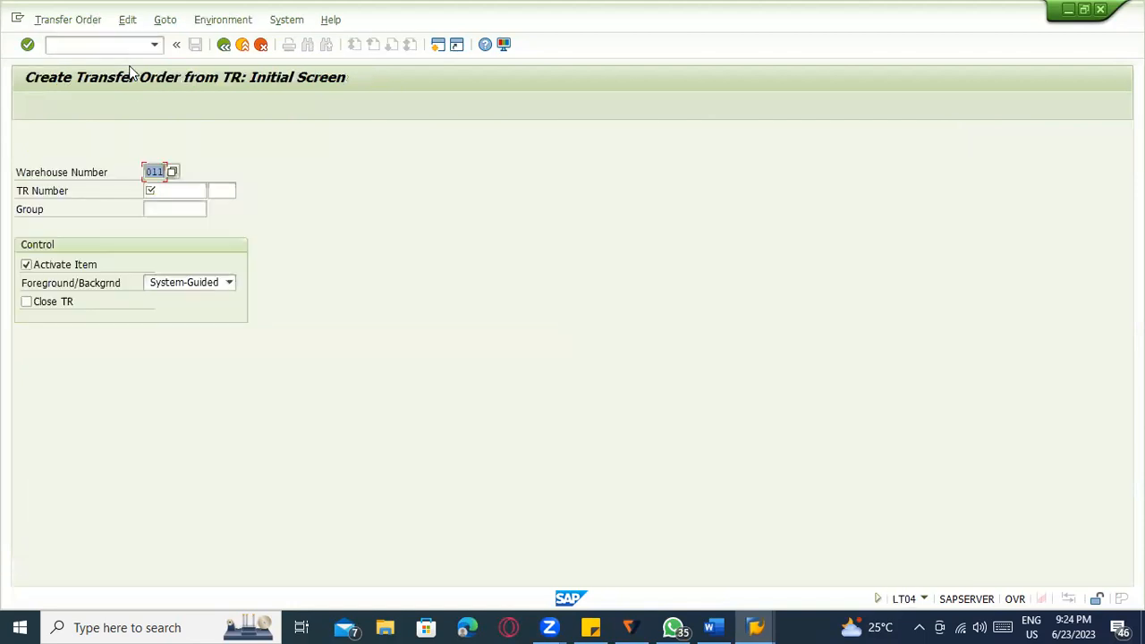
Submit TR 296 in LT04, then go back from the warehouse assignment to the IMG.
{"action": "key", "text": "Tab"}
{"action": "type", "text": "296"}
{"action": "key", "text": "Return"}
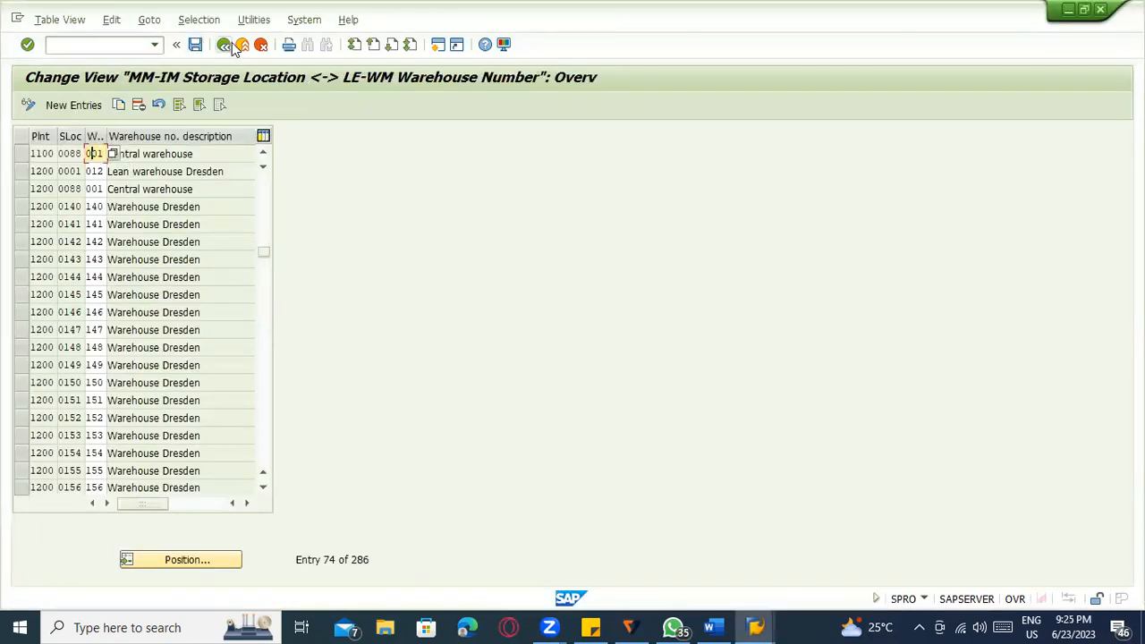
{"action": "left_click", "coordinate": [228, 45]}
{"action": "type", "text": "/nmm03"}
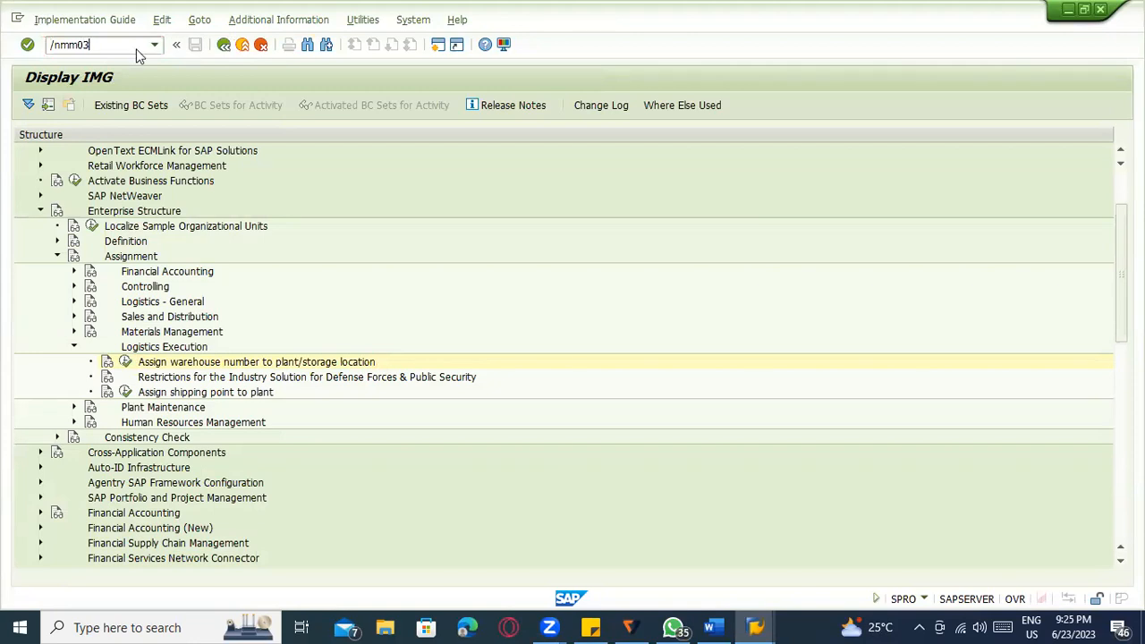
Open material 50065804 in MM03 with both WM views for plant 1100, warehouse 001.
{"action": "key", "text": "Return"}
{"action": "key", "text": "Return"}
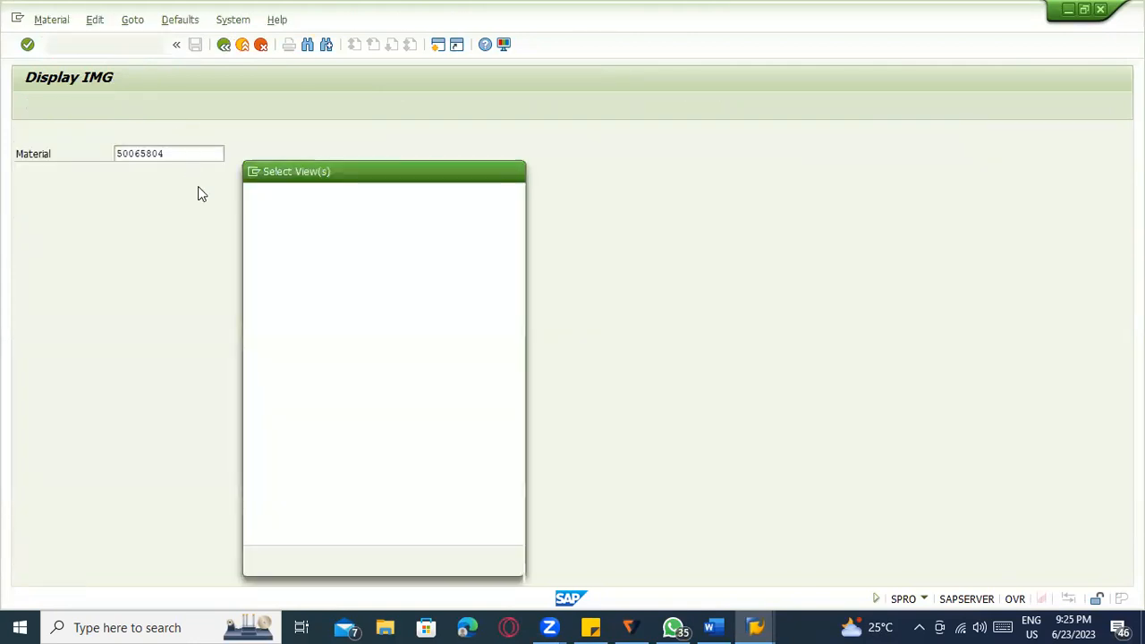
{"action": "left_click", "coordinate": [257, 351]}
{"action": "left_click", "coordinate": [255, 357]}
{"action": "key", "text": "Return"}
{"action": "left_click", "coordinate": [269, 200]}
{"action": "left_click", "coordinate": [271, 214]}
{"action": "left_click", "coordinate": [265, 217]}
{"action": "left_click", "coordinate": [263, 232]}
{"action": "left_click", "coordinate": [265, 236]}
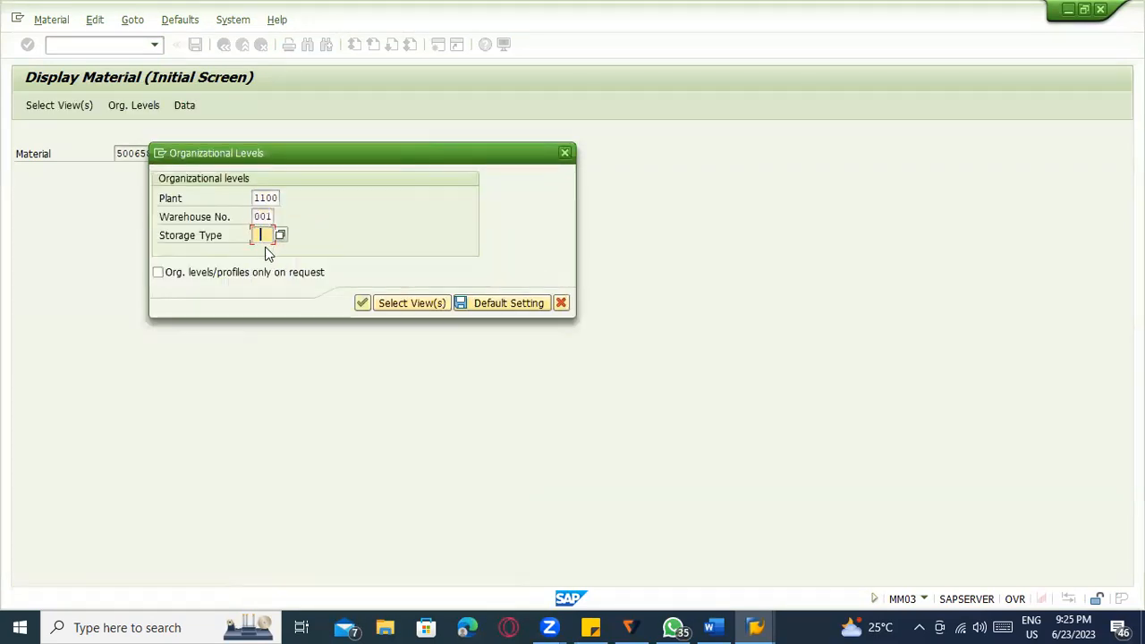
{"action": "key", "text": "Return"}
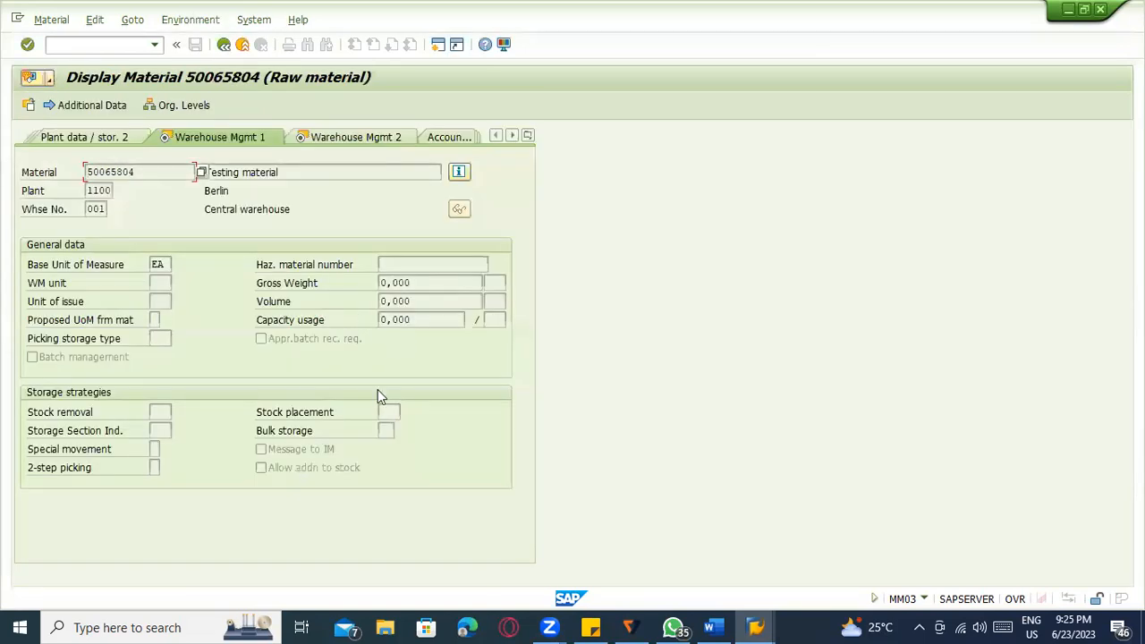
Inspect the stock removal and placement strategies and the palletization quantities.
{"action": "left_click", "coordinate": [166, 413]}
{"action": "left_click", "coordinate": [391, 411]}
{"action": "left_click", "coordinate": [330, 142]}
{"action": "left_click", "coordinate": [122, 280]}
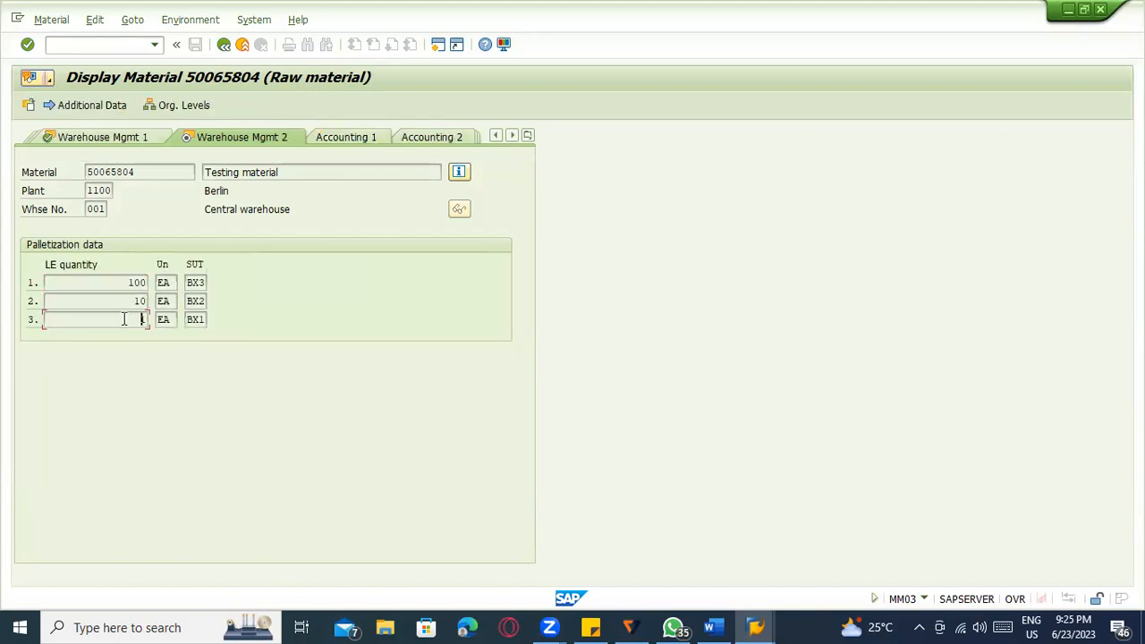
{"action": "left_click", "coordinate": [197, 319]}
{"action": "left_click", "coordinate": [100, 138]}
{"action": "left_click", "coordinate": [383, 410]}
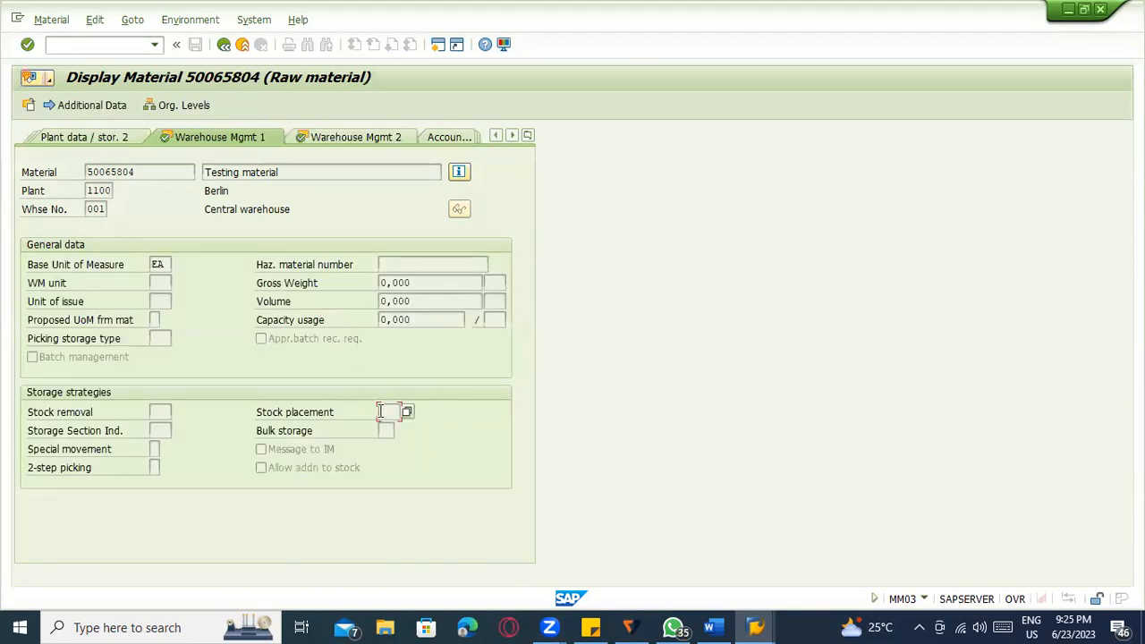
{"action": "left_click", "coordinate": [160, 412]}
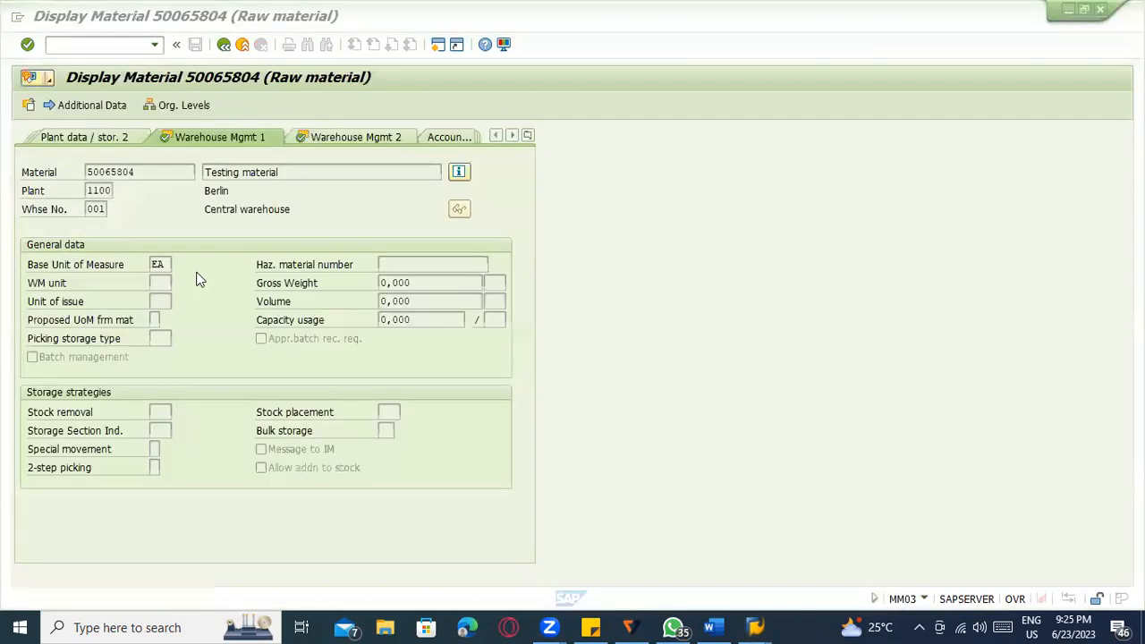
Open material 50065804 in MM02 with both WM views for plant 1100, warehouse 001.
{"action": "left_click", "coordinate": [98, 50]}
{"action": "type", "text": "/nmm"}
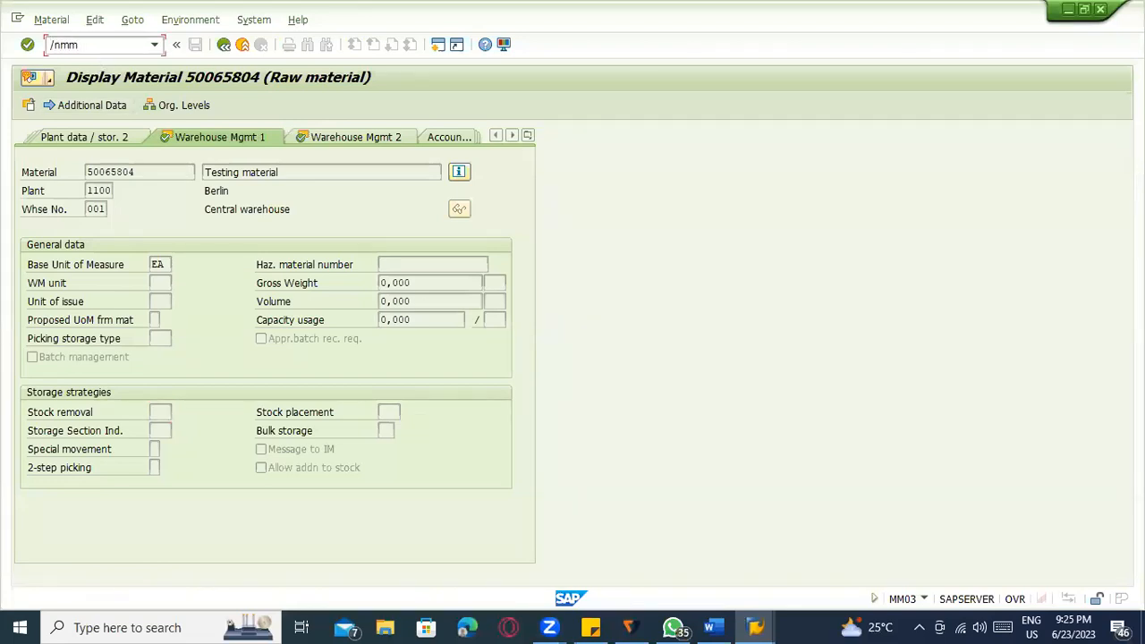
{"action": "key", "text": "Return"}
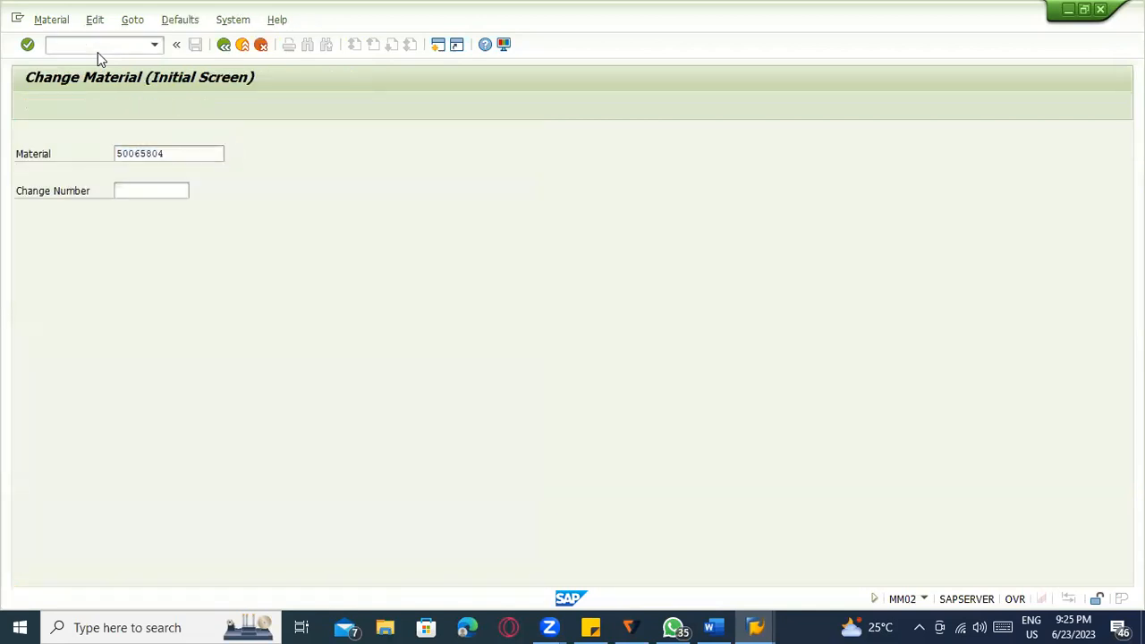
{"action": "key", "text": "Return"}
{"action": "left_click_drag", "start_coordinate": [255, 343], "coordinate": [259, 363]}
{"action": "key", "text": "Return"}
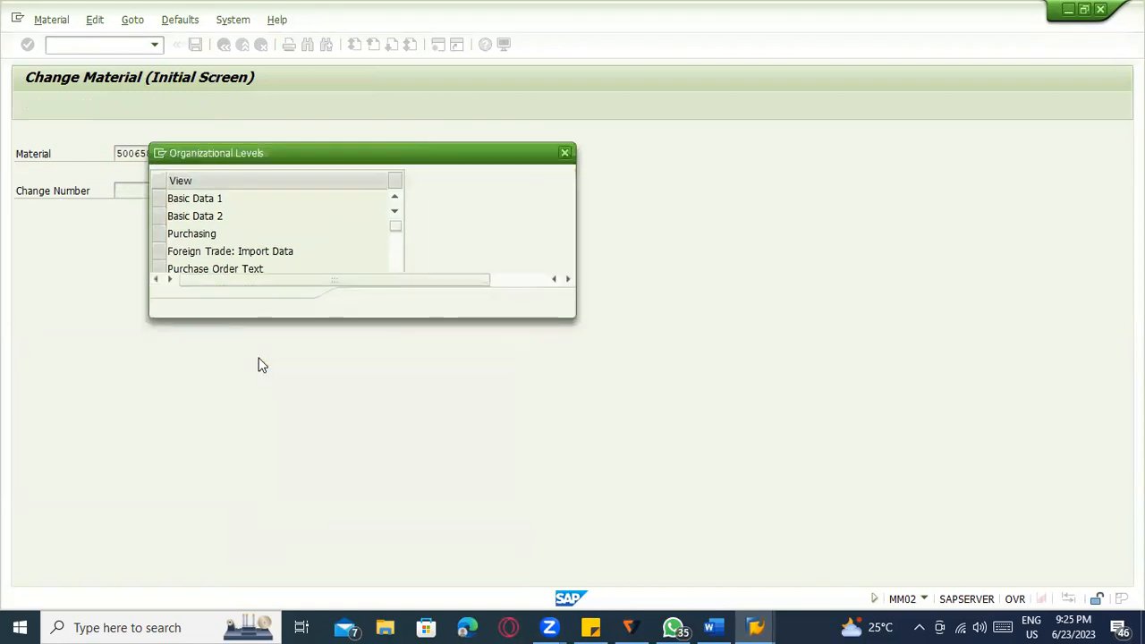
{"action": "key", "text": "Down"}
{"action": "key", "text": "Tab"}
{"action": "key", "text": "Down"}
{"action": "key", "text": "Return"}
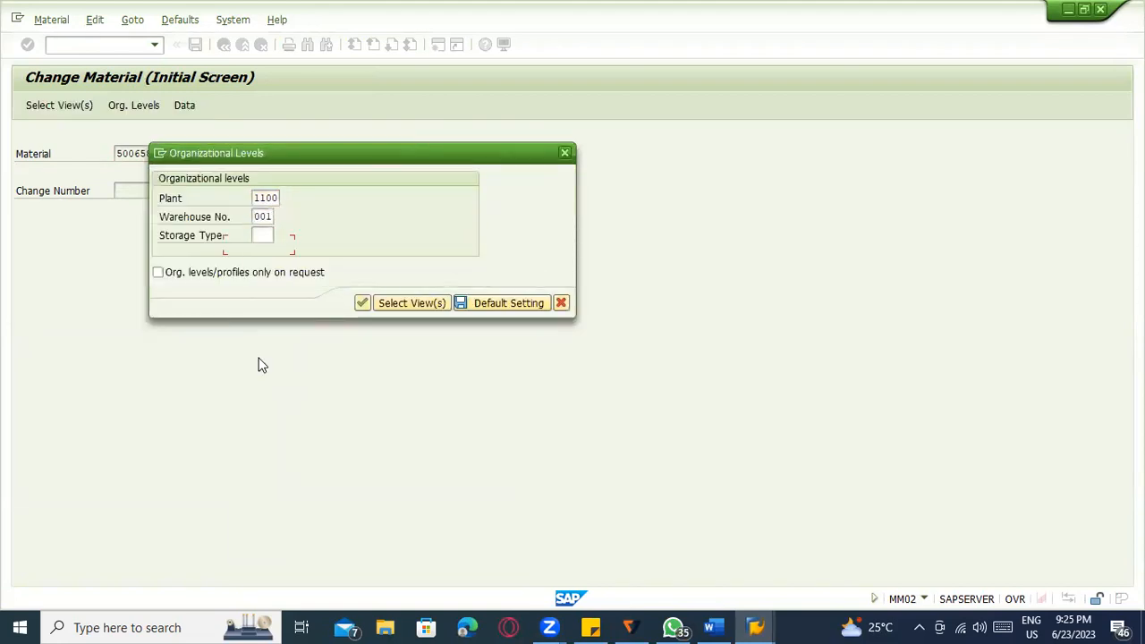
{"action": "key", "text": "Return"}
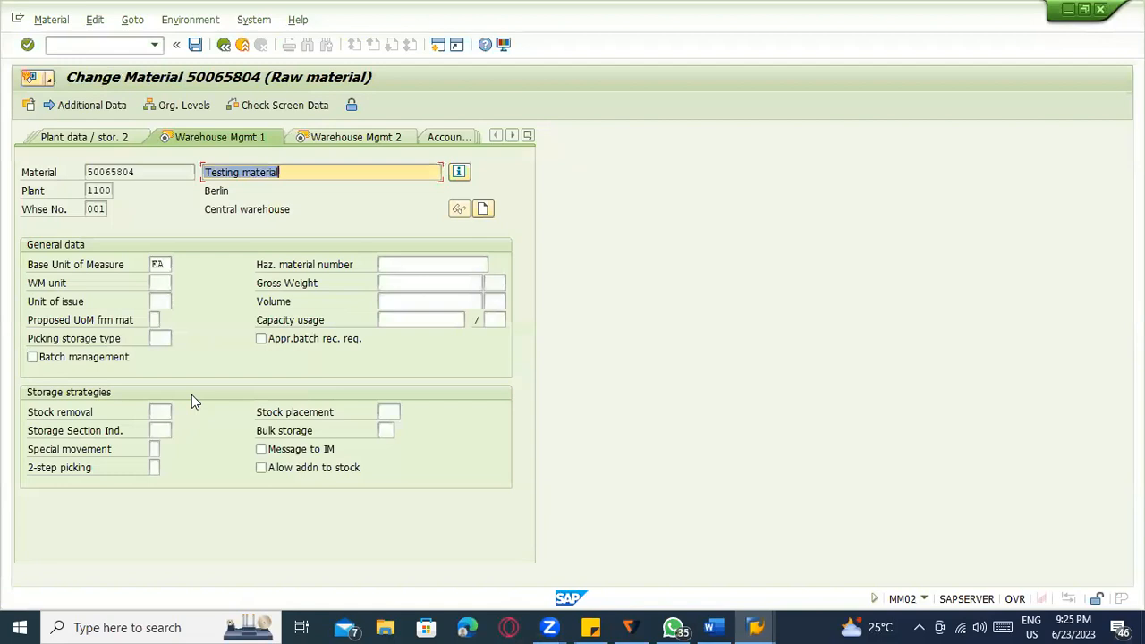
Set stock placement strategy to FIX (Fixed bin) and check the storage type levels.
{"action": "left_click", "coordinate": [388, 412]}
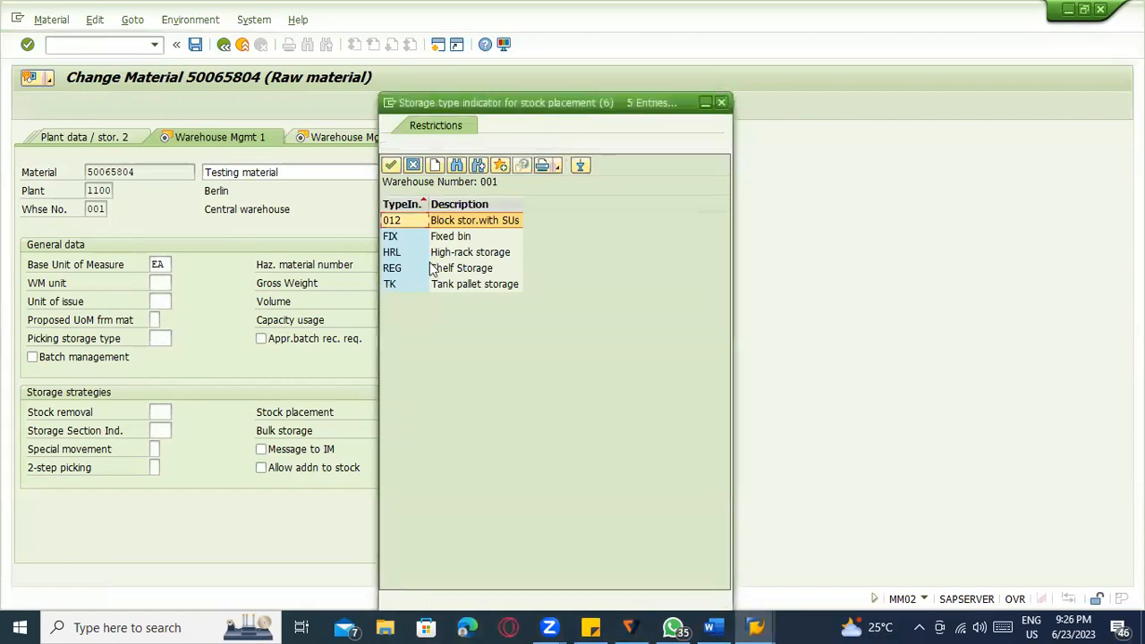
{"action": "left_click", "coordinate": [435, 238]}
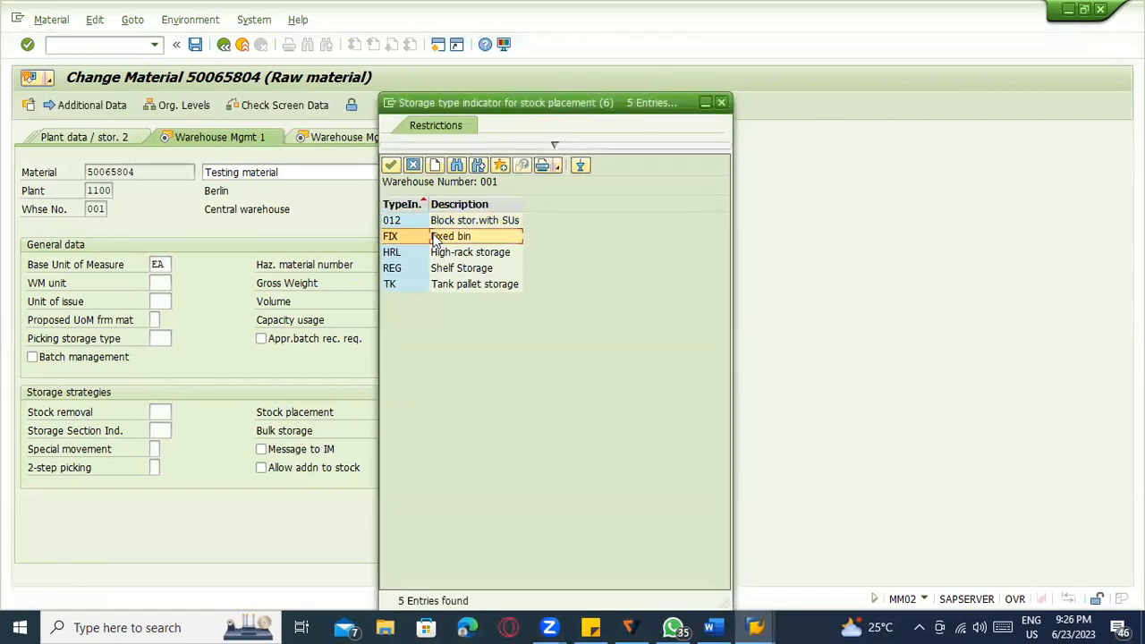
{"action": "double_click", "coordinate": [437, 234]}
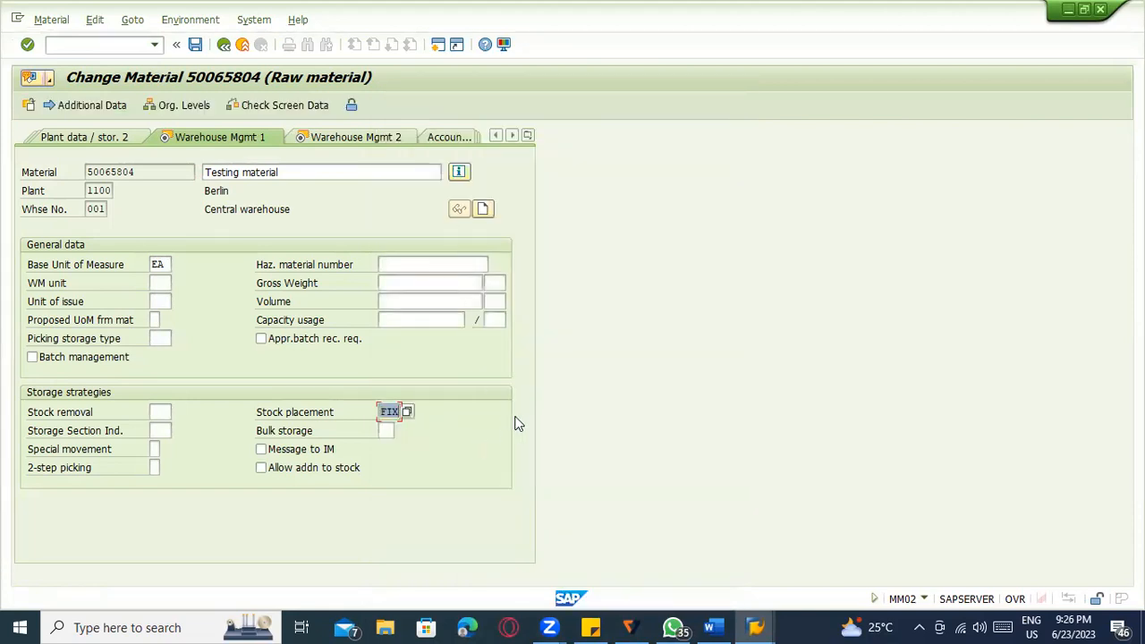
{"action": "key", "text": "Return"}
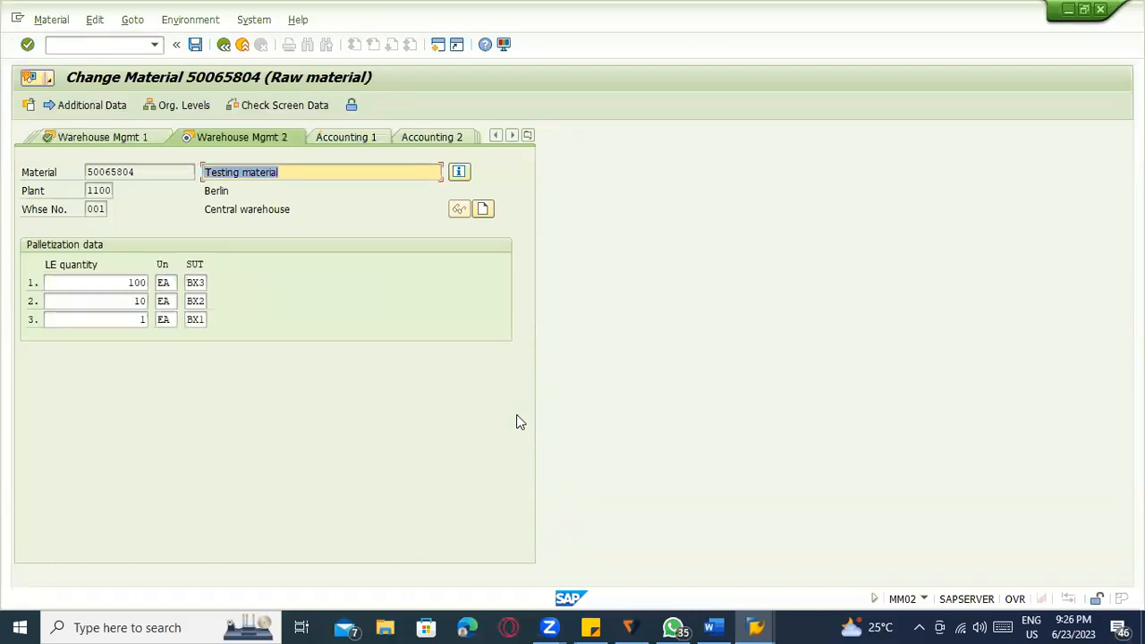
{"action": "left_click", "coordinate": [153, 110]}
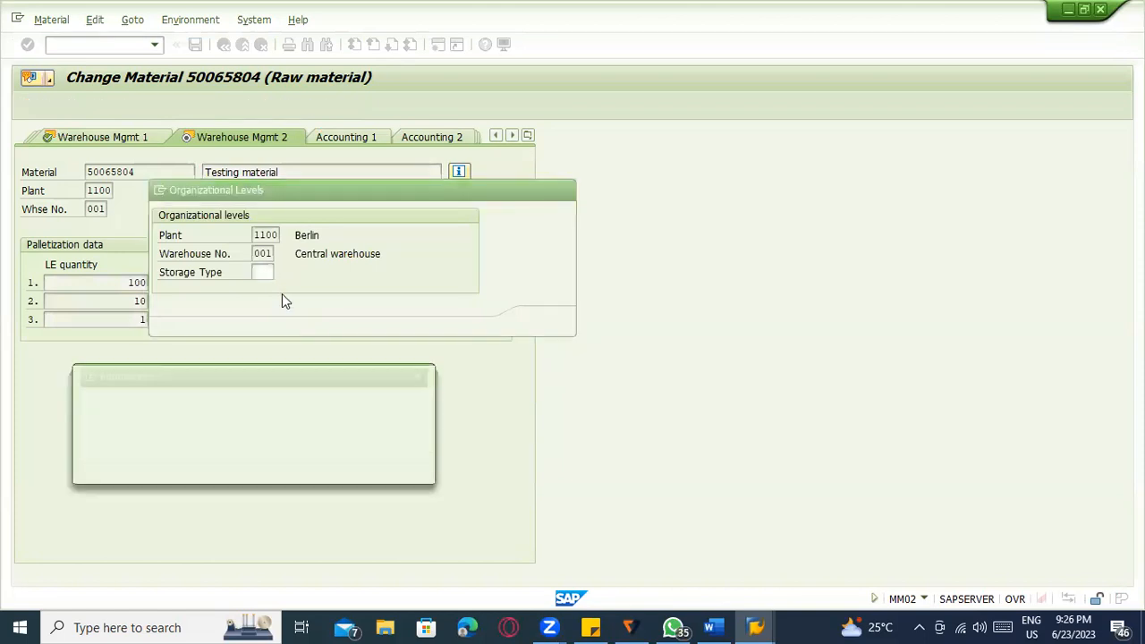
{"action": "left_click", "coordinate": [400, 471]}
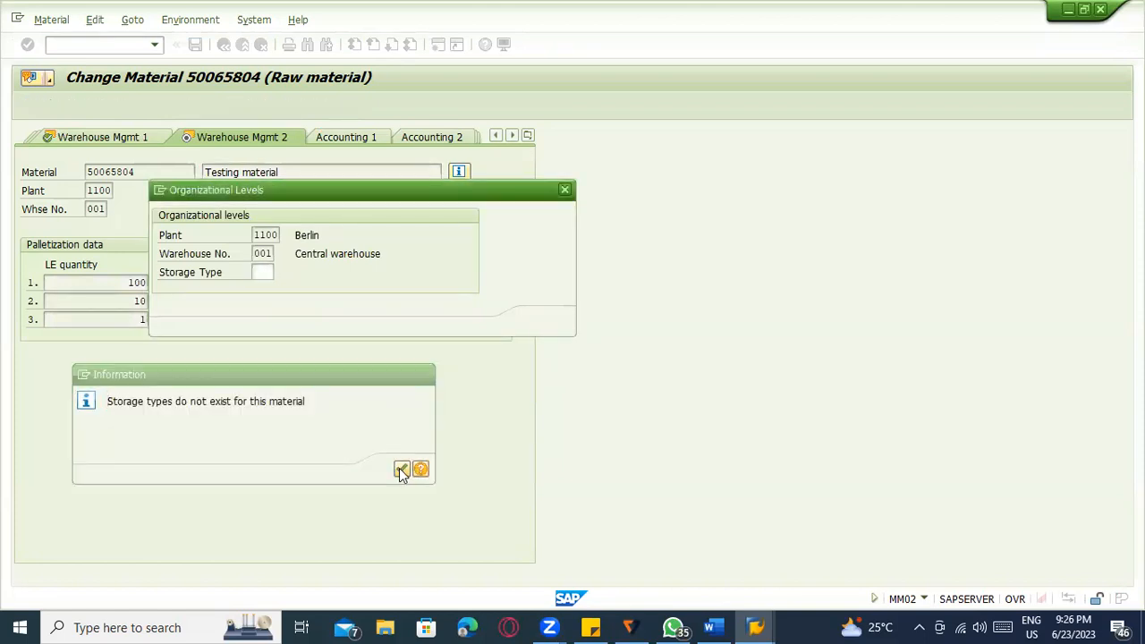
{"action": "key", "text": "Return"}
{"action": "left_click", "coordinate": [120, 141]}
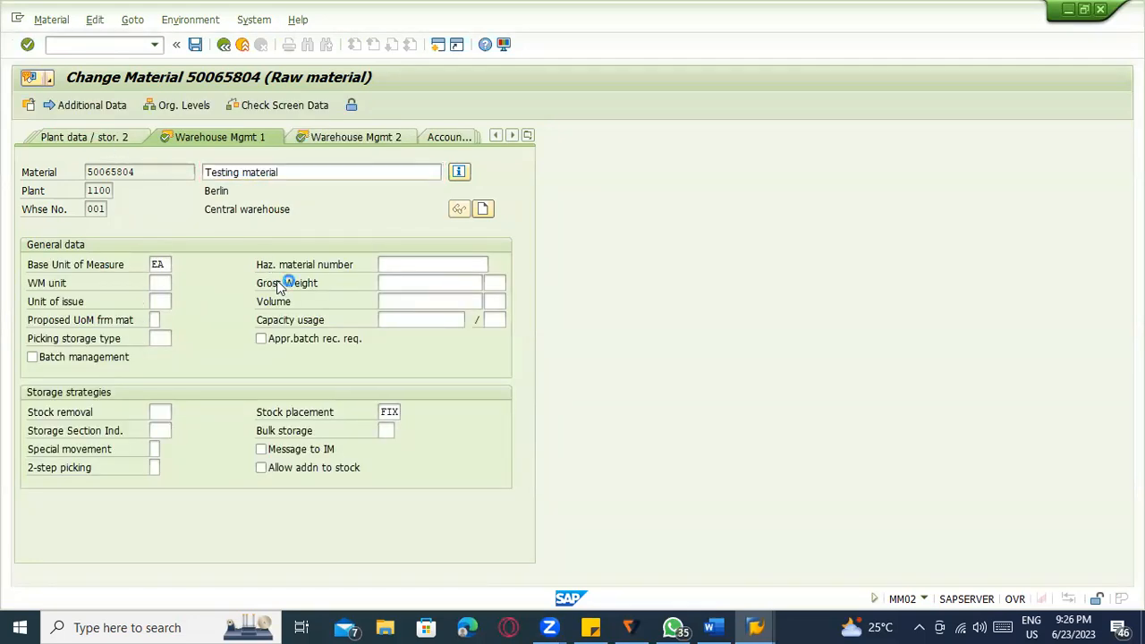
Save material 50065804 and retry LT04 with TR 296.
{"action": "key", "text": "ctrl+s"}
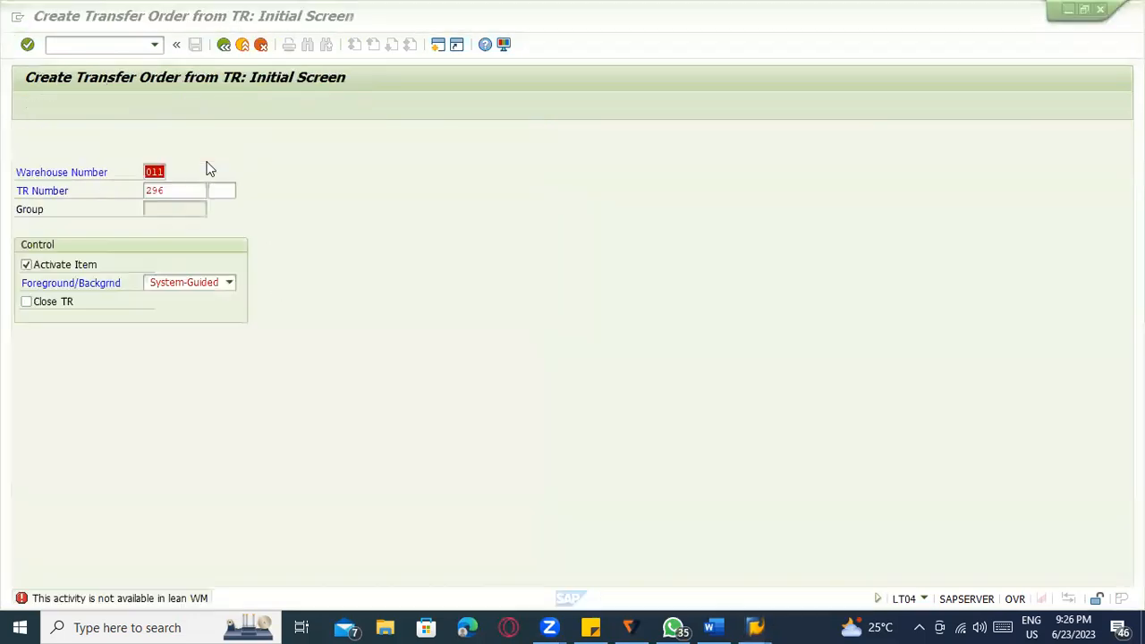
{"action": "left_click", "coordinate": [108, 50]}
{"action": "type", "text": "/n"}
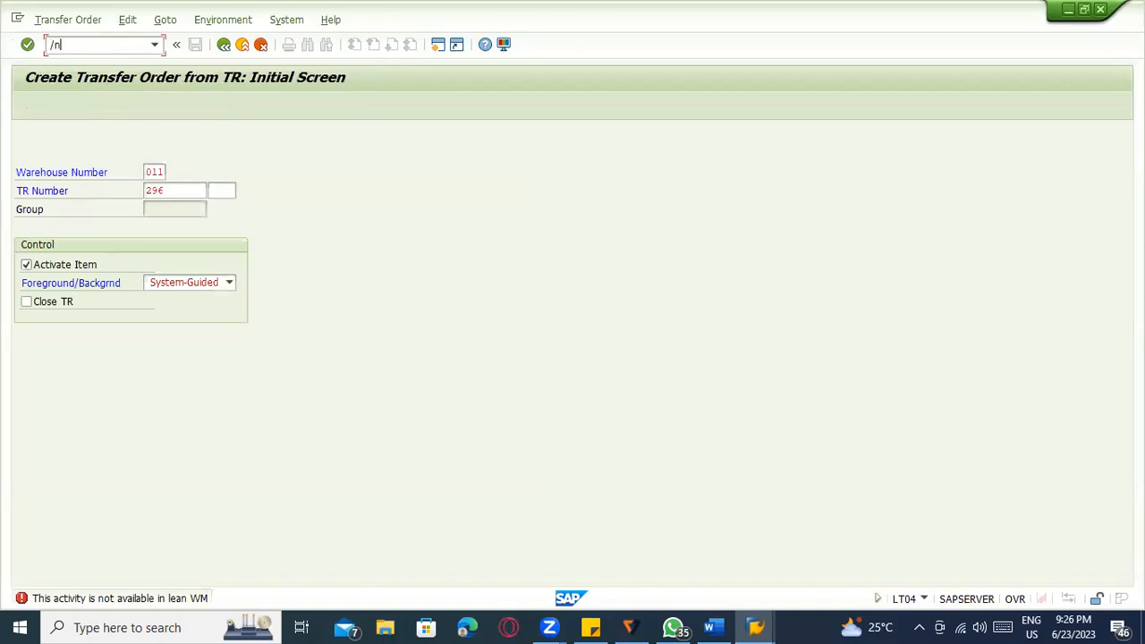
{"action": "type", "text": "lt0"}
{"action": "key", "text": "Return"}
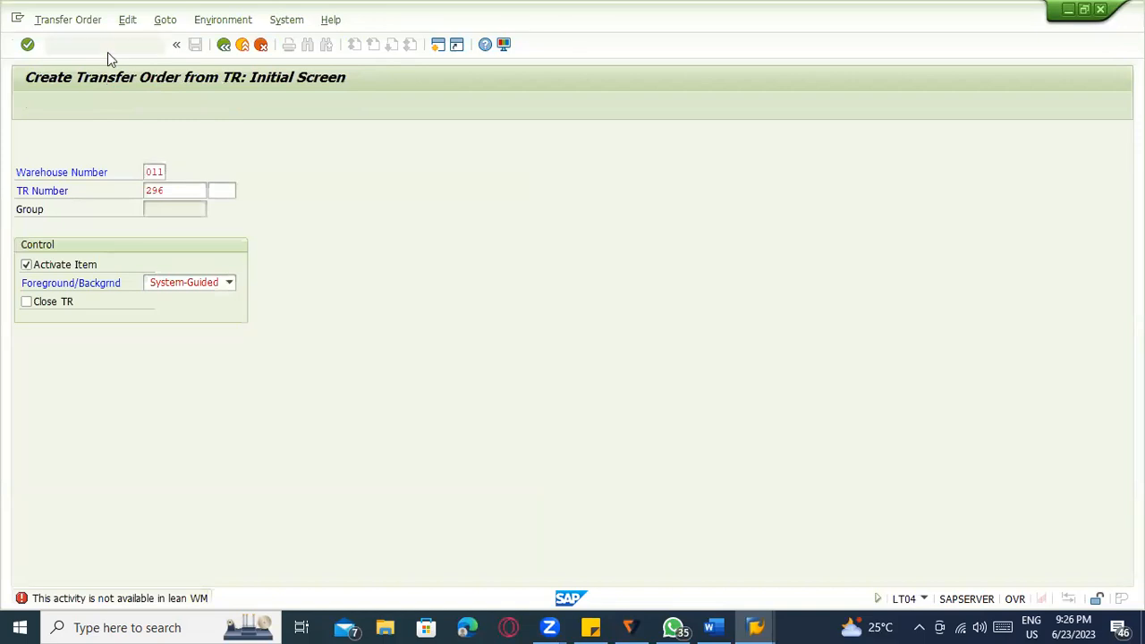
{"action": "key", "text": "Return"}
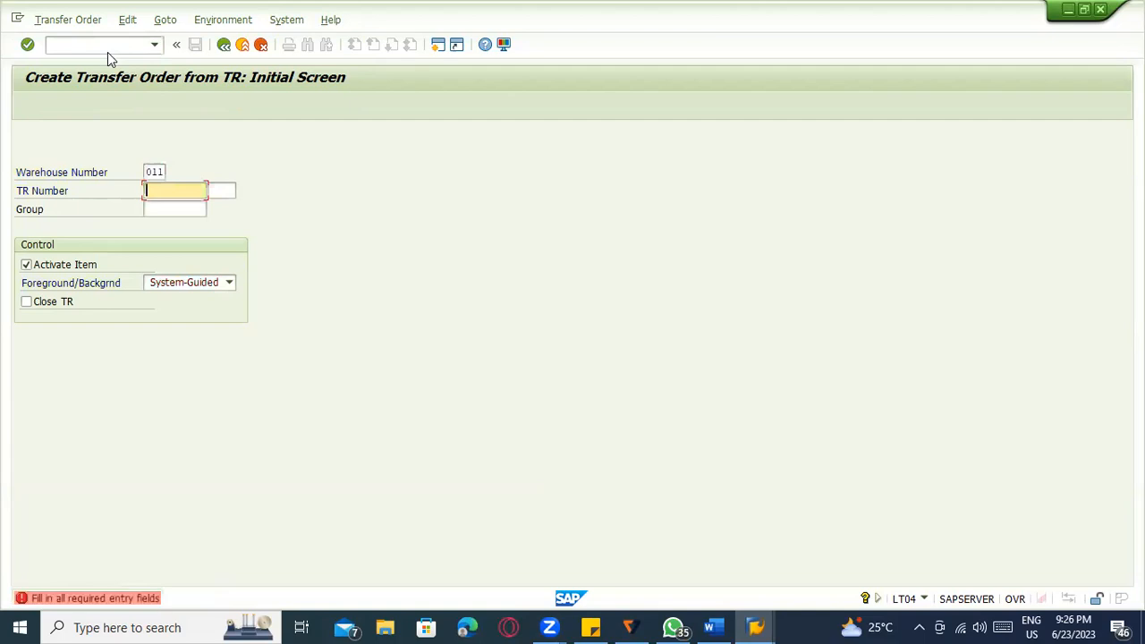
{"action": "key", "text": "Down"}
{"action": "key", "text": "Return"}
{"action": "key", "text": "Return"}
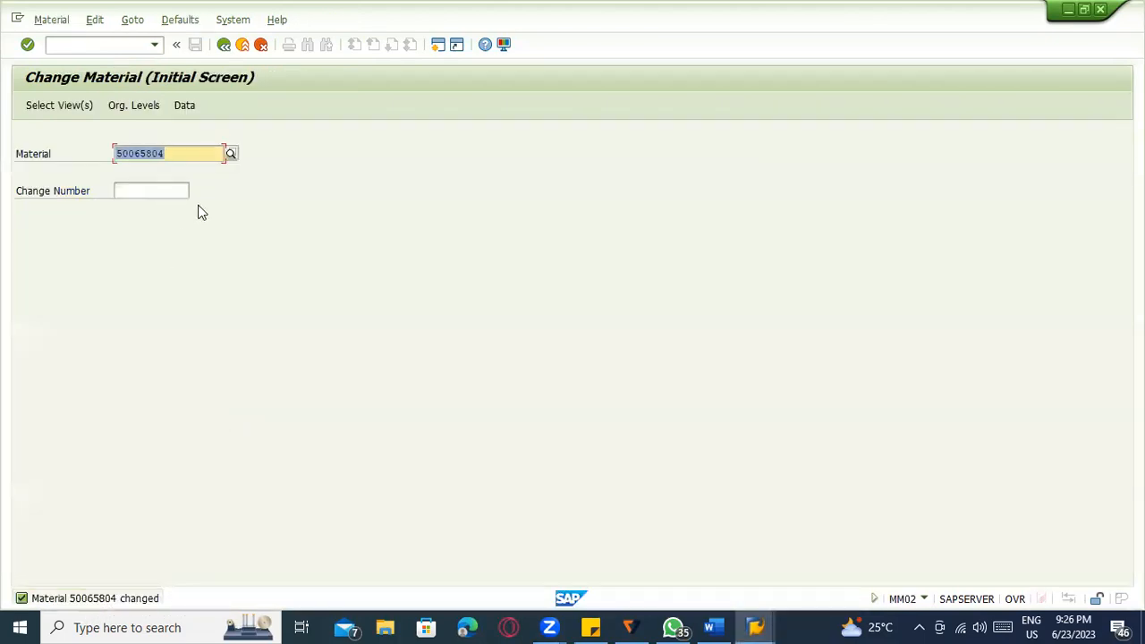
Return to material 50065804, then open the material master initial screen via /nmm01.
{"action": "key", "text": "Return"}
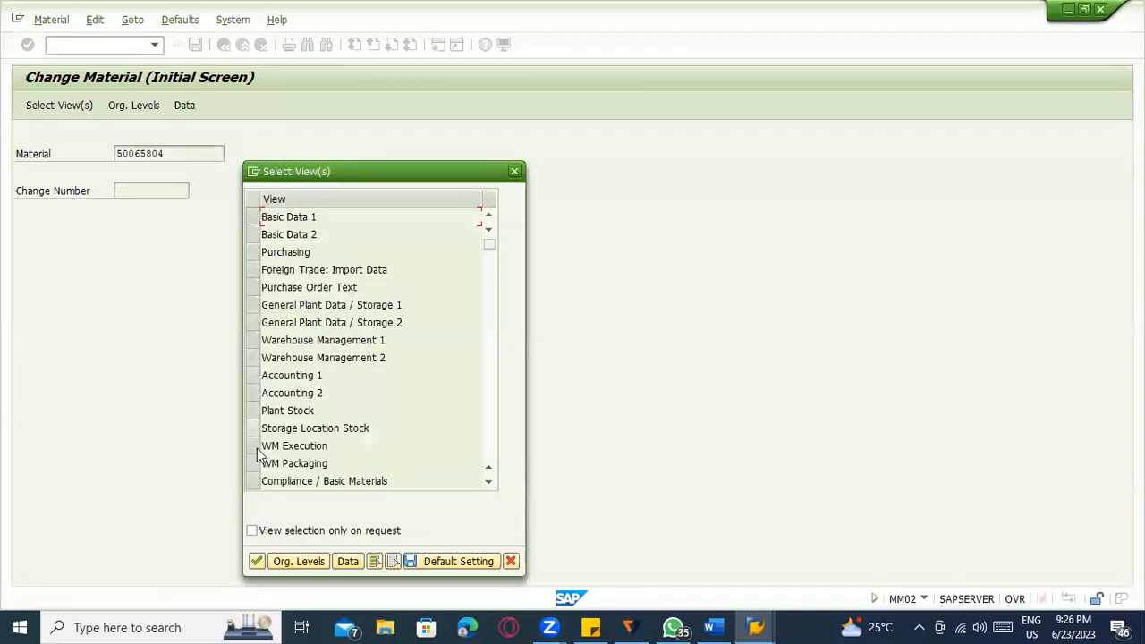
{"action": "left_click", "coordinate": [254, 342]}
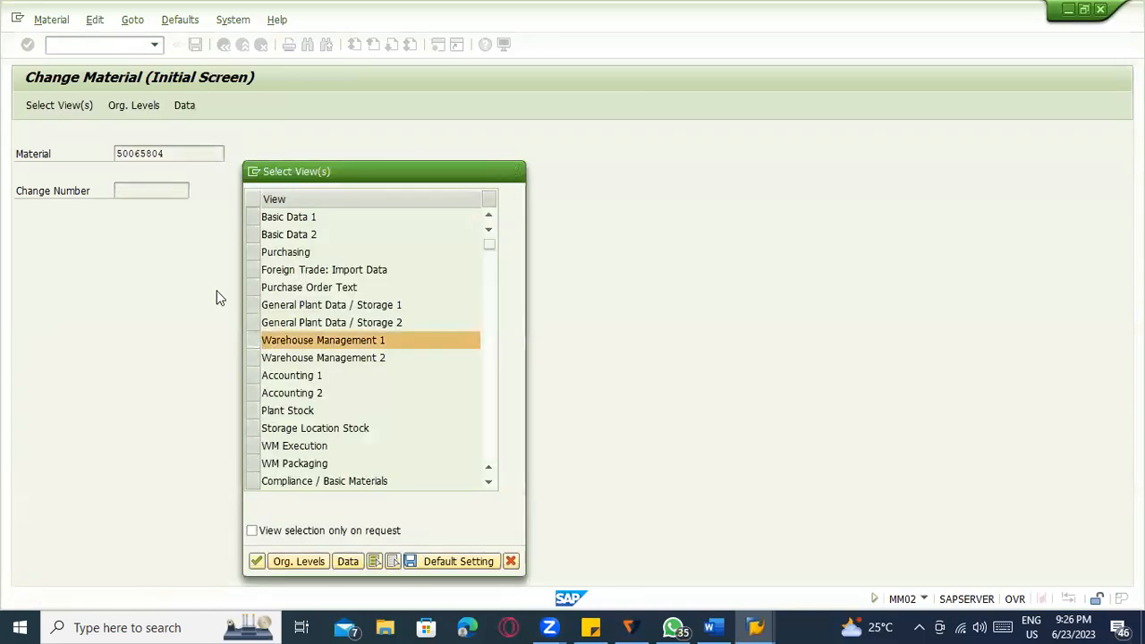
{"action": "key", "text": "Escape"}
{"action": "key", "text": "ctrl+c"}
{"action": "left_click", "coordinate": [83, 50]}
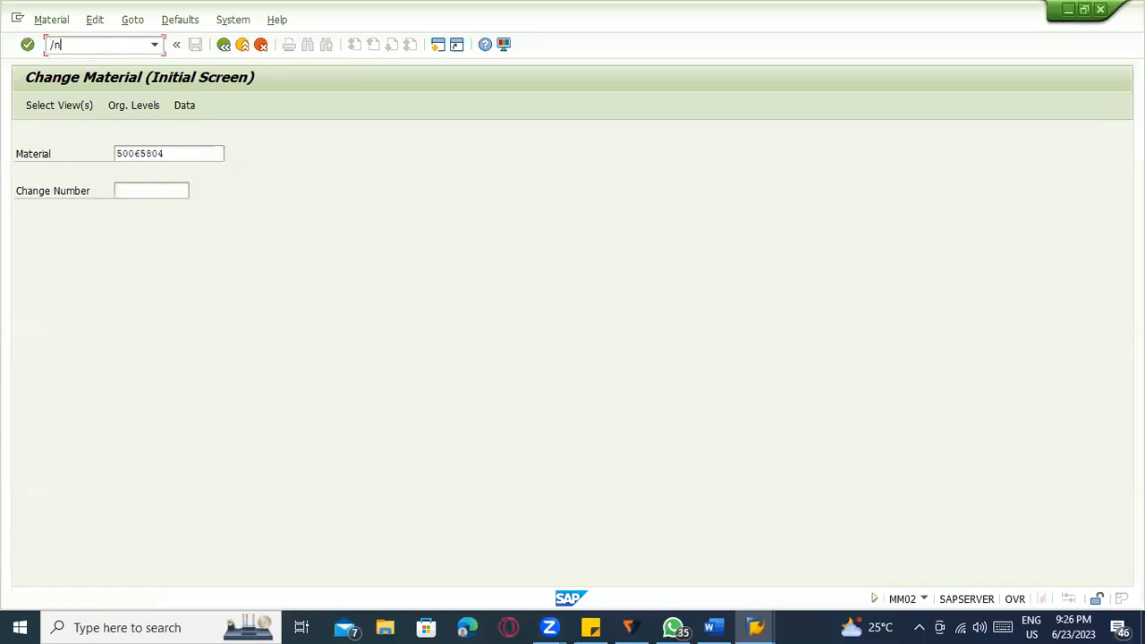
{"action": "type", "text": "/nmm"}
{"action": "key", "text": "Return"}
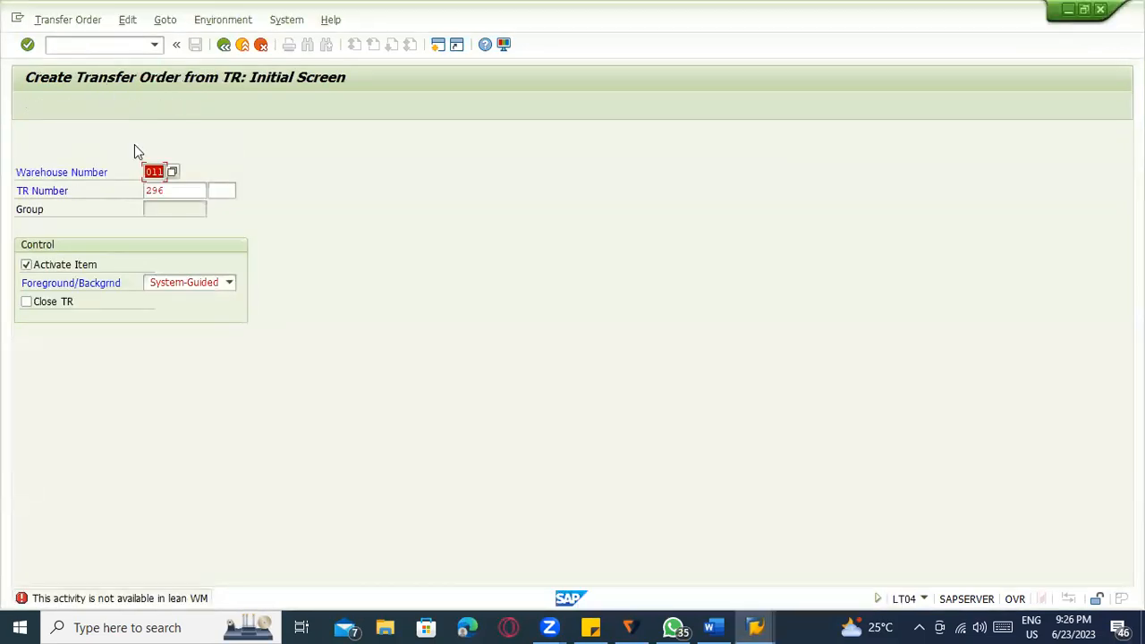
{"action": "left_click", "coordinate": [81, 50]}
{"action": "type", "text": "/nmm01"}
{"action": "key", "text": "Return"}
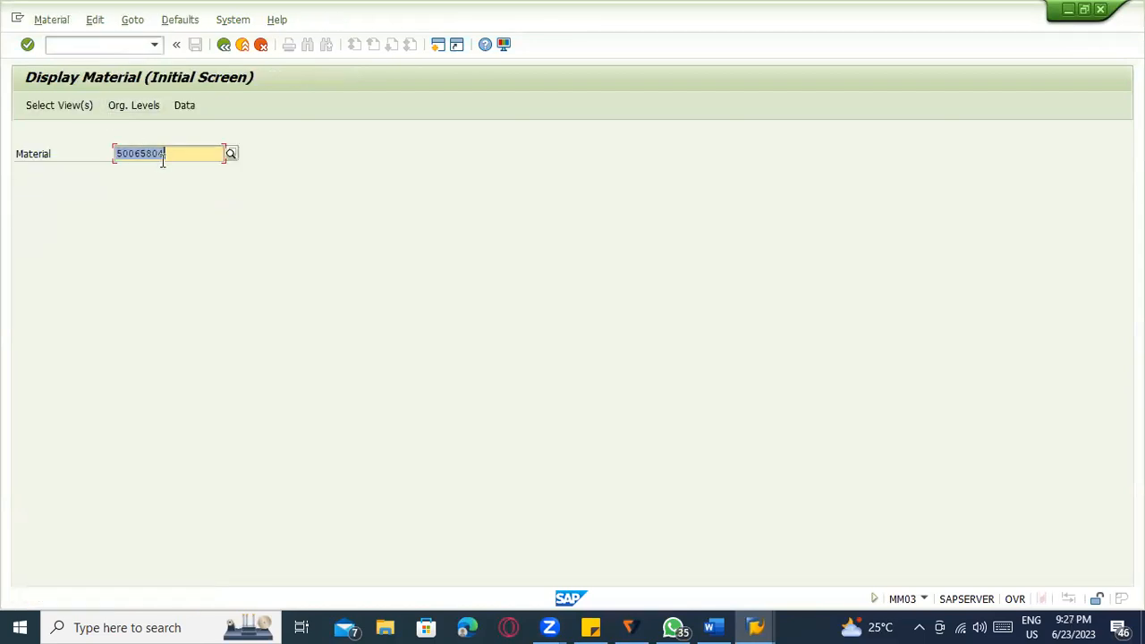
Enter material 50065804 and select the Warehouse Management 1 and 2 views.
{"action": "left_click", "coordinate": [163, 160]}
{"action": "key", "text": "ctrl+v"}
{"action": "key", "text": "Return"}
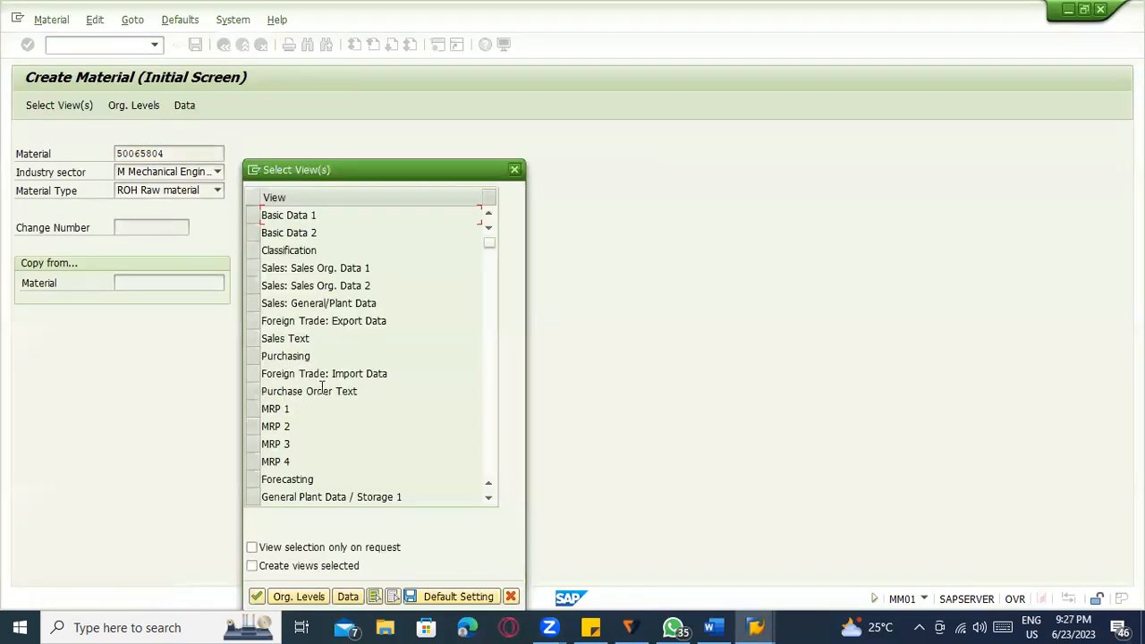
{"action": "scroll", "coordinate": [271, 454], "scroll_direction": "down", "scroll_amount": 2}
{"action": "left_click", "coordinate": [253, 428]}
{"action": "left_click", "coordinate": [253, 439]}
{"action": "key", "text": "Return"}
Pick plant 1100 and warehouse 001 Central warehouse, then back out to redo the views.
{"action": "left_click", "coordinate": [270, 198]}
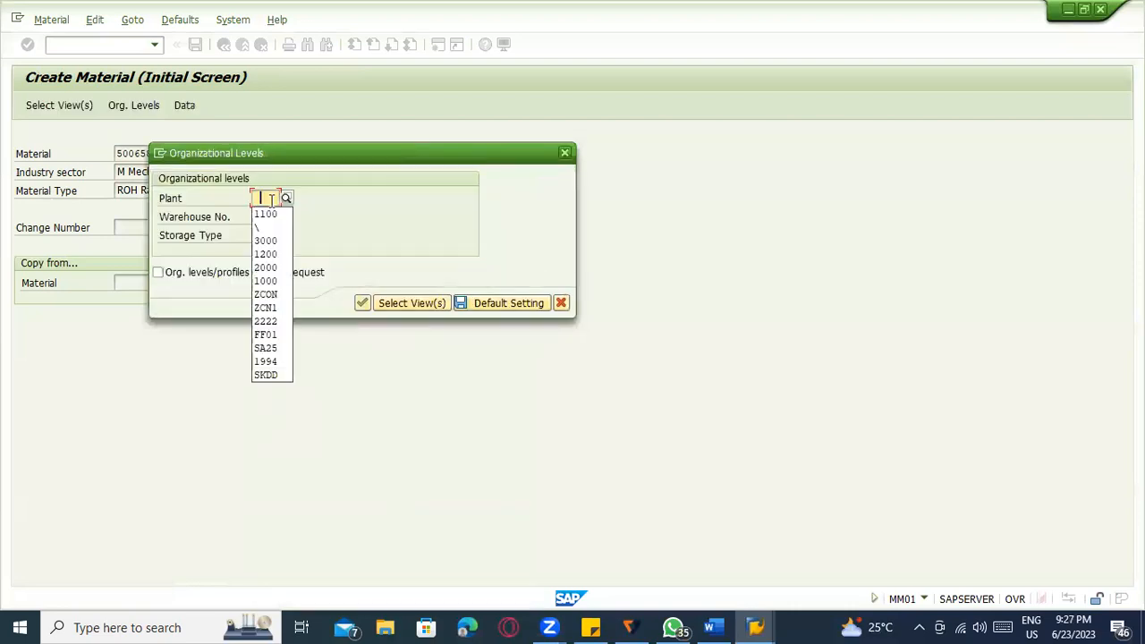
{"action": "left_click", "coordinate": [267, 215]}
{"action": "left_click", "coordinate": [269, 218]}
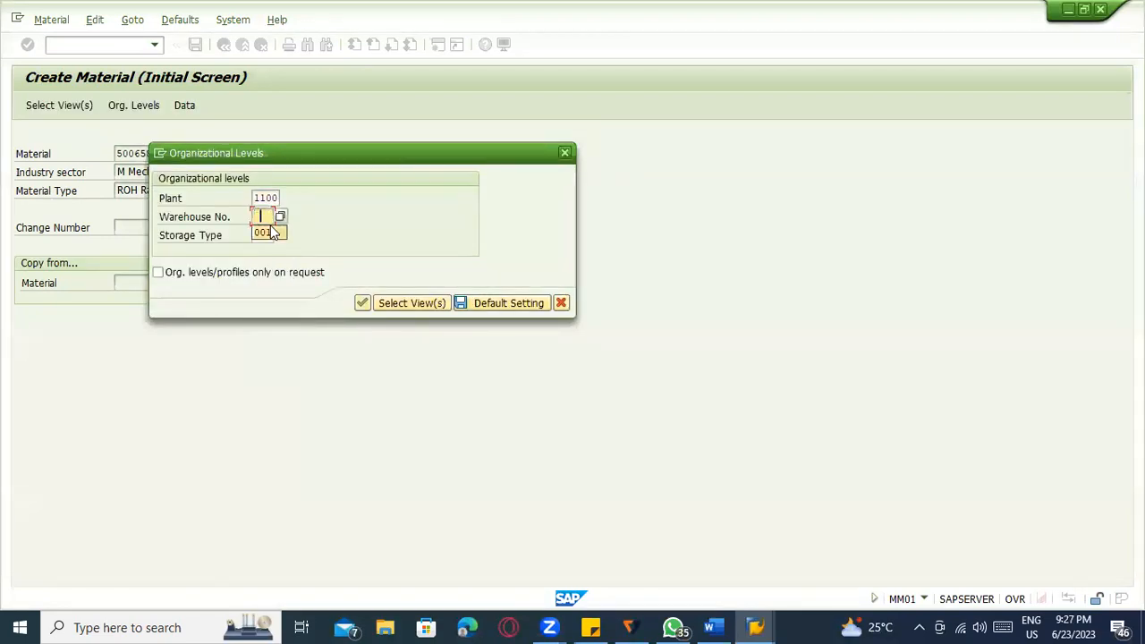
{"action": "left_click", "coordinate": [279, 215]}
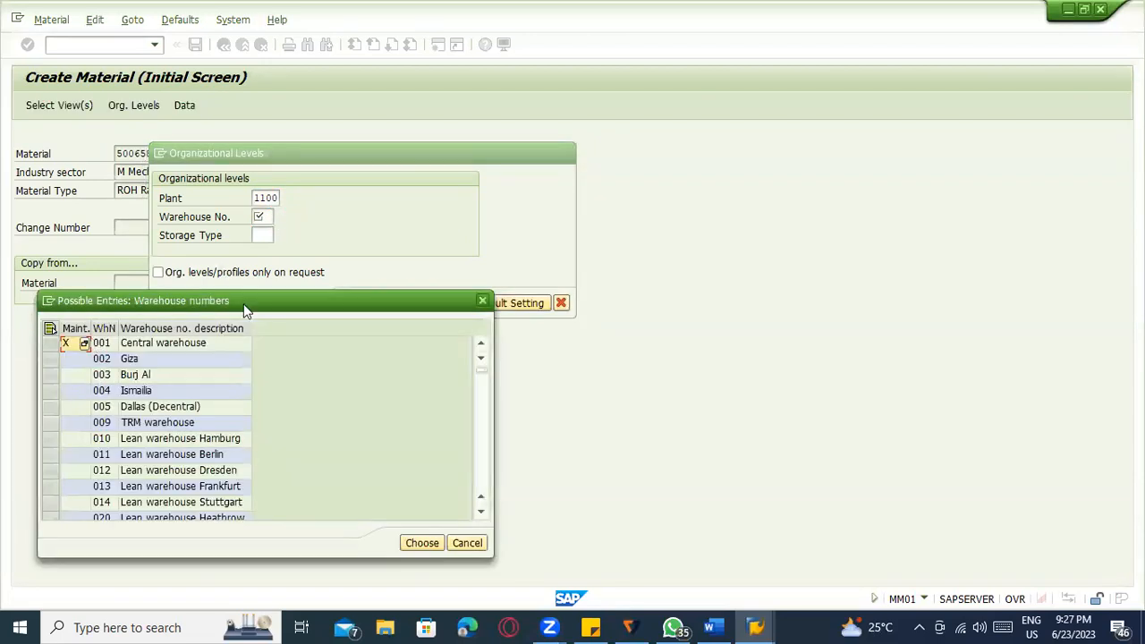
{"action": "double_click", "coordinate": [183, 346]}
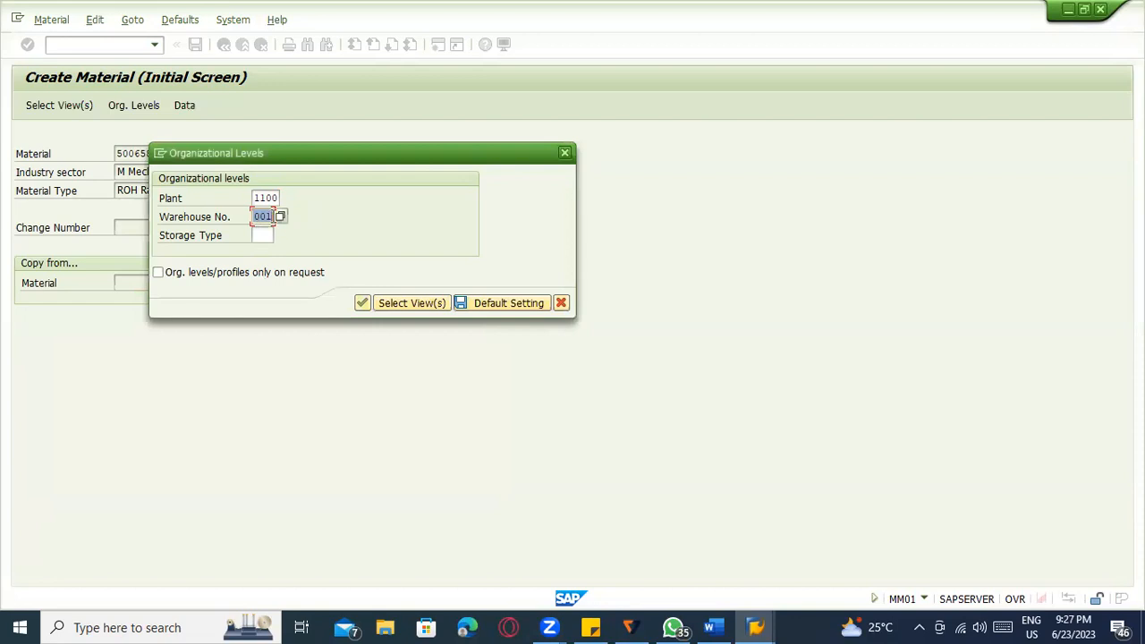
{"action": "left_click", "coordinate": [279, 217]}
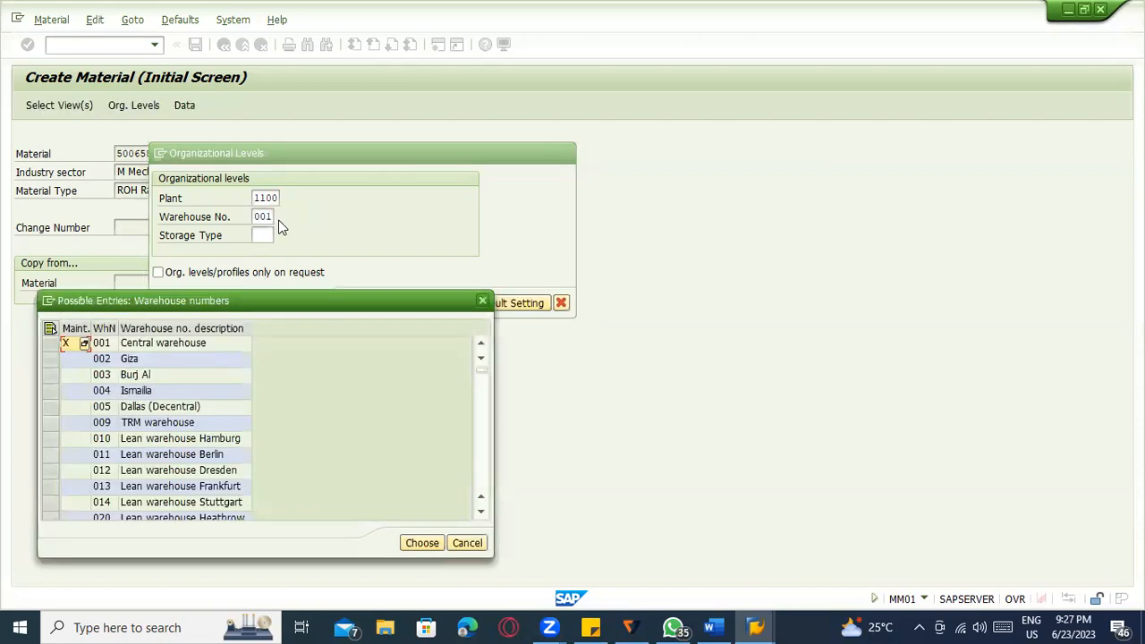
{"action": "key", "text": "Escape"}
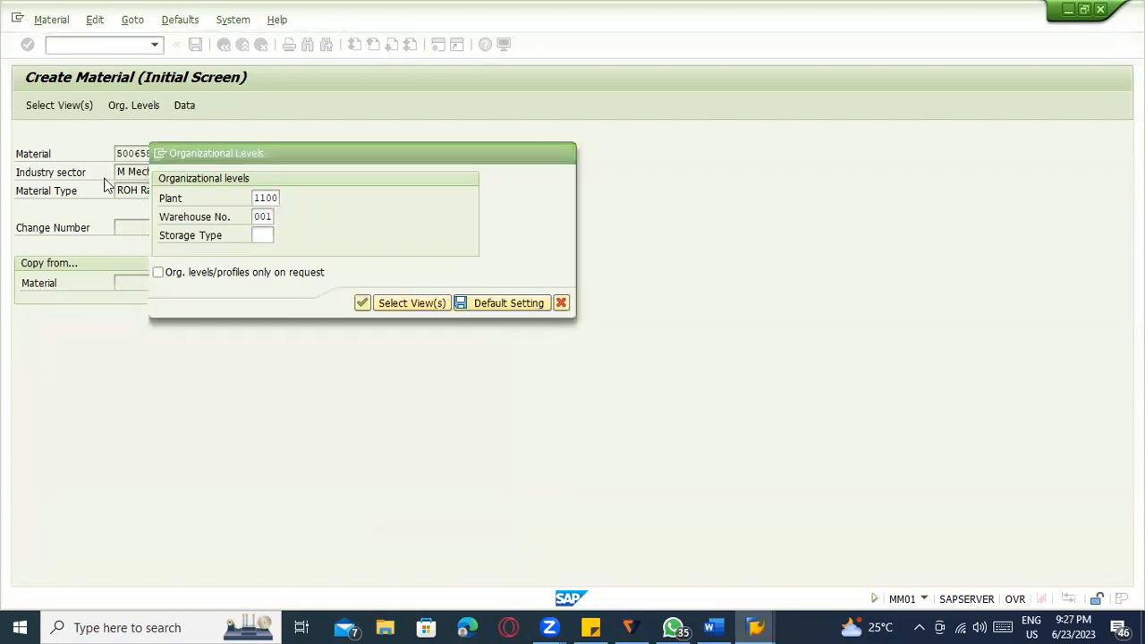
Redo the view selection, dropping Accounting 1–2 and keeping both Warehouse Management views.
{"action": "left_click", "coordinate": [78, 110]}
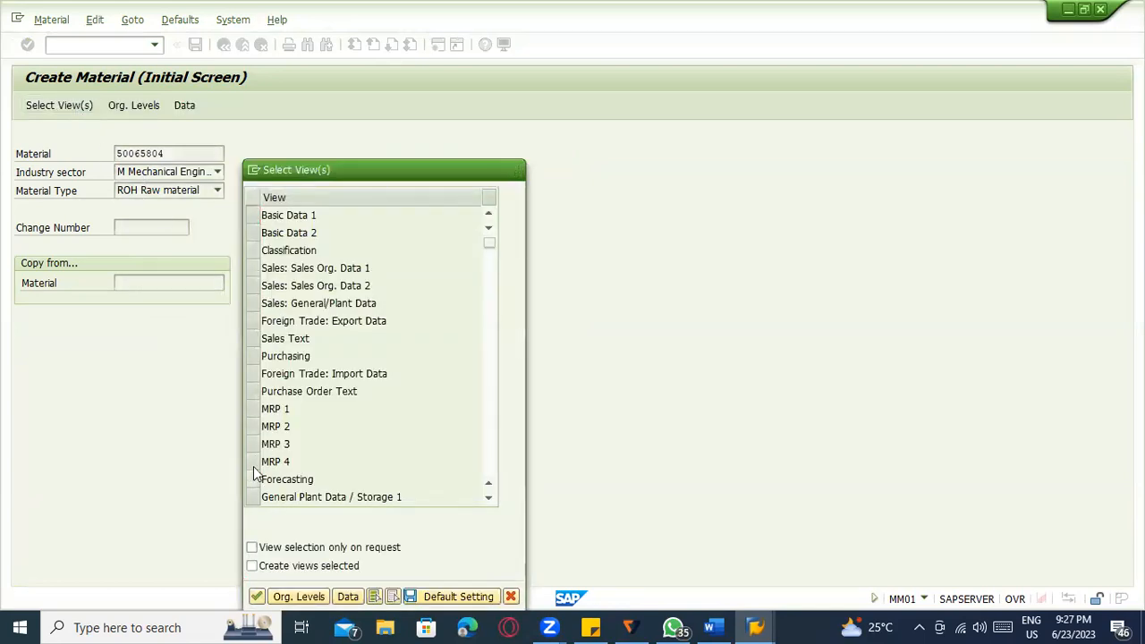
{"action": "scroll", "coordinate": [255, 464], "scroll_direction": "down", "scroll_amount": 1}
{"action": "mouse_move", "coordinate": [254, 444]}
{"action": "left_mouse_down"}
{"action": "mouse_move", "coordinate": [256, 462]}
{"action": "mouse_move", "coordinate": [254, 445]}
{"action": "left_mouse_up"}
{"action": "scroll", "coordinate": [255, 465], "scroll_direction": "down", "scroll_amount": 1}
{"action": "scroll", "coordinate": [254, 432], "scroll_direction": "down", "scroll_amount": 1}
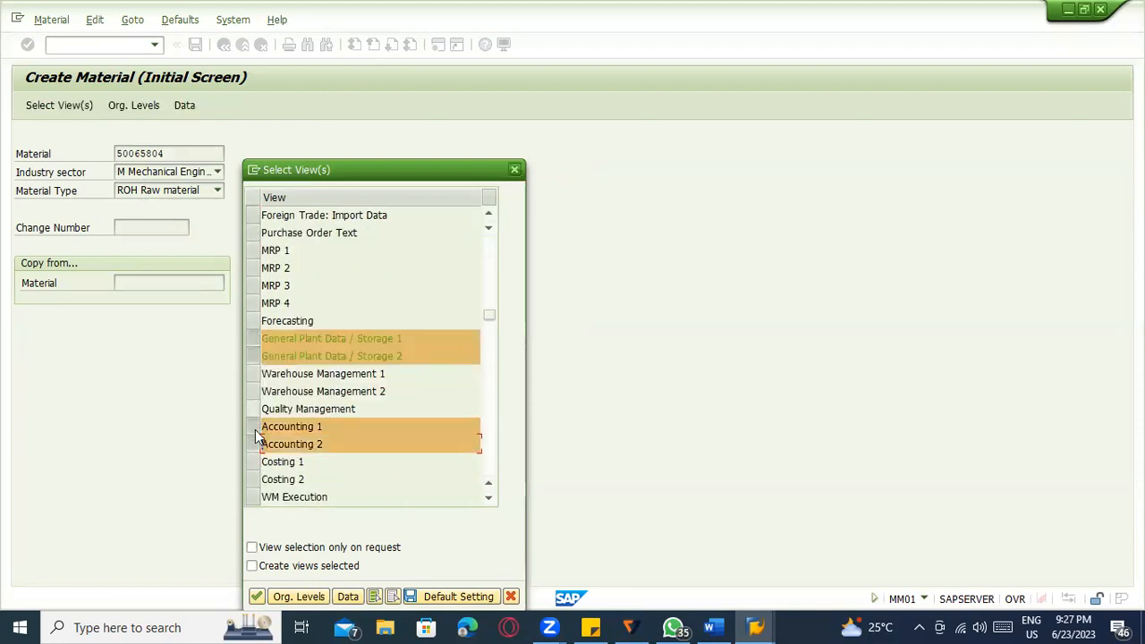
{"action": "left_click", "coordinate": [255, 427]}
{"action": "left_click", "coordinate": [255, 444]}
{"action": "left_click_drag", "start_coordinate": [255, 373], "coordinate": [255, 393]}
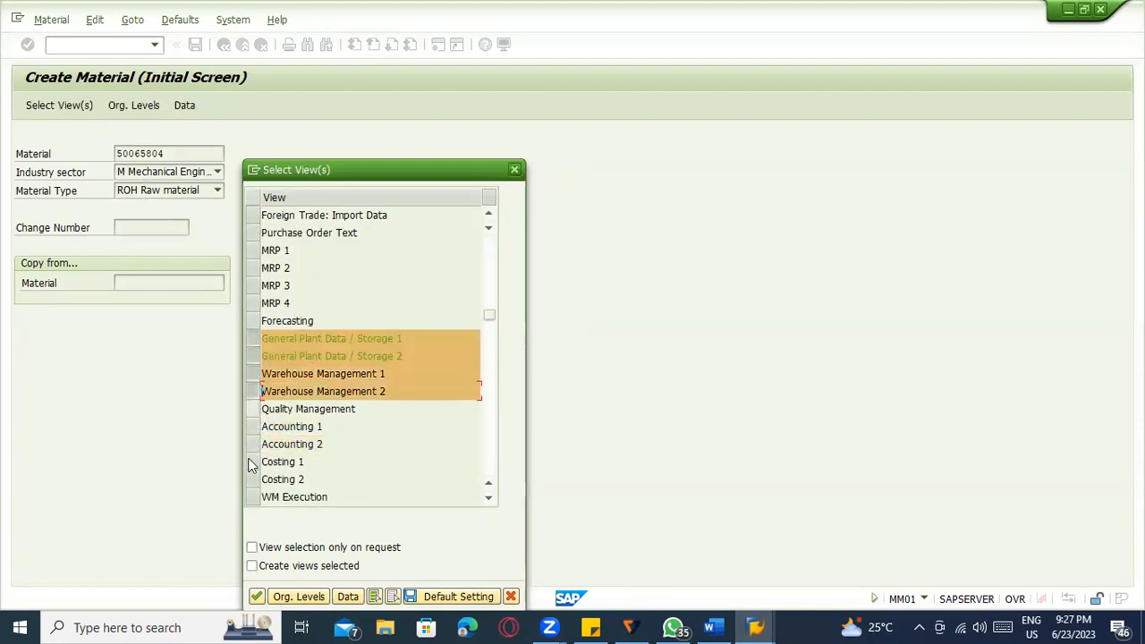
{"action": "left_click", "coordinate": [256, 596]}
Set plant 1100 as the organizational level and list the available storage locations.
{"action": "left_click", "coordinate": [283, 197]}
{"action": "left_click", "coordinate": [268, 213]}
{"action": "left_click", "coordinate": [271, 220]}
{"action": "left_click", "coordinate": [285, 217]}
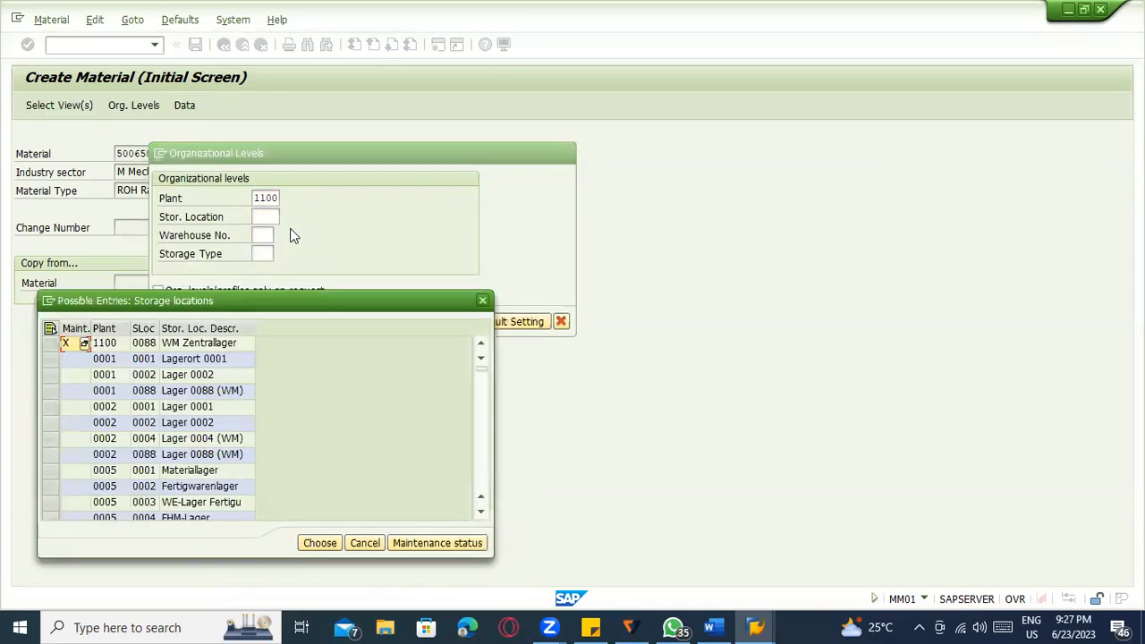
{"action": "scroll", "coordinate": [211, 413], "scroll_direction": "down", "scroll_amount": 15}
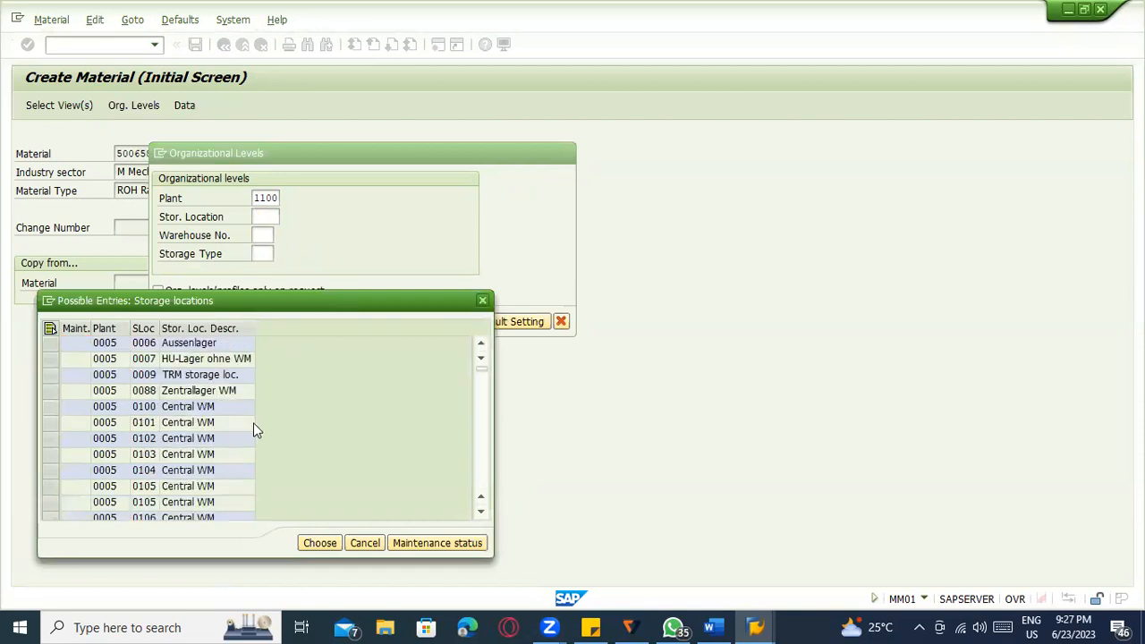
{"action": "scroll", "coordinate": [257, 422], "scroll_direction": "down", "scroll_amount": 15}
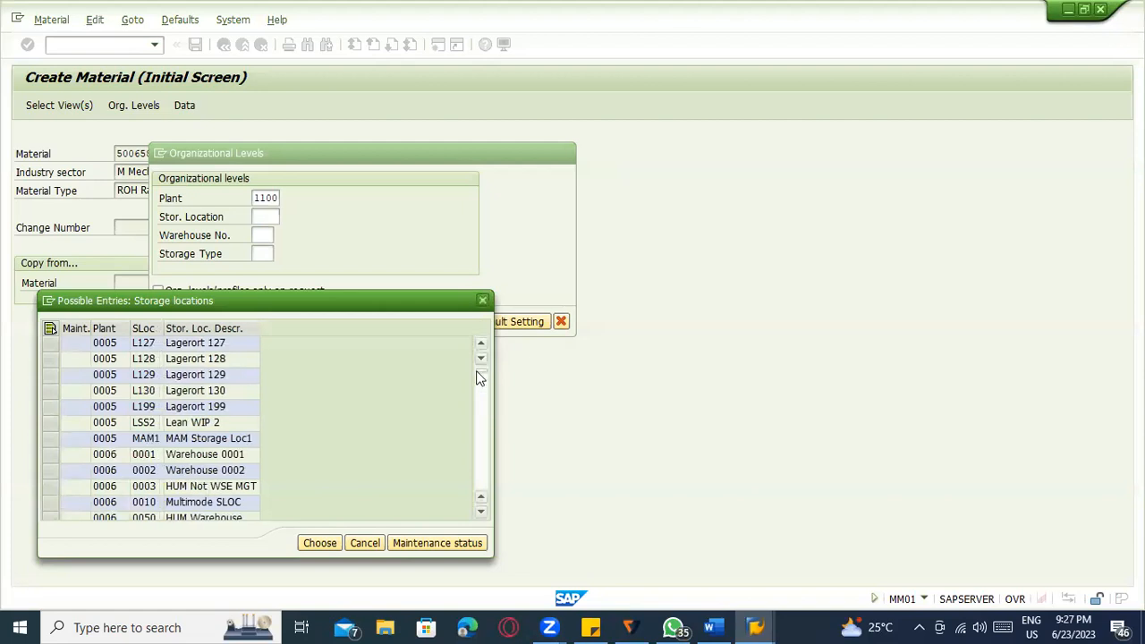
{"action": "scroll", "coordinate": [481, 413], "scroll_direction": "down", "scroll_amount": 10}
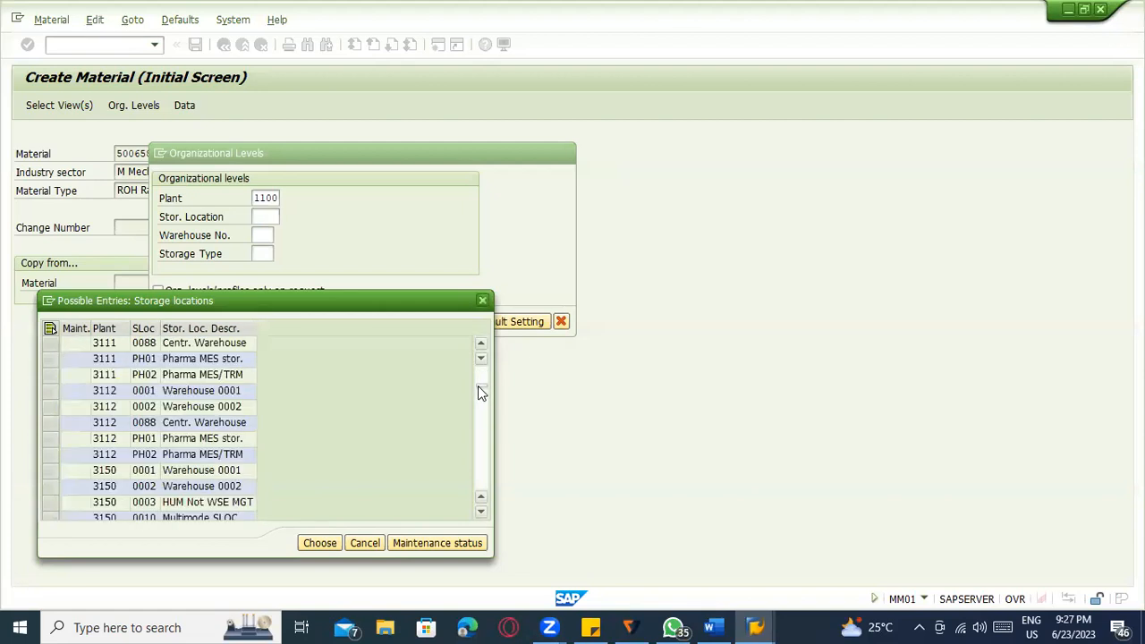
{"action": "scroll", "coordinate": [435, 419], "scroll_direction": "down", "scroll_amount": 10}
{"action": "scroll", "coordinate": [435, 419], "scroll_direction": "down", "scroll_amount": 5}
{"action": "left_click_drag", "start_coordinate": [480, 379], "coordinate": [481, 389]}
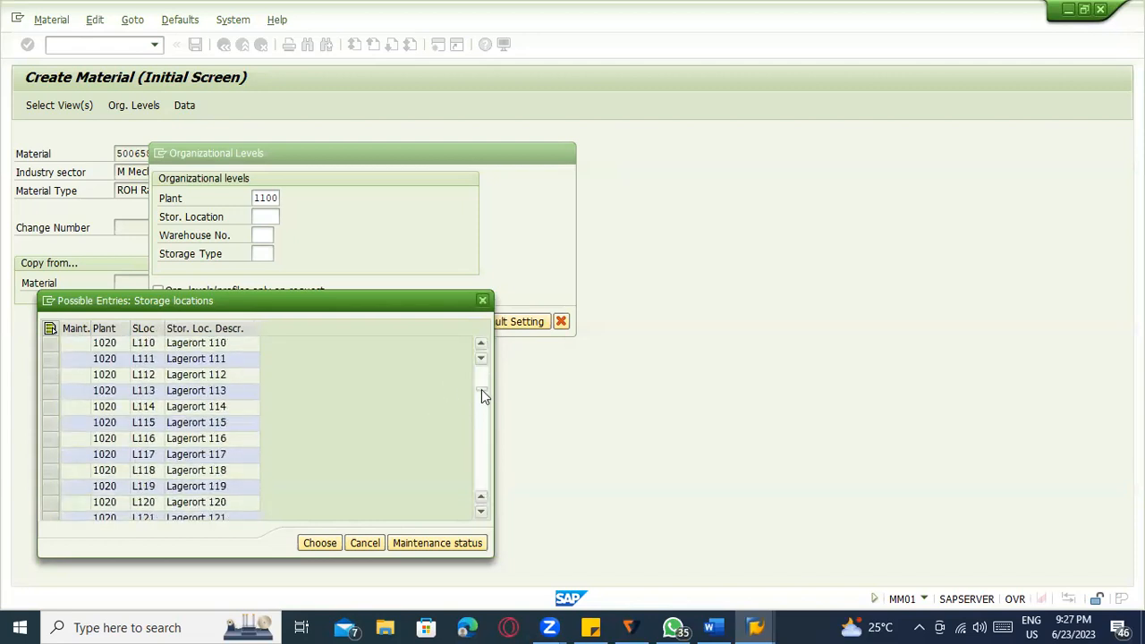
{"action": "scroll", "coordinate": [481, 376], "scroll_direction": "up", "scroll_amount": 5}
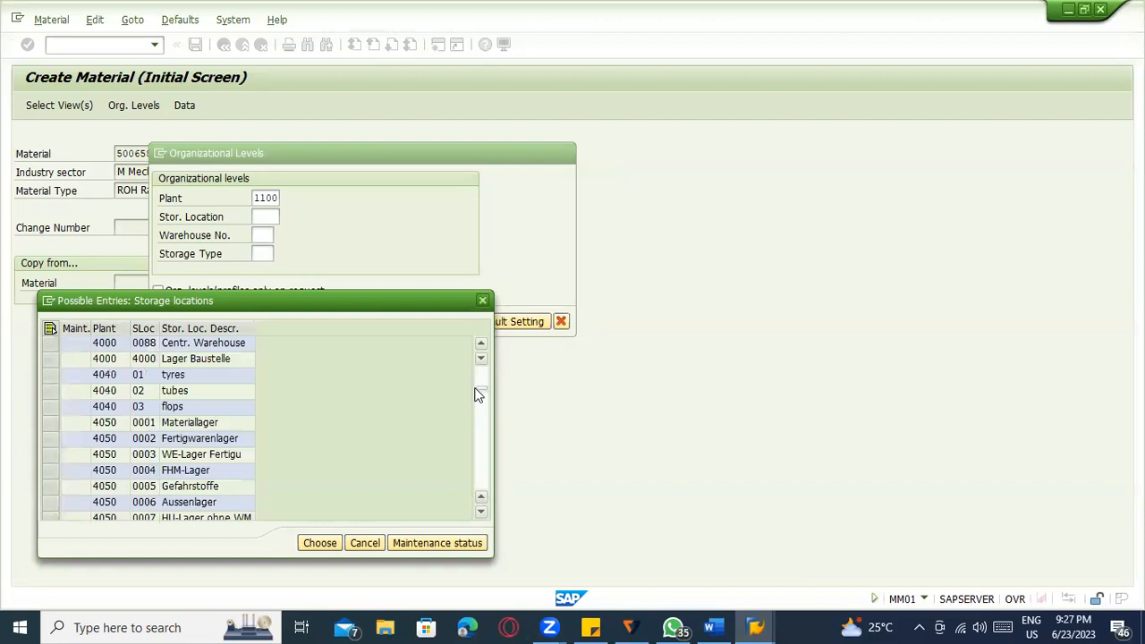
{"action": "scroll", "coordinate": [480, 391], "scroll_direction": "up", "scroll_amount": 3}
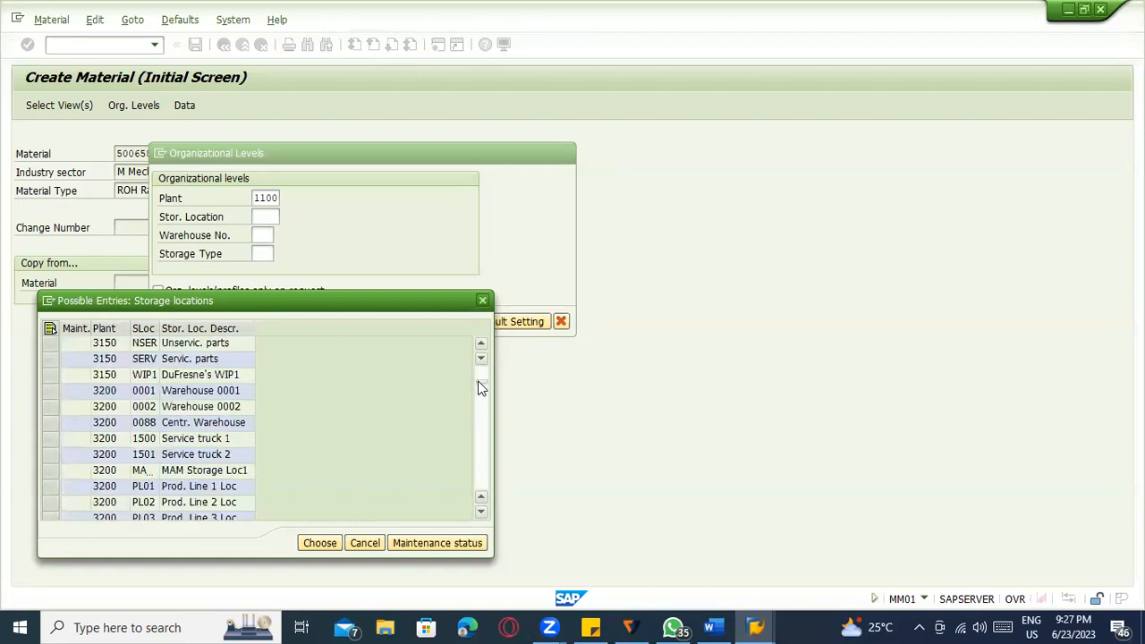
{"action": "scroll", "coordinate": [480, 387], "scroll_direction": "up", "scroll_amount": 8}
{"action": "left_click_drag", "start_coordinate": [480, 389], "coordinate": [478, 381]}
{"action": "scroll", "coordinate": [477, 396], "scroll_direction": "down", "scroll_amount": 3}
{"action": "scroll", "coordinate": [478, 397], "scroll_direction": "down", "scroll_amount": 15}
{"action": "scroll", "coordinate": [480, 429], "scroll_direction": "down", "scroll_amount": 12}
{"action": "scroll", "coordinate": [449, 425], "scroll_direction": "down", "scroll_amount": 10}
{"action": "scroll", "coordinate": [449, 426], "scroll_direction": "up", "scroll_amount": 15}
{"action": "scroll", "coordinate": [450, 433], "scroll_direction": "down", "scroll_amount": 3}
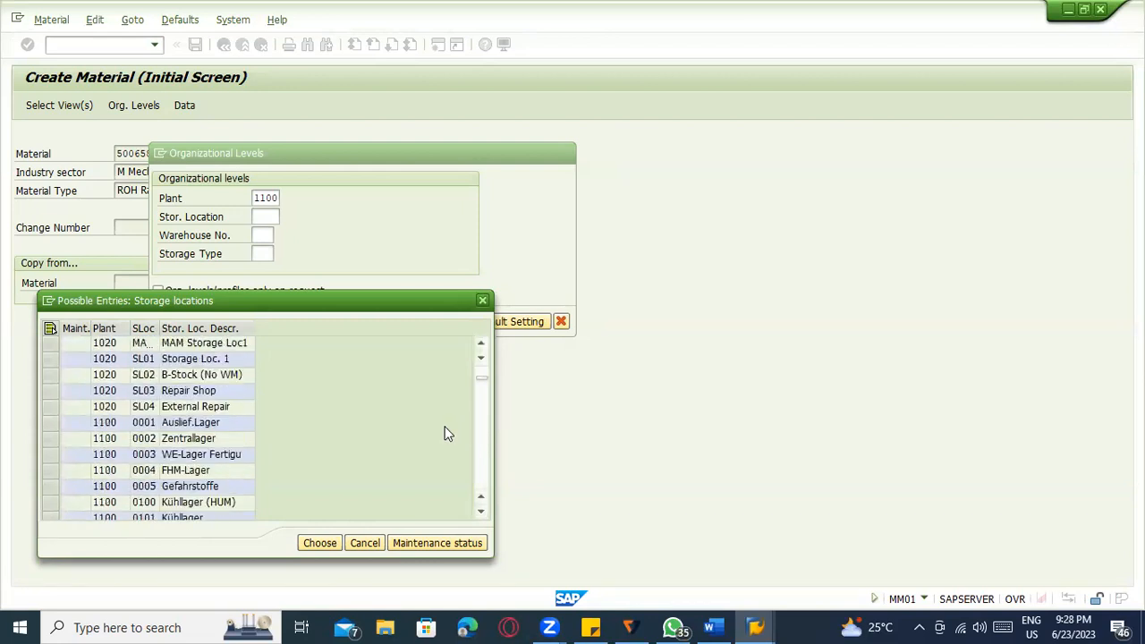
{"action": "scroll", "coordinate": [268, 409], "scroll_direction": "down", "scroll_amount": 1}
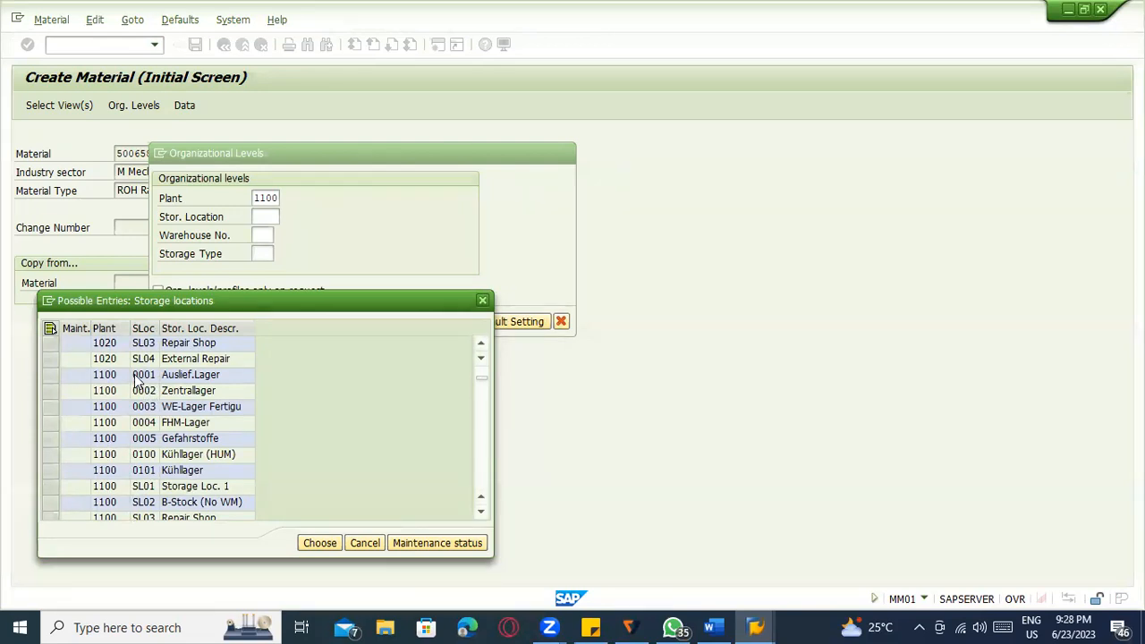
{"action": "key", "text": "Escape"}
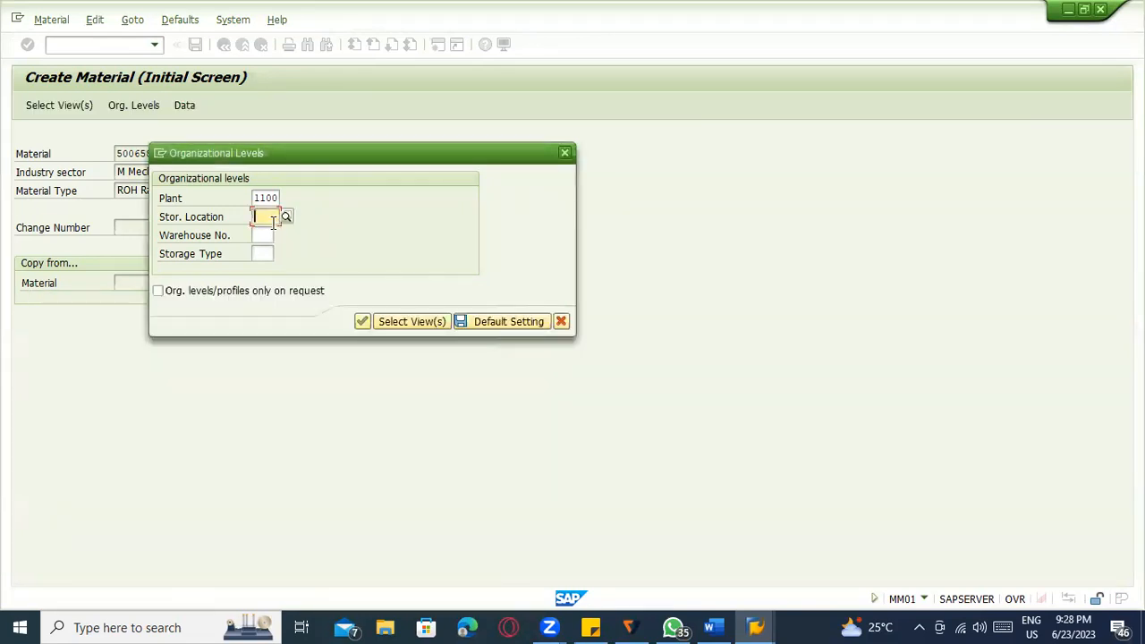
Enter storage location 0001 and choose warehouse 001 Central warehouse.
{"action": "type", "text": "0001"}
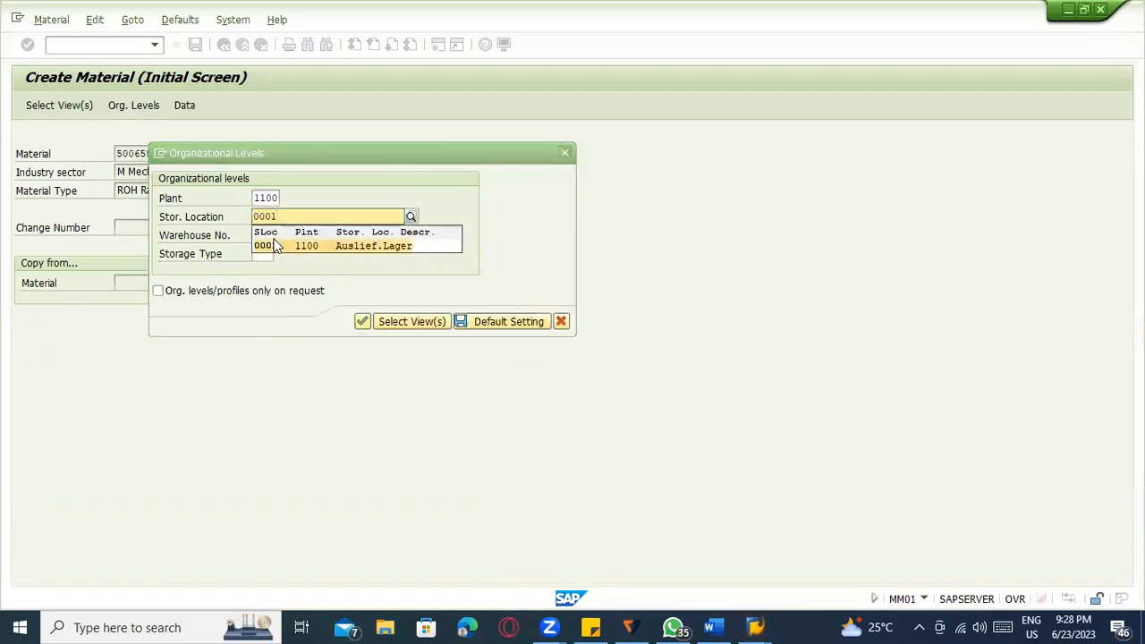
{"action": "left_click", "coordinate": [257, 240]}
{"action": "left_click", "coordinate": [258, 239]}
{"action": "left_click", "coordinate": [283, 235]}
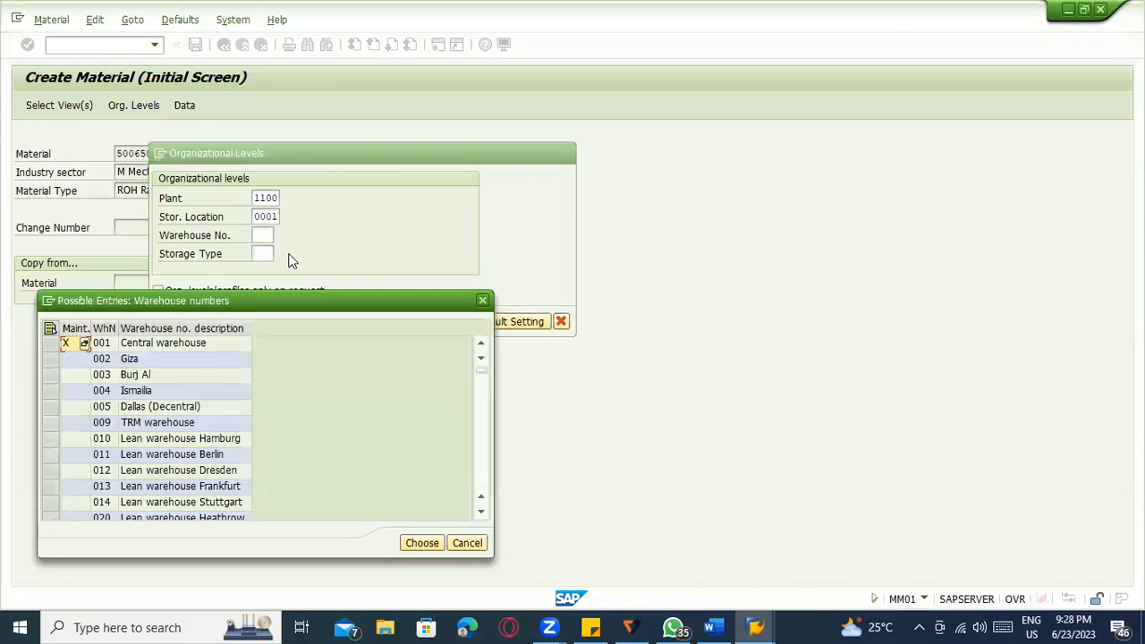
{"action": "left_click", "coordinate": [190, 345]}
{"action": "double_click", "coordinate": [205, 340]}
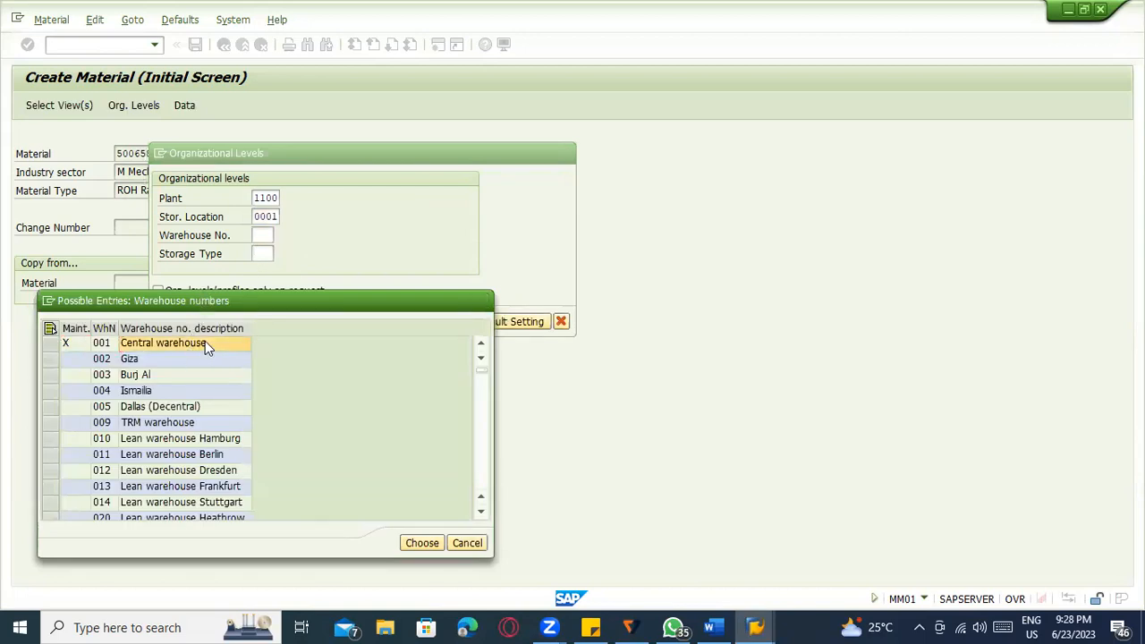
Replace the rejected storage type FIX with 001 High-rack storage and confirm the levels.
{"action": "left_click", "coordinate": [262, 253]}
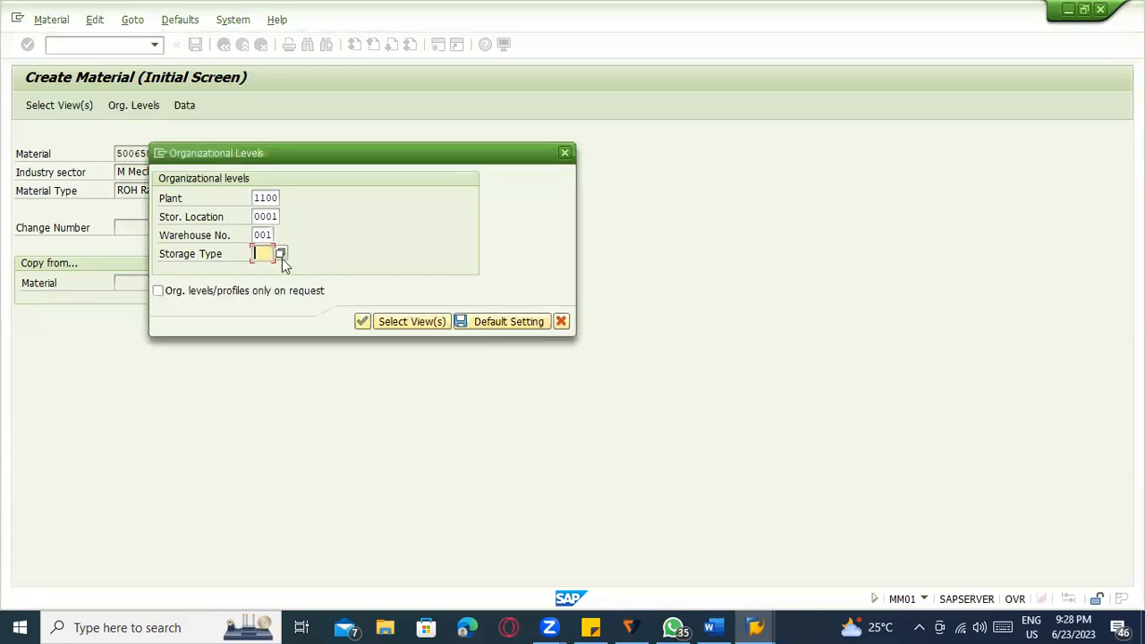
{"action": "type", "text": "FIX"}
{"action": "key", "text": "Return"}
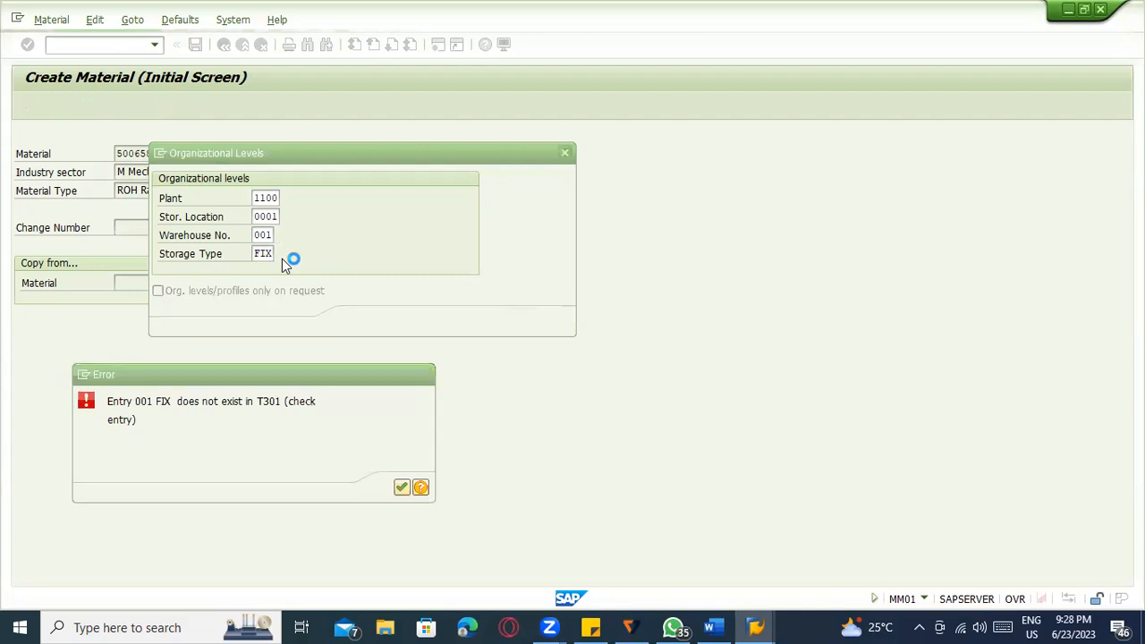
{"action": "key", "text": "Return"}
{"action": "left_click", "coordinate": [281, 254]}
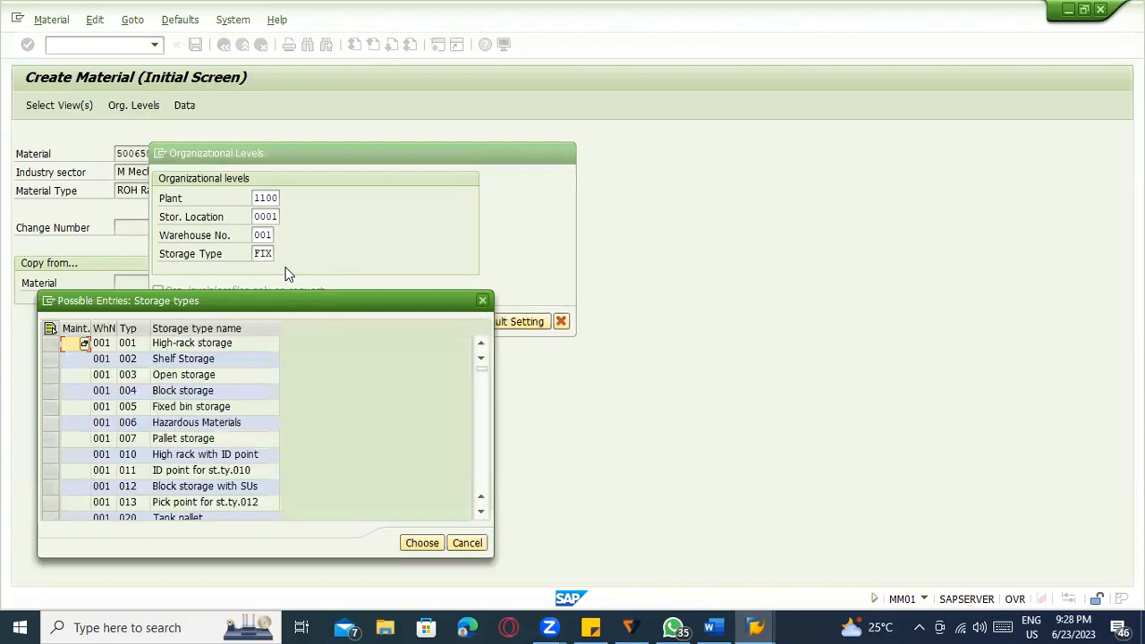
{"action": "double_click", "coordinate": [195, 344]}
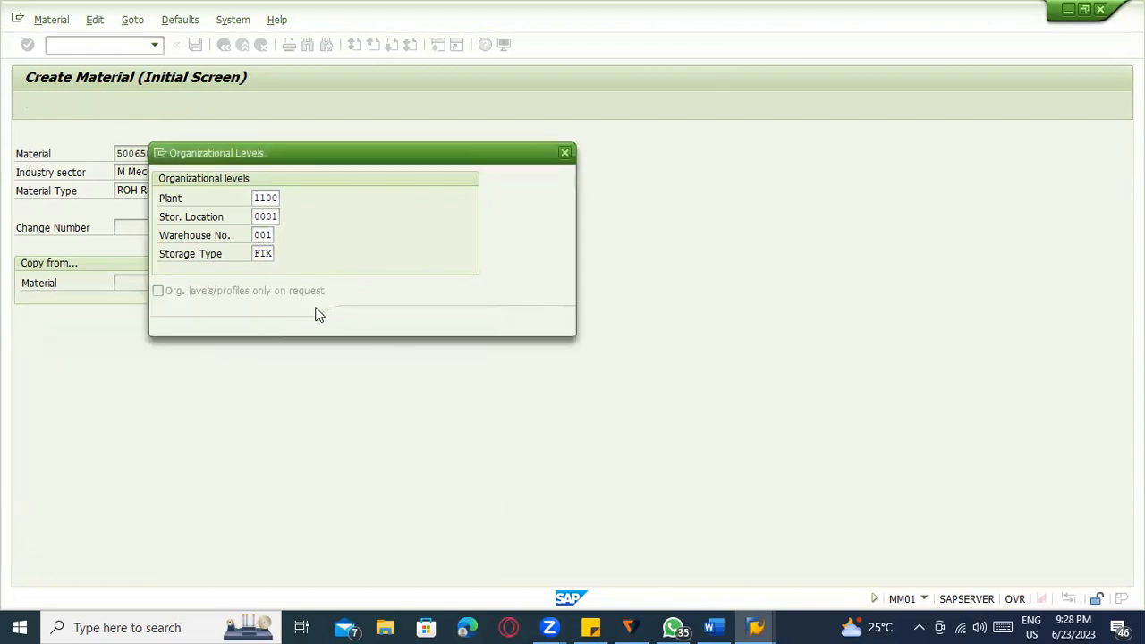
{"action": "left_click", "coordinate": [363, 321]}
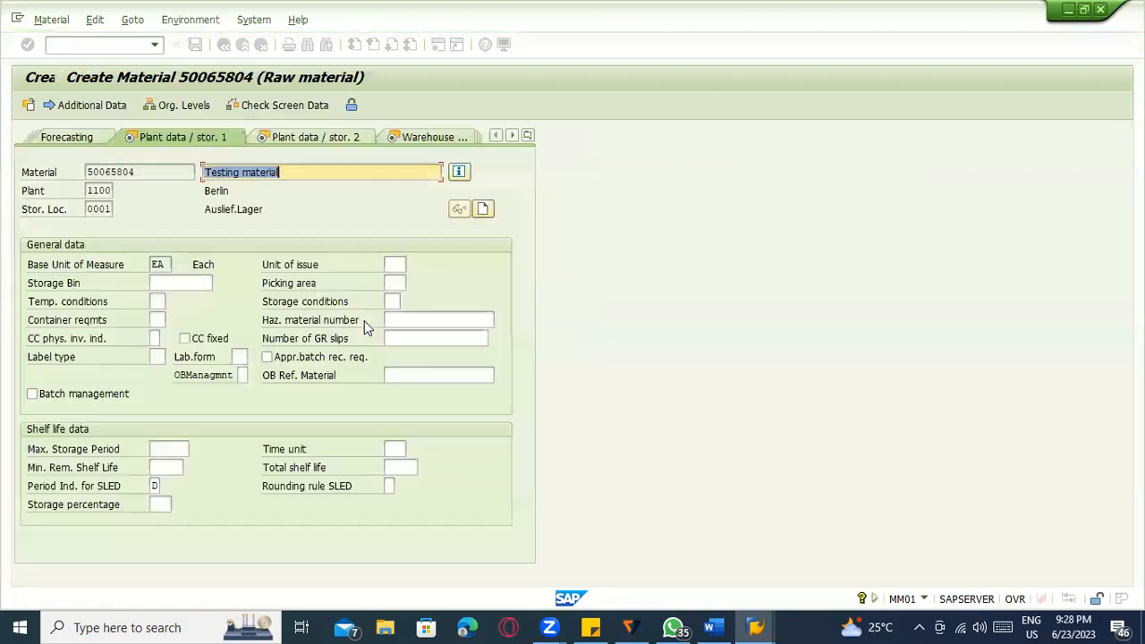
In the Warehouse Mgmt 1 view, set stock placement to HRL and confirm the data.
{"action": "left_click", "coordinate": [394, 448]}
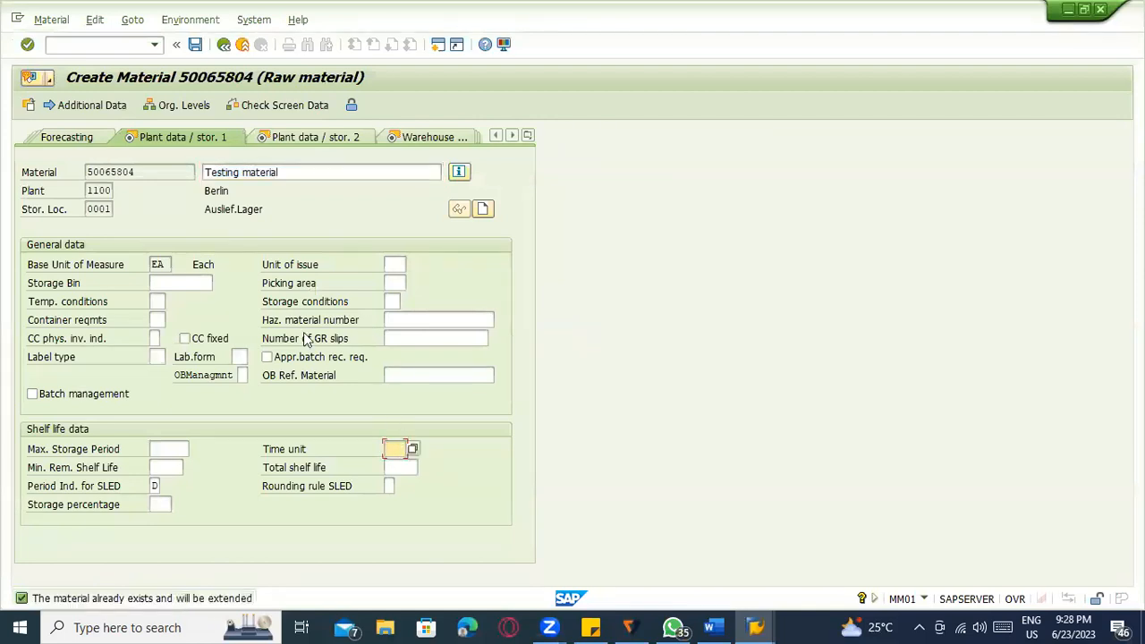
{"action": "key", "text": "Return"}
{"action": "key", "text": "Return"}
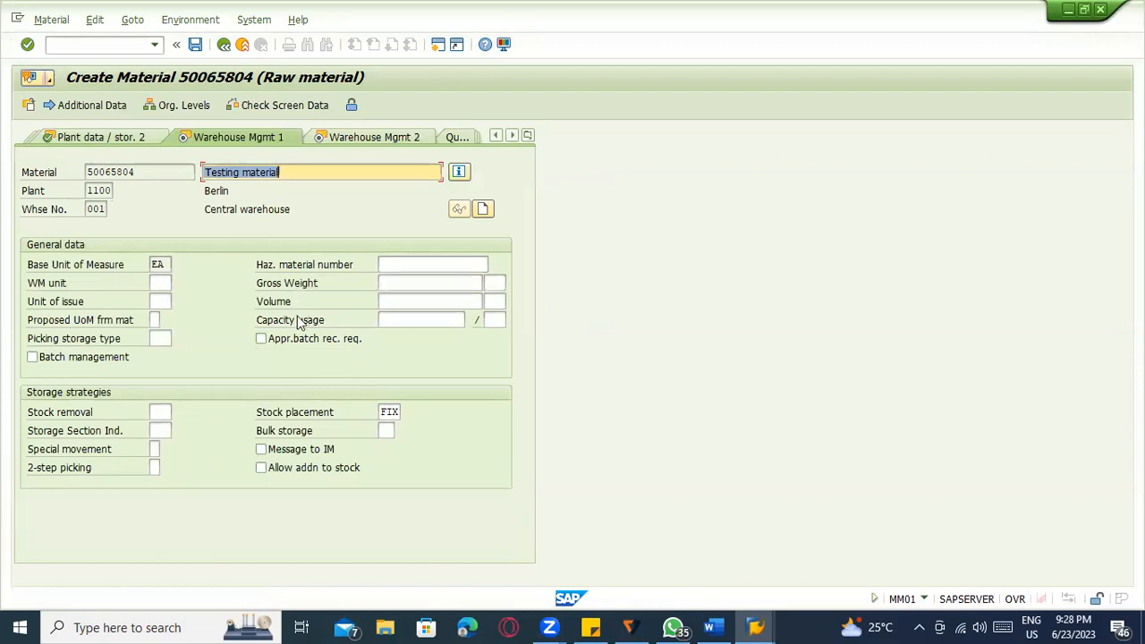
{"action": "left_click", "coordinate": [396, 409]}
{"action": "key", "text": "Return"}
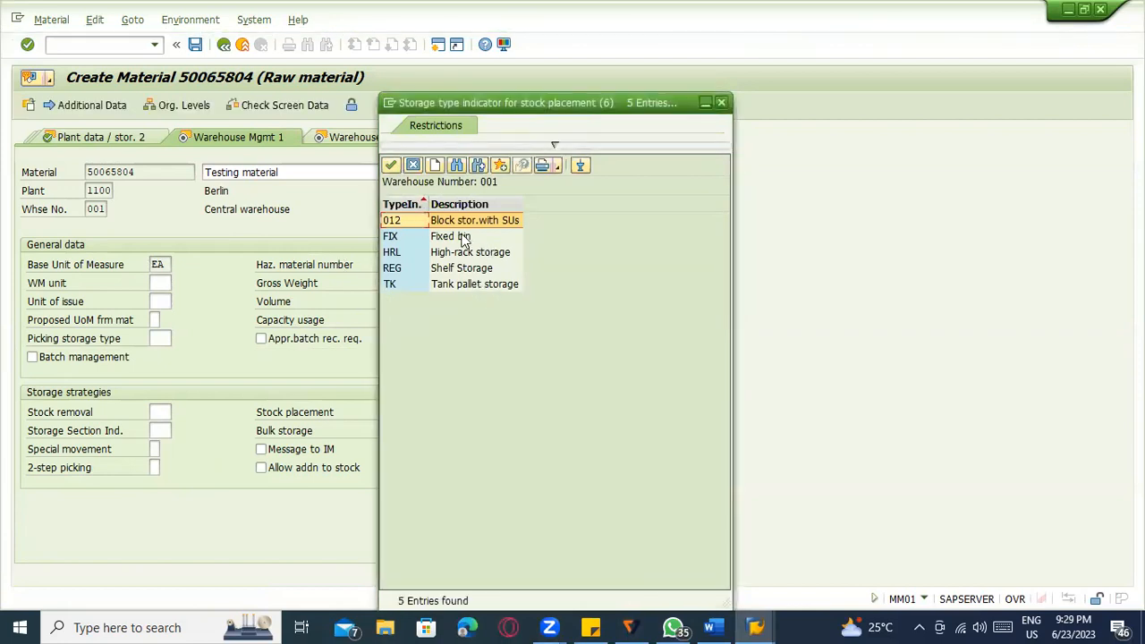
{"action": "double_click", "coordinate": [464, 255]}
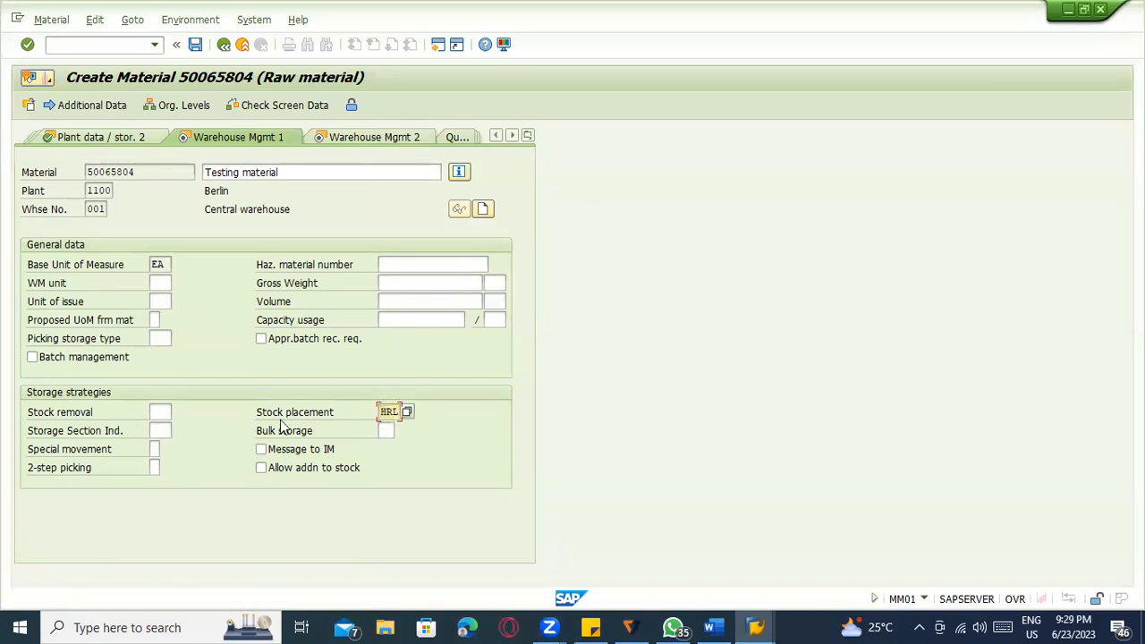
{"action": "left_click", "coordinate": [159, 412]}
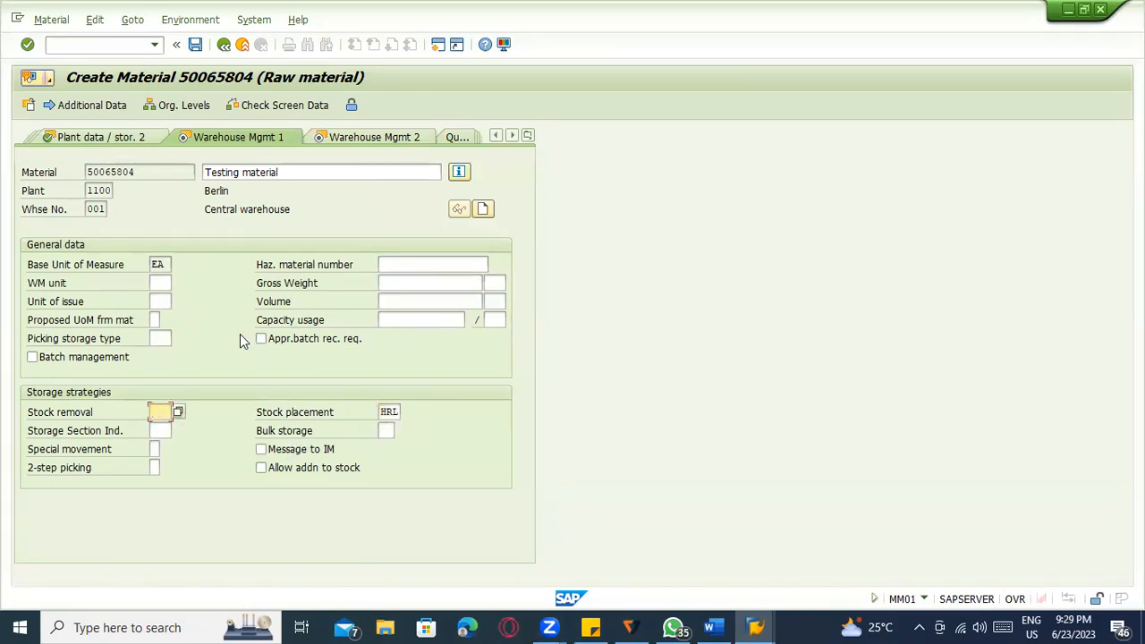
{"action": "key", "text": "Return"}
{"action": "key", "text": "Return"}
Review the Warehouse Mgmt 2 view and recheck the HRL stock placement entry.
{"action": "left_click", "coordinate": [182, 393]}
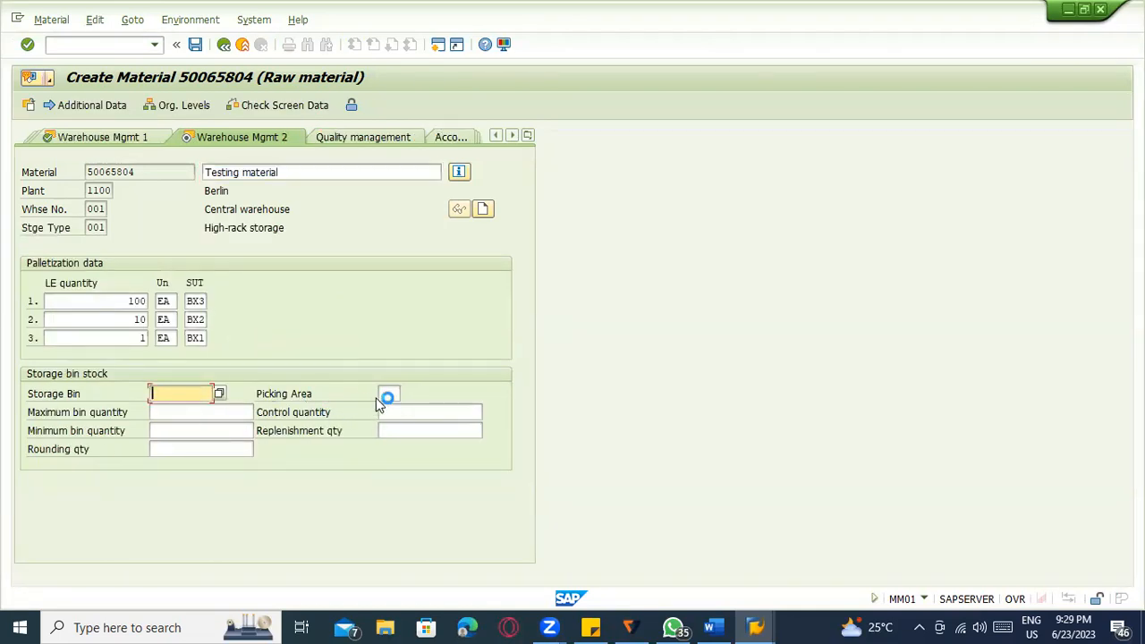
{"action": "left_click", "coordinate": [387, 395]}
{"action": "left_click", "coordinate": [240, 412]}
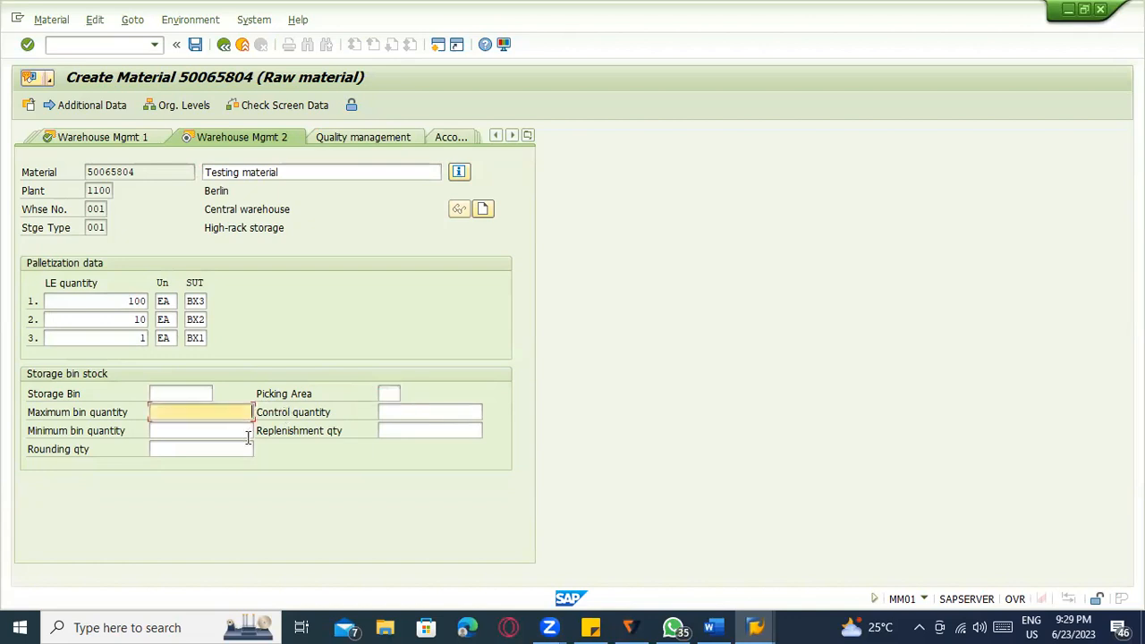
{"action": "left_click", "coordinate": [117, 140]}
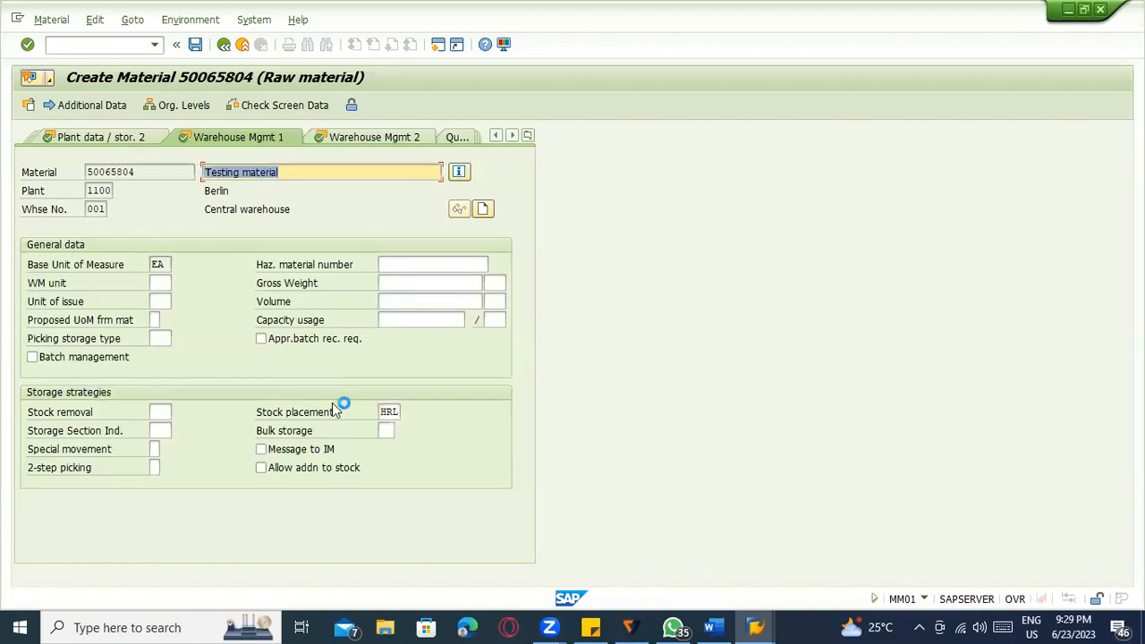
{"action": "left_click", "coordinate": [383, 412]}
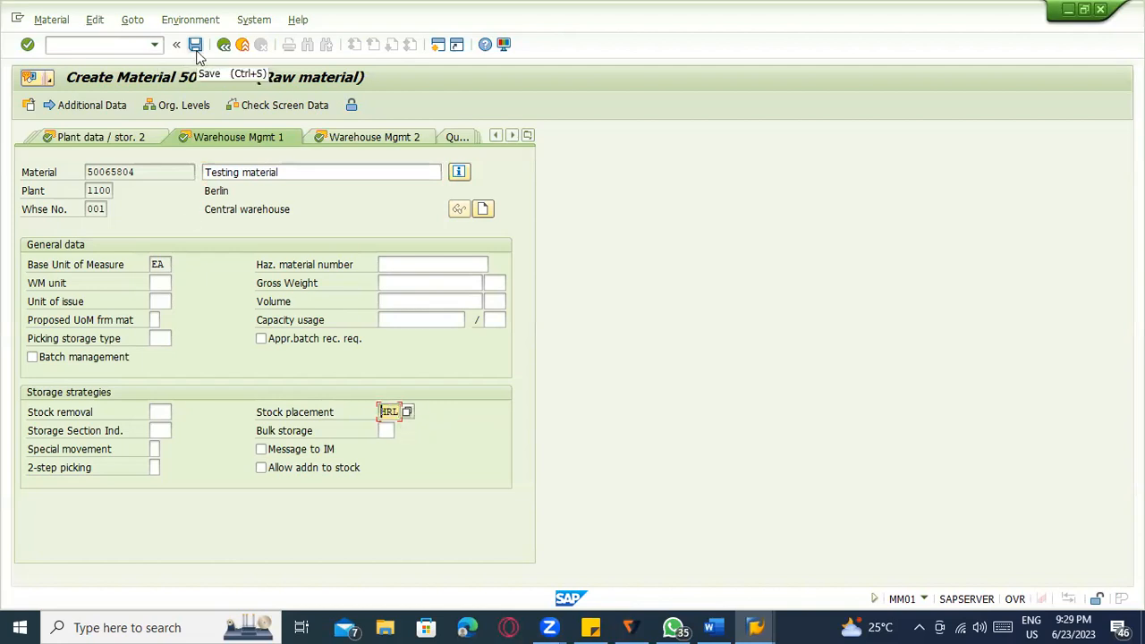
{"action": "key", "text": "Return"}
{"action": "key", "text": "Return"}
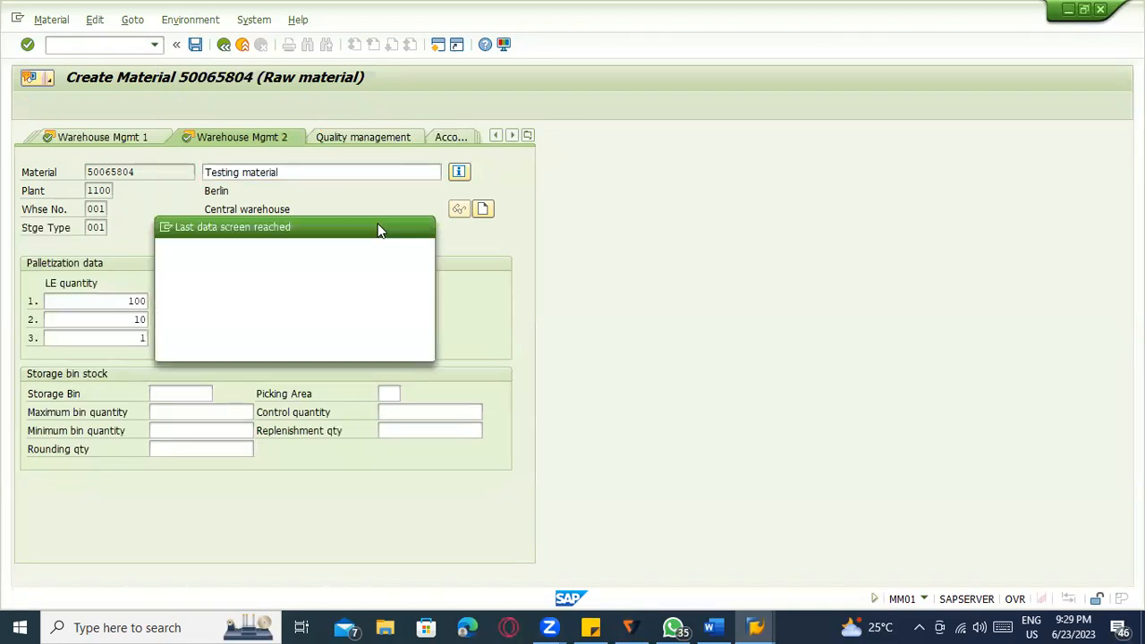
Save material 50065804 as created, then start transaction LS01N.
{"action": "left_click", "coordinate": [245, 347]}
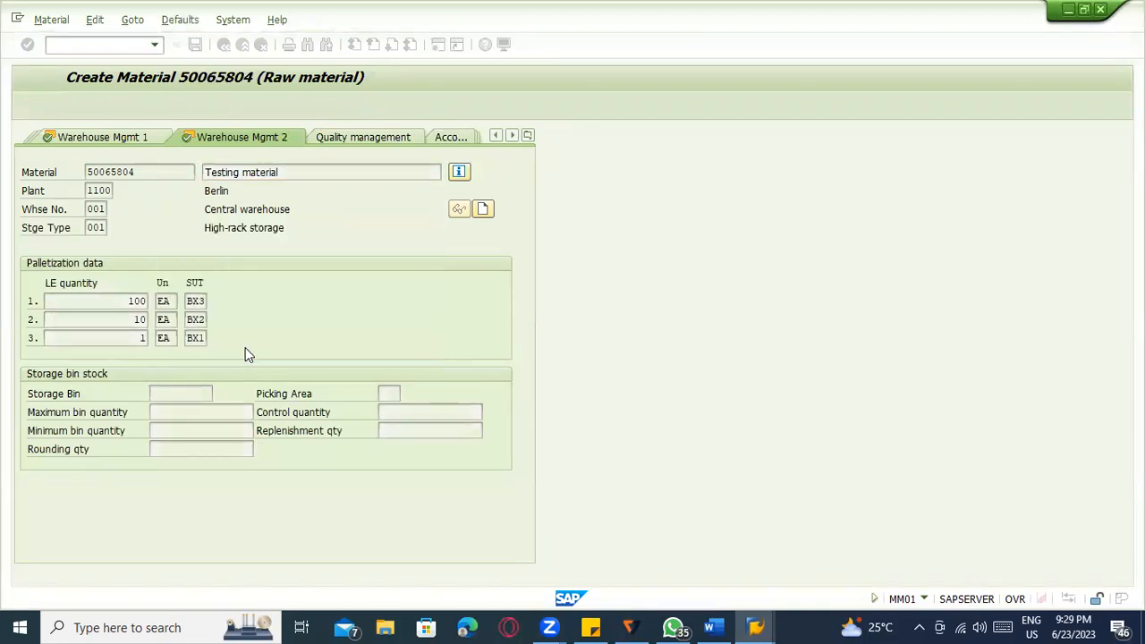
{"action": "left_click", "coordinate": [105, 47]}
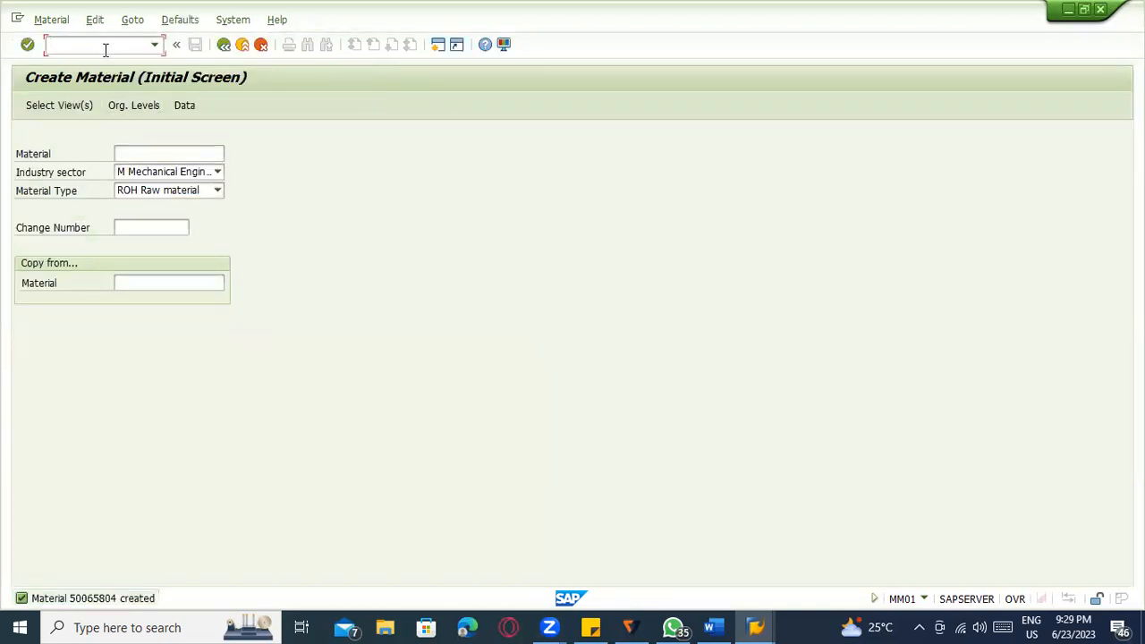
{"action": "type", "text": "/nls01n"}
{"action": "key", "text": "Return"}
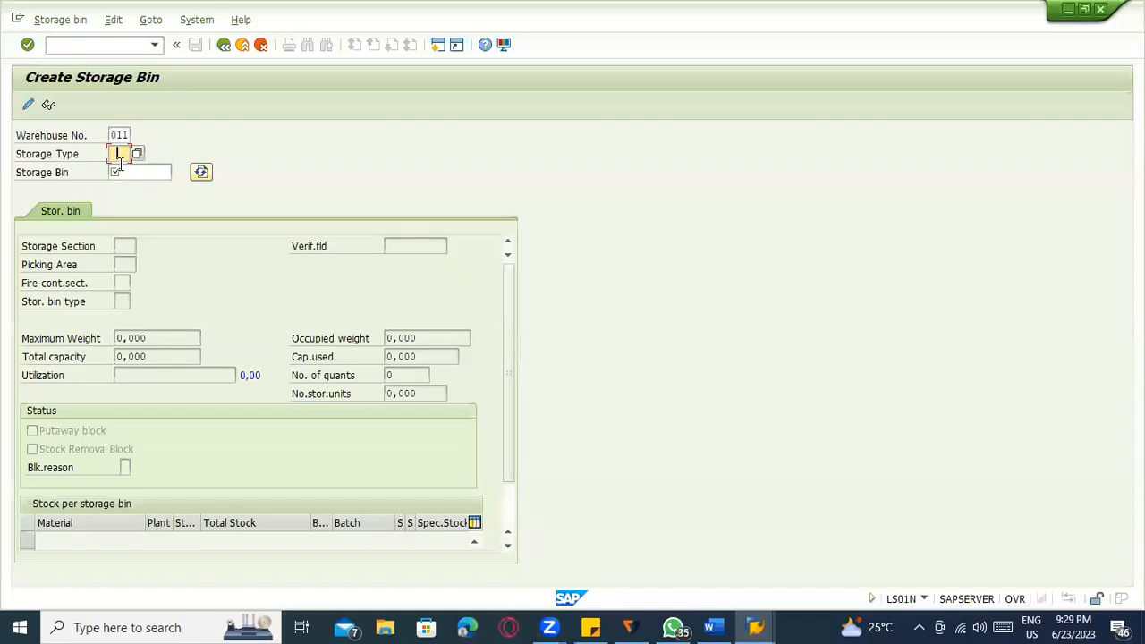
View warehouse 011's storage types 005, 916 and 999, then close the list.
{"action": "left_click", "coordinate": [138, 155]}
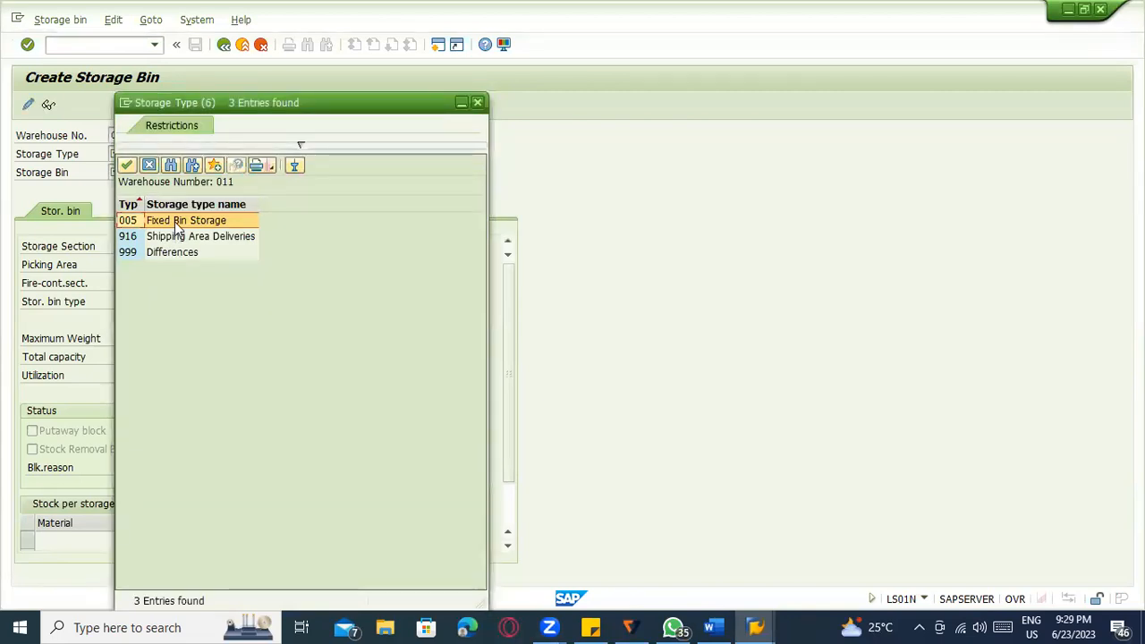
{"action": "double_click", "coordinate": [175, 222]}
{"action": "left_click", "coordinate": [82, 47]}
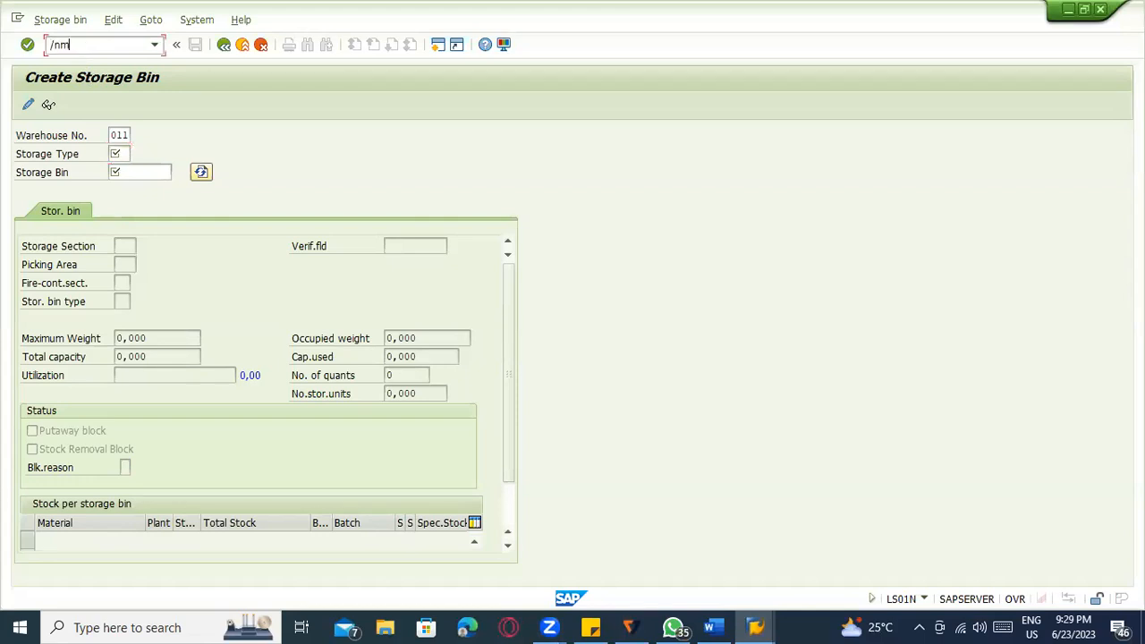
In MIGO, choose goods receipt and load the recently used purchase order.
{"action": "key", "text": "Return"}
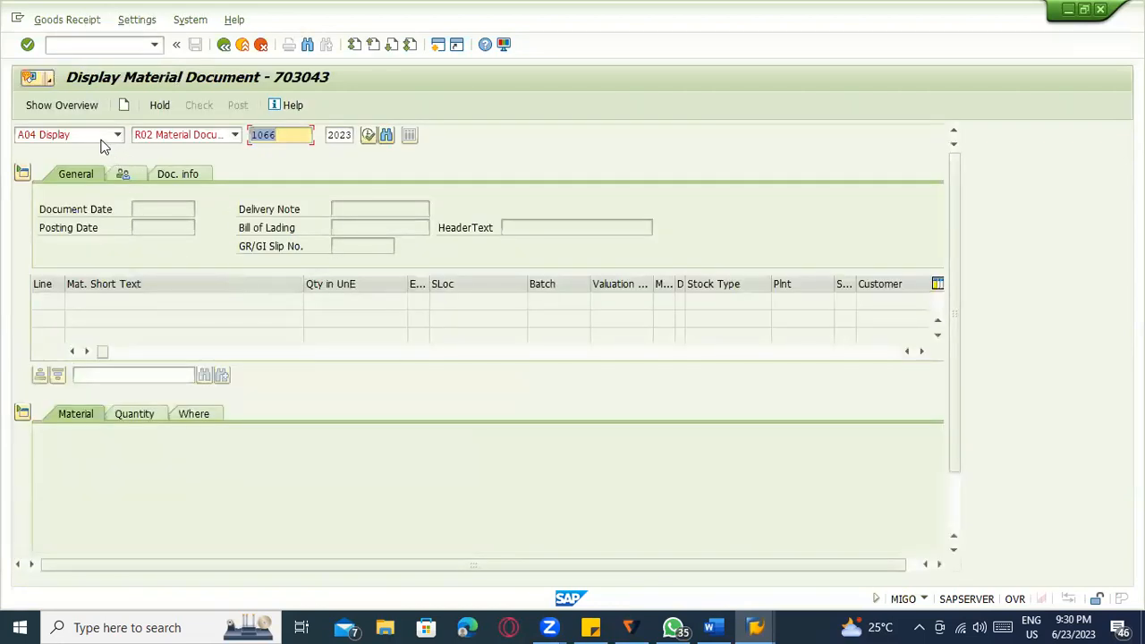
{"action": "left_click", "coordinate": [102, 142]}
{"action": "left_click", "coordinate": [96, 153]}
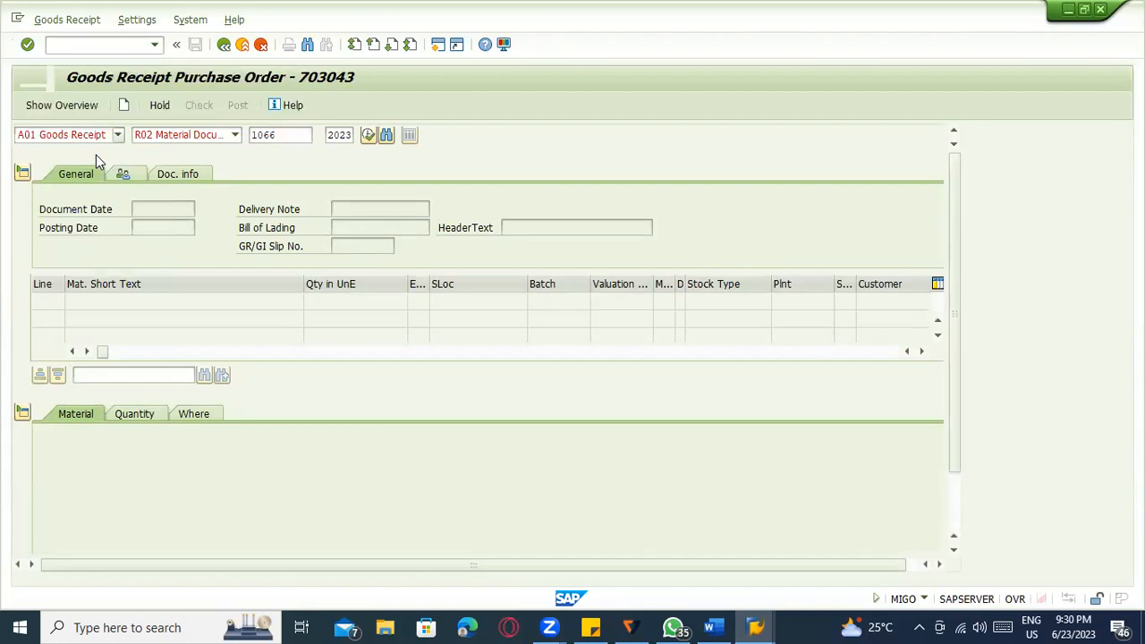
{"action": "left_click", "coordinate": [266, 135]}
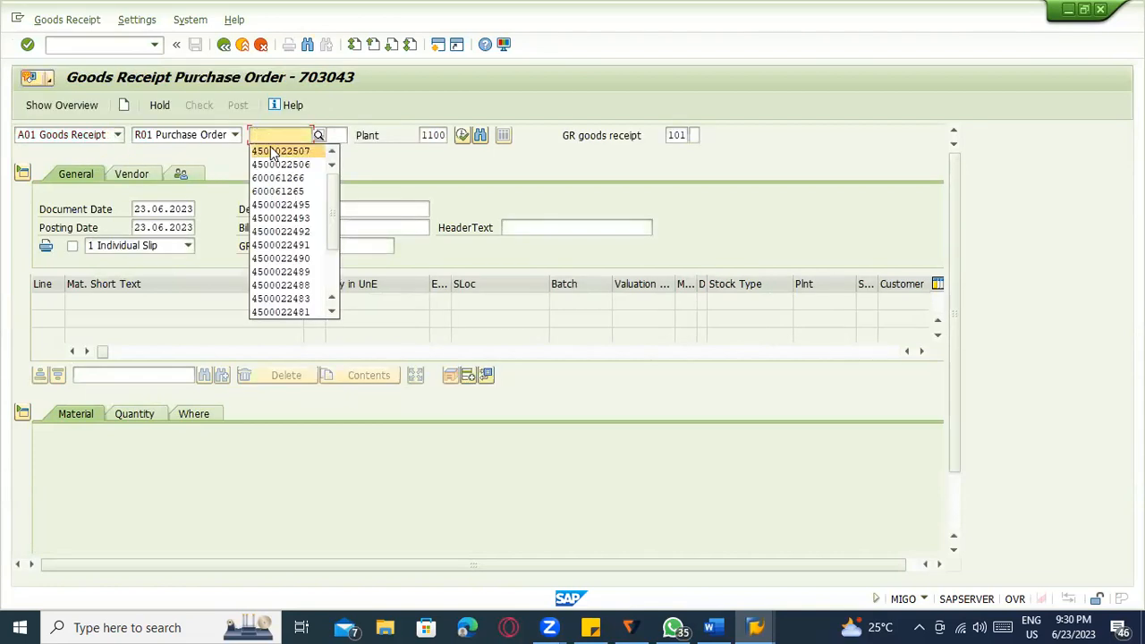
{"action": "left_click", "coordinate": [273, 152]}
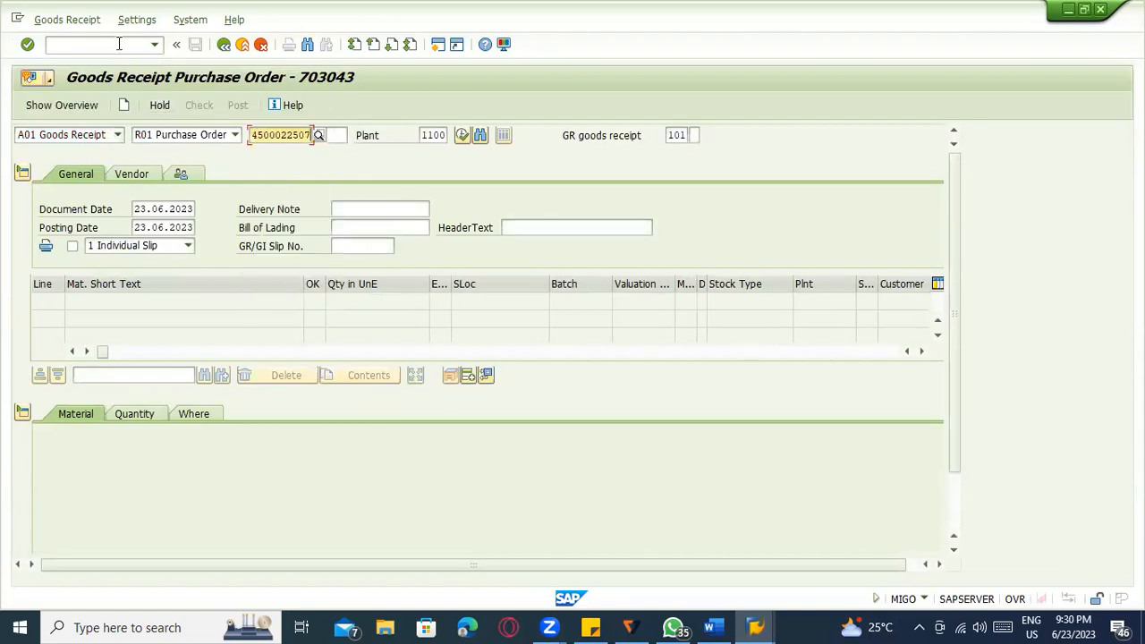
{"action": "key", "text": "Return"}
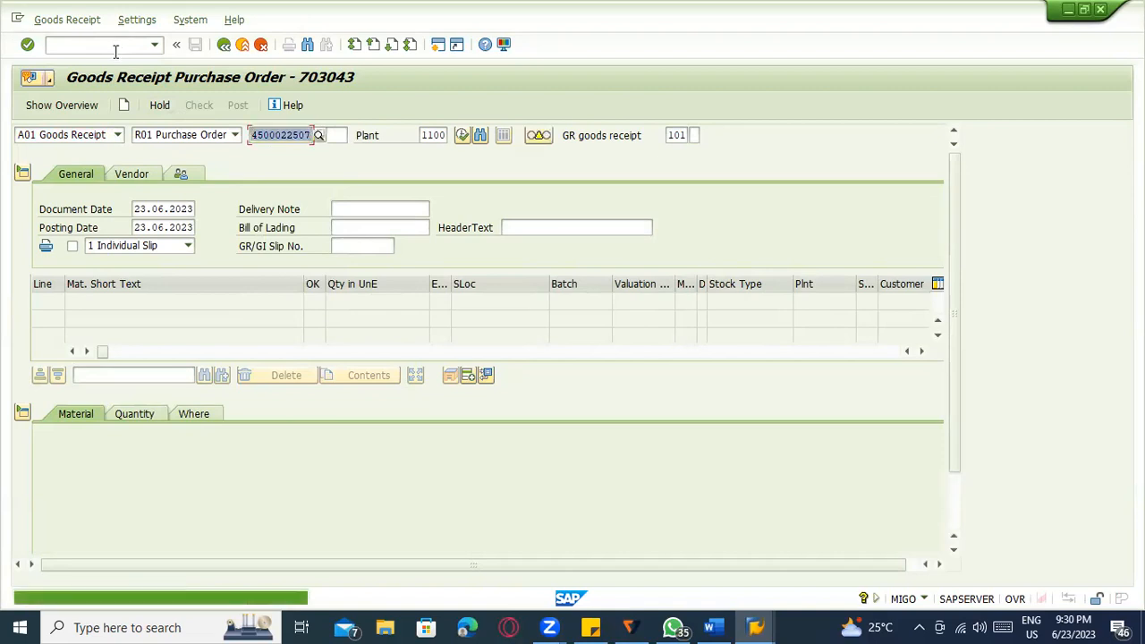
Cancel material document 1066, check it, and post cancellation document 1067.
{"action": "left_click", "coordinate": [82, 134]}
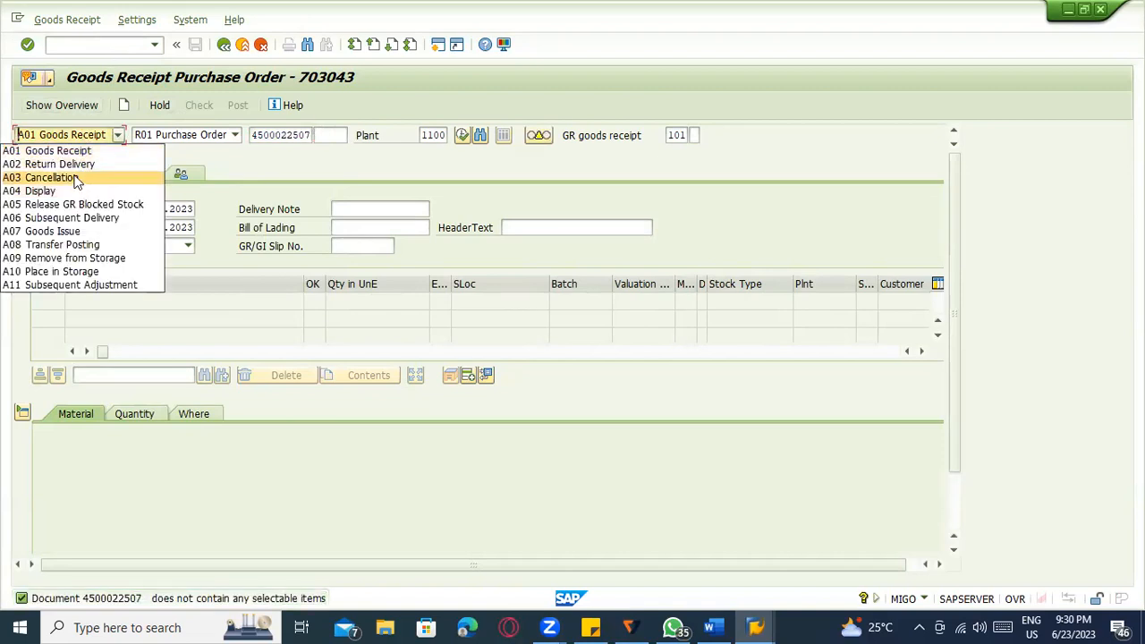
{"action": "left_click", "coordinate": [78, 178]}
{"action": "key", "text": "Return"}
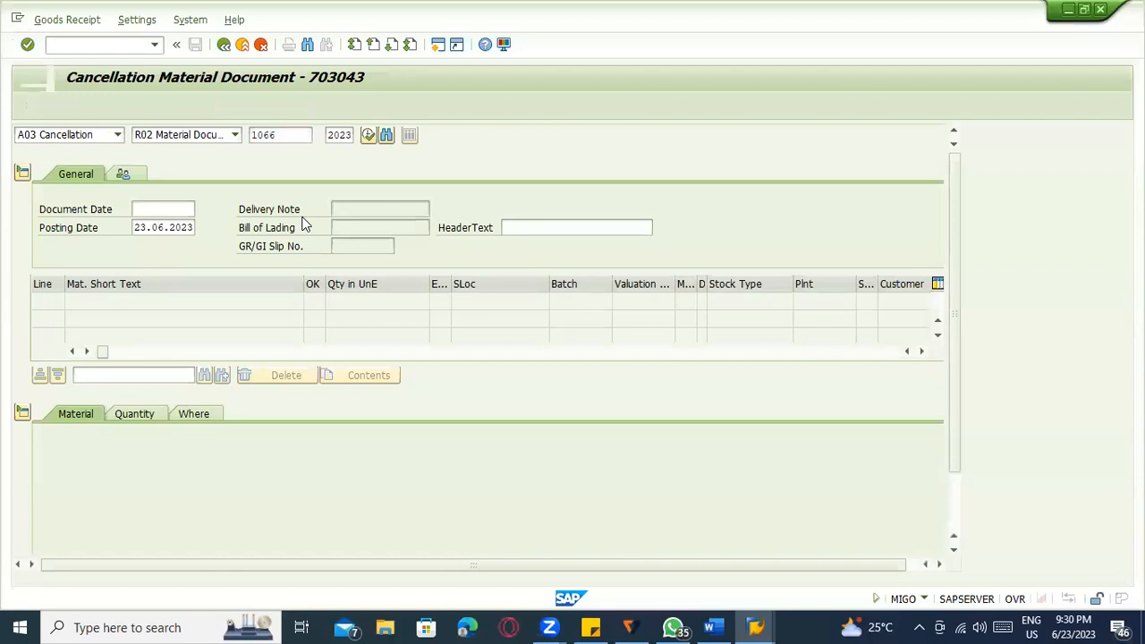
{"action": "scroll", "coordinate": [172, 474], "scroll_direction": "down", "scroll_amount": 2}
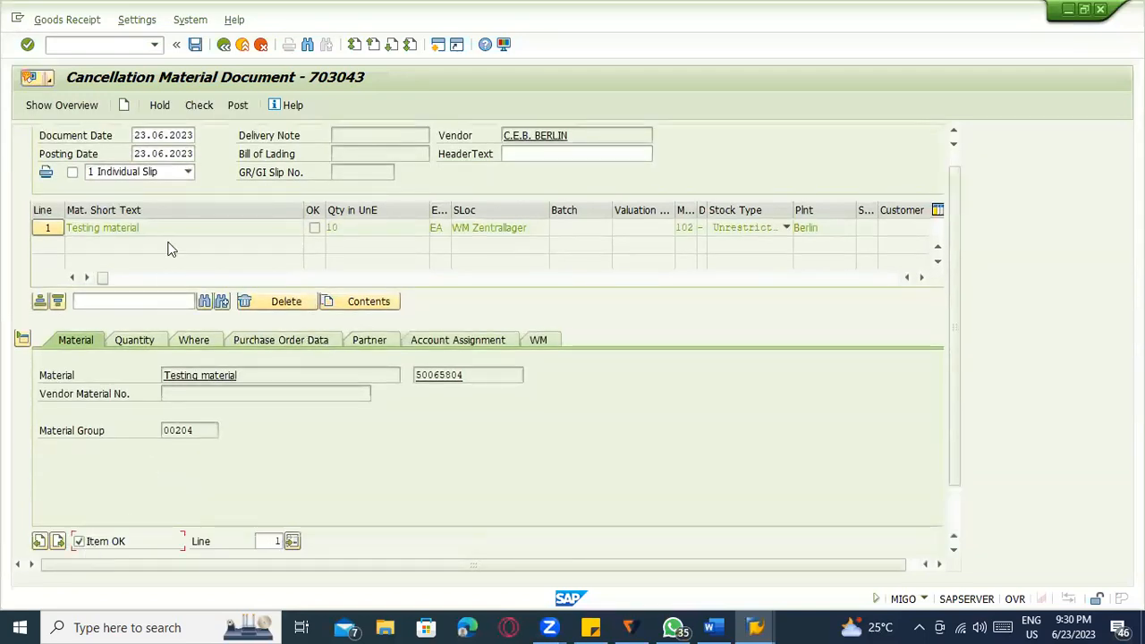
{"action": "scroll", "coordinate": [165, 268], "scroll_direction": "up", "scroll_amount": 2}
{"action": "left_click", "coordinate": [200, 106]}
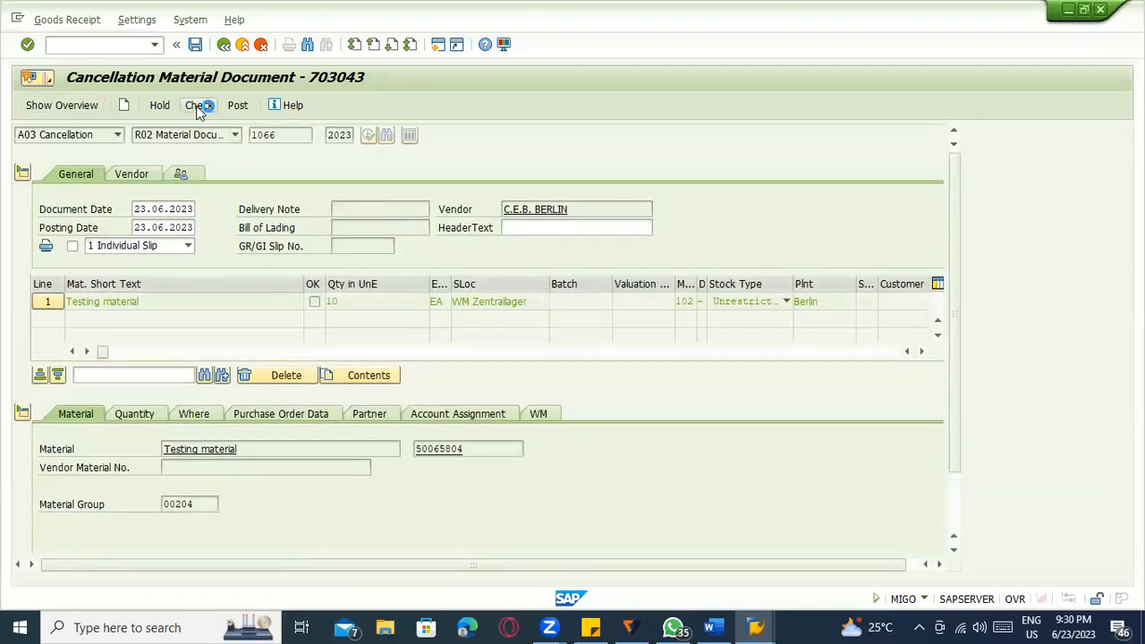
{"action": "left_click", "coordinate": [236, 106]}
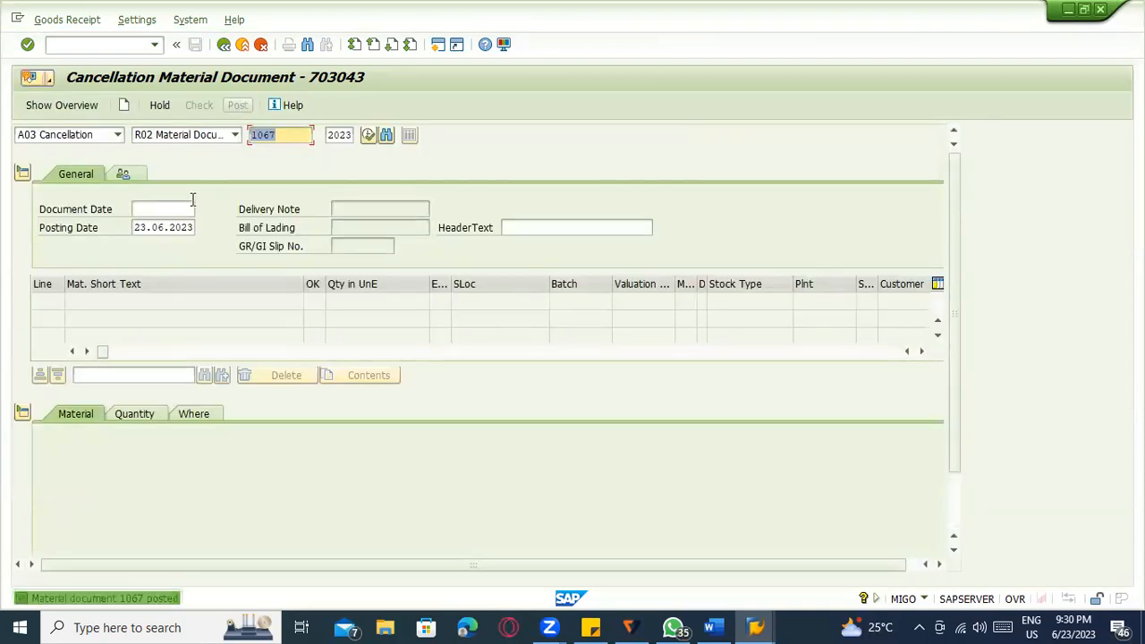
Switch back to goods receipt and set the item's storage location to 0001.
{"action": "left_click", "coordinate": [90, 140]}
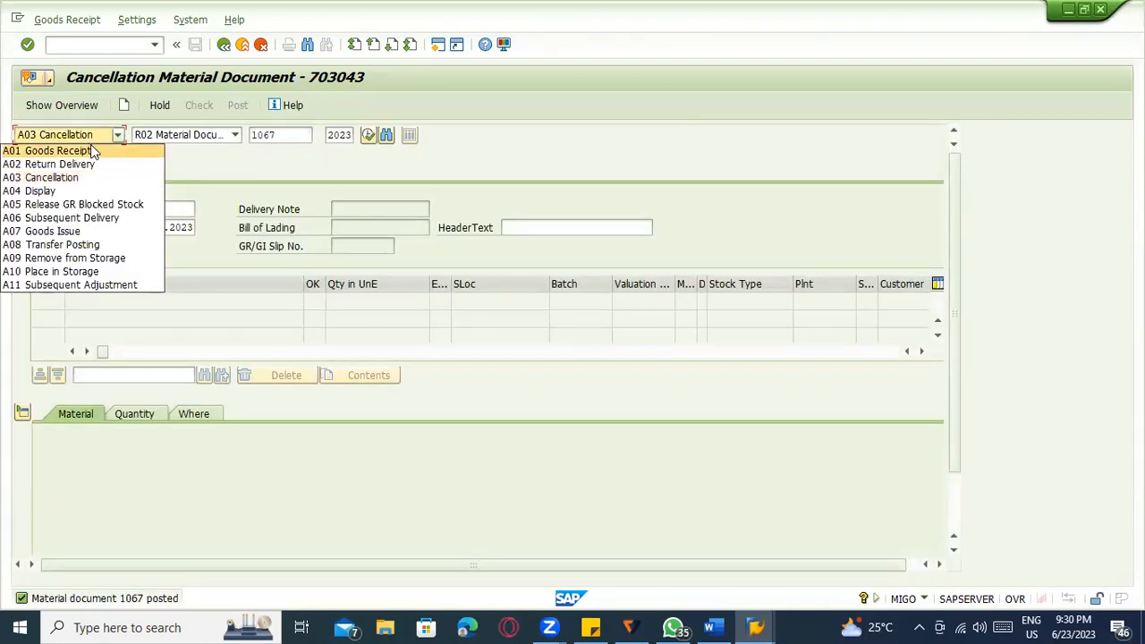
{"action": "left_click", "coordinate": [91, 146]}
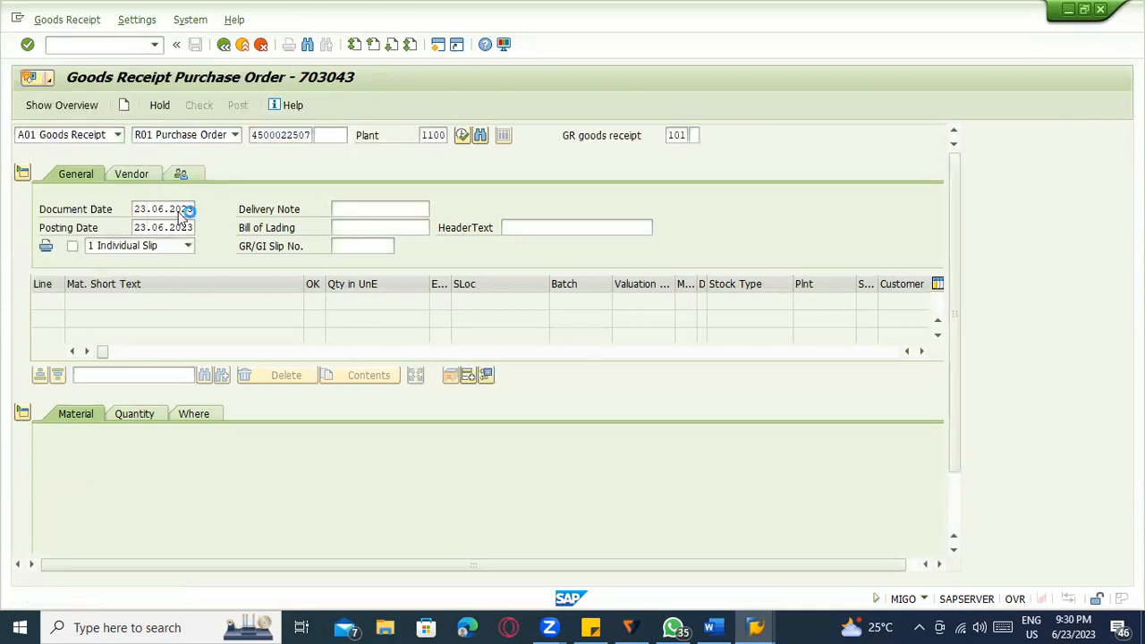
{"action": "scroll", "coordinate": [323, 291], "scroll_direction": "down", "scroll_amount": 2}
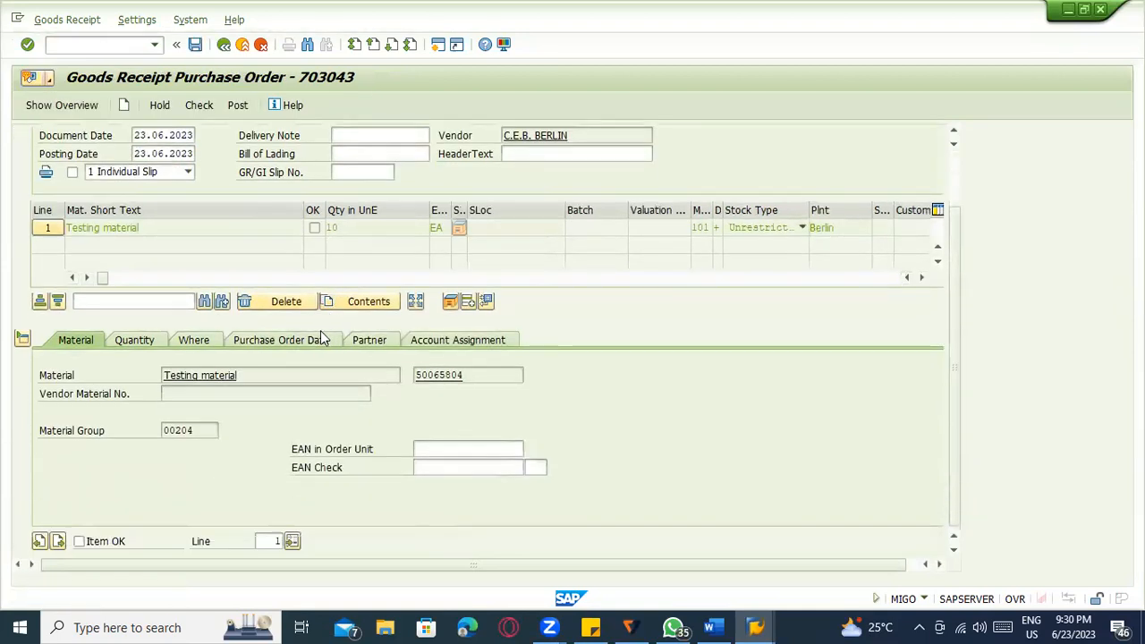
{"action": "left_click", "coordinate": [183, 341]}
{"action": "left_click", "coordinate": [206, 431]}
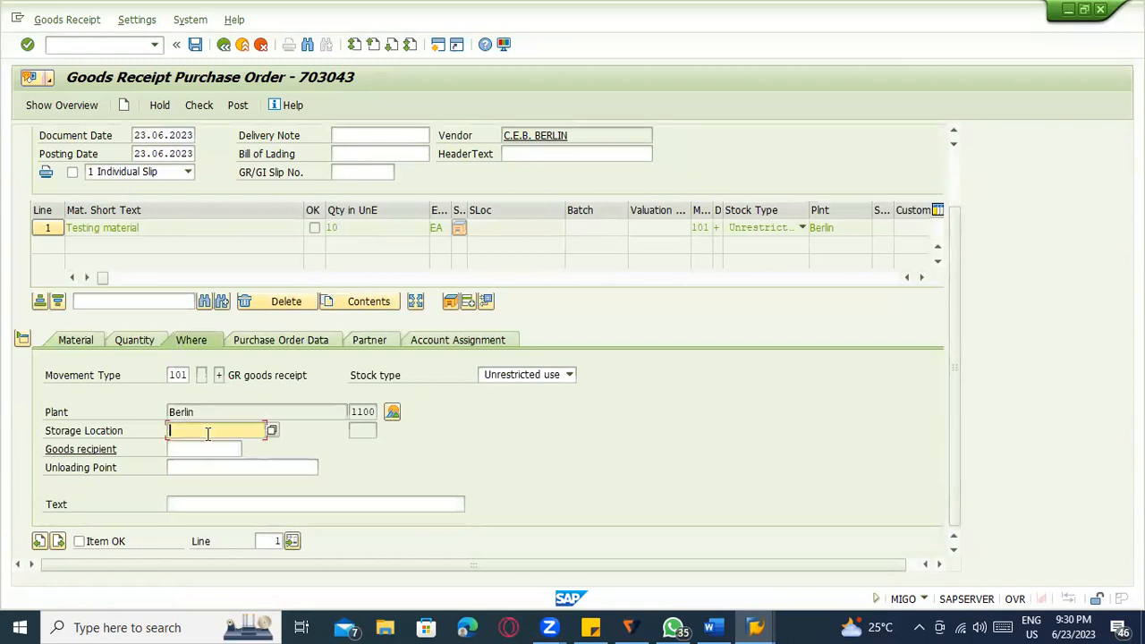
{"action": "type", "text": "0001"}
{"action": "key", "text": "Return"}
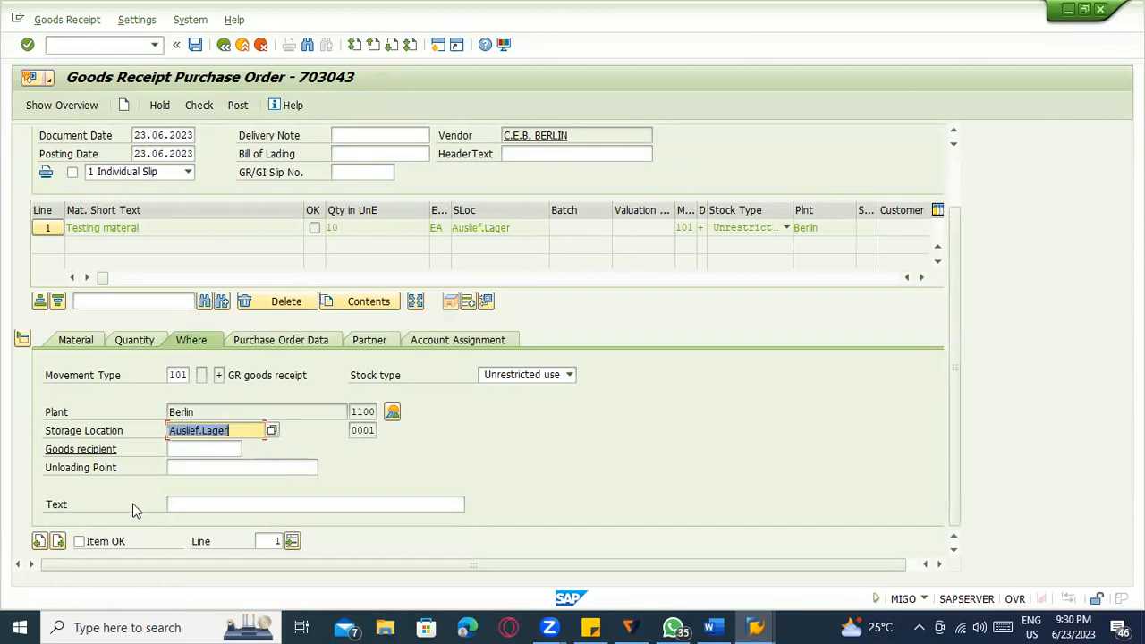
Mark the item OK, check it as O.K., and exit without saving.
{"action": "left_click", "coordinate": [93, 545]}
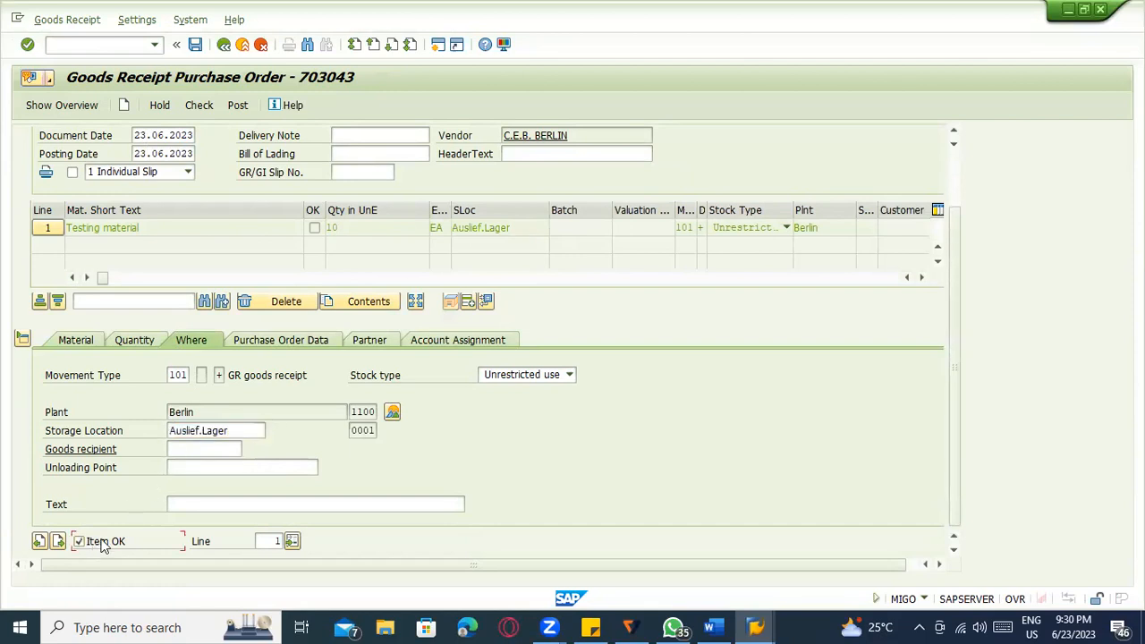
{"action": "left_click", "coordinate": [199, 106]}
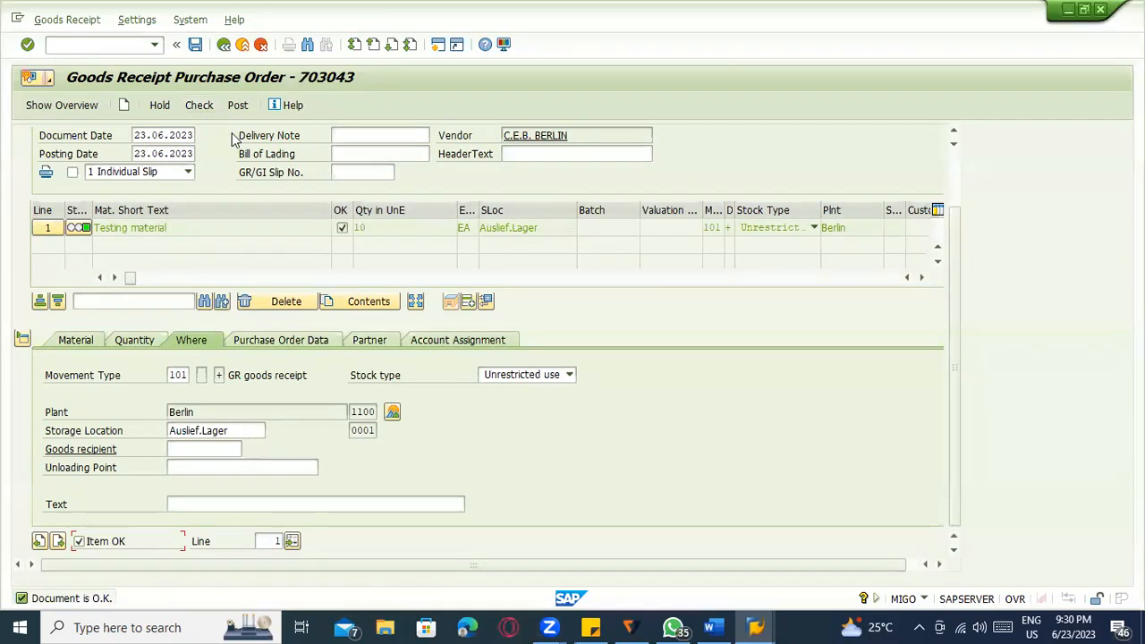
{"action": "left_click", "coordinate": [242, 45]}
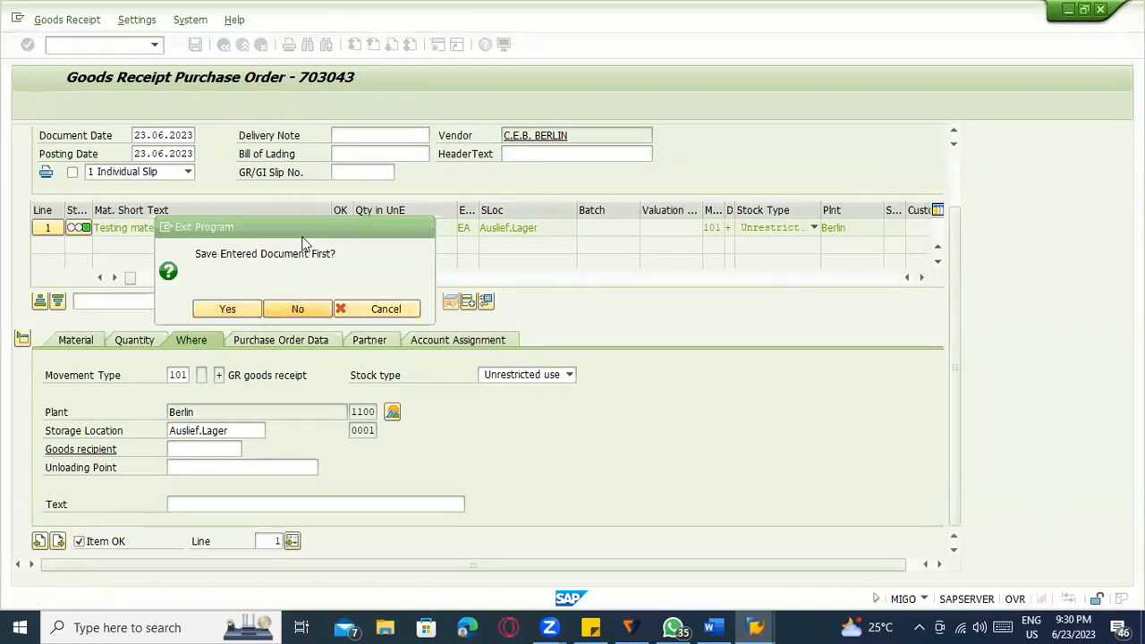
{"action": "left_click", "coordinate": [298, 309]}
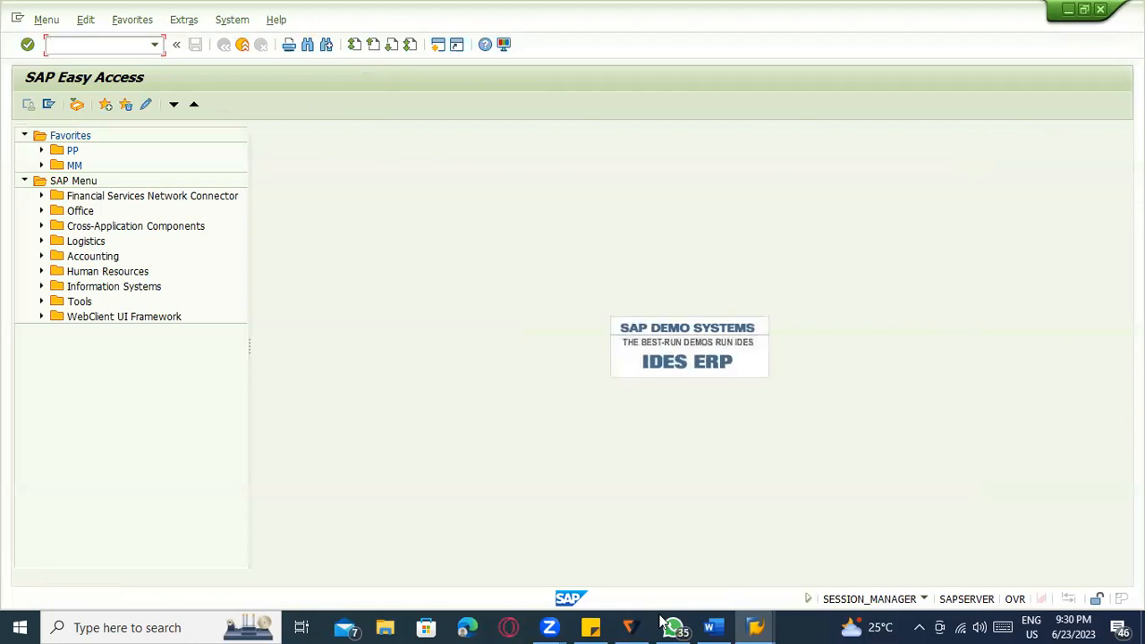
Restart MIGO, then in Word add blank lines after 'TO confirmed)' onto a new page.
{"action": "type", "text": "/nmigo"}
{"action": "key", "text": "Return"}
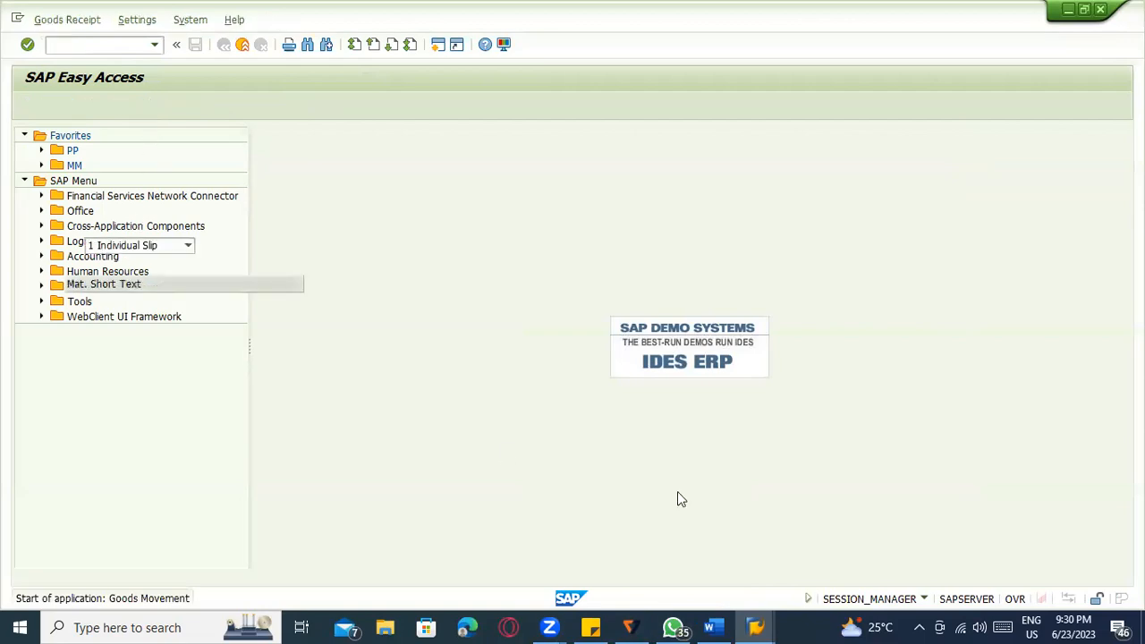
{"action": "left_click", "coordinate": [712, 628]}
{"action": "scroll", "coordinate": [536, 514], "scroll_direction": "down", "scroll_amount": 3}
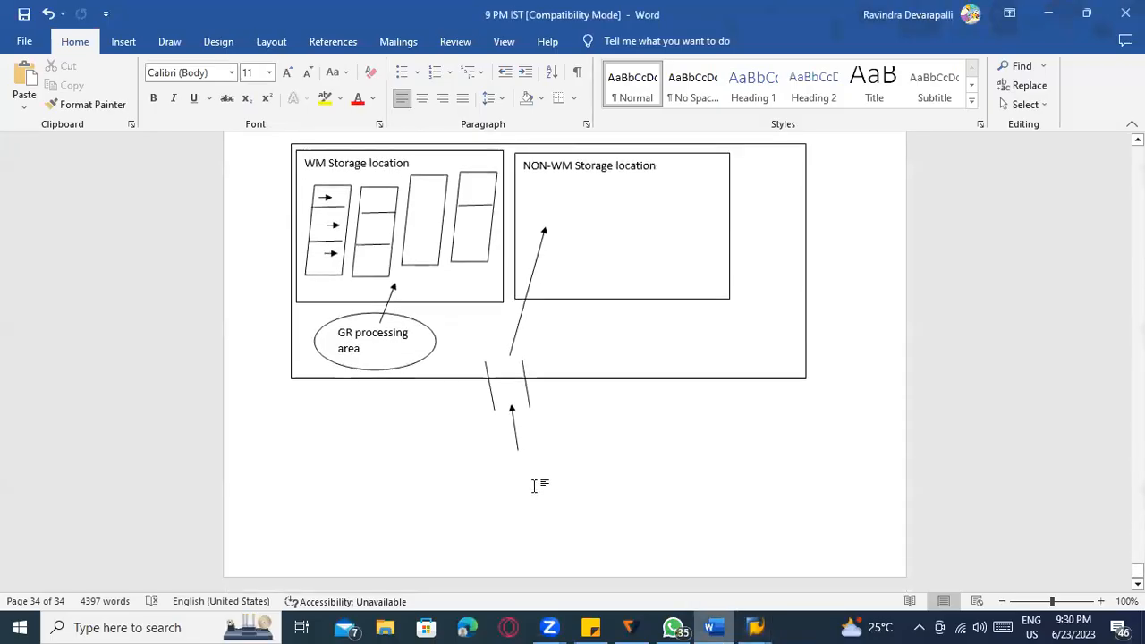
{"action": "scroll", "coordinate": [532, 481], "scroll_direction": "up", "scroll_amount": 1}
{"action": "scroll", "coordinate": [526, 437], "scroll_direction": "up", "scroll_amount": 3}
{"action": "left_click", "coordinate": [551, 318]}
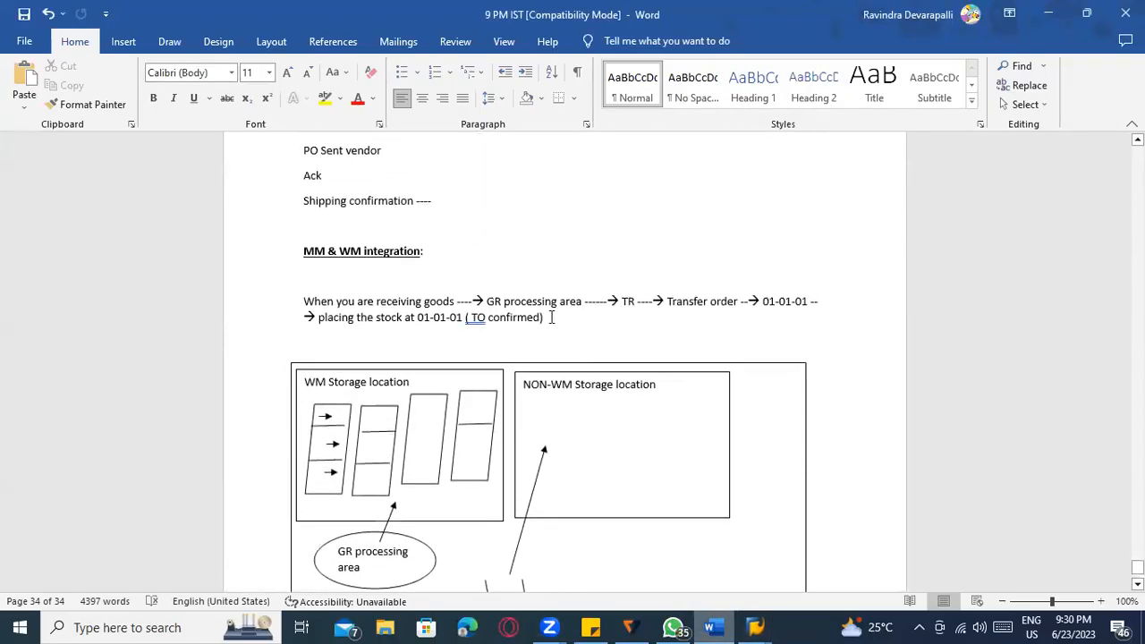
{"action": "key", "text": "Return"}
{"action": "key", "text": "Return"}
{"action": "key", "text": "Return"}
{"action": "key", "text": "Return"}
{"action": "key", "text": "Return"}
{"action": "key", "text": "Return"}
{"action": "key", "text": "Return"}
{"action": "key", "text": "Return"}
{"action": "key", "text": "Return"}
{"action": "key", "text": "Return"}
{"action": "key", "text": "Return"}
{"action": "key", "text": "Return"}
{"action": "key", "text": "Return"}
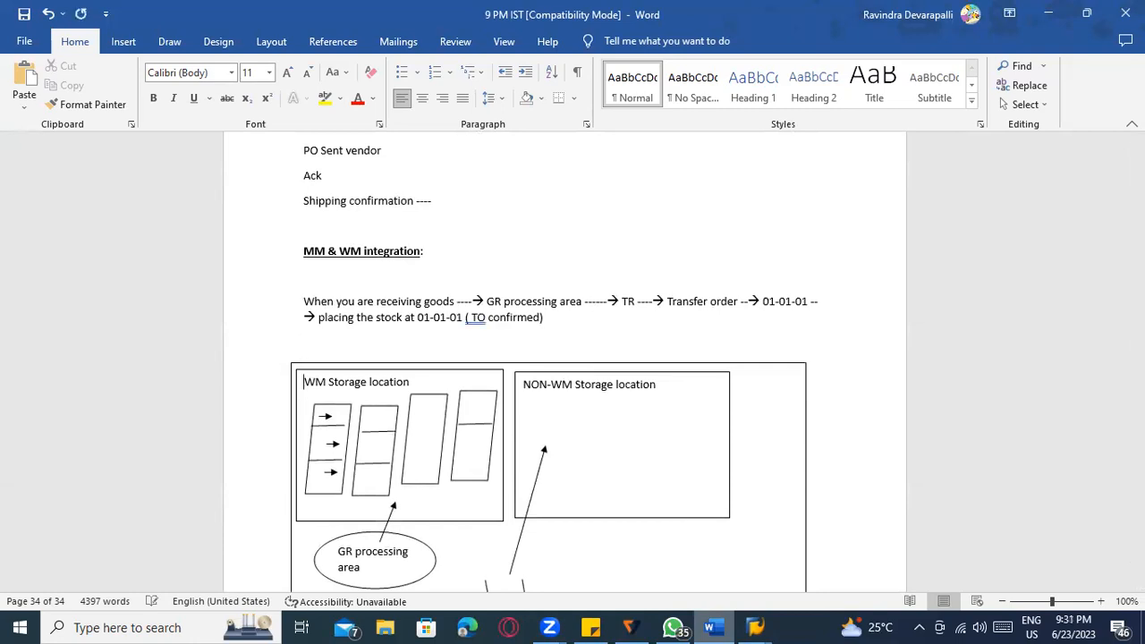
{"action": "key", "text": "Return"}
{"action": "key", "text": "Return"}
{"action": "key", "text": "Return"}
{"action": "key", "text": "Return"}
{"action": "key", "text": "Return"}
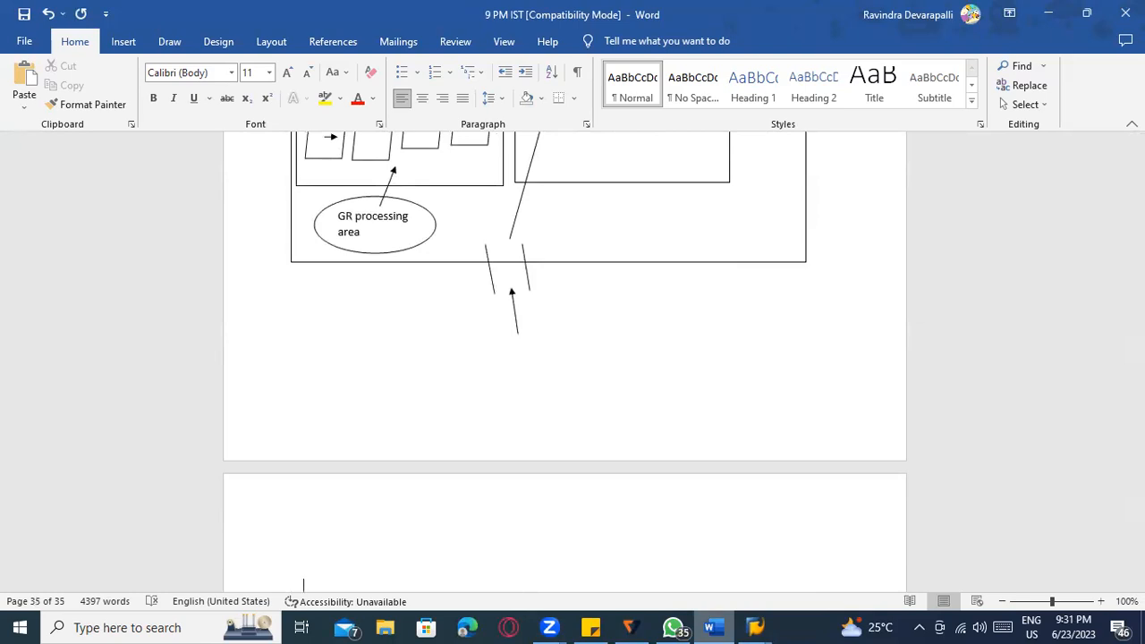
{"action": "scroll", "coordinate": [570, 335], "scroll_direction": "down", "scroll_amount": 2}
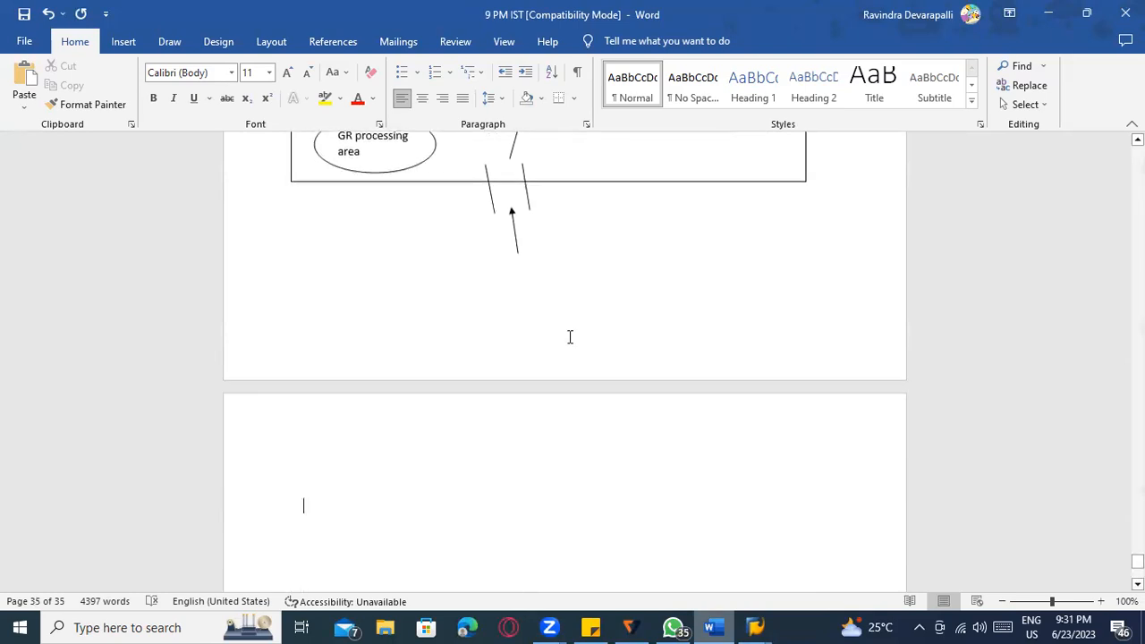
Type the note 'Good receipt area or interim storage area - 902', correcting 'interium' to 'interim'.
{"action": "type", "text": "Good "}
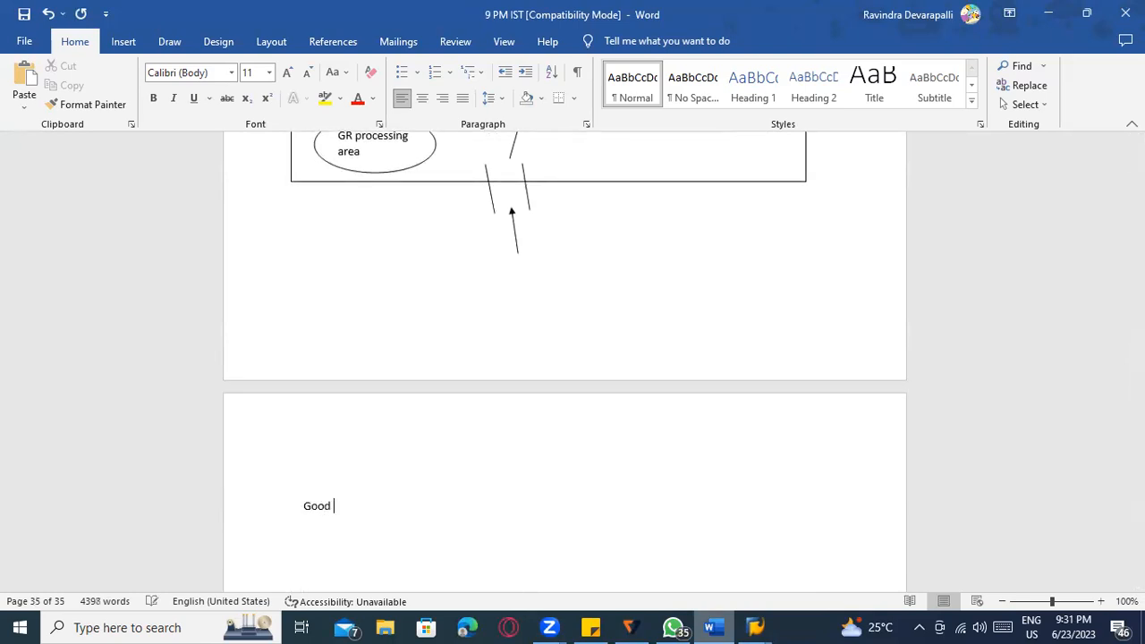
{"action": "type", "text": "receipt area or interium storage "}
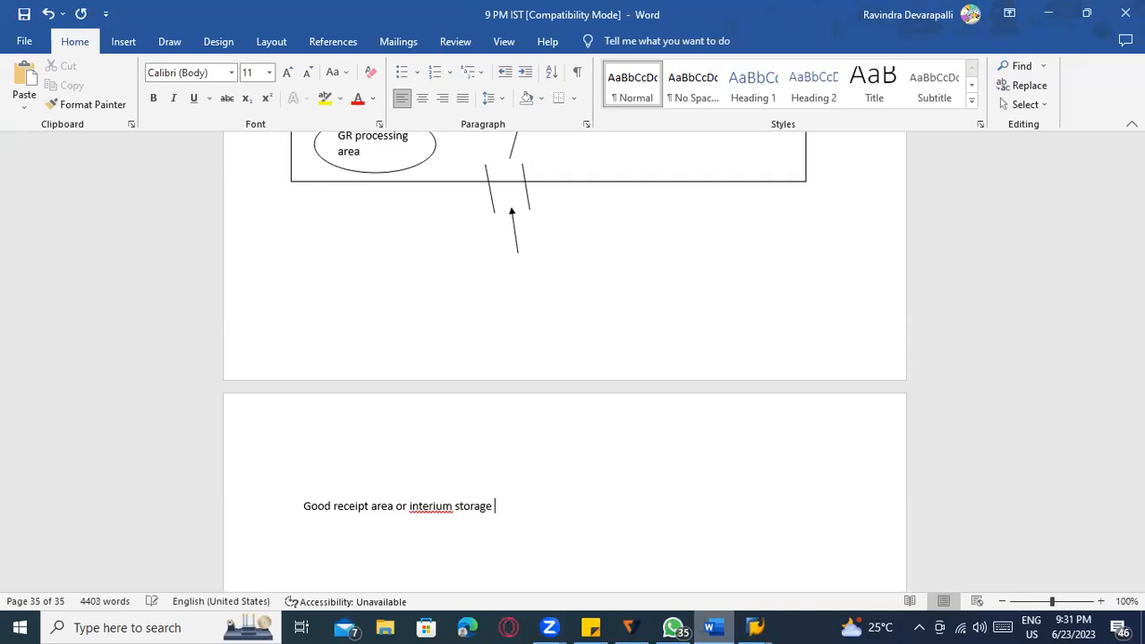
{"action": "type", "text": "area"}
{"action": "scroll", "coordinate": [496, 427], "scroll_direction": "down", "scroll_amount": 1}
{"action": "right_click", "coordinate": [423, 466]}
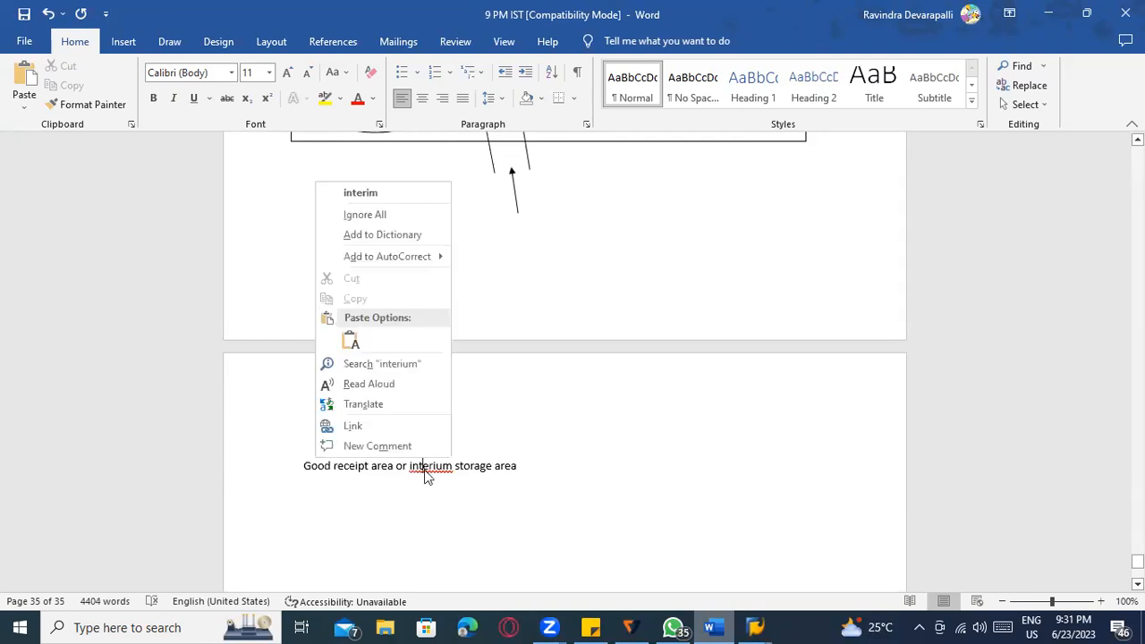
{"action": "left_click", "coordinate": [370, 194]}
{"action": "scroll", "coordinate": [546, 297], "scroll_direction": "up", "scroll_amount": 5}
{"action": "scroll", "coordinate": [534, 325], "scroll_direction": "down", "scroll_amount": 5}
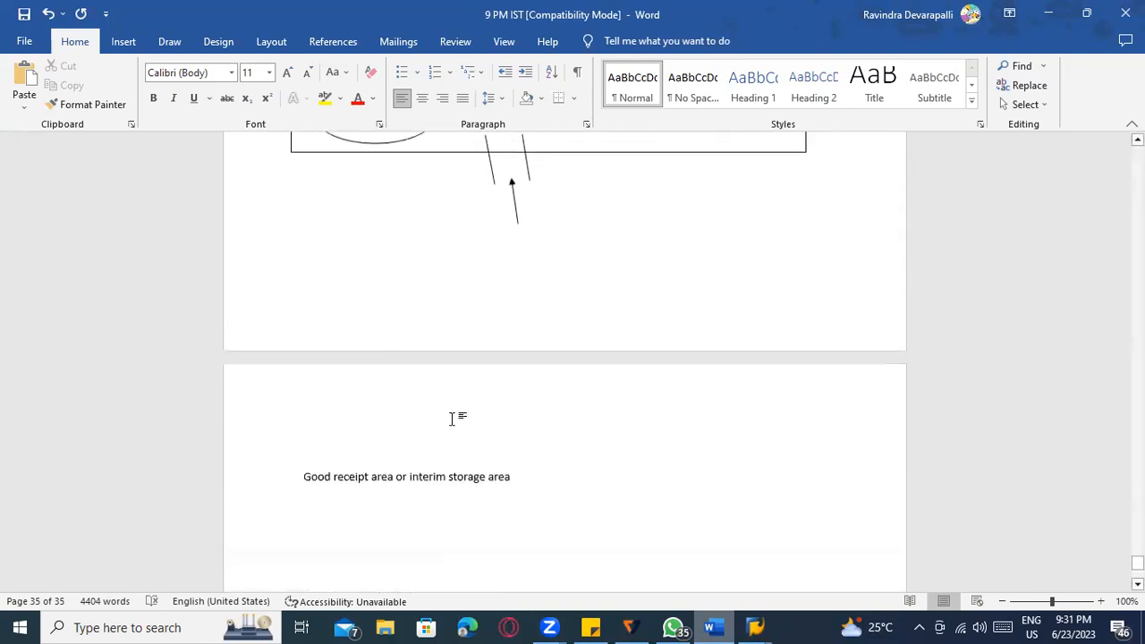
{"action": "scroll", "coordinate": [466, 410], "scroll_direction": "down", "scroll_amount": 2}
{"action": "left_click", "coordinate": [438, 385]}
{"action": "left_click", "coordinate": [519, 385]}
{"action": "type", "text": "- 9"}
{"action": "type", "text": "02"}
{"action": "scroll", "coordinate": [526, 412], "scroll_direction": "up", "scroll_amount": 1}
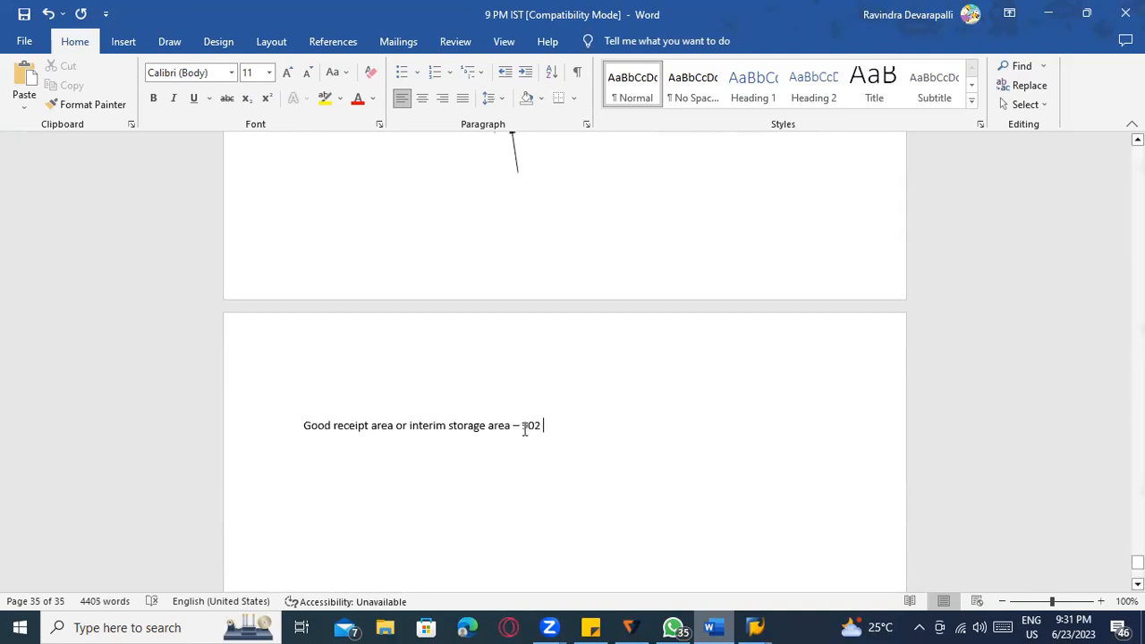
{"action": "left_click_drag", "start_coordinate": [537, 426], "coordinate": [524, 426]}
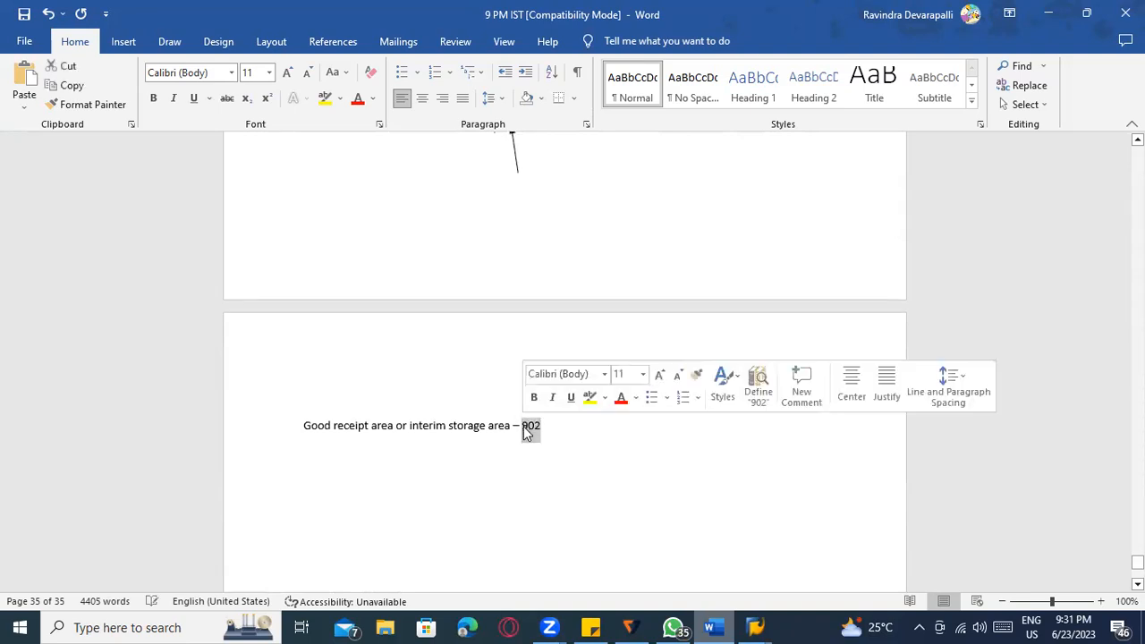
{"action": "key", "text": "alt+Tab"}
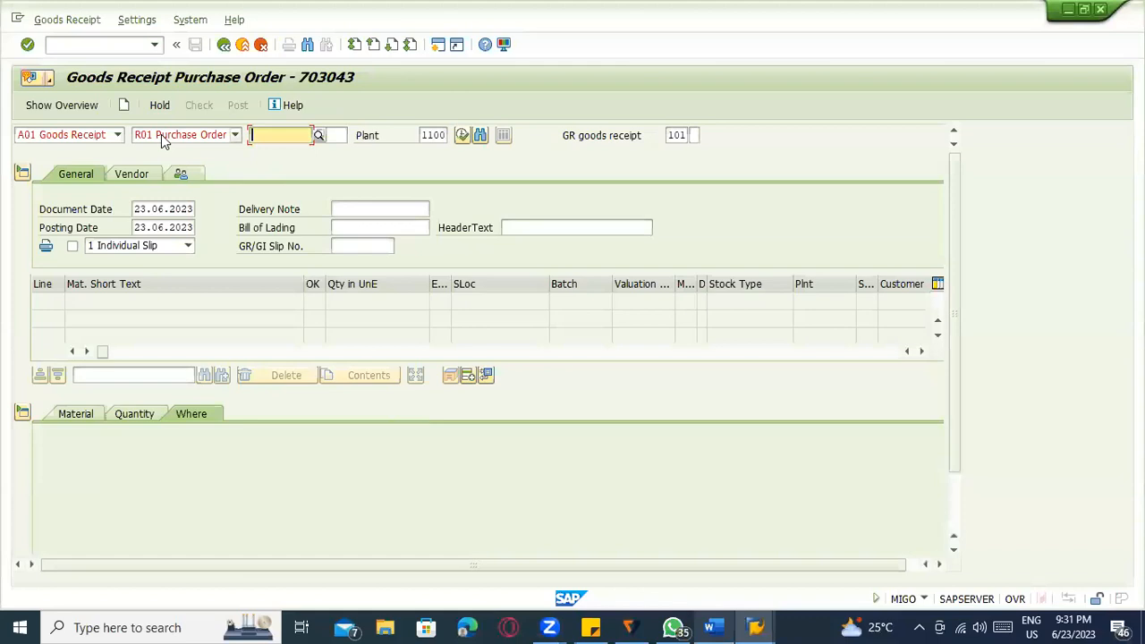
Display material document 1067's WM details and copy storage type 902 into the Word note.
{"action": "left_click", "coordinate": [117, 134]}
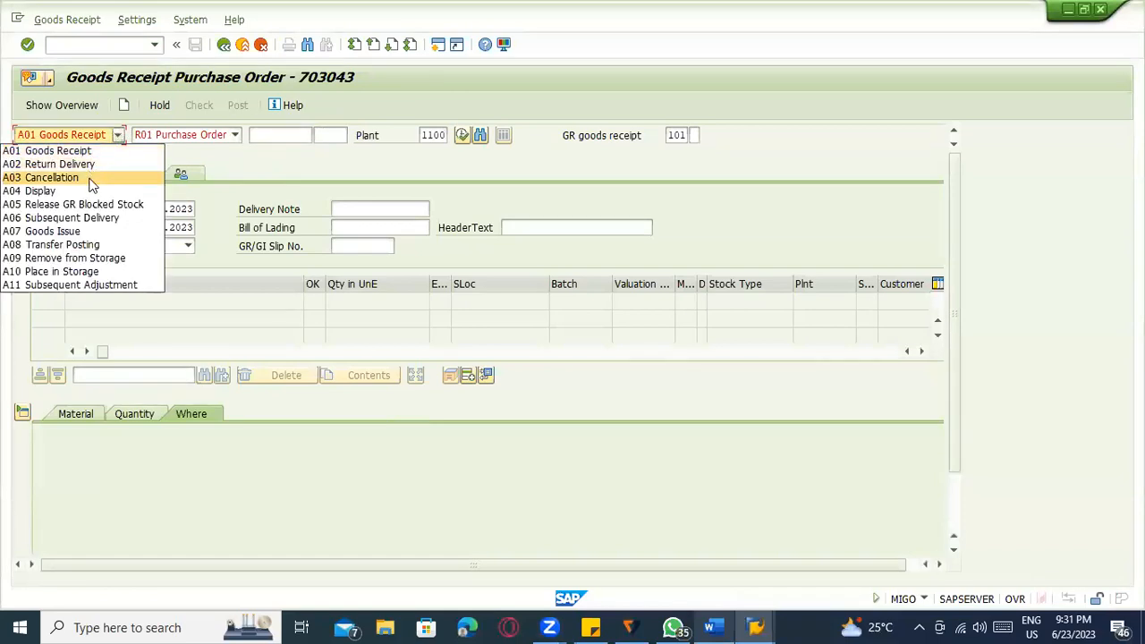
{"action": "left_click", "coordinate": [94, 191]}
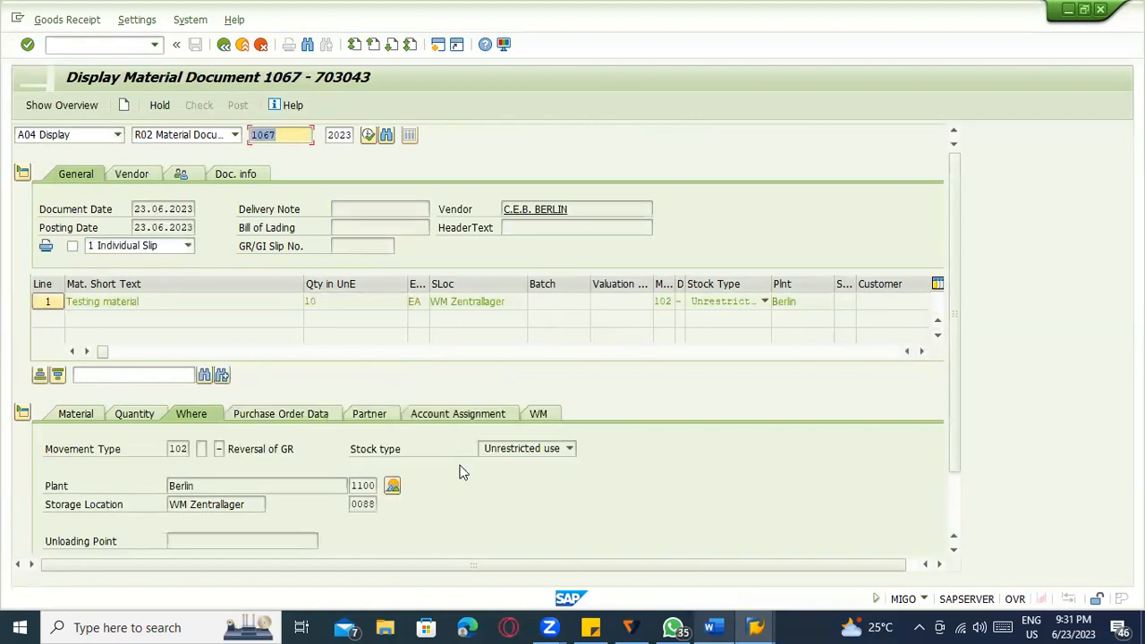
{"action": "left_click", "coordinate": [536, 409]}
{"action": "scroll", "coordinate": [76, 407], "scroll_direction": "down", "scroll_amount": 2}
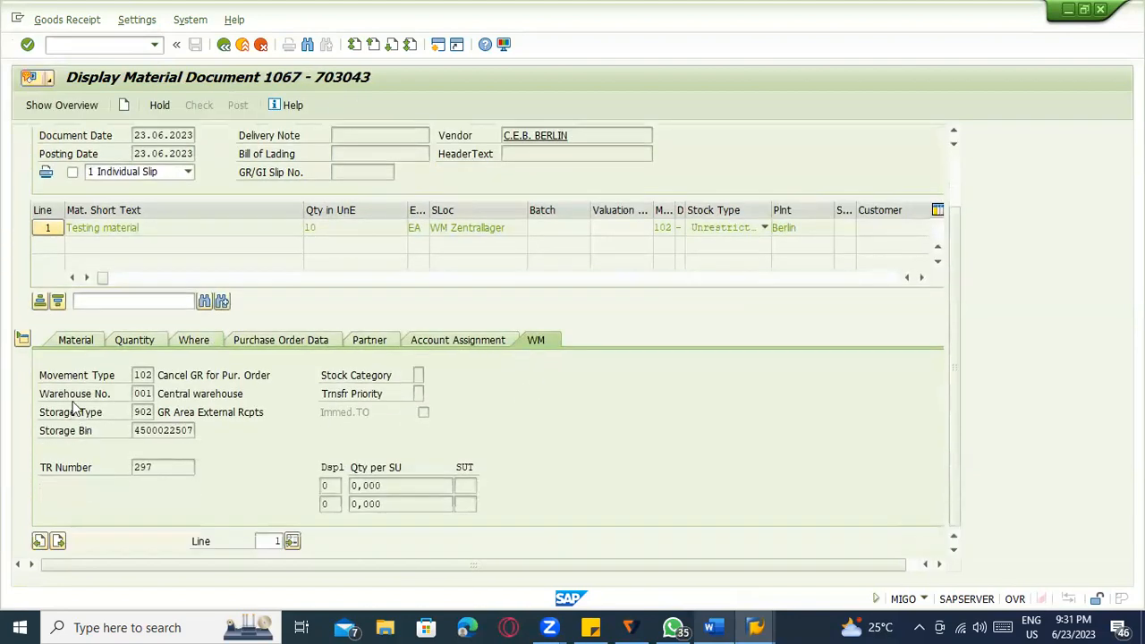
{"action": "left_click", "coordinate": [143, 413]}
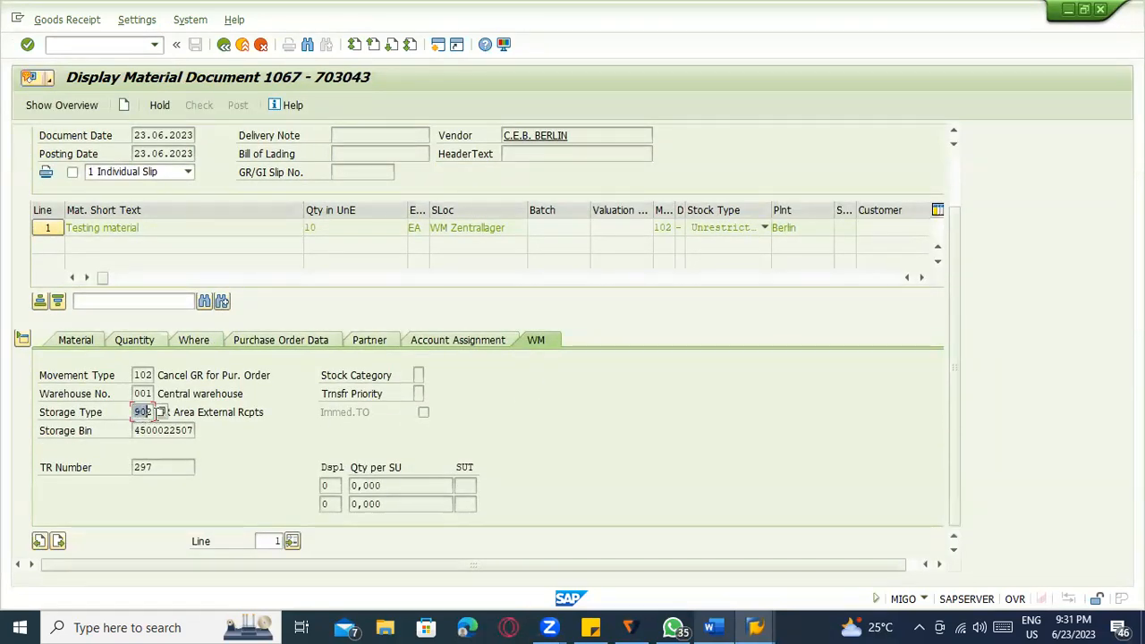
{"action": "left_click", "coordinate": [273, 412]}
{"action": "double_click", "coordinate": [144, 411]}
{"action": "key", "text": "ctrl+c"}
{"action": "left_click", "coordinate": [198, 413]}
{"action": "key", "text": "alt+Tab"}
{"action": "key", "text": "ctrl+v"}
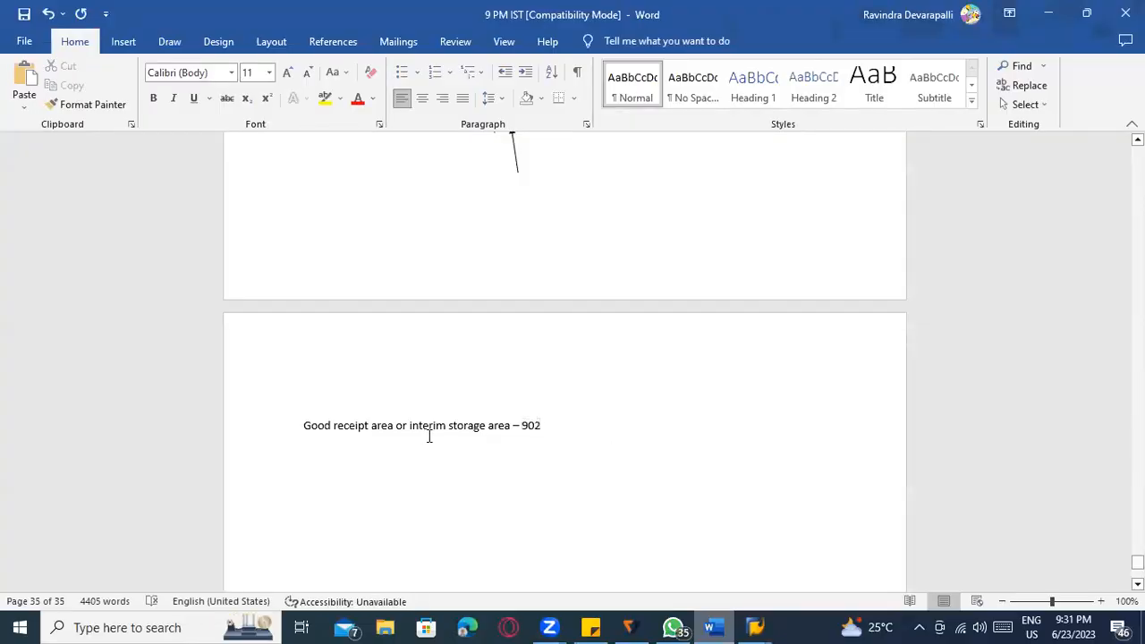
Select the interim storage note line, compare it with the diagram, and return to document 1067.
{"action": "left_click_drag", "start_coordinate": [525, 433], "coordinate": [300, 445]}
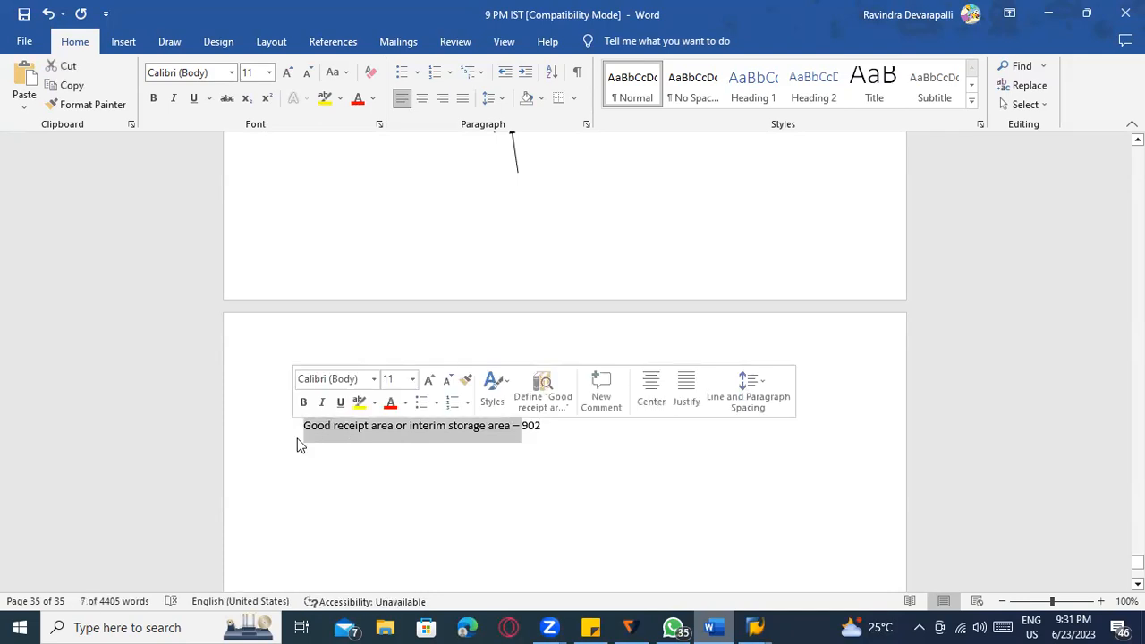
{"action": "scroll", "coordinate": [299, 443], "scroll_direction": "up", "scroll_amount": 2}
{"action": "scroll", "coordinate": [465, 456], "scroll_direction": "down", "scroll_amount": 2}
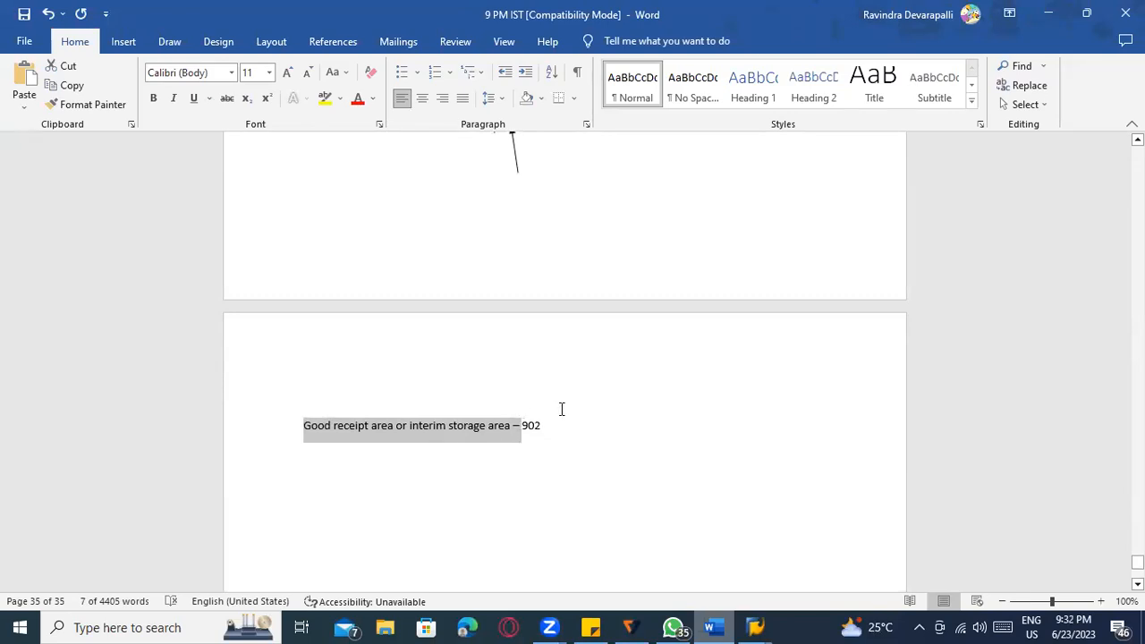
{"action": "scroll", "coordinate": [561, 409], "scroll_direction": "up", "scroll_amount": 6}
{"action": "scroll", "coordinate": [490, 335], "scroll_direction": "down", "scroll_amount": 7}
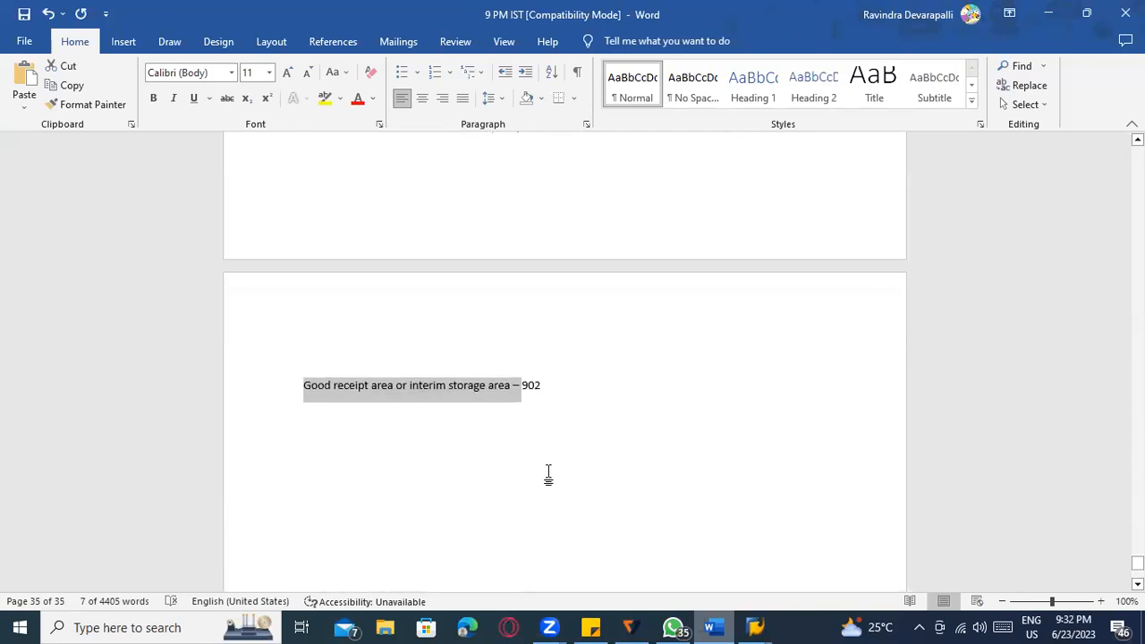
{"action": "key", "text": "alt+Tab"}
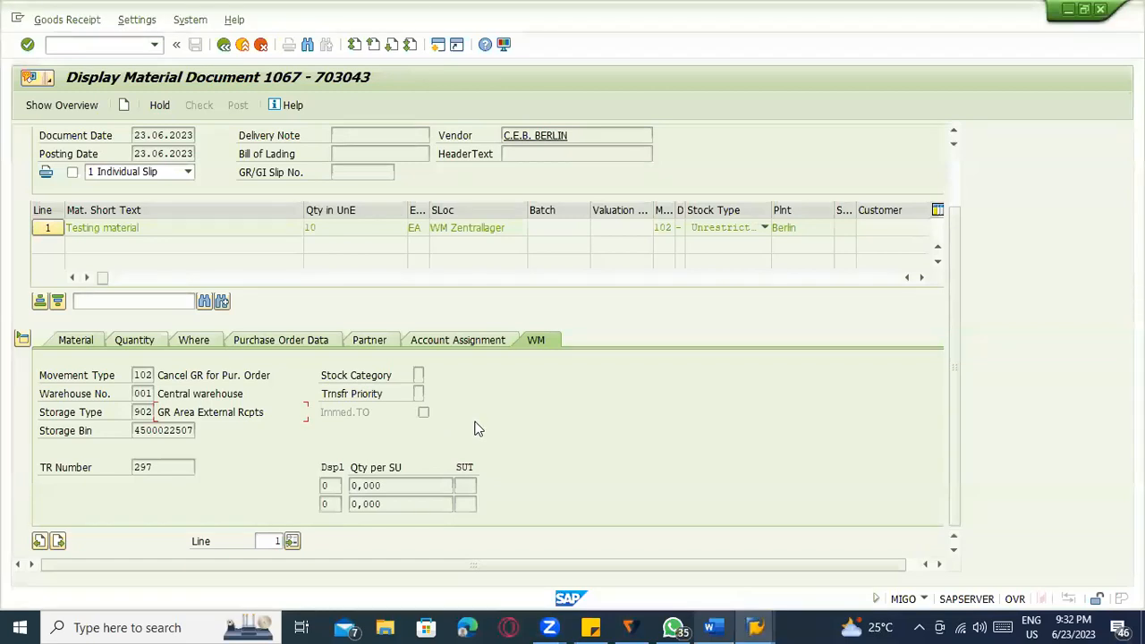
{"action": "key", "text": "alt+Tab"}
{"action": "key", "text": "alt+Tab"}
{"action": "key", "text": "alt+Tab"}
{"action": "key", "text": "alt+Tab"}
{"action": "key", "text": "alt+Tab"}
{"action": "key", "text": "alt+Tab"}
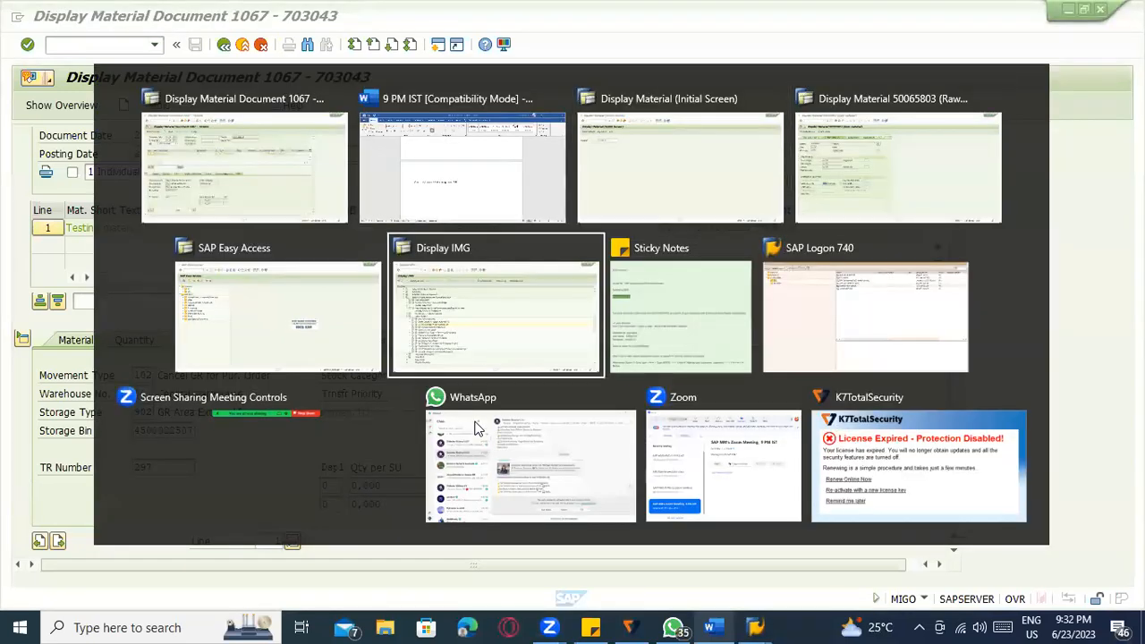
{"action": "key", "text": "alt+Tab"}
{"action": "key", "text": "alt+Tab"}
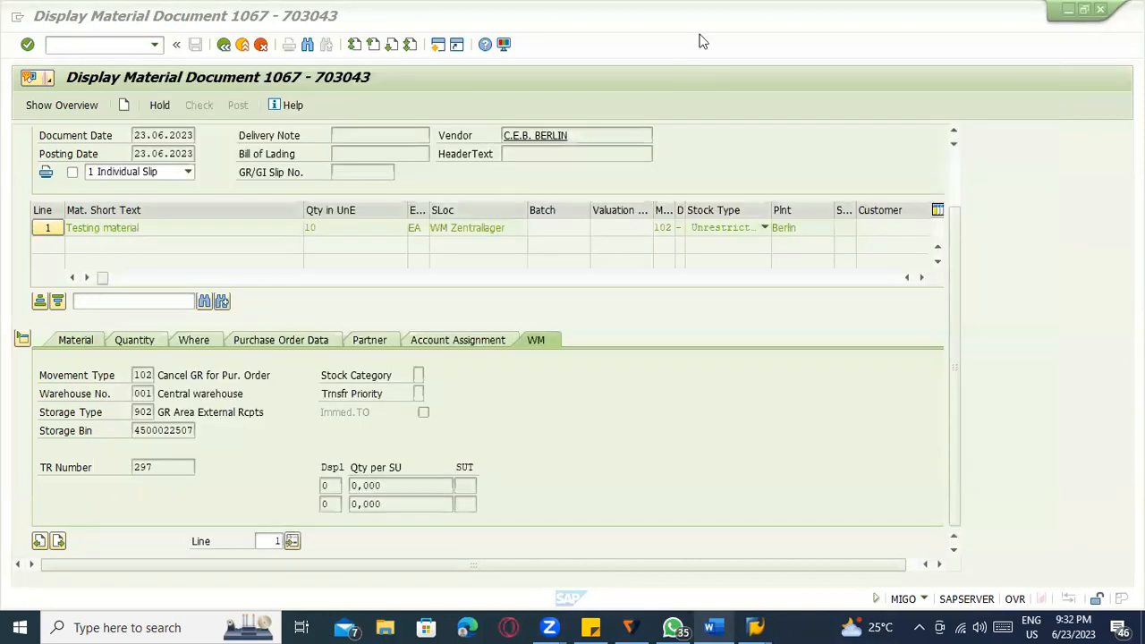
{"action": "left_click", "coordinate": [604, 422]}
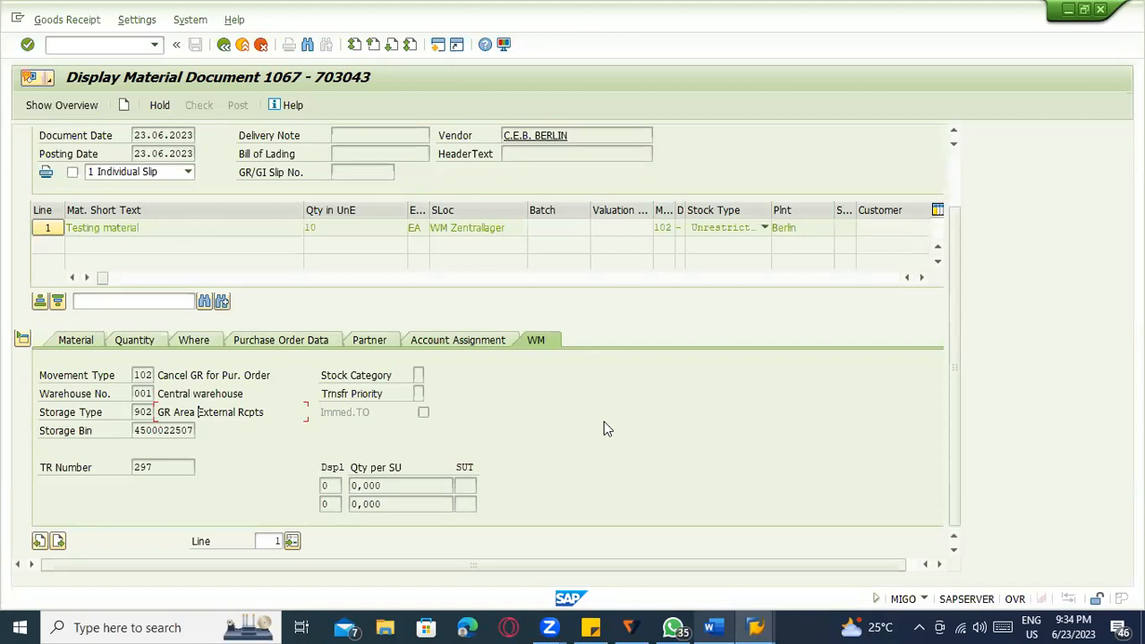
Switch from SAP back to the Word notes document showing the 902 storage type line.
{"action": "left_click", "coordinate": [710, 627]}
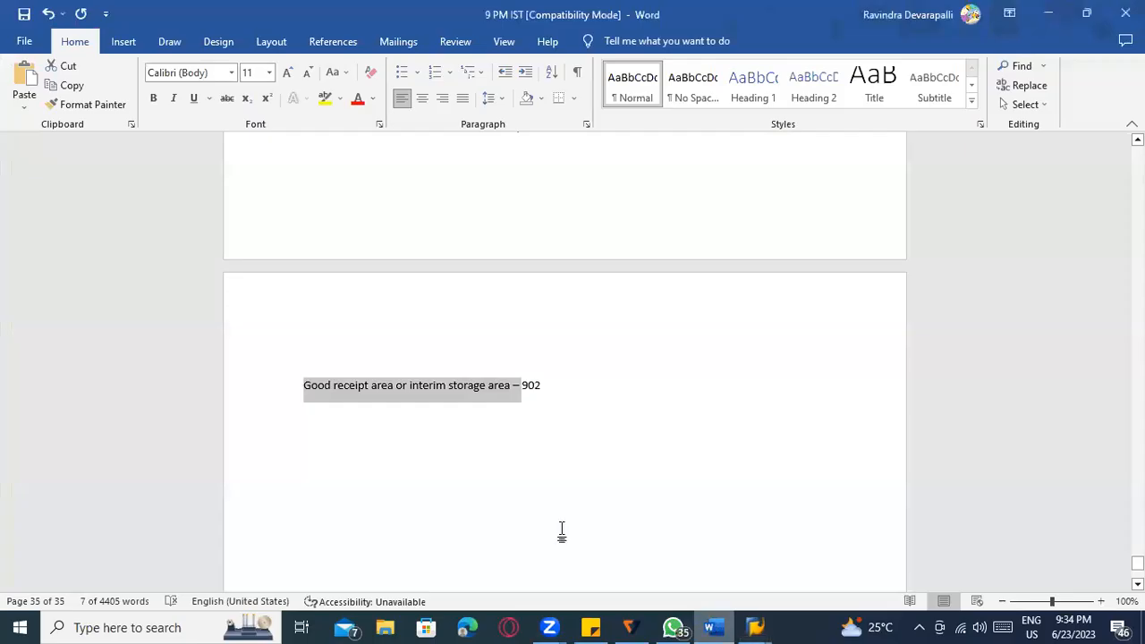
Add an arrow note under the 902 line: MMBE stock without putaway isn't accepted by the system.
{"action": "left_click", "coordinate": [497, 449]}
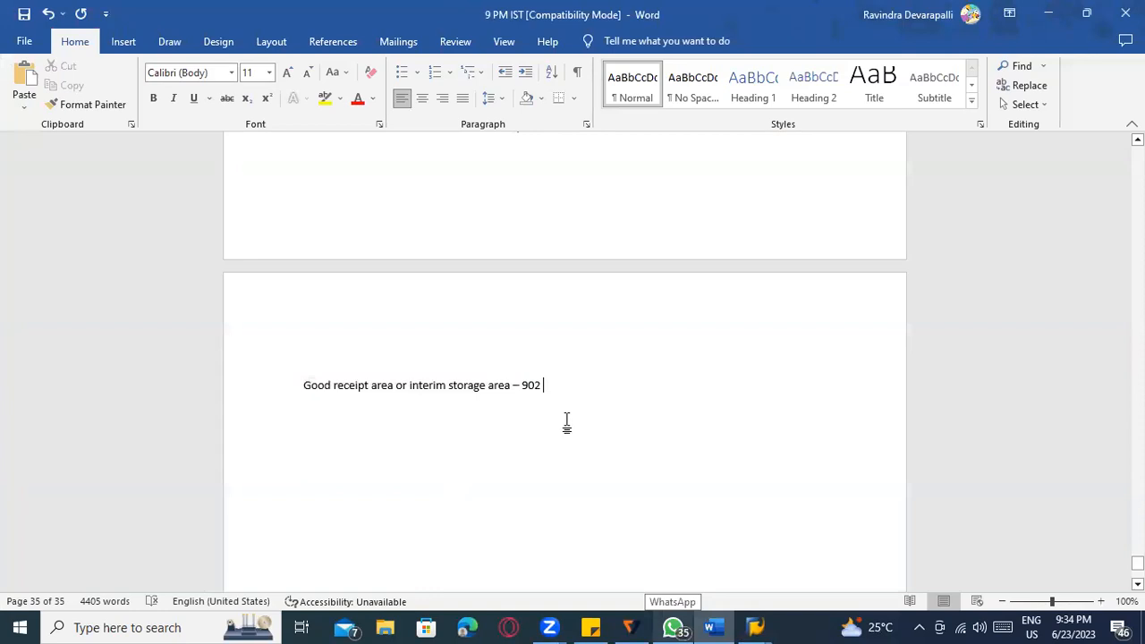
{"action": "key", "text": "Return"}
{"action": "type", "text": "-->"}
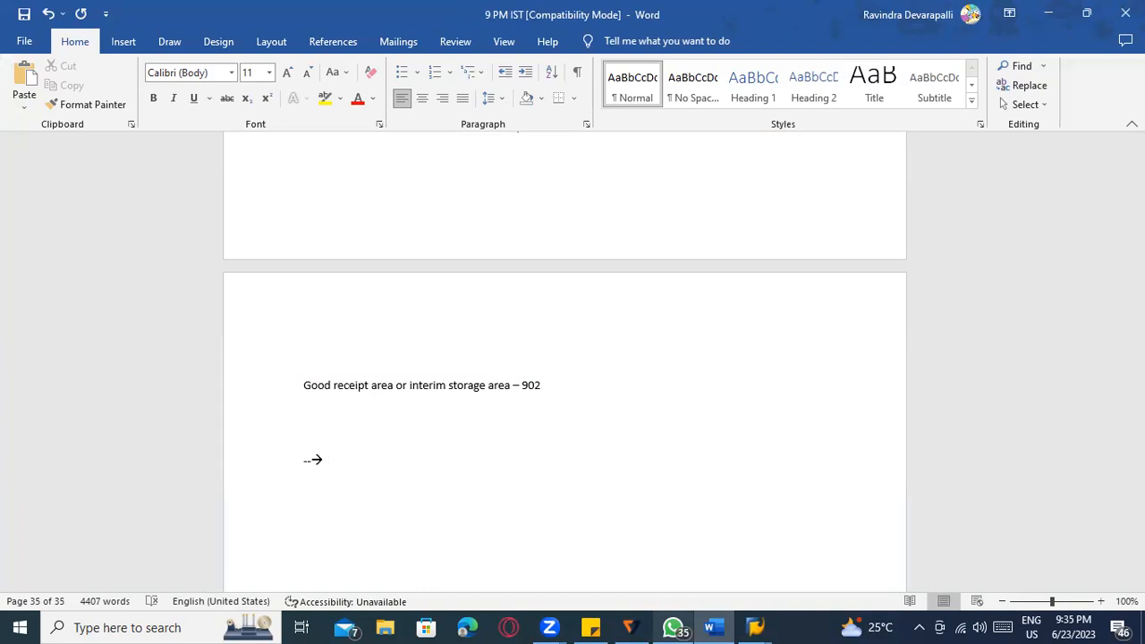
{"action": "type", "text": "If the stock available in MMB"}
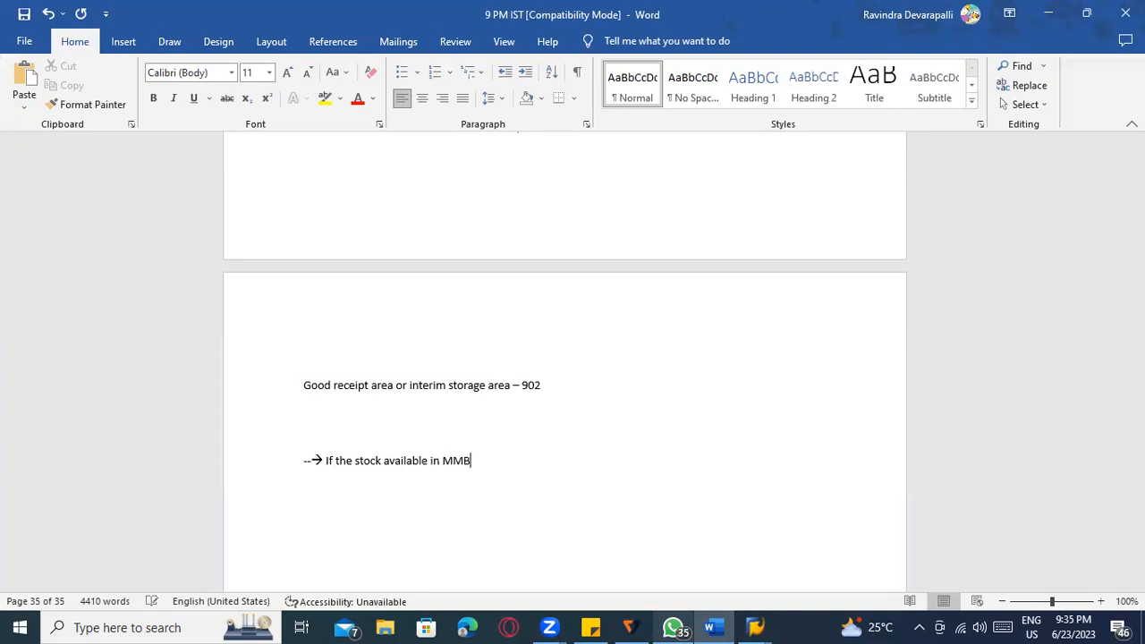
{"action": "type", "text": "E ------, but putaway not done"}
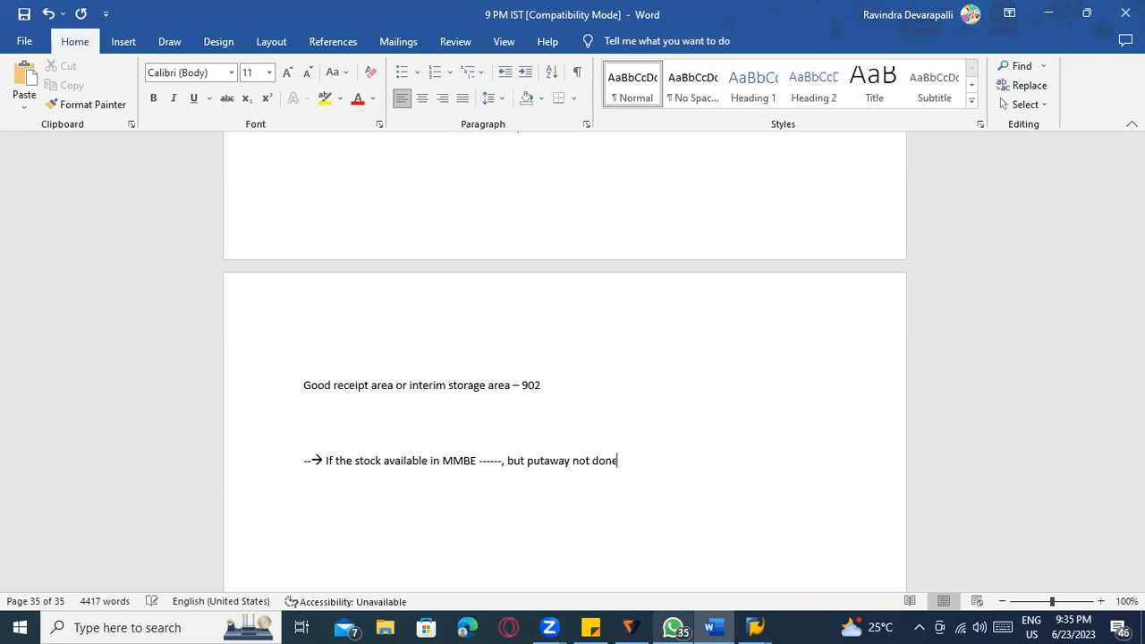
{"action": "type", "text": " --- that mean still the stoc"}
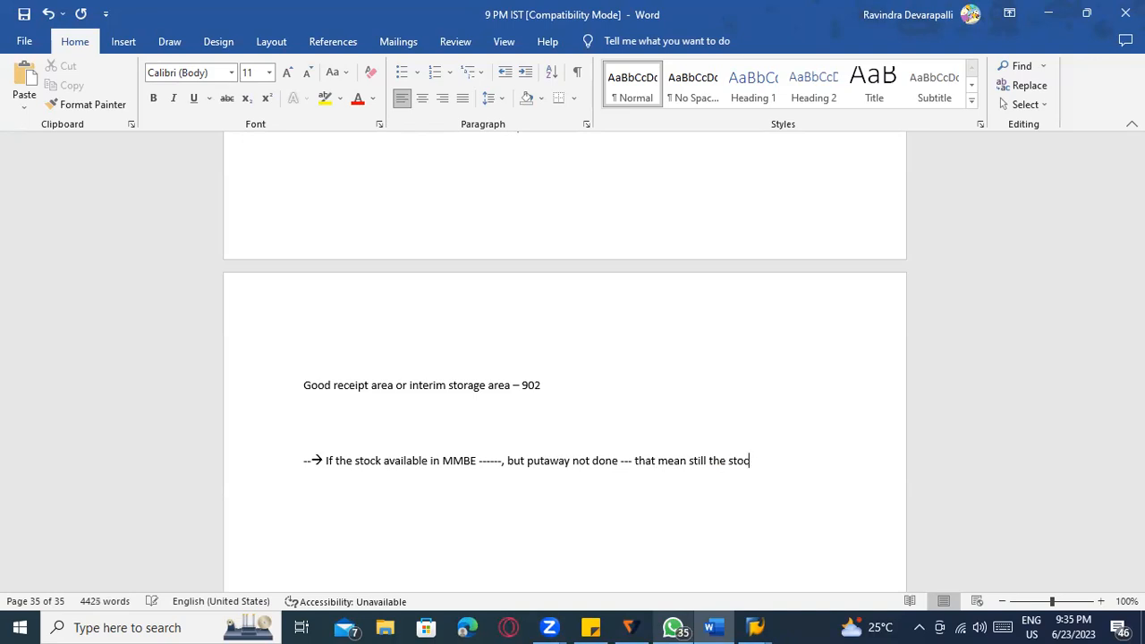
{"action": "type", "text": "k not update at "}
{"action": "type", "text": "bin level "}
{"action": "type", "text": "----- "}
{"action": "type", "text": "if you want"}
{"action": "type", "text": " to do GI "}
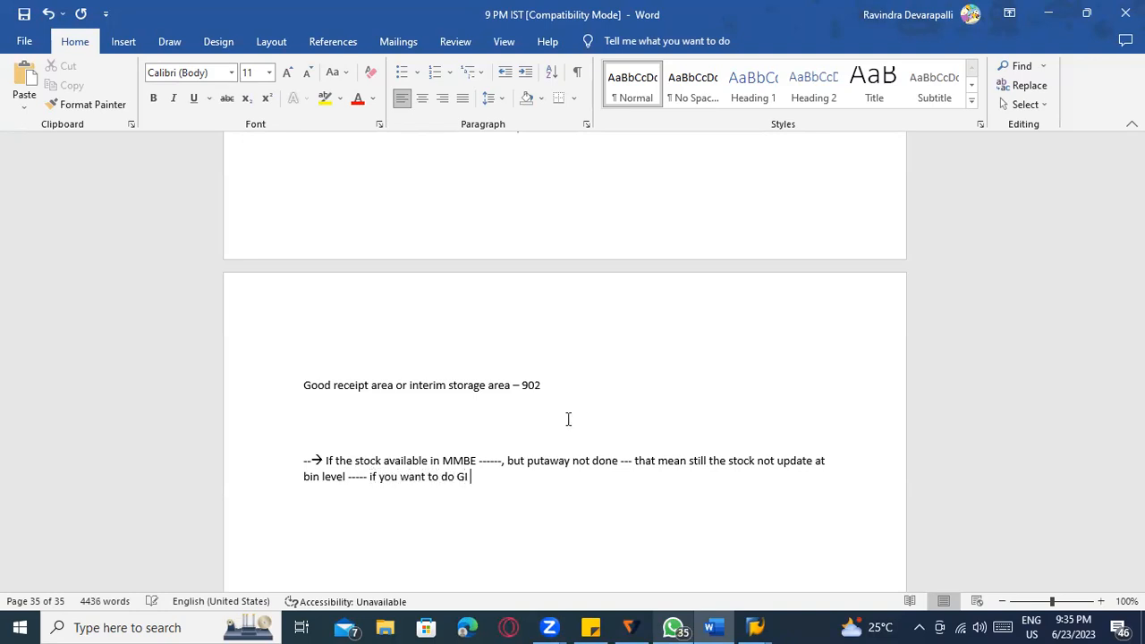
{"action": "type", "text": ", the system will nto a"}
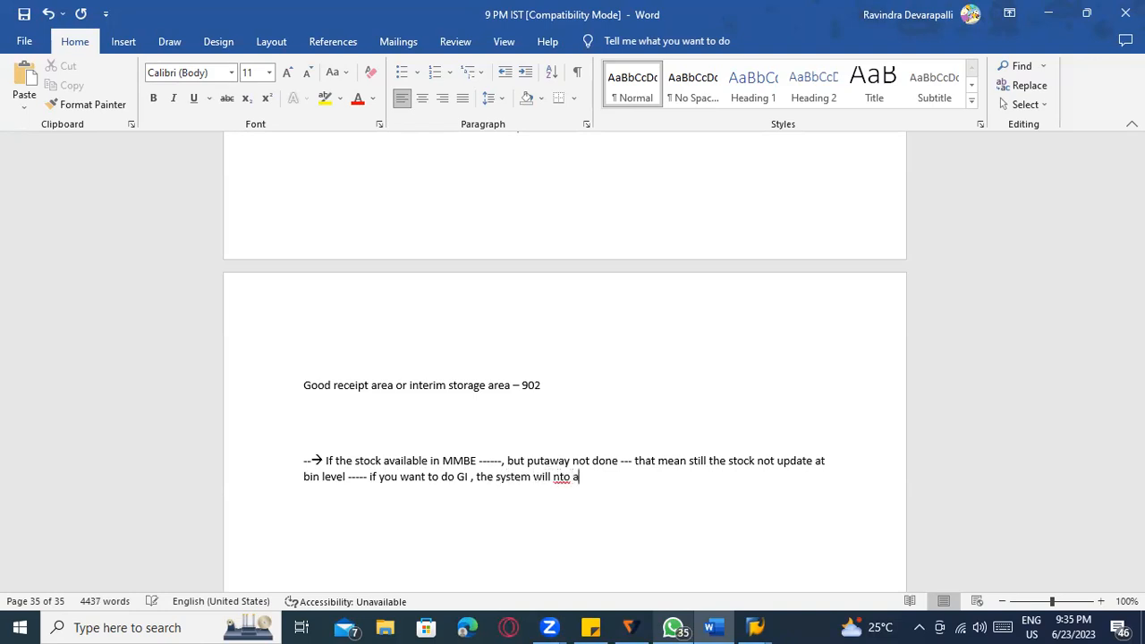
{"action": "key", "text": "BackSpace"}
{"action": "key", "text": "BackSpace"}
{"action": "key", "text": "BackSpace"}
{"action": "key", "text": "BackSpace"}
{"action": "key", "text": "BackSpace"}
{"action": "type", "text": "not acceptable"}
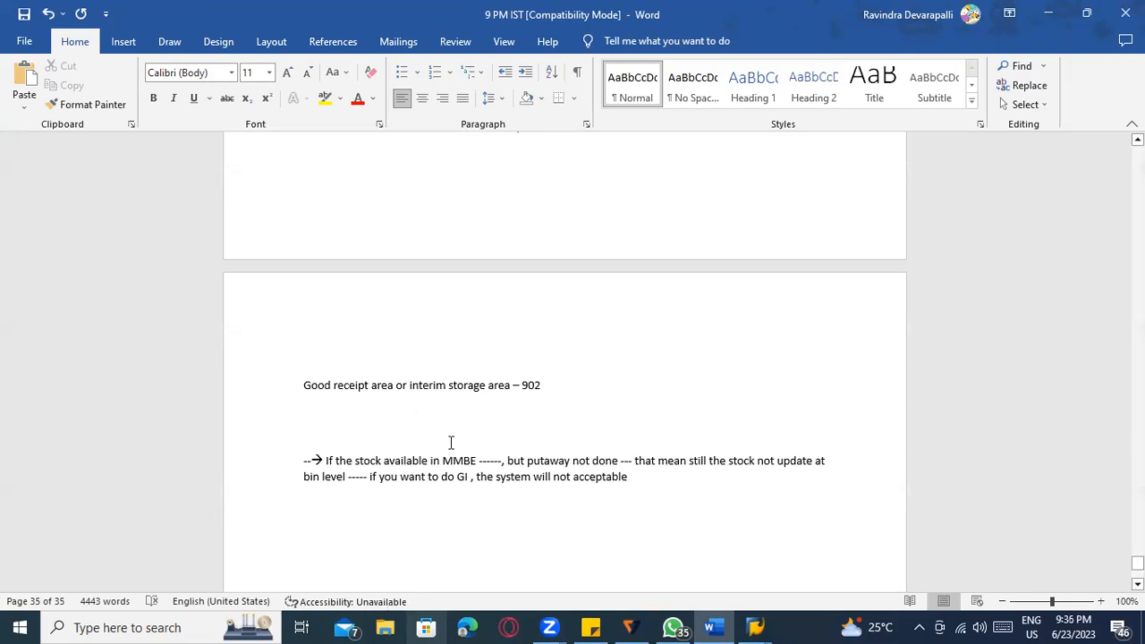
{"action": "left_click_drag", "start_coordinate": [478, 461], "coordinate": [454, 463]}
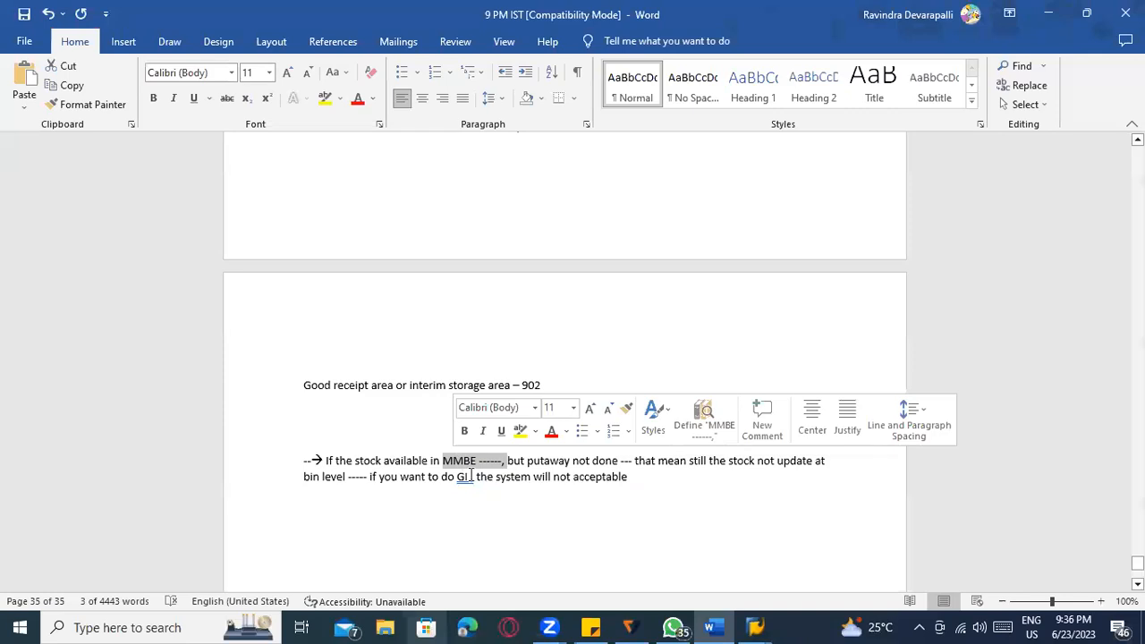
{"action": "scroll", "coordinate": [471, 475], "scroll_direction": "down", "scroll_amount": 1}
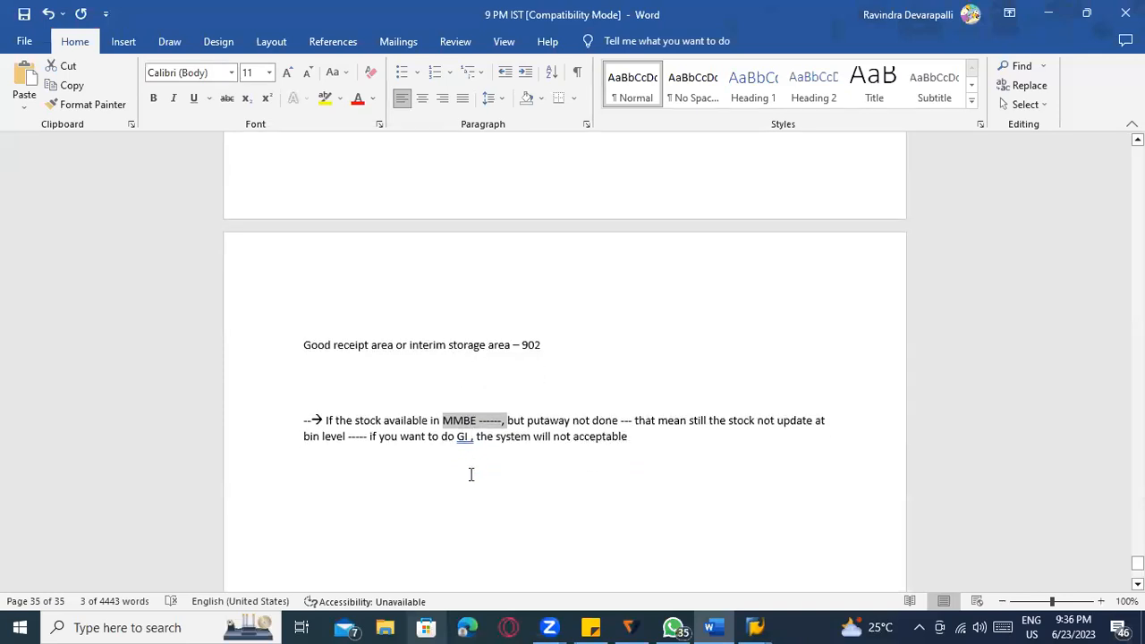
Add a 'MIGO - GR' line with 'IM' and 'WM' labels on the line beneath it.
{"action": "left_click", "coordinate": [643, 435]}
{"action": "key", "text": "Return"}
{"action": "key", "text": "Return"}
{"action": "type", "text": "MIGO -  GR"}
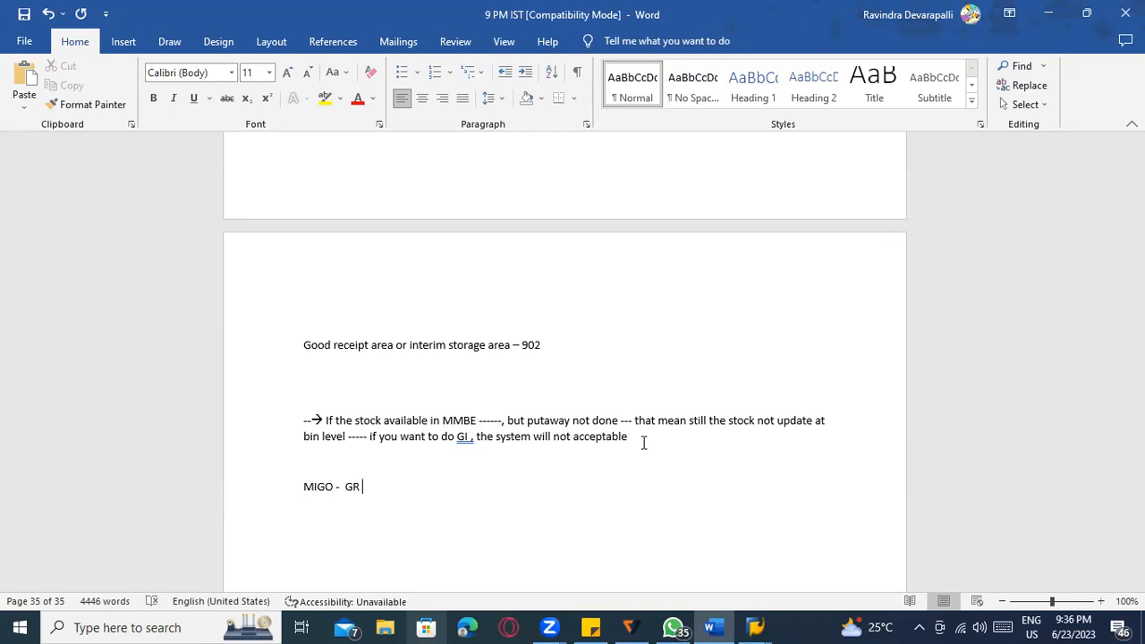
{"action": "key", "text": "Return"}
{"action": "key", "text": "Return"}
{"action": "type", "text": "IM      WM"}
{"action": "scroll", "coordinate": [641, 443], "scroll_direction": "down", "scroll_amount": 3}
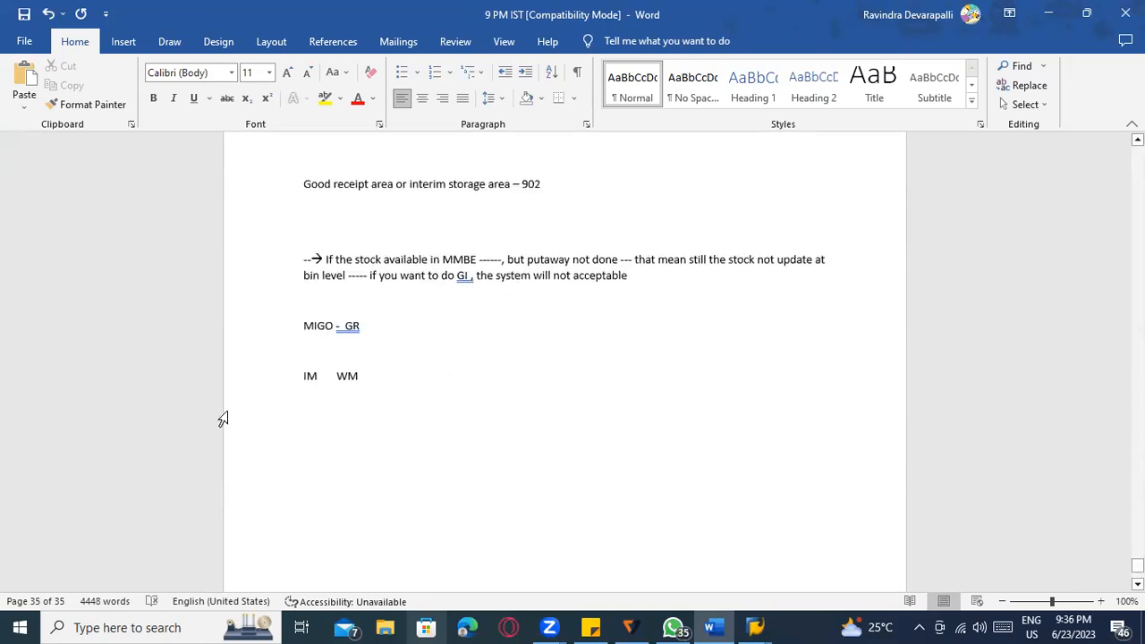
Space the labels apart and expand them to 'IM (MMBE,MB52)' and 'WM ( LS26 -----)'.
{"action": "left_click", "coordinate": [301, 377]}
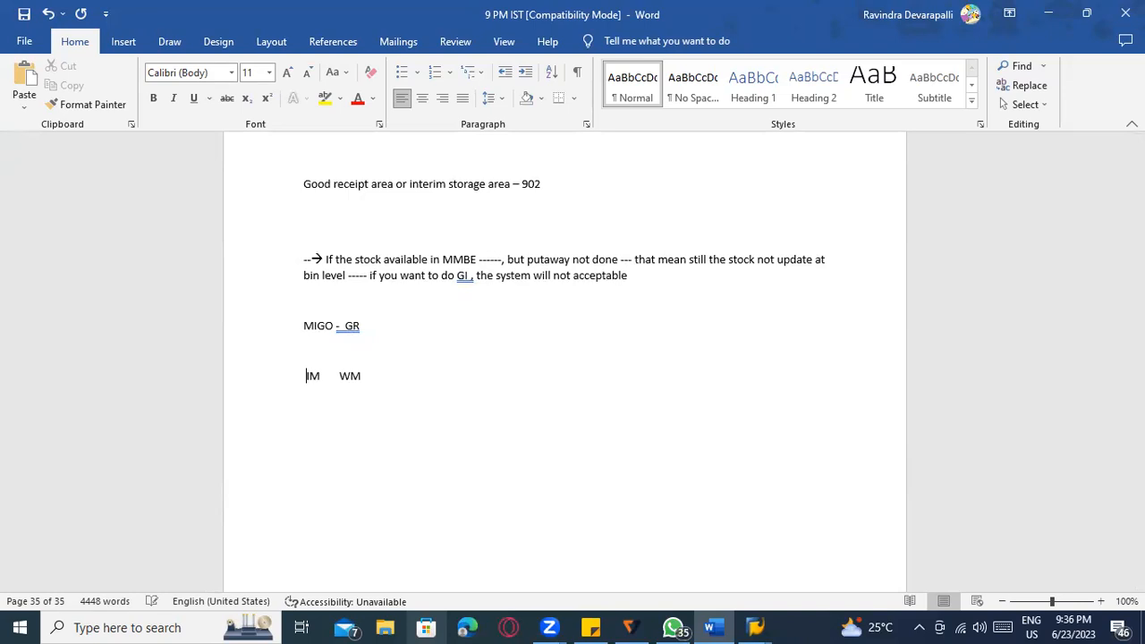
{"action": "left_click", "coordinate": [397, 376]}
{"action": "left_click", "coordinate": [395, 375]}
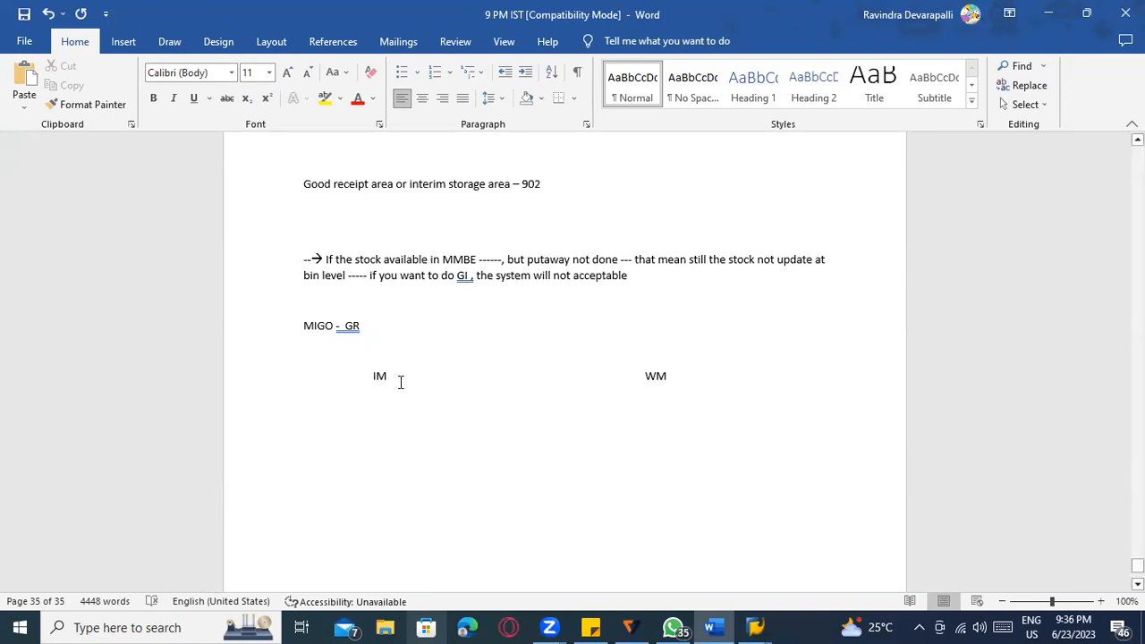
{"action": "type", "text": "("}
{"action": "type", "text": "MMBE< M"}
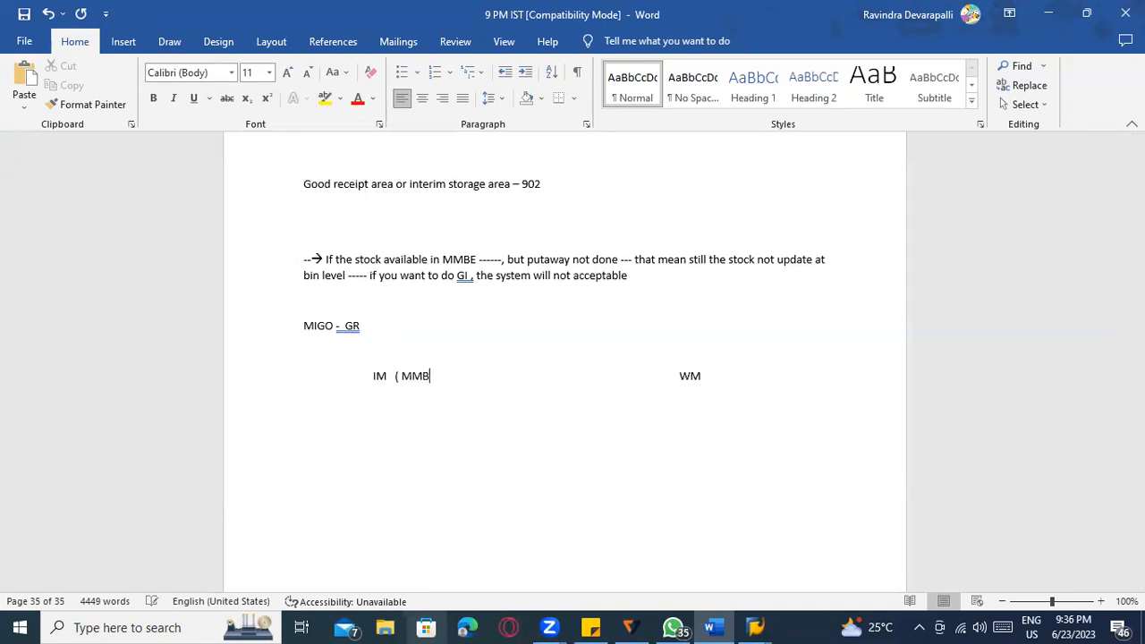
{"action": "key", "text": "BackSpace"}
{"action": "key", "text": "BackSpace"}
{"action": "key", "text": "BackSpace"}
{"action": "type", "text": ",MBN"}
{"action": "key", "text": "BackSpace"}
{"action": "type", "text": "52)"}
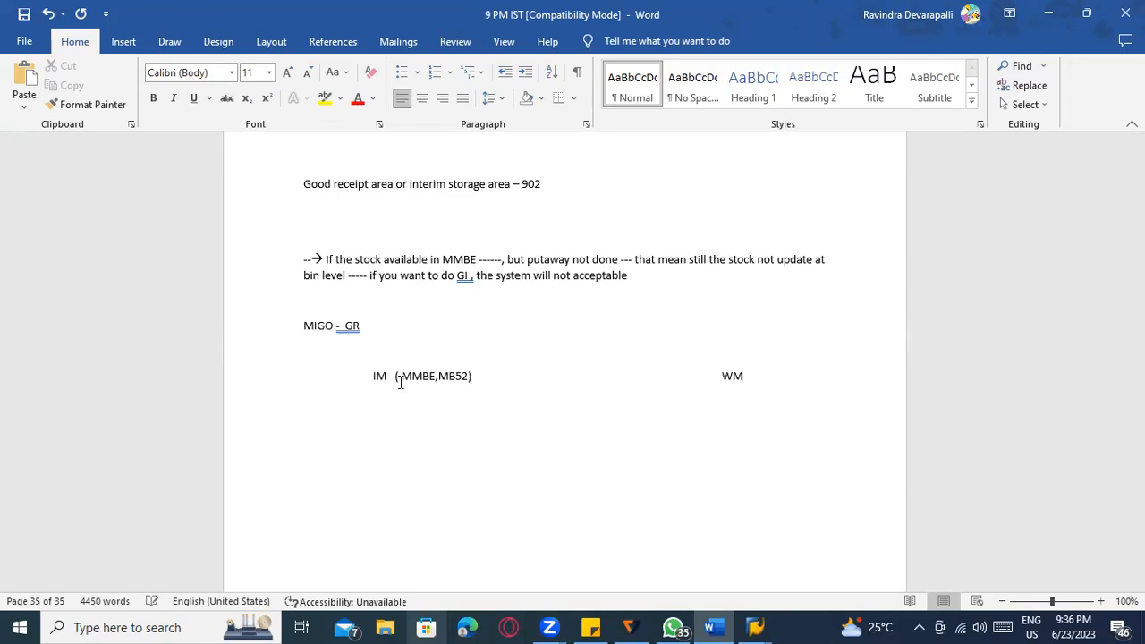
{"action": "left_click", "coordinate": [720, 376]}
{"action": "key", "text": "BackSpace"}
{"action": "key", "text": "BackSpace"}
{"action": "key", "text": "BackSpace"}
{"action": "key", "text": "BackSpace"}
{"action": "key", "text": "BackSpace"}
{"action": "key", "text": "BackSpace"}
{"action": "key", "text": "BackSpace"}
{"action": "key", "text": "BackSpace"}
{"action": "key", "text": "BackSpace"}
{"action": "key", "text": "BackSpace"}
{"action": "key", "text": "BackSpace"}
{"action": "key", "text": "BackSpace"}
{"action": "key", "text": "BackSpace"}
{"action": "left_click", "coordinate": [723, 375]}
{"action": "type", "text": "("}
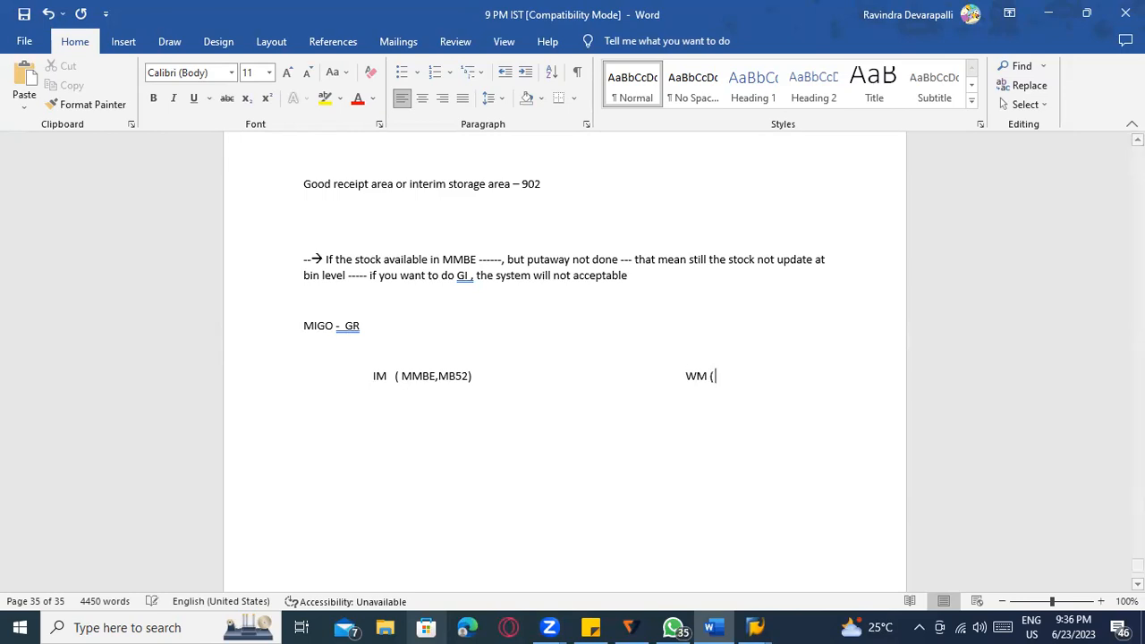
{"action": "type", "text": " LS26 -----"}
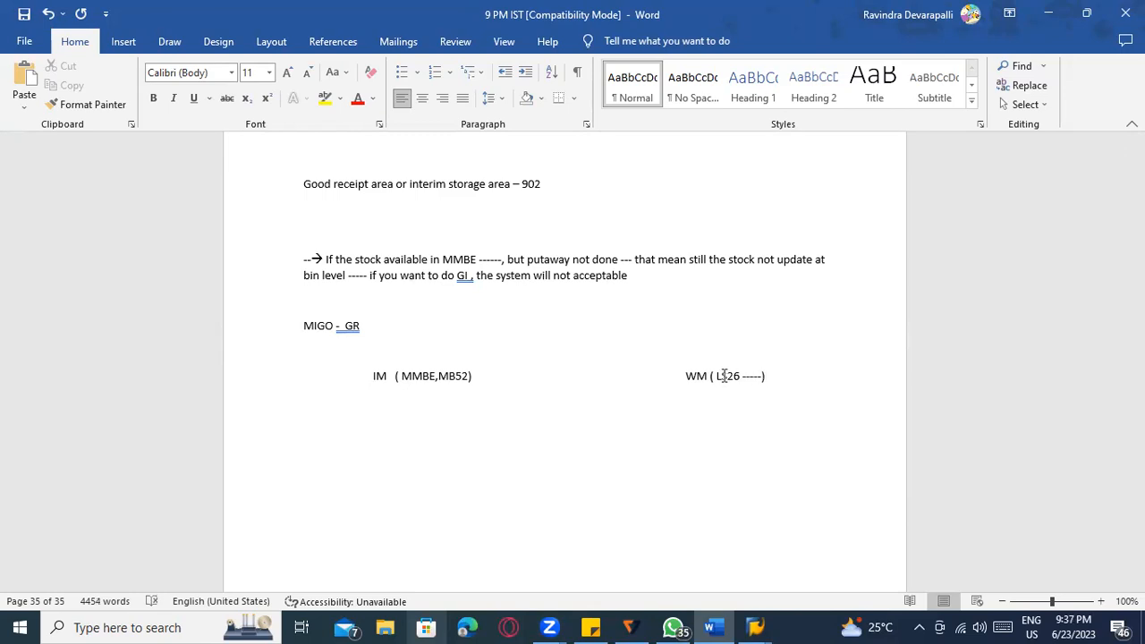
{"action": "scroll", "coordinate": [737, 414], "scroll_direction": "down", "scroll_amount": 1}
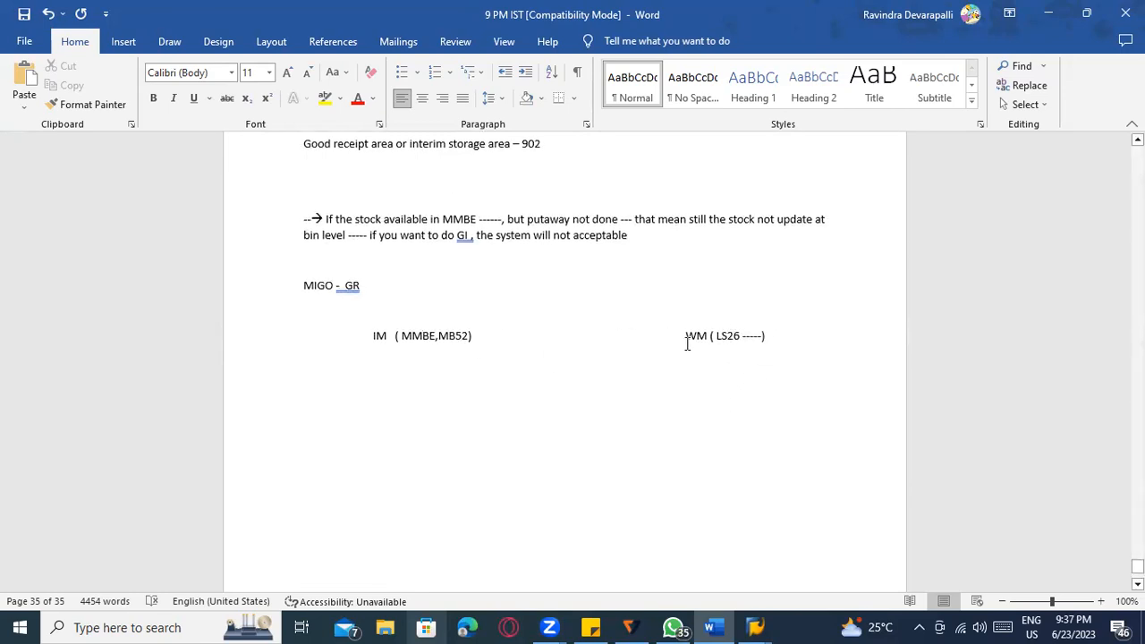
Draw an arrow shape from IM (MMBE,MB52) to WM ( LS26 -----), then start a new line below.
{"action": "left_click", "coordinate": [642, 336]}
{"action": "left_click", "coordinate": [494, 335]}
{"action": "left_click", "coordinate": [171, 41]}
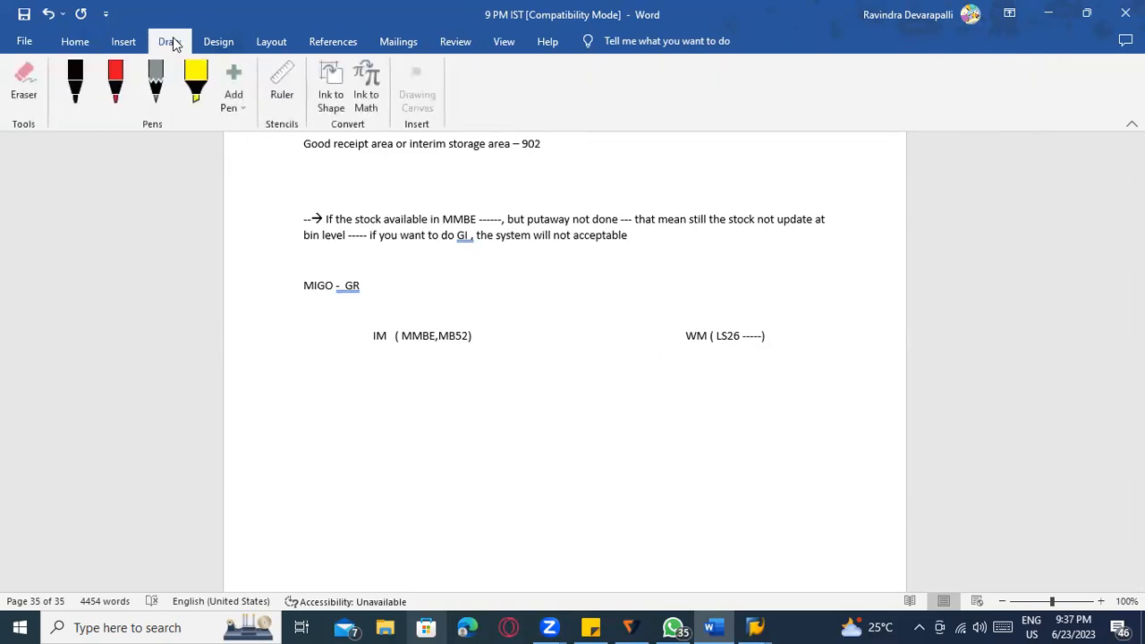
{"action": "left_click", "coordinate": [120, 41]}
{"action": "left_click", "coordinate": [226, 67]}
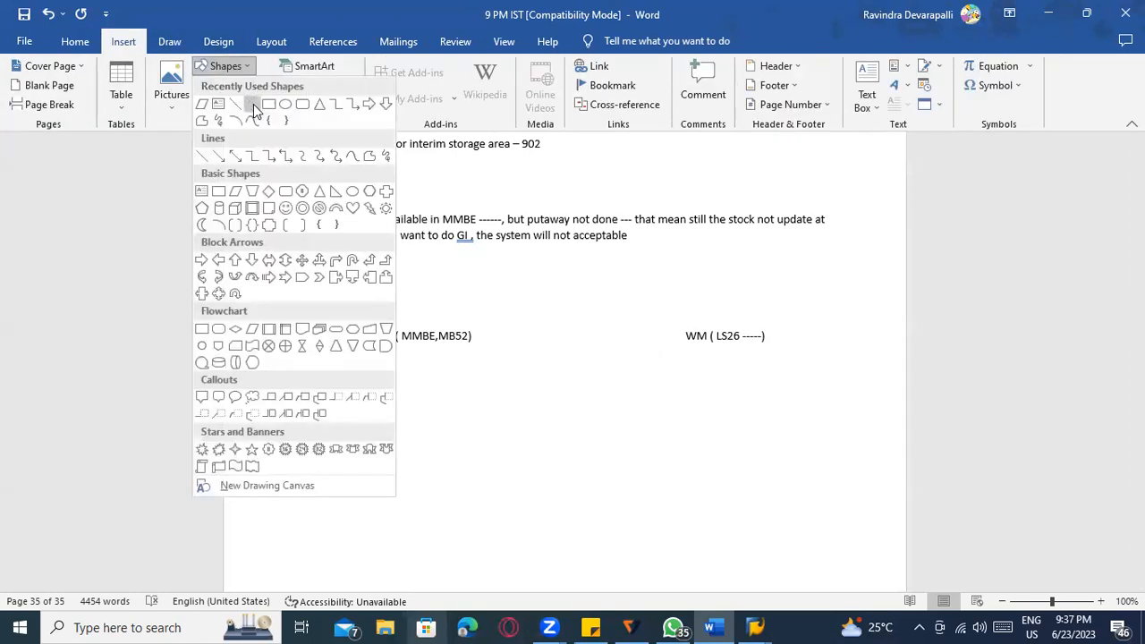
{"action": "left_click", "coordinate": [252, 103]}
{"action": "left_click_drag", "start_coordinate": [483, 335], "coordinate": [646, 336]}
{"action": "left_click", "coordinate": [578, 510]}
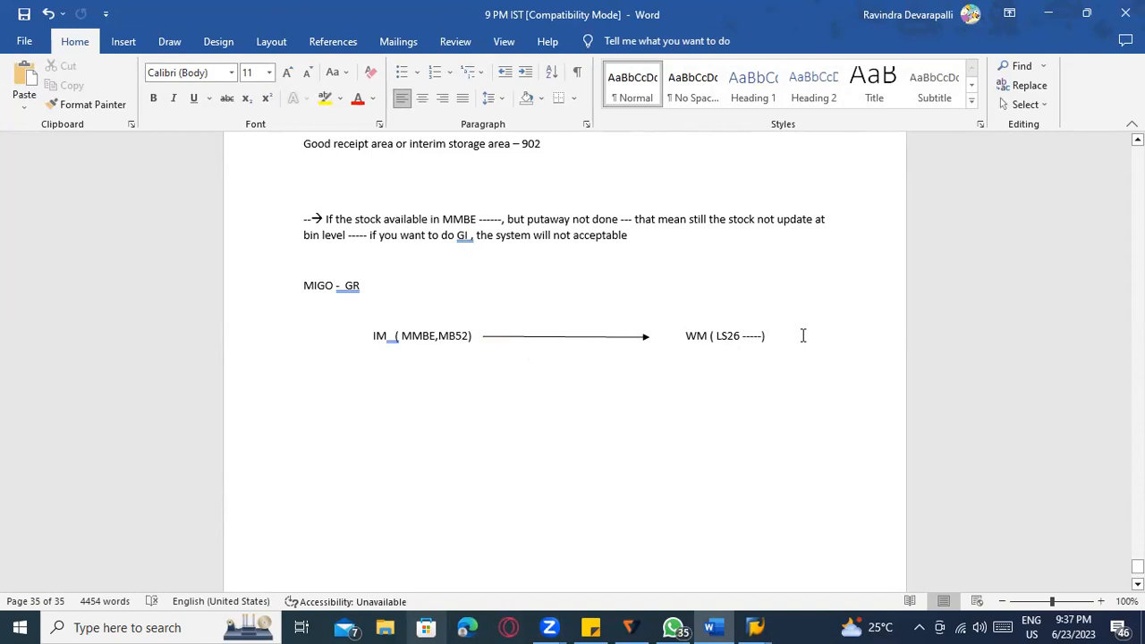
{"action": "key", "text": "Return"}
{"action": "key", "text": "Return"}
Type the lines 'GR ------->100 PC', 'MMBE , MB52 ----- 100 PC' and 'LS26 --- BIN level stock'.
{"action": "type", "text": "G"}
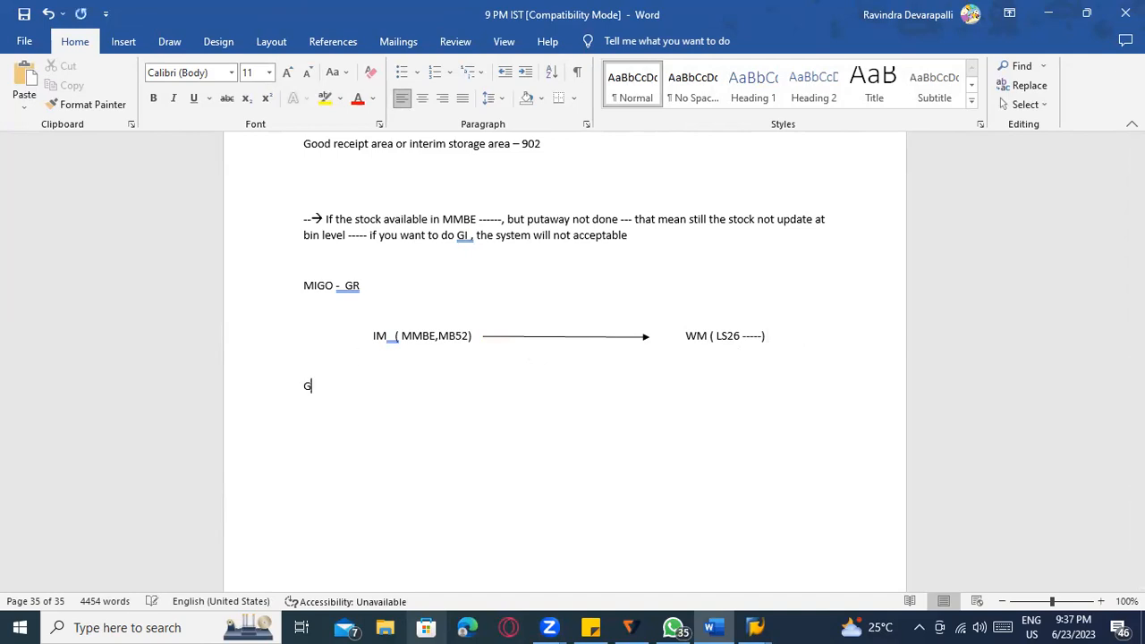
{"action": "type", "text": "R ------->"}
{"action": "type", "text": "100 PC"}
{"action": "key", "text": "Return"}
{"action": "type", "text": "MMBE , MB52 ----- 100 PC"}
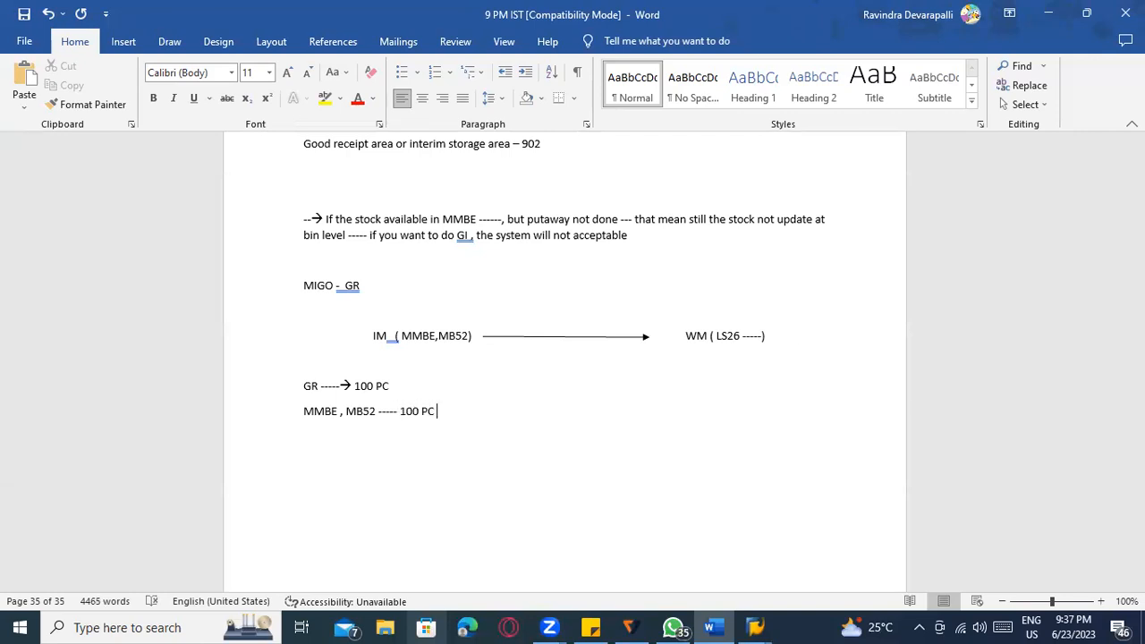
{"action": "key", "text": "Return"}
{"action": "key", "text": "Return"}
{"action": "type", "text": "LS26 --- BIN level stock"}
{"action": "key", "text": "Return"}
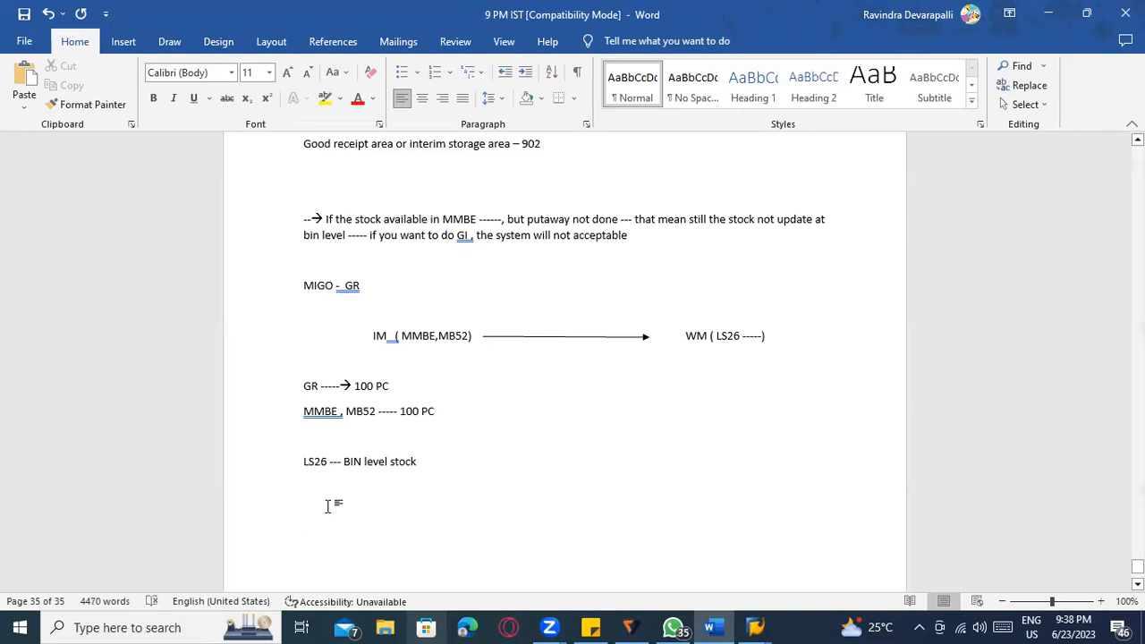
Add a 'TO not confirmed -----?' line and end the LS26 line with '--- 0 Pcs'.
{"action": "type", "text": "To"}
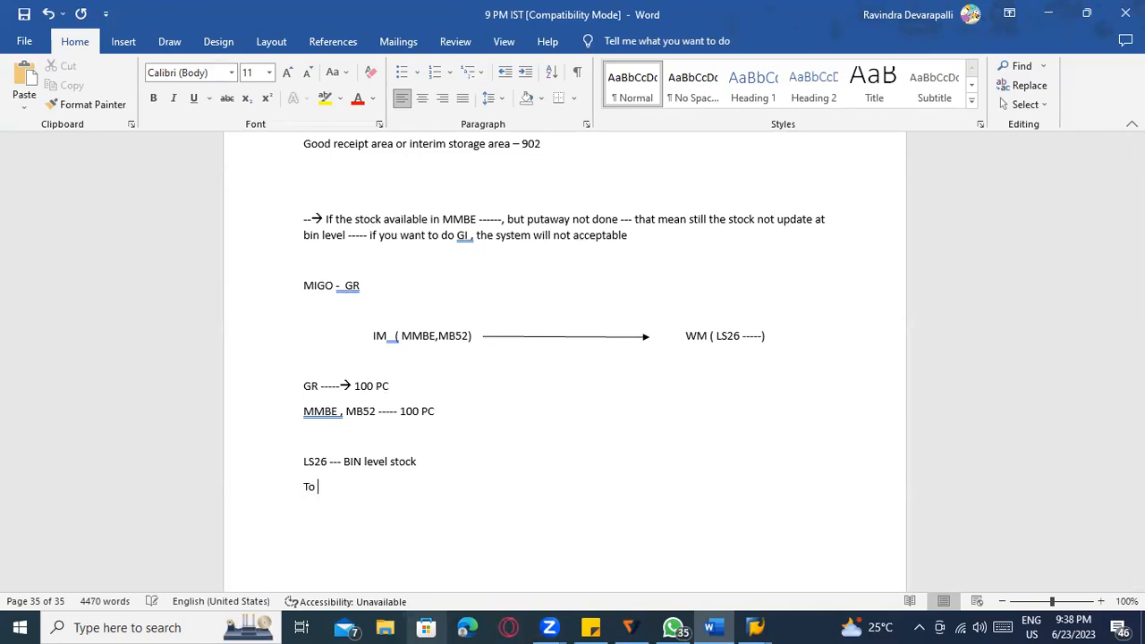
{"action": "key", "text": "BackSpace"}
{"action": "key", "text": "BackSpace"}
{"action": "type", "text": "O not c"}
{"action": "type", "text": "onfirmati"}
{"action": "key", "text": "BackSpace"}
{"action": "key", "text": "BackSpace"}
{"action": "key", "text": "BackSpace"}
{"action": "type", "text": "ed -----------------?"}
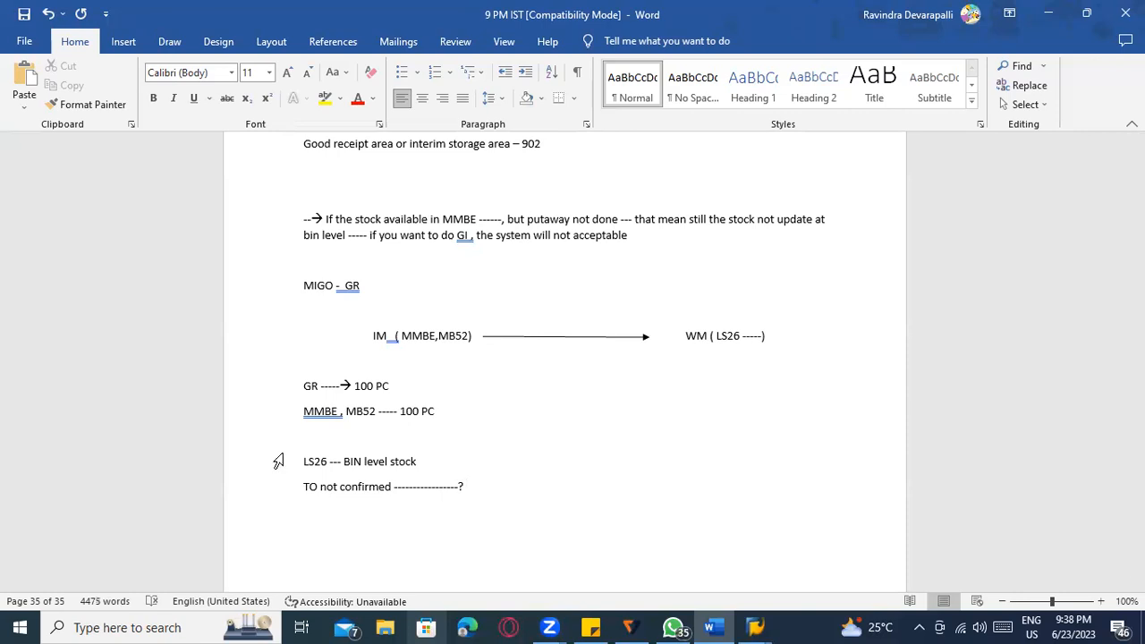
{"action": "left_click", "coordinate": [433, 462]}
{"action": "type", "text": "--- )"}
{"action": "key", "text": "BackSpace"}
{"action": "key", "text": "BackSpace"}
{"action": "type", "text": "0 Pcs"}
Add the line 'When TO confirmed ----- 100 PC' below the TO not confirmed note.
{"action": "left_click", "coordinate": [471, 484]}
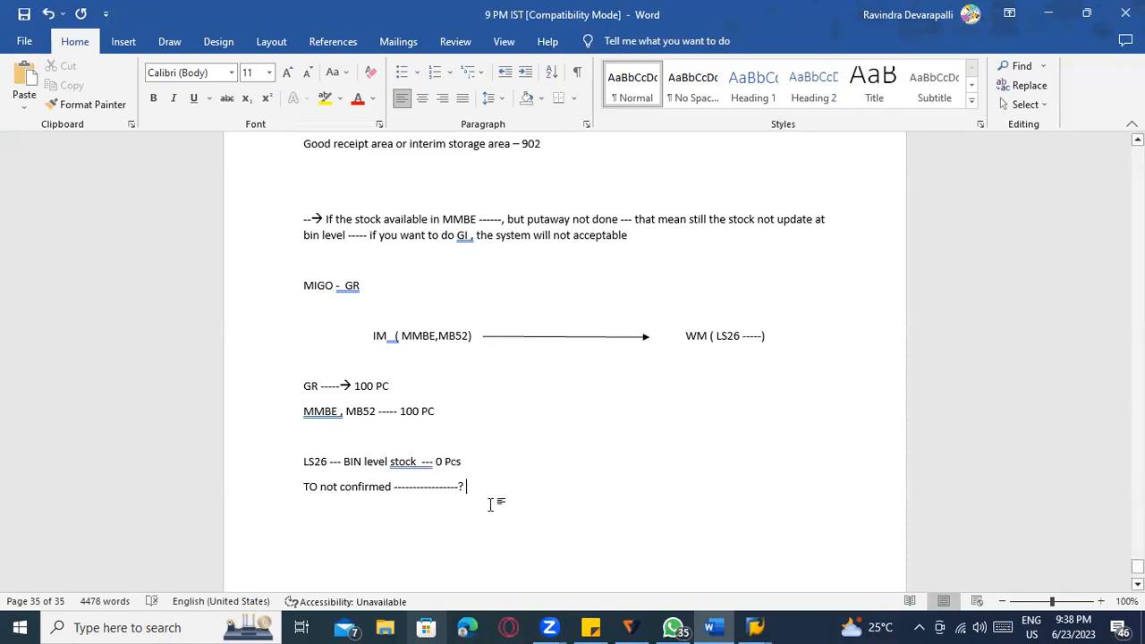
{"action": "key", "text": "Return"}
{"action": "key", "text": "Return"}
{"action": "type", "text": "TO"}
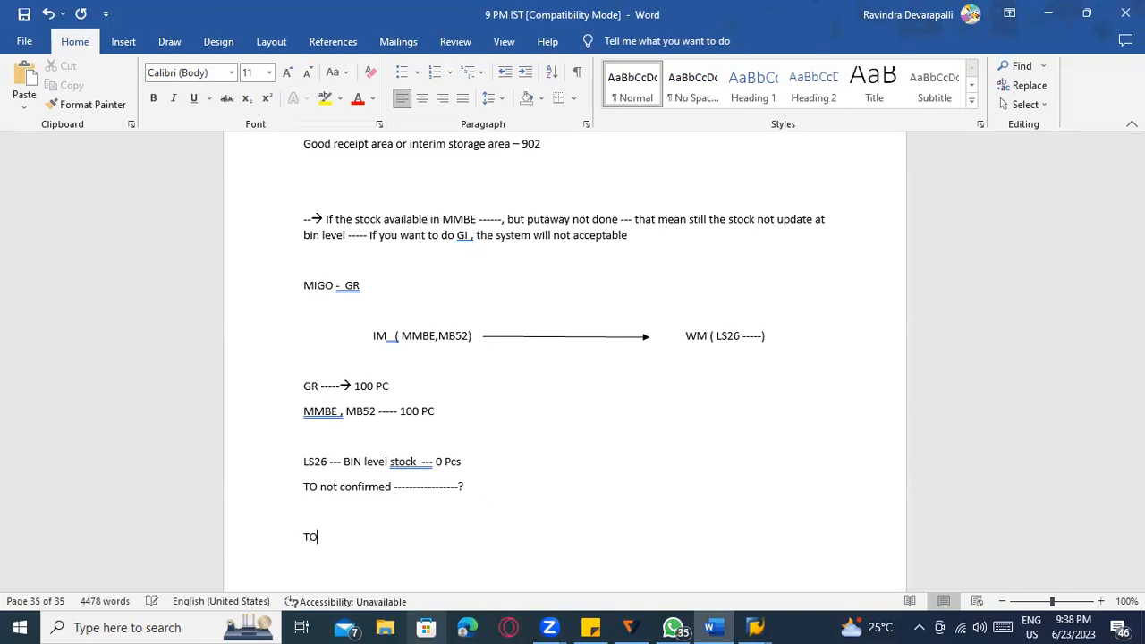
{"action": "type", "text": " confirmed ----- 100 PC"}
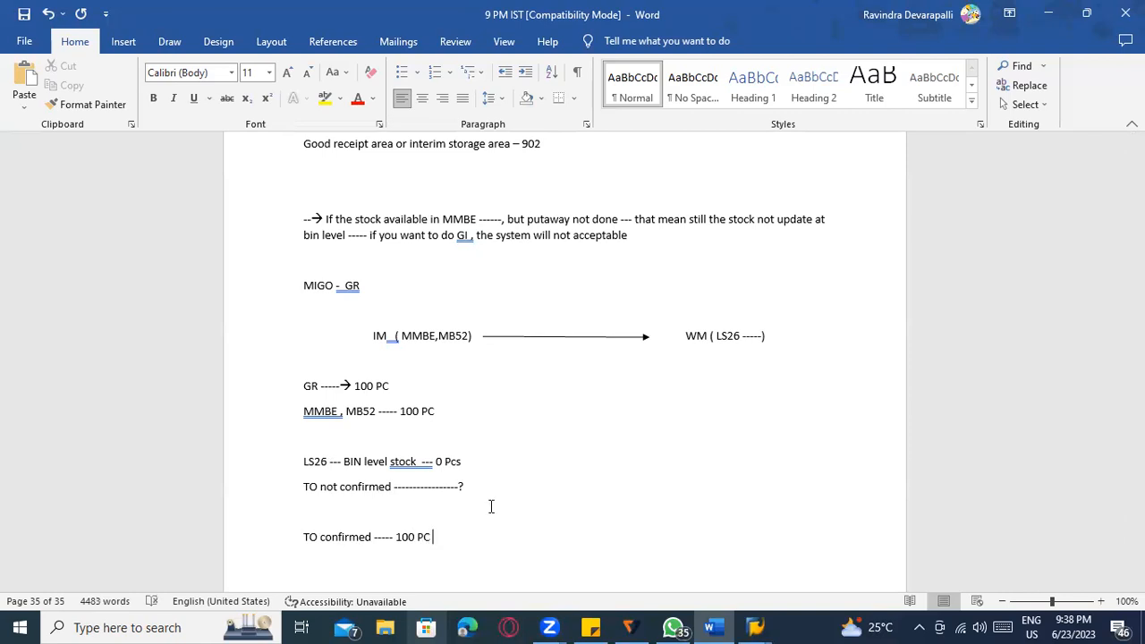
{"action": "left_click", "coordinate": [304, 537]}
{"action": "type", "text": "When"}
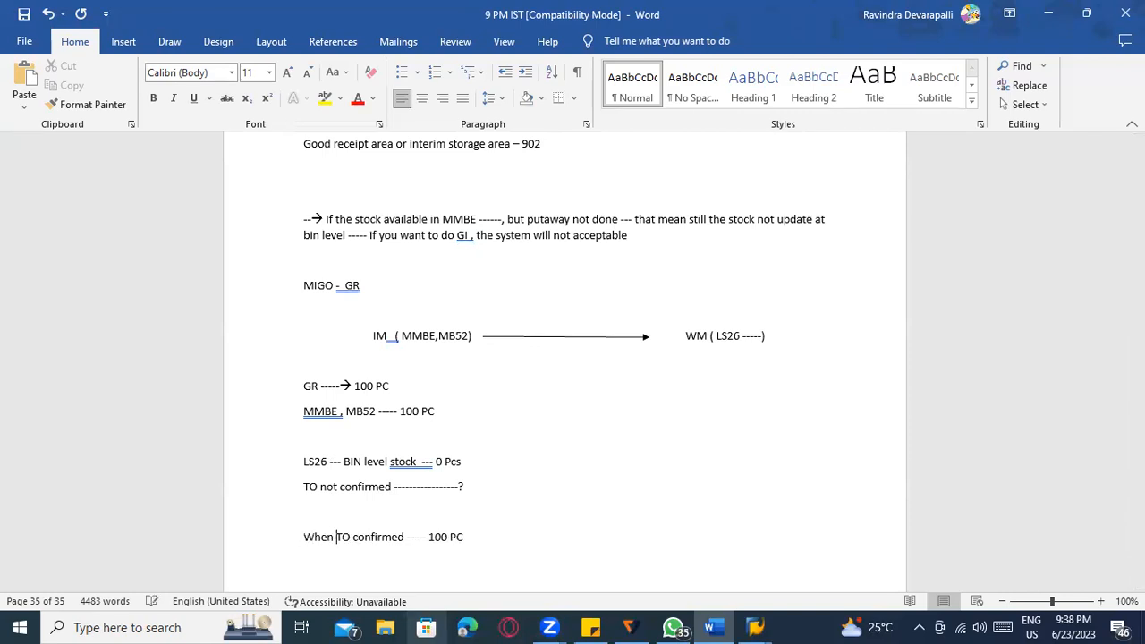
{"action": "scroll", "coordinate": [447, 543], "scroll_direction": "down", "scroll_amount": 1}
{"action": "scroll", "coordinate": [447, 543], "scroll_direction": "down", "scroll_amount": 2}
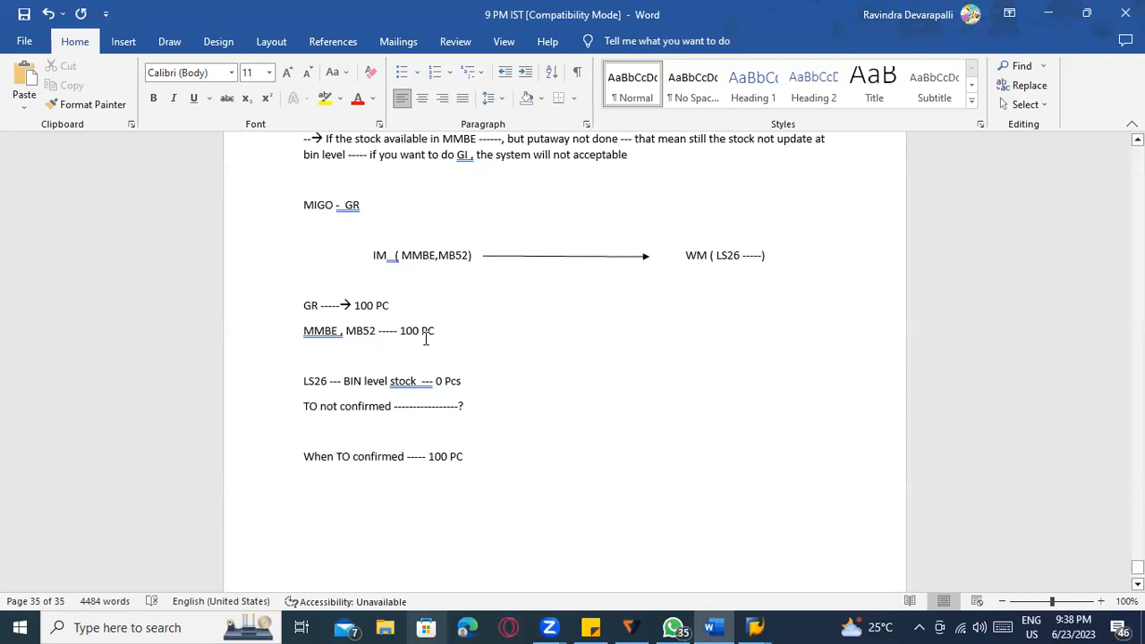
{"action": "left_click", "coordinate": [316, 380]}
{"action": "scroll", "coordinate": [528, 432], "scroll_direction": "down", "scroll_amount": 1}
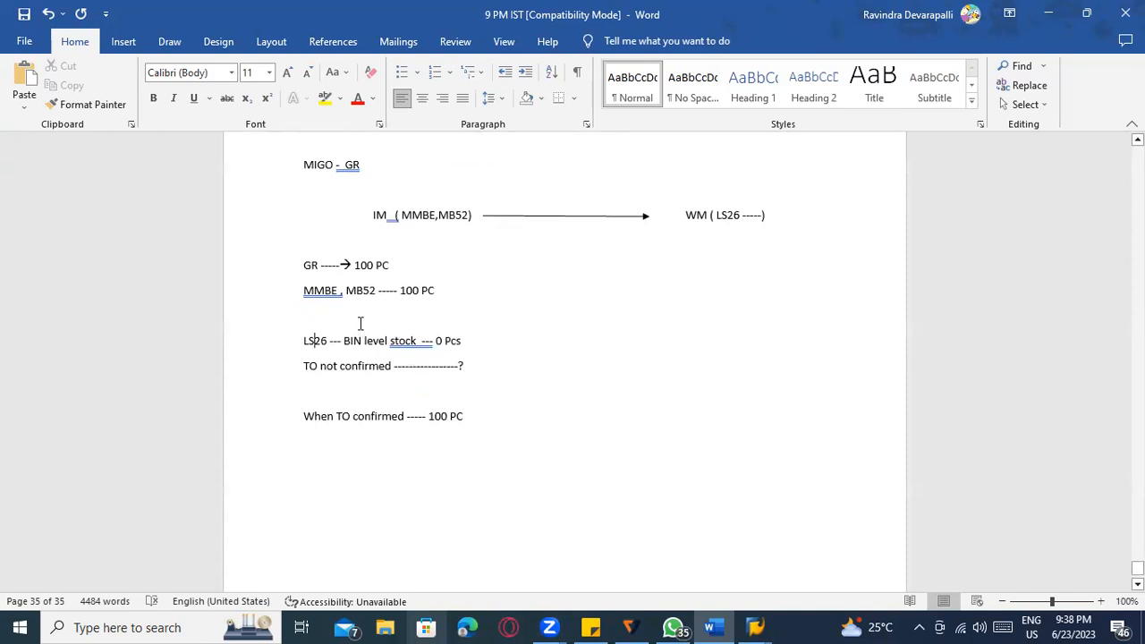
{"action": "left_click", "coordinate": [548, 217]}
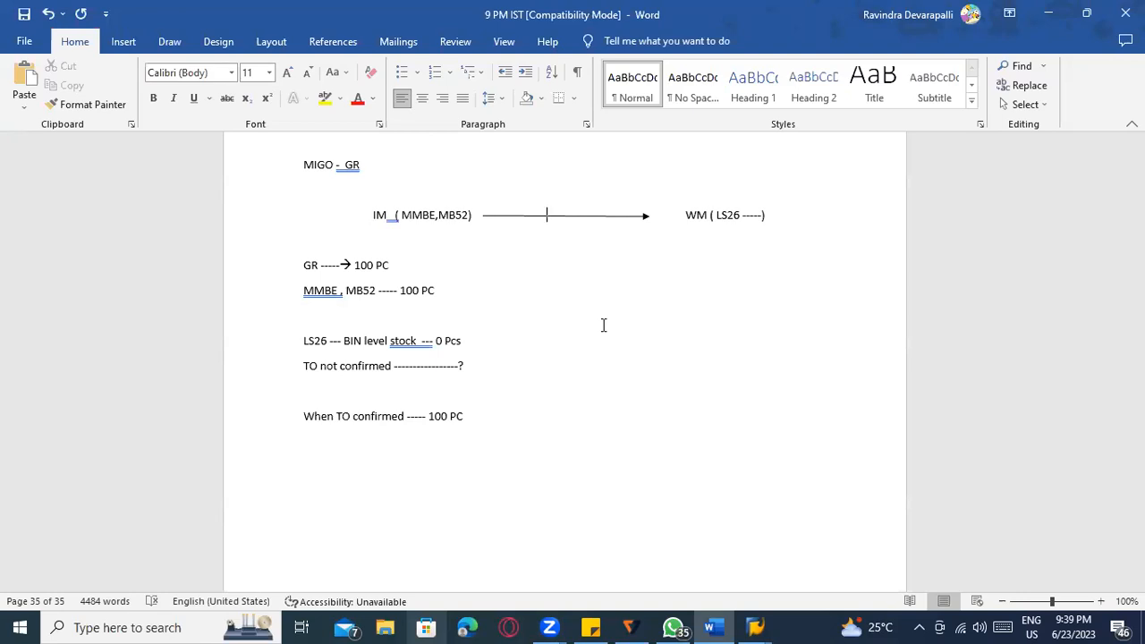
{"action": "left_click", "coordinate": [354, 416]}
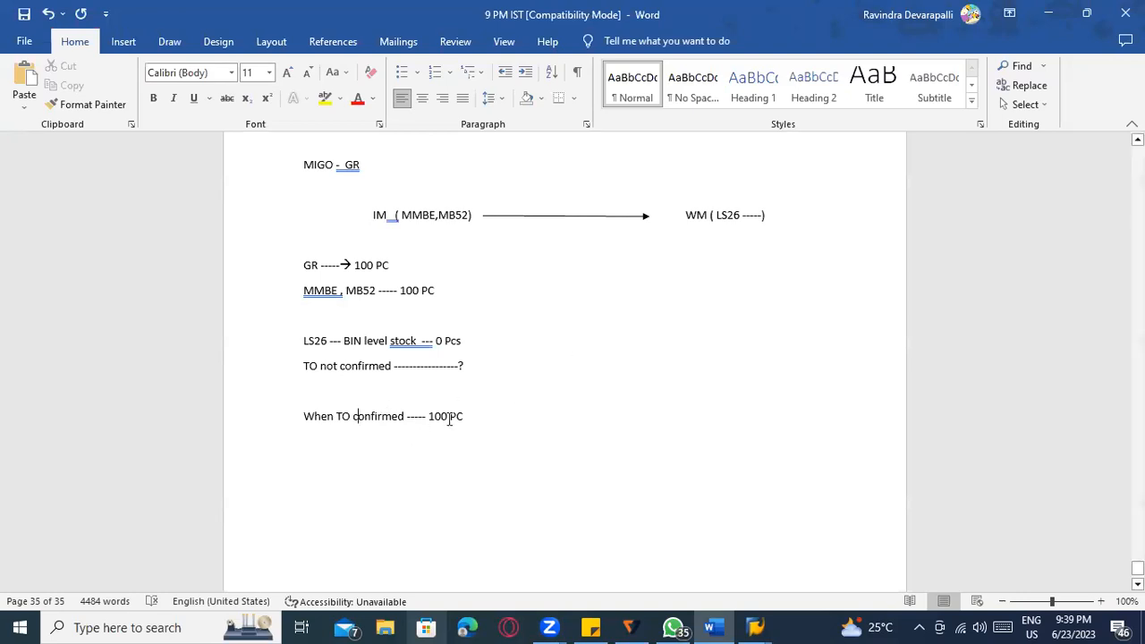
{"action": "scroll", "coordinate": [448, 428], "scroll_direction": "down", "scroll_amount": 1}
{"action": "scroll", "coordinate": [458, 427], "scroll_direction": "up", "scroll_amount": 1}
{"action": "left_click_drag", "start_coordinate": [463, 419], "coordinate": [339, 425]}
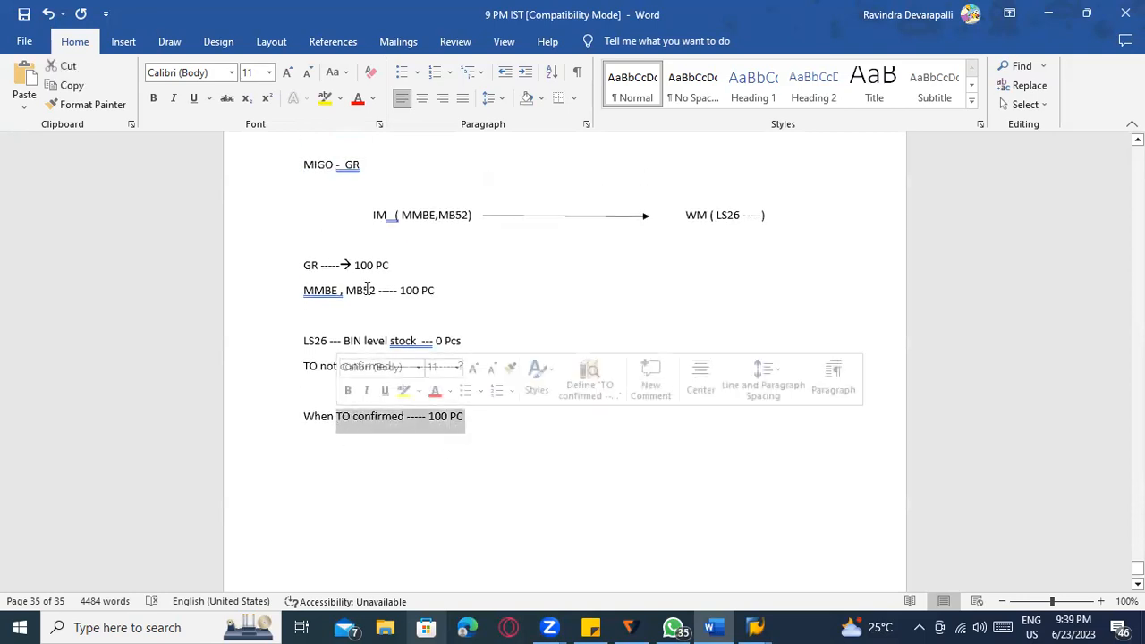
Insert a 'WM Storage location' heading above the GR line.
{"action": "left_click", "coordinate": [481, 547]}
{"action": "left_click", "coordinate": [319, 244]}
{"action": "key", "text": "Return"}
{"action": "key", "text": "Return"}
{"action": "type", "text": "WM "}
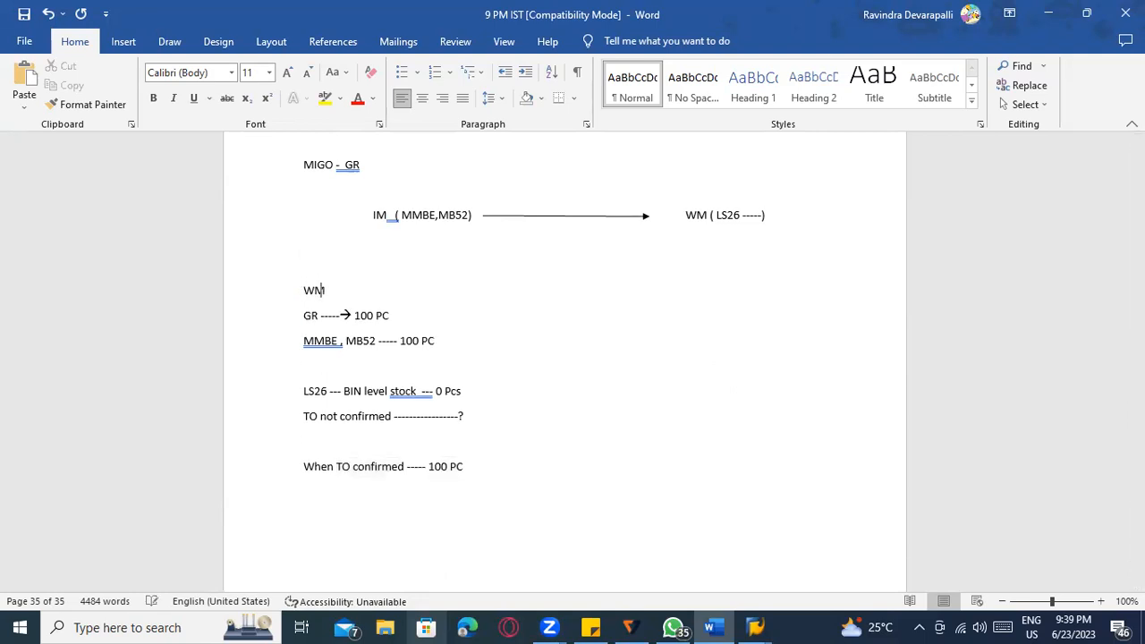
{"action": "type", "text": "Storage location"}
{"action": "scroll", "coordinate": [259, 421], "scroll_direction": "down", "scroll_amount": 1}
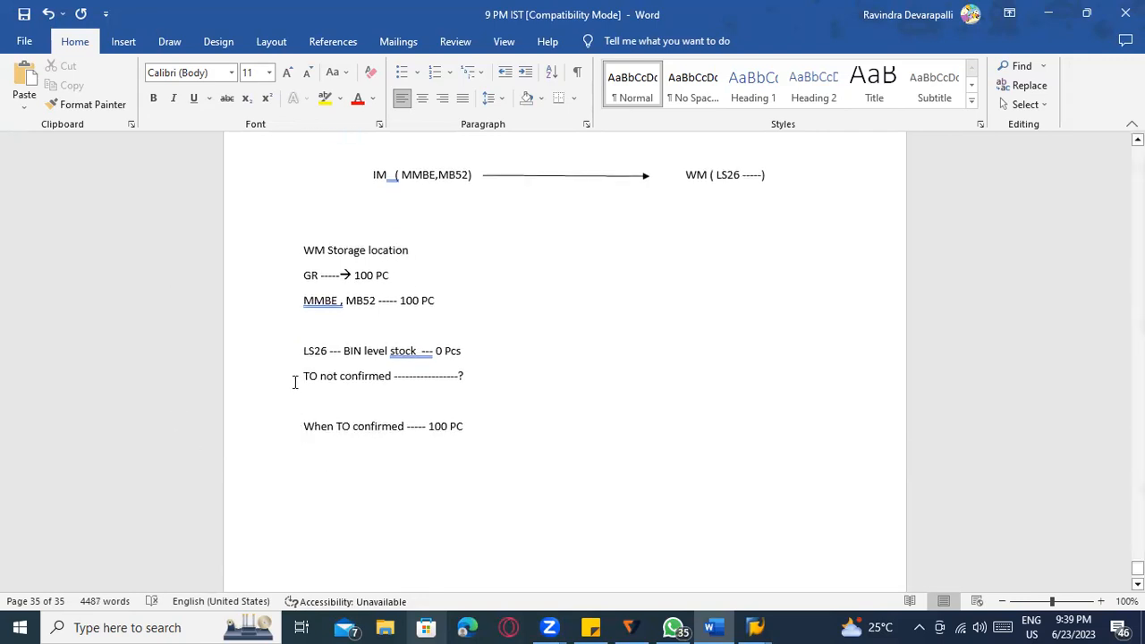
Extend the 'MMBE , MB52 ----- 100 PC' line with a long row of dashes.
{"action": "left_click_drag", "start_coordinate": [299, 351], "coordinate": [463, 430]}
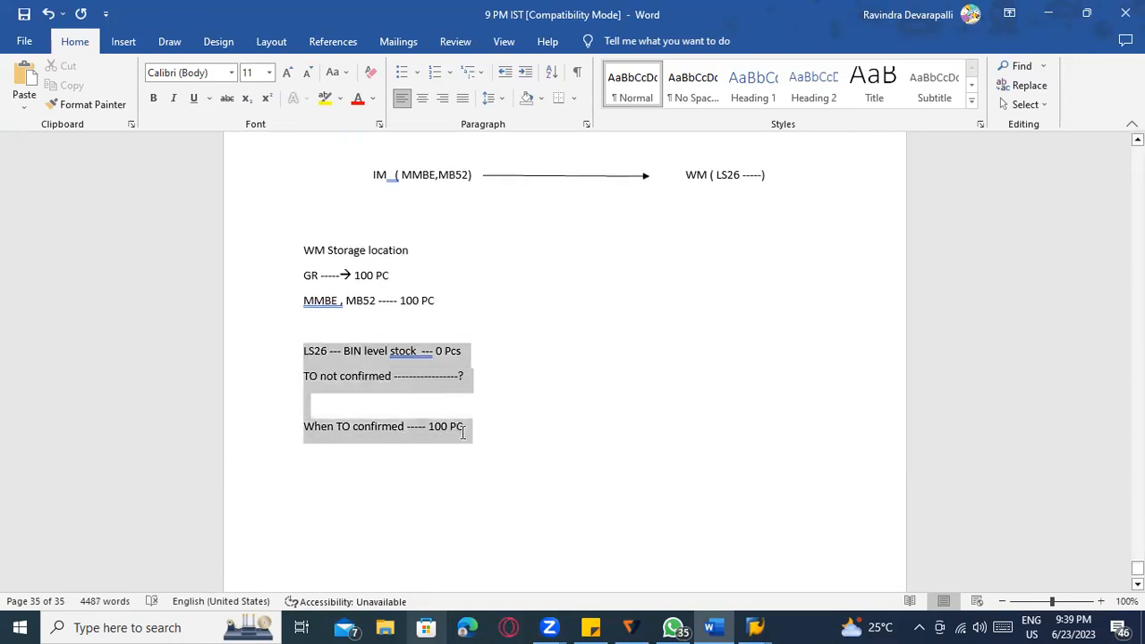
{"action": "left_click", "coordinate": [341, 302]}
{"action": "left_click", "coordinate": [451, 302]}
{"action": "type", "text": "----------------------------------"}
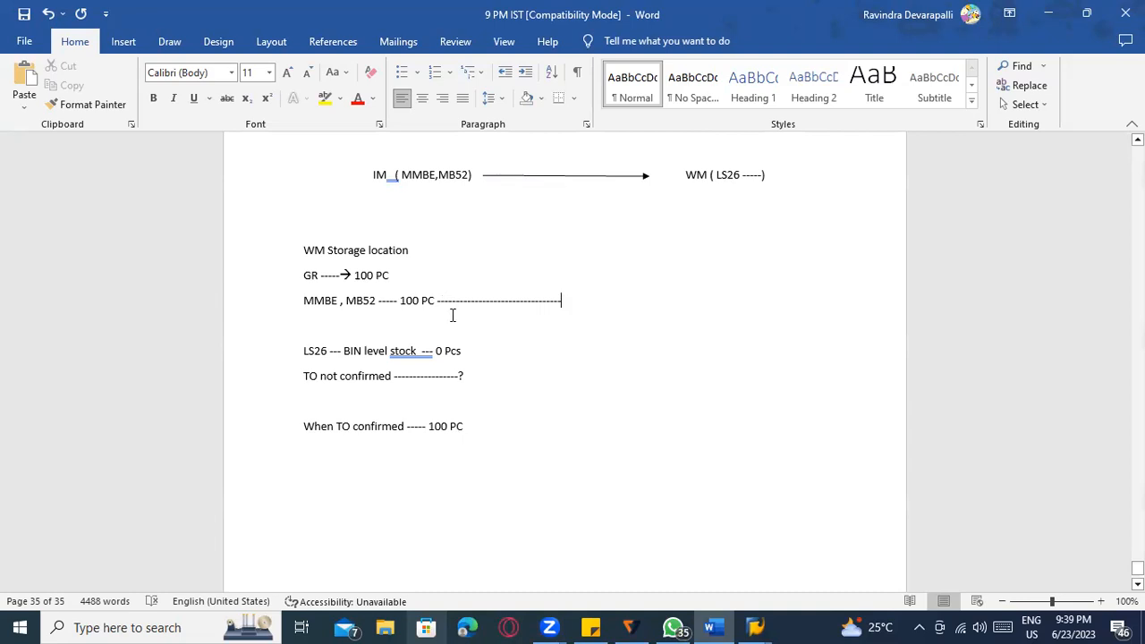
{"action": "scroll", "coordinate": [475, 355], "scroll_direction": "down", "scroll_amount": 1}
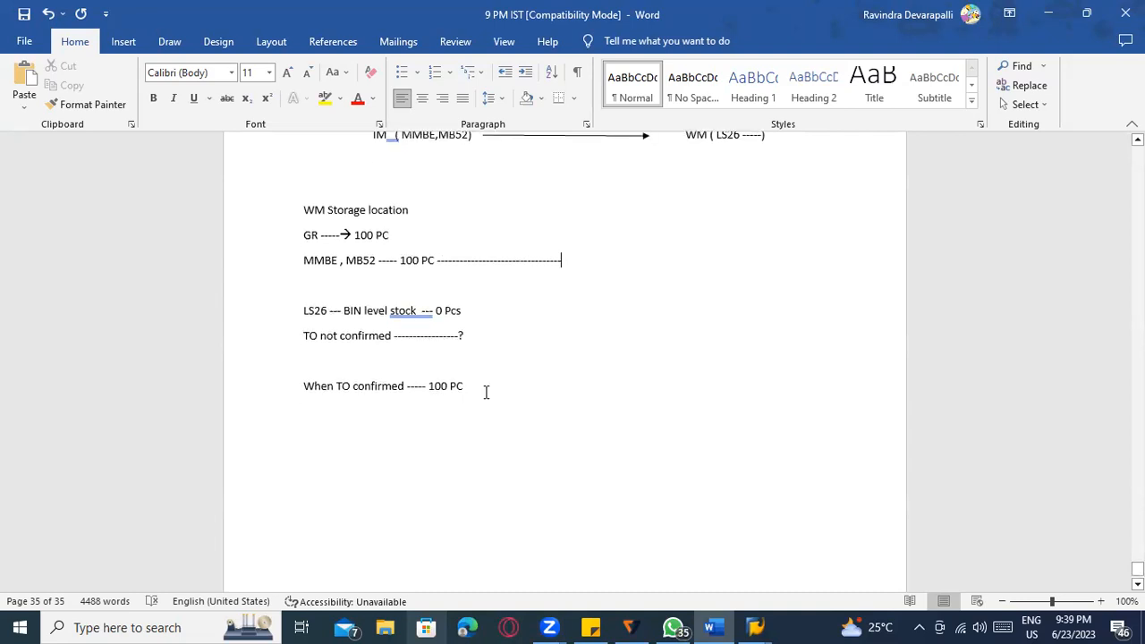
Accept Word's spelling suggestion to turn '( TO confirmed)' into '(TO confirmed)'.
{"action": "scroll", "coordinate": [485, 396], "scroll_direction": "up", "scroll_amount": 15}
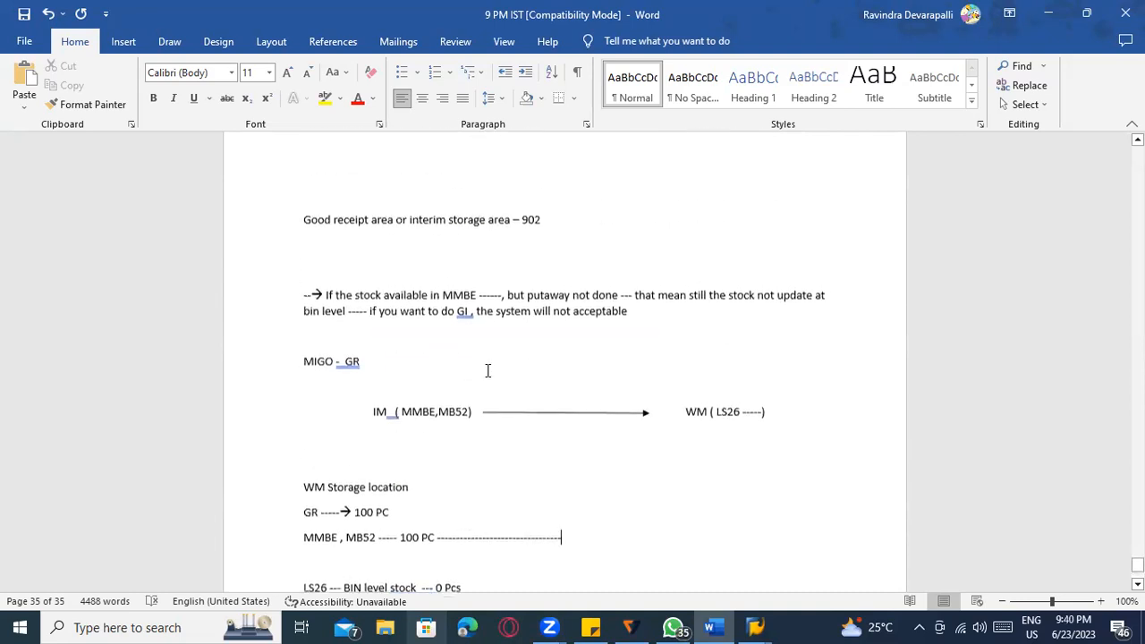
{"action": "scroll", "coordinate": [475, 417], "scroll_direction": "down", "scroll_amount": 5}
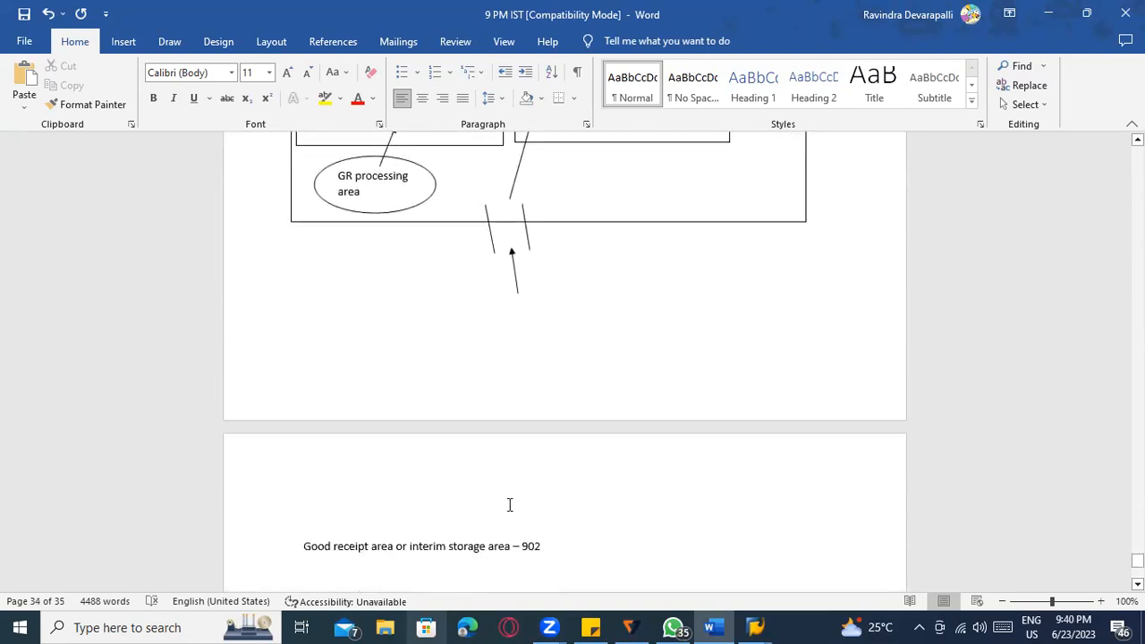
{"action": "scroll", "coordinate": [510, 506], "scroll_direction": "up", "scroll_amount": 8}
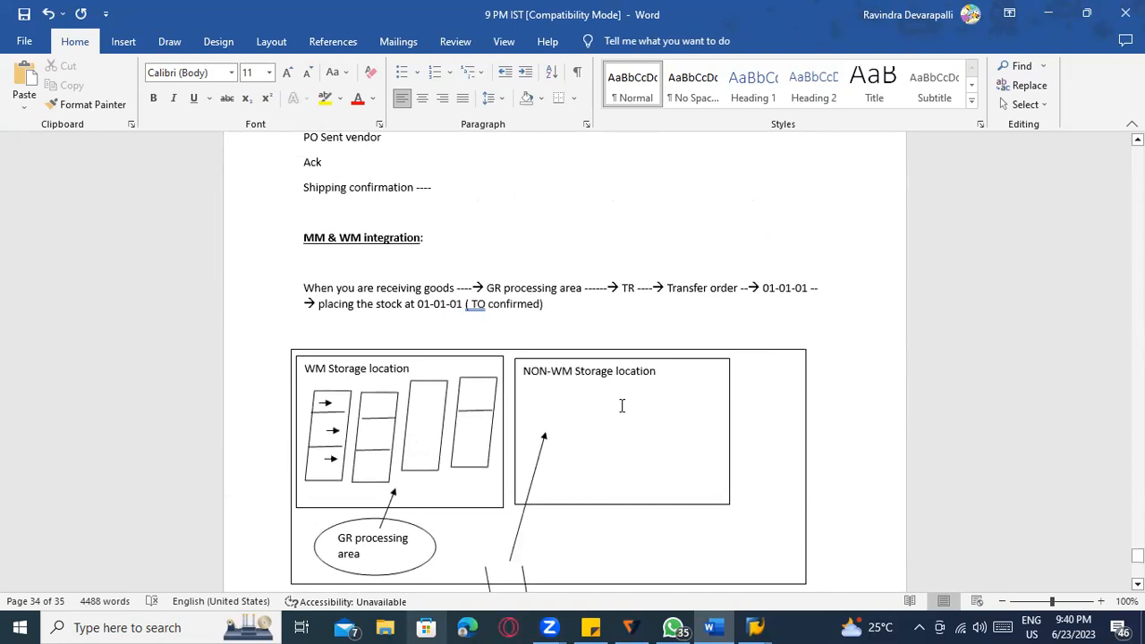
{"action": "right_click", "coordinate": [479, 305]}
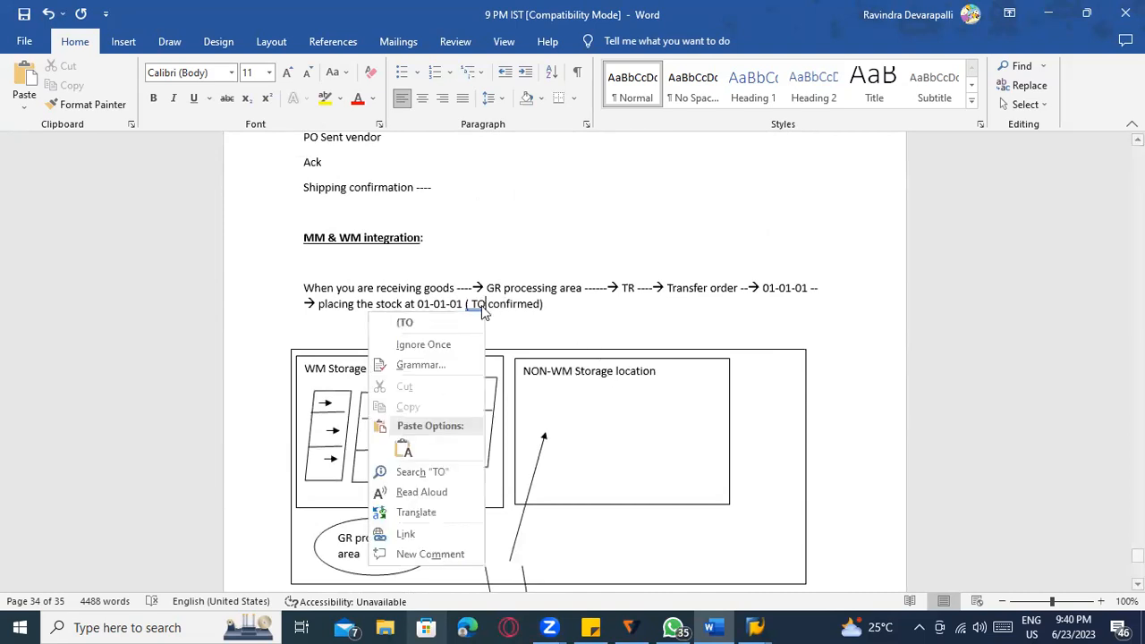
{"action": "left_click", "coordinate": [462, 320]}
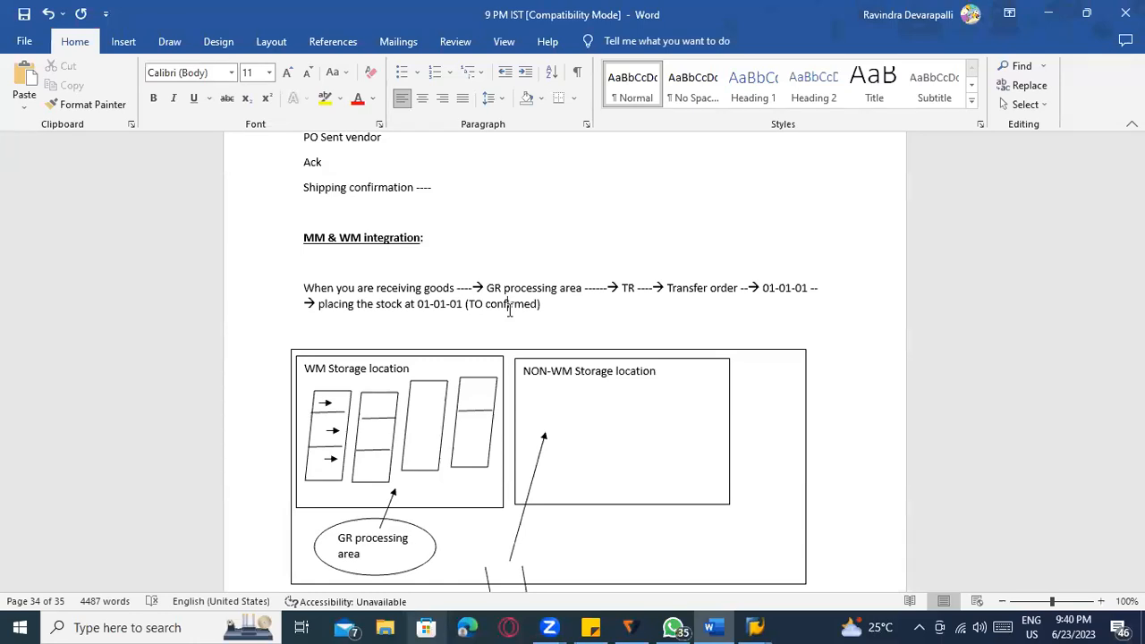
{"action": "scroll", "coordinate": [465, 385], "scroll_direction": "down", "scroll_amount": 15}
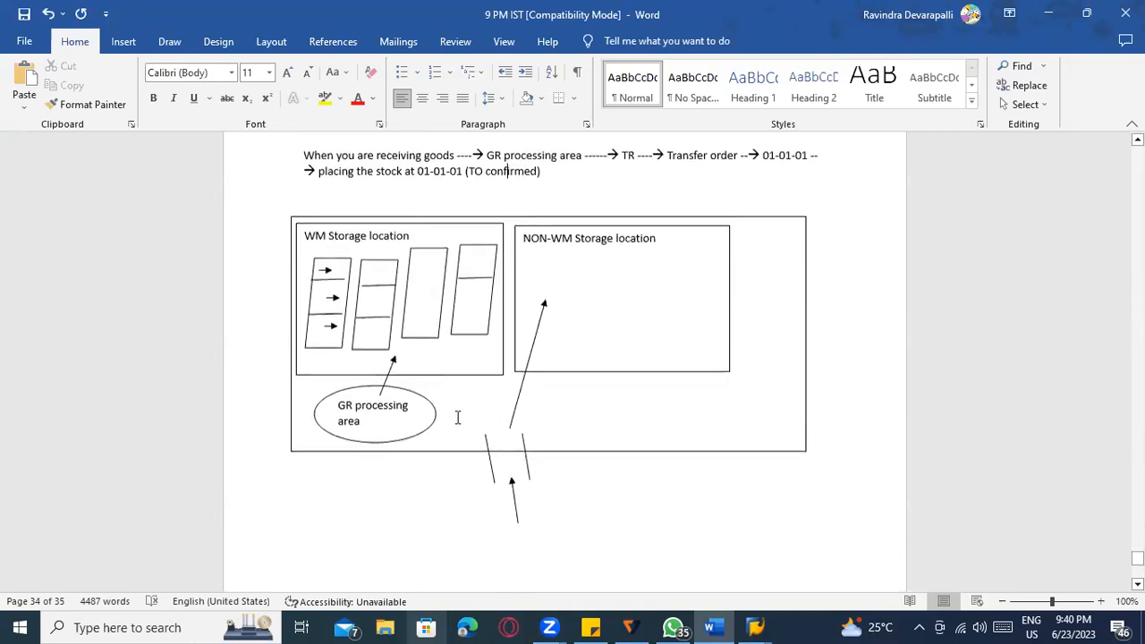
Add the line 'Weigh bridge ------> how much load' below the TO confirmed note.
{"action": "left_click", "coordinate": [480, 436]}
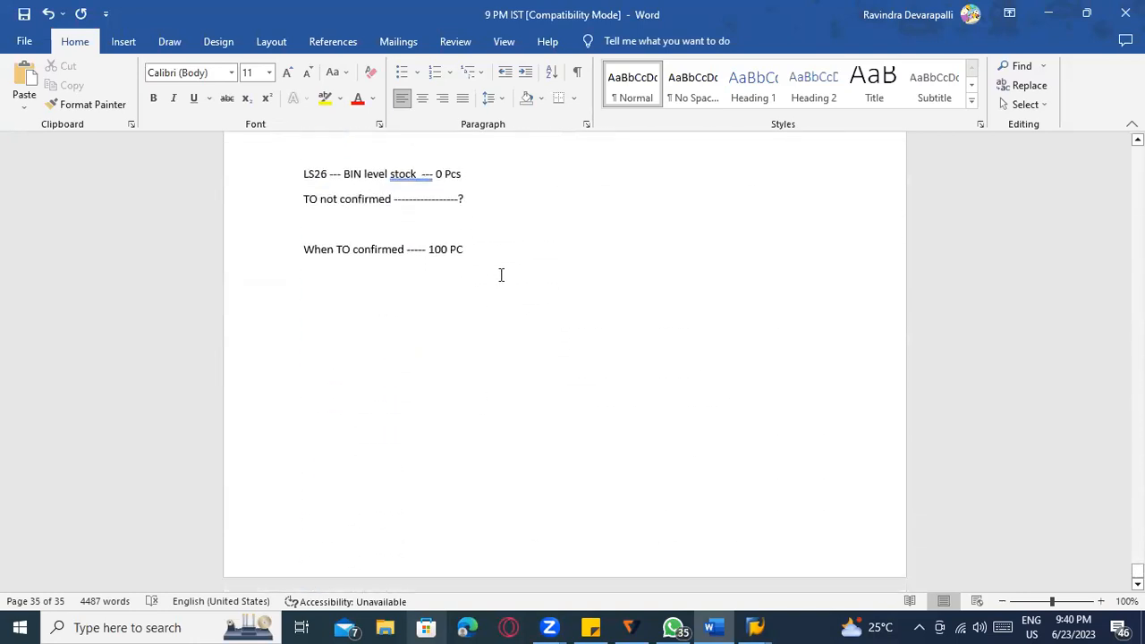
{"action": "key", "text": "Return"}
{"action": "key", "text": "Return"}
{"action": "key", "text": "Return"}
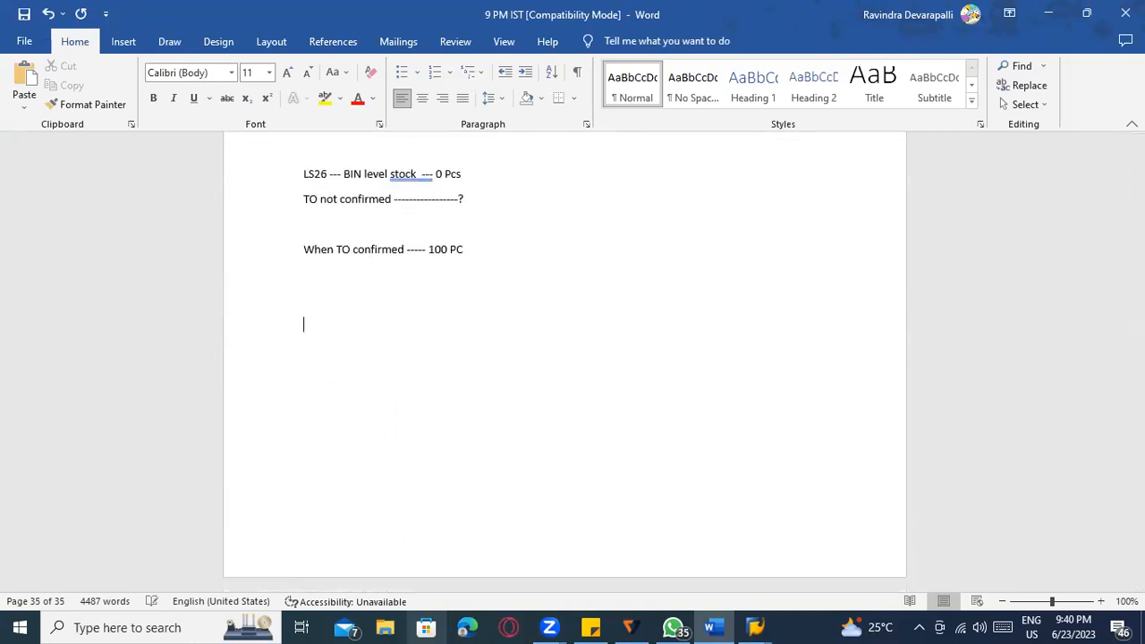
{"action": "type", "text": "Weigh bridge --------"}
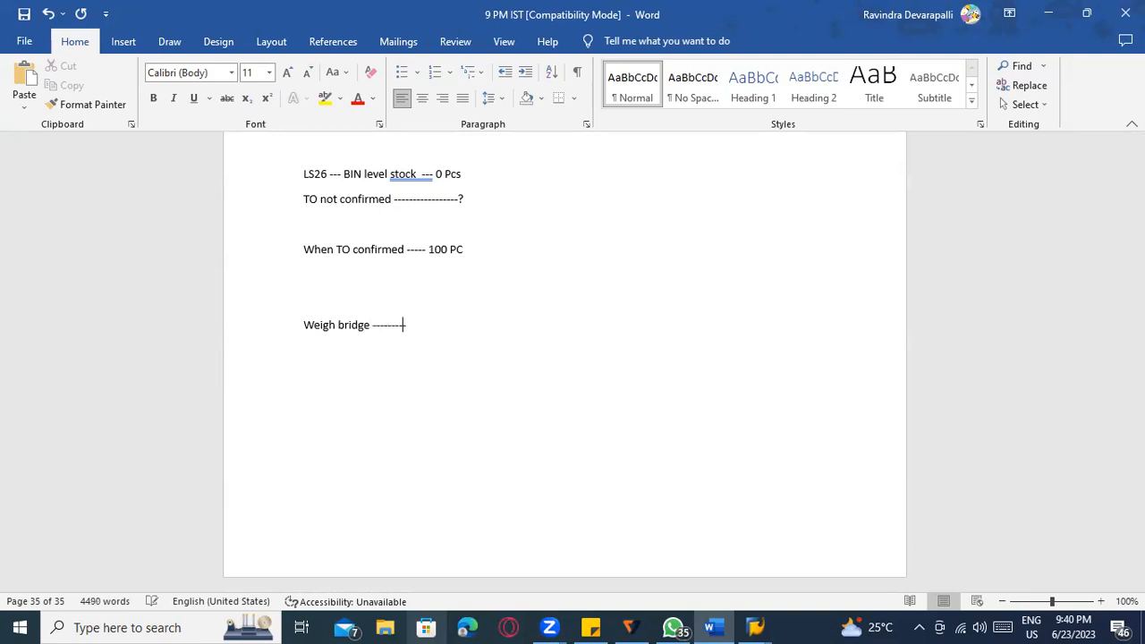
{"action": "type", "text": "---------------------------> how"}
{"action": "type", "text": " is"}
{"action": "key", "text": "BackSpace"}
{"action": "key", "text": "BackSpace"}
{"action": "type", "text": "much load"}
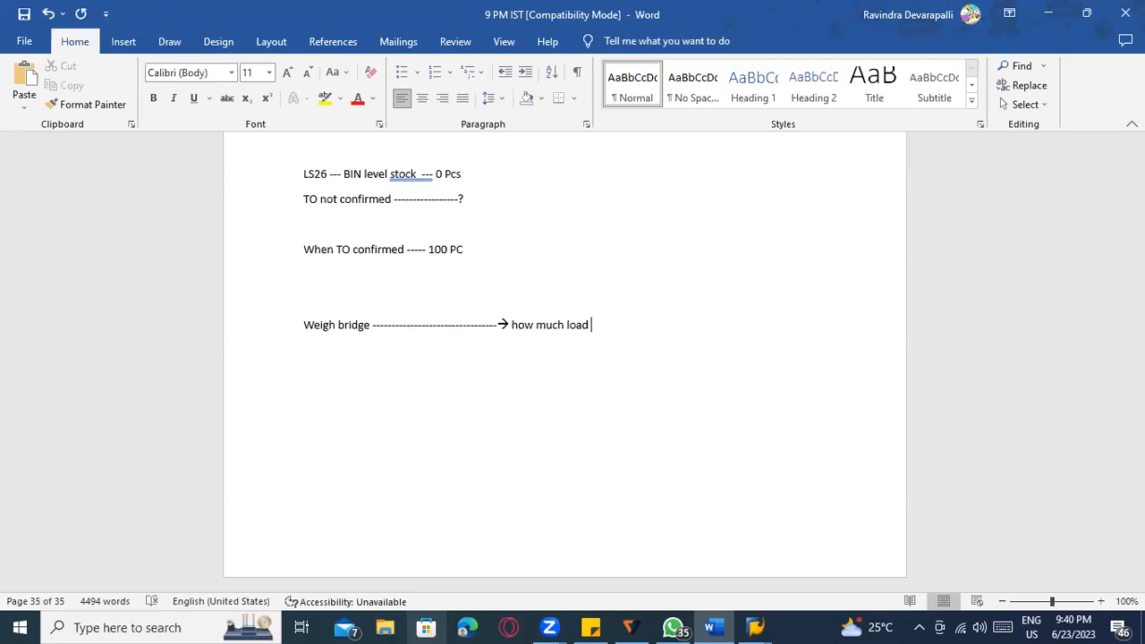
{"action": "scroll", "coordinate": [269, 349], "scroll_direction": "up", "scroll_amount": 9}
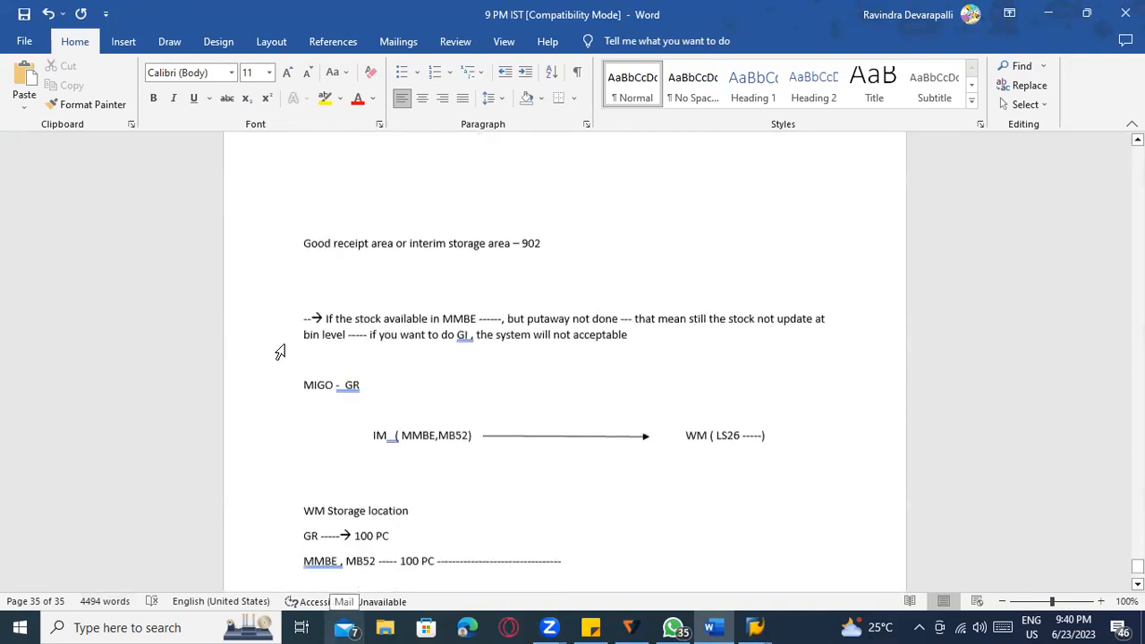
{"action": "scroll", "coordinate": [280, 351], "scroll_direction": "down", "scroll_amount": 8}
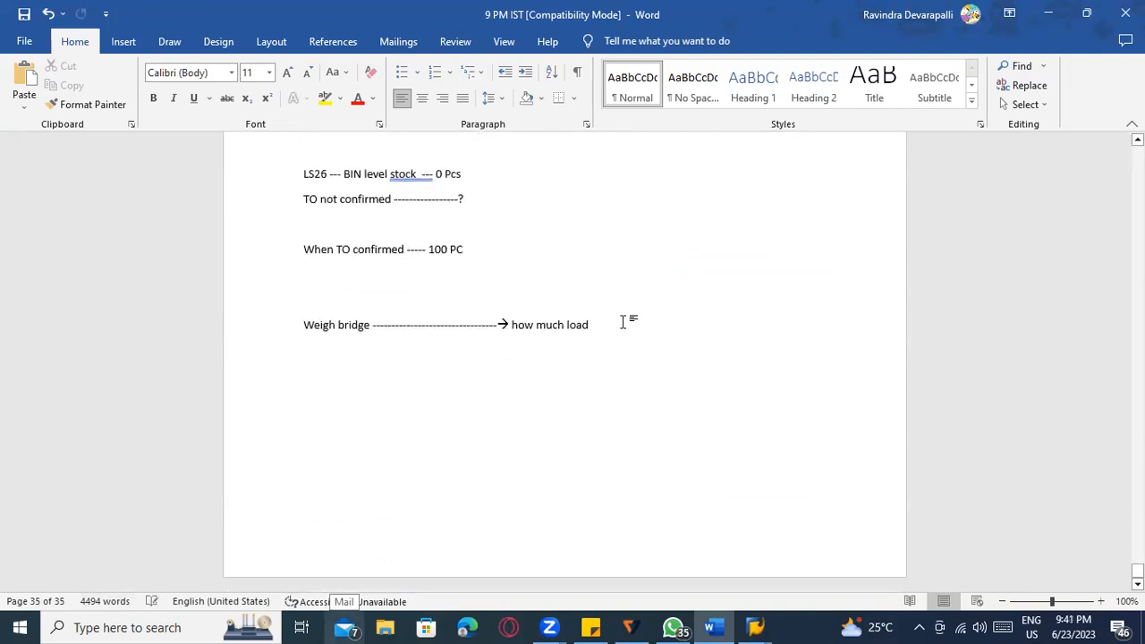
Type a row of dashes beneath it so Word converts it into a horizontal border.
{"action": "key", "text": "Return"}
{"action": "type", "text": "-"}
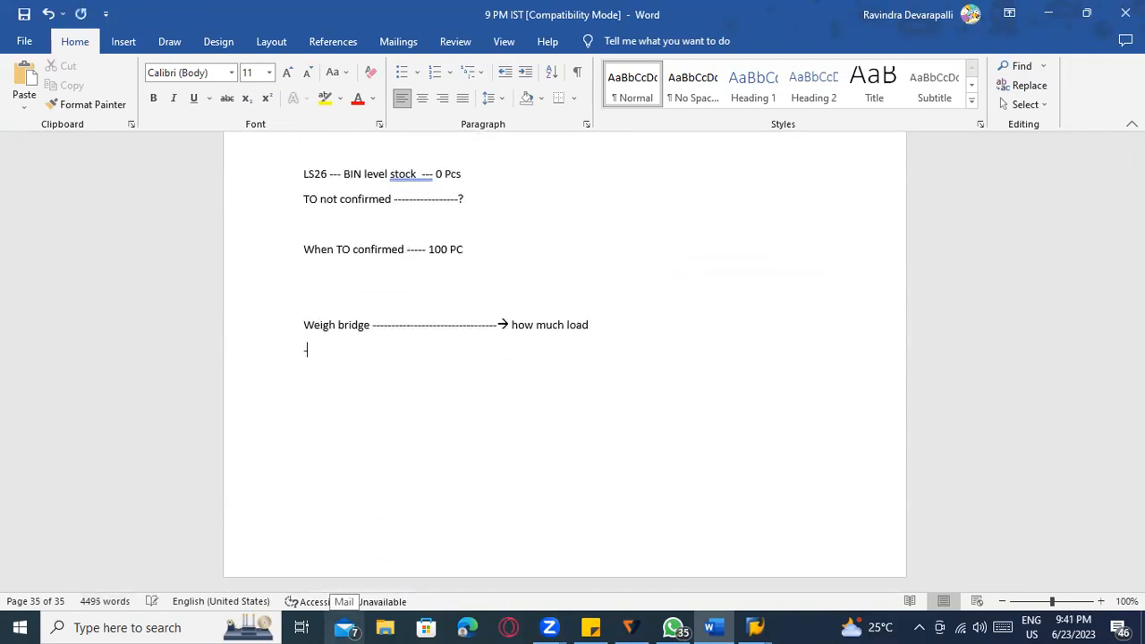
{"action": "type", "text": "-------------------------------------------------------------------"}
{"action": "key", "text": "Return"}
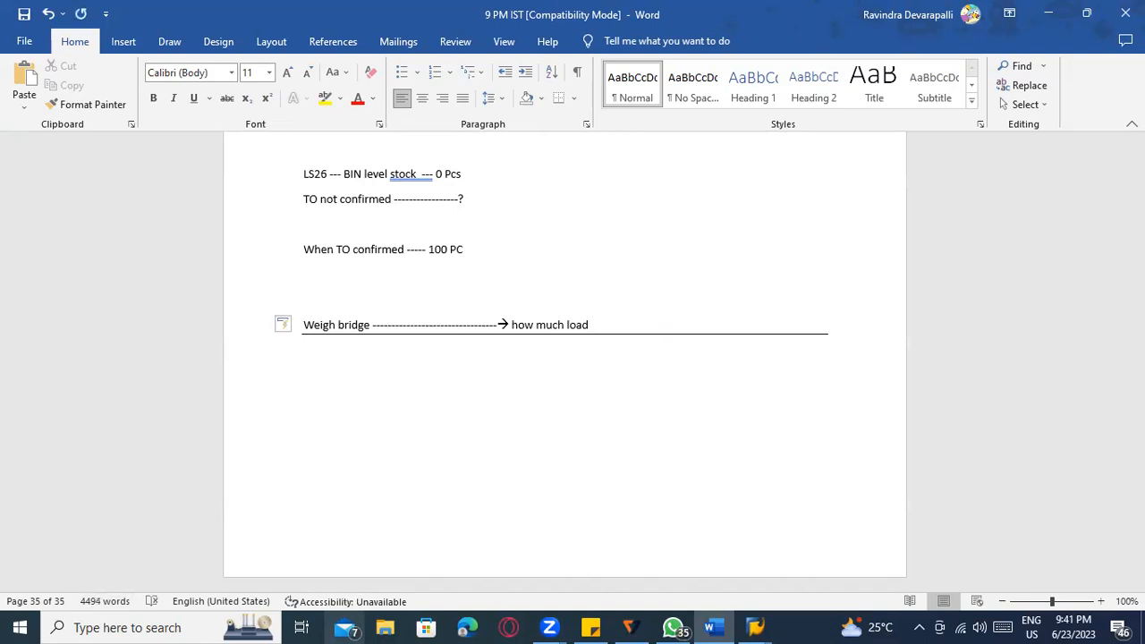
{"action": "scroll", "coordinate": [444, 416], "scroll_direction": "up", "scroll_amount": 5}
{"action": "scroll", "coordinate": [452, 416], "scroll_direction": "up", "scroll_amount": 20}
{"action": "scroll", "coordinate": [447, 411], "scroll_direction": "up", "scroll_amount": 8}
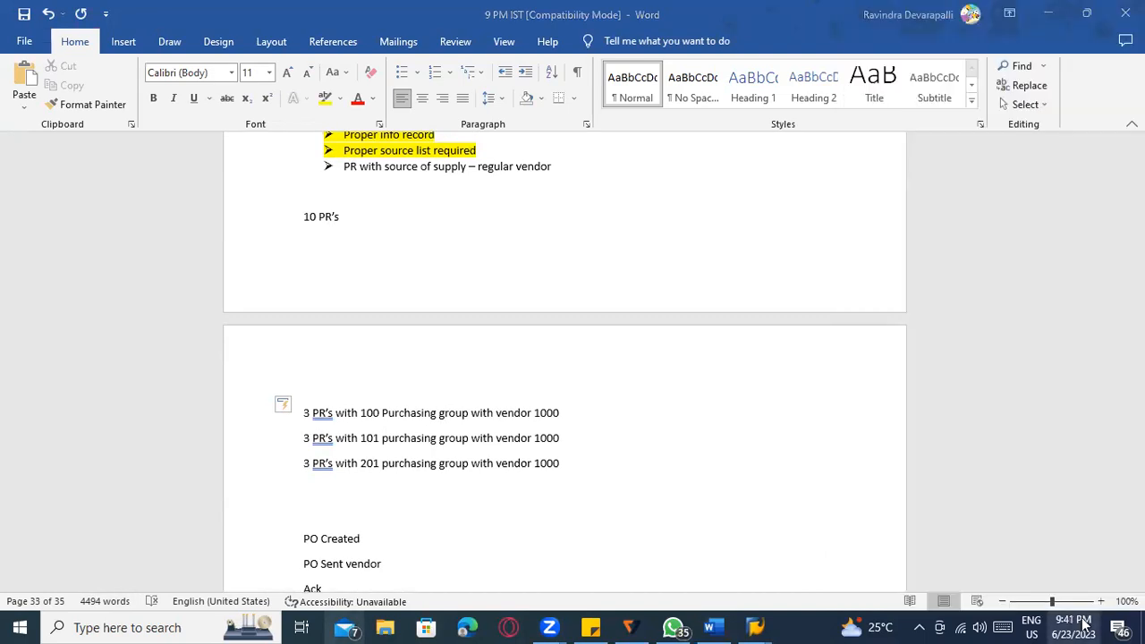
{"action": "scroll", "coordinate": [694, 473], "scroll_direction": "down", "scroll_amount": 10}
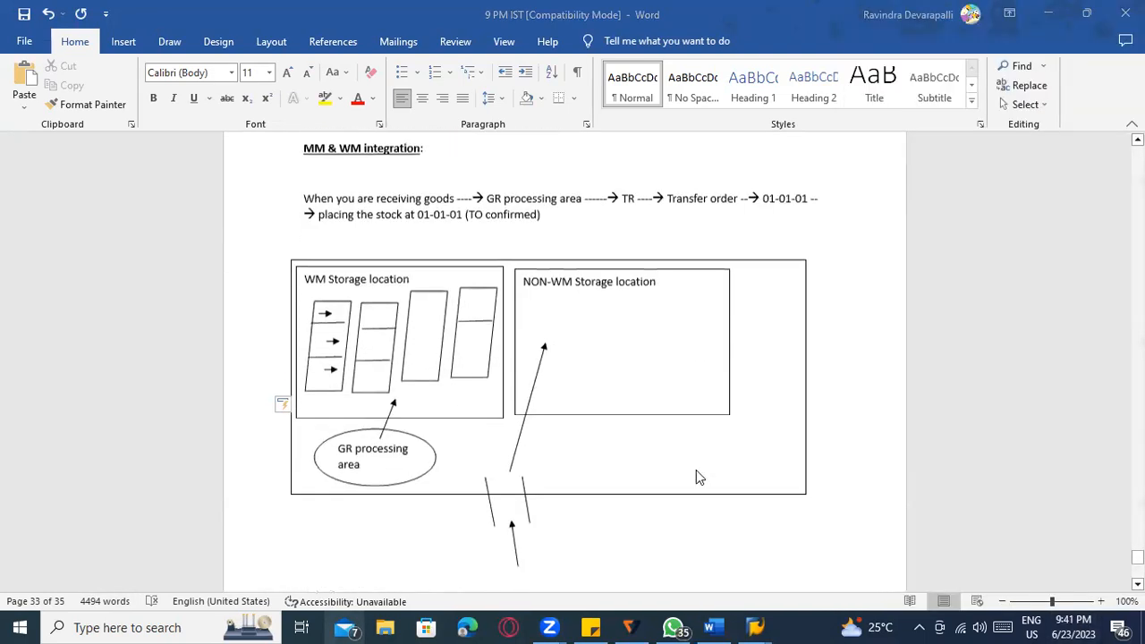
{"action": "scroll", "coordinate": [696, 470], "scroll_direction": "down", "scroll_amount": 9}
{"action": "scroll", "coordinate": [696, 472], "scroll_direction": "down", "scroll_amount": 12}
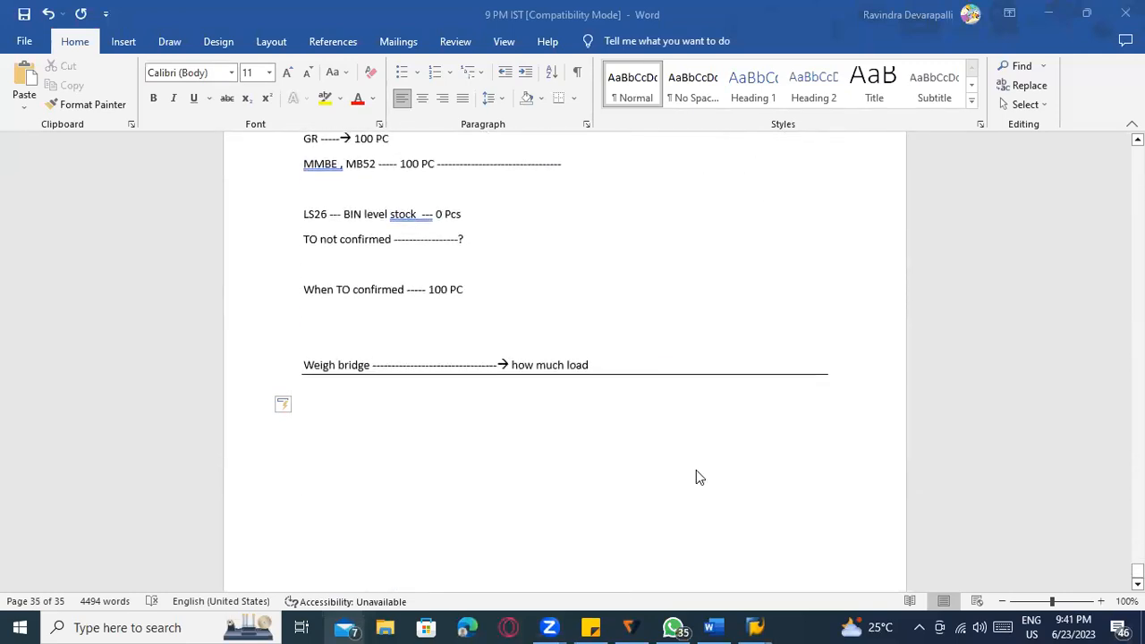
{"action": "scroll", "coordinate": [699, 476], "scroll_direction": "down", "scroll_amount": 1}
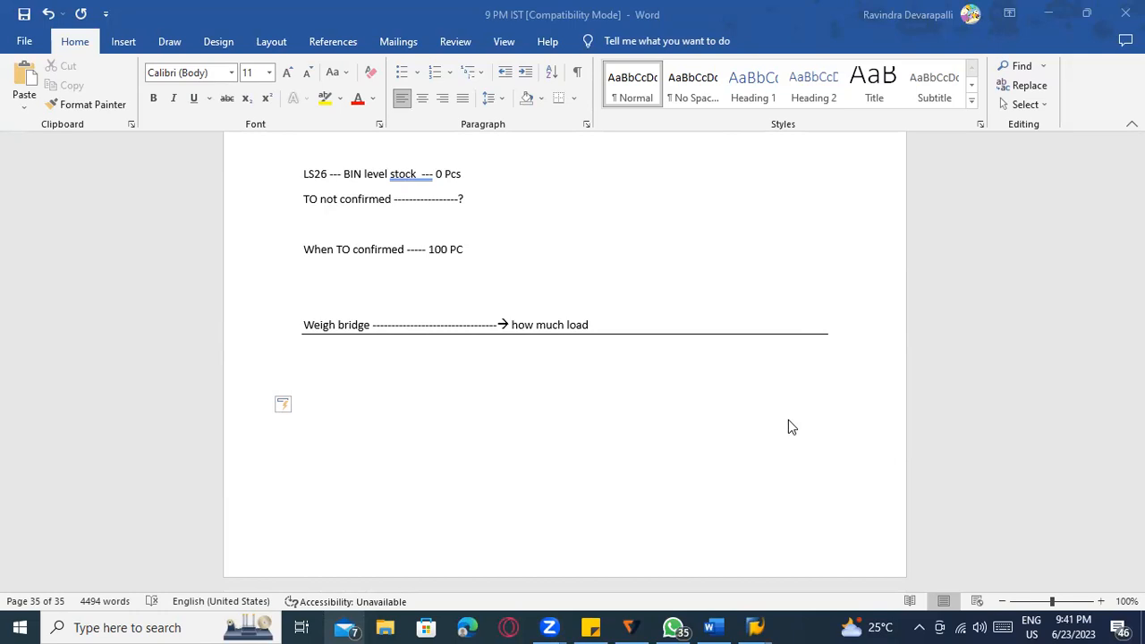
{"action": "scroll", "coordinate": [477, 409], "scroll_direction": "up", "scroll_amount": 5}
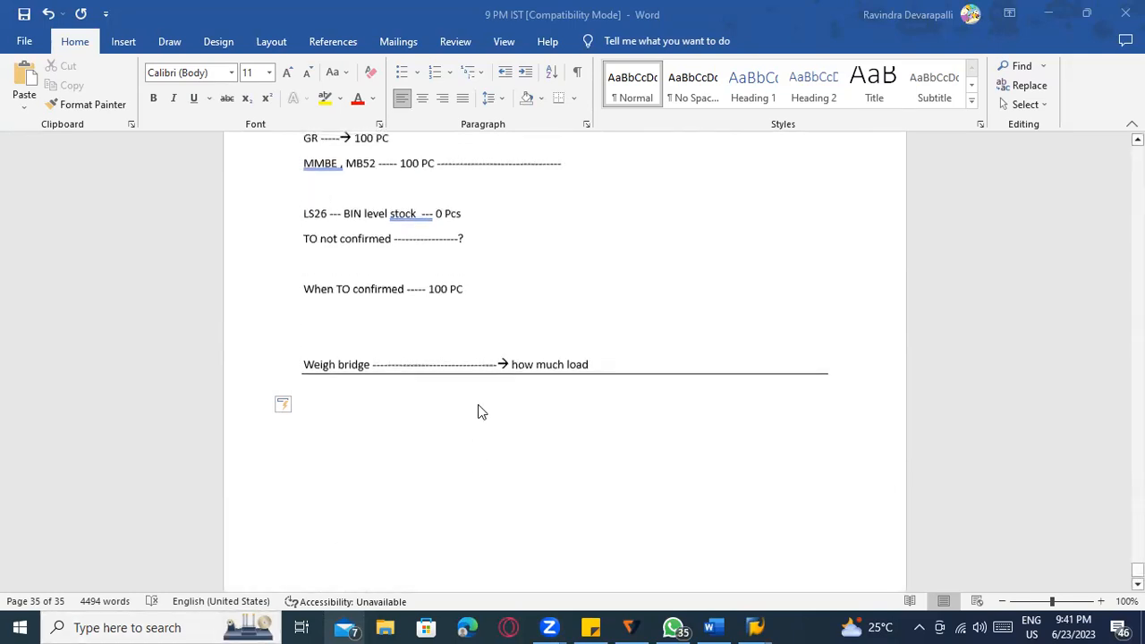
{"action": "scroll", "coordinate": [478, 413], "scroll_direction": "up", "scroll_amount": 20}
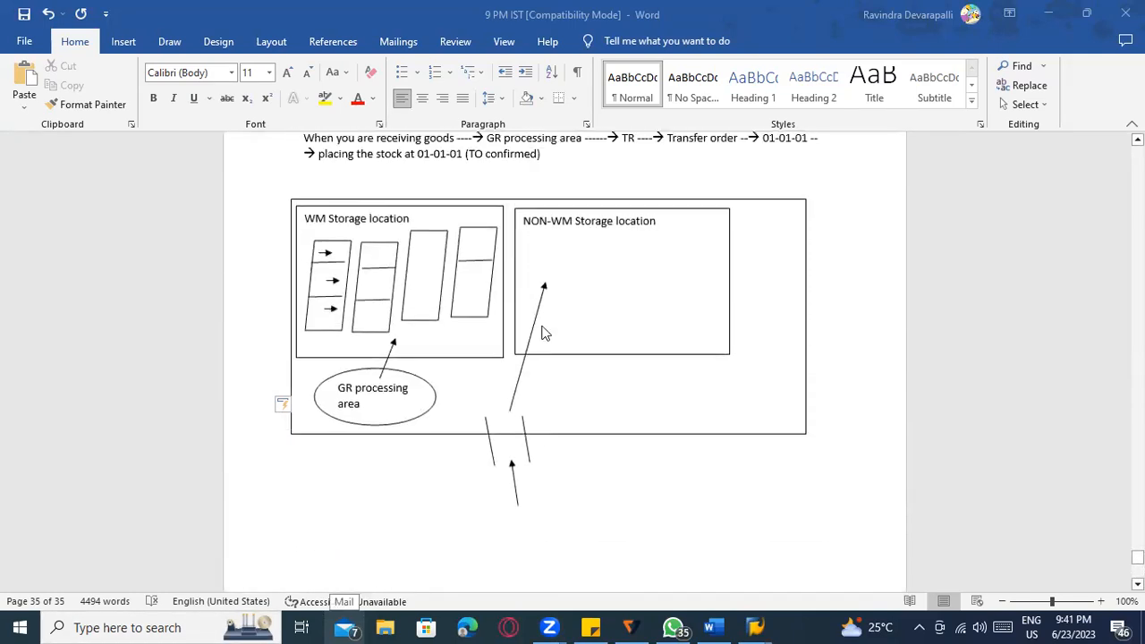
{"action": "scroll", "coordinate": [552, 335], "scroll_direction": "up", "scroll_amount": 2}
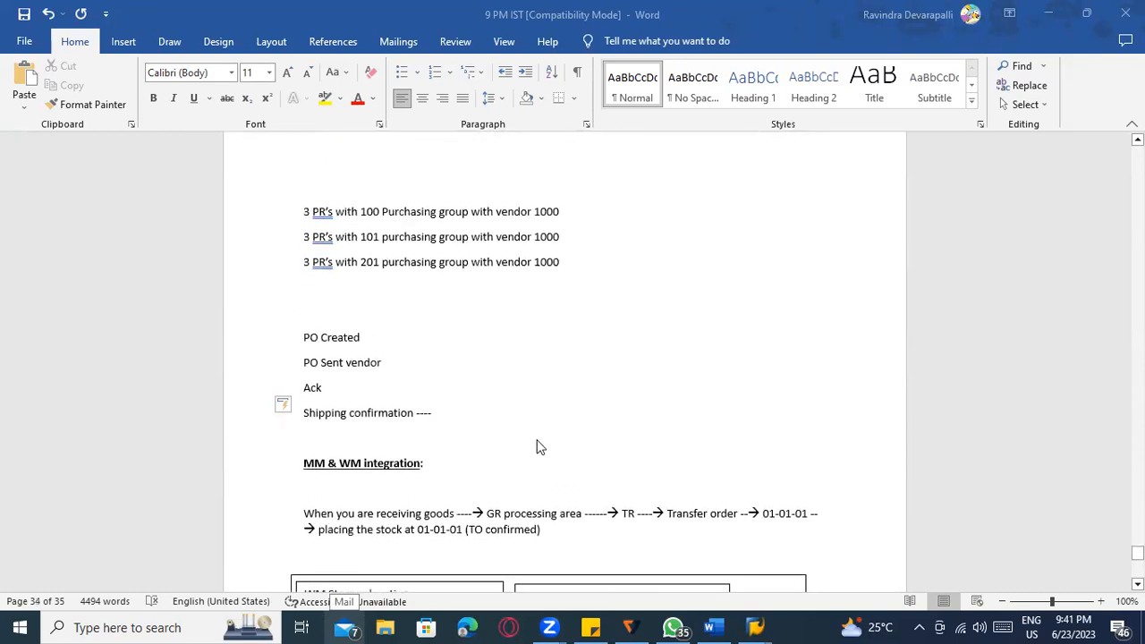
{"action": "scroll", "coordinate": [528, 443], "scroll_direction": "down", "scroll_amount": 11}
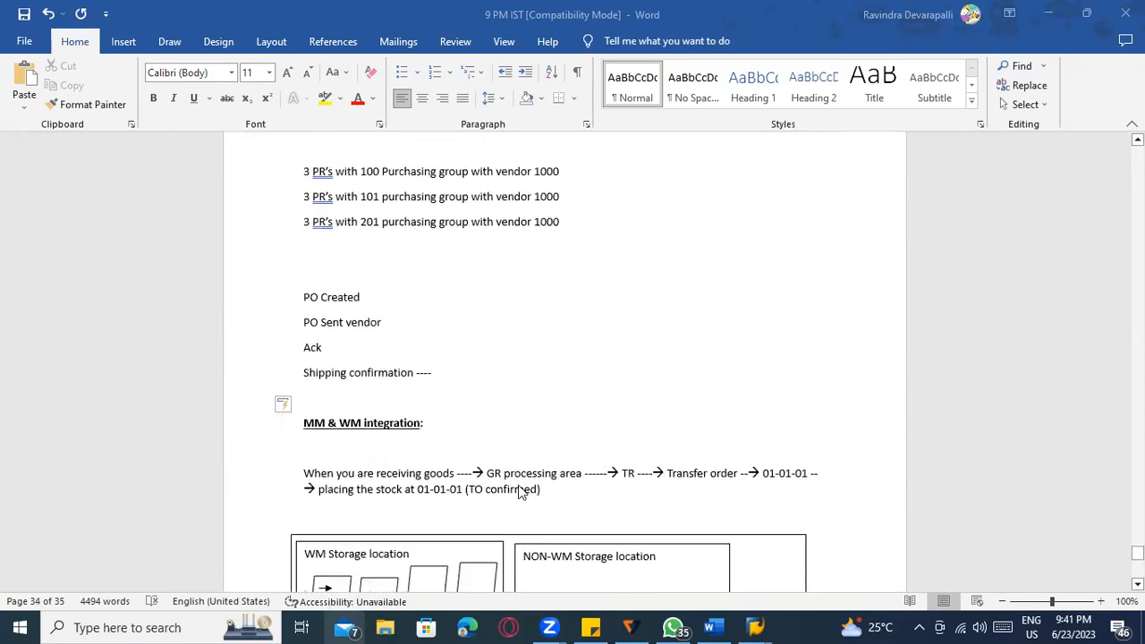
{"action": "scroll", "coordinate": [519, 495], "scroll_direction": "down", "scroll_amount": 3}
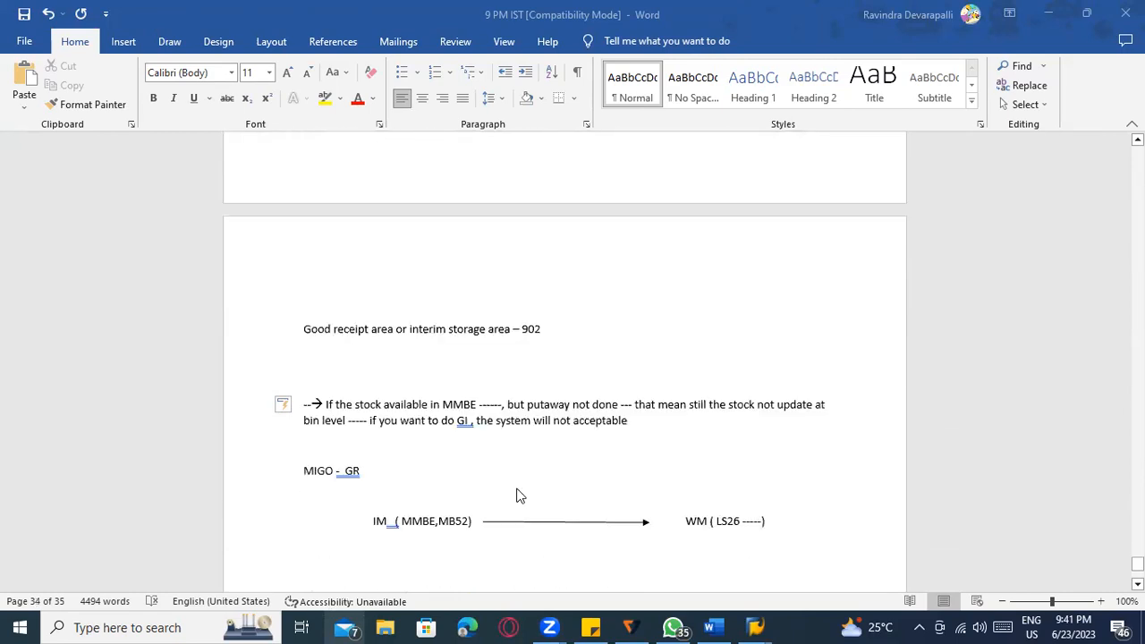
{"action": "scroll", "coordinate": [528, 488], "scroll_direction": "up", "scroll_amount": 11}
{"action": "scroll", "coordinate": [533, 477], "scroll_direction": "up", "scroll_amount": 7}
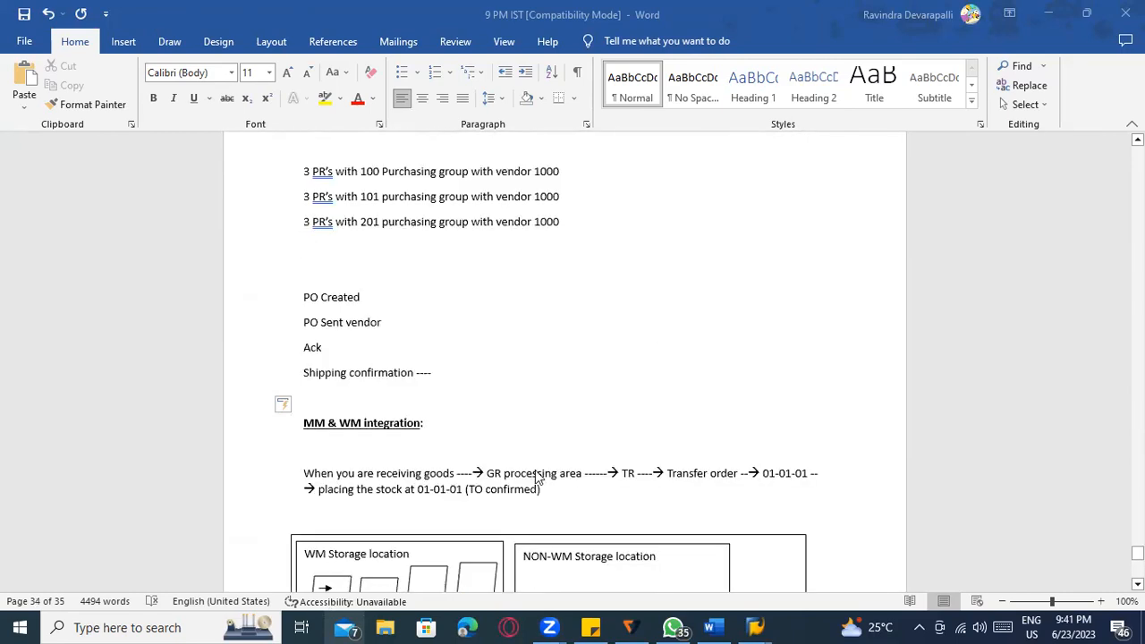
{"action": "scroll", "coordinate": [538, 476], "scroll_direction": "up", "scroll_amount": 13}
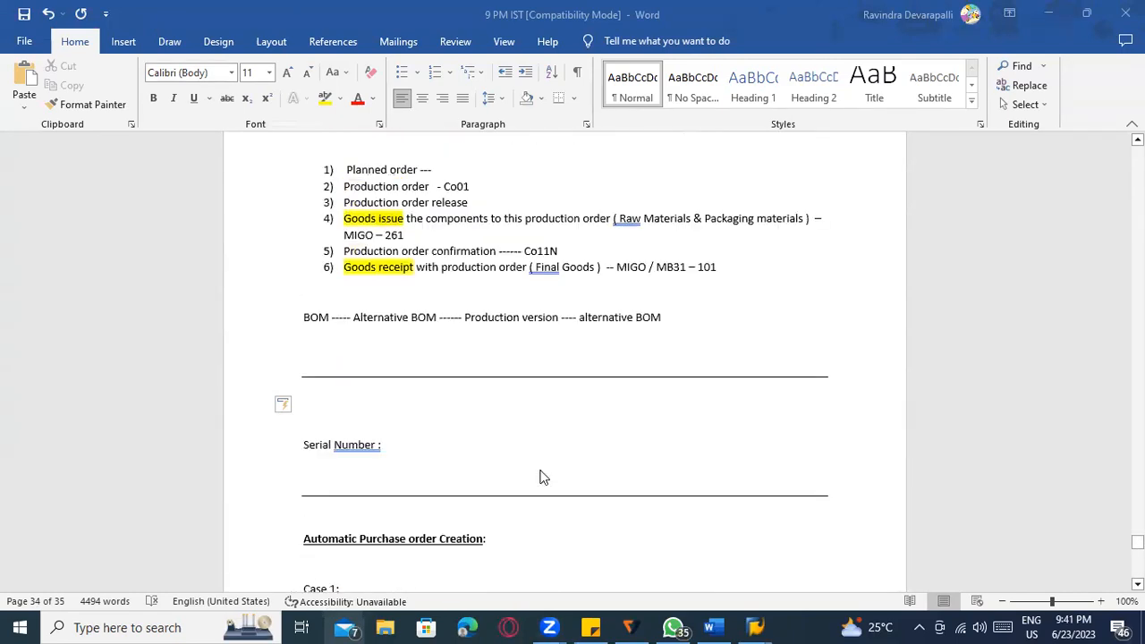